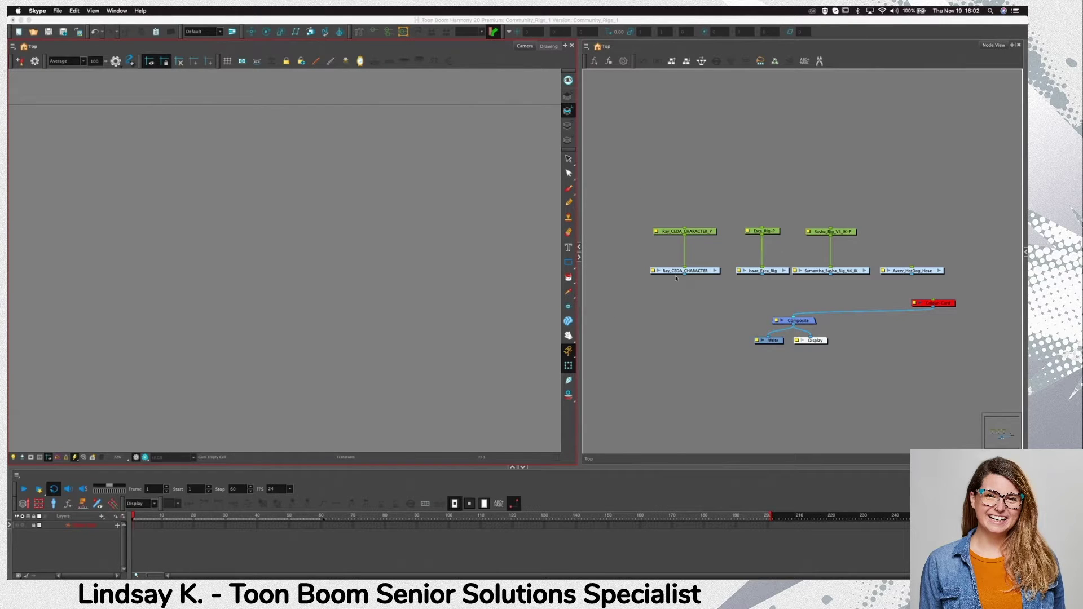
Connect the Ray_CEDA_CHARACTER group to the Composite node
left_click_drag(684, 274, 781, 315)
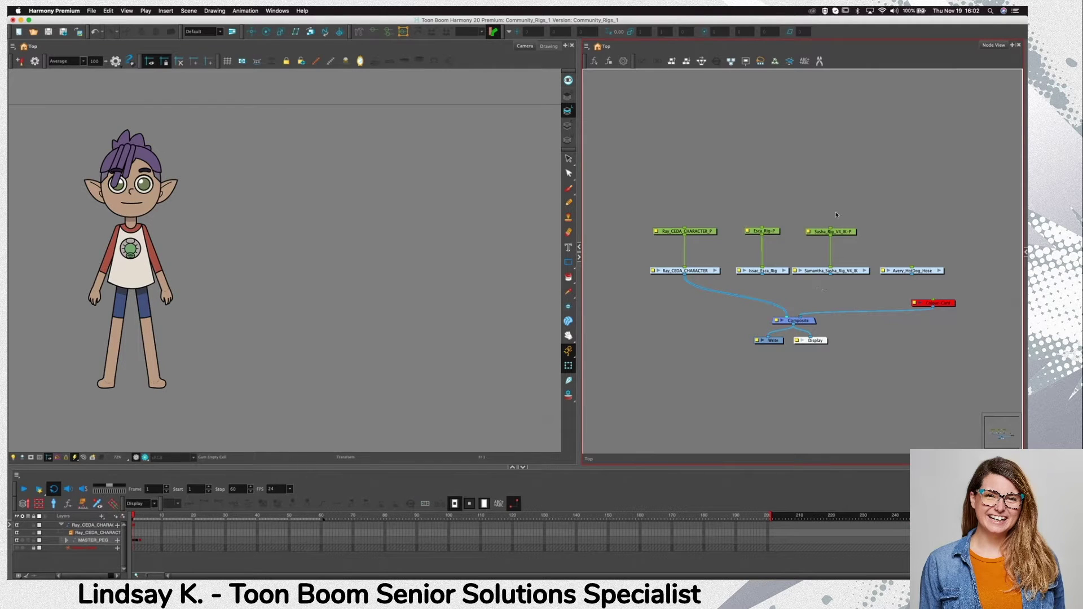
left_click_drag(300, 322, 453, 339)
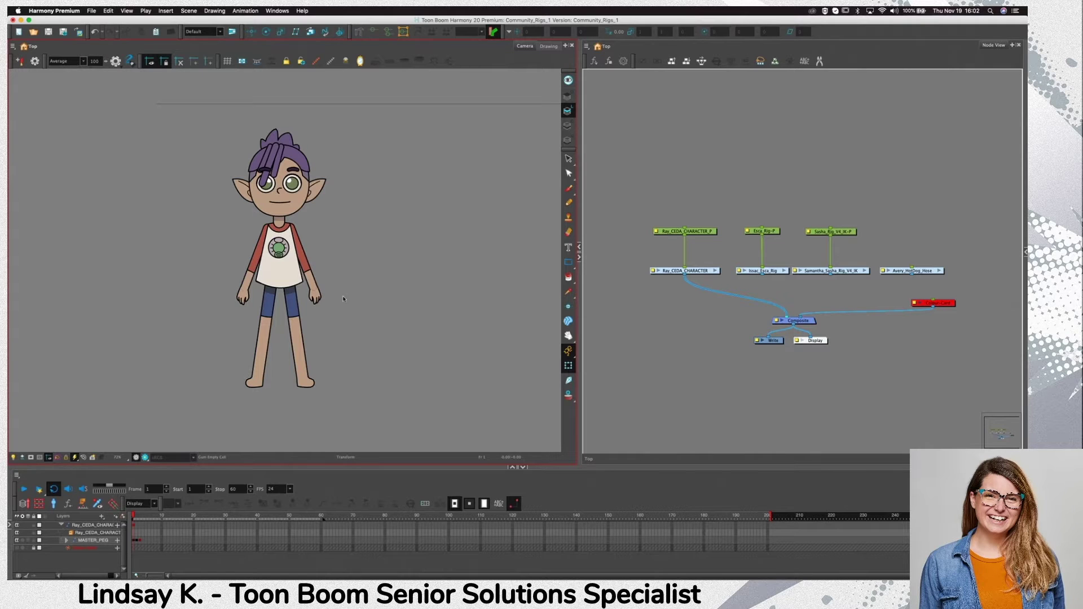
Select the hand beside the character's yellow-highlighted arm side and step the selection up through its parents and back to the whole arm
left_click(314, 293)
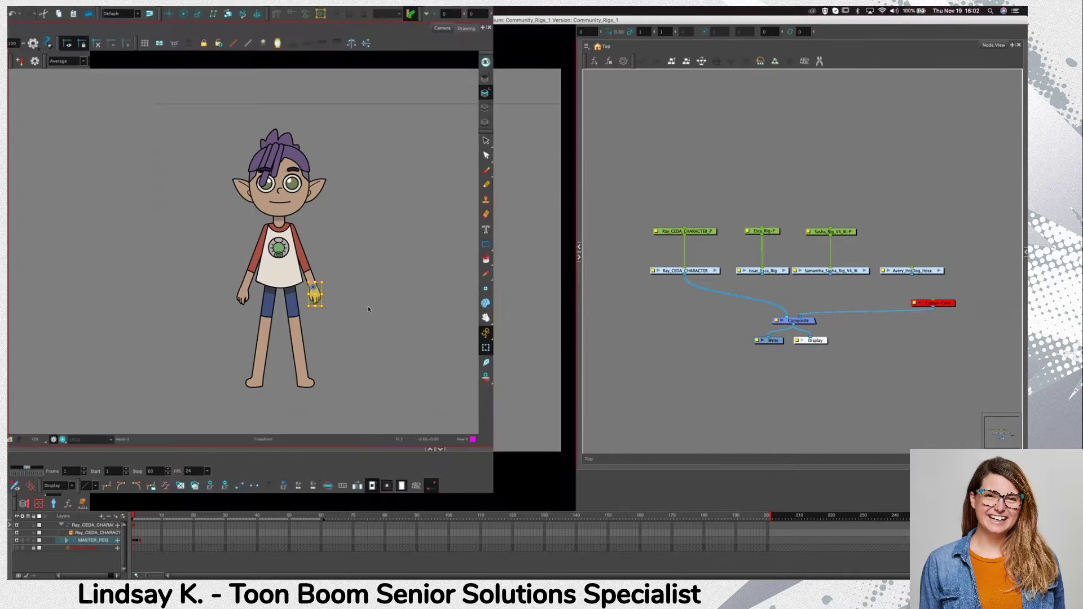
key("b")
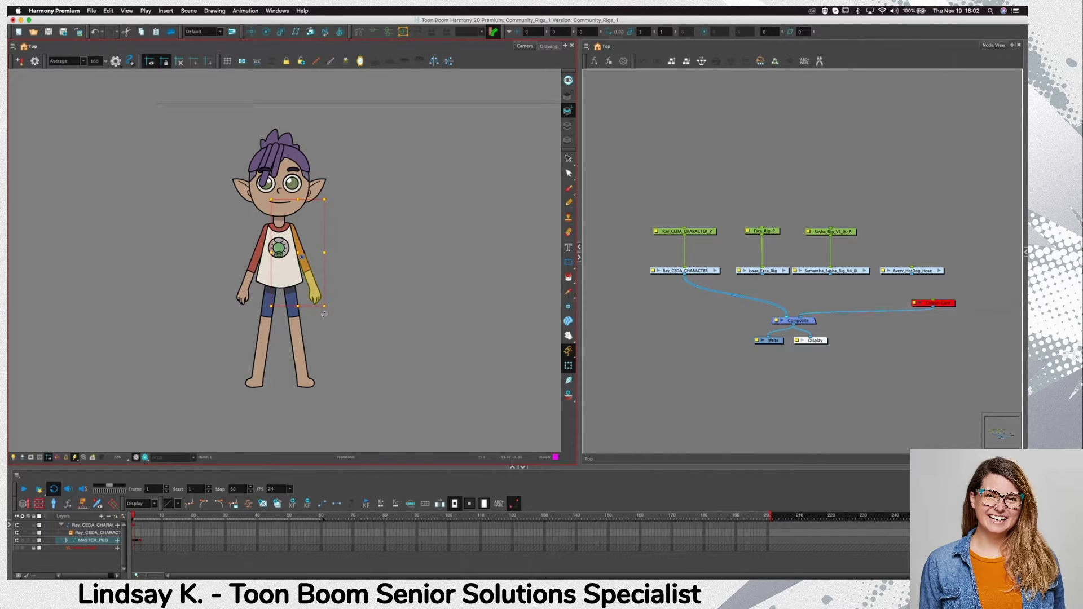
key("b")
key("b")
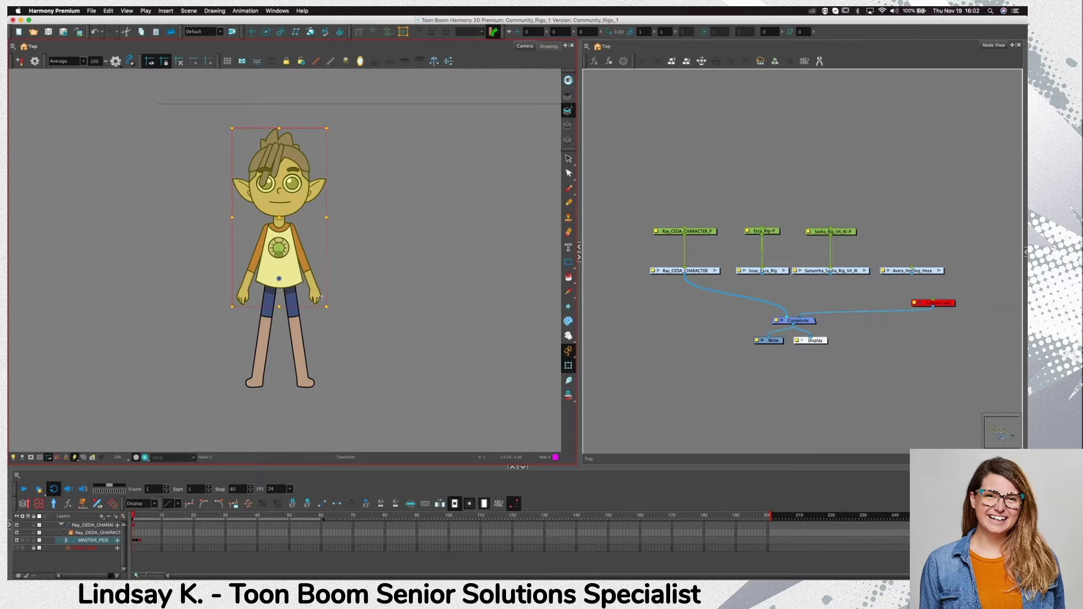
key("shift+b")
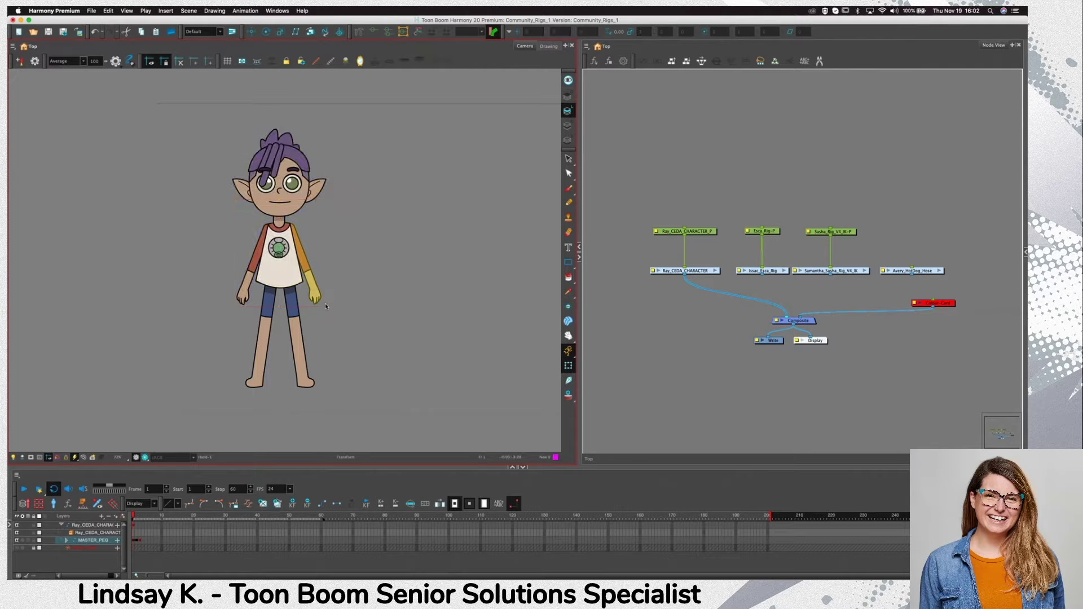
key("shift+b")
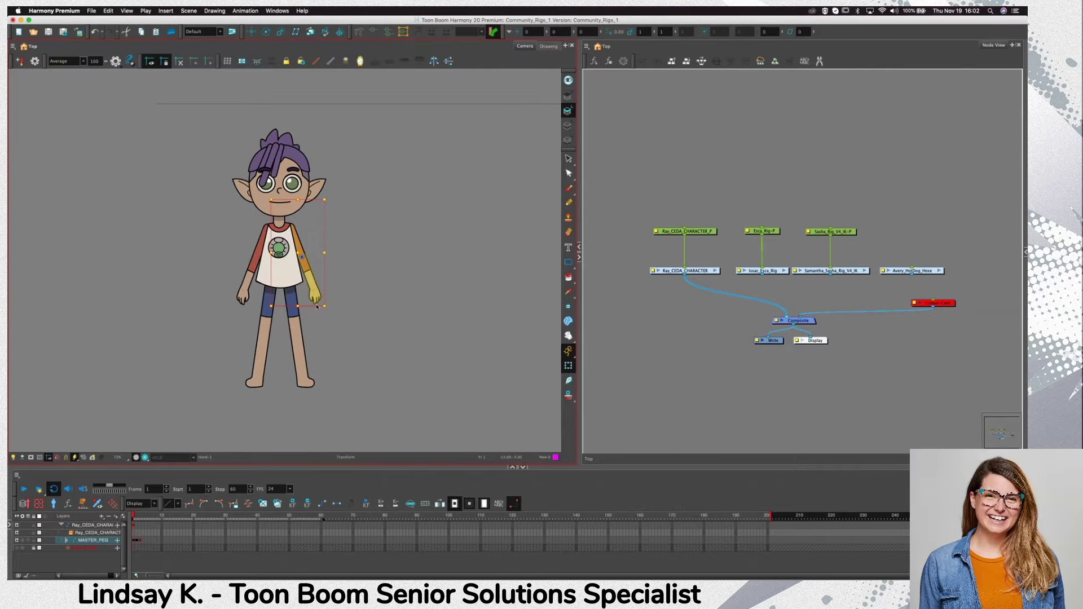
Try rotating the selected arm outward, undo the rotation and clear the selection
left_click_drag(326, 314, 353, 246)
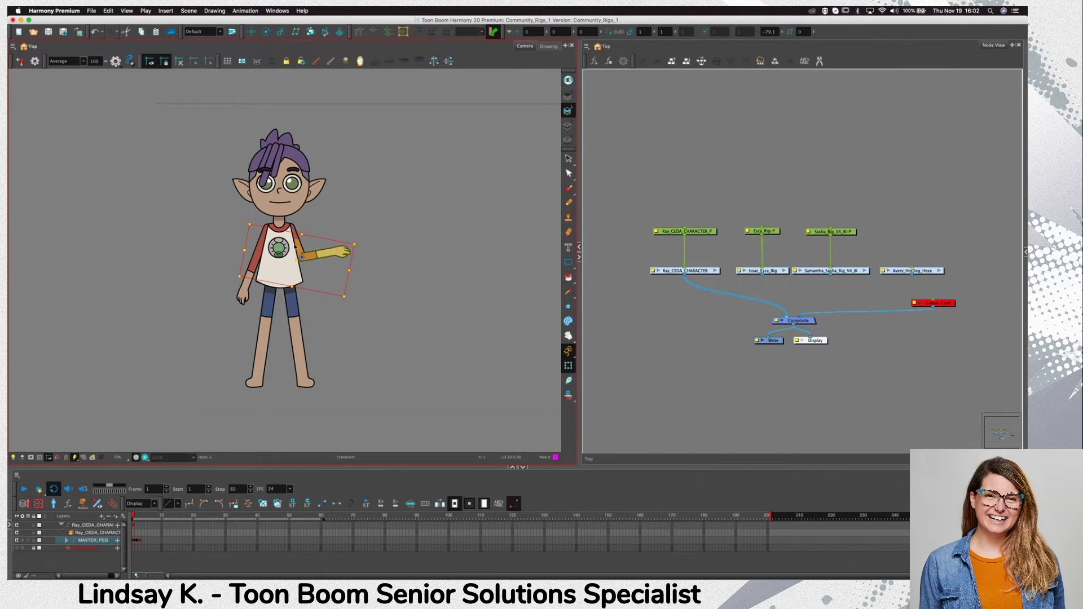
left_click_drag(364, 248, 330, 294)
key("ctrl+z")
left_click(327, 315)
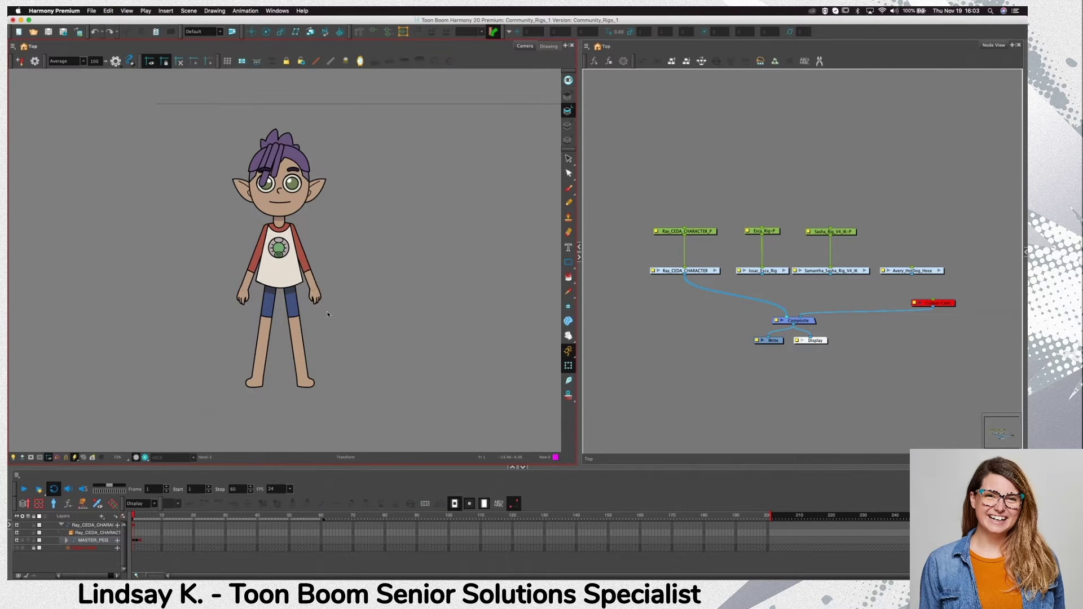
Select the character's lower leg and step the selection up through its parents until both legs are selected
left_click(307, 385)
key("b")
key("b")
key("b")
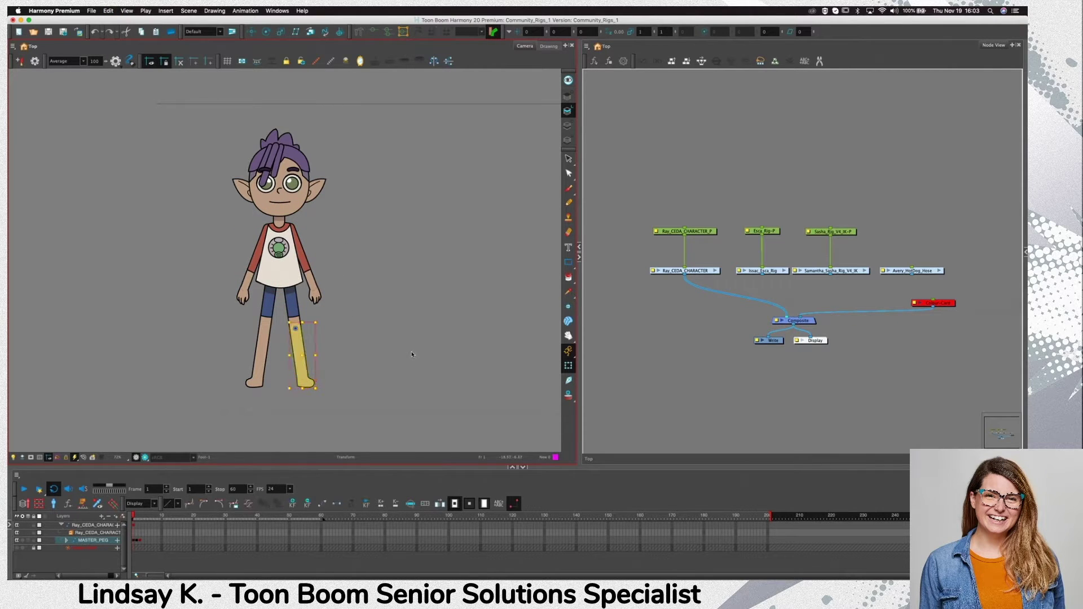
left_click(353, 353)
key("b")
key("b")
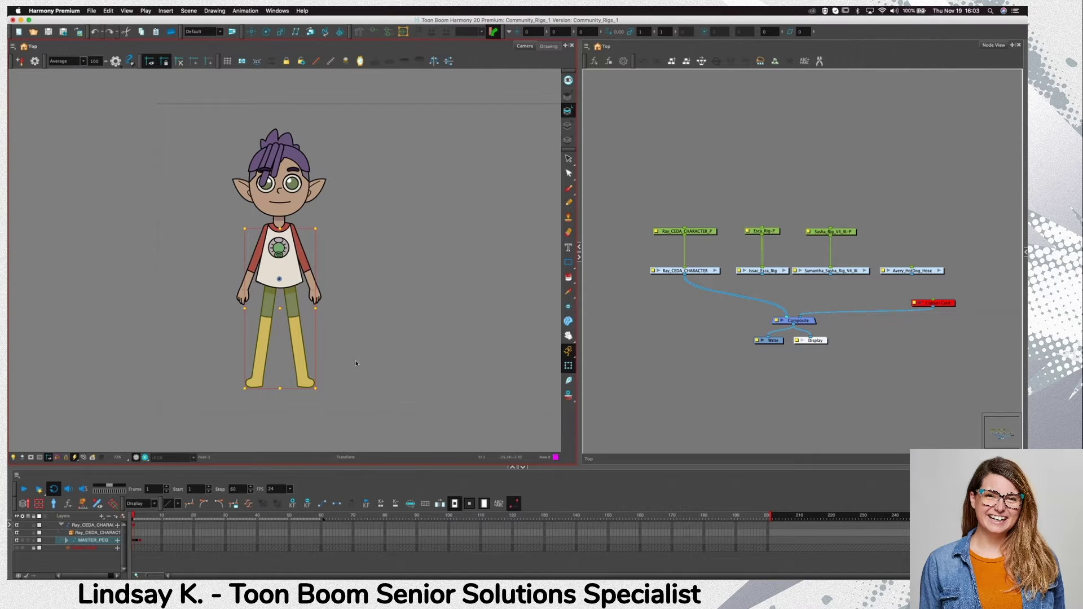
key("shift+b")
Locate the selected legs' node in the node network and examine the whole structure of the Ray_CEDA_CHARACTER rig
left_click(658, 234)
key("o")
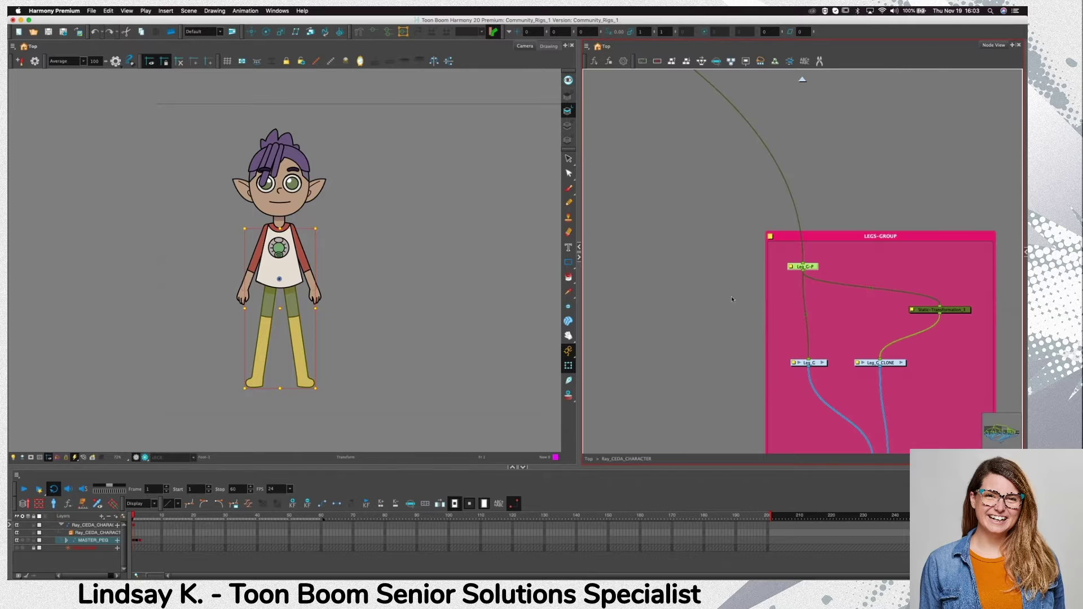
scroll(723, 313, "down", 10)
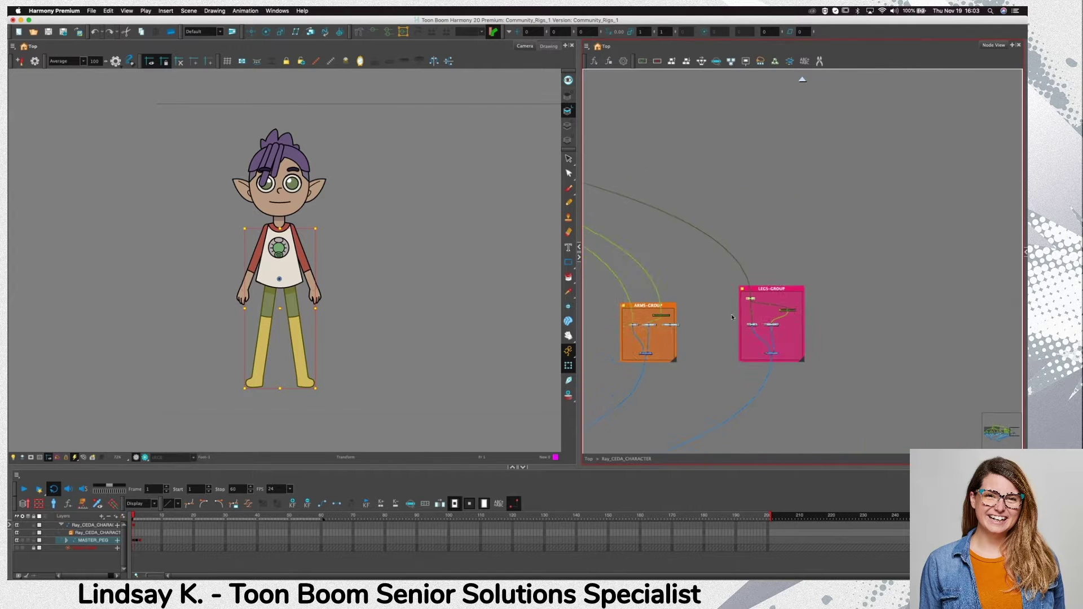
scroll(728, 315, "down", 2)
left_click_drag(638, 411, 872, 363)
scroll(756, 404, "down", 2)
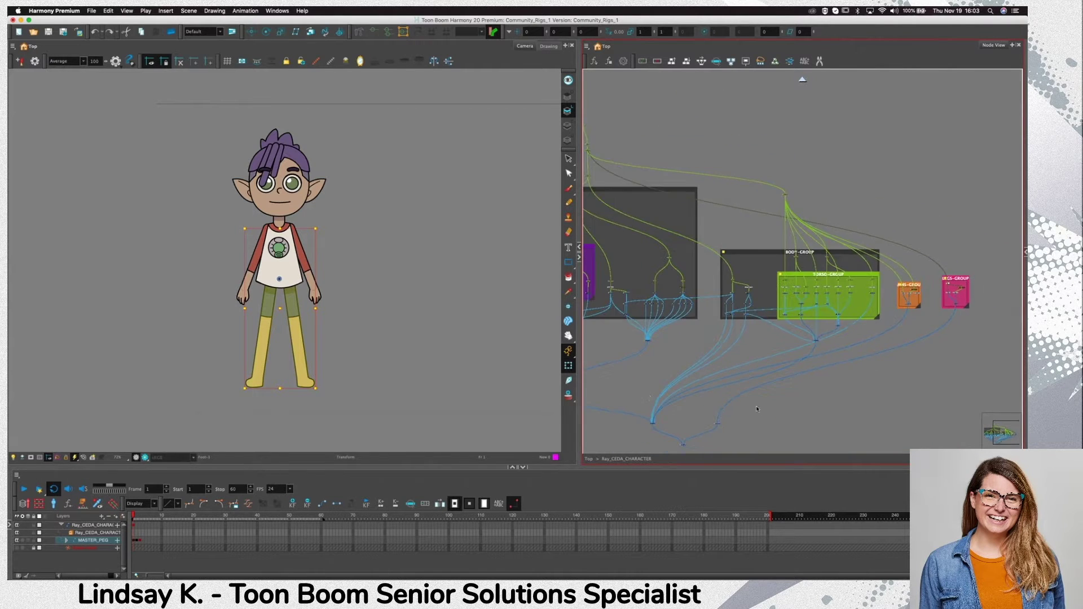
scroll(648, 396, "down", 2)
scroll(640, 396, "down", 2)
left_click_drag(632, 406, 735, 389)
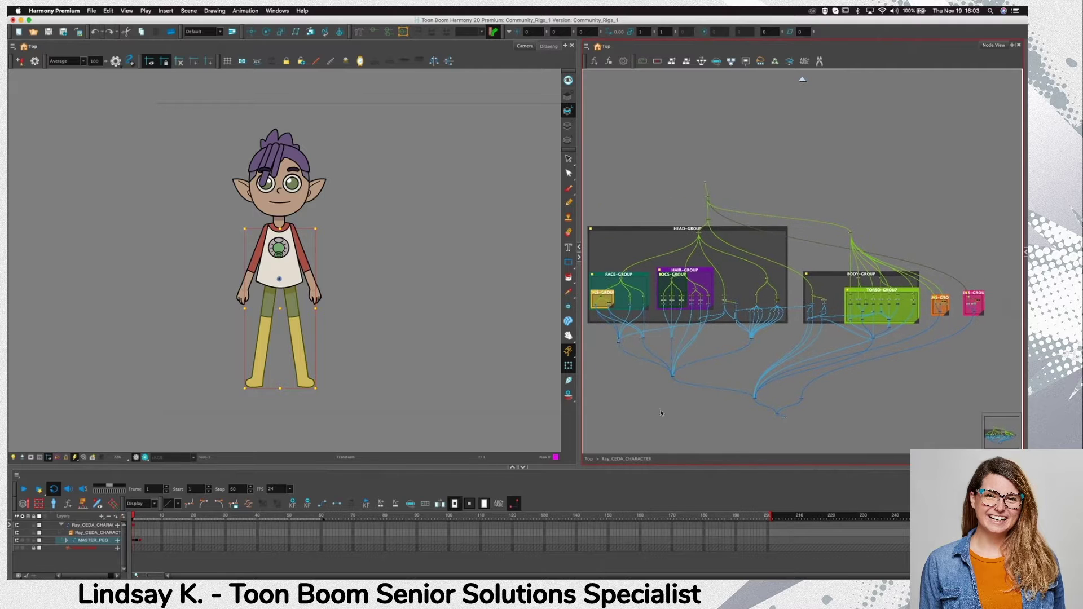
left_click_drag(661, 411, 664, 406)
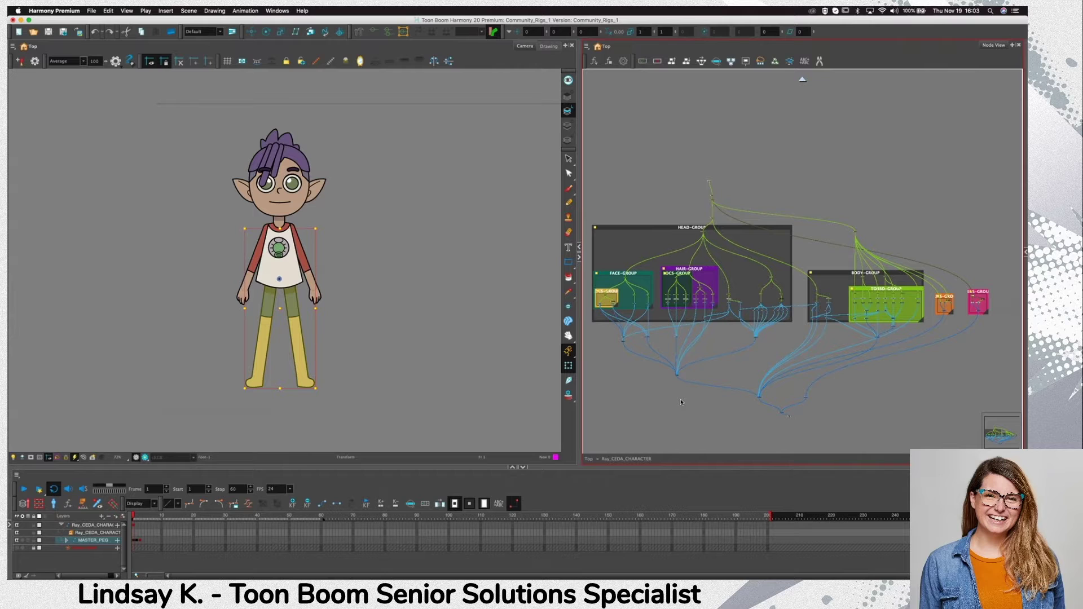
Select the HEAD-GROUP, BODY-GROUP, ARMS-GROUP and LEGS-GROUP backdrops in turn to check their body parts, ending with nothing selected
left_click(679, 230)
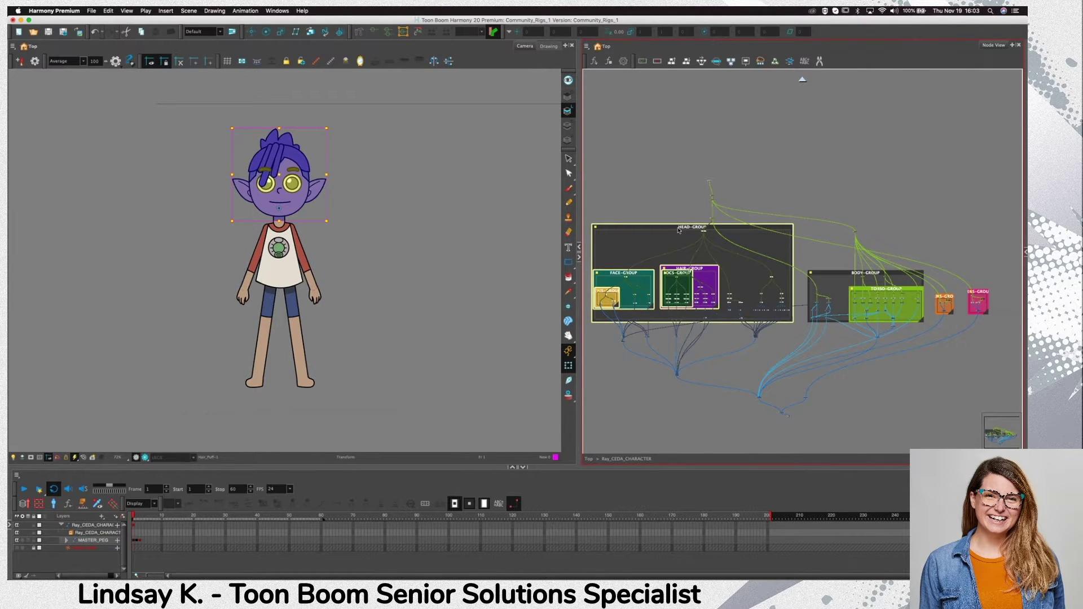
left_click(844, 273)
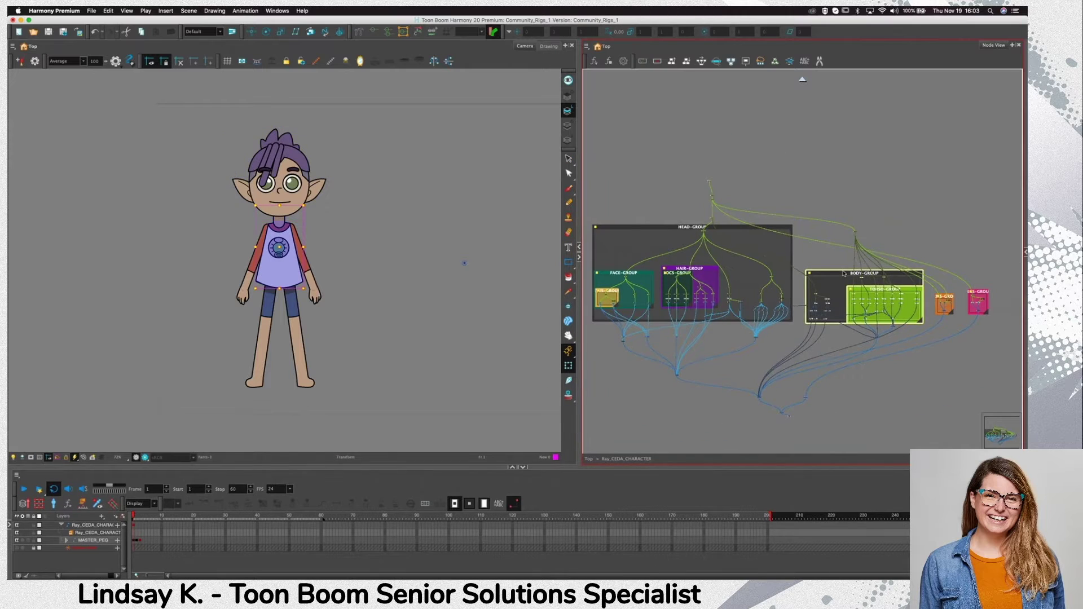
left_click(949, 298)
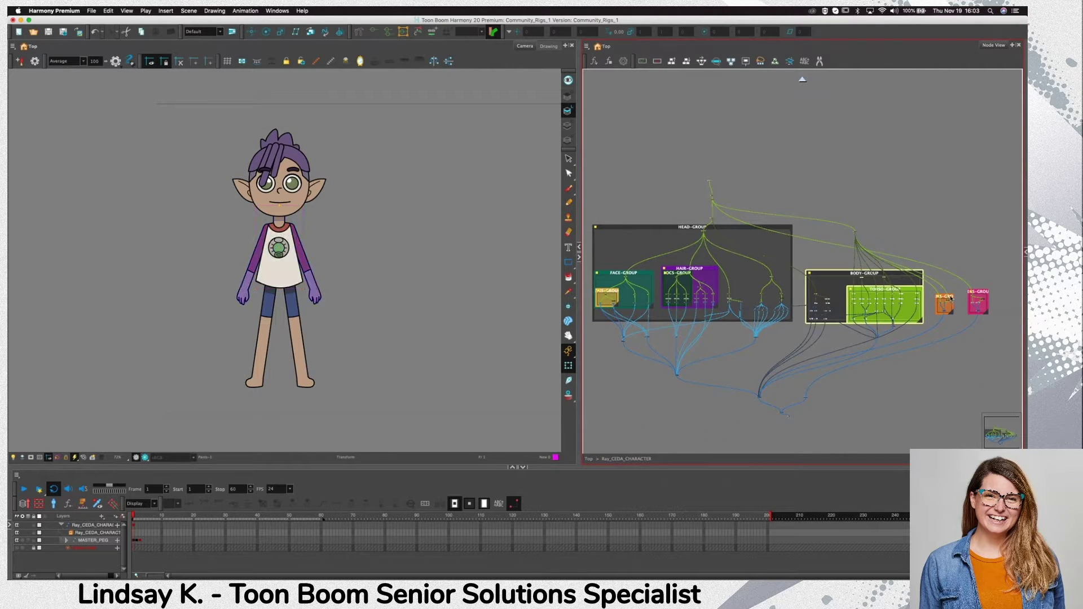
left_click(987, 291)
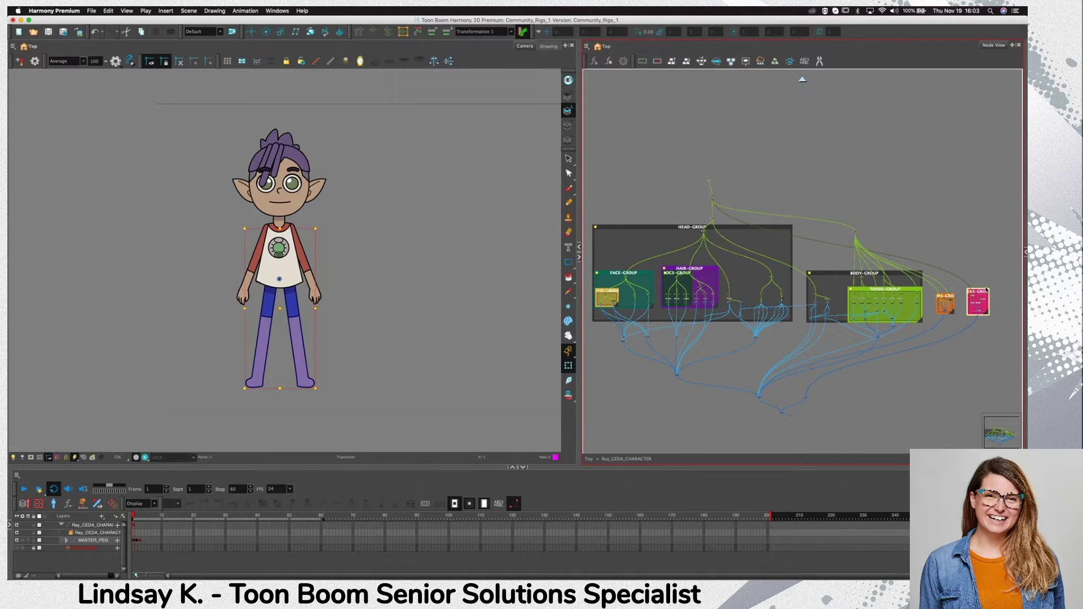
left_click(838, 343)
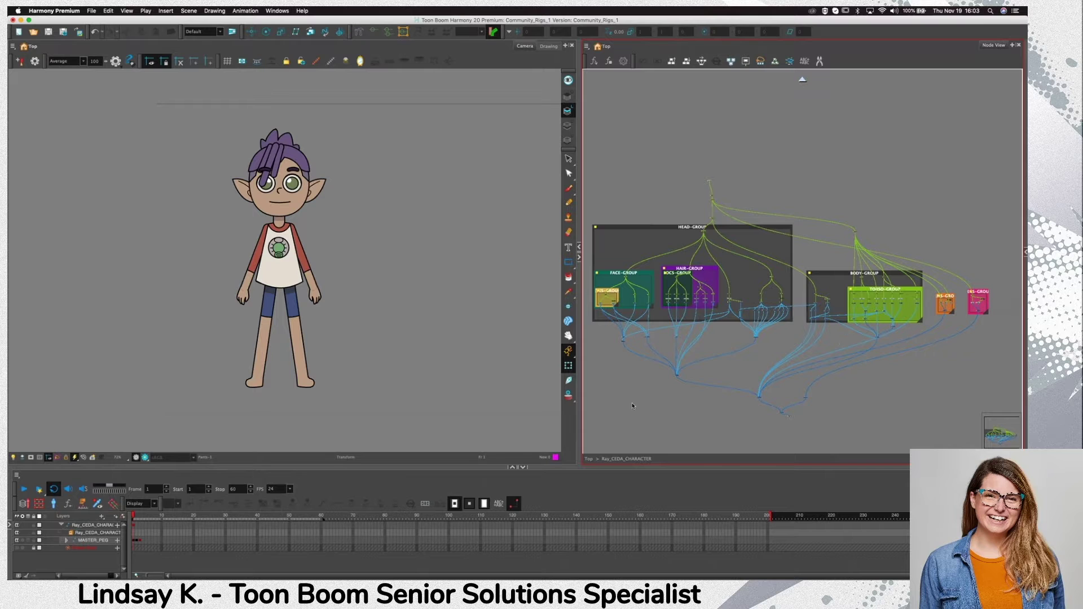
Locate the selected hand drawing's node in the network and review the animation setting in its layer's Controls properties
left_click(316, 295)
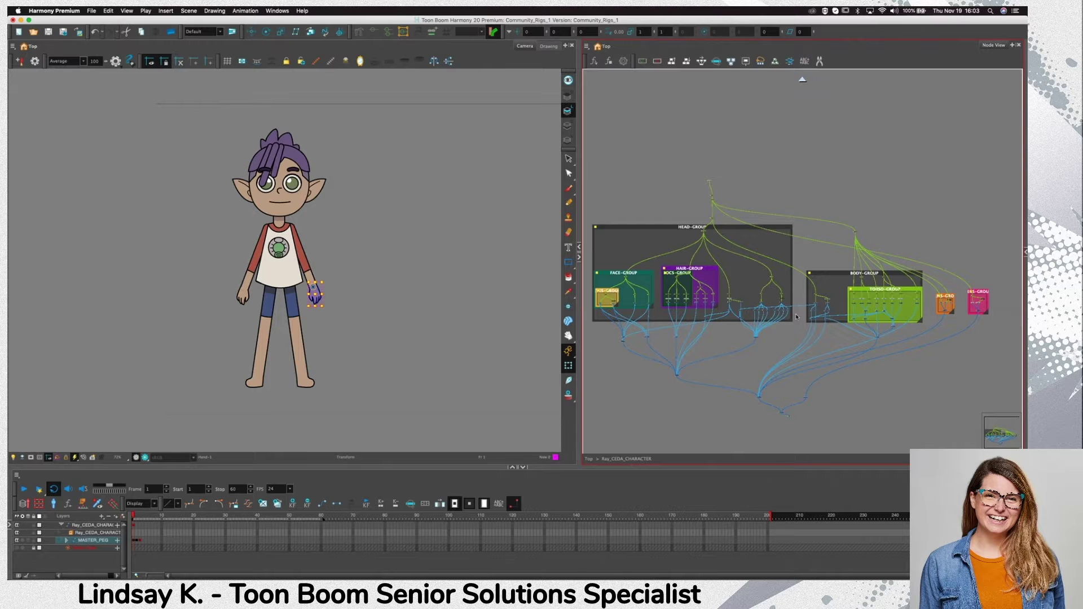
key("o")
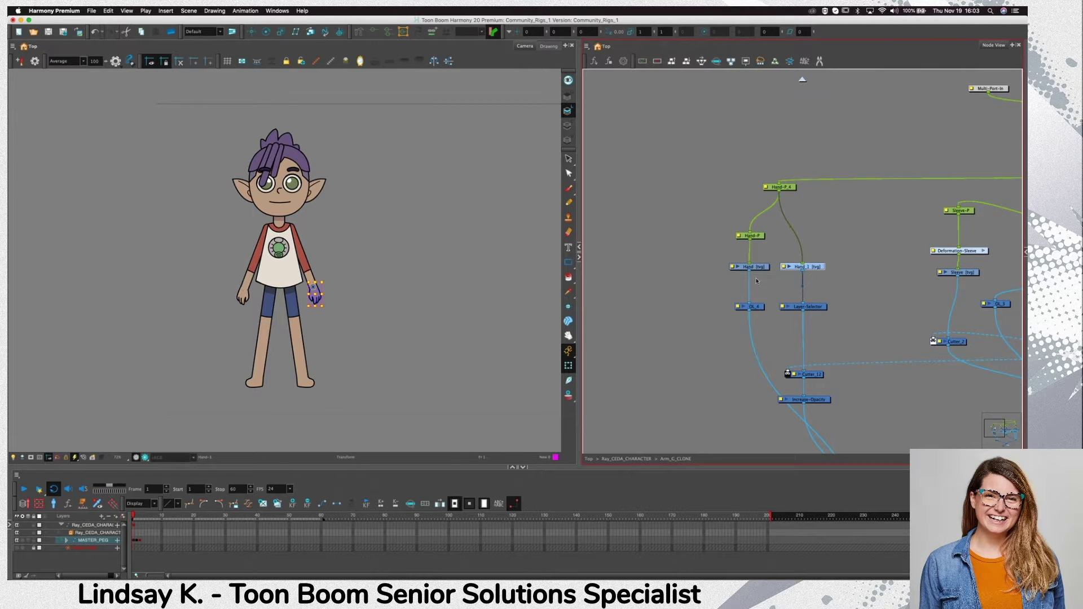
left_click(783, 267)
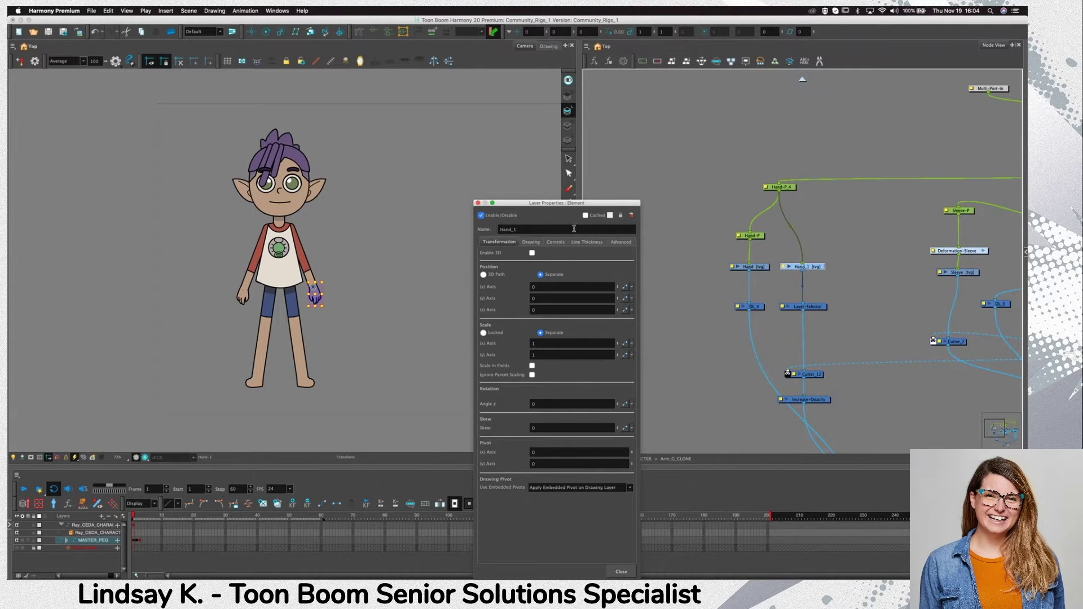
left_click(562, 242)
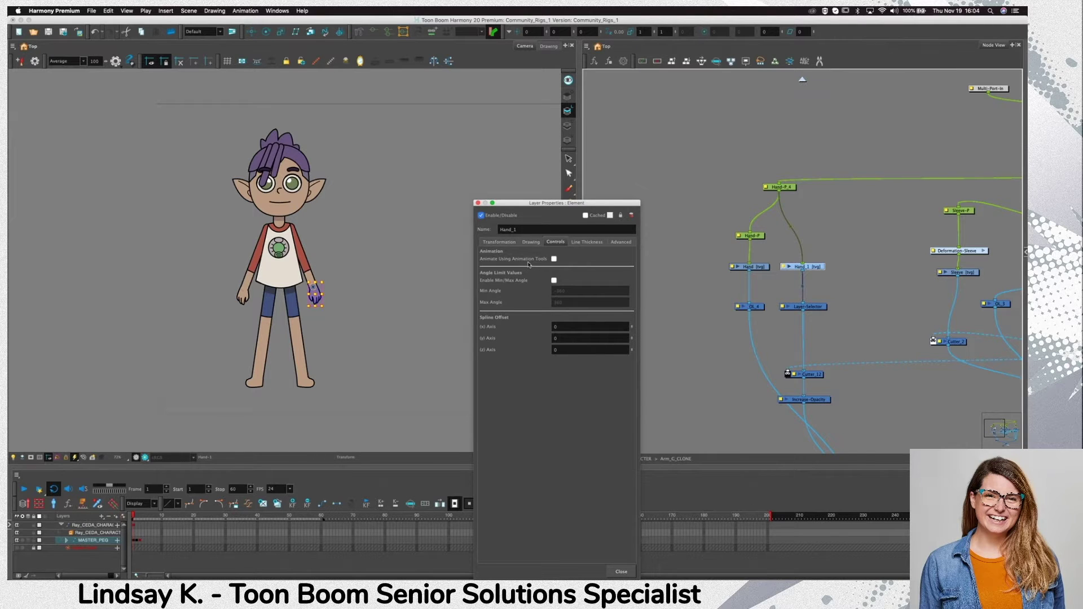
left_click(478, 203)
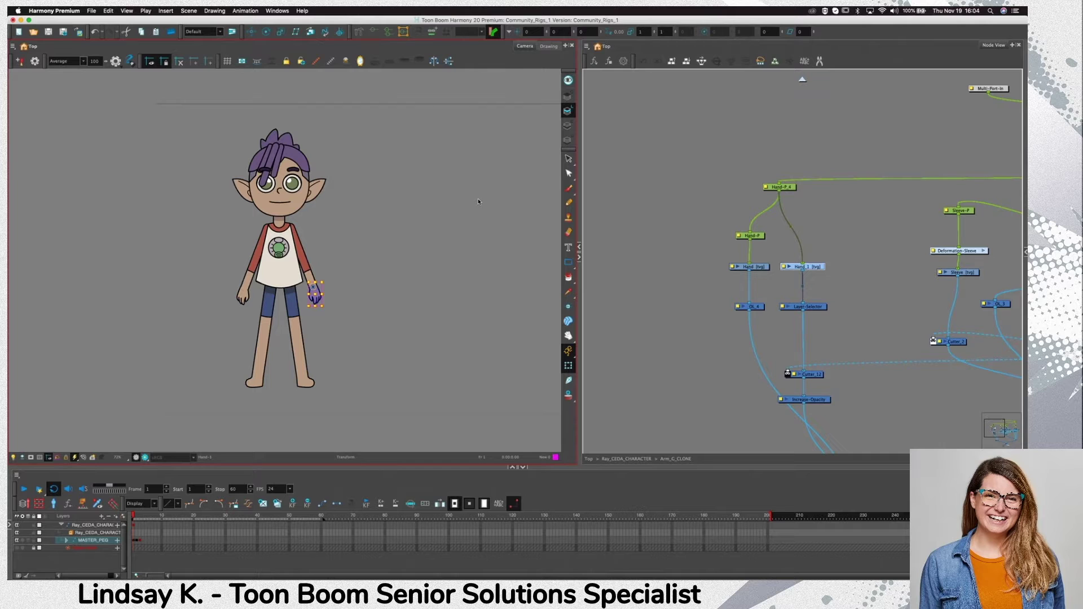
Examine the node network inside the Arm_E_CLONE group and return to the parent character group
scroll(780, 362, "down", 5)
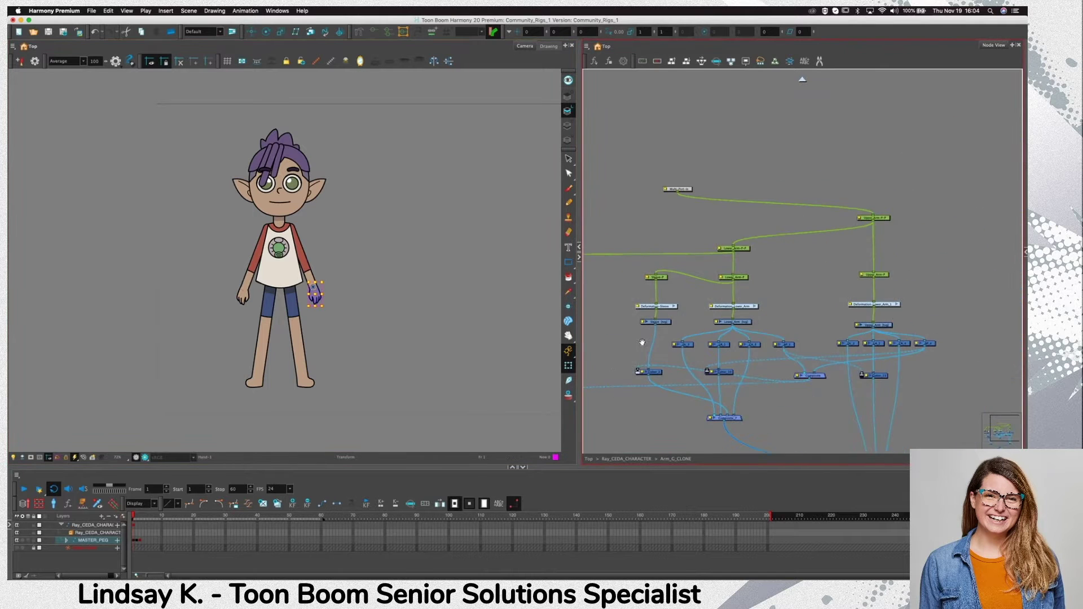
left_click_drag(703, 375, 775, 322)
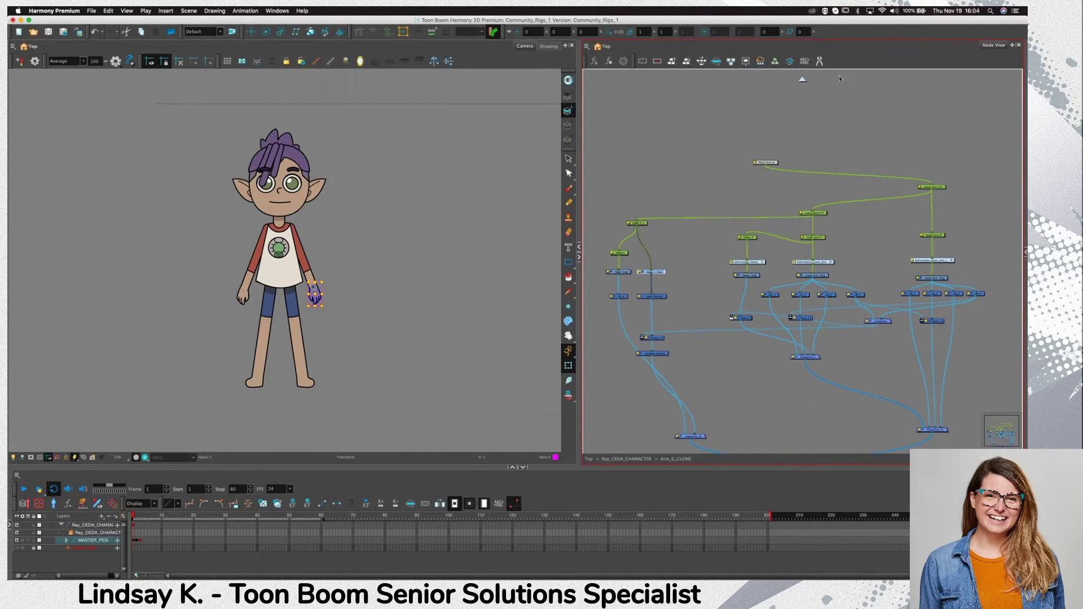
left_click(802, 80)
Select the two connected arm groups inside the ARMS-GROUP backdrop one after the other to identify each arm
scroll(784, 356, "up", 6)
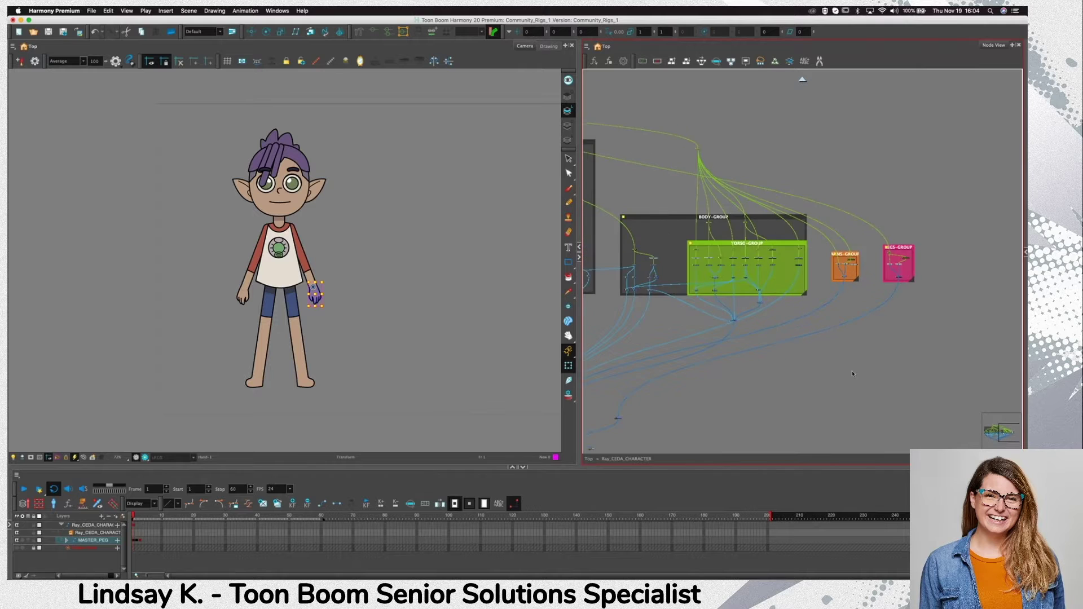
scroll(824, 382, "up", 5)
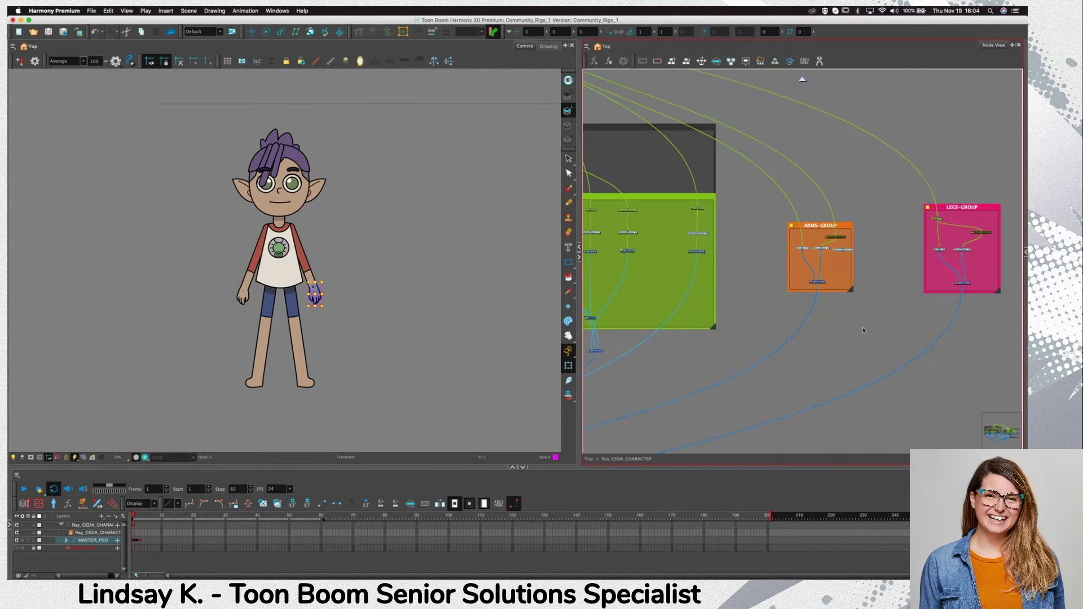
scroll(810, 388, "up", 5)
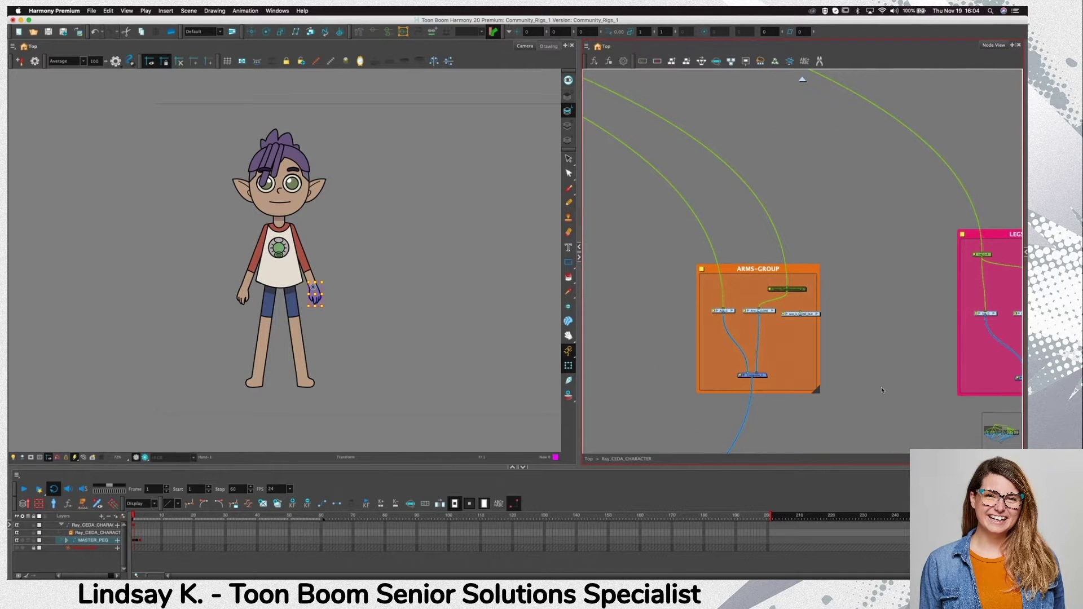
left_click_drag(909, 396, 934, 376)
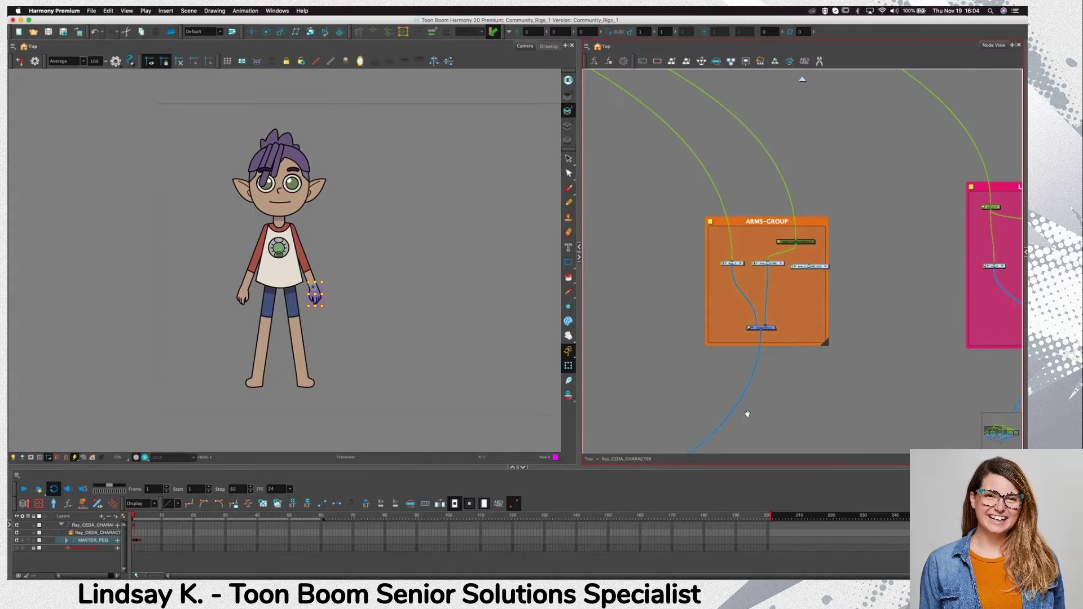
left_click_drag(772, 312, 754, 341)
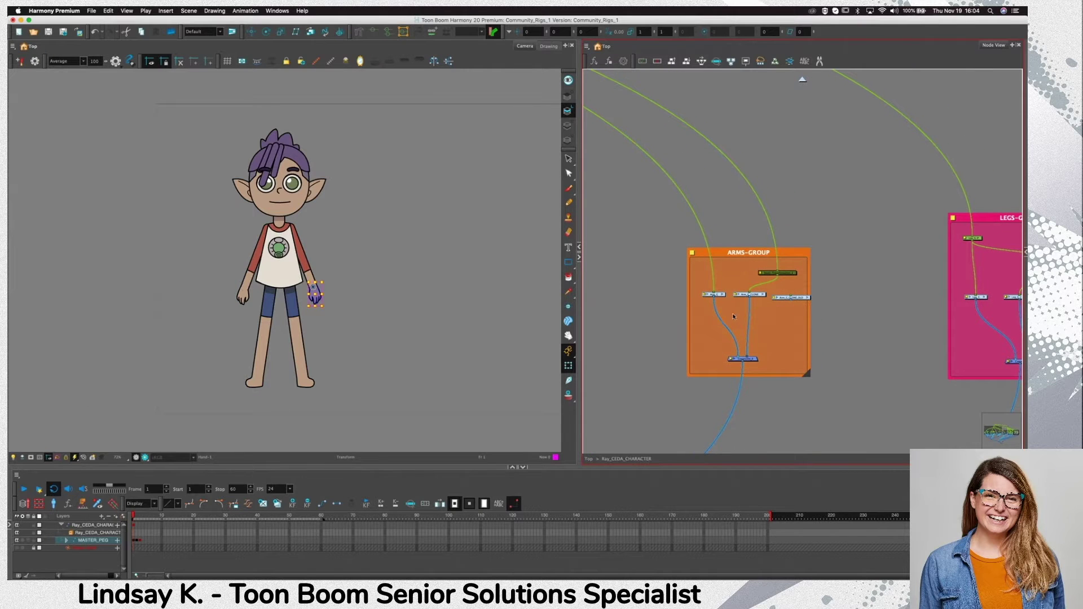
left_click_drag(728, 321, 728, 334)
left_click(714, 307)
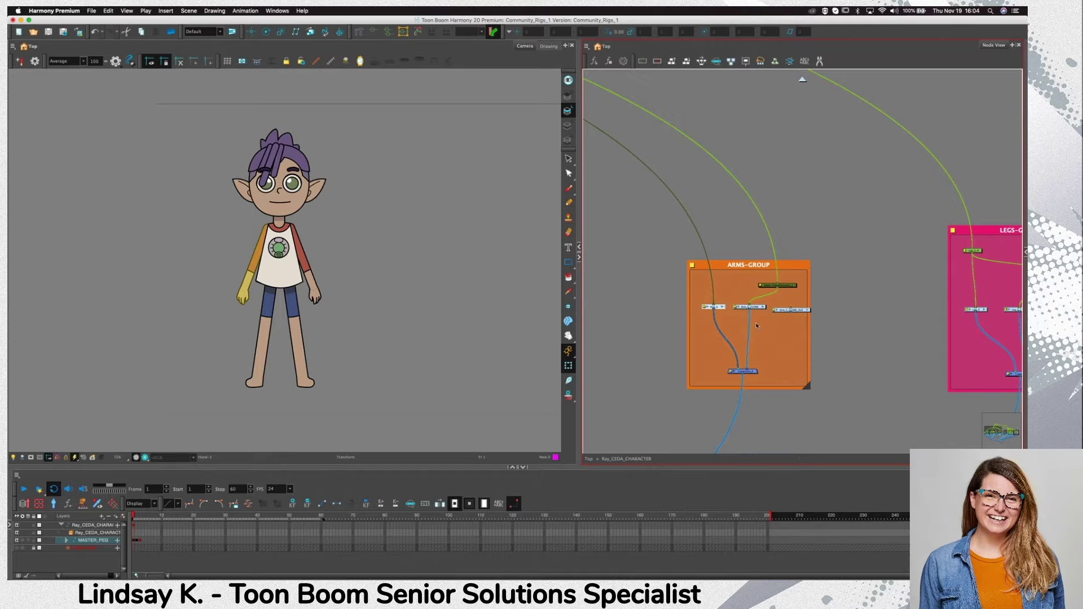
left_click(742, 305)
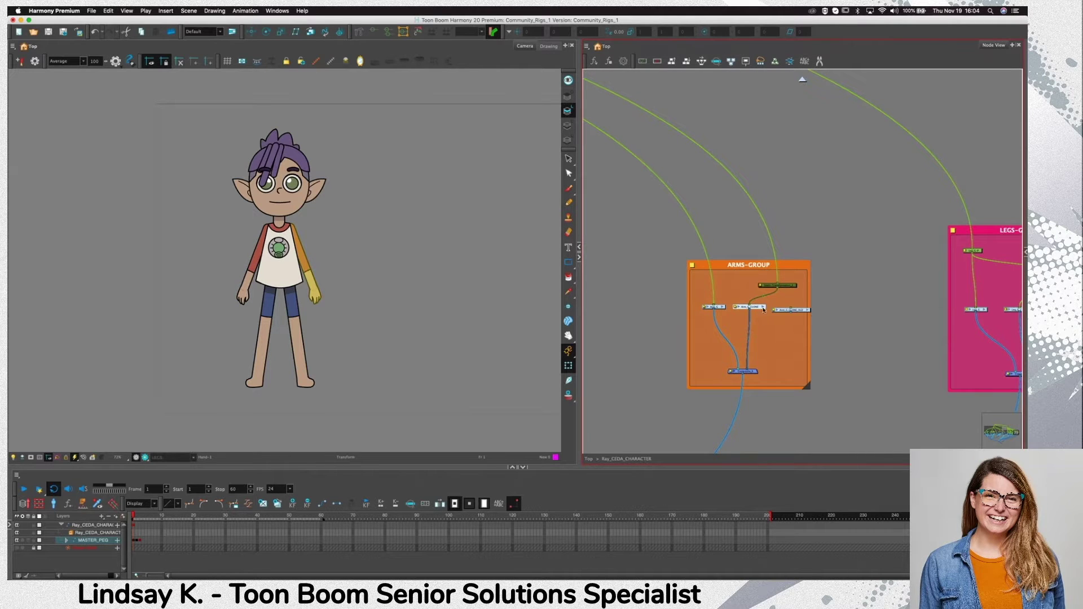
Open the selected arm group inside the ARMS-GROUP backdrop and move its Multi-Port-In node farther above the arm pegs
double_click(763, 308)
left_click_drag(755, 417, 750, 411)
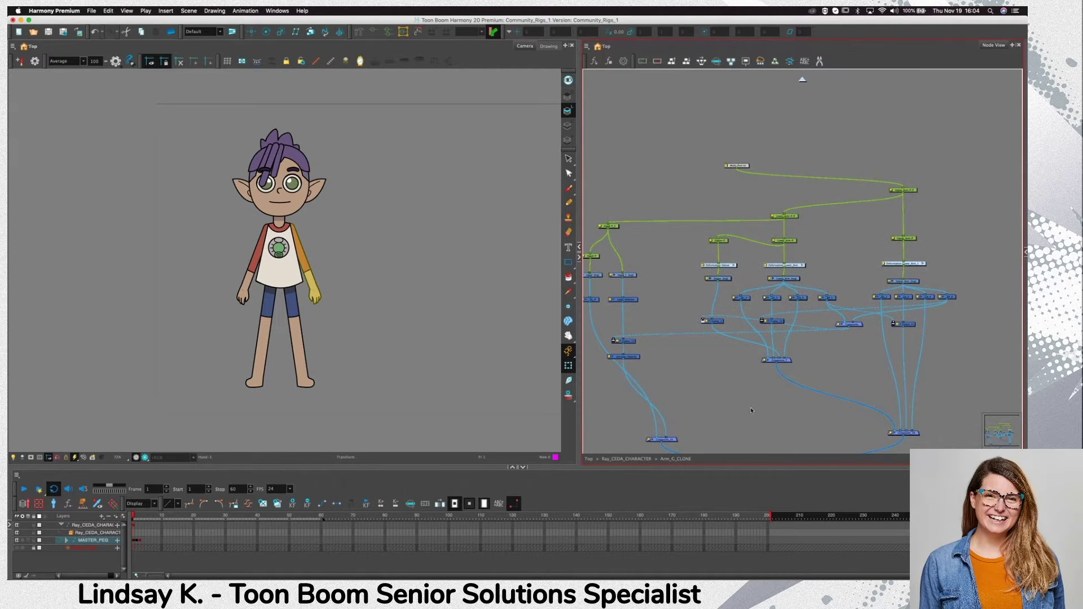
left_click_drag(736, 165, 759, 125)
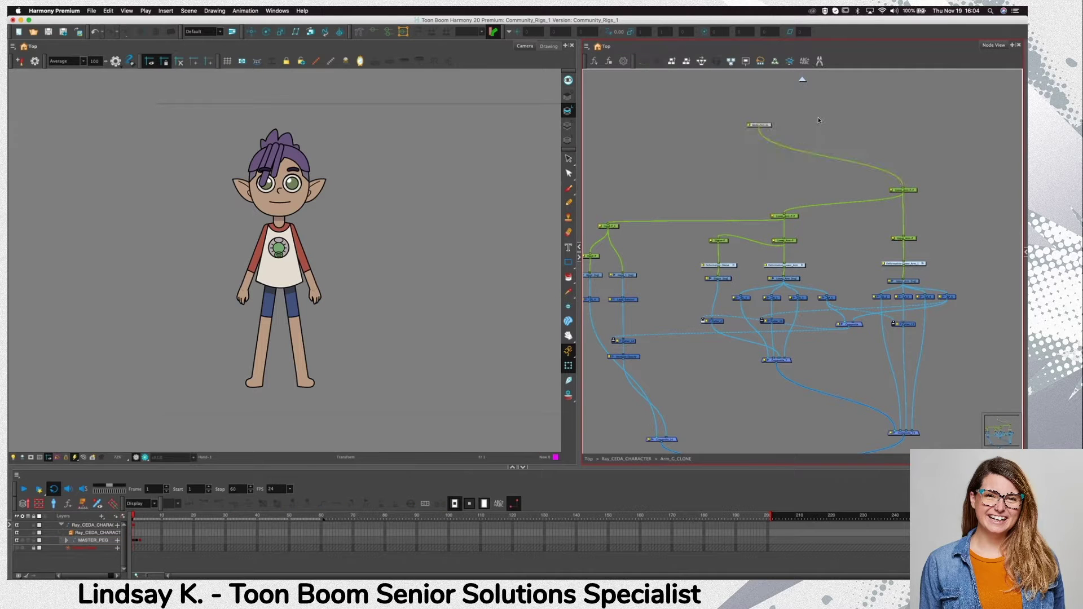
scroll(818, 119, "up", 2)
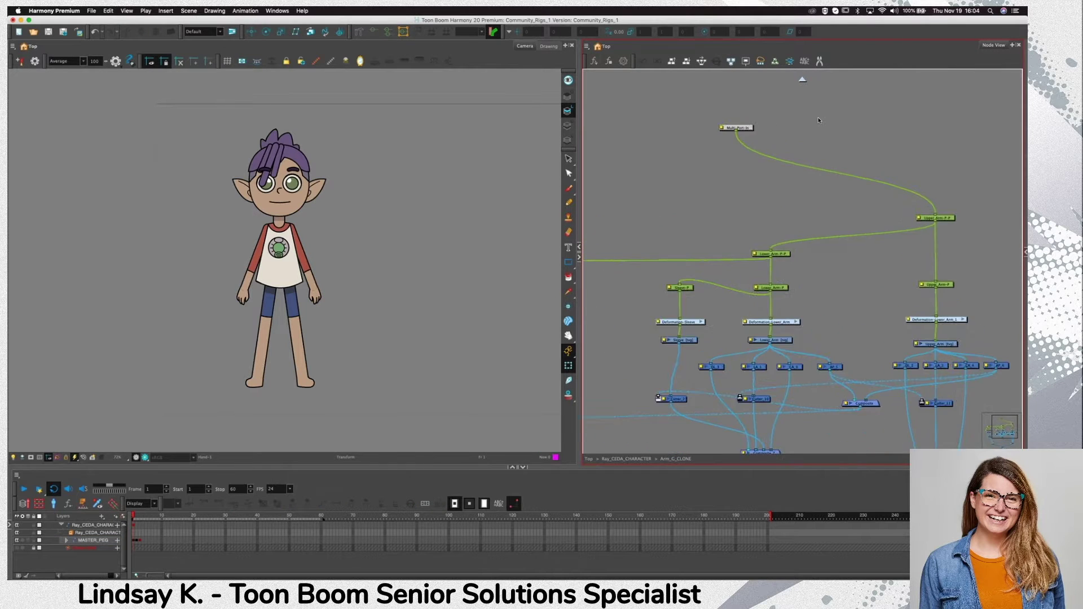
left_click_drag(854, 326, 784, 254)
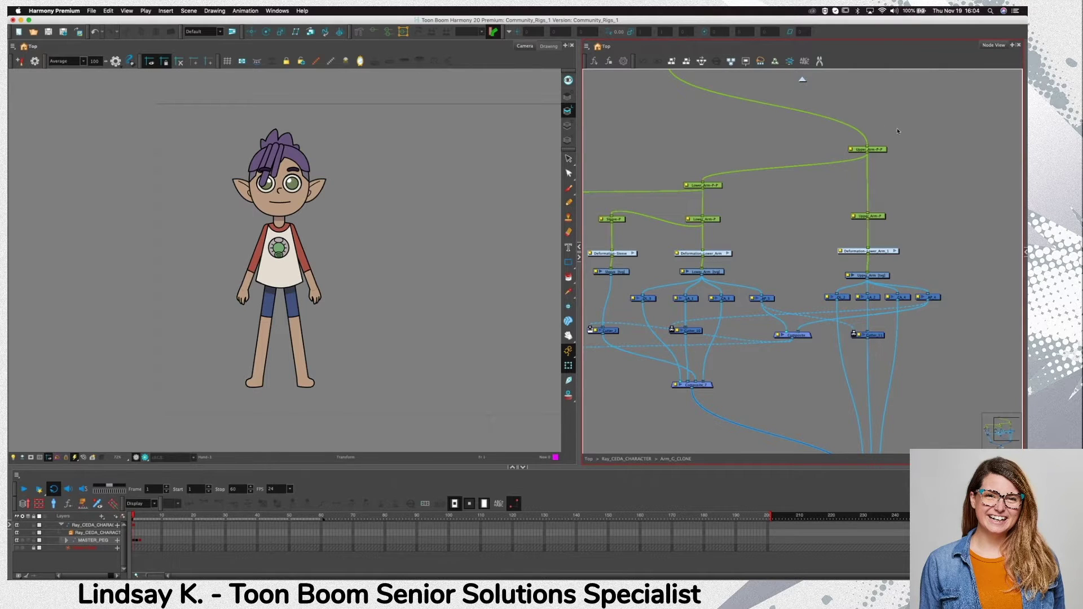
Try editing the name of the Upper_Arm-P-P peg in its layer properties, undo the edits and close the properties
left_click(869, 149)
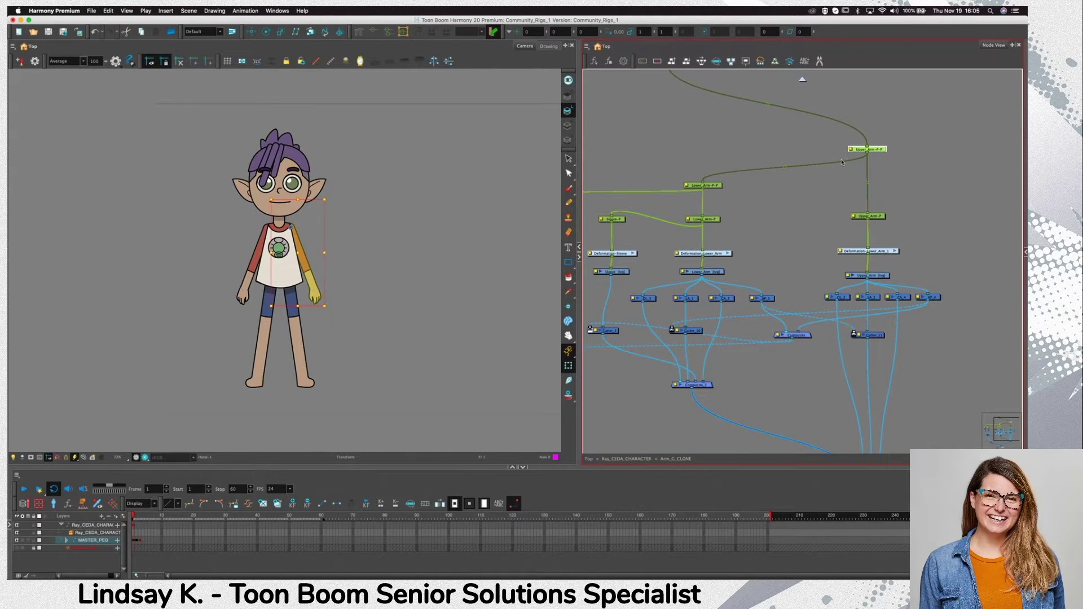
left_click(852, 149)
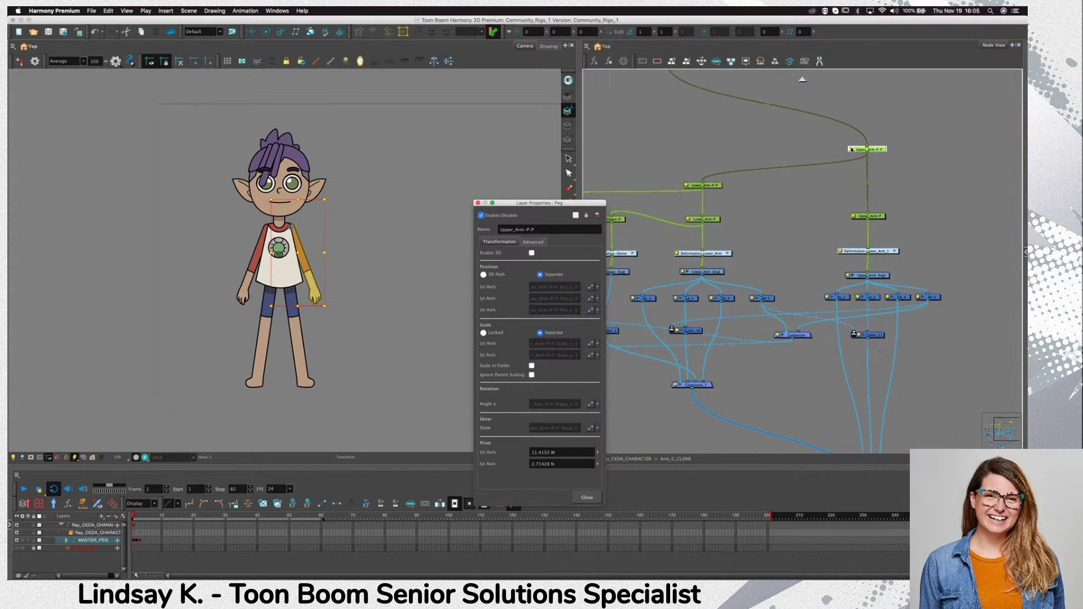
left_click(548, 230)
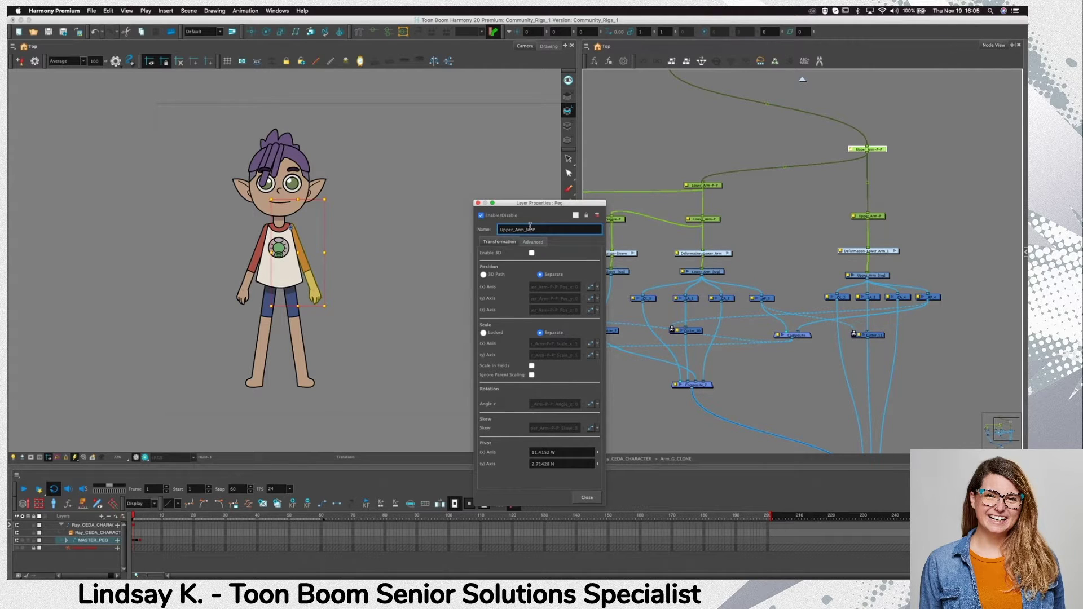
type("as")
key("BackSpace")
key("BackSpace")
key("BackSpace")
key("BackSpace")
key("BackSpace")
key("BackSpace")
key("super+z")
key("super+z")
key("super+z")
left_click(477, 202)
left_click(774, 141)
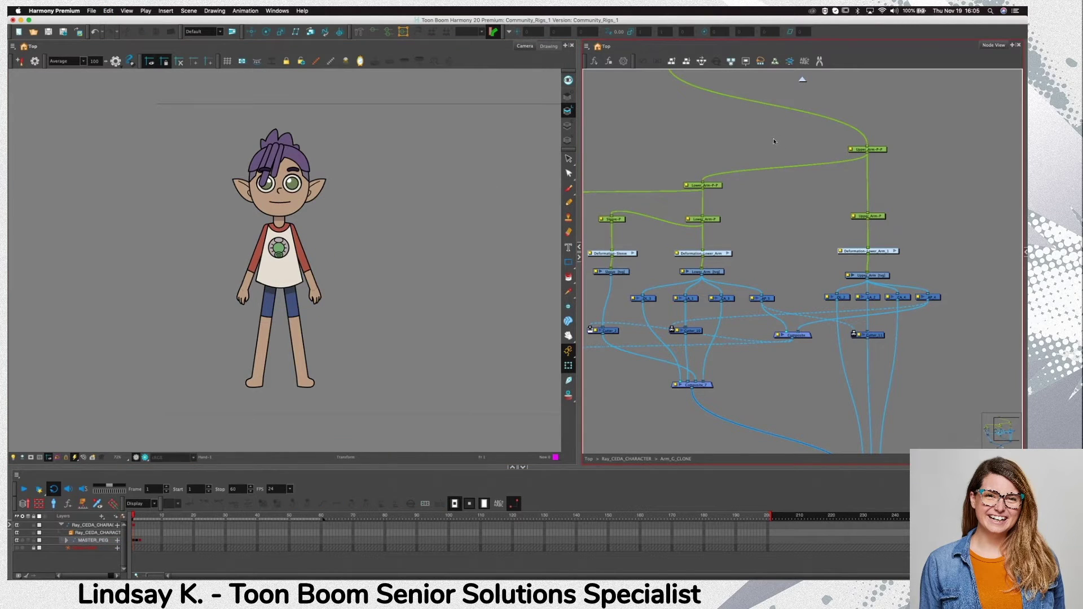
Select the lower arm's parent peg to identify the parts it controls, and clear the selection again
left_click_drag(760, 251, 857, 240)
left_click(798, 174)
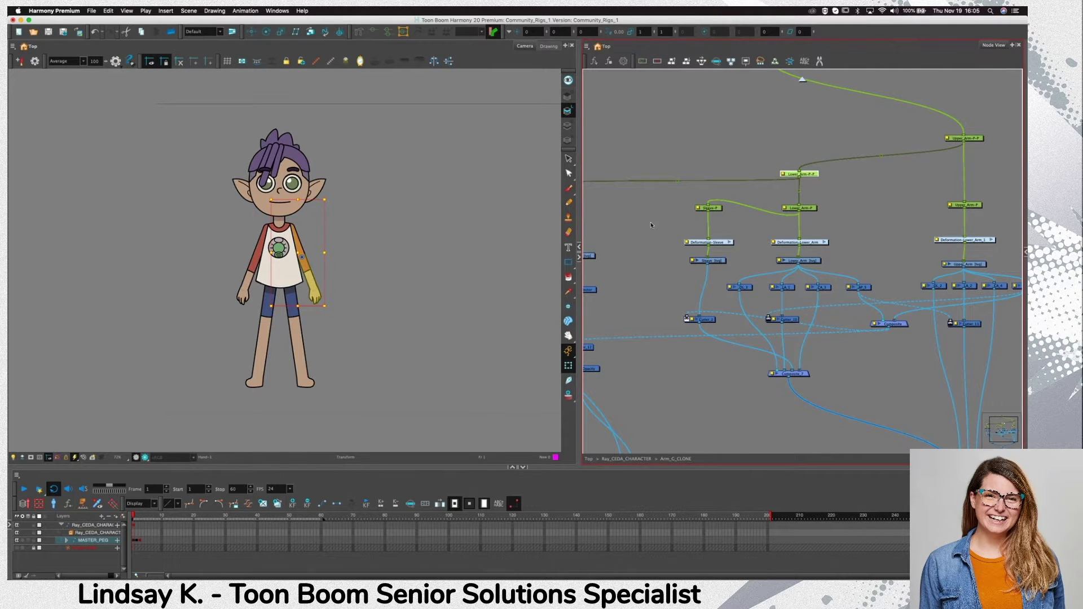
left_click(856, 206)
left_click_drag(848, 243, 873, 231)
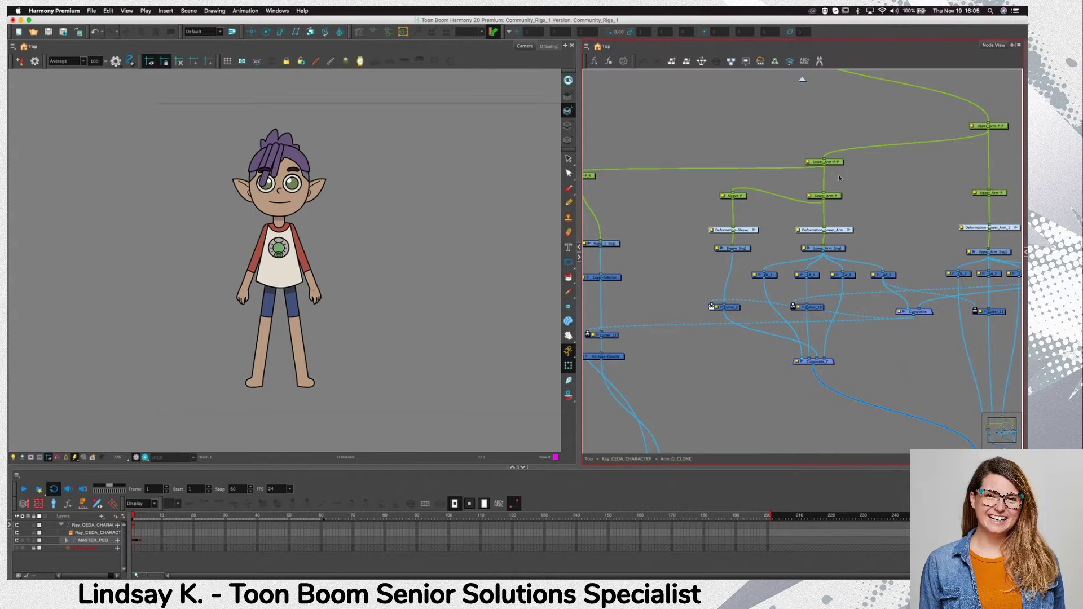
Rotate the lower arm's parent peg about 110° to fold the forearm across the chest, in front of the torso
left_click(825, 162)
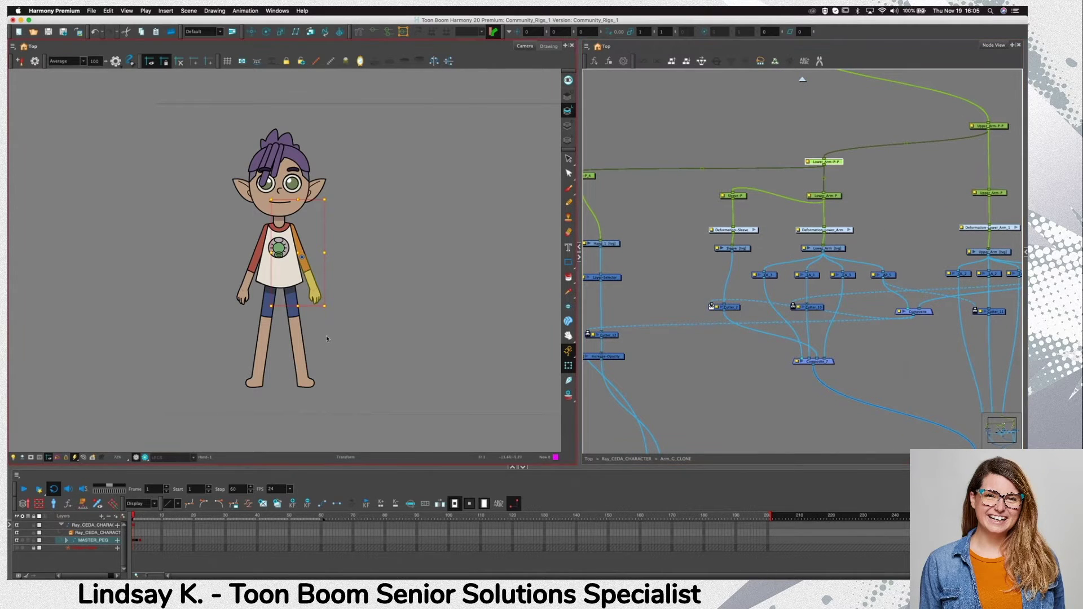
scroll(327, 338, "up", 5)
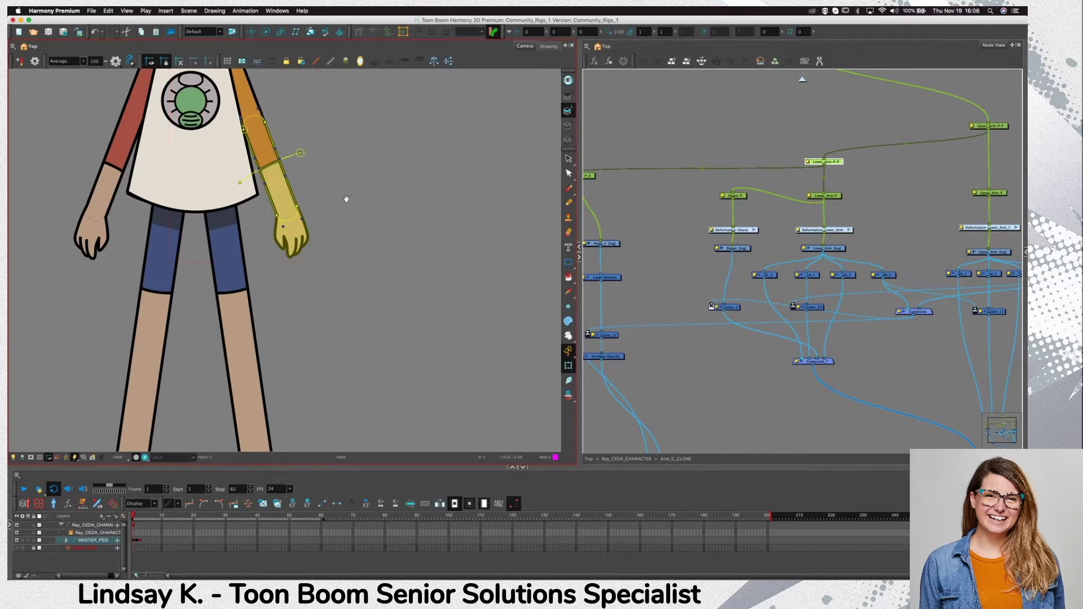
left_click_drag(346, 198, 402, 365)
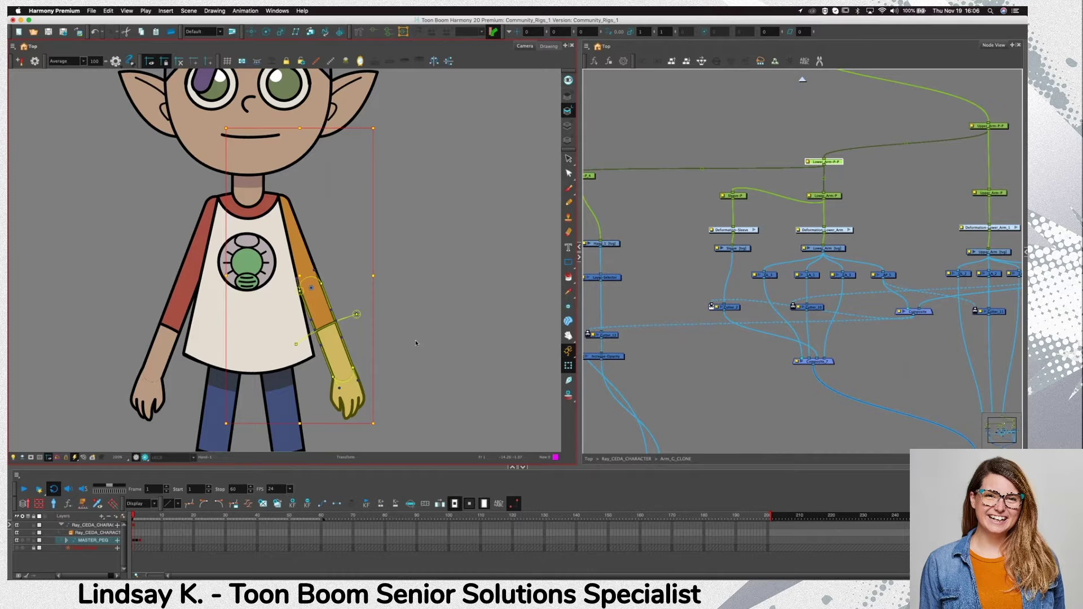
left_click(855, 189)
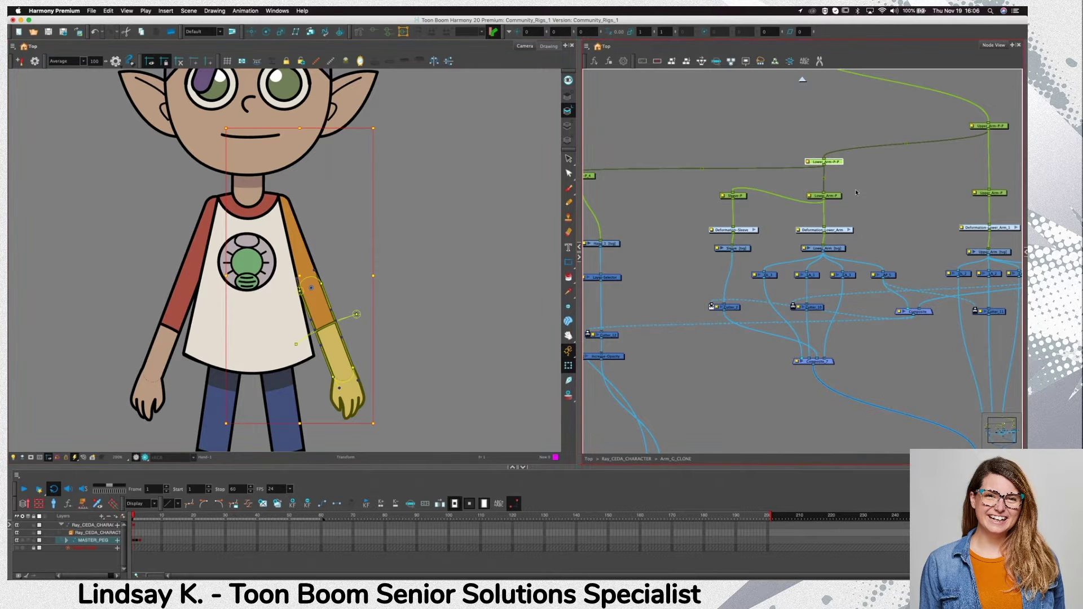
left_click(358, 395)
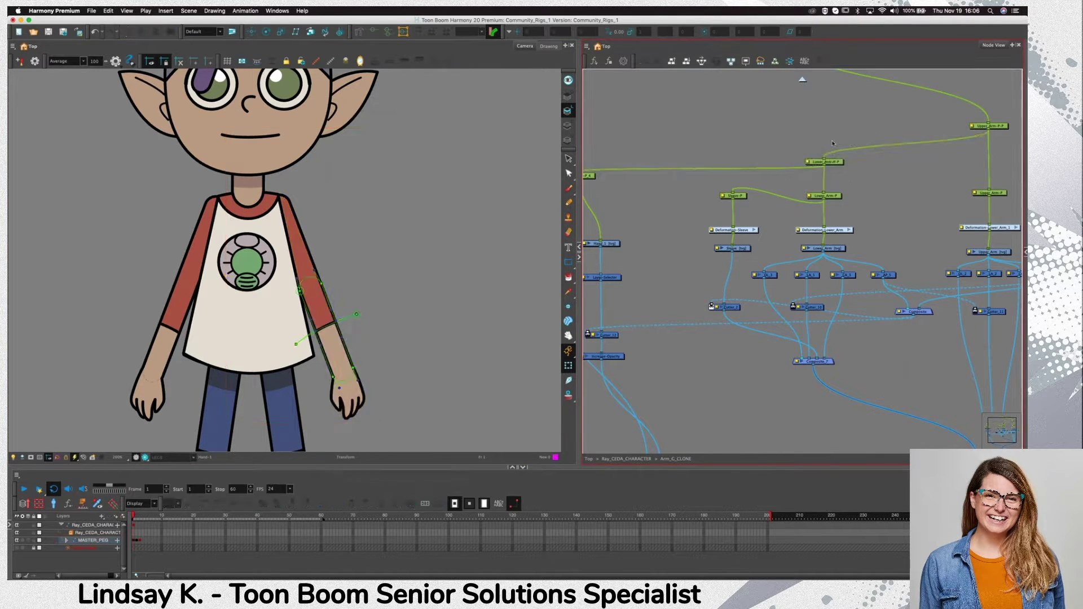
left_click_drag(375, 430, 466, 287)
left_click_drag(75, 328, 103, 305)
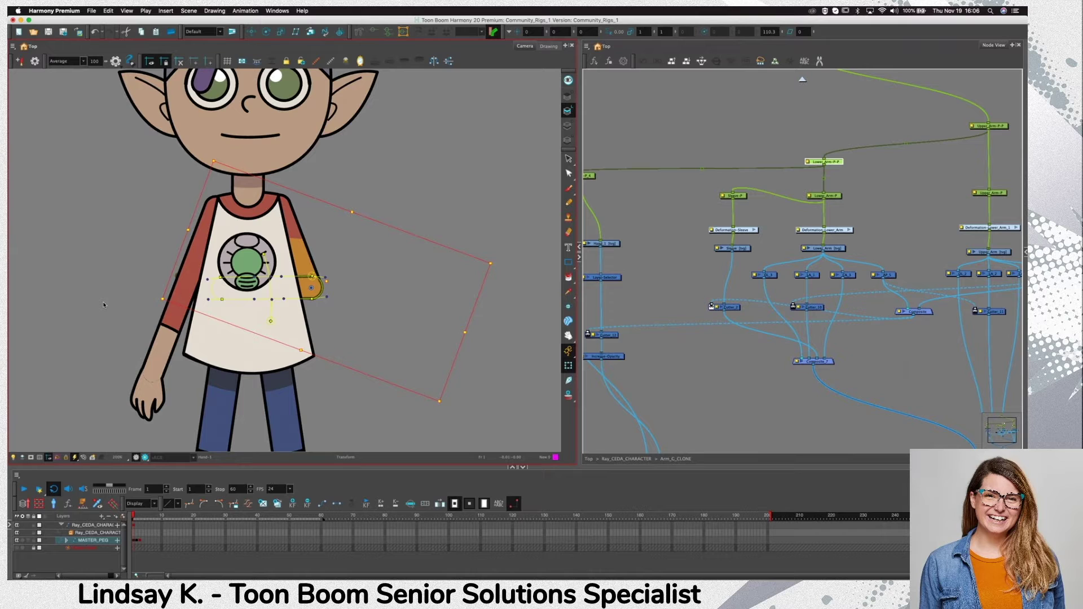
left_click_drag(103, 304, 103, 305)
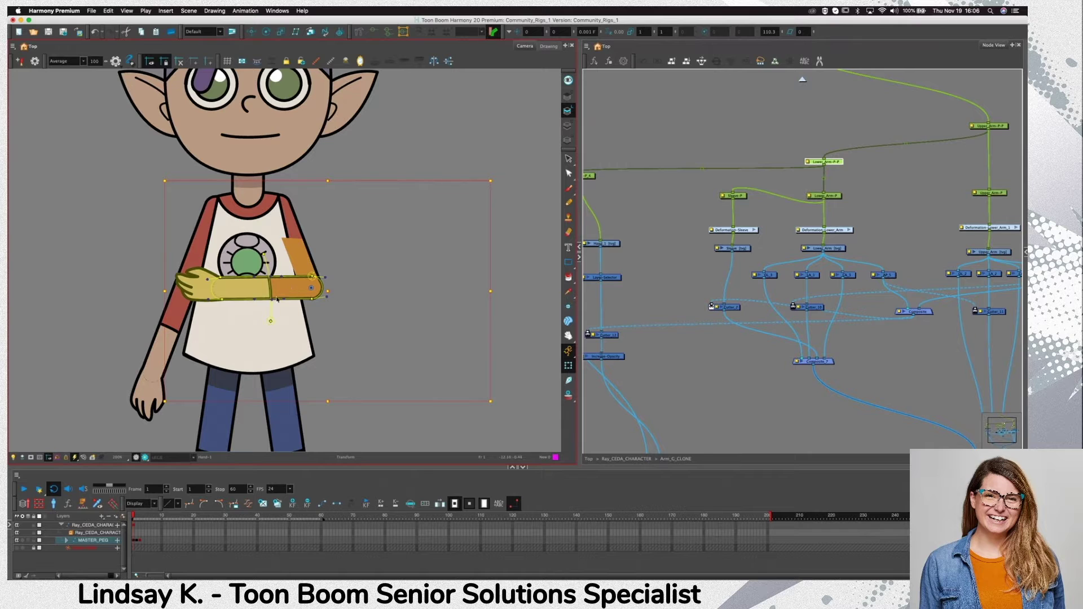
Nudge the forearm back behind the torso and rotate the upper arm's parent peg to about -9°
key("alt+Up")
key("alt+Up")
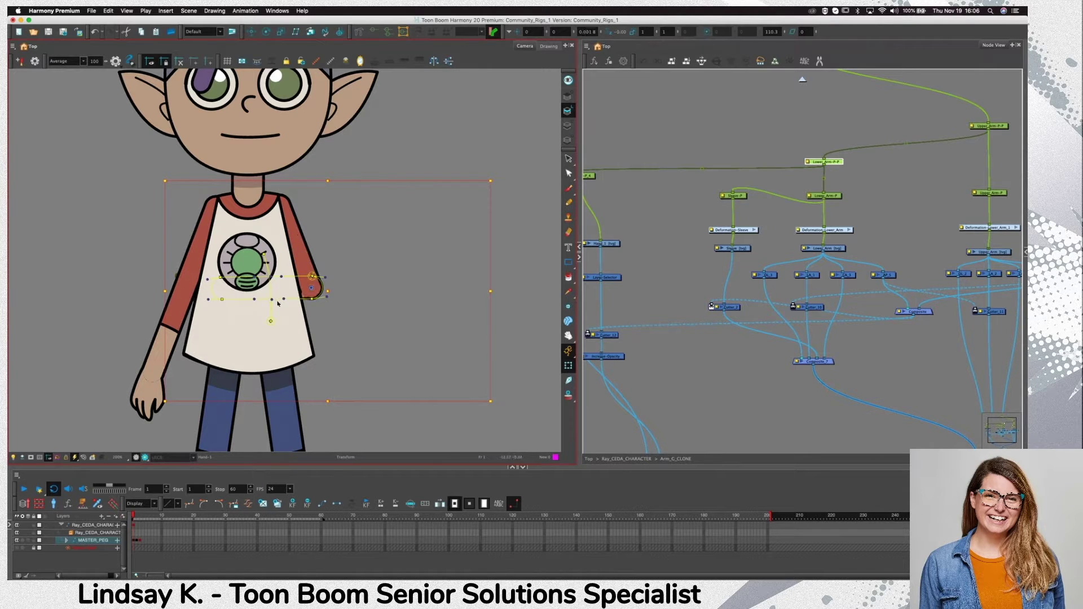
key("b")
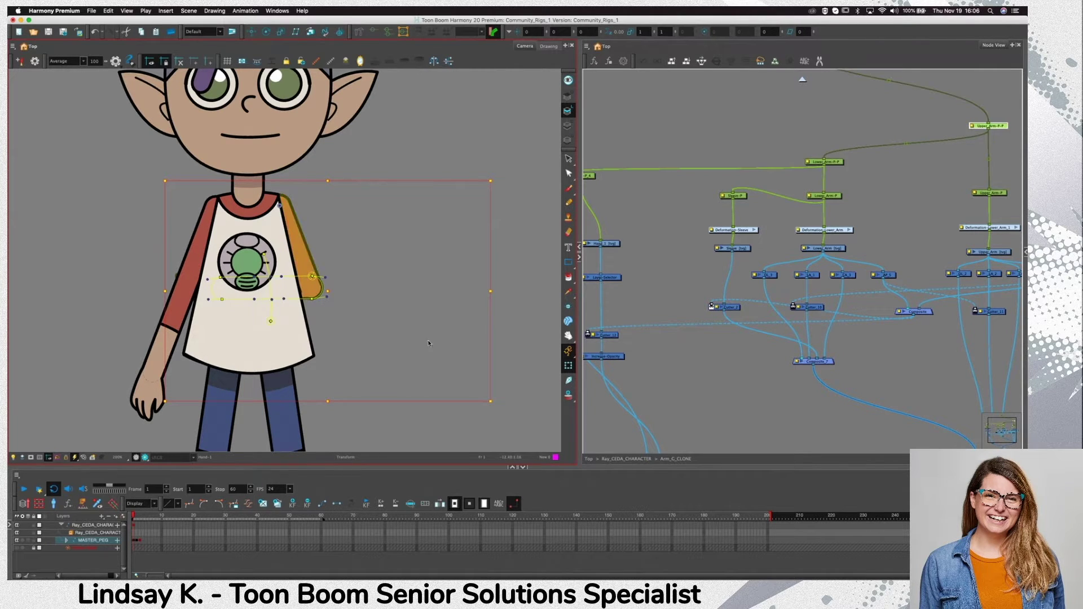
left_click_drag(494, 408, 482, 345)
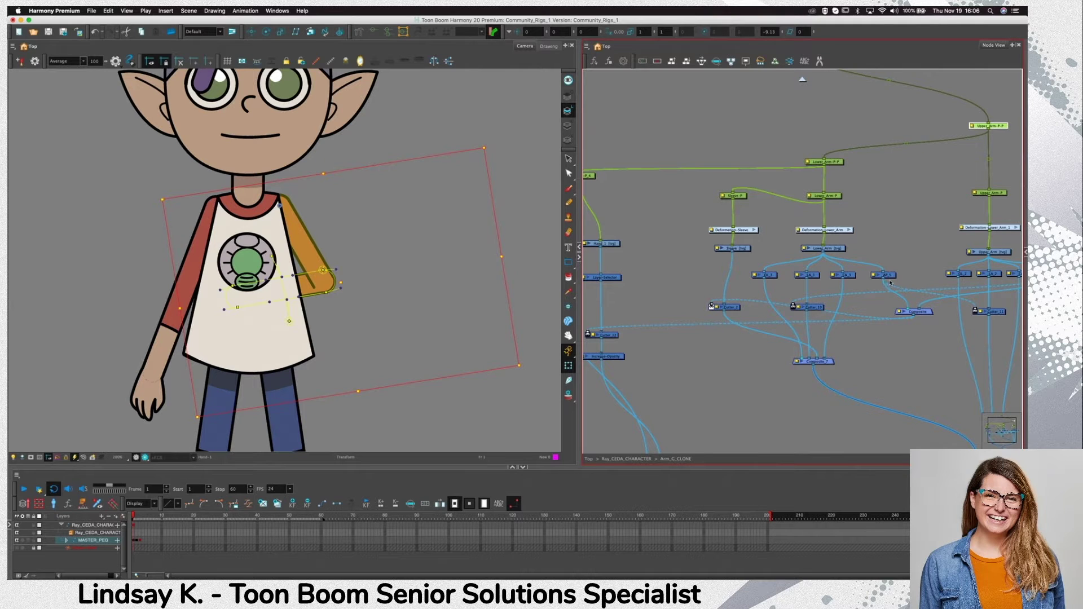
Check the four art layer nodes under the lower arm drawing and gather them into a compact cluster beneath it
left_click(771, 276)
left_click(810, 275)
left_click(846, 275)
left_click(884, 276)
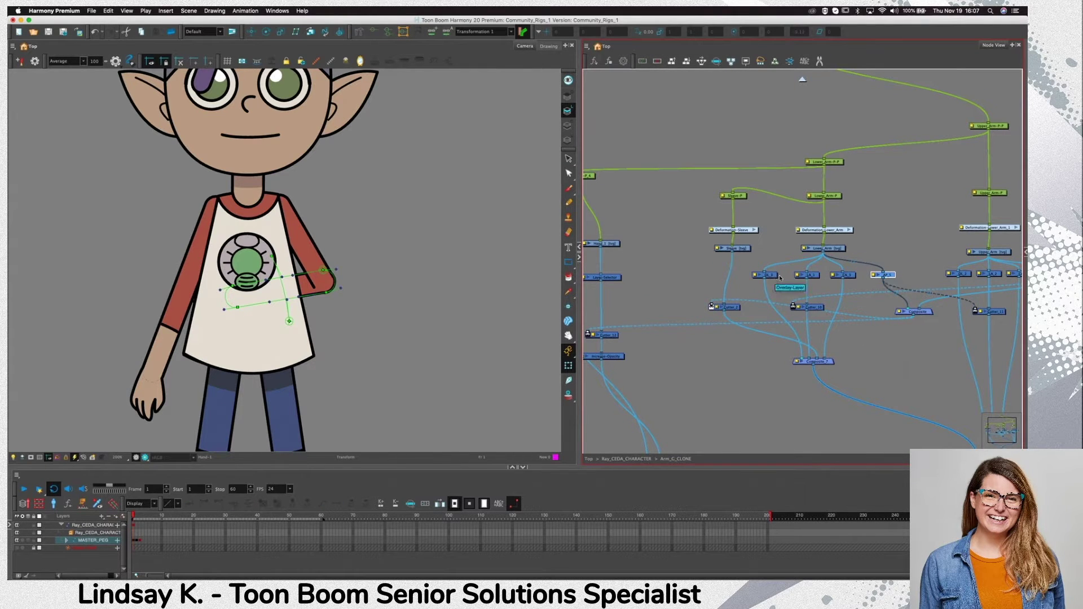
mouse_move(774, 277)
left_mouse_down()
mouse_move(843, 277)
mouse_move(776, 280)
left_mouse_up()
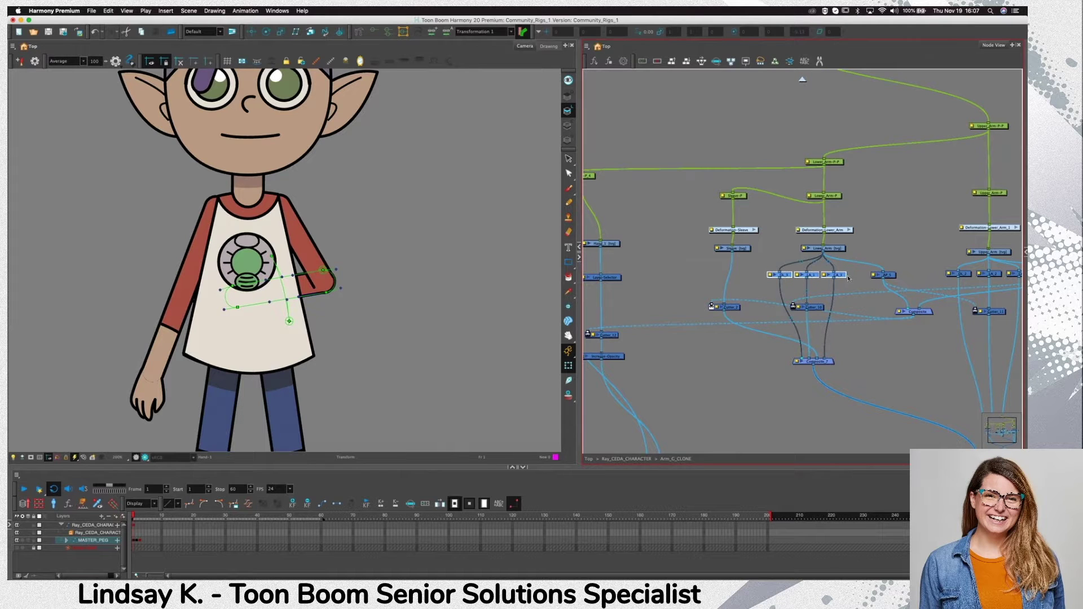
mouse_move(844, 277)
left_mouse_down()
mouse_move(854, 275)
mouse_move(828, 282)
mouse_move(841, 285)
left_mouse_up()
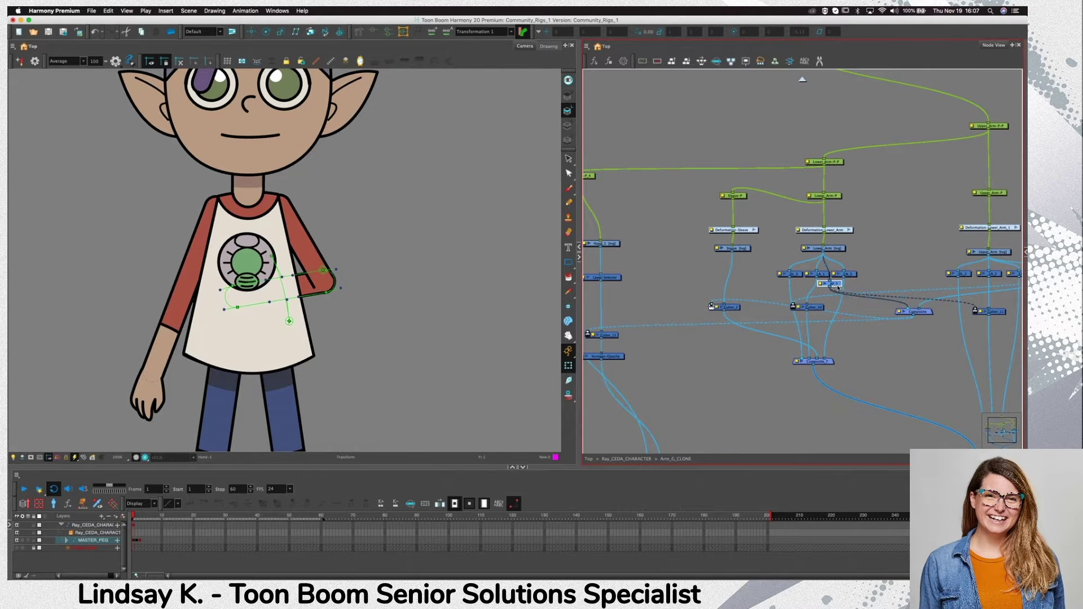
left_click(850, 274)
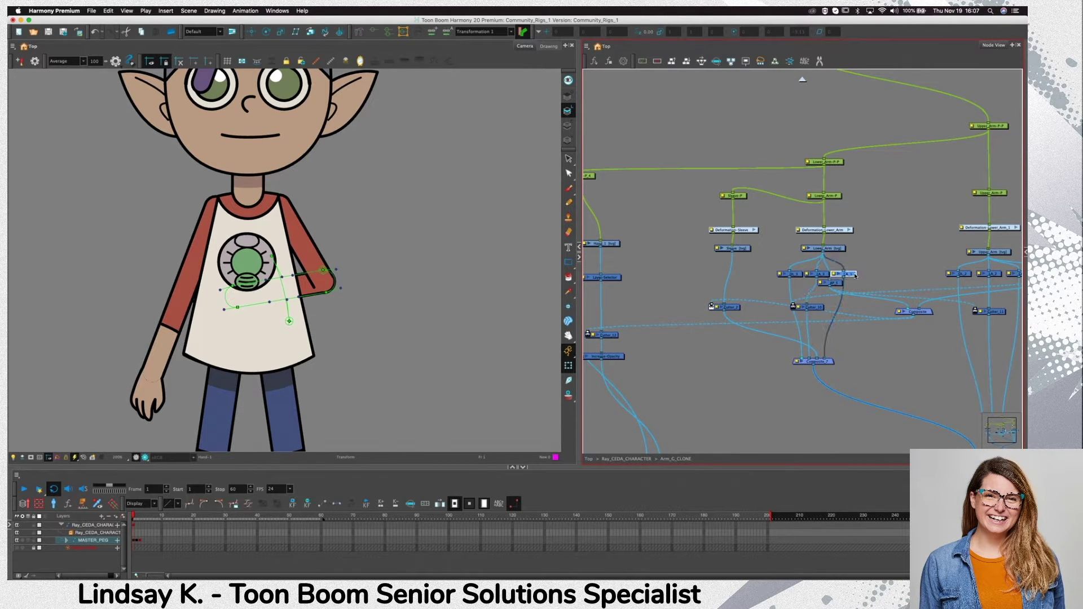
left_click(888, 280)
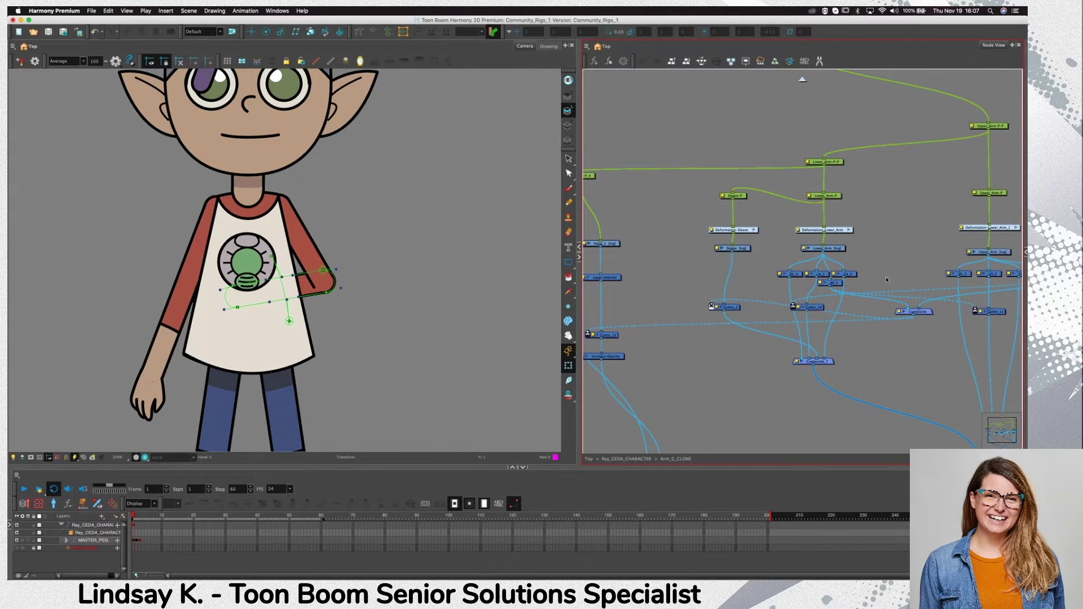
left_click(834, 284)
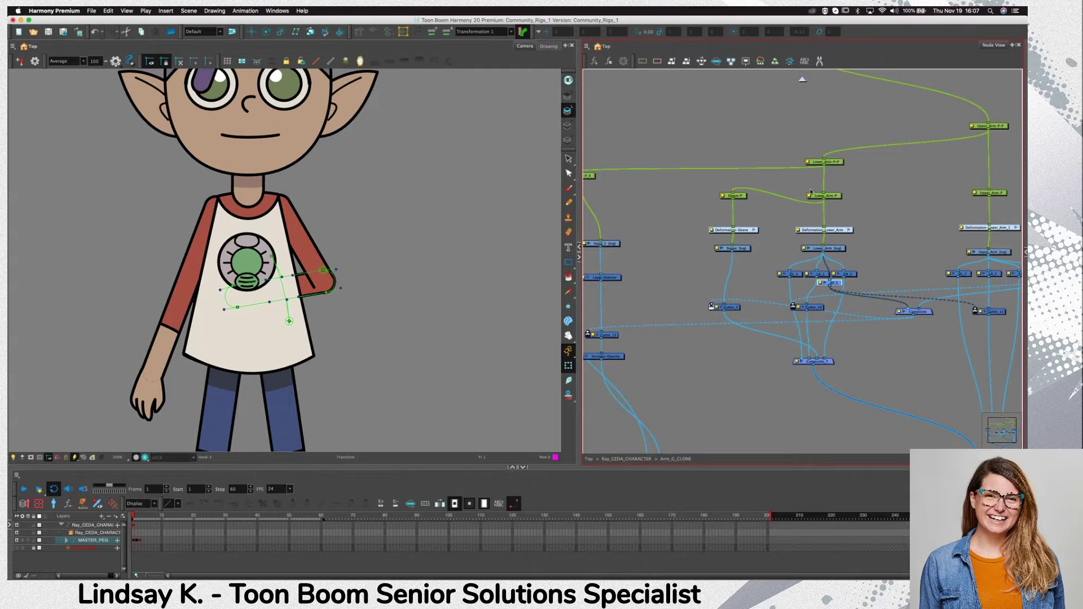
Nudge the lower arm's parent peg forward in front of the torso and rotate the upper arm's parent peg to about 1°
left_click(825, 162)
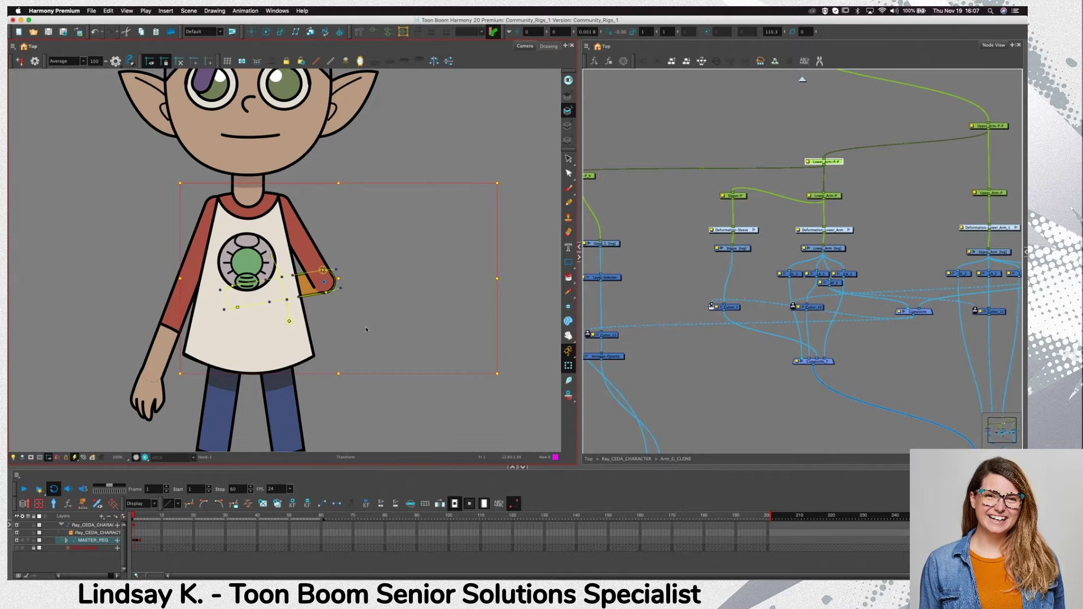
key("alt+Down")
key("alt+Down")
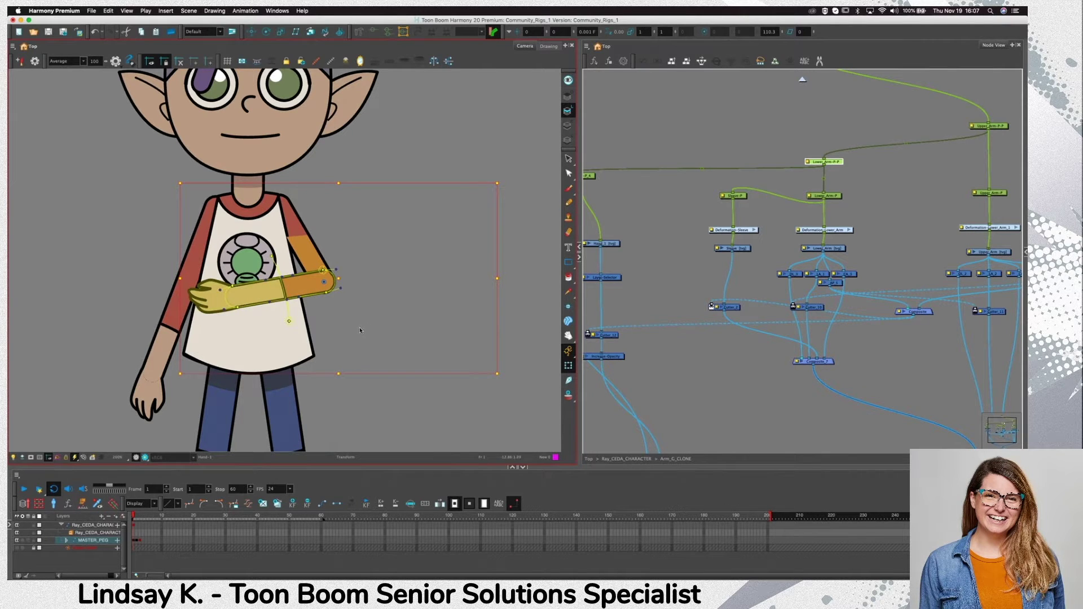
key("b")
left_click_drag(504, 383, 449, 395)
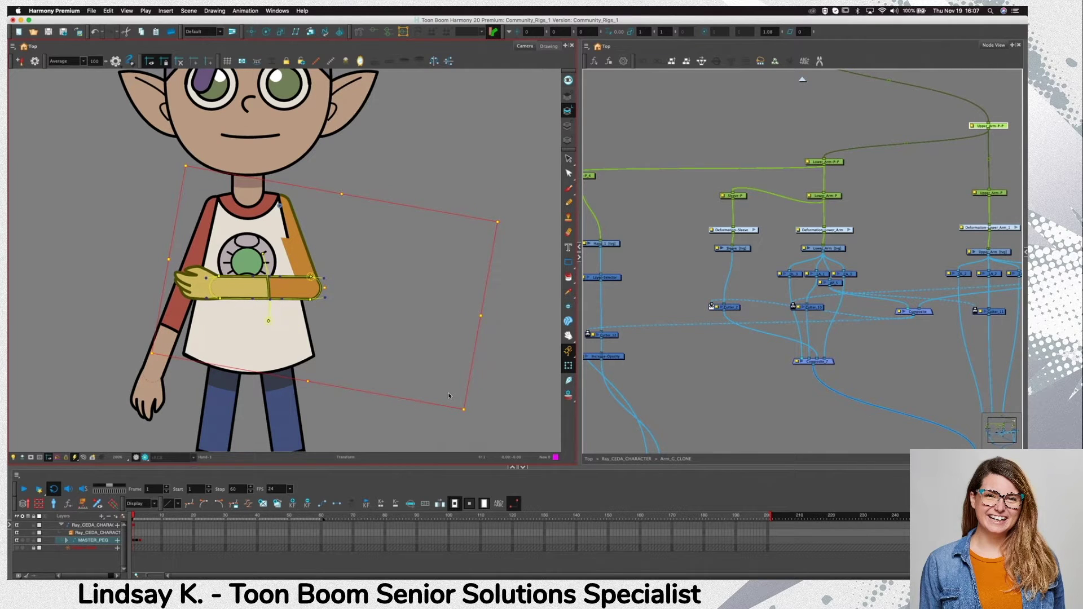
Select the upper arm drawing and the cutter node below the sleeve drawing to examine how the sleeve is cut
left_click(339, 282)
left_click(296, 262)
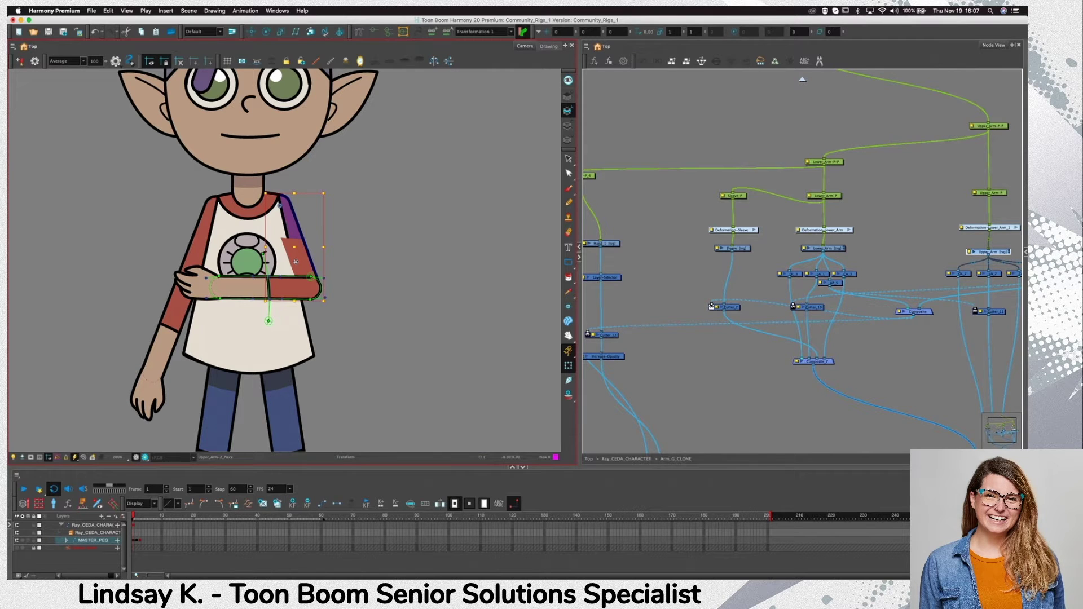
left_click(795, 307)
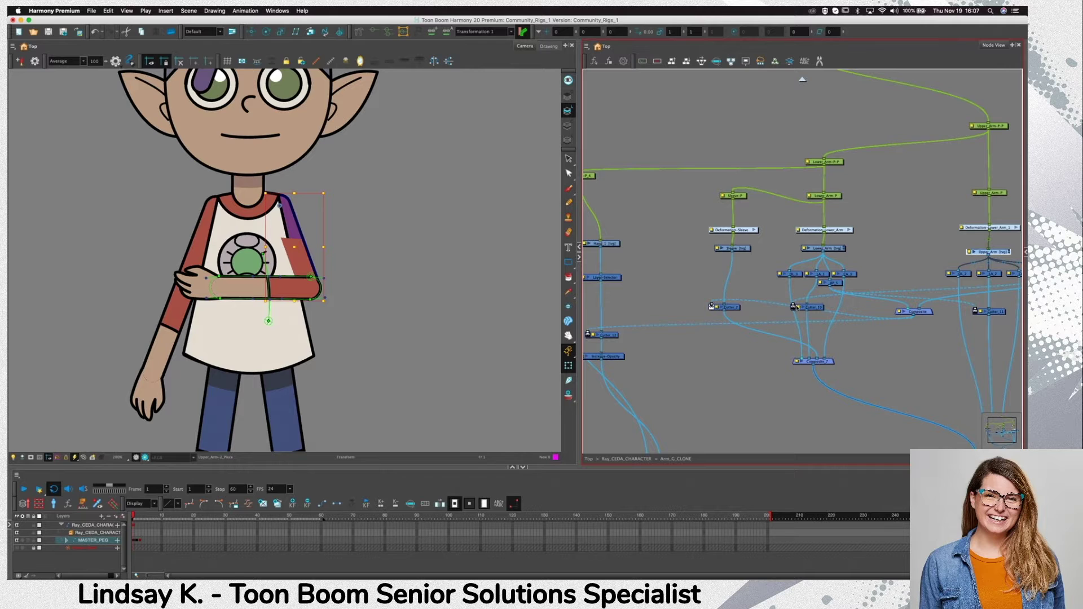
left_click(736, 309)
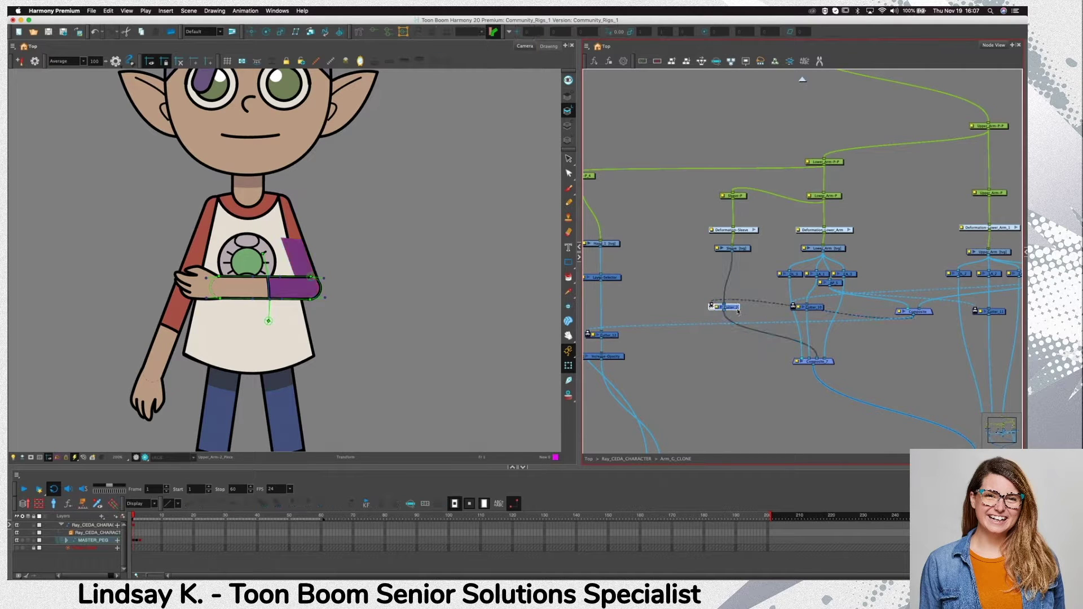
Align the cutter under the sleeve drawing, place its matte composite just above it, and move both nodes lower in the network
left_click_drag(738, 310, 746, 309)
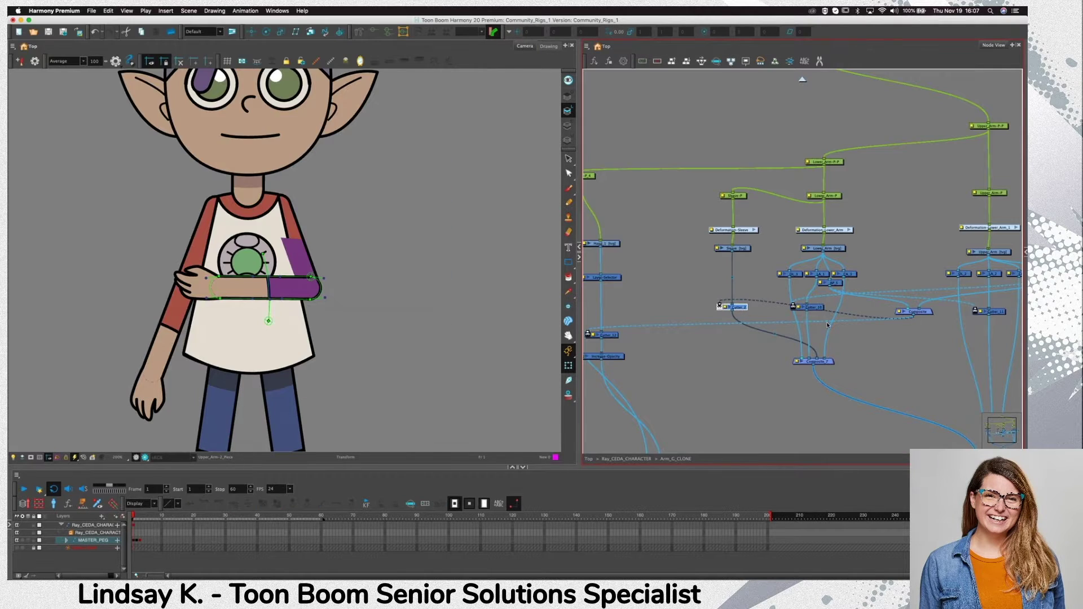
left_click_drag(928, 314, 733, 293)
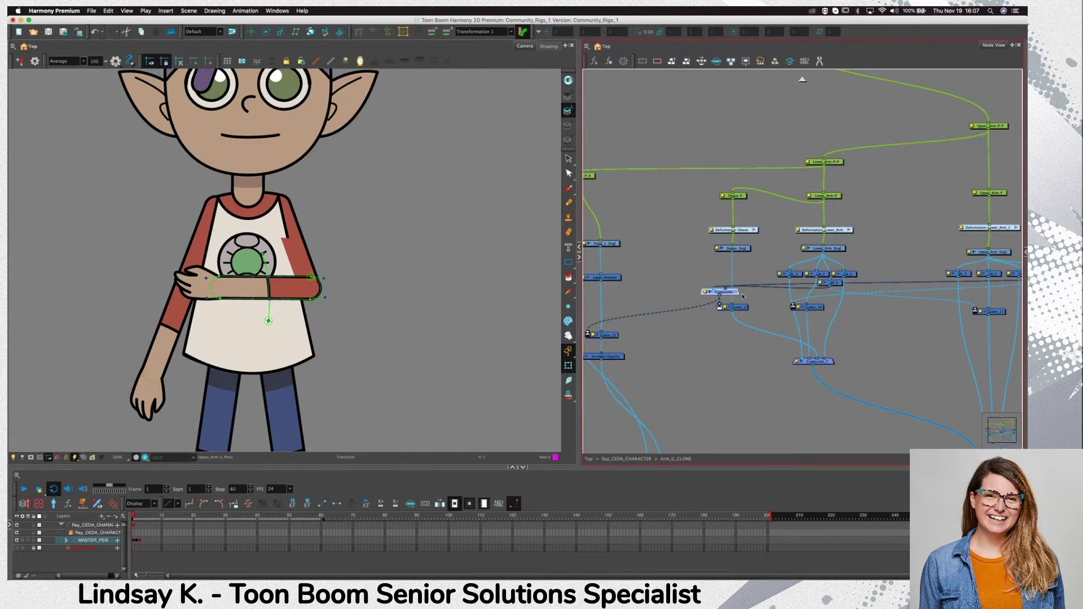
left_click(741, 307)
left_click_drag(750, 325, 749, 341)
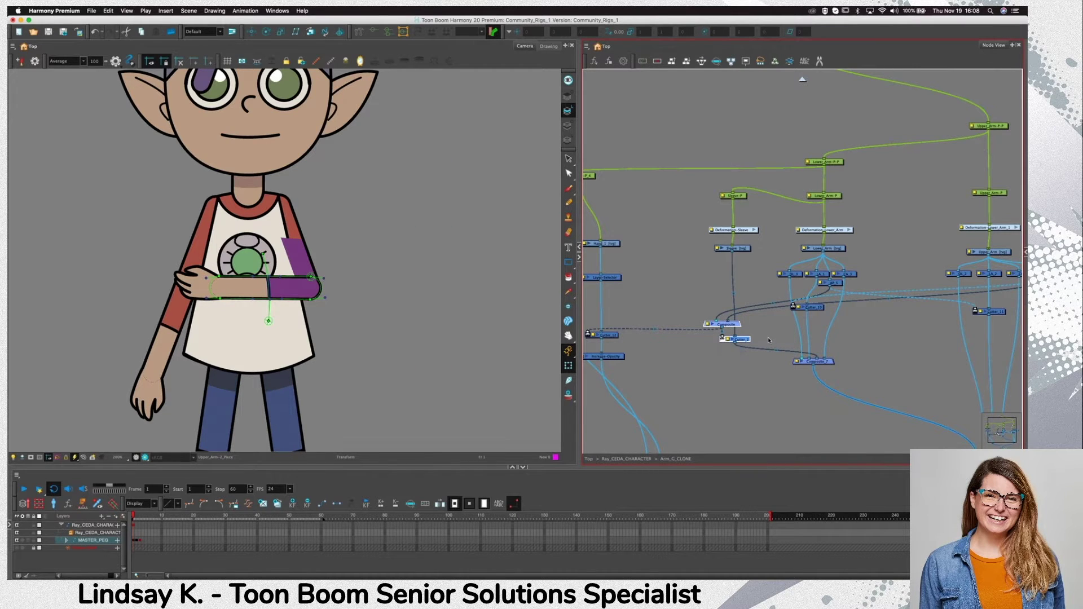
Align the cutter node directly beneath the sleeve drawing and shift its matte composite slightly to match
left_click(742, 341)
left_click_drag(742, 341, 742, 342)
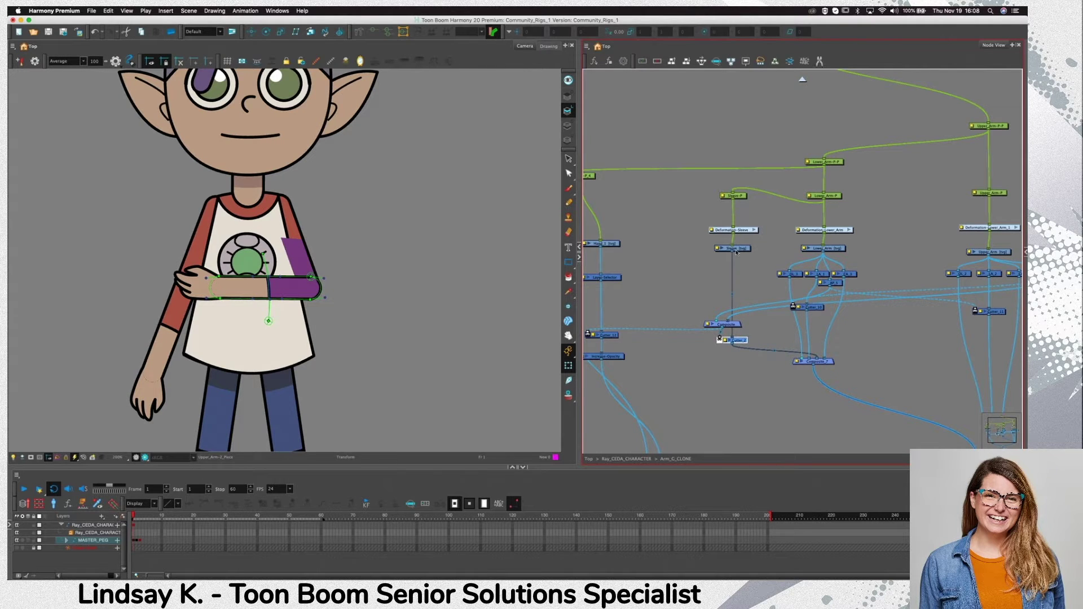
left_click(730, 325)
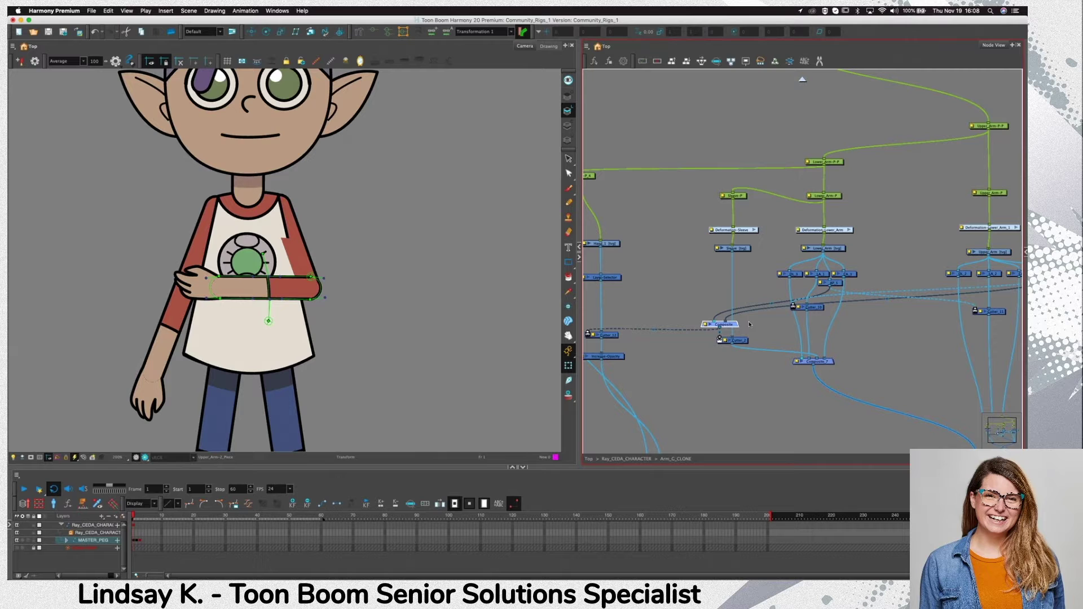
left_click(766, 292)
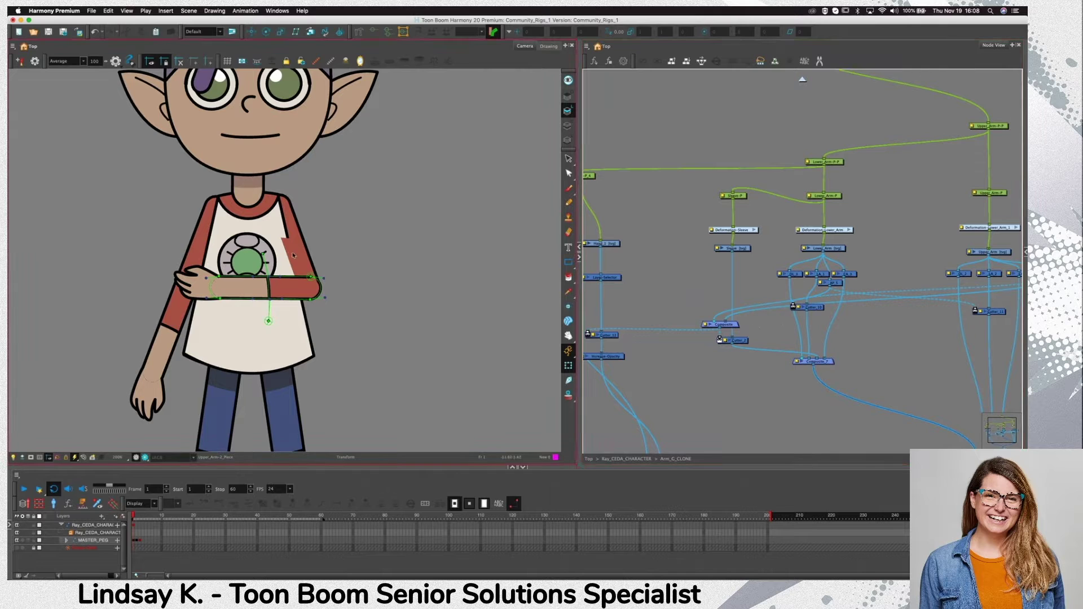
Tuck the upper arm's fourth art layer node beneath the other three and disconnect it from the sleeve cutter's matte composite
left_click(294, 226)
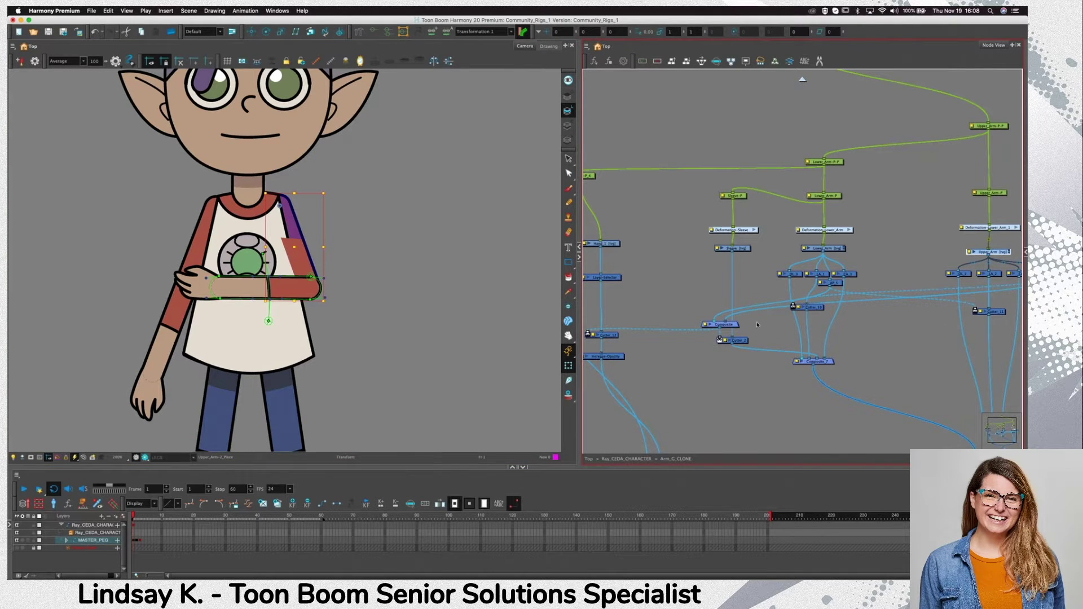
left_click(722, 324)
scroll(932, 344, "right", 3)
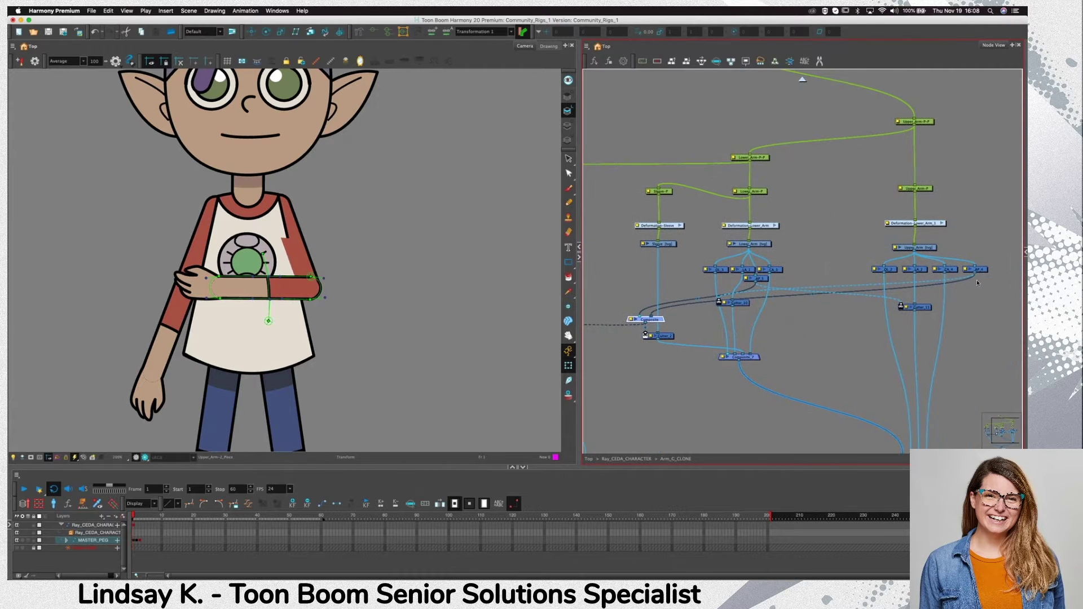
left_click_drag(984, 272, 938, 280)
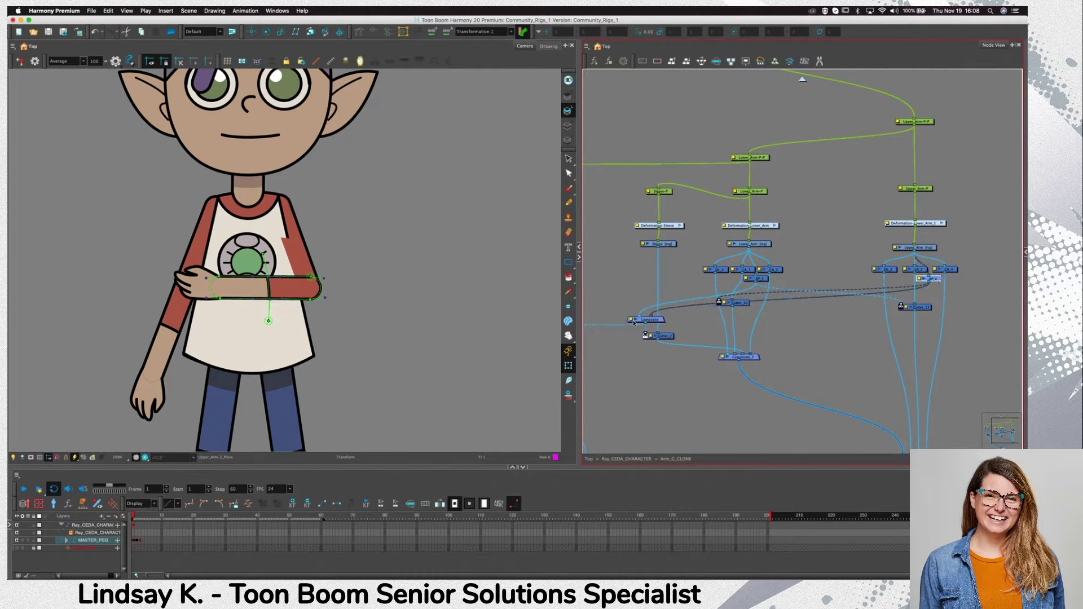
mouse_move(651, 315)
left_mouse_down()
mouse_move(687, 311)
mouse_move(649, 324)
mouse_move(646, 316)
left_mouse_up()
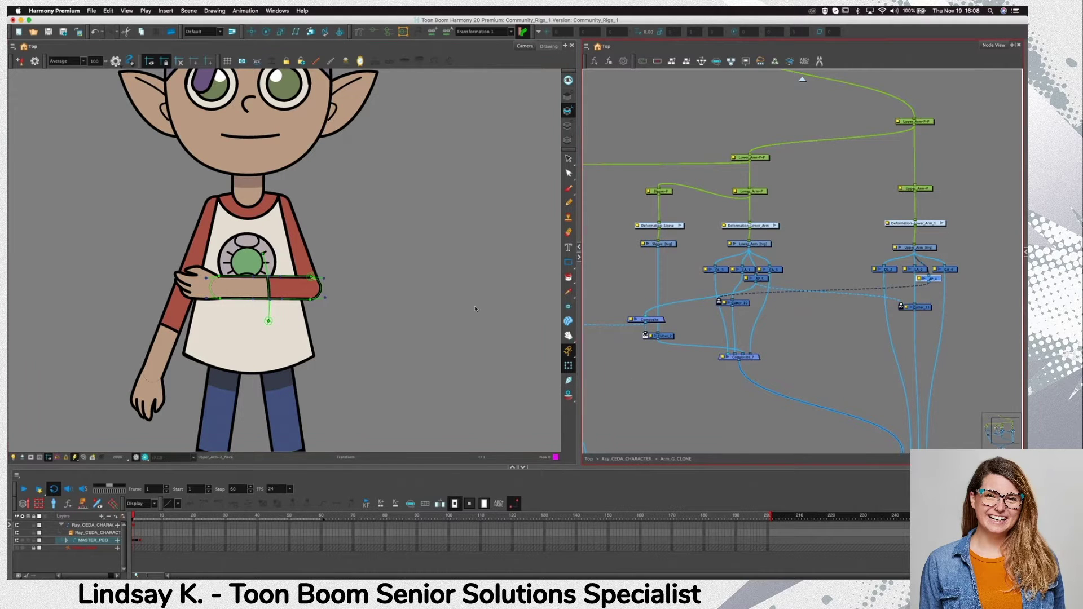
Examine the elbow end of the sleeve up close in Render View
key("2")
key("2")
key("2")
key("2")
key("2")
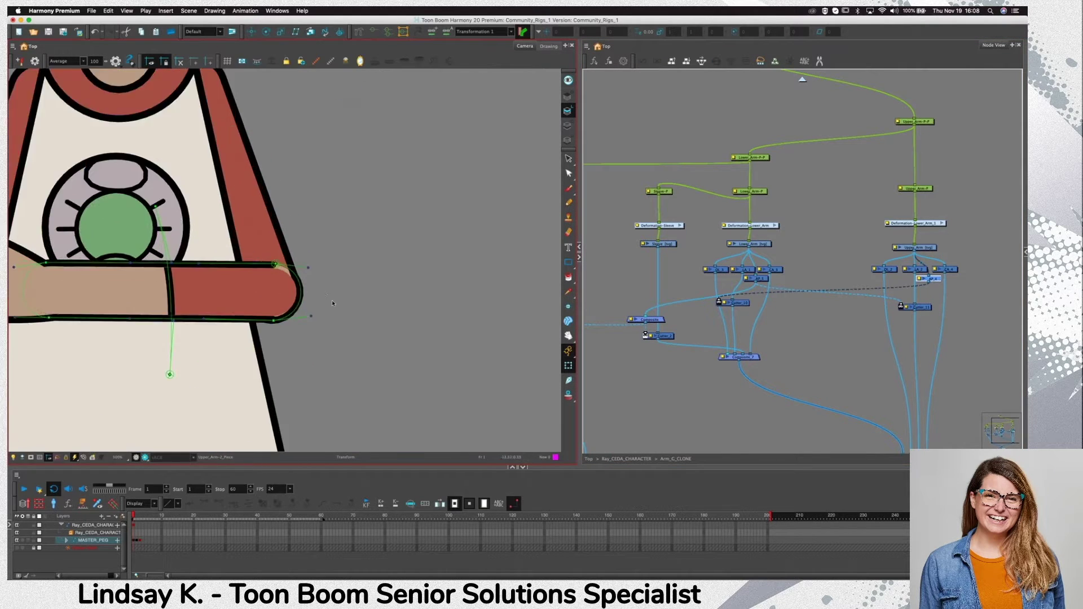
left_click_drag(321, 313, 437, 298)
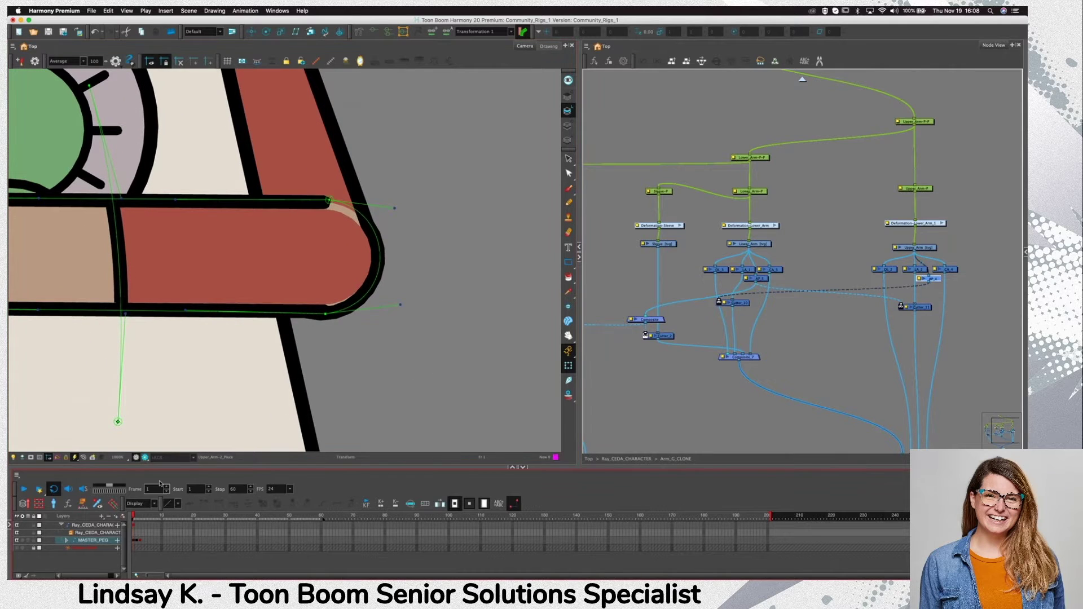
left_click(145, 457)
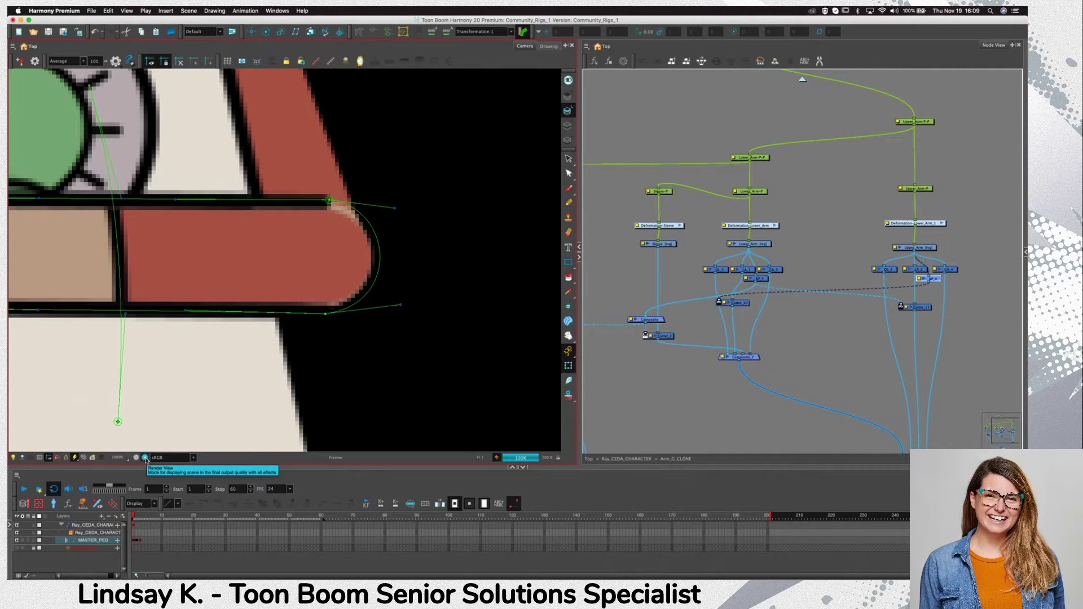
At the scene's top level, disconnect the red node from the composite and connect a new Colour-Card node in its place
left_click(802, 80)
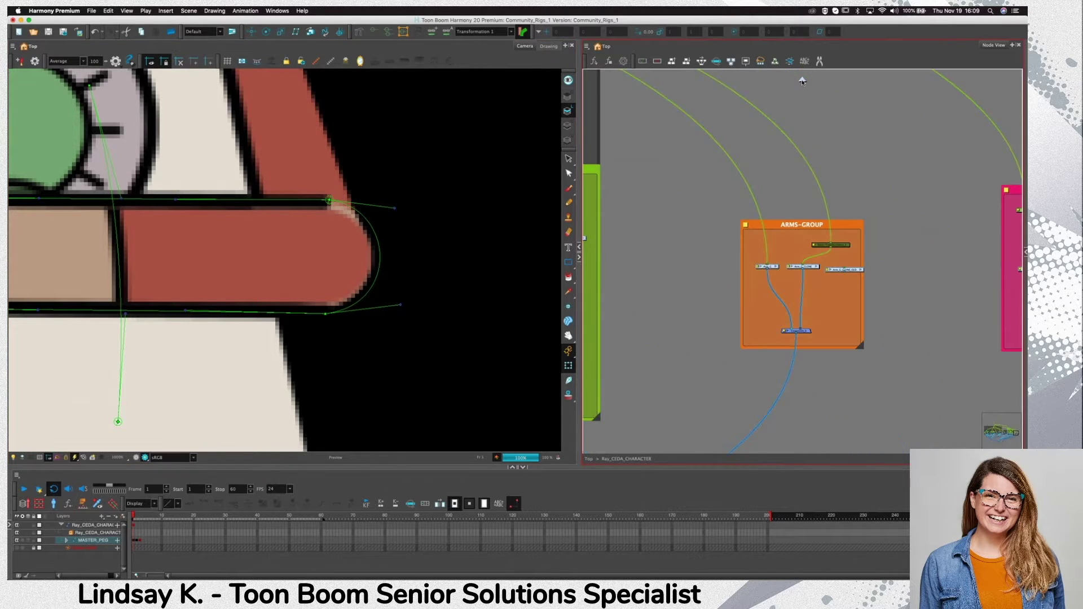
left_click(802, 80)
scroll(831, 373, "right", 4)
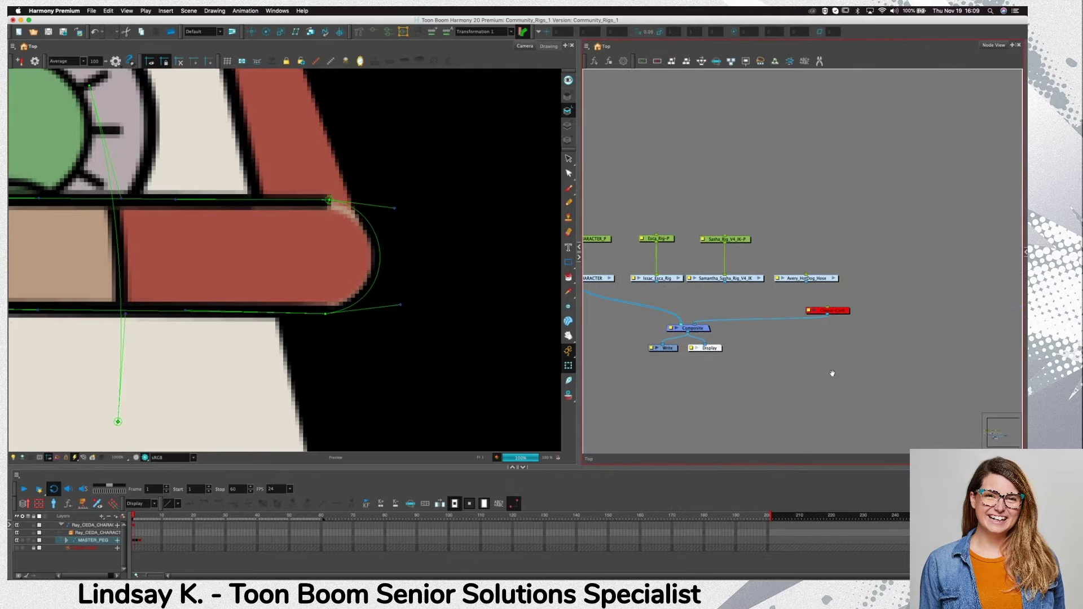
left_click_drag(698, 325, 731, 318)
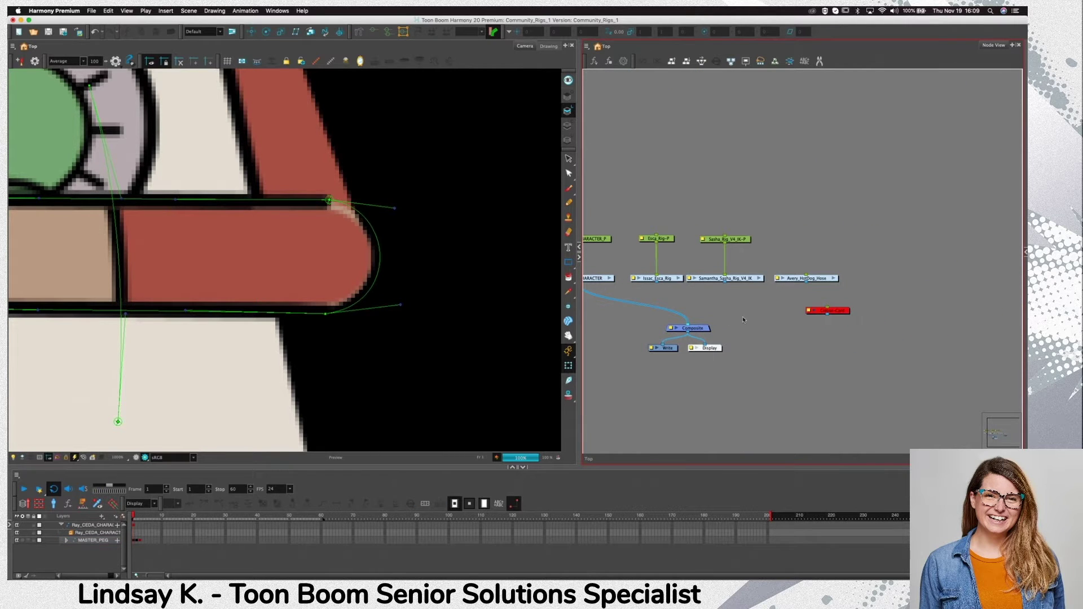
key("Tab")
type("colo")
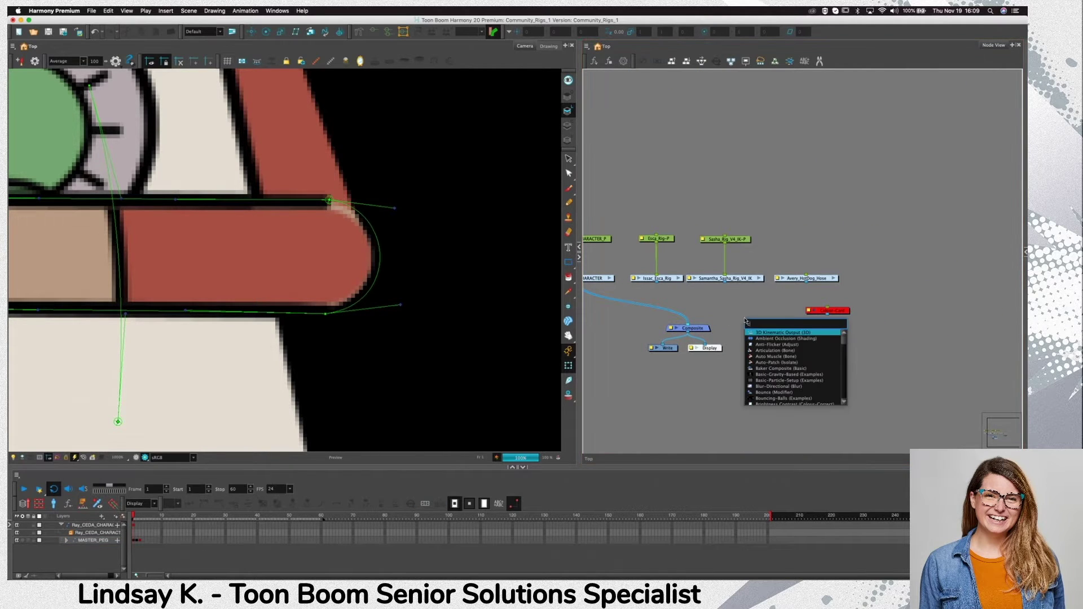
type("u")
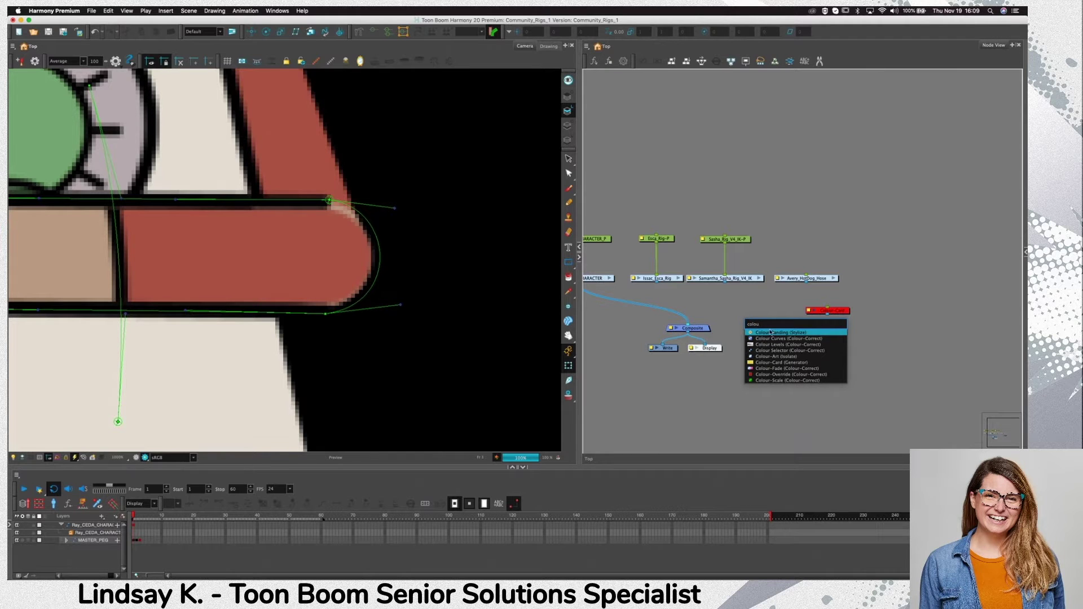
left_click(768, 363)
left_click_drag(768, 317, 693, 324)
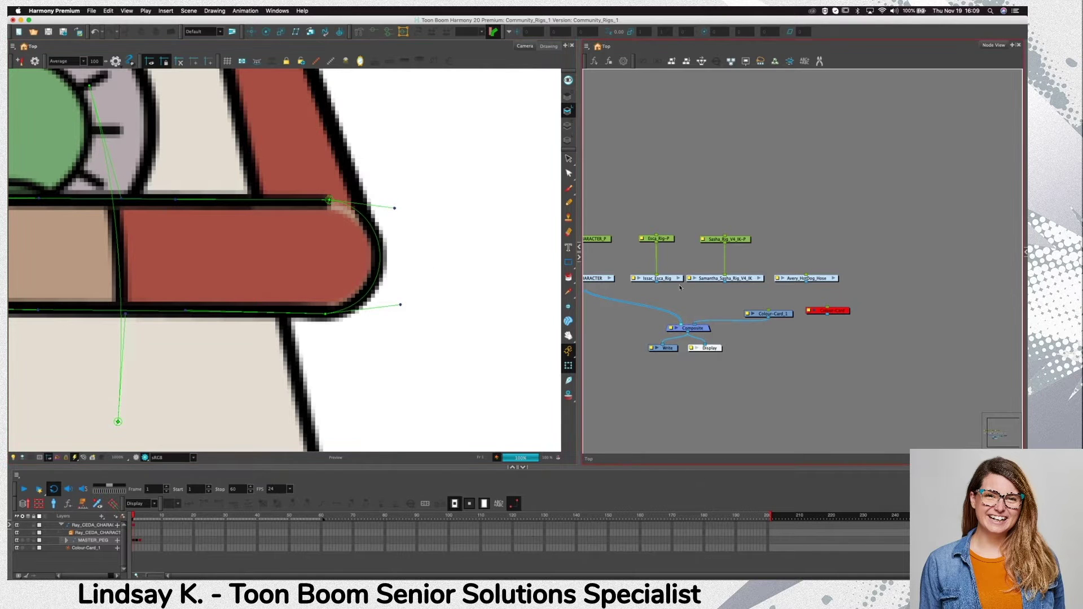
Locate the lower arm drawing's node inside the arm group and frame the rendered elbow for inspection
left_click(361, 254)
key("o")
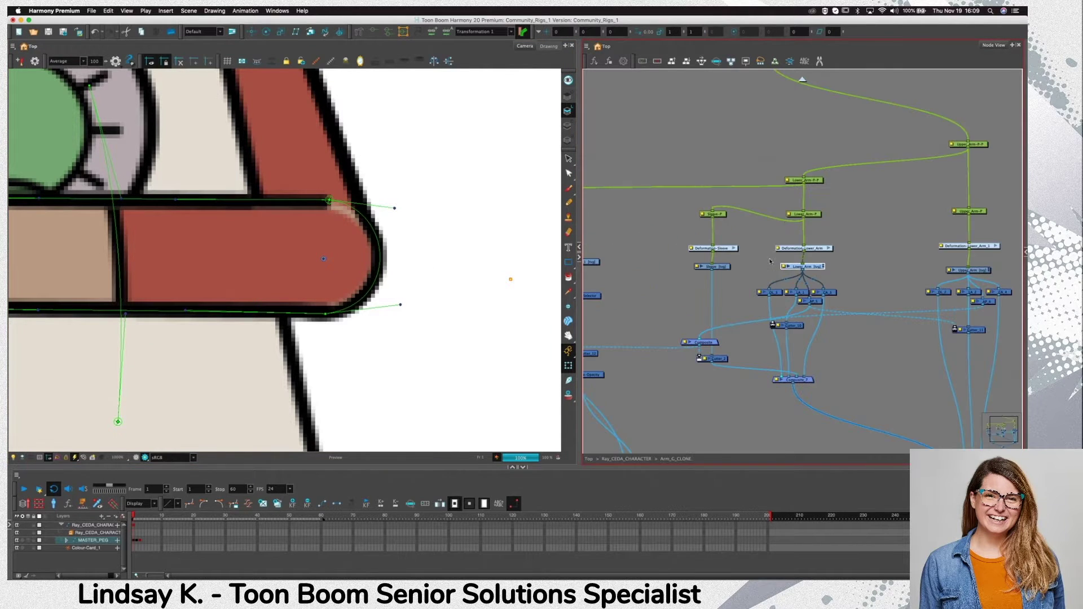
left_click(854, 278)
left_click_drag(668, 399, 676, 408)
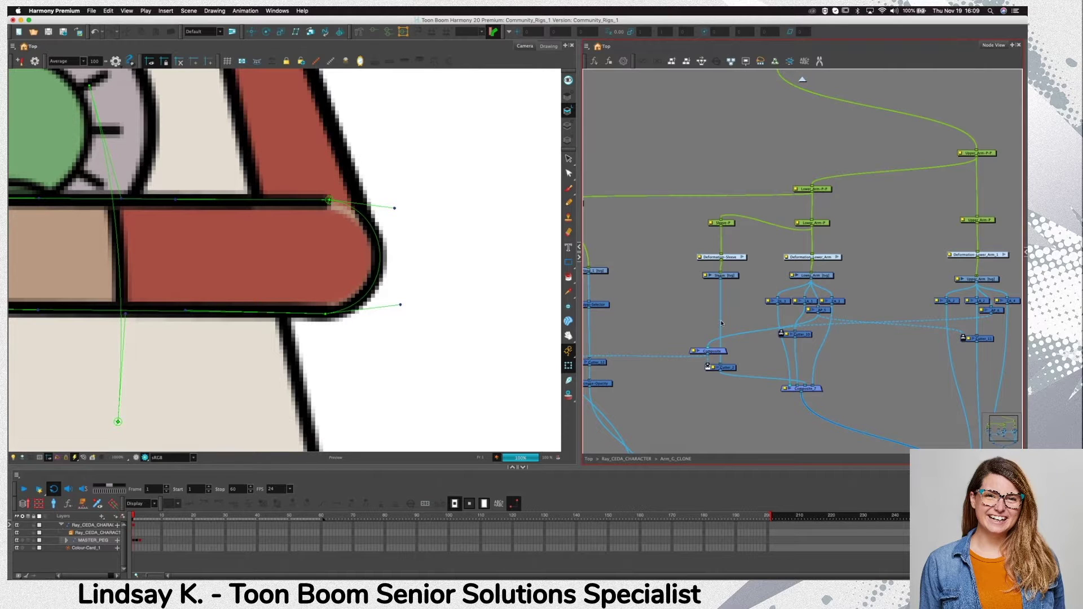
left_click_drag(867, 285, 880, 290)
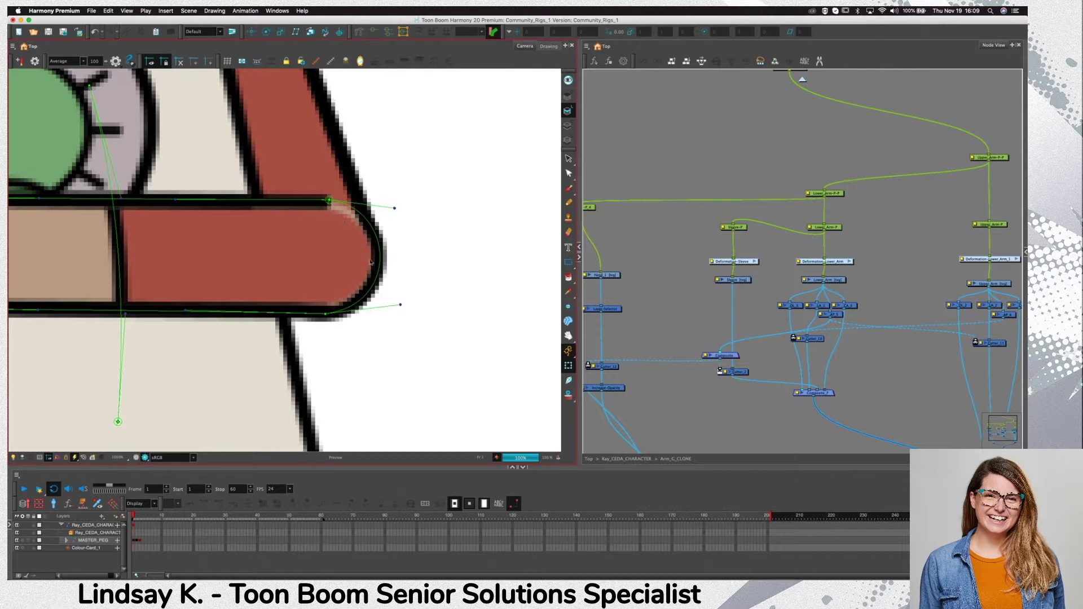
left_click_drag(232, 283, 321, 319)
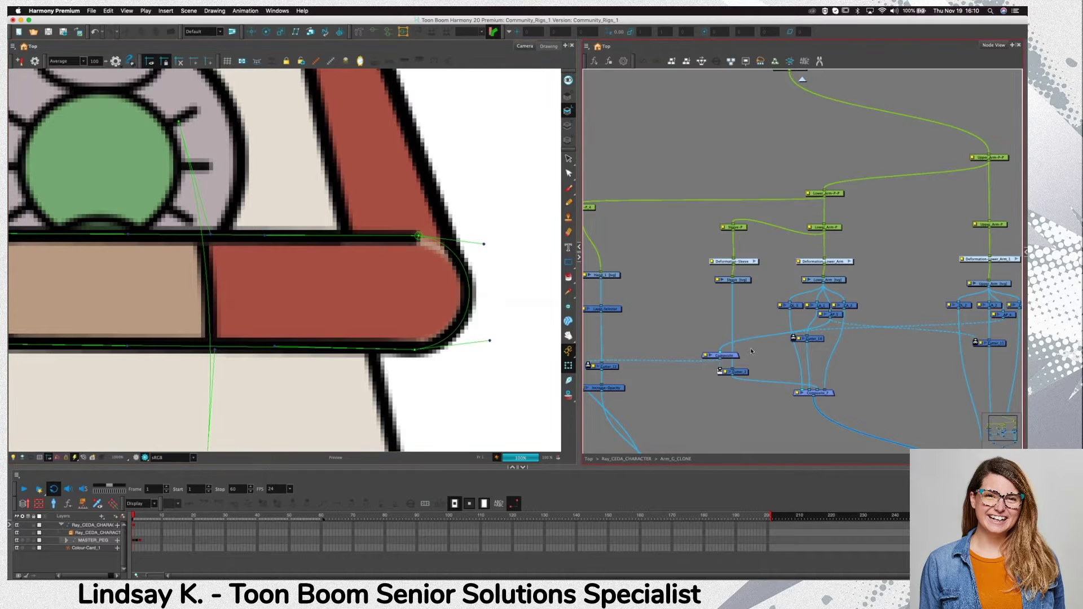
Check the lower arm's lowered art layer node, the lower arm drawing and the sleeve cutter behind the gap at the elbow
left_click(427, 242)
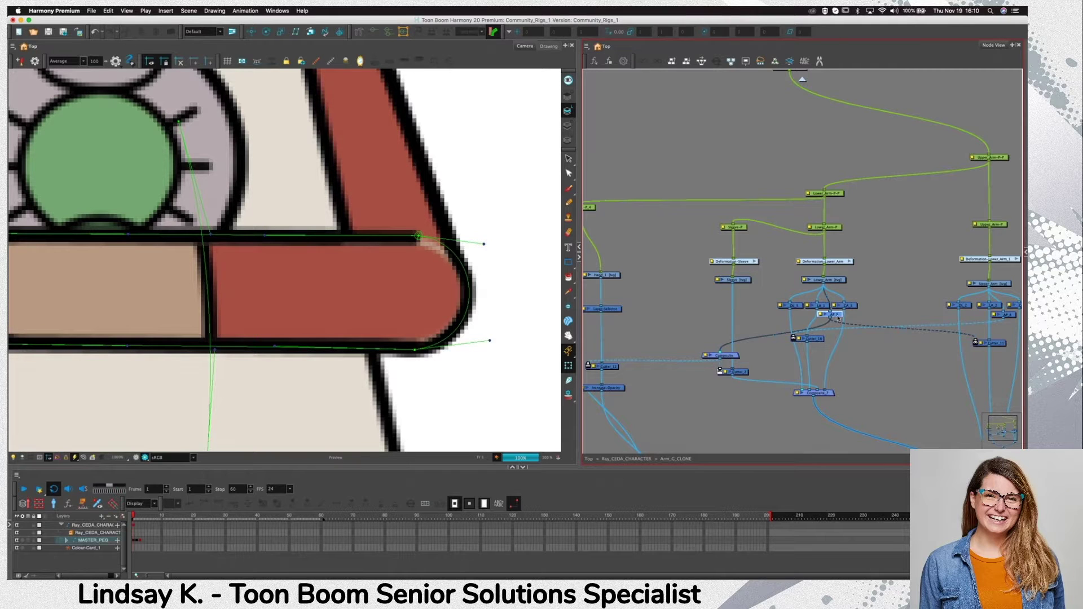
left_click(824, 279)
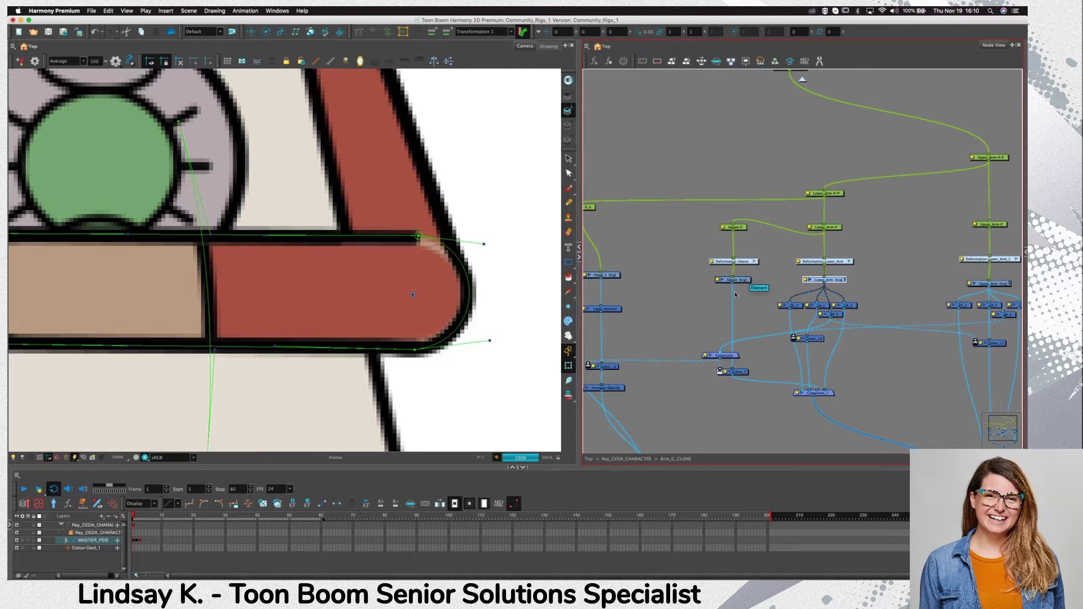
left_click(738, 372)
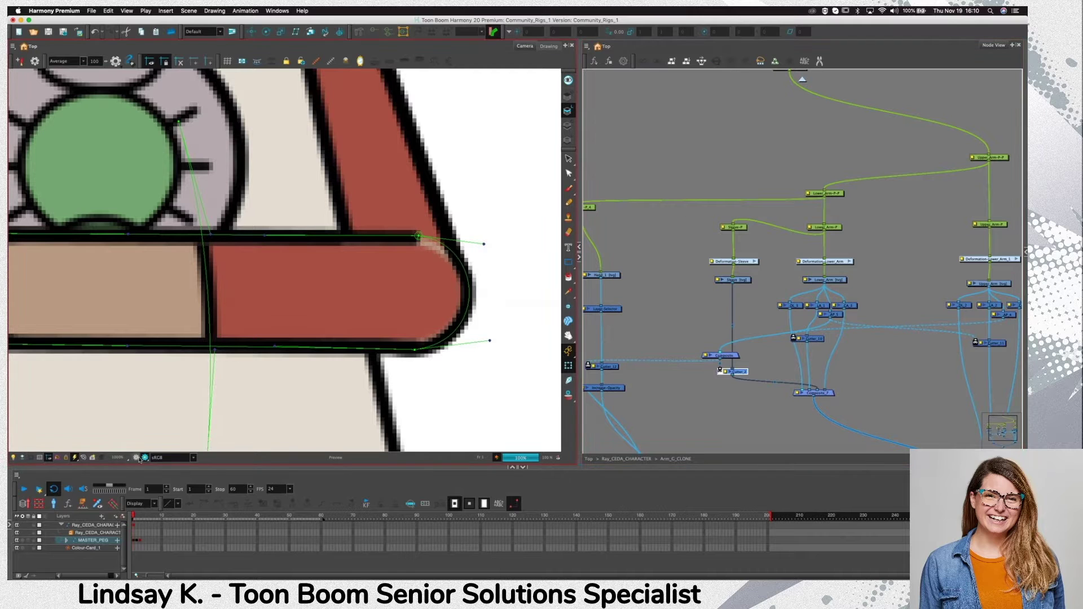
Select the lower arm drawing in OpenGL view with the light table on and inspect its overlay, line, colour and underlay art
left_click(415, 300)
key("alt+s")
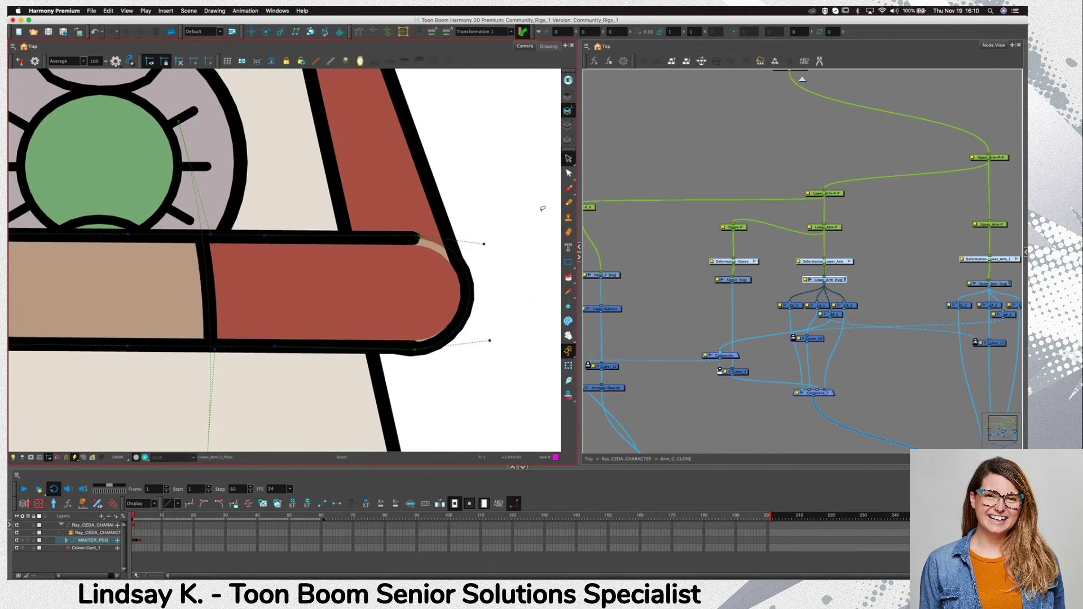
left_click(14, 457)
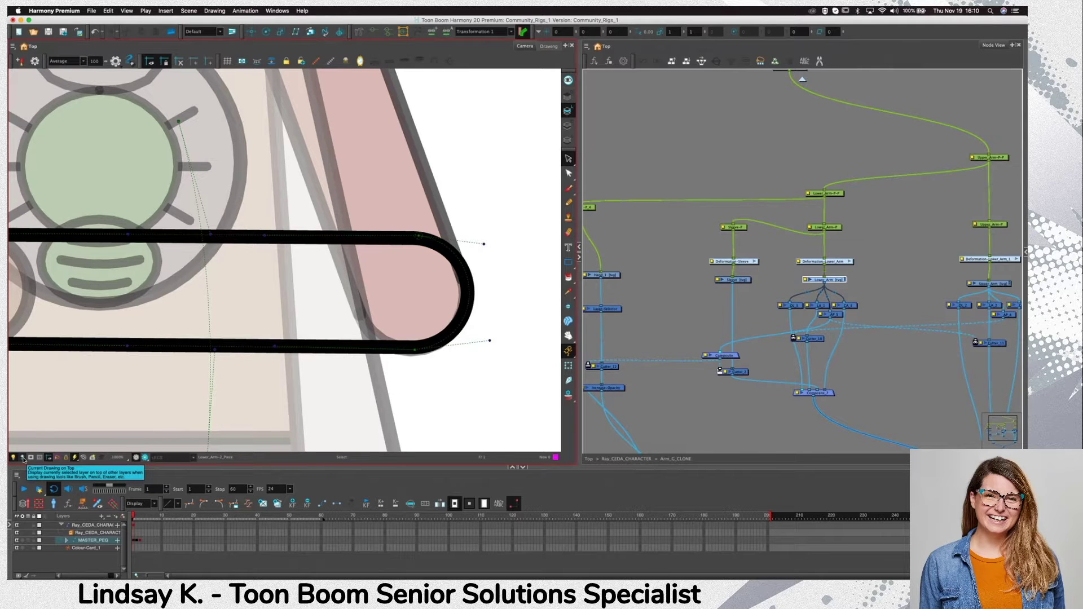
left_click(569, 97)
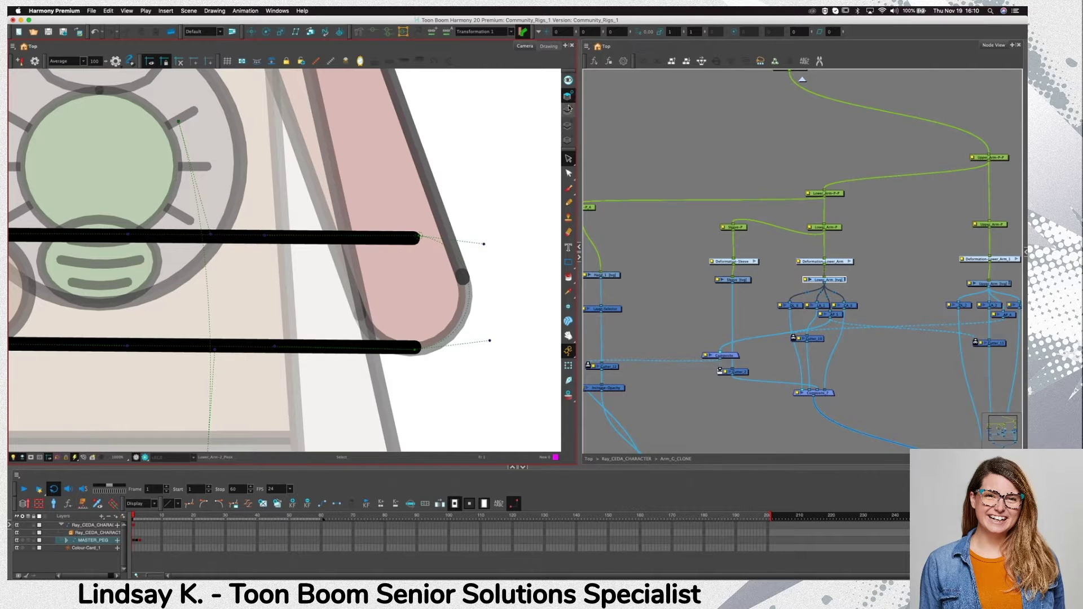
left_click(569, 111)
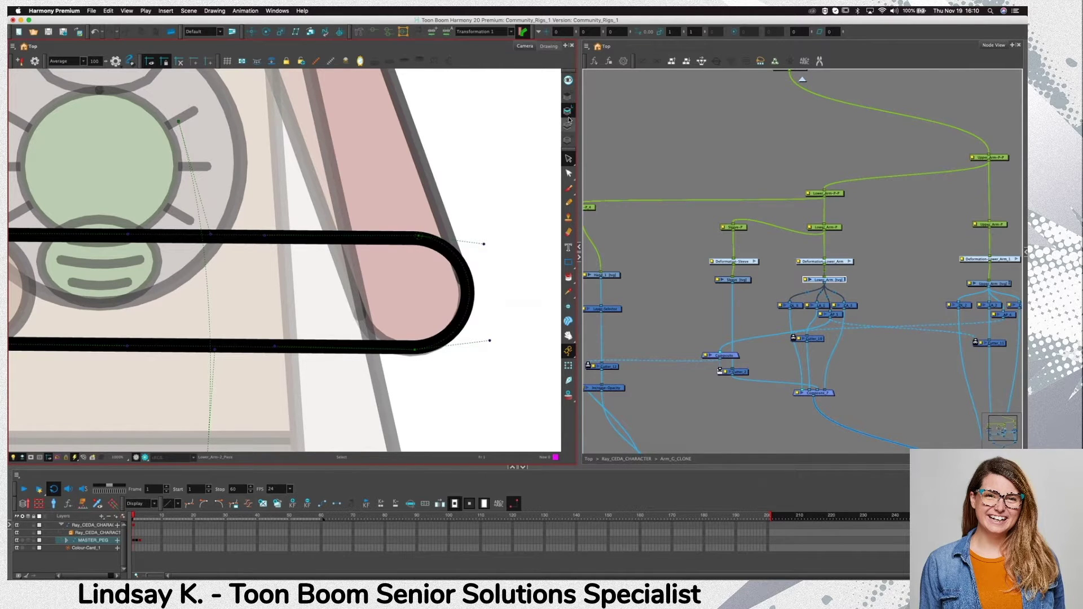
left_click(568, 128)
left_click(569, 140)
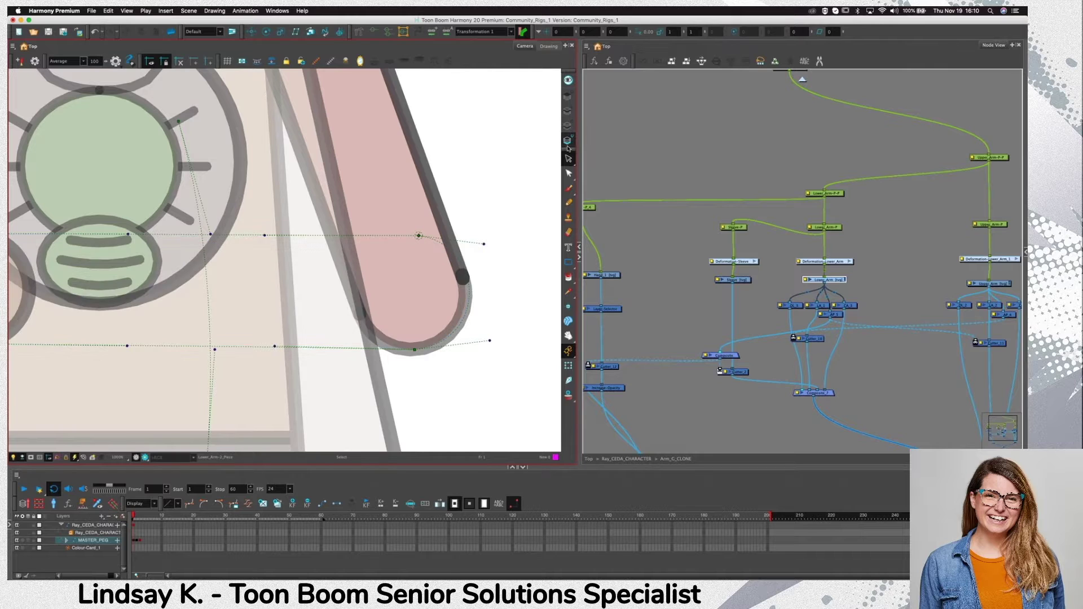
Select the sleeve drawing's node and step through the line, colour and underlay art
left_click(742, 281)
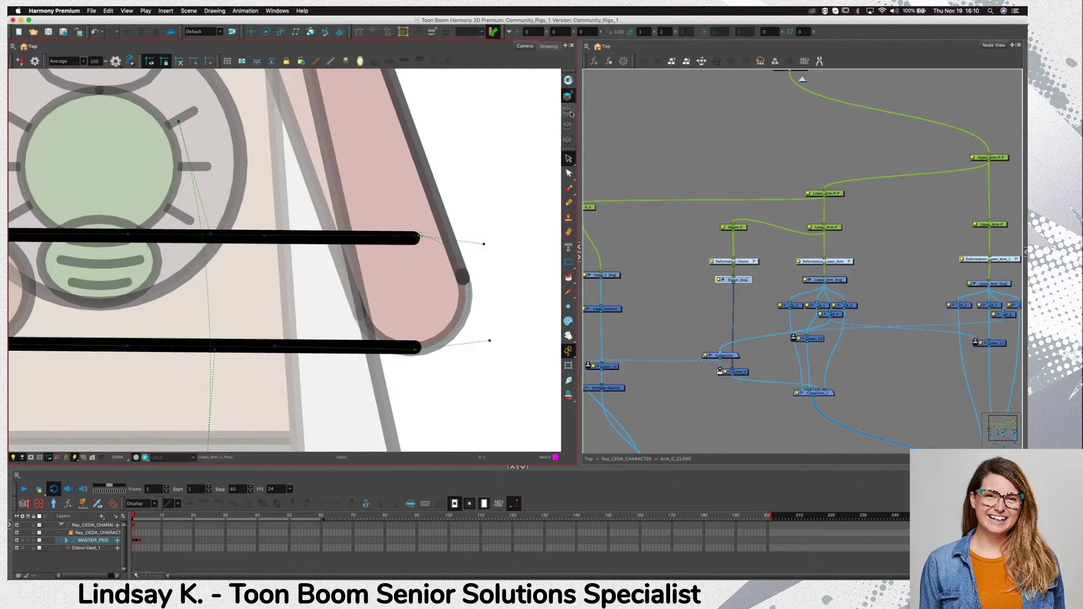
left_click(567, 111)
left_click(569, 126)
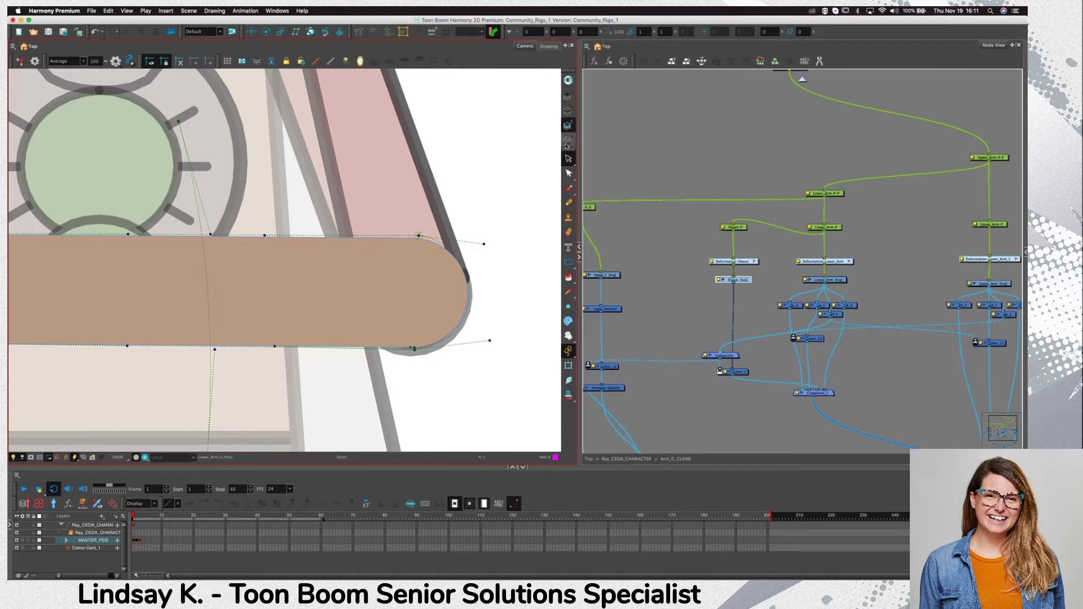
left_click(569, 143)
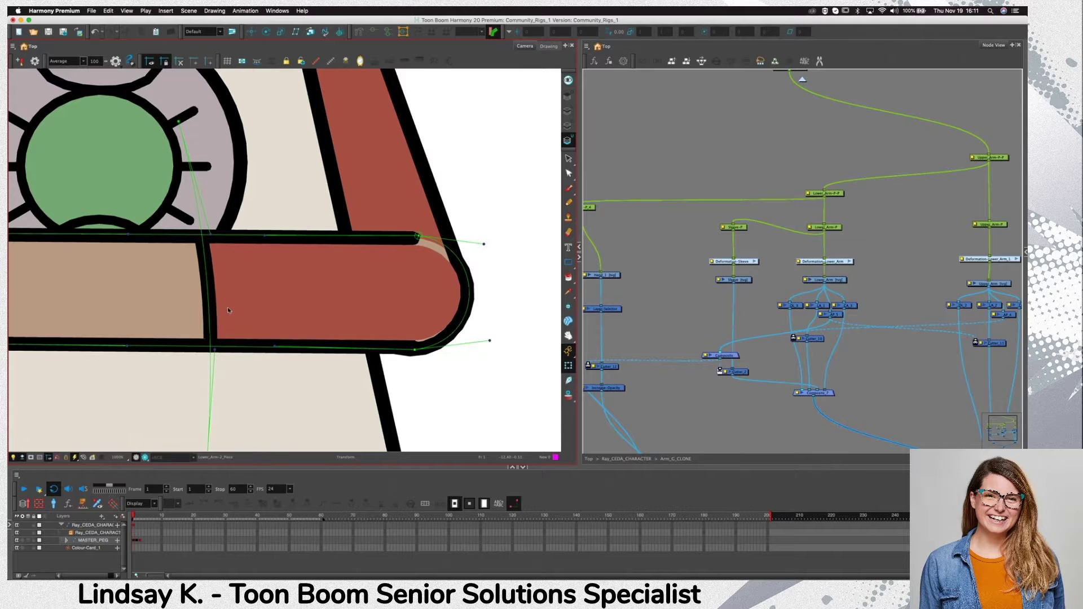
Select the lower arm, reselect the sleeve, and compare the colour, line and overlay art across the whole forearm
left_click(227, 308)
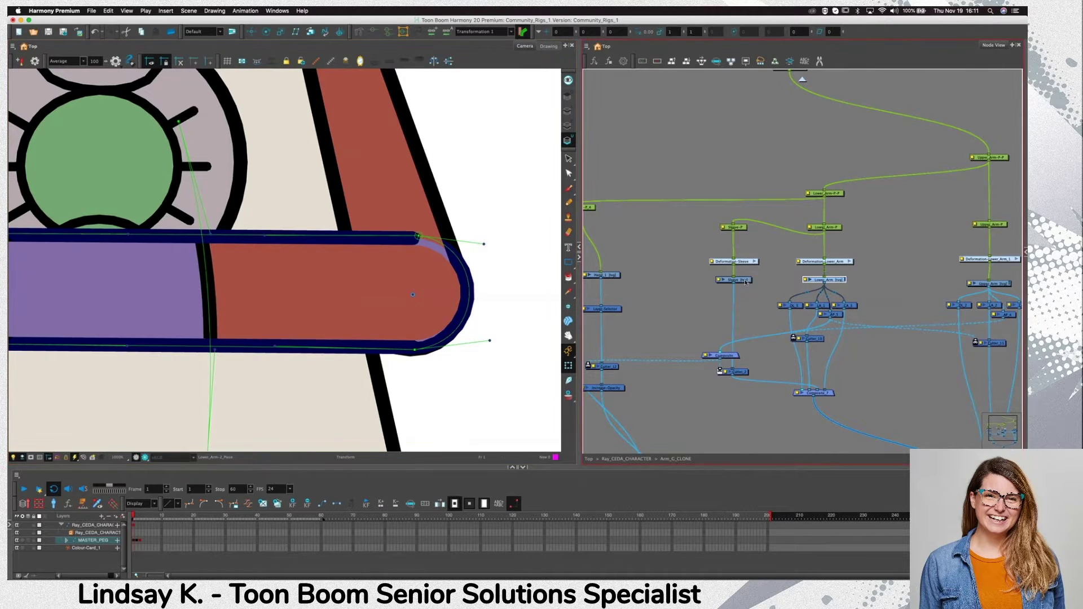
left_click(326, 278)
left_click(568, 159)
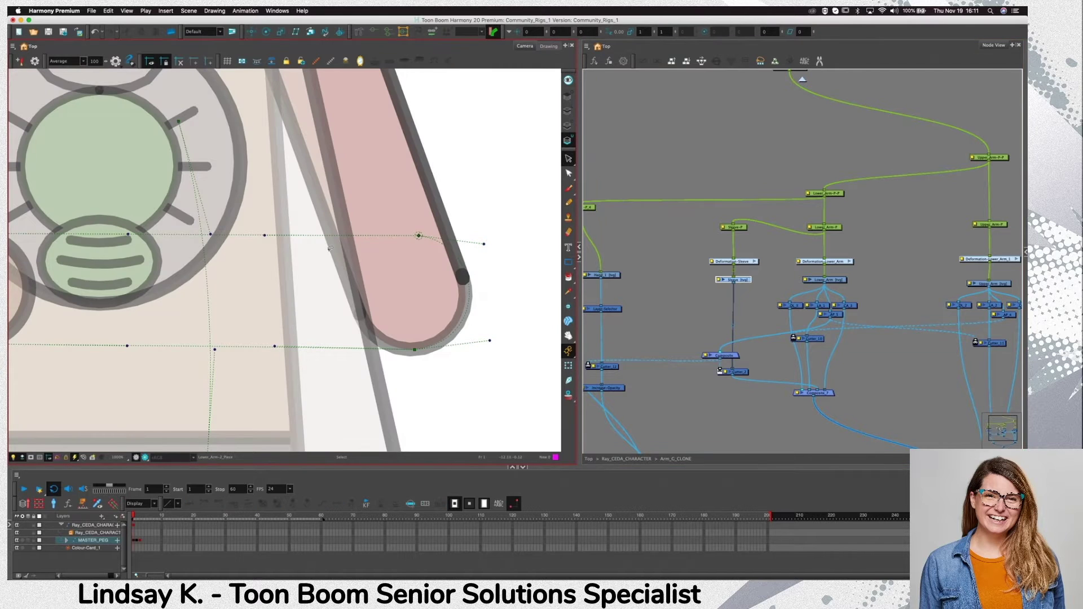
left_click(568, 126)
left_click(567, 111)
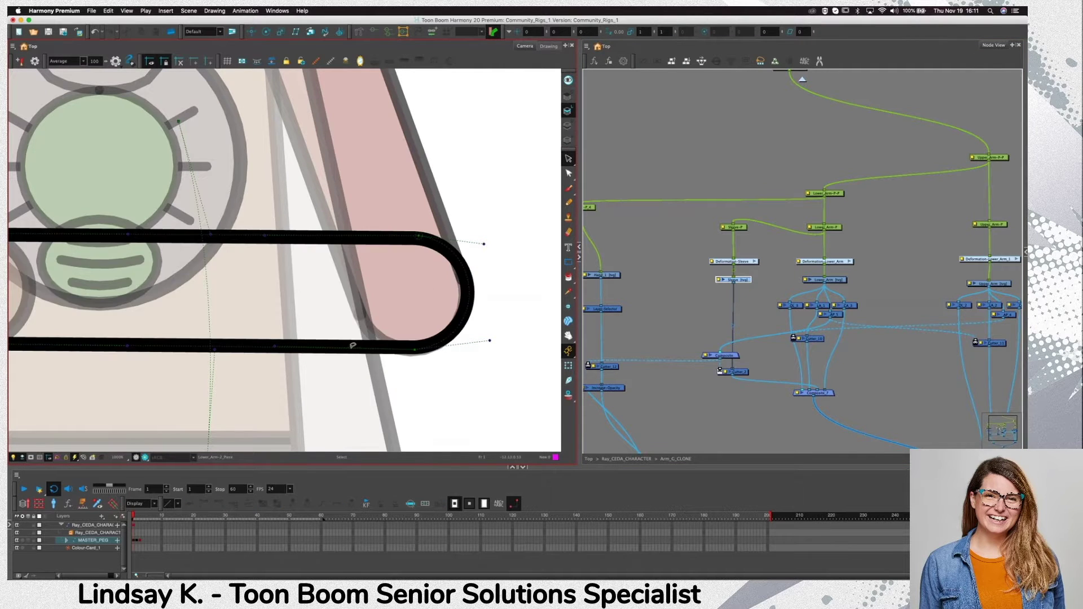
scroll(362, 346, "down", 2)
scroll(361, 345, "down", 1)
left_click(568, 97)
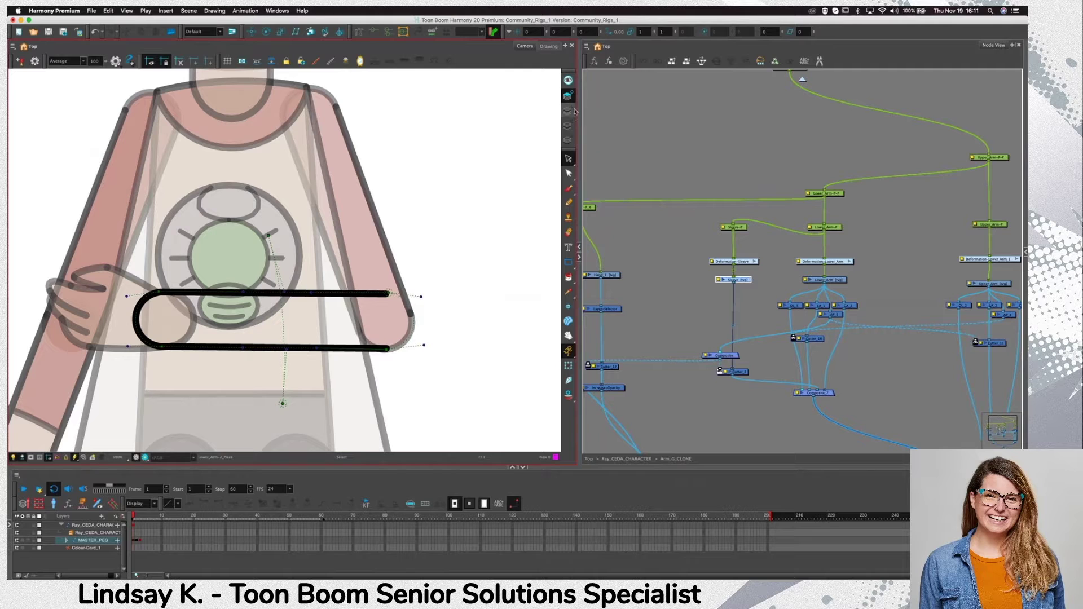
Inspect the forearm's line, colour and underlay art one by one, then return to the Transform tool with nothing selected
left_click(568, 112)
left_click(567, 126)
left_click(568, 140)
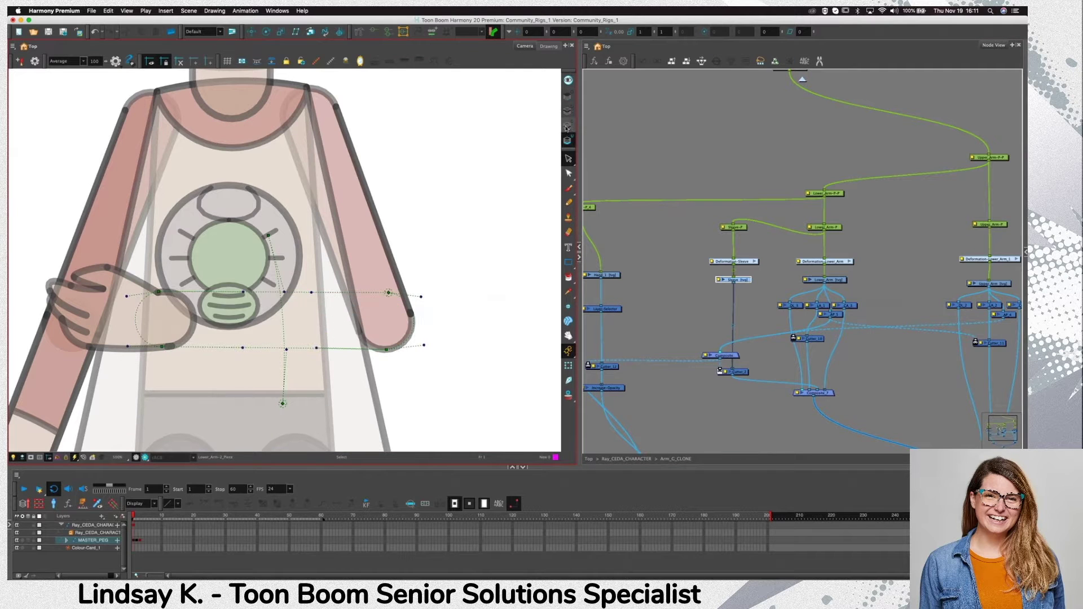
left_click(701, 308)
key("shift+t")
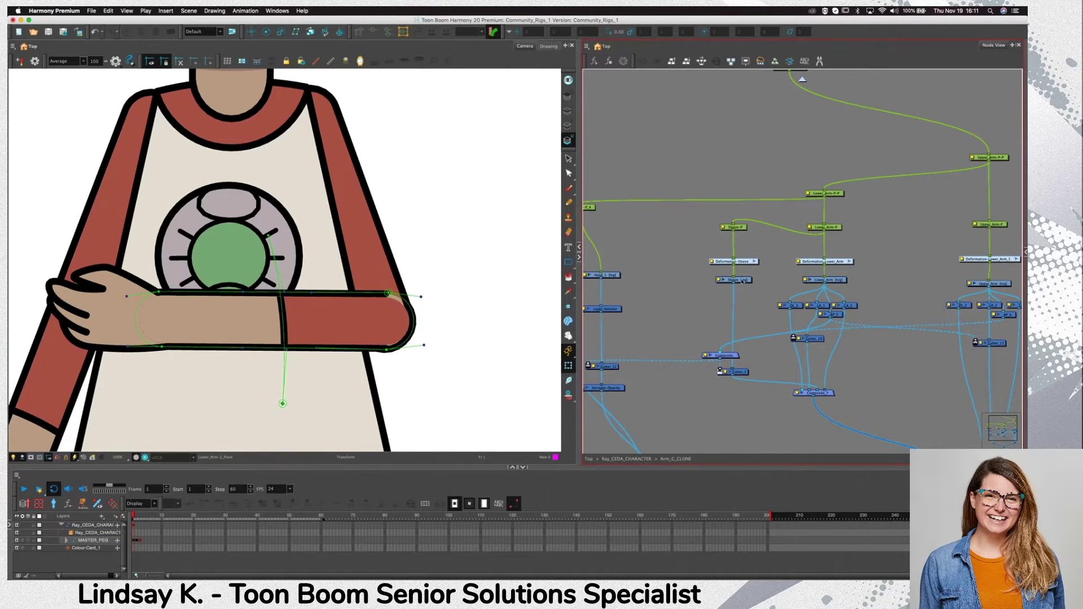
Try nudging the lower arm drawing with the Transform tool and undo the move
left_click(742, 229)
left_click(479, 299)
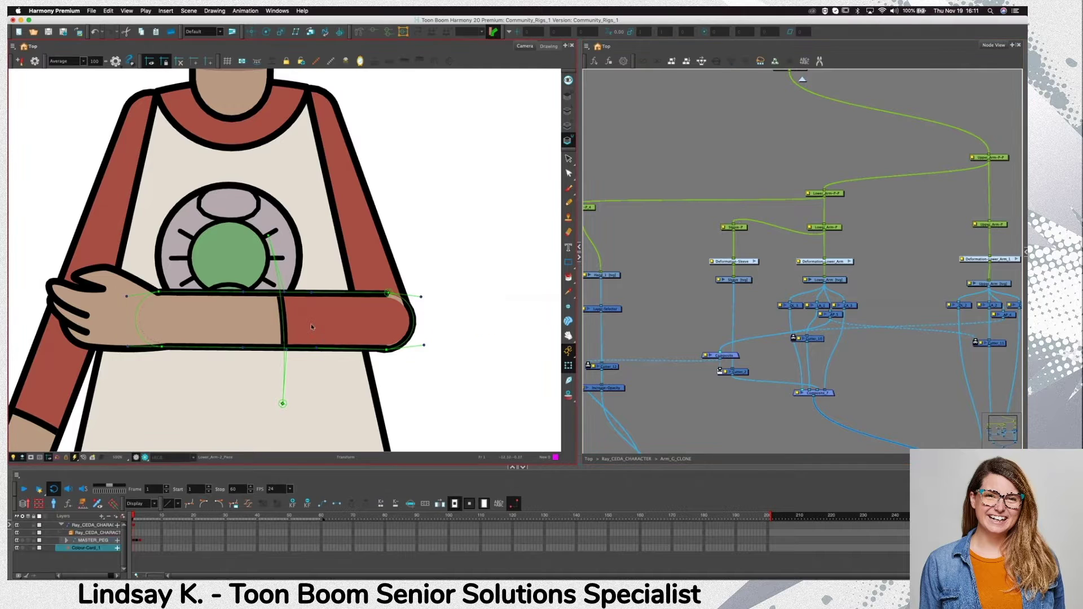
left_click(284, 332)
mouse_move(297, 339)
left_mouse_down()
mouse_move(276, 331)
mouse_move(296, 337)
left_mouse_up()
key("super+z")
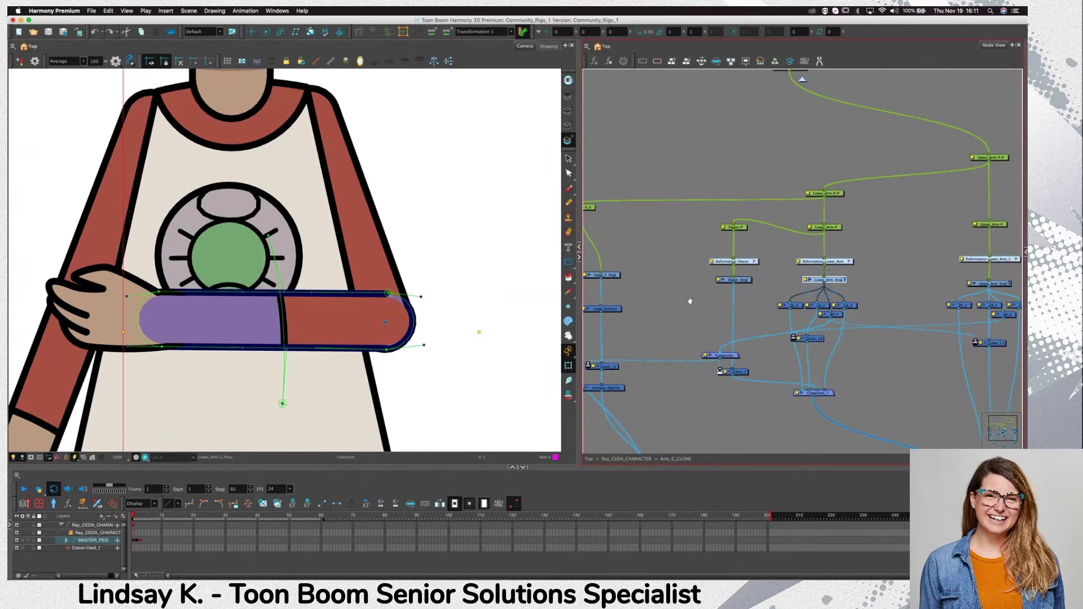
Select the Deformation-Sleeve node and show only the sleeve's deformation controls
left_click_drag(689, 299, 700, 306)
left_click(733, 267)
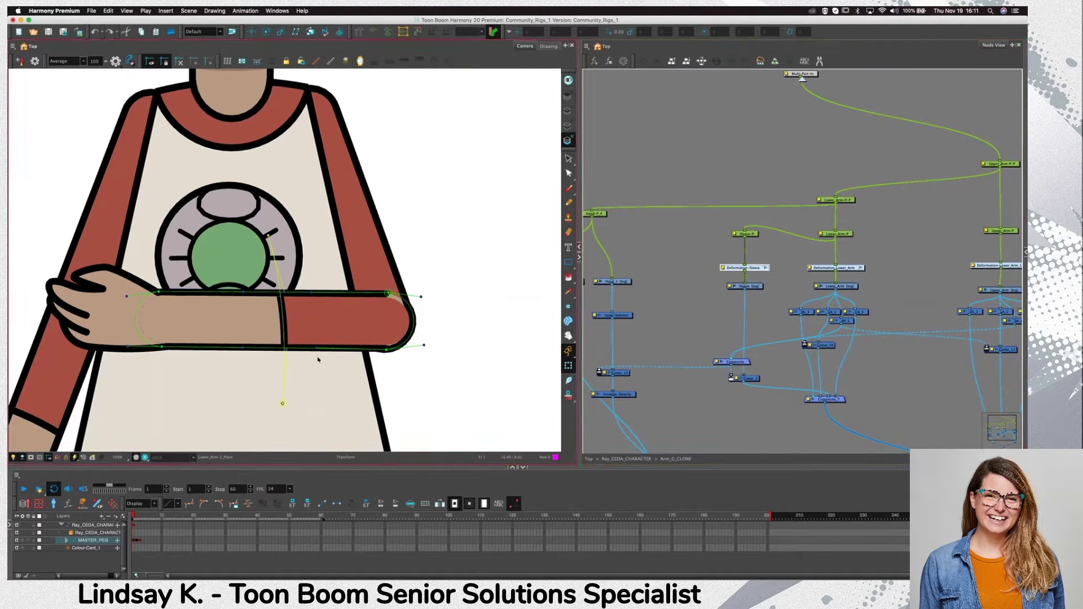
key("shift+c")
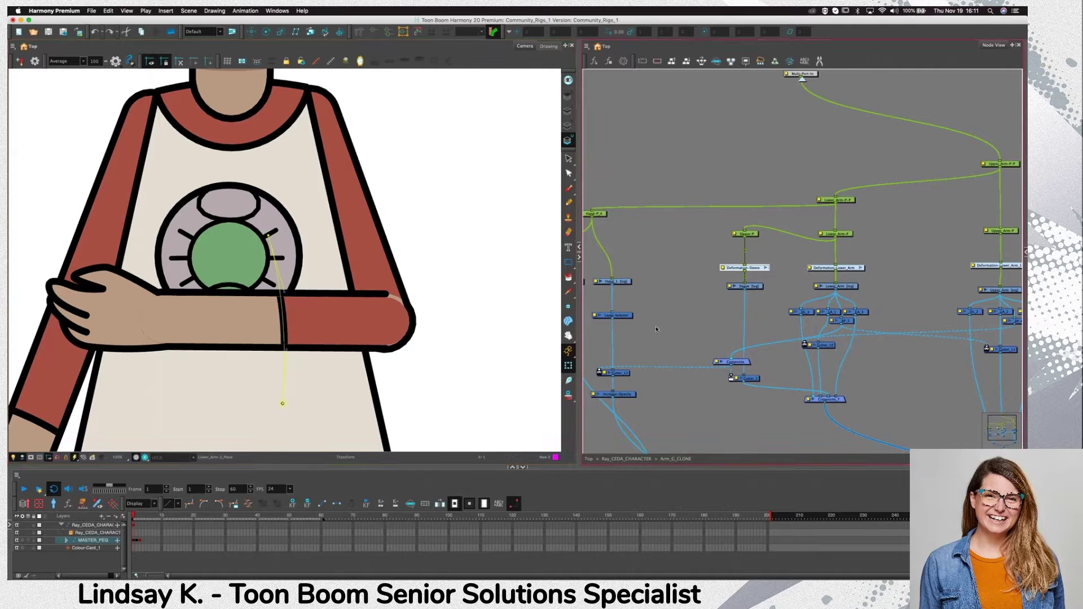
Try moving the upper control point of the sleeve deformer and undo the change
left_click(655, 329)
mouse_move(268, 235)
left_mouse_down()
mouse_move(323, 234)
mouse_move(249, 254)
mouse_move(260, 253)
left_mouse_up()
key("super+z")
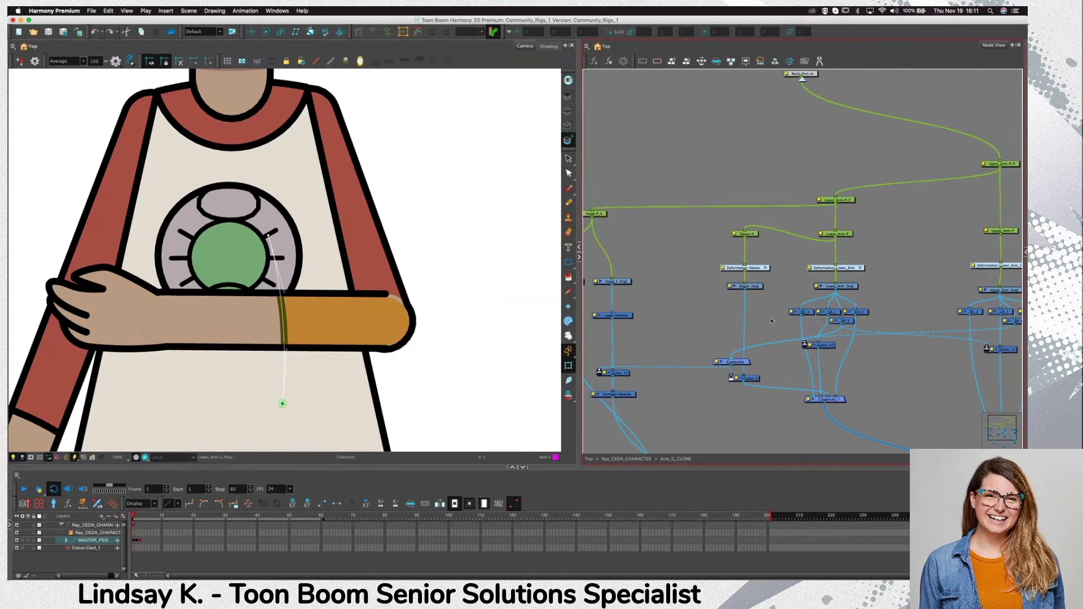
Select the Sleeve drawing node, inspect the forearm's colour and overlay art, and return to the Transform tool
left_click(744, 286)
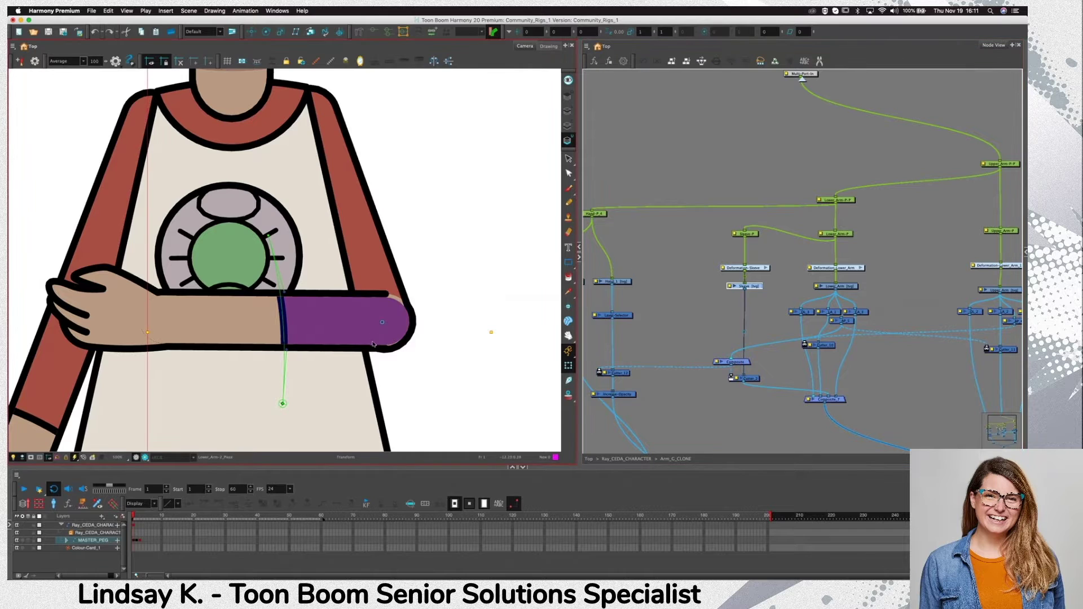
key("alt+s")
left_click(569, 125)
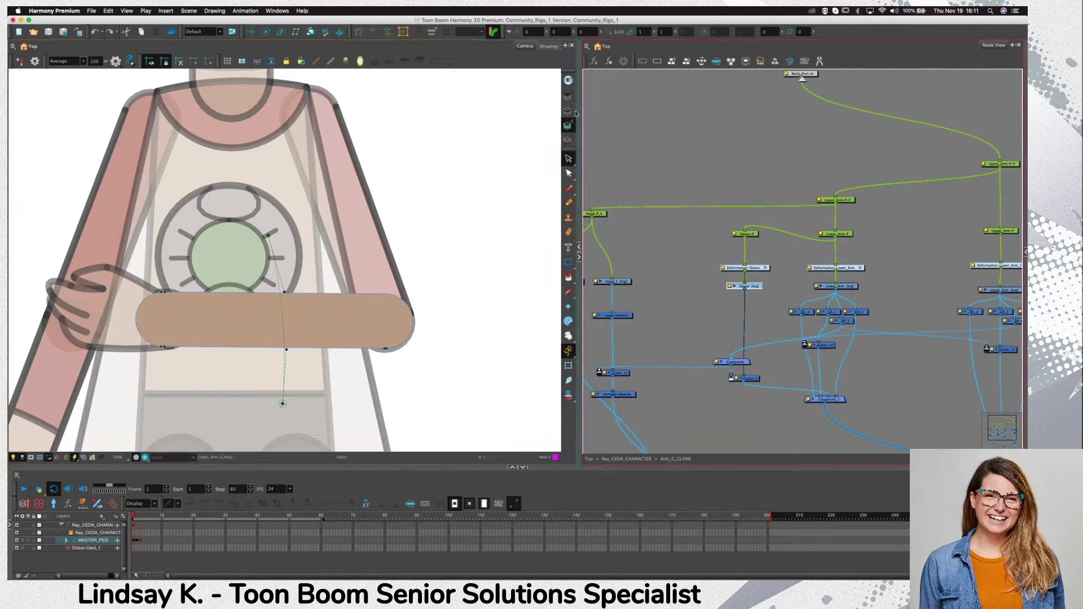
left_click(566, 98)
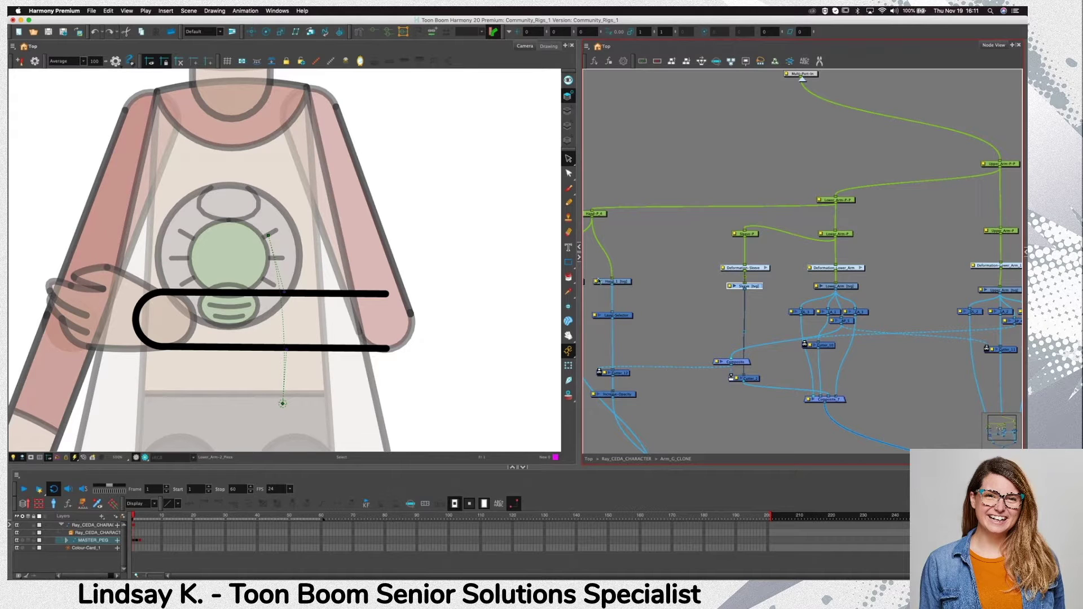
key("shift+t")
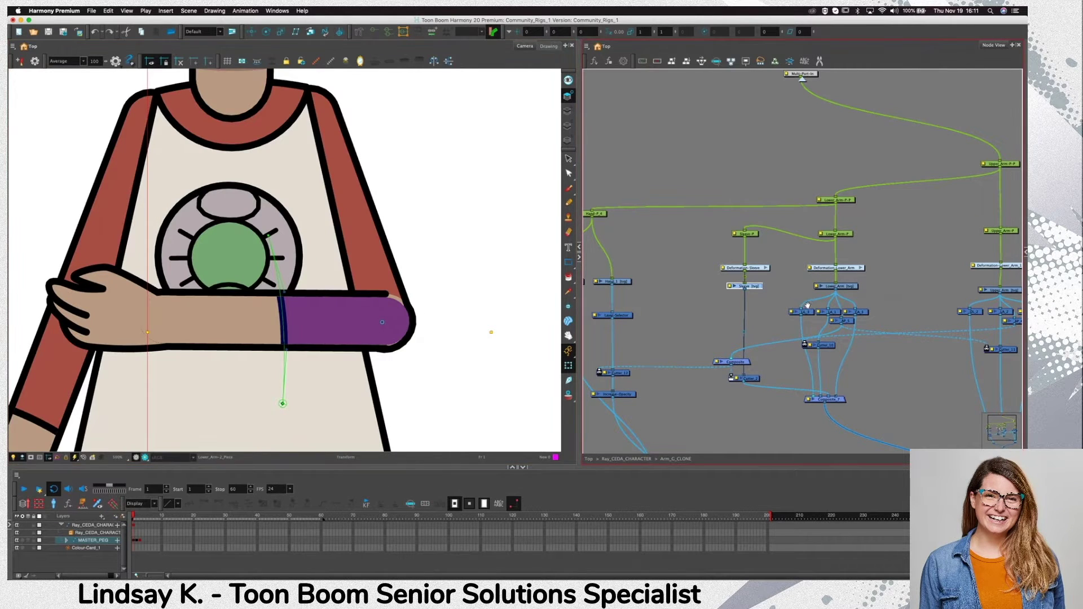
Step through the forearm's overlay, line, colour and underlay art with the Select tool, then deselect and return to the Transform tool
left_click_drag(927, 316, 841, 311)
key("alt+s")
left_click(568, 112)
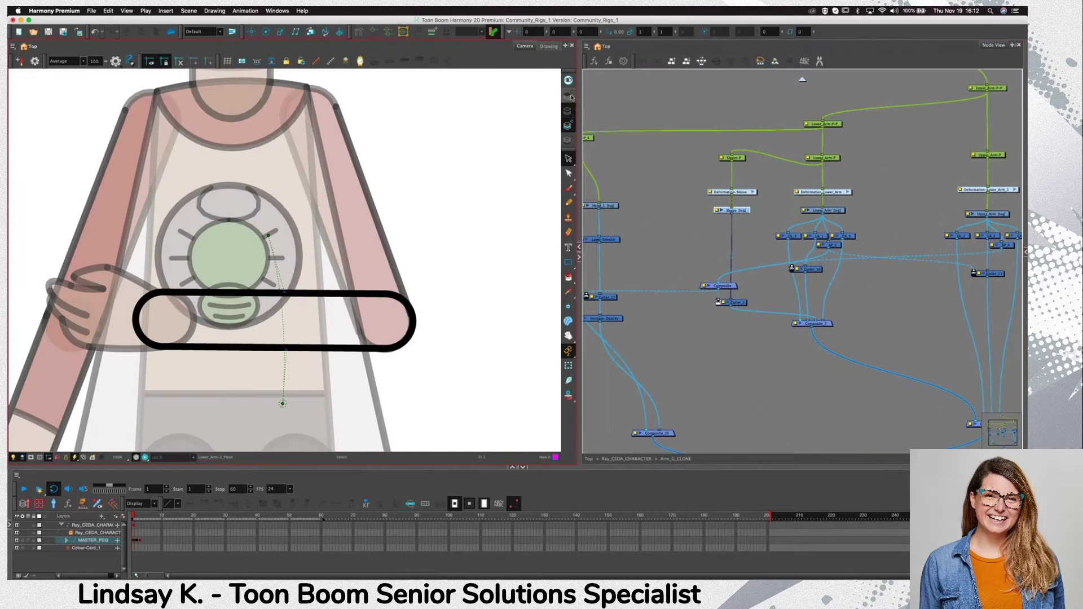
left_click(568, 96)
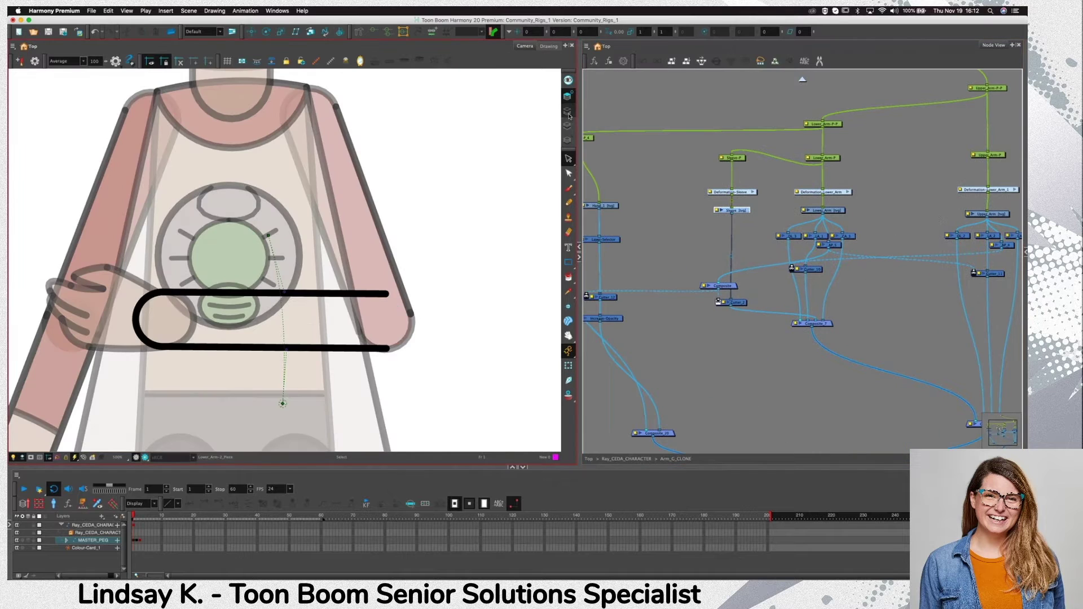
left_click(568, 112)
left_click(568, 126)
left_click(568, 140)
left_click(568, 126)
left_click(567, 111)
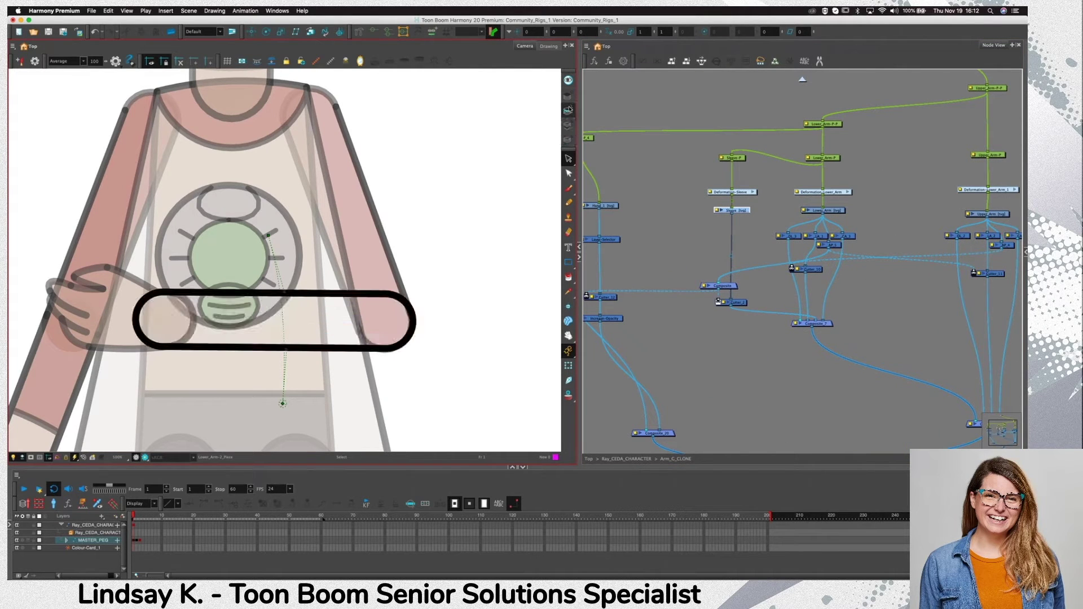
left_click(672, 256)
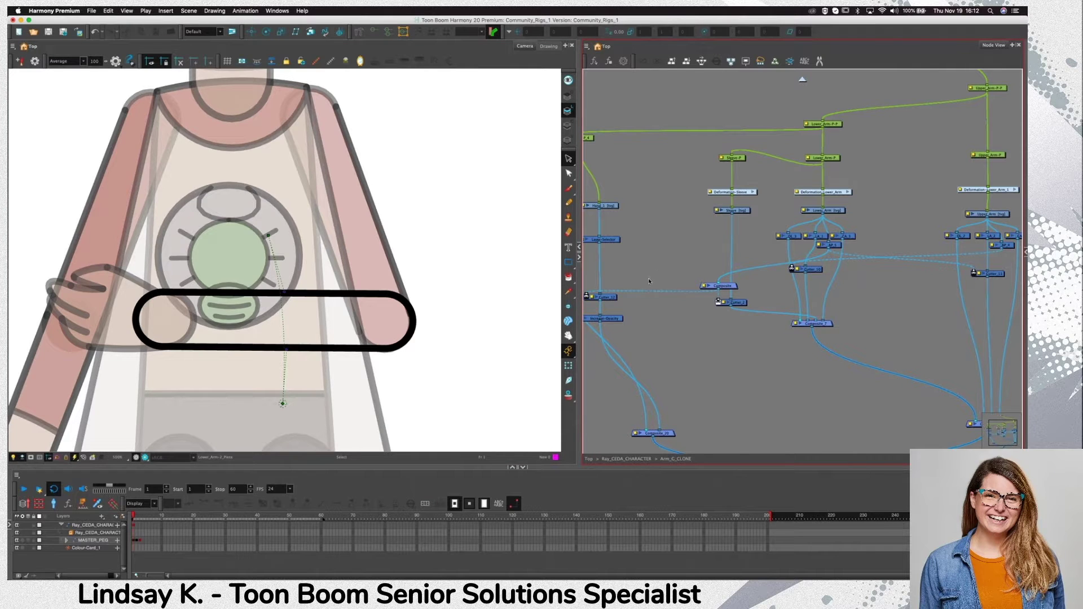
key("shift+t")
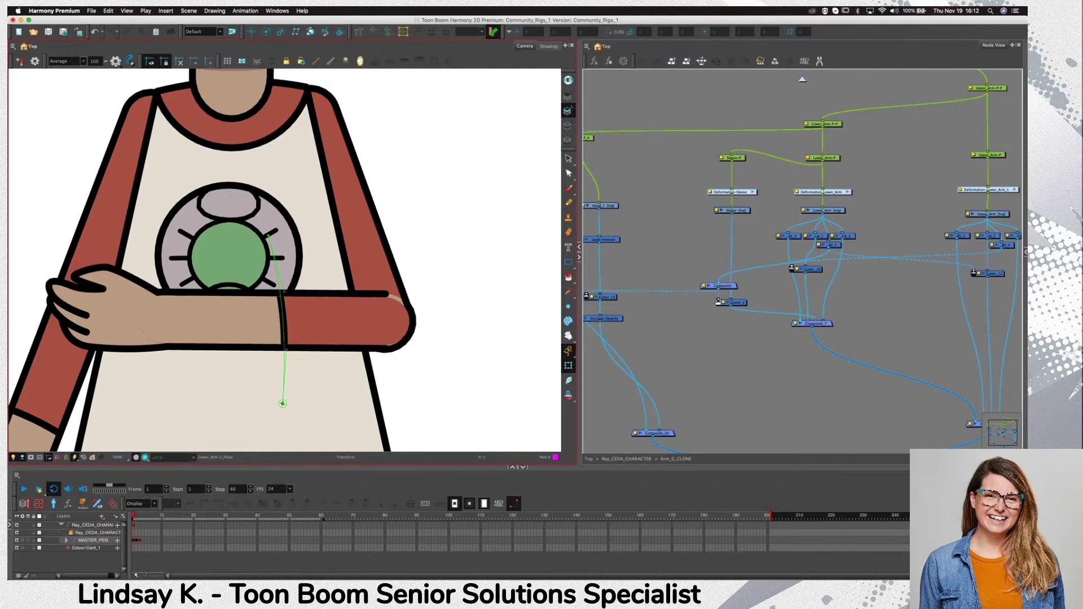
Duplicate the Sleeve drawing node using Paste Special with Create New Columns enabled, and place the copy beside the original
left_click(735, 212)
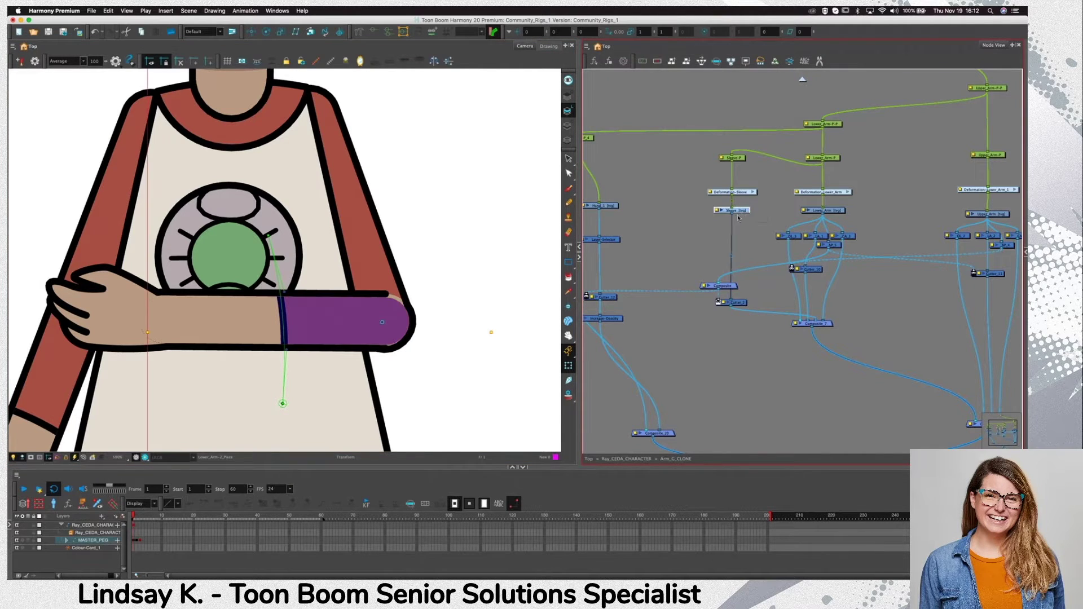
key("ctrl+c")
key("ctrl+b")
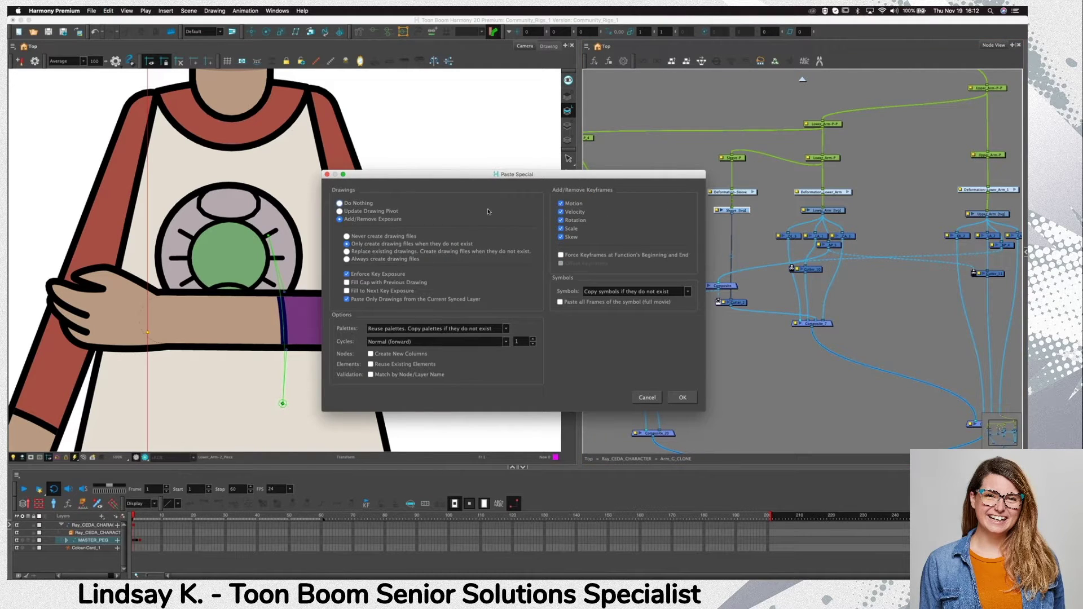
left_click(386, 354)
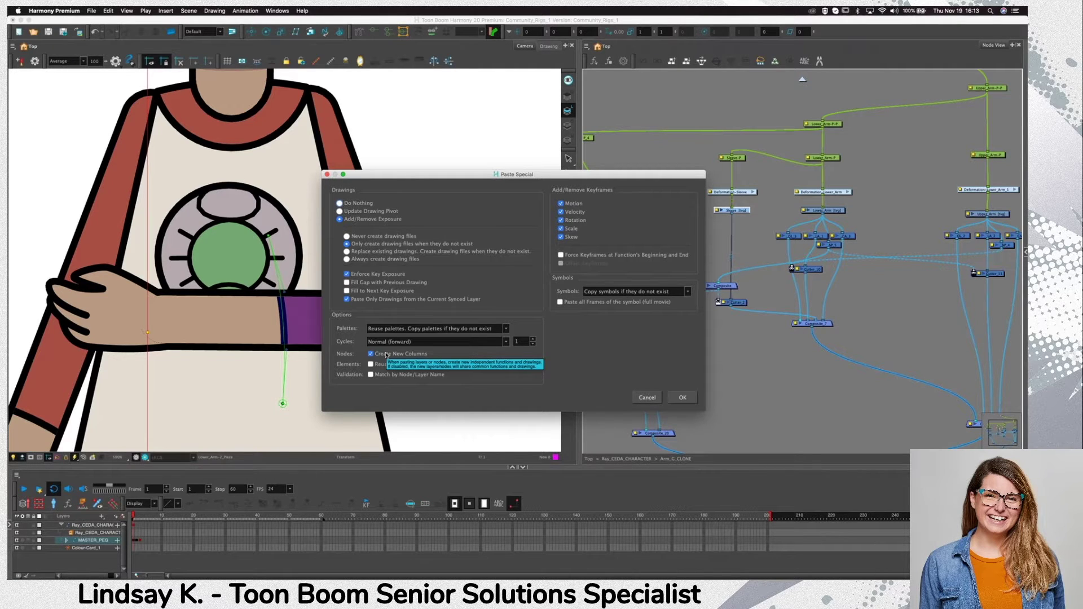
left_click(687, 398)
left_click_drag(671, 210, 654, 209)
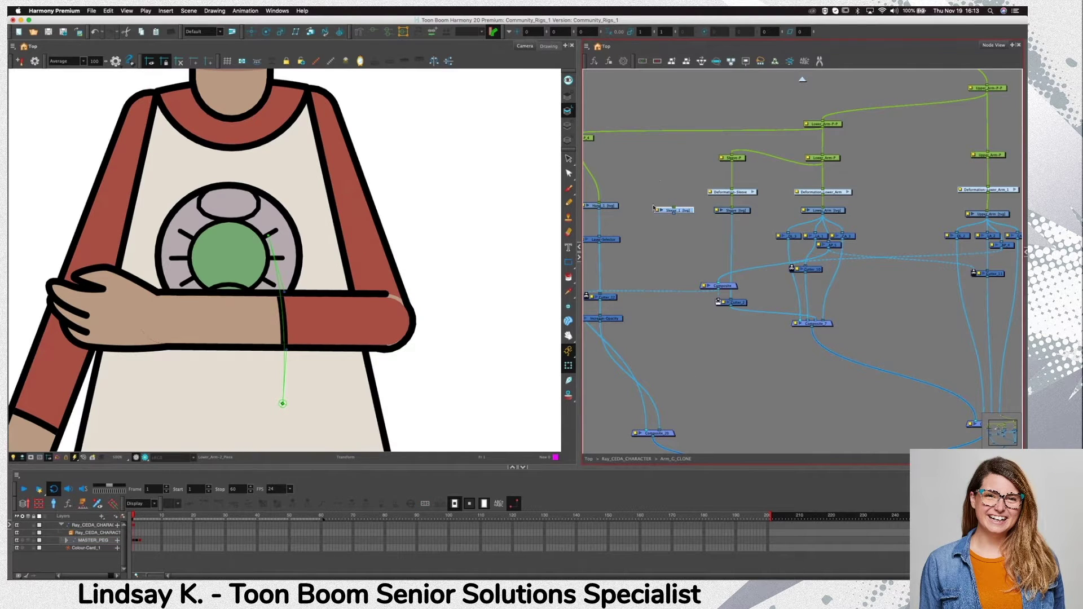
Edit the duplicated sleeve's name in its layer properties, close them, and undo the duplication
double_click(658, 212)
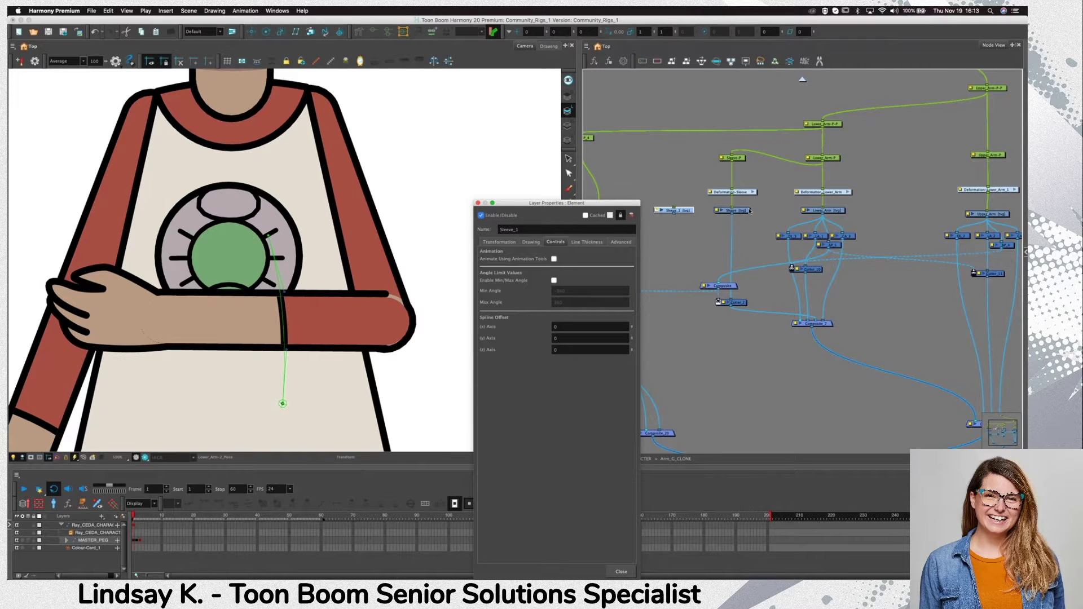
left_click(542, 229)
left_click(538, 230)
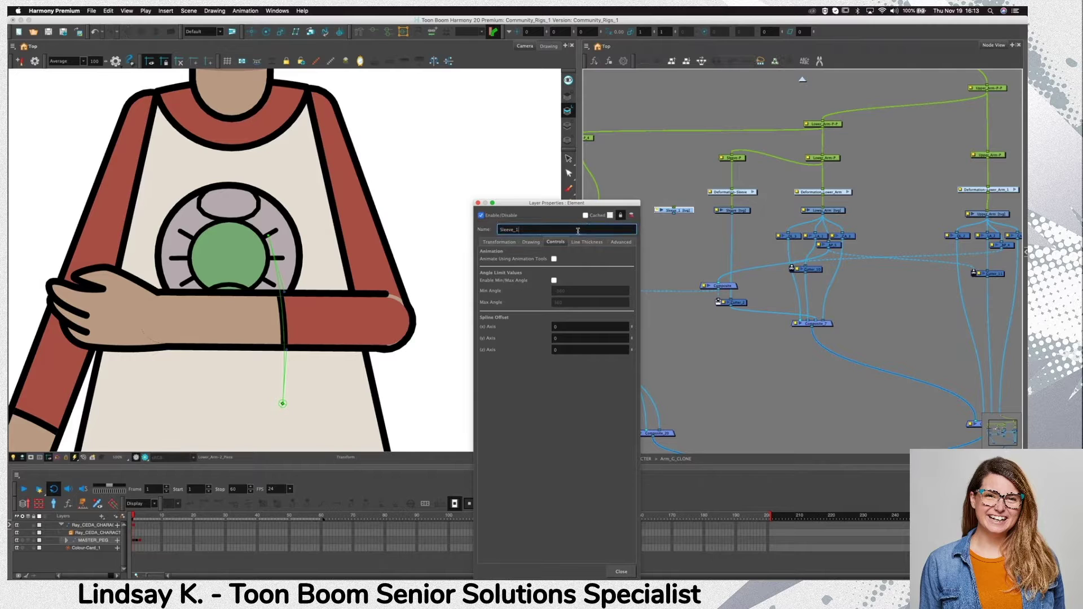
key("BackSpace")
left_click(478, 203)
key("super+z")
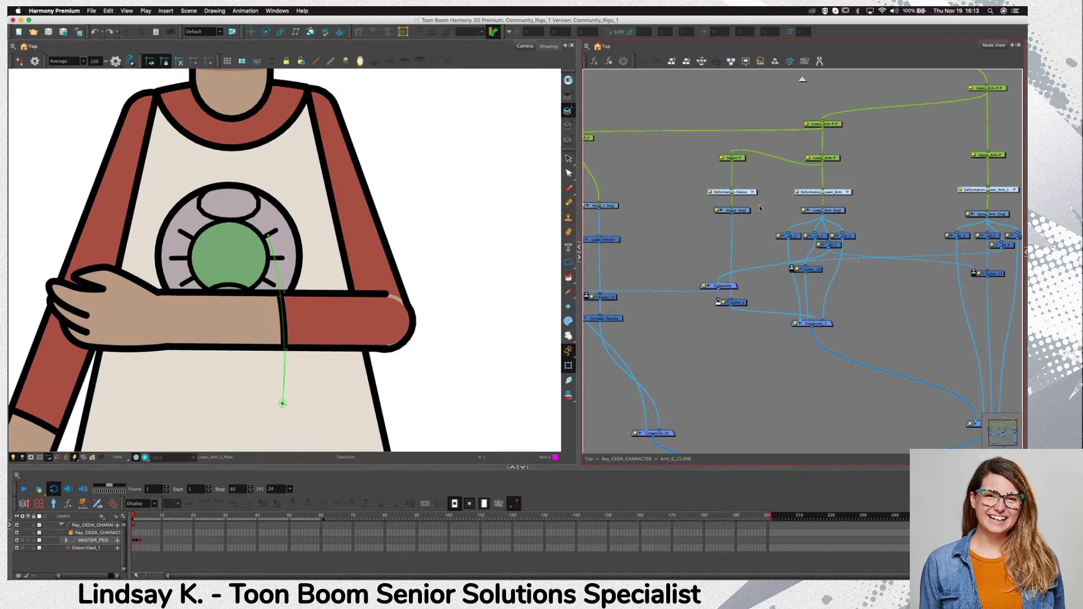
Select the sleeve again and compare the forearm's overlay, line, colour and underlay art around the elbow
left_click(394, 334)
key("alt+s")
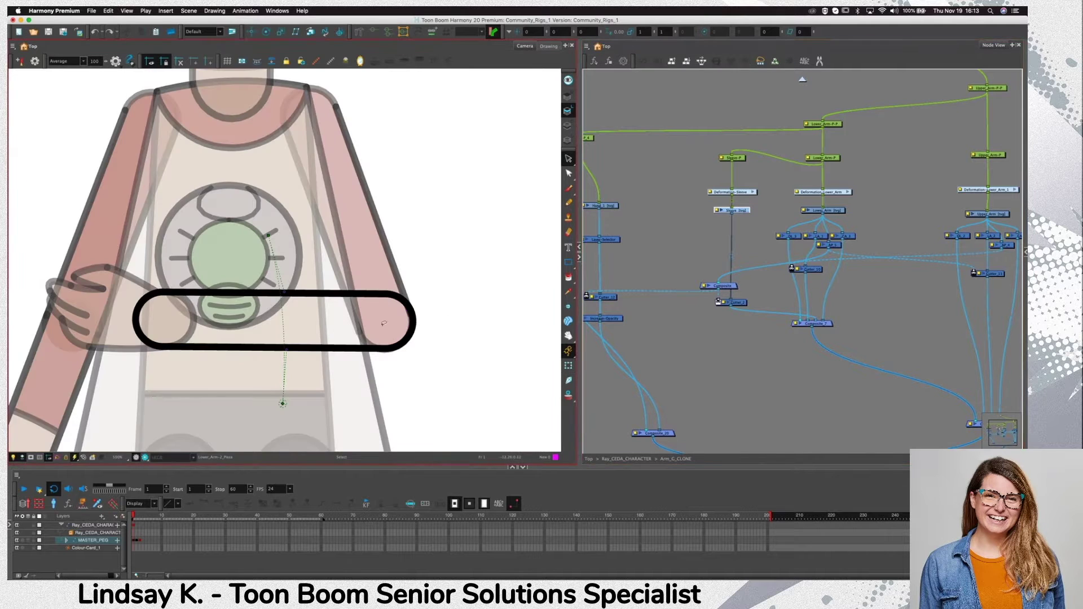
left_click_drag(404, 307, 382, 308)
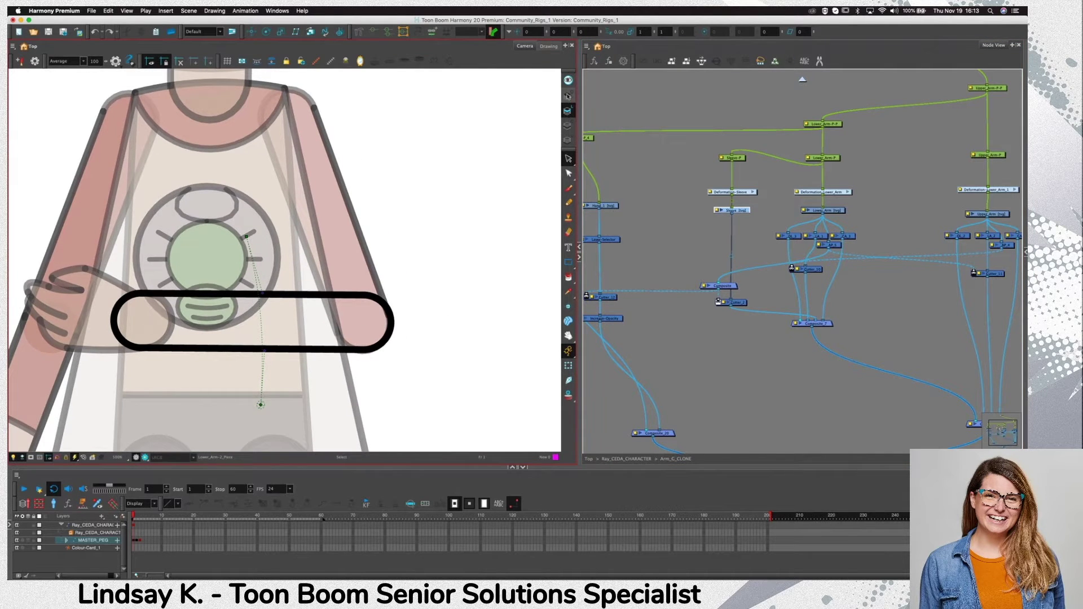
left_click(567, 96)
left_click(568, 111)
left_click(567, 126)
left_click(567, 139)
left_click(568, 125)
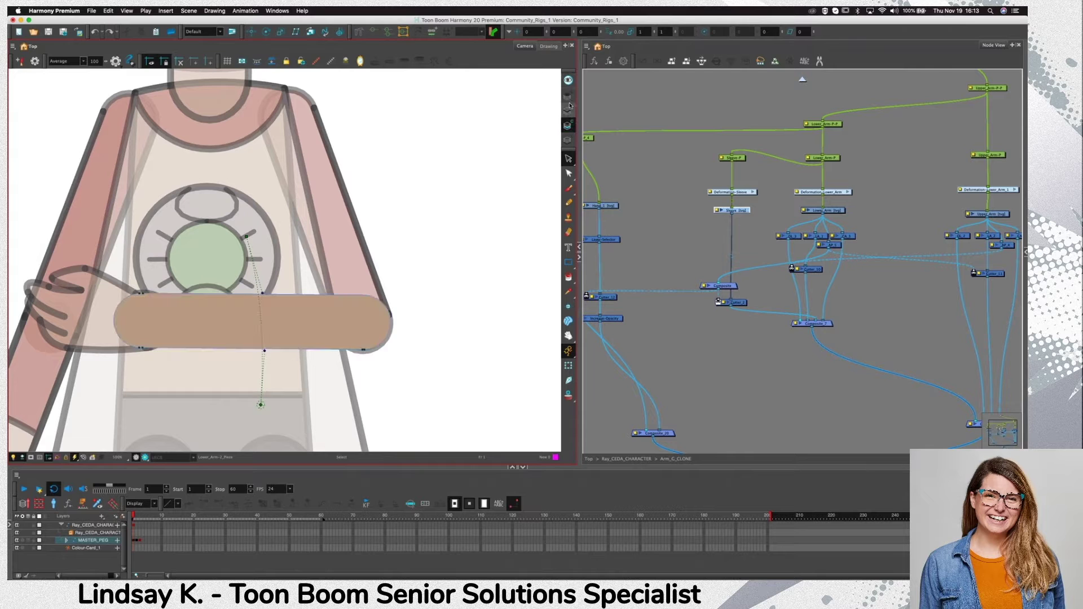
left_click(567, 96)
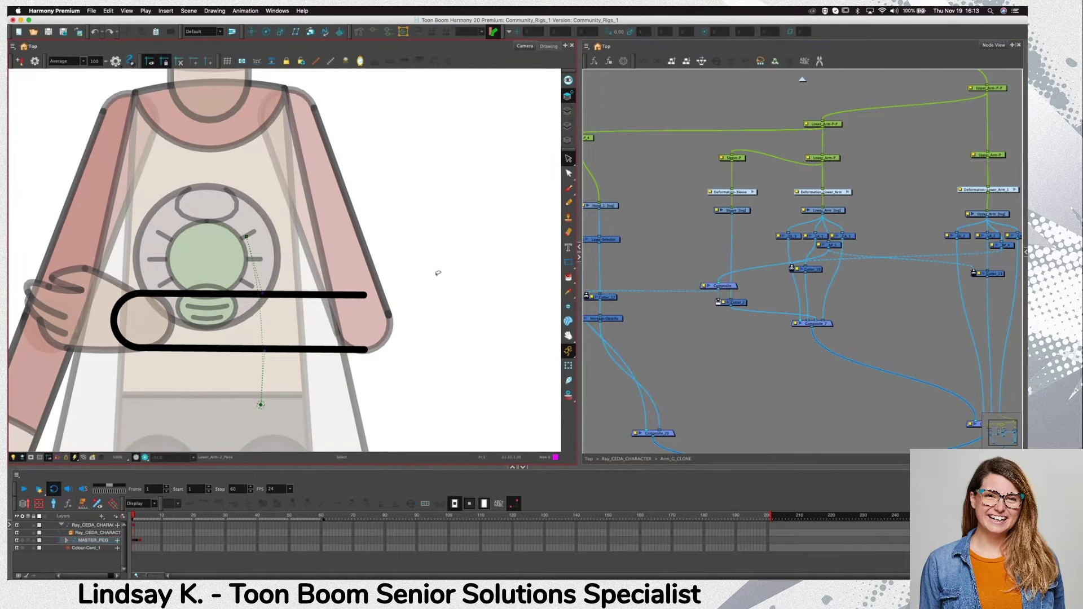
key("shift+t")
Try sliding the sleeve along the forearm with its Sleeve-P peg, and undo the move
left_click(313, 325)
left_click_drag(313, 325, 344, 326)
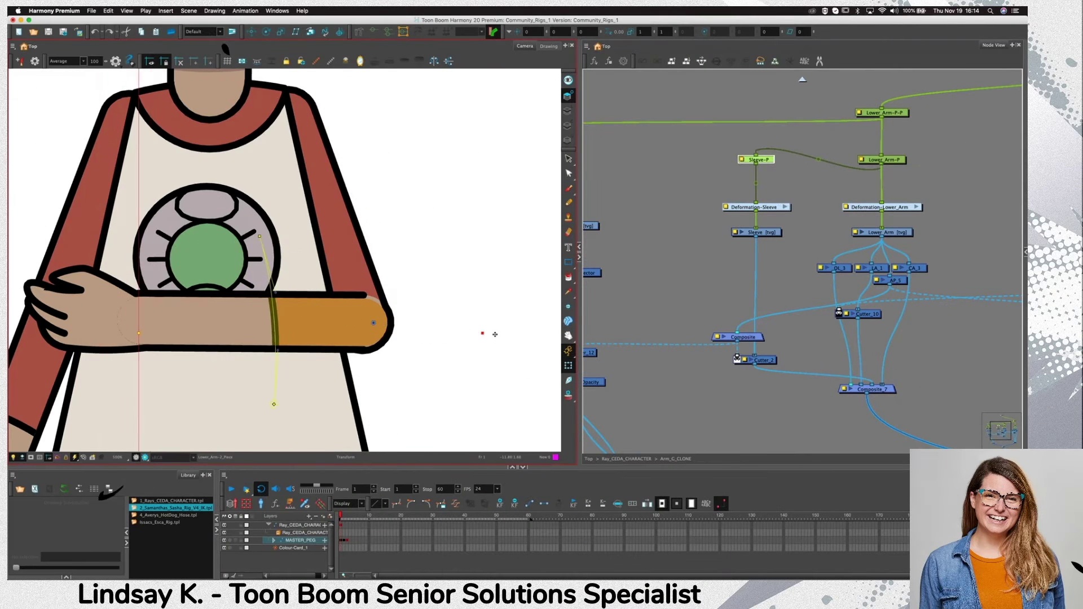
left_click_drag(278, 331, 365, 329)
key("super+z")
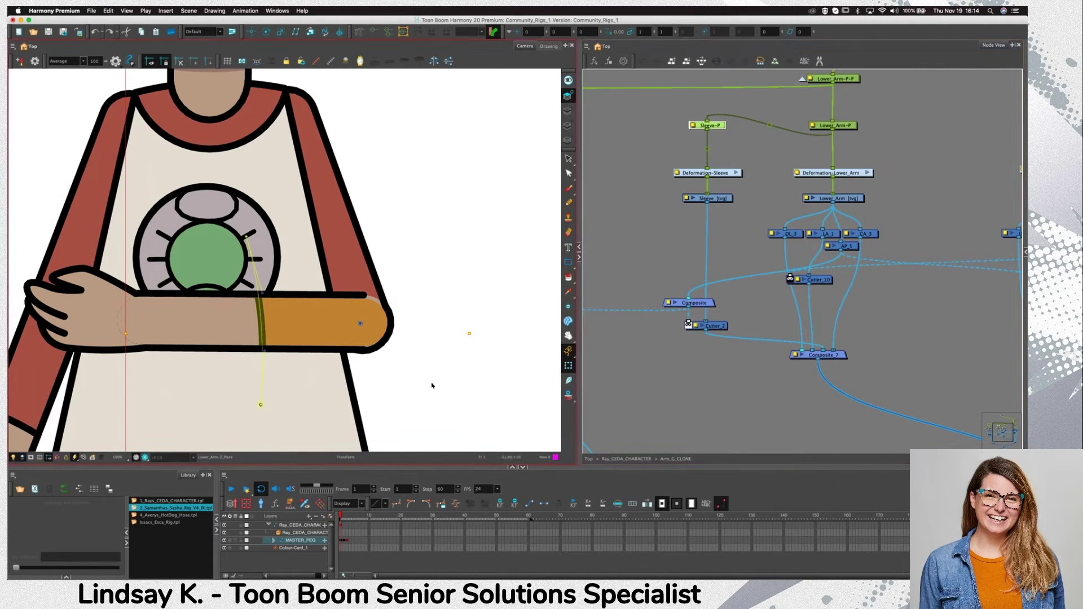
scroll(420, 389, "down", 3)
left_click_drag(463, 400, 384, 336)
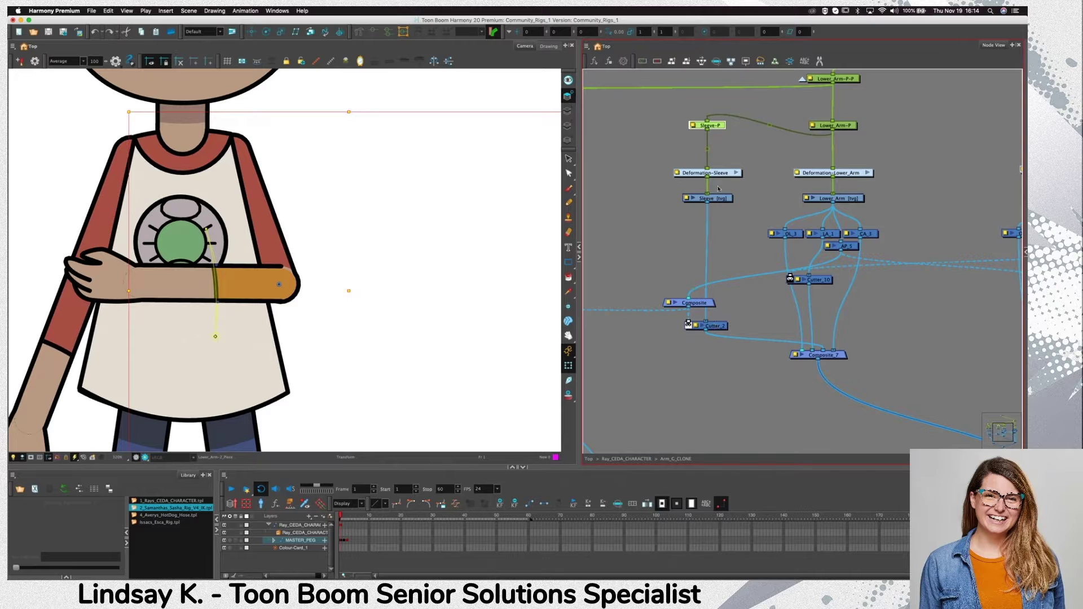
Go from the Sleeve-P peg to the Sleeve drawing and trace the lower arm's layer cables into Composite and Composite_7
key("shift+b")
key("shift+b")
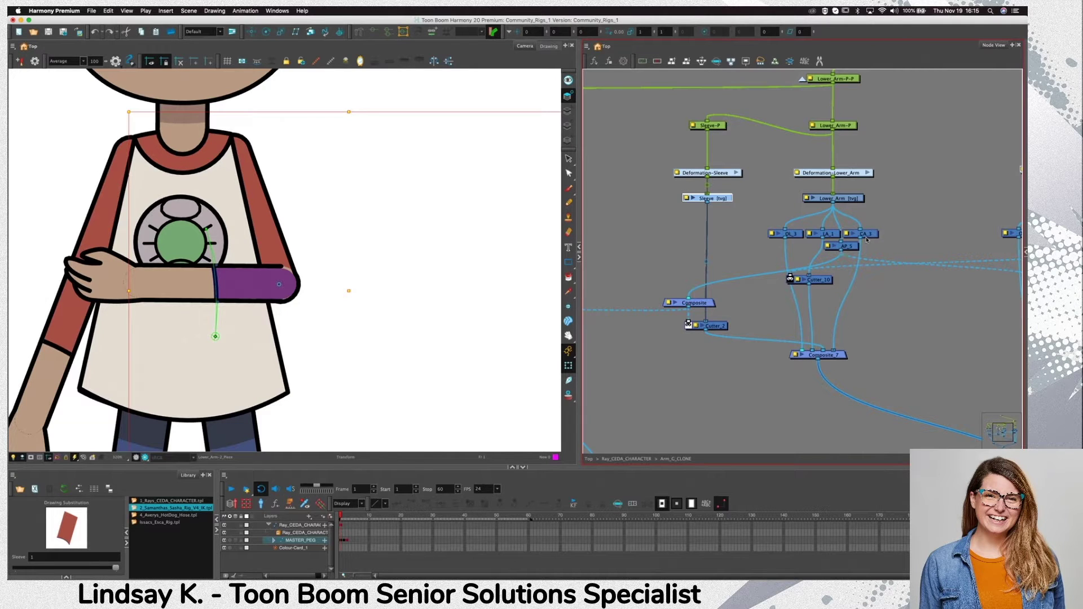
left_click_drag(853, 250, 688, 301)
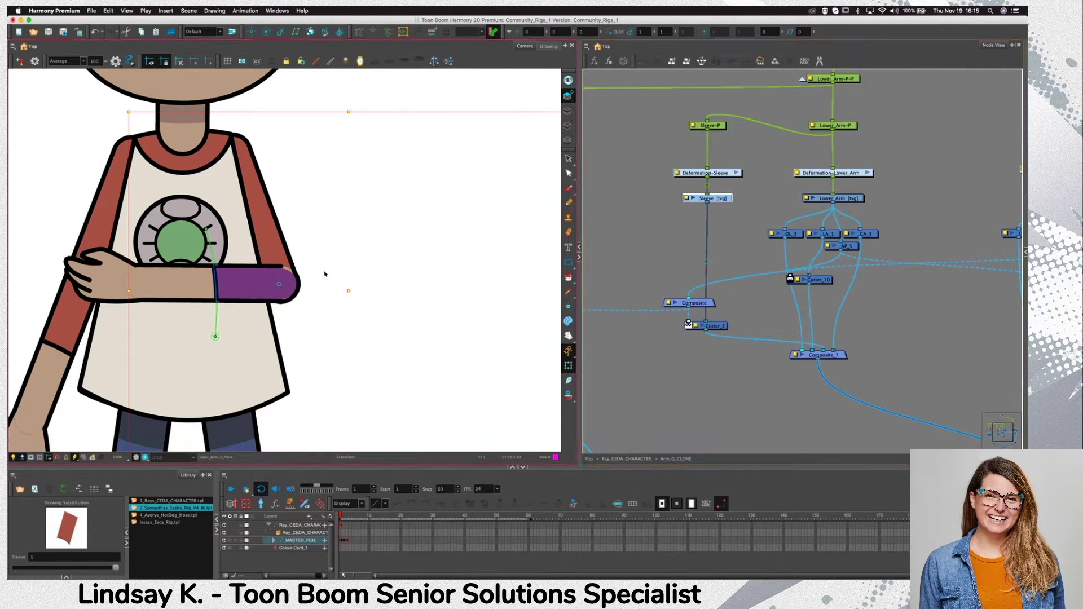
left_click_drag(860, 238, 842, 296)
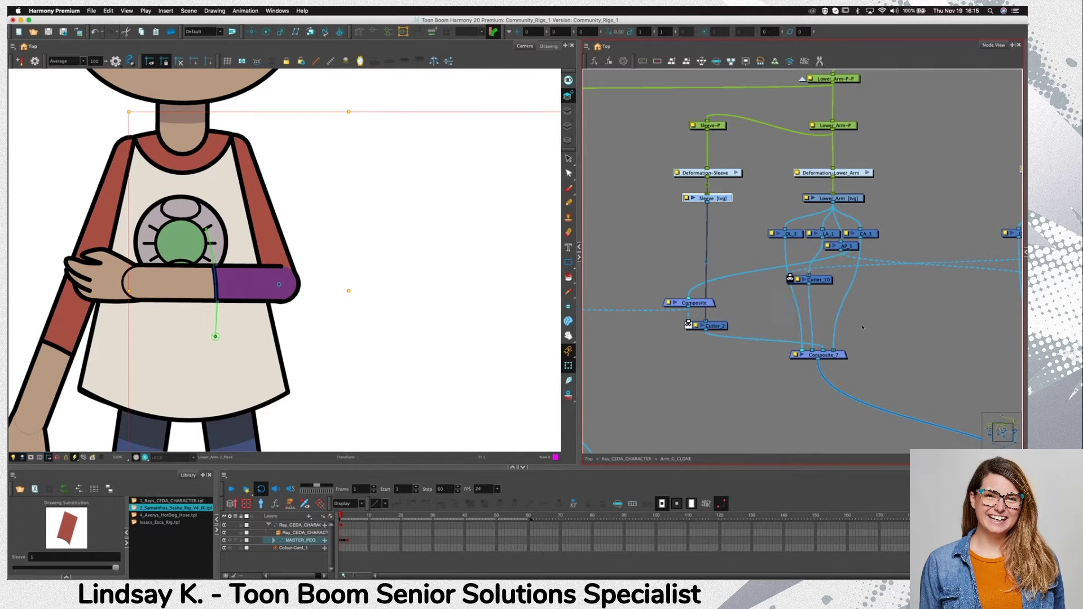
left_click(892, 312)
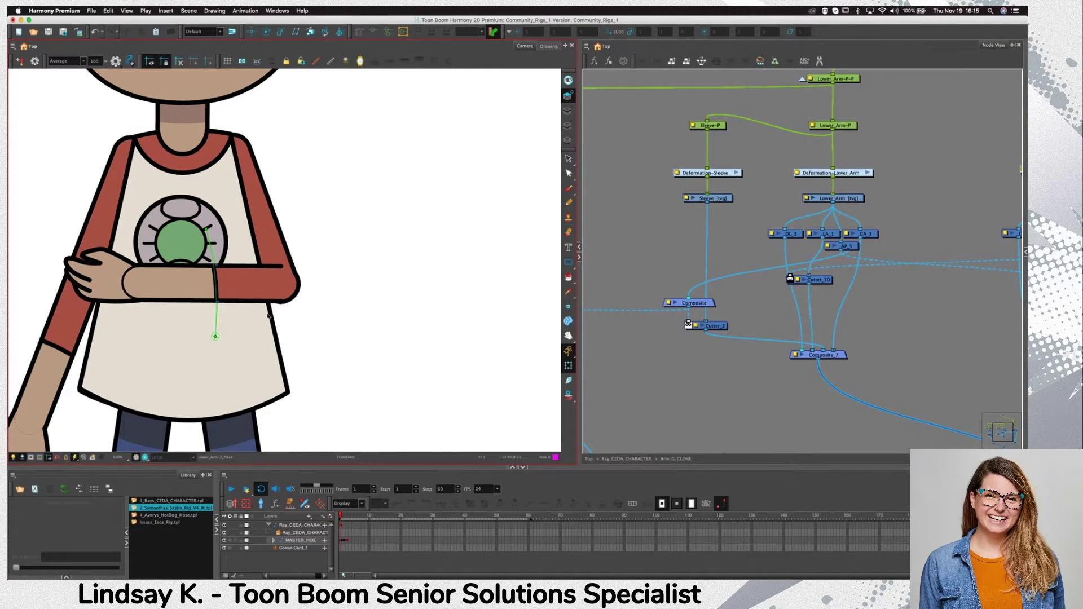
left_click(698, 258)
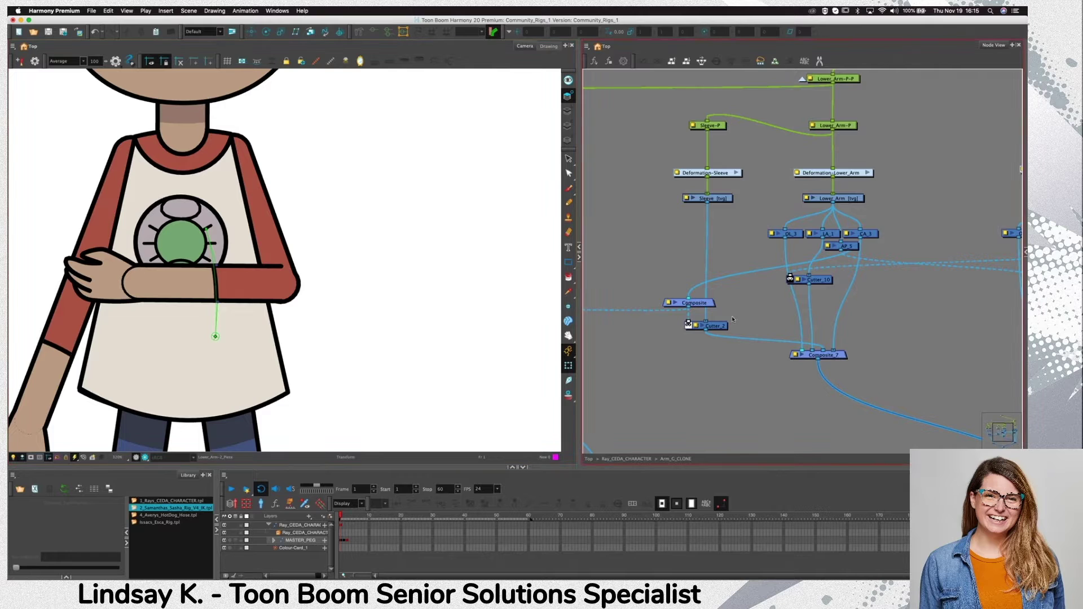
Undo the last two changes, and inspect the elbow overlap by selecting the AP_5 node and the Lower_Arm drawing
key("super+z")
key("super+z")
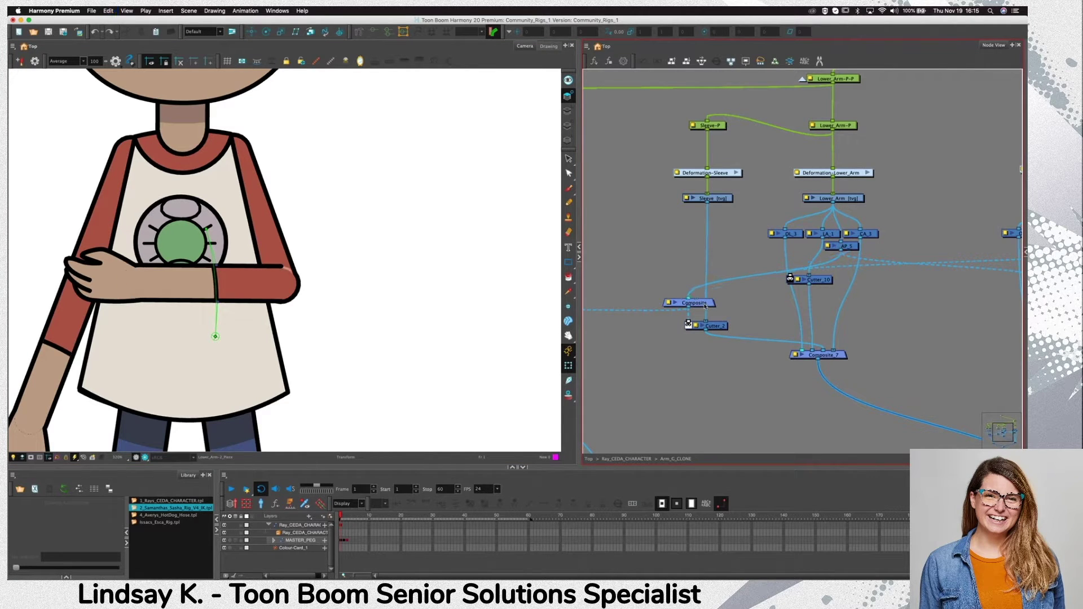
left_click(850, 247)
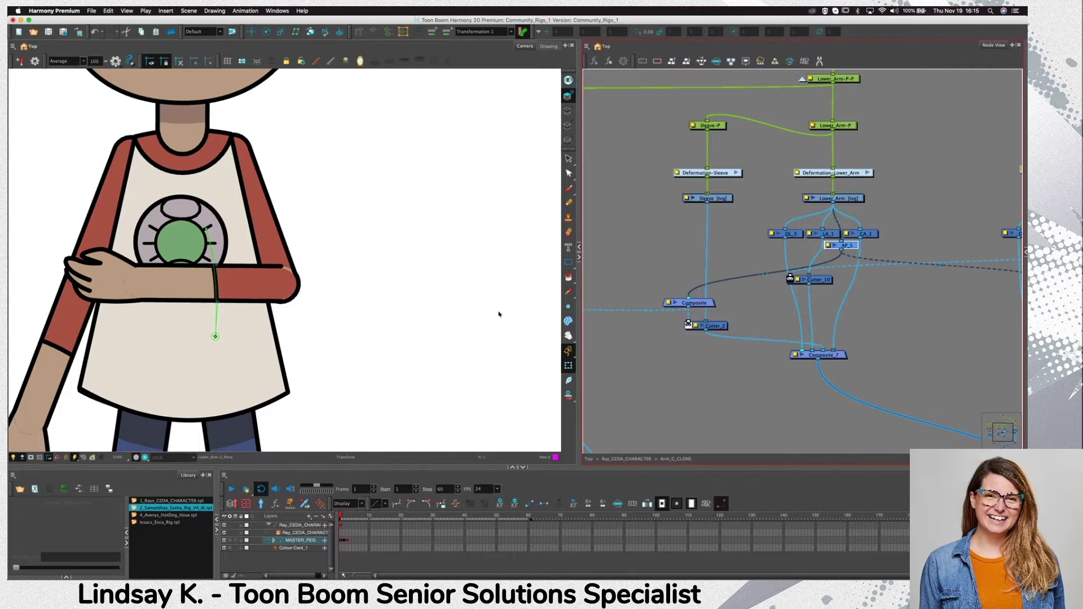
scroll(274, 262, "up", 5)
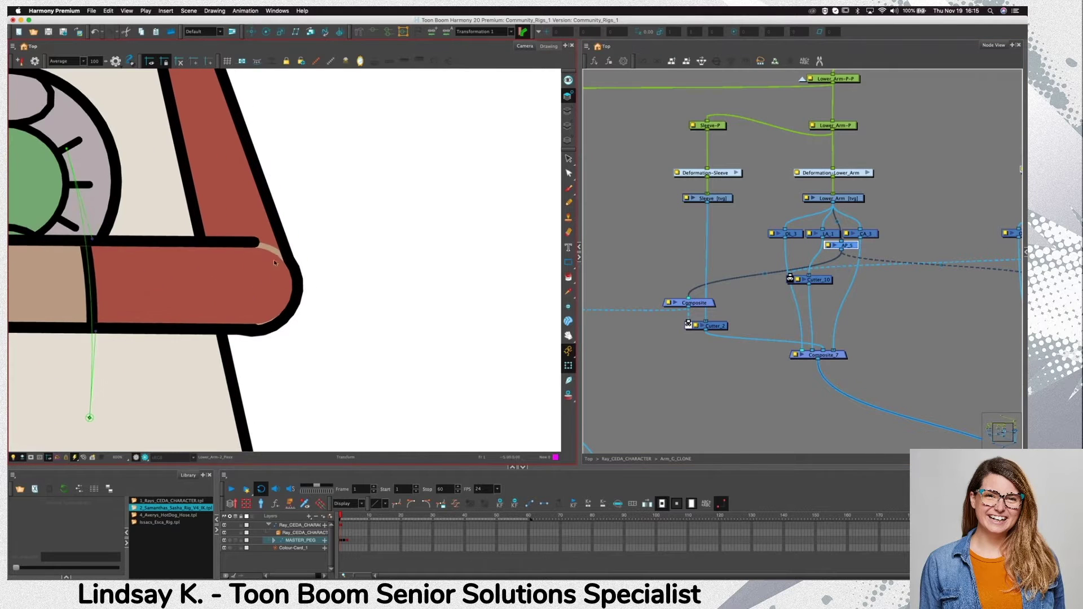
left_click(270, 249)
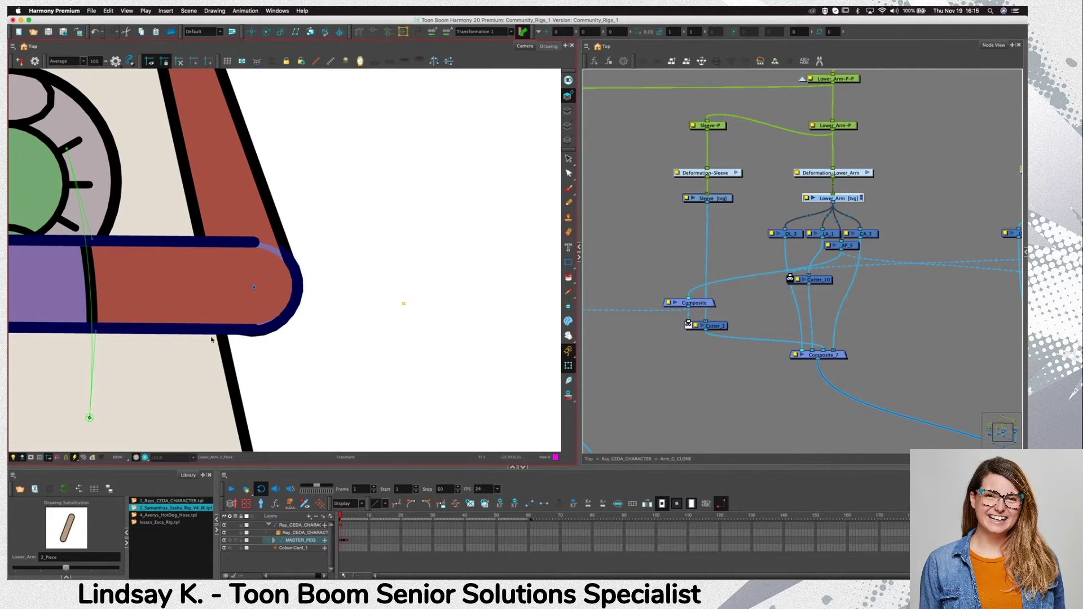
key("1")
key("1")
left_click_drag(294, 363, 334, 352)
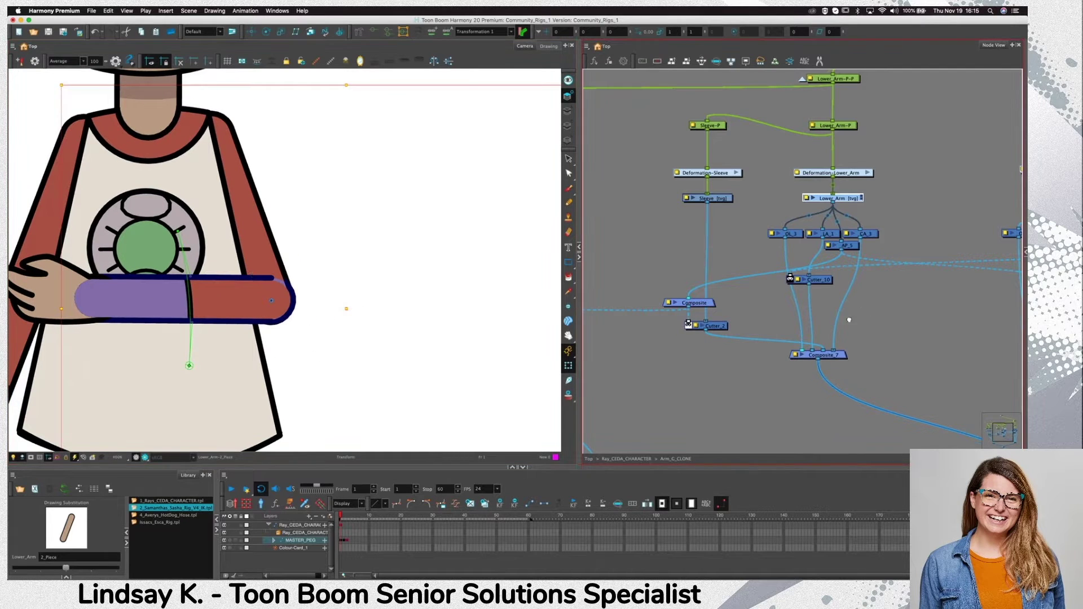
Duplicate Cutter_10 and insert the copy between the lower arm's colour art and Composite_7, with the upper arm's AP_4 as its matte
left_click_drag(848, 319, 811, 327)
left_click(783, 289)
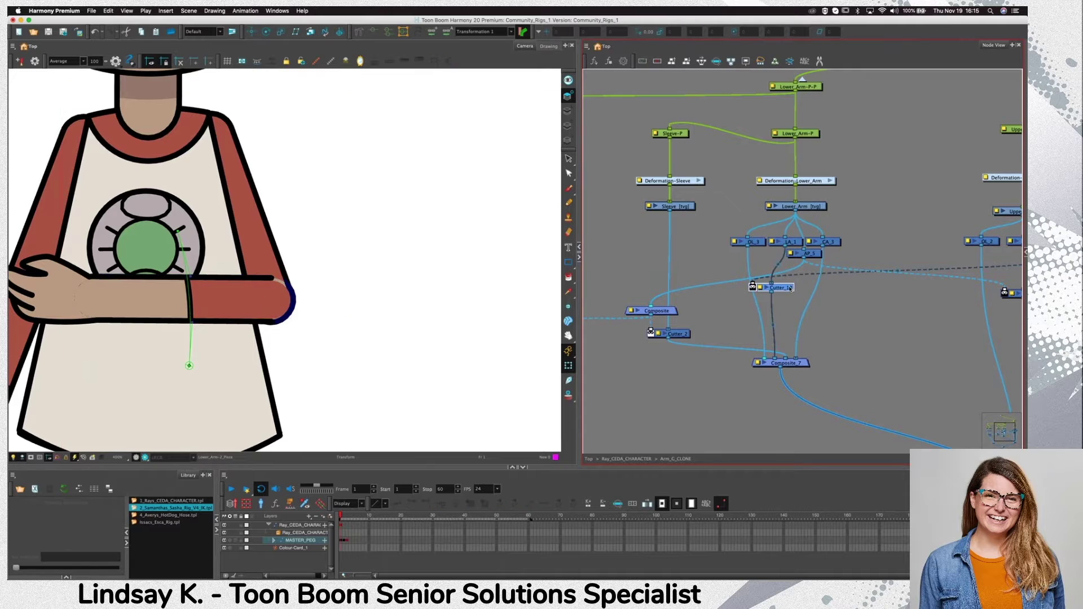
key("super+c")
key("super+v")
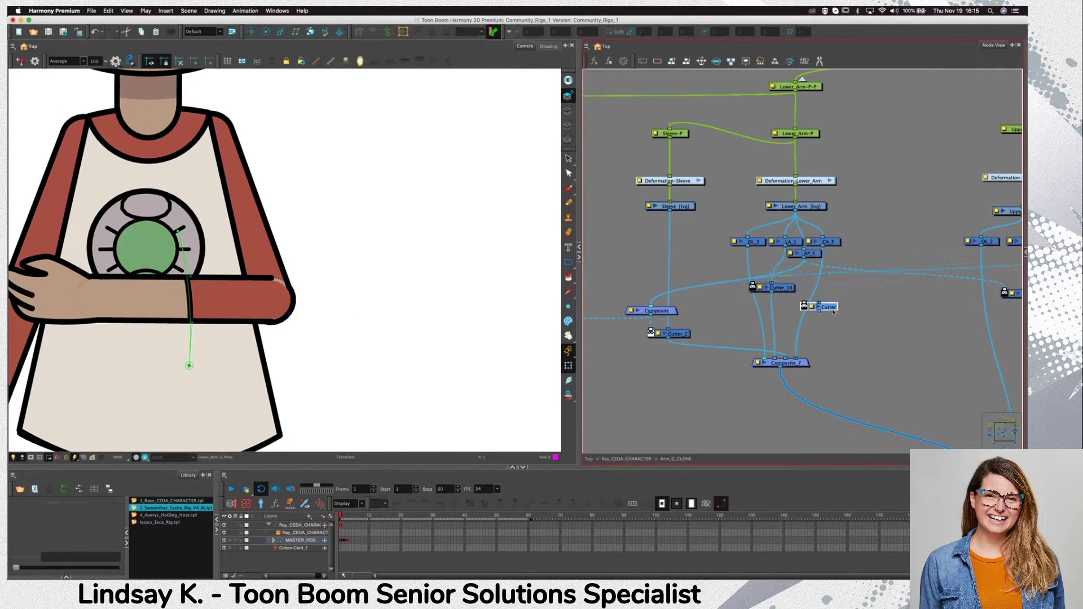
left_click_drag(832, 309, 887, 281)
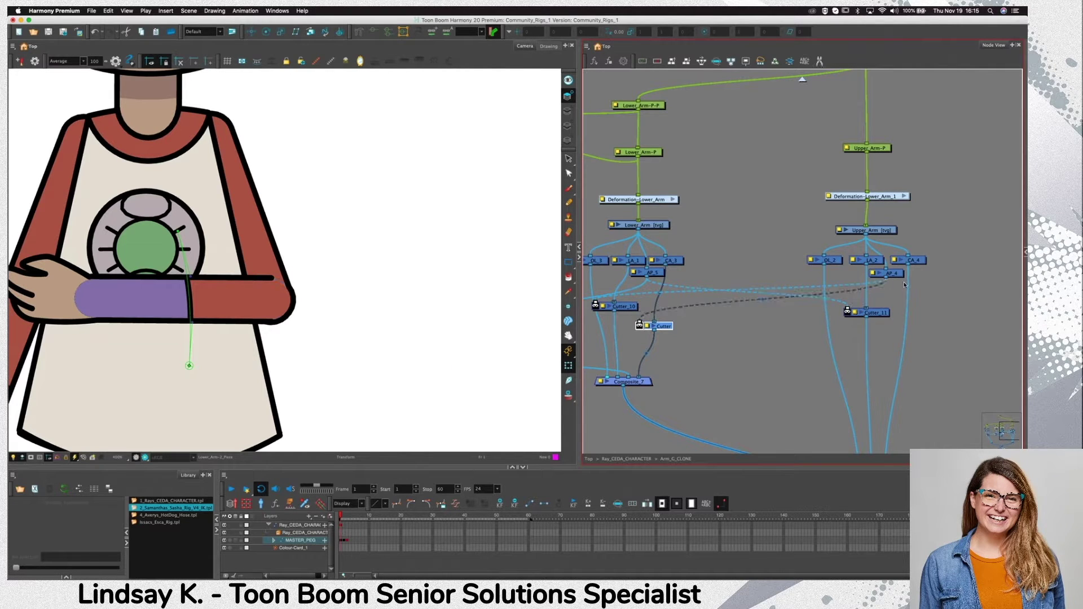
Check the arm in the render preview, return to the regular display, and find the hand nodes behind the wrist seam
left_click(145, 458)
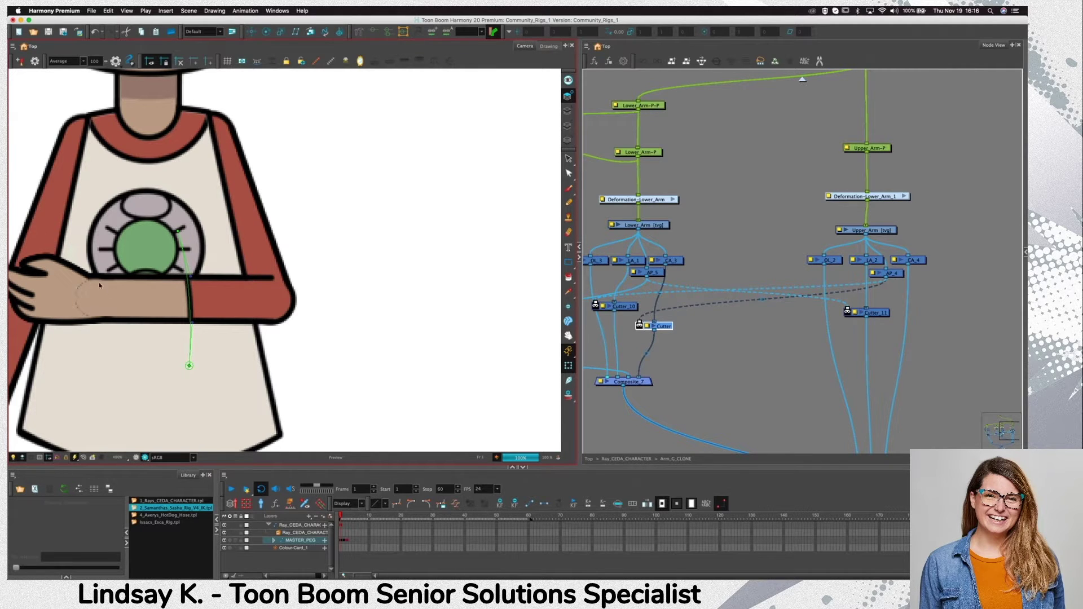
left_click_drag(124, 389, 226, 355)
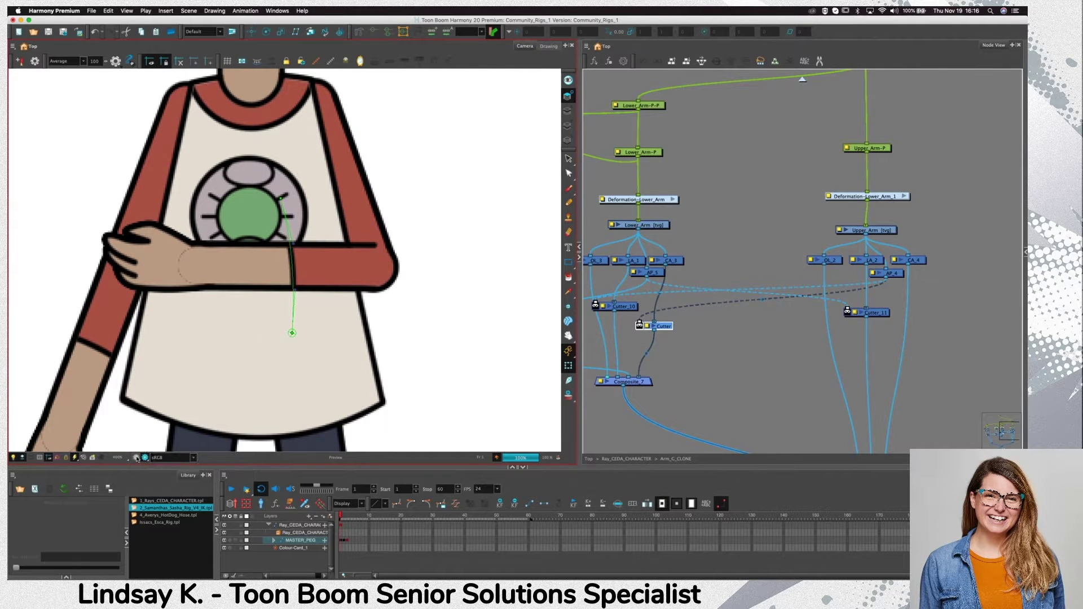
left_click(189, 259)
left_click(419, 310)
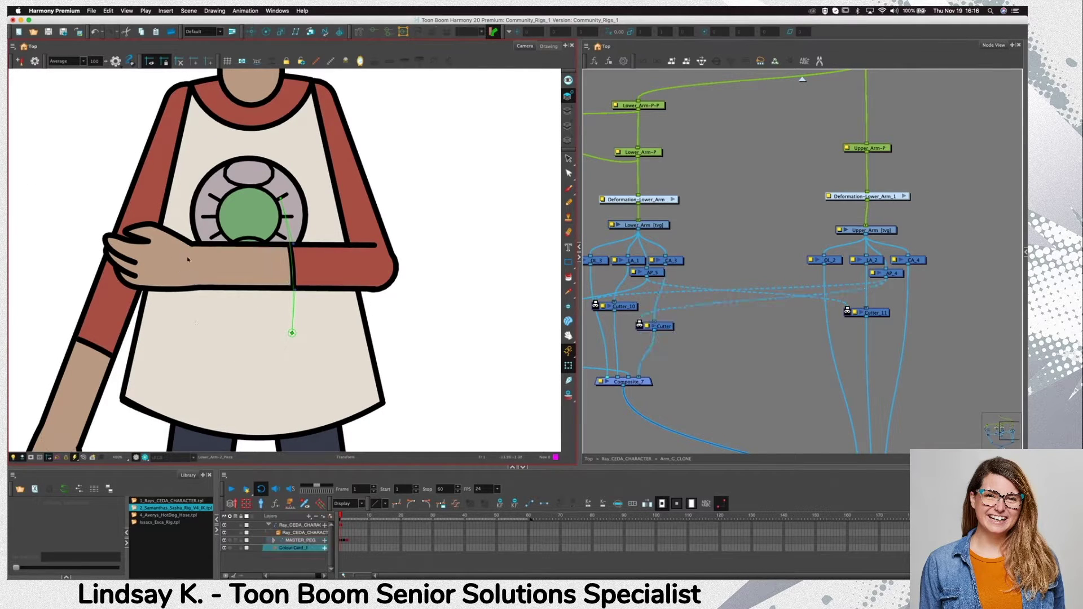
scroll(187, 267, "up", 2)
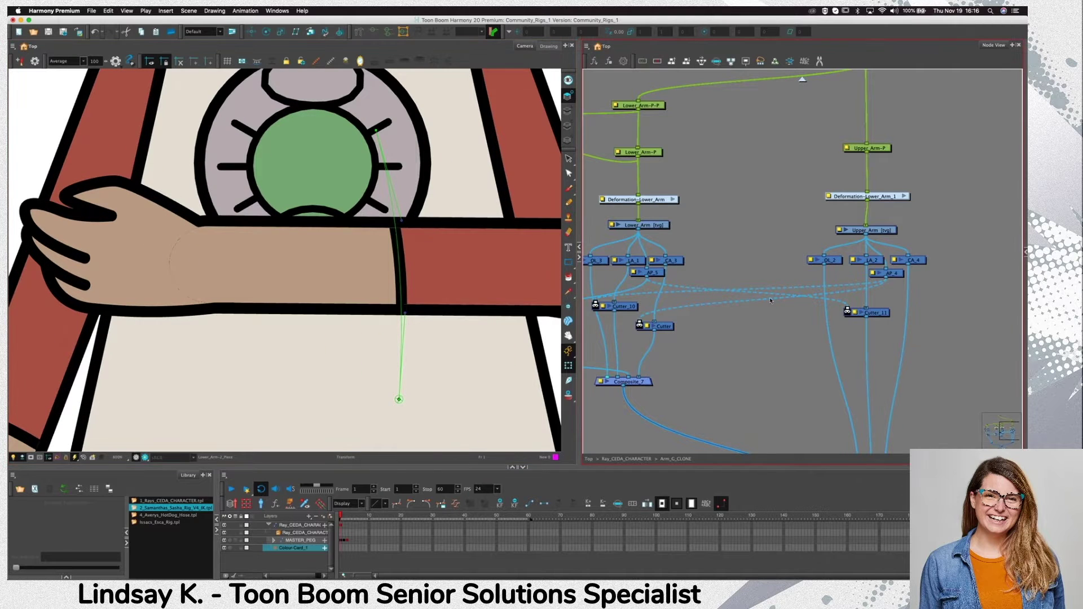
left_click_drag(715, 344, 880, 353)
left_click_drag(727, 362, 785, 359)
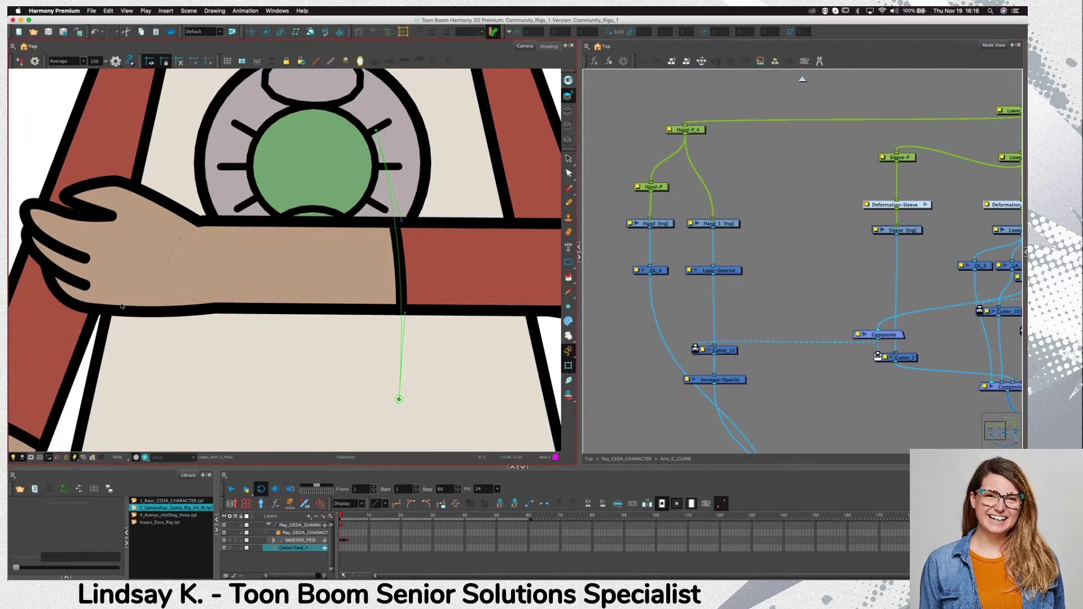
Select the Hand_1 drawing and compare its line, colour and overlay art around the wrist
left_click(713, 223)
key("shift+l")
key("alt+s")
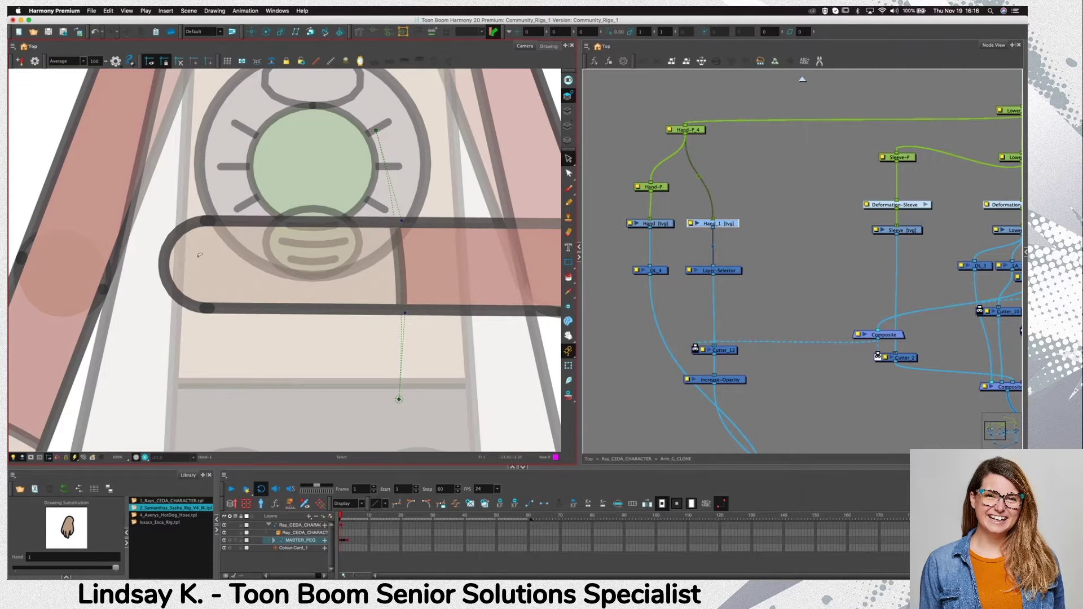
left_click(569, 111)
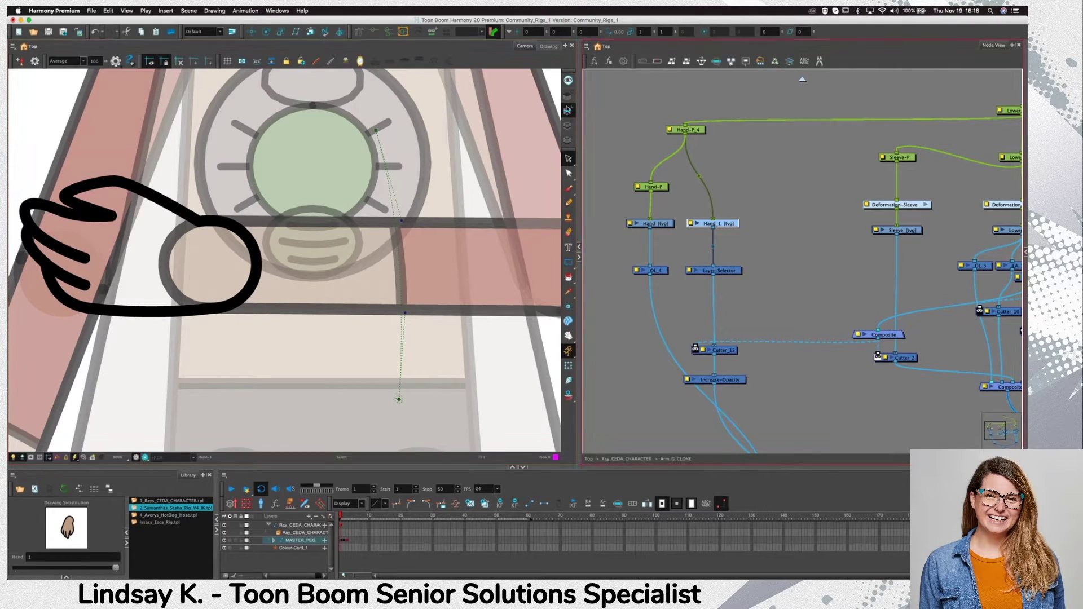
left_click(568, 125)
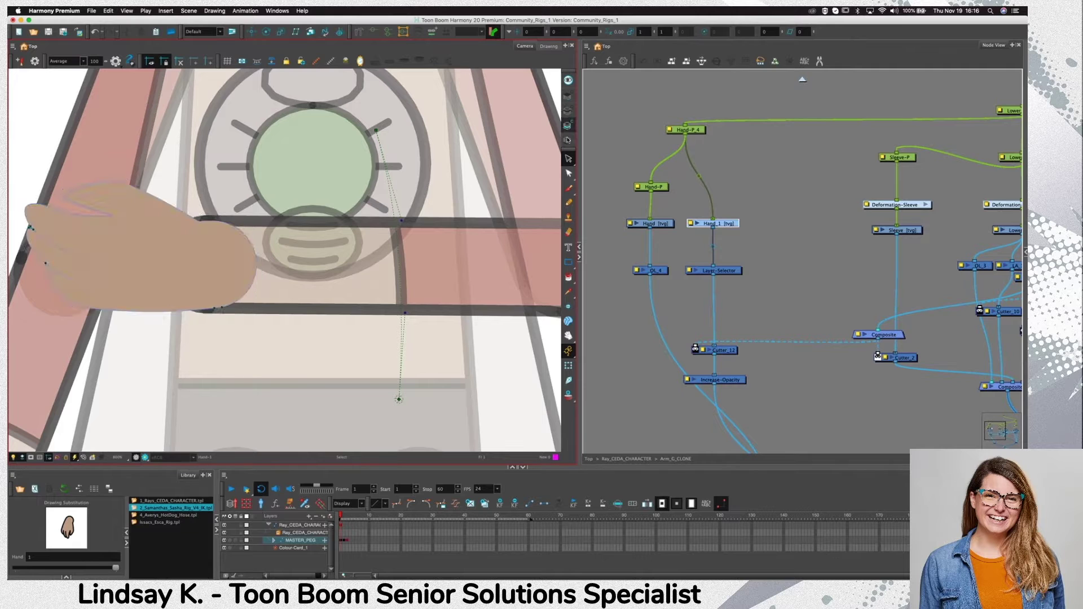
left_click(570, 140)
left_click(570, 126)
left_click(569, 110)
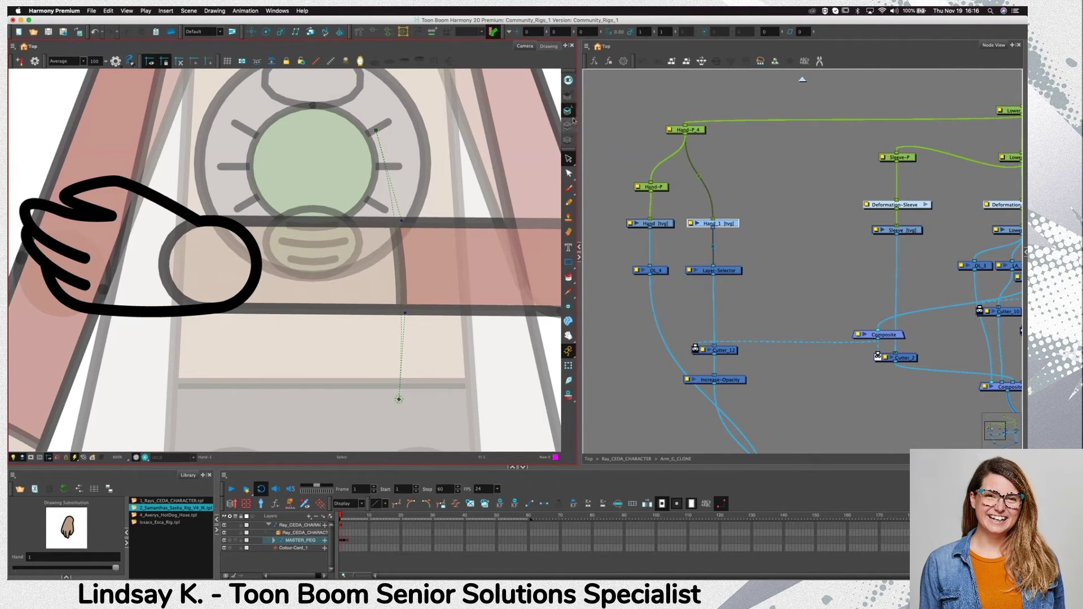
Return to the Transform tool and move the Hand-P peg, Hand drawing and OL_4 nodes farther from the Hand_1 branch
key("shift+t")
left_click_drag(681, 307, 703, 300)
scroll(692, 306, "down", 2)
left_click(678, 200)
left_click(679, 228)
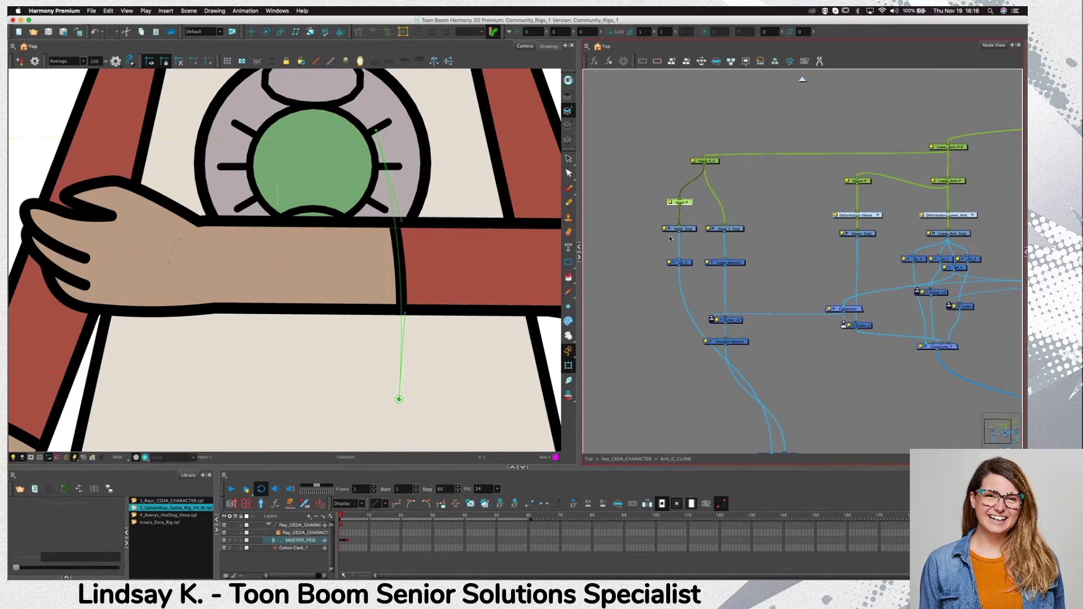
scroll(739, 272, "right", 2)
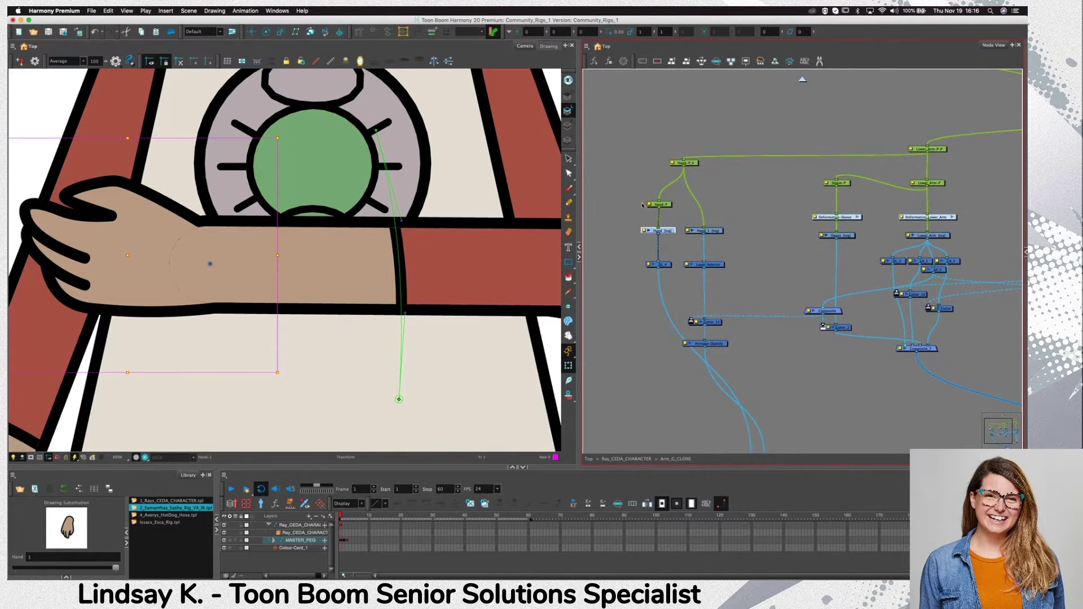
left_click_drag(641, 206, 674, 271)
left_click_drag(660, 230, 626, 230)
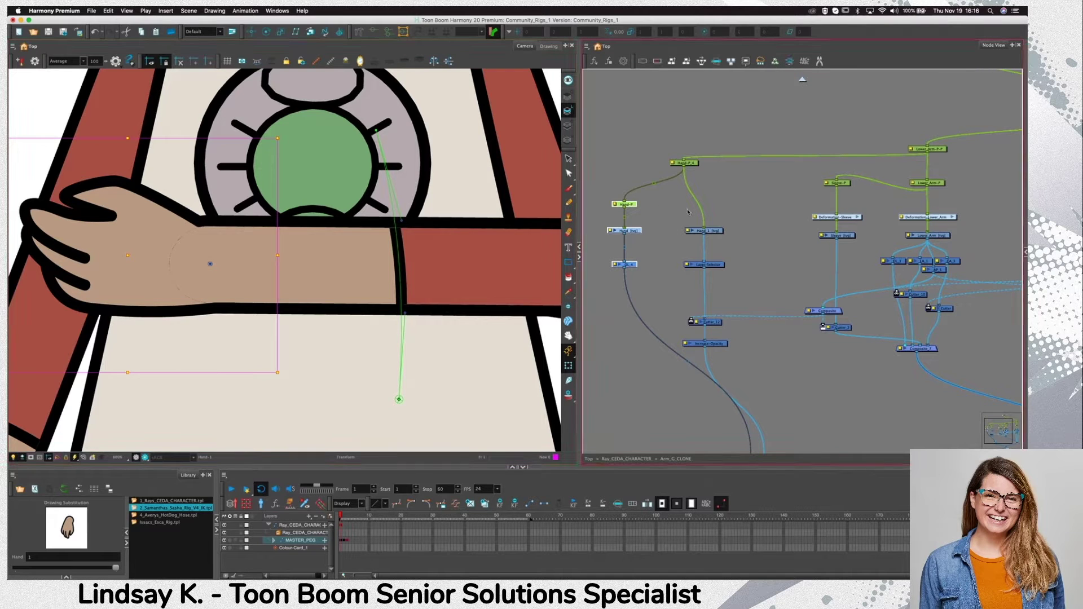
Trace the Hand_1 branch, viewing the Layer-Selector's properties and the connections of its cutter
left_click_drag(688, 212, 742, 241)
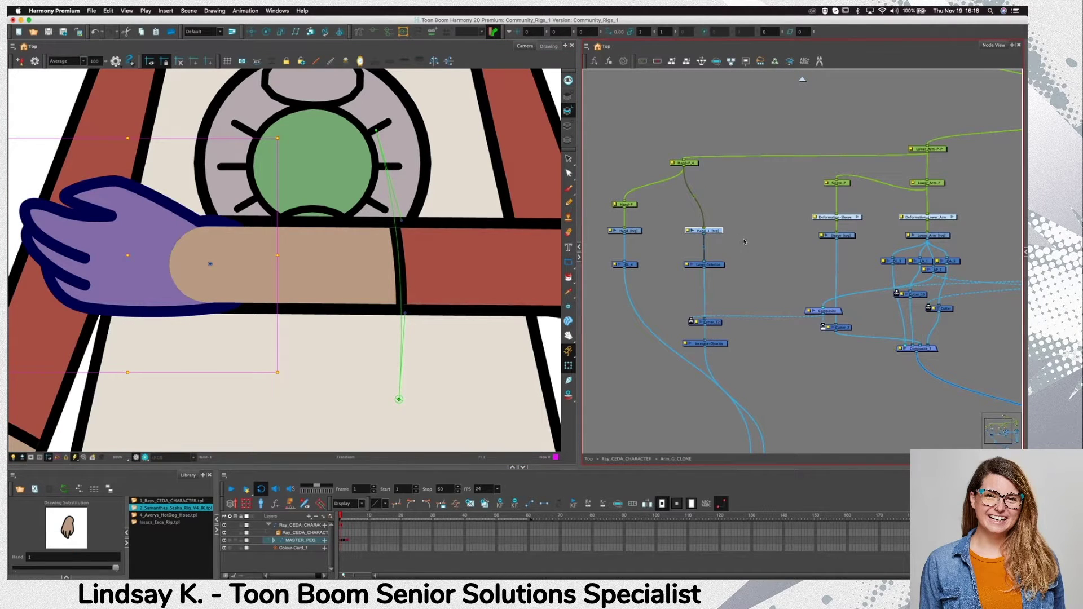
scroll(728, 240, "down", 2)
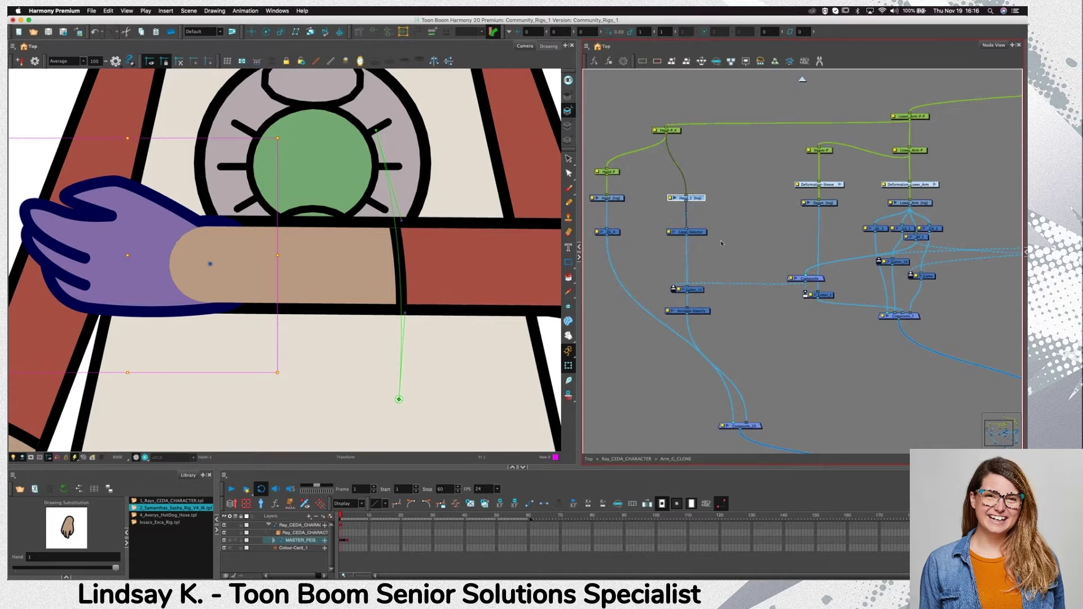
double_click(669, 233)
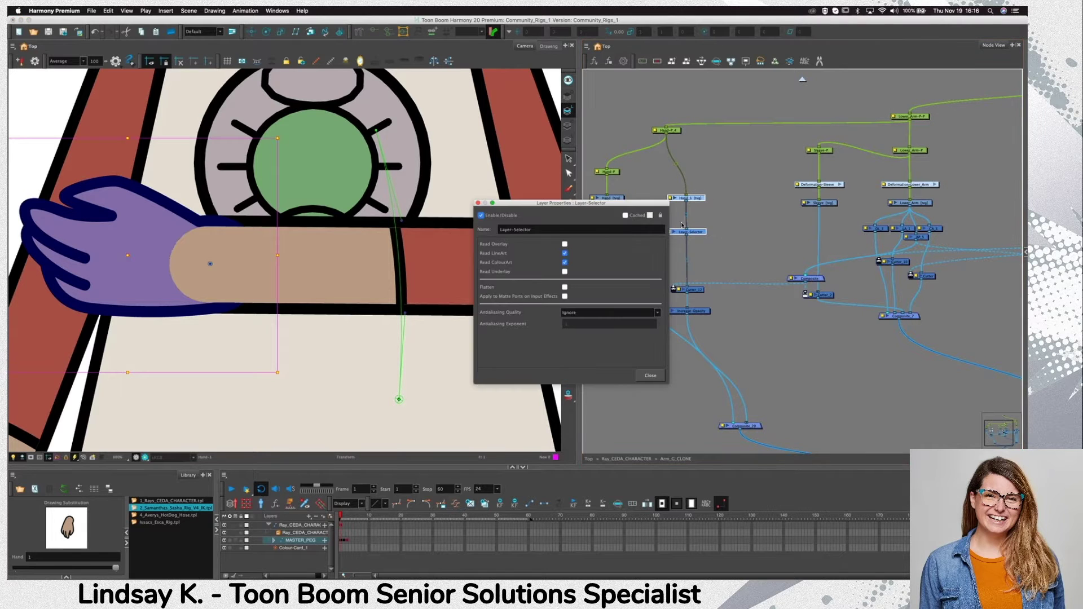
left_click(479, 202)
scroll(704, 242, "down", 2)
left_click(652, 260)
left_click(651, 260)
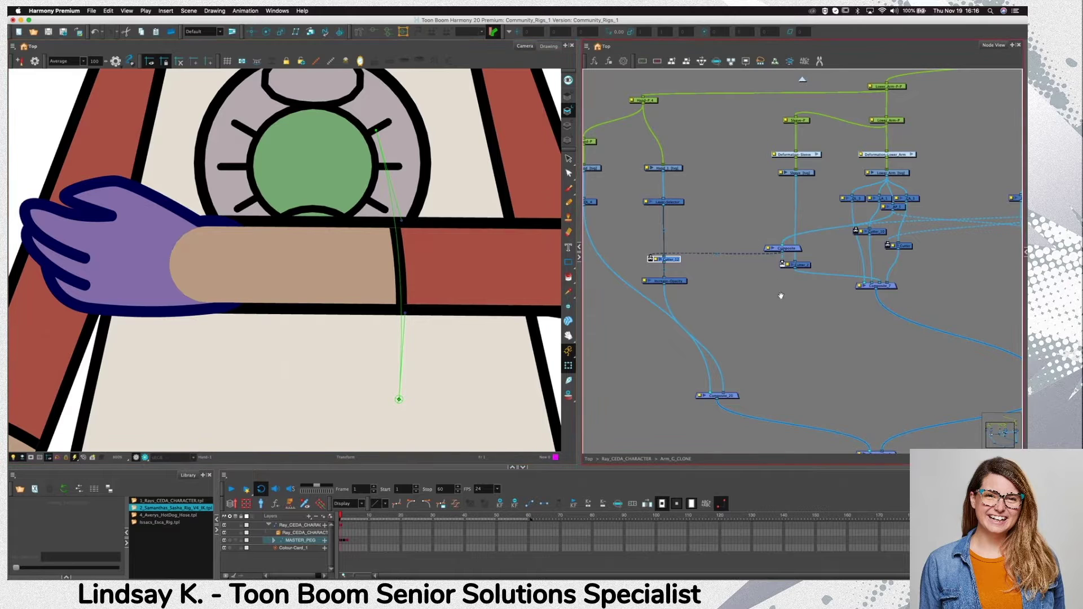
Disable the lower arm's Cutter_10, compare the wrist and elbow in render preview, and enable the cutter again
scroll(750, 222, "right", 3)
scroll(750, 221, "up", 1)
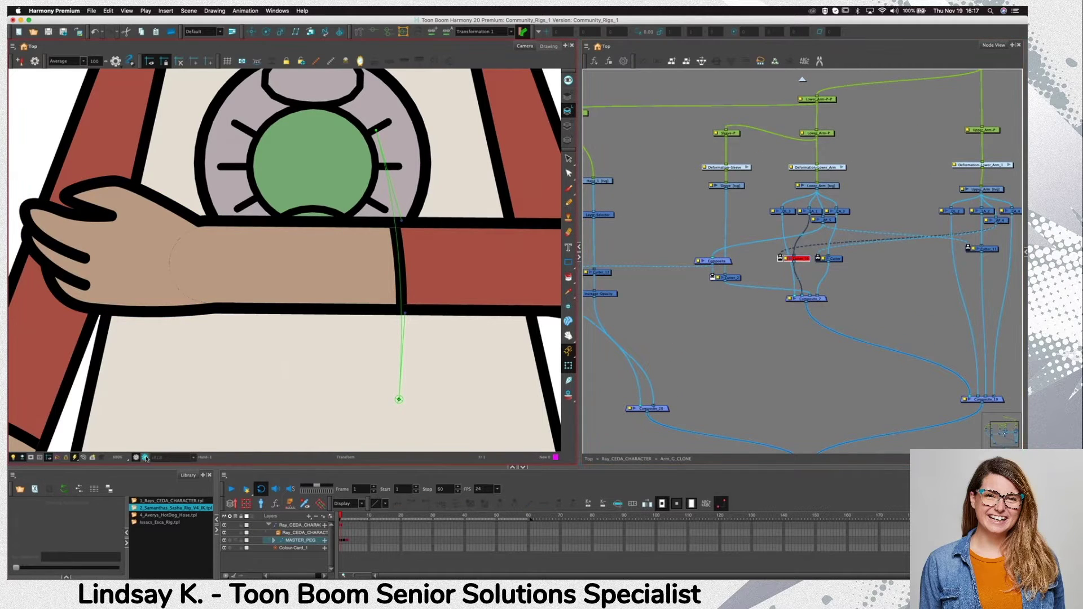
left_click(146, 457)
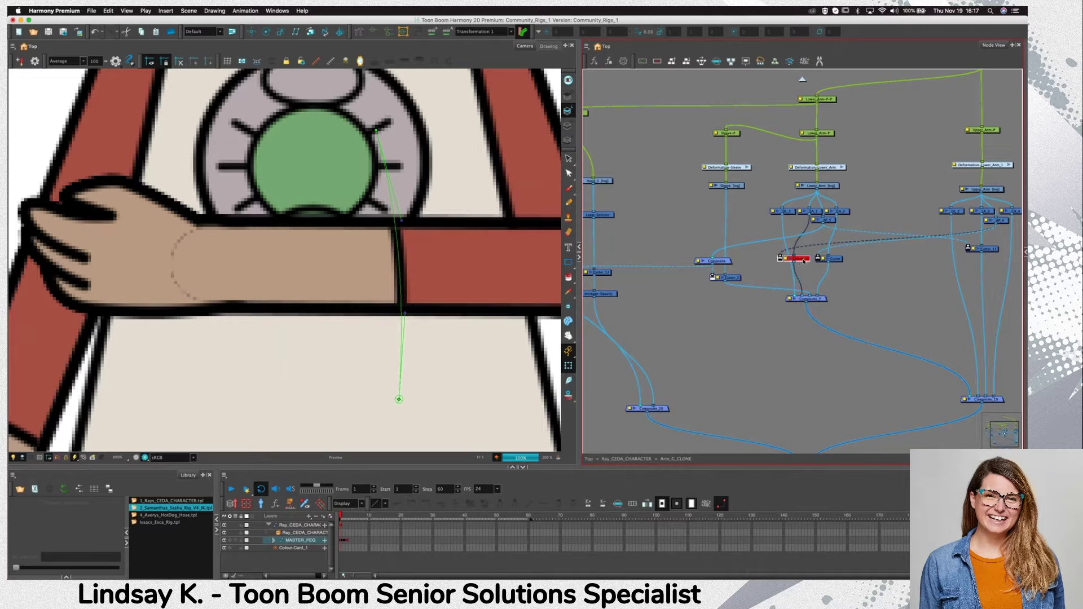
scroll(394, 372, "right", 5)
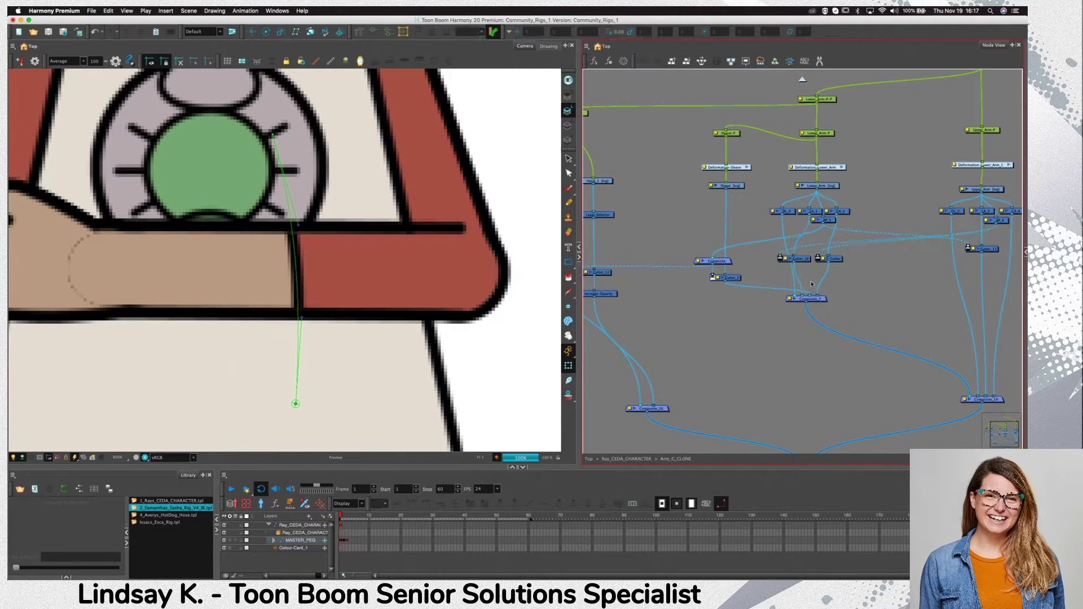
Move Composite_7 and the two lower arm cutters further down the network to make room above them
scroll(823, 282, "down", 3)
left_click_drag(818, 300, 818, 326)
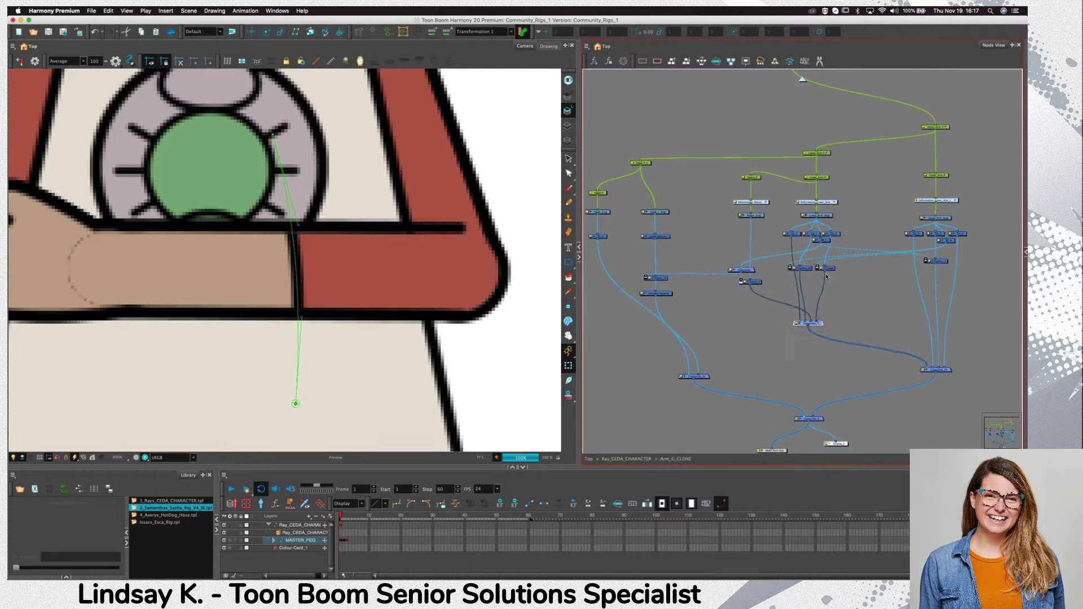
left_click_drag(832, 271, 812, 286)
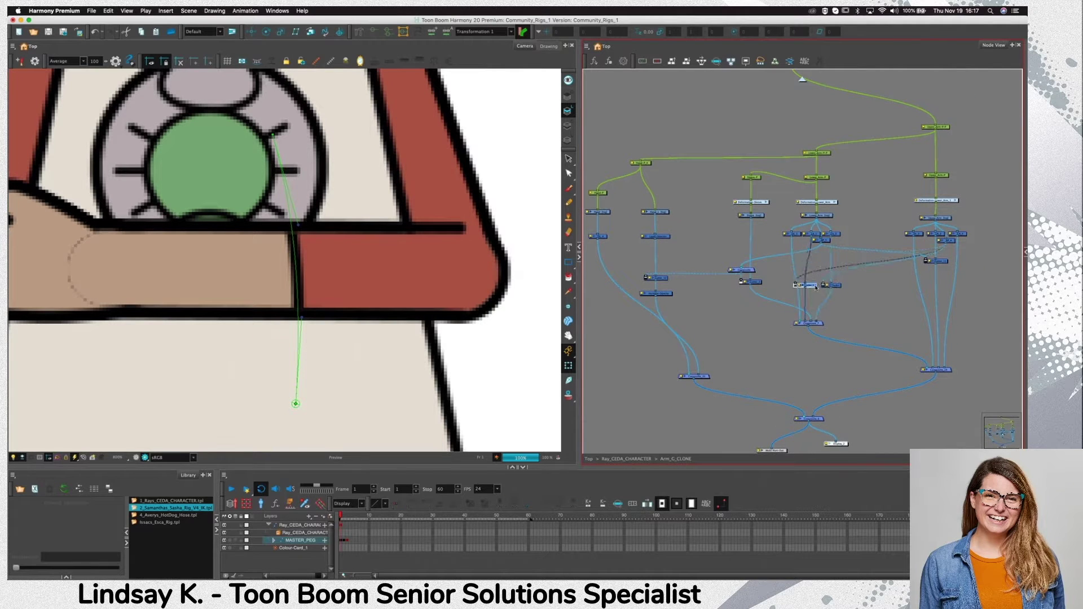
Duplicate the Composite node and insert the copy between the upper arm's AP_4 and the matte port of Cutter_10
left_click(753, 271)
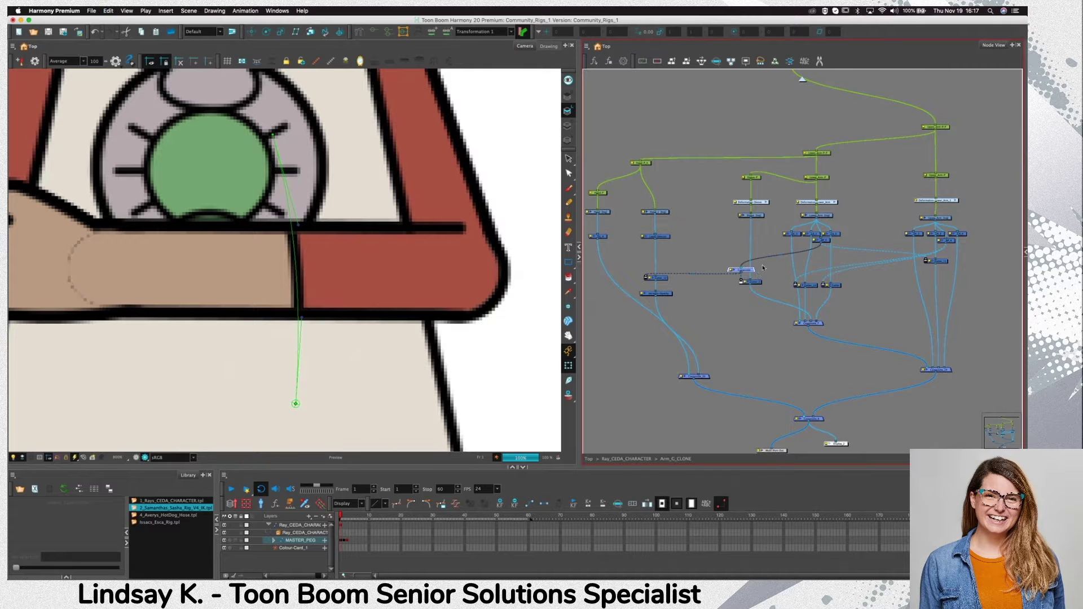
key("super+v")
left_click_drag(796, 283, 777, 265)
left_click_drag(777, 271, 803, 277)
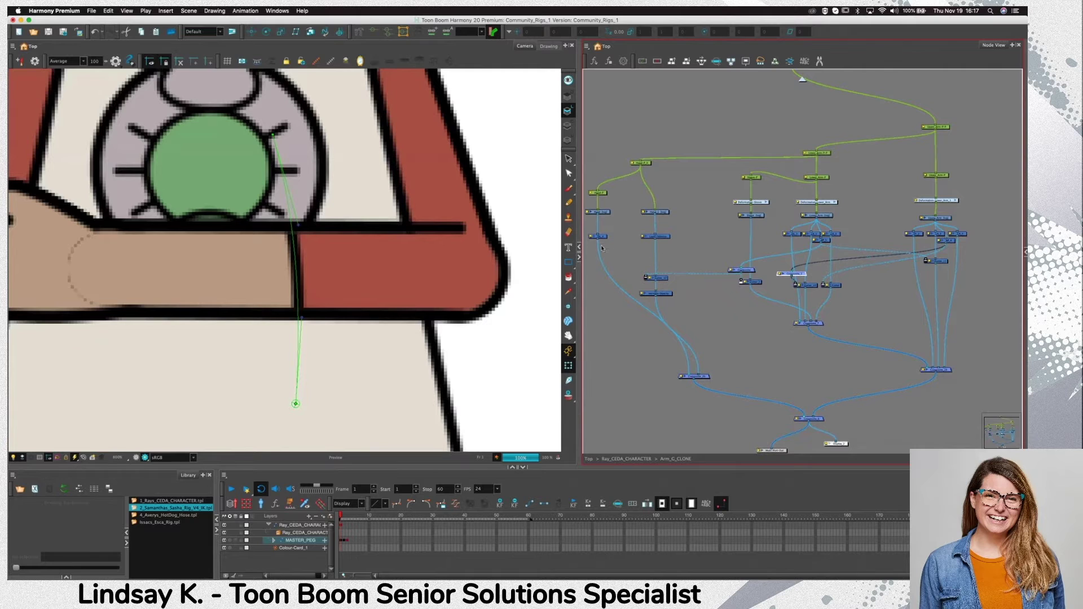
Duplicate AP_5, wire the copy from Hand_1 into the new composite, and check the wrist line and Cutter_10
left_click(820, 240)
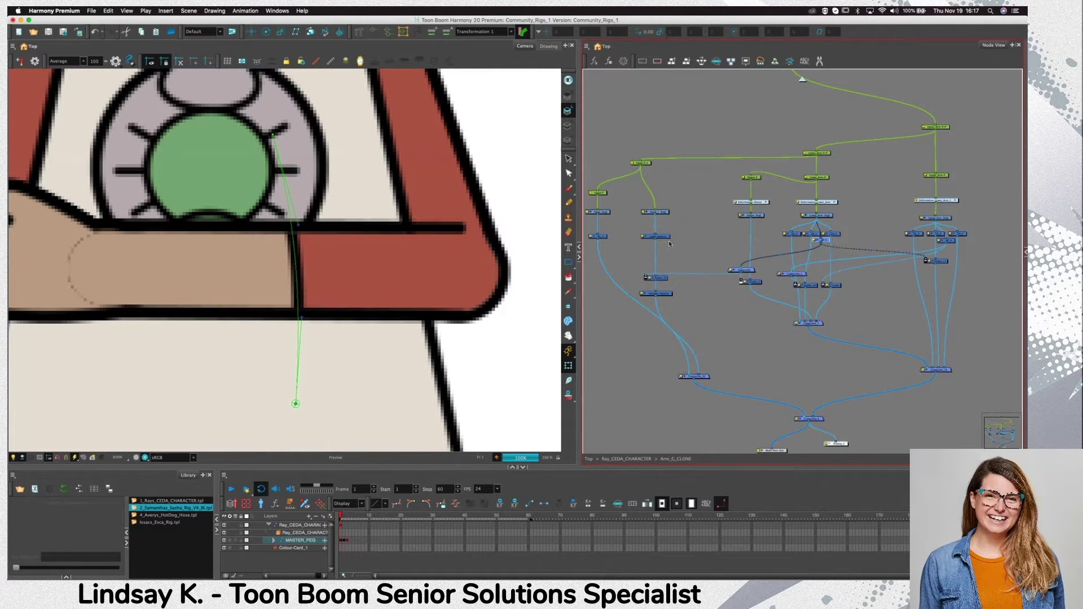
key("super+v")
left_click_drag(682, 244, 782, 273)
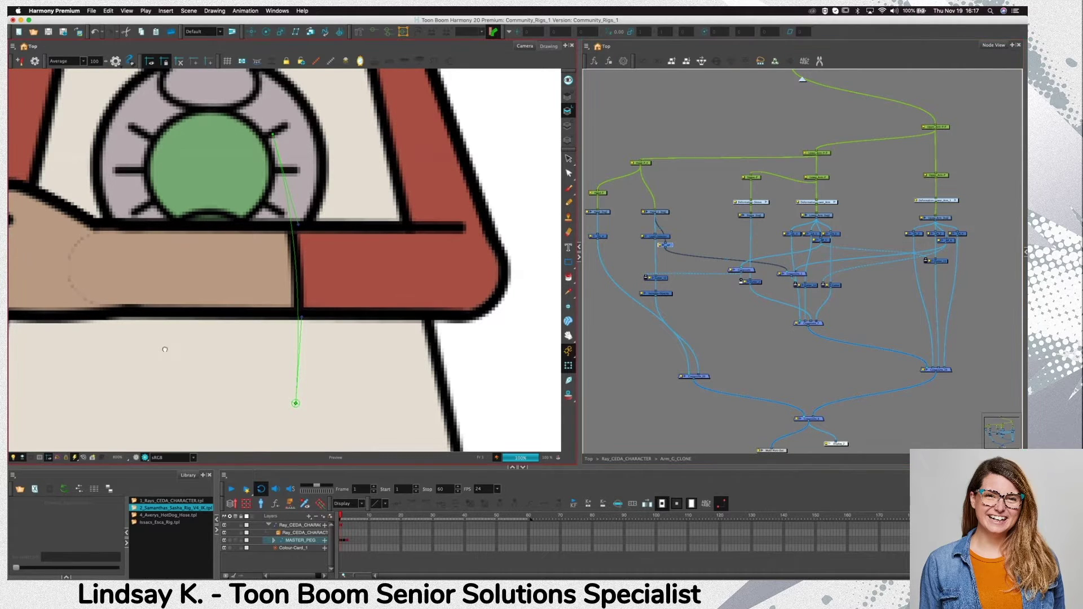
left_click_drag(165, 349, 188, 339)
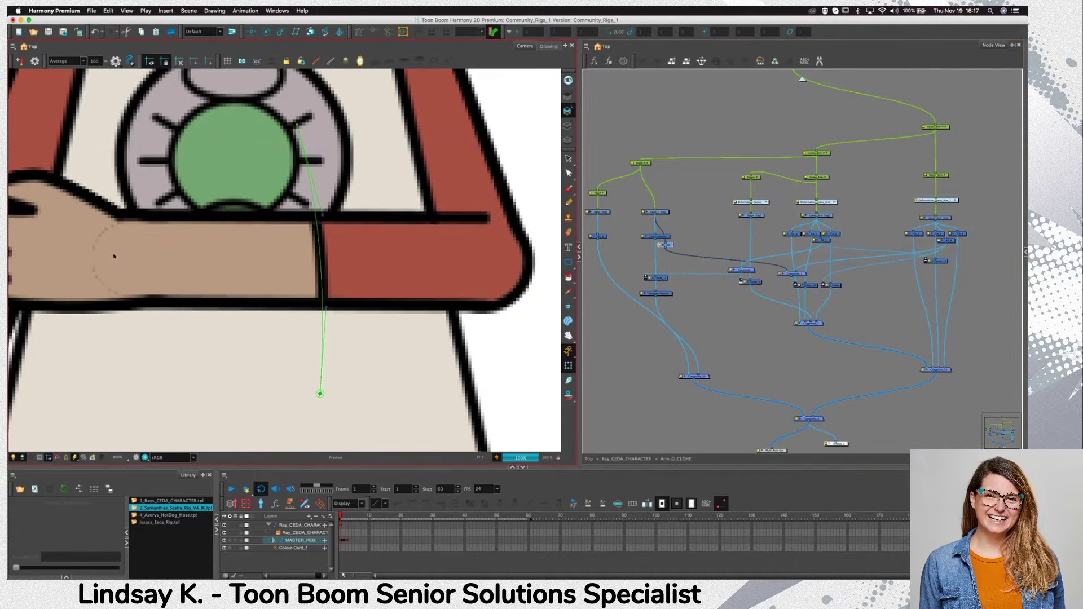
left_click(812, 285)
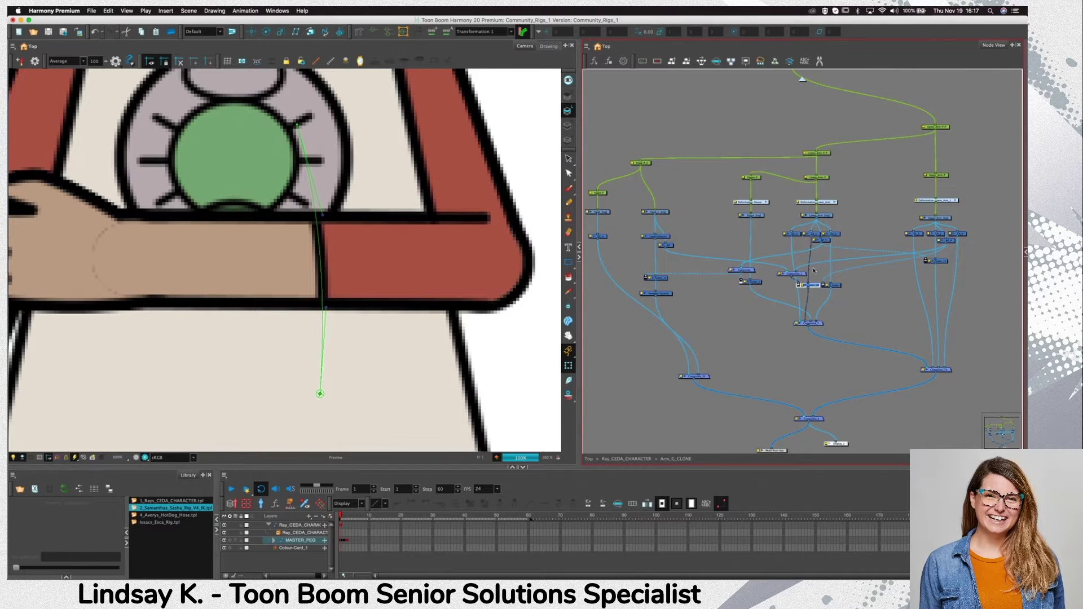
Toggle the lower arm's Cutter_10 and the node below the hand's cutter off and on, comparing the wrist line
key("d")
key("d")
left_click(668, 295)
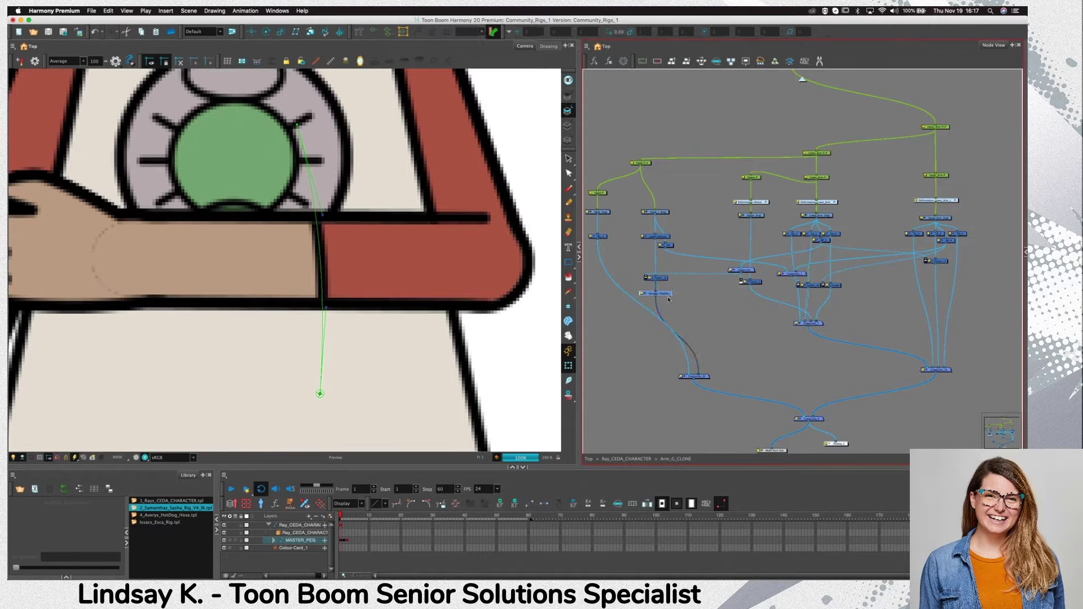
key("d")
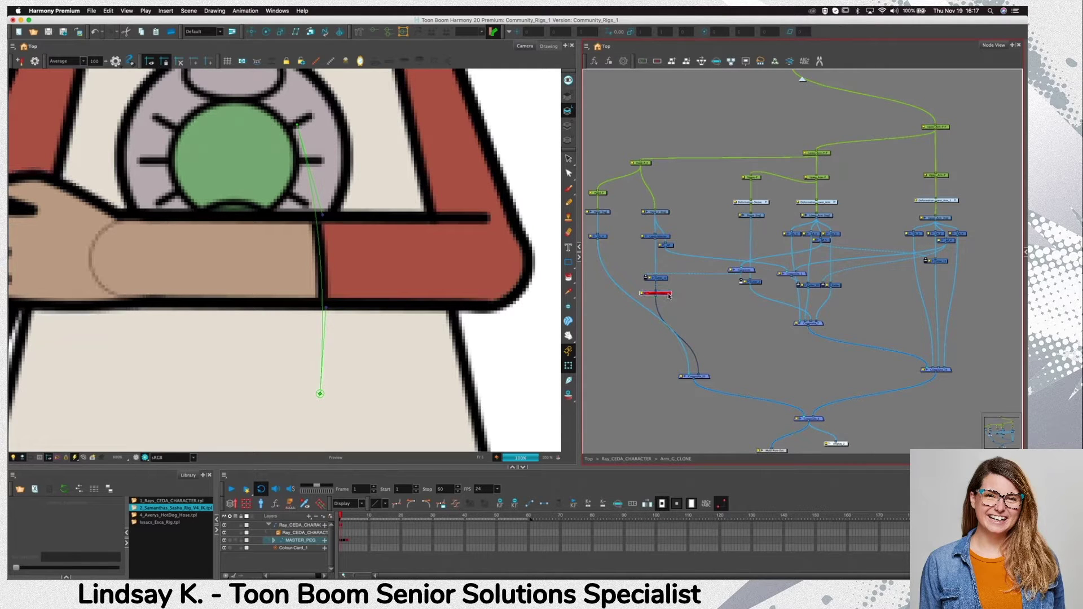
key("d")
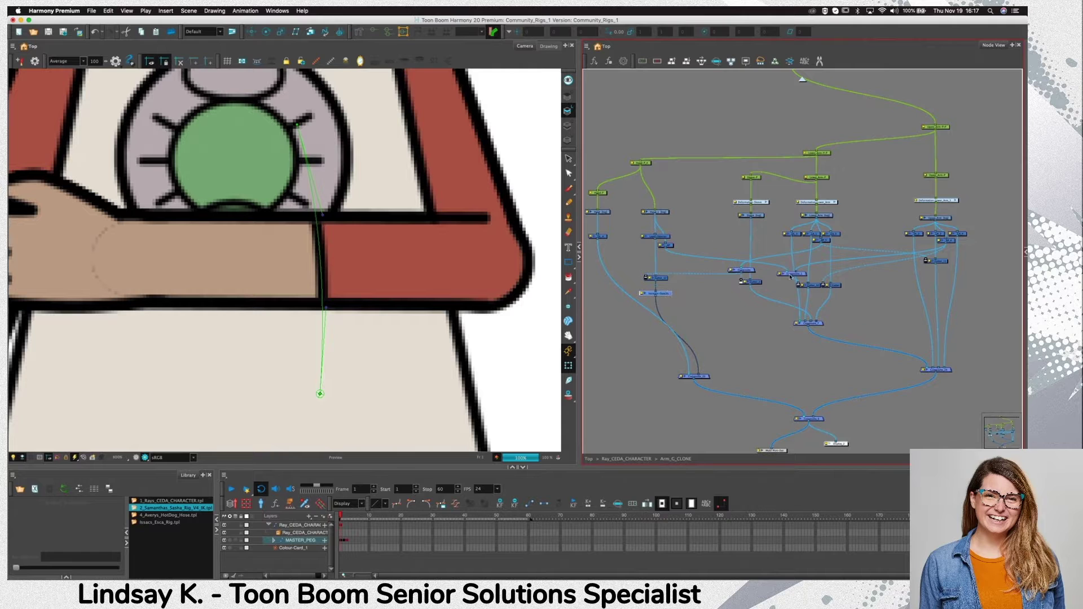
Spread out the lower arm's composite and the cutters above it by moving them further down the network
left_click_drag(779, 297, 773, 296)
left_click_drag(813, 324, 809, 341)
left_click_drag(790, 295, 747, 290)
left_click(839, 300)
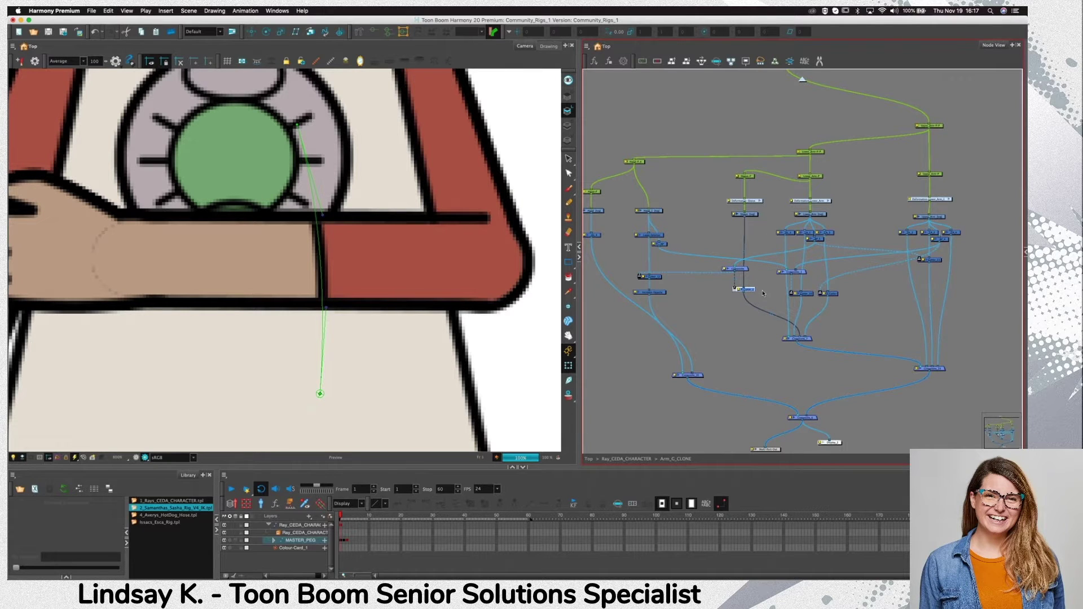
Disable and re-enable the sleeve's cutter and the hand's cutter to compare the joints, and check the lower arm's two cutters
key("d")
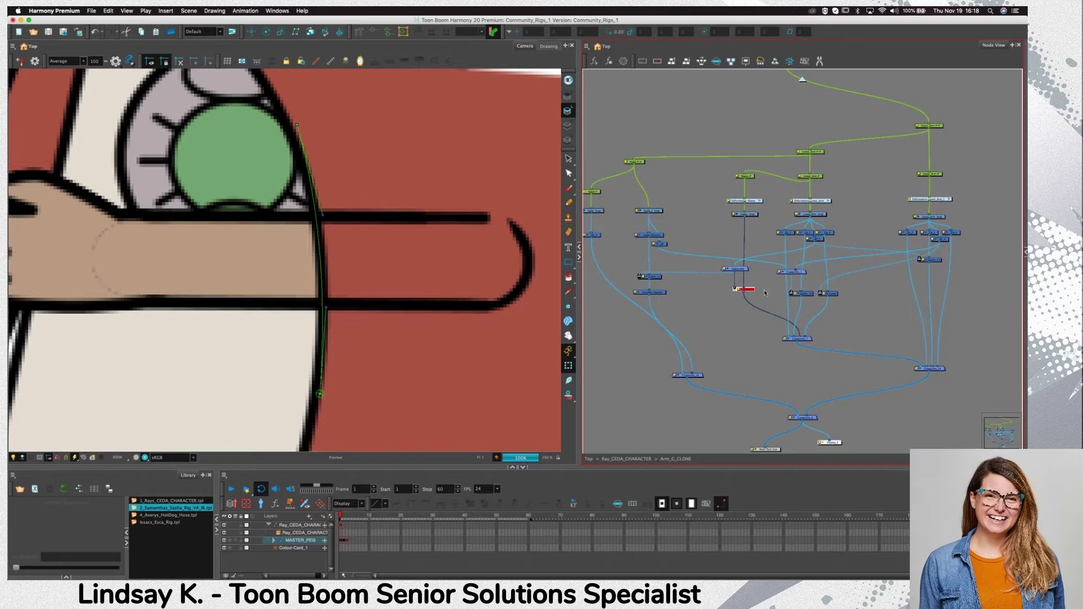
key("d")
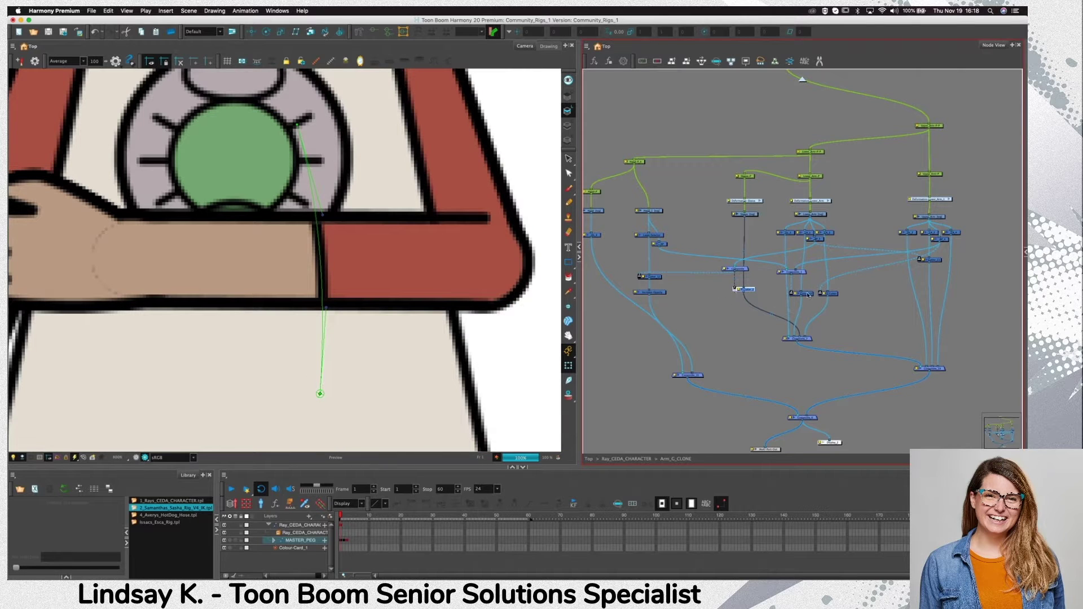
left_click(810, 293)
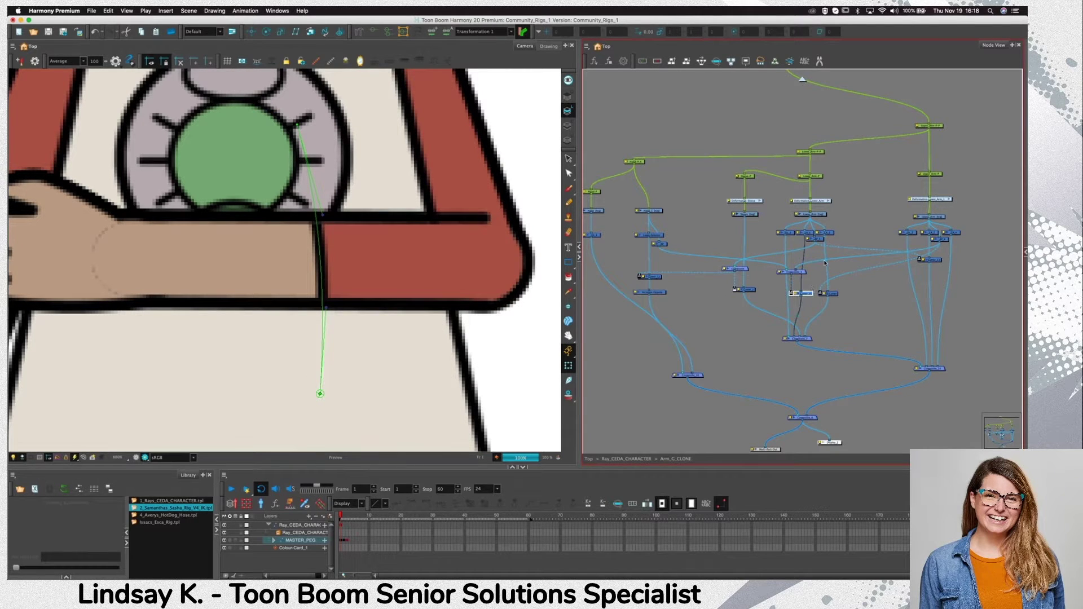
left_click(834, 295)
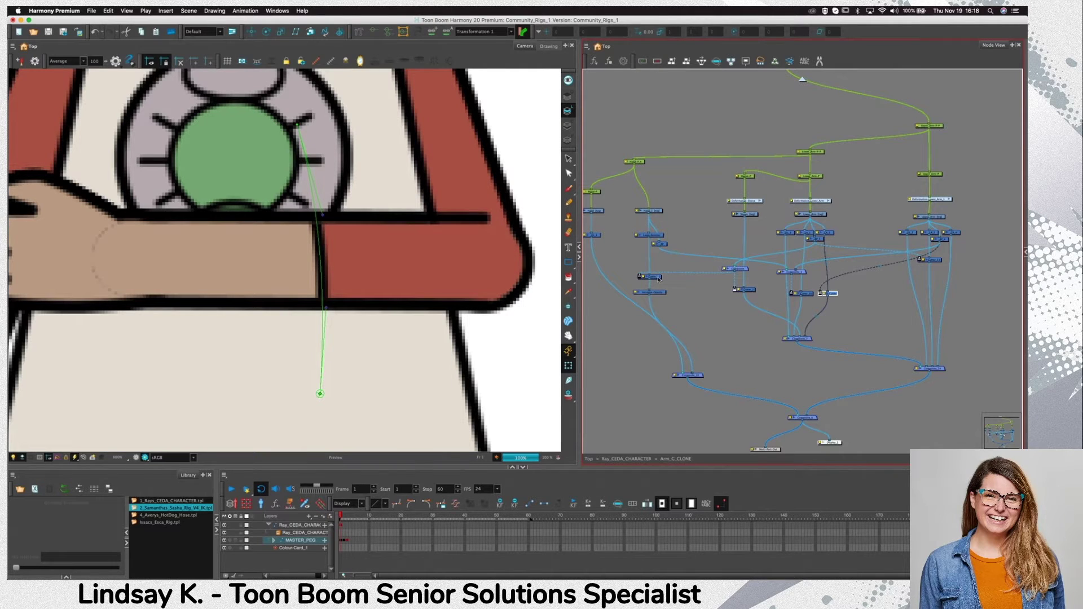
left_click(658, 277)
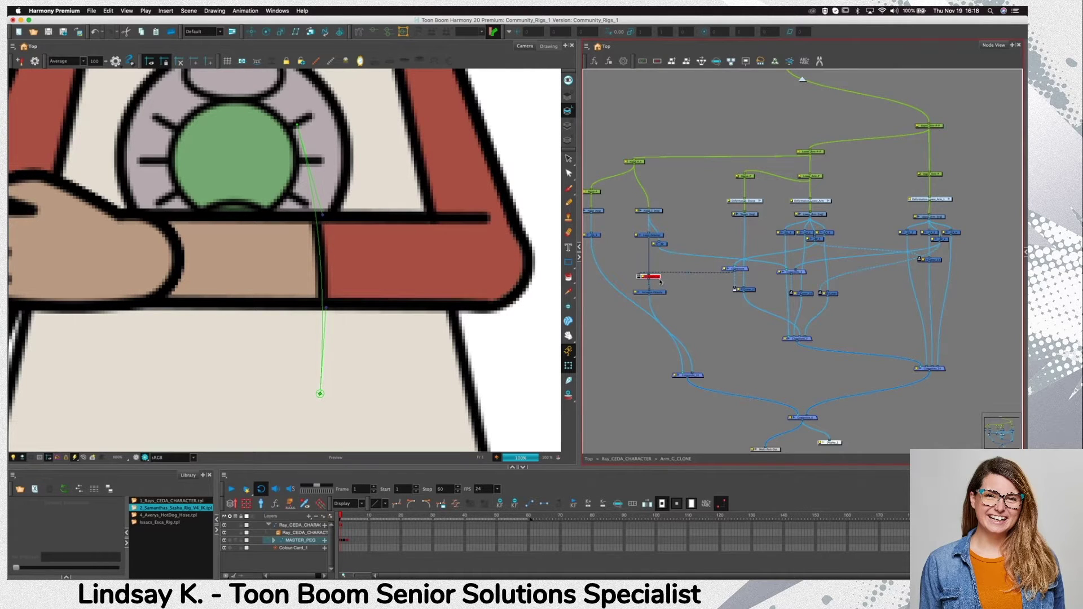
left_click(648, 277)
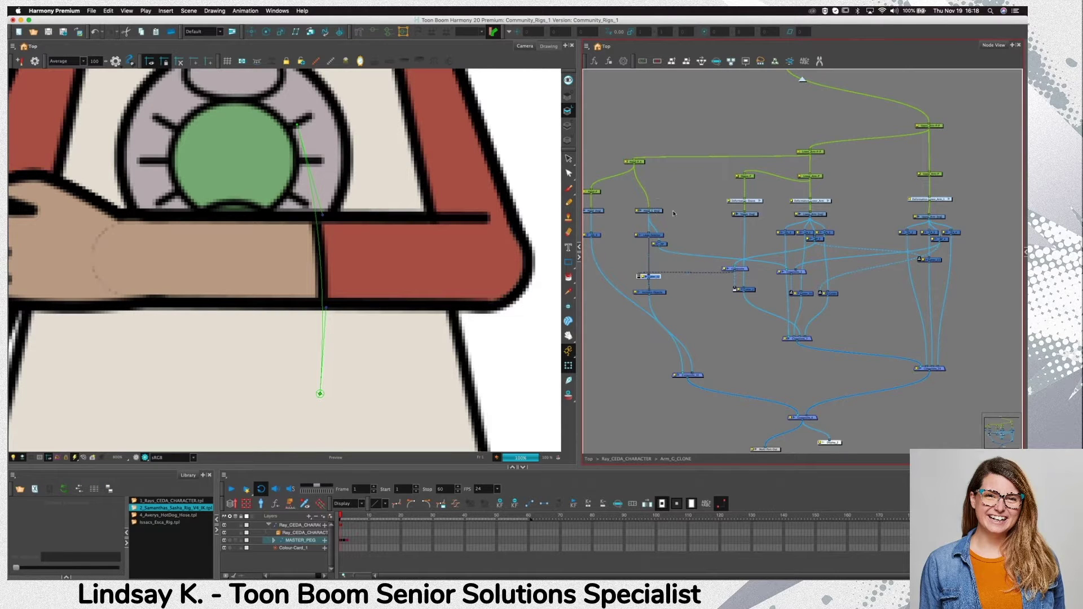
Examine the hand's Layer Selector and the lower arm's three separate art layer nodes
left_click(650, 236)
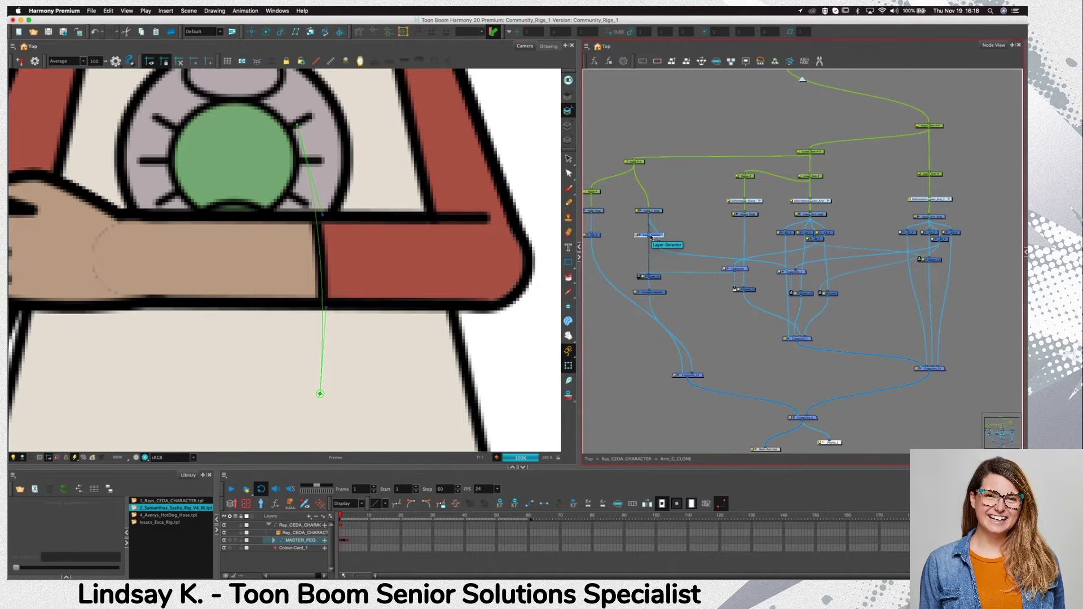
left_click(790, 233)
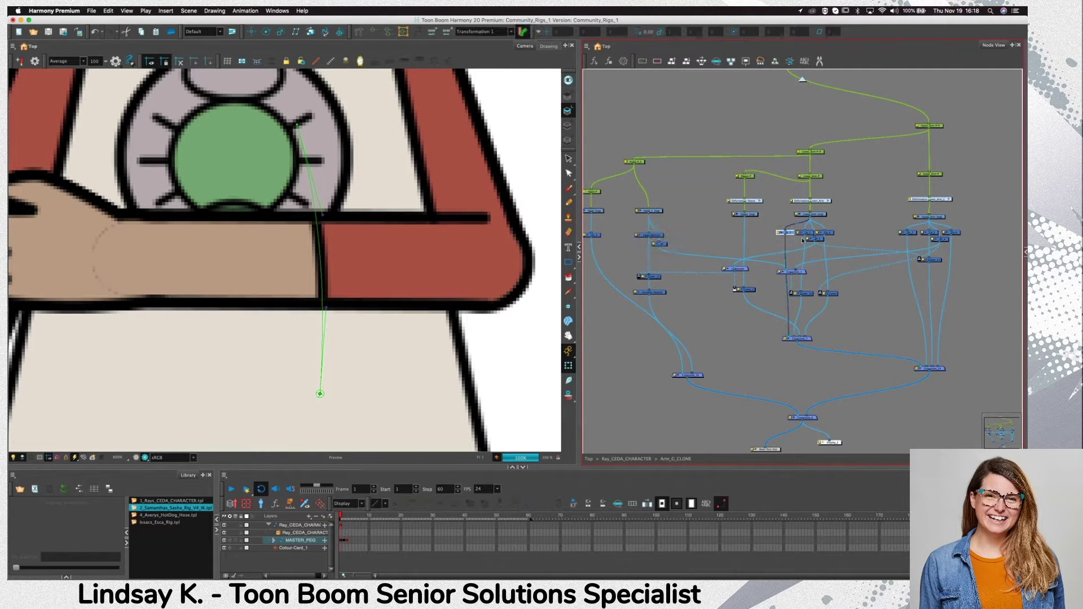
left_click(808, 234)
left_click(833, 234)
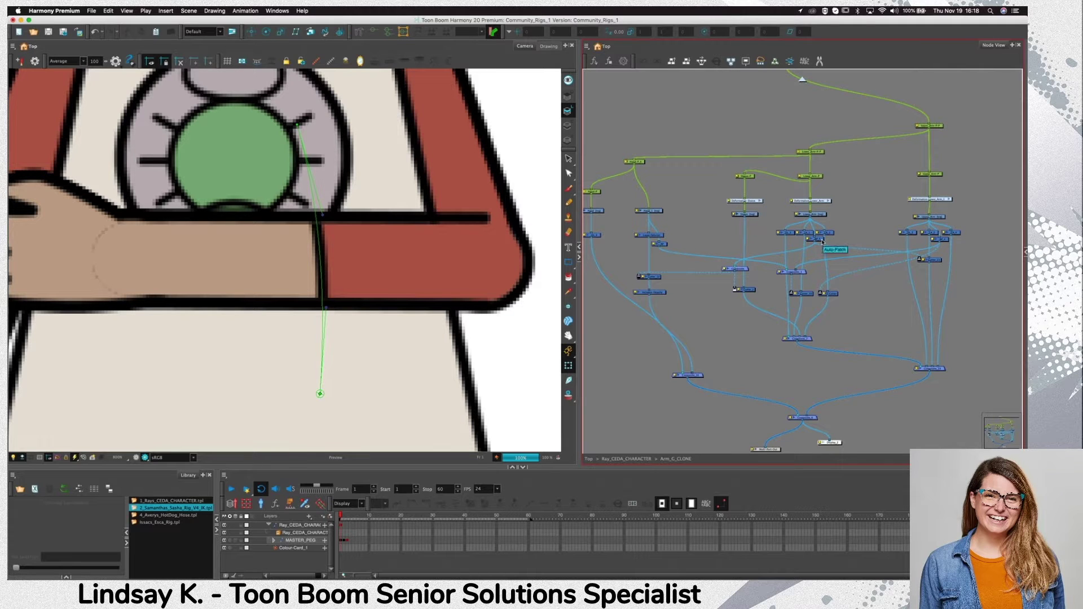
Copy two of the lower arm's art layer nodes, paste them beside the hand, and wire one between the hand drawing and its cutter
left_click(661, 236)
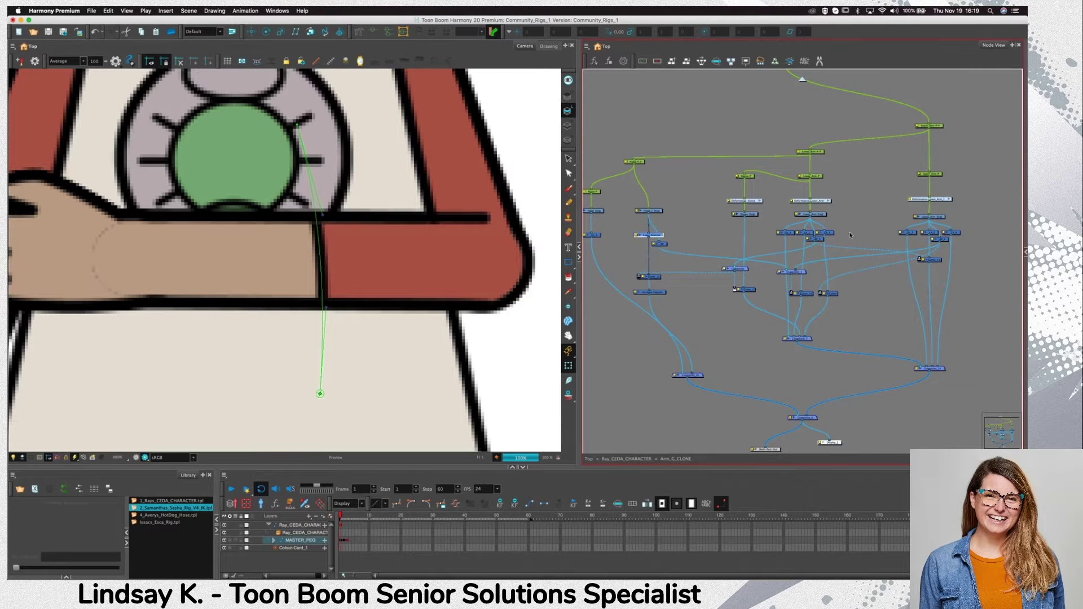
left_click_drag(850, 235, 808, 225)
key("super+c")
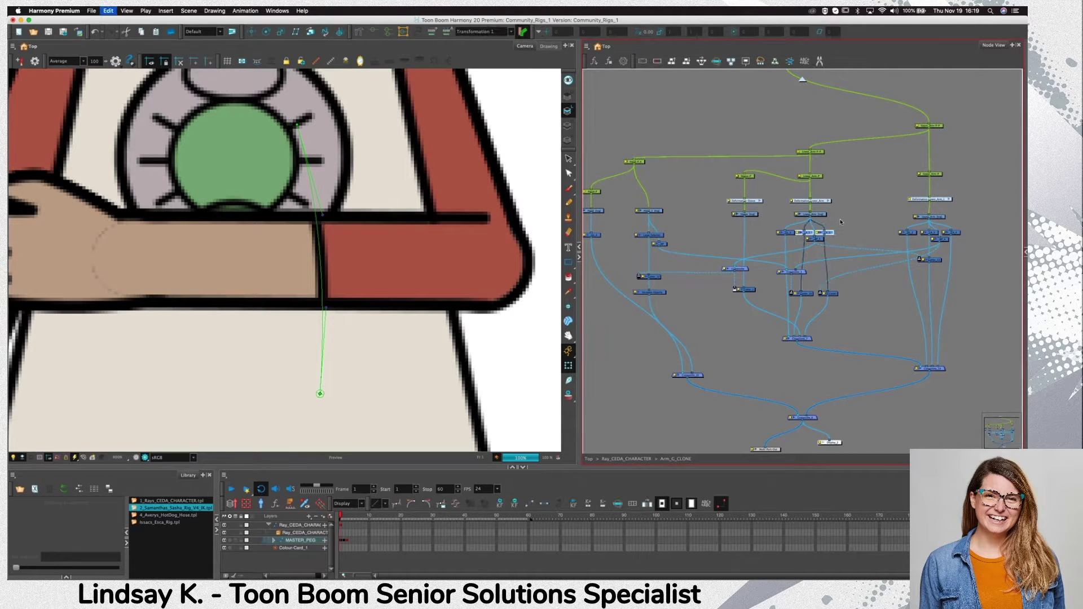
key("super+v")
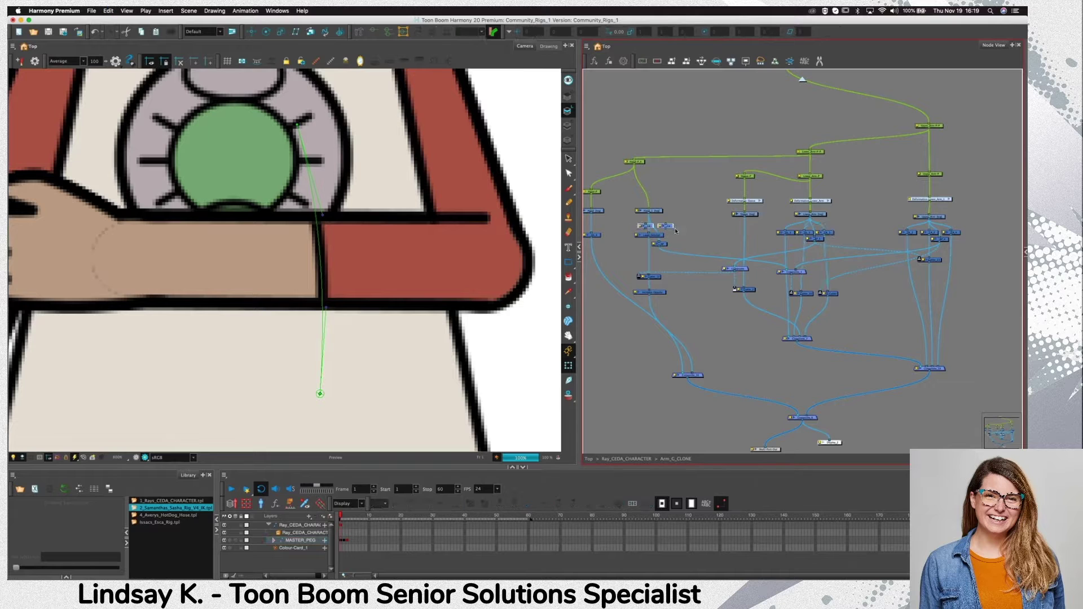
left_click(686, 237)
mouse_move(648, 232)
left_mouse_down()
mouse_move(645, 224)
mouse_move(638, 244)
mouse_move(651, 277)
left_mouse_up()
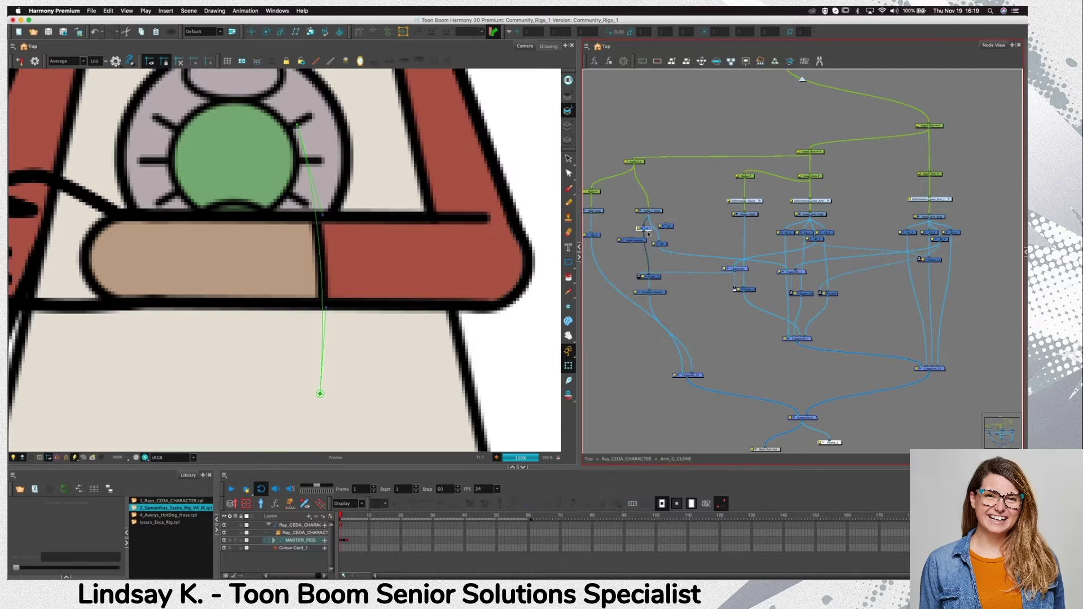
Set the hand's old Layer Selector aside and wire the second pasted art layer node from the hand drawing into the hand's composite
left_click_drag(645, 230, 640, 237)
left_click_drag(625, 254, 610, 116)
left_click(644, 236)
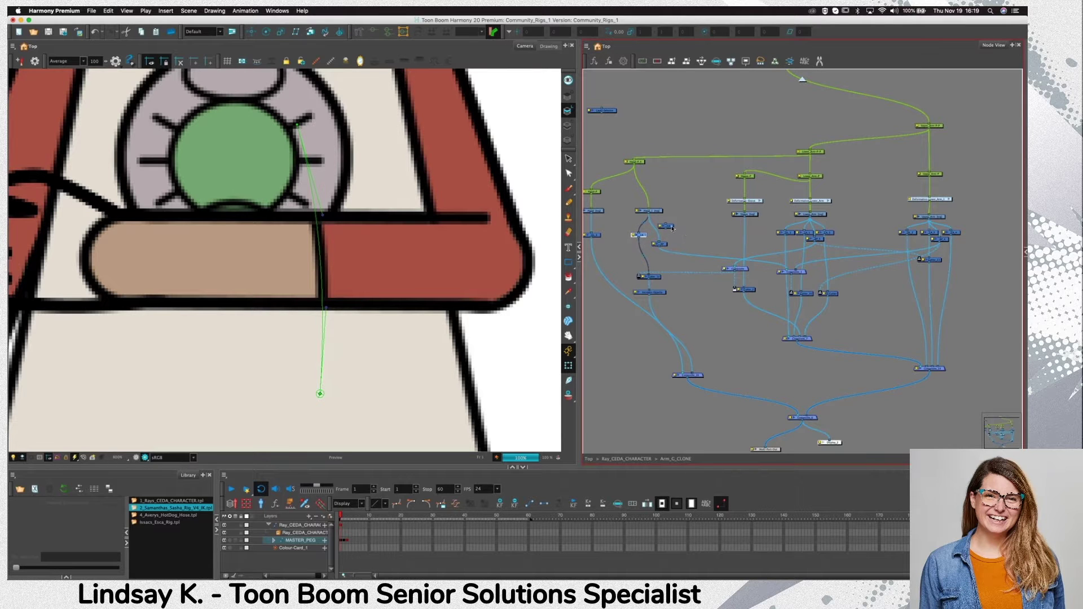
left_click_drag(667, 226, 698, 375)
scroll(308, 386, "down", 6)
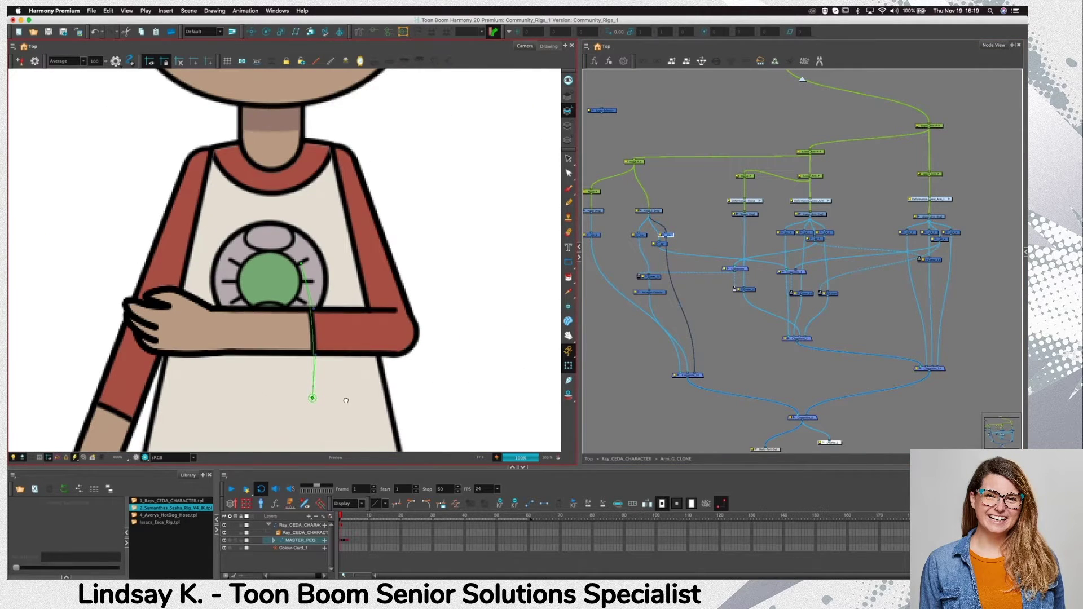
Reset the transformations on the hand's and lower arm's parent pegs to return the arm to its straight rest pose
scroll(345, 401, "down", 1)
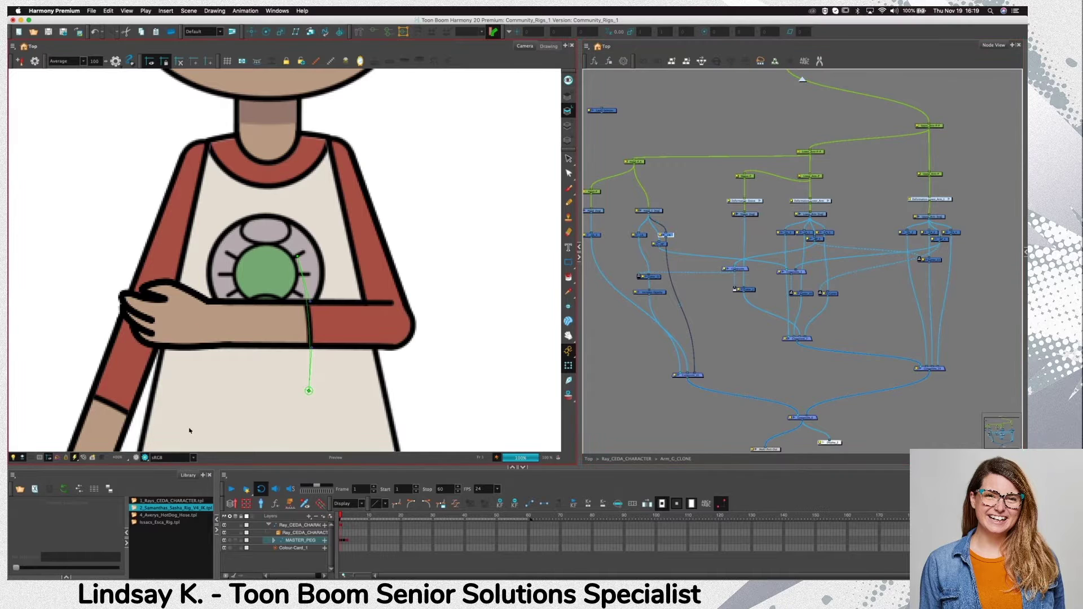
key("shift+t")
left_click(178, 335)
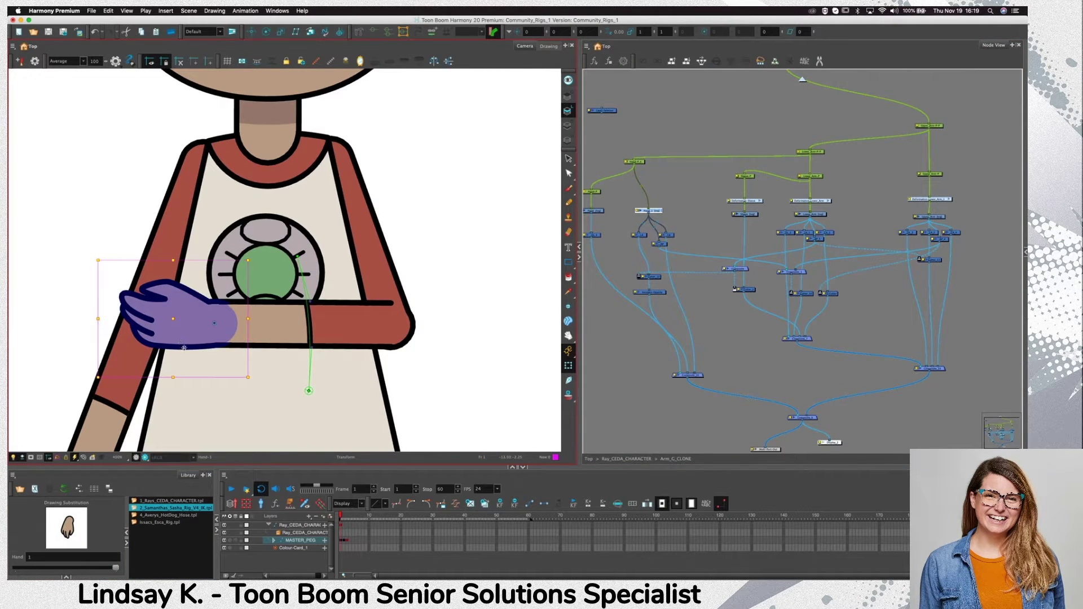
key("alt+Down")
key("alt+Up")
key("alt+Down")
left_click(274, 328)
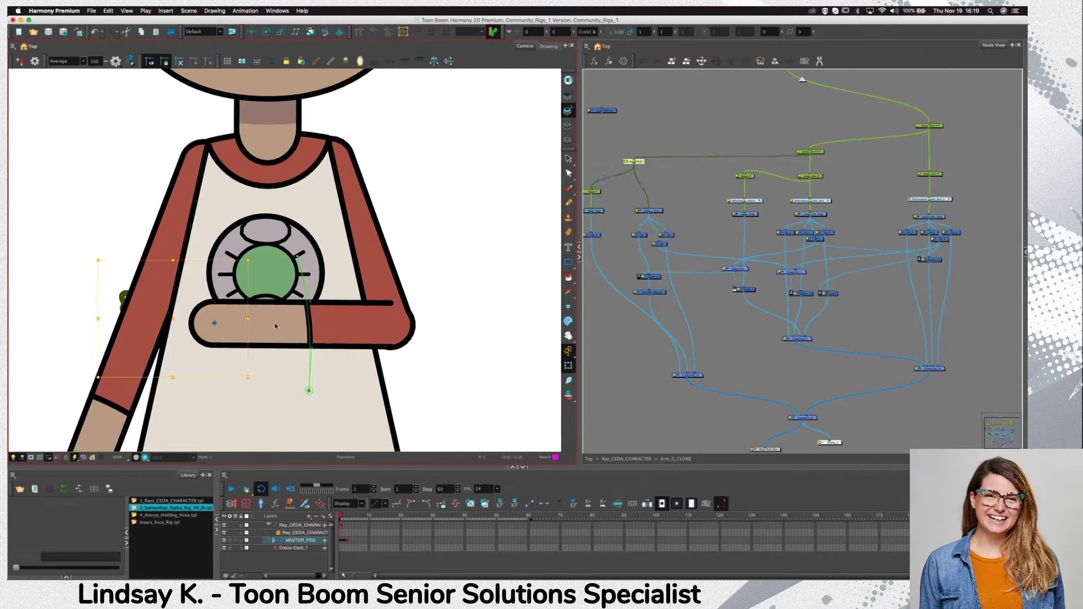
key("shift+r")
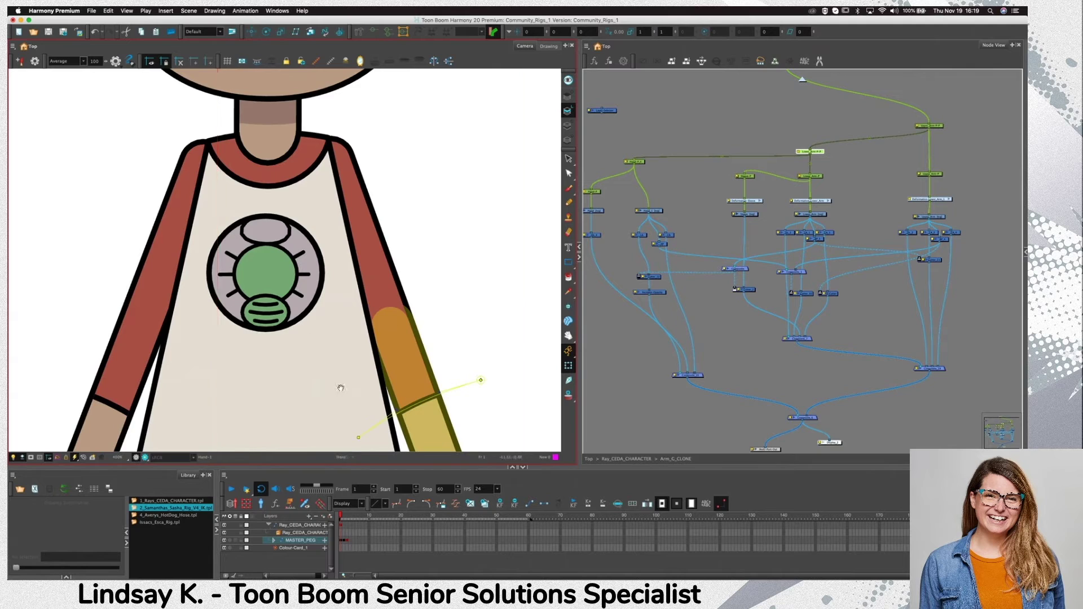
left_click_drag(484, 442, 356, 227)
left_click(376, 278)
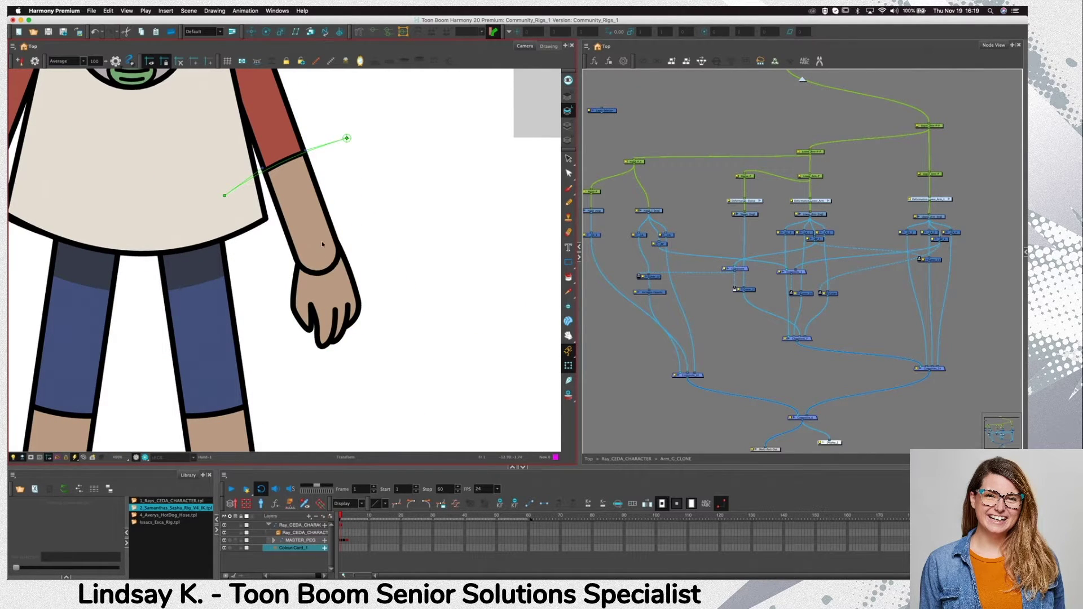
Examine the hand drawing's line art and colour art layers at the wrist
left_click(678, 258)
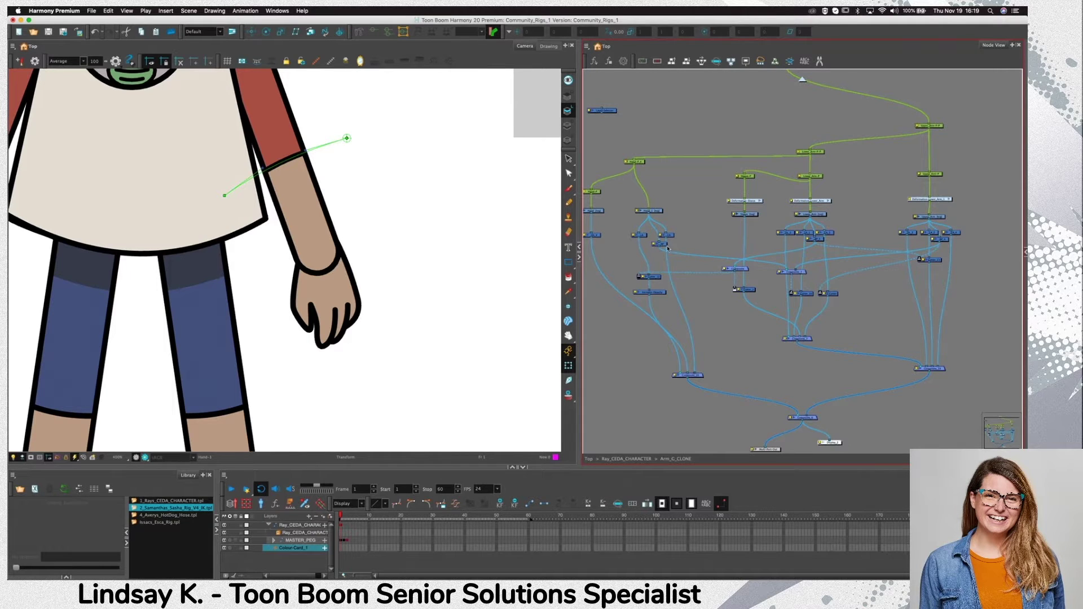
left_click(654, 211)
key("alt+s")
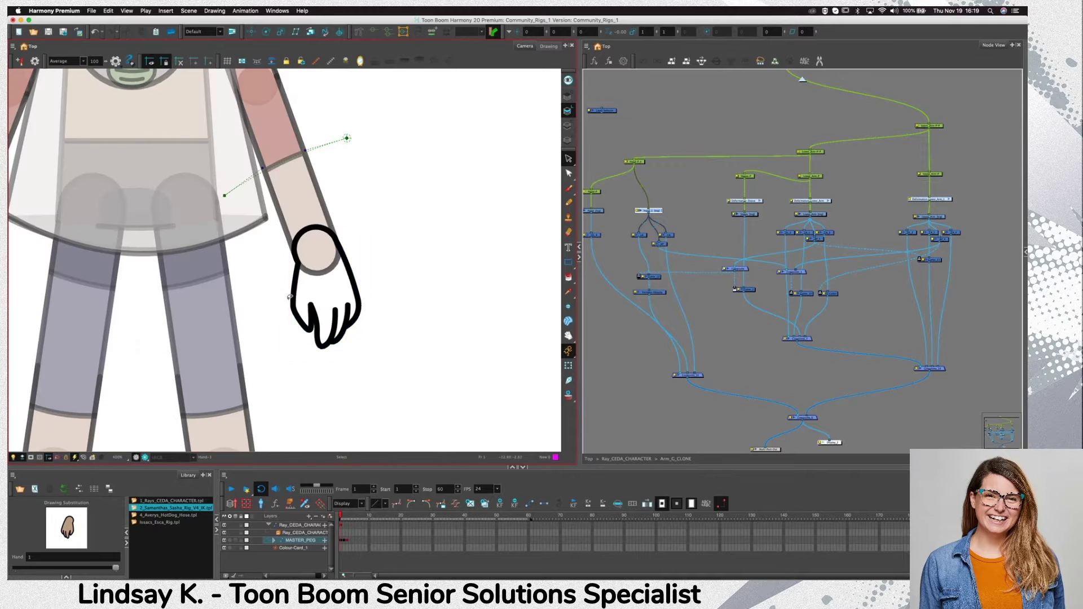
left_click(568, 125)
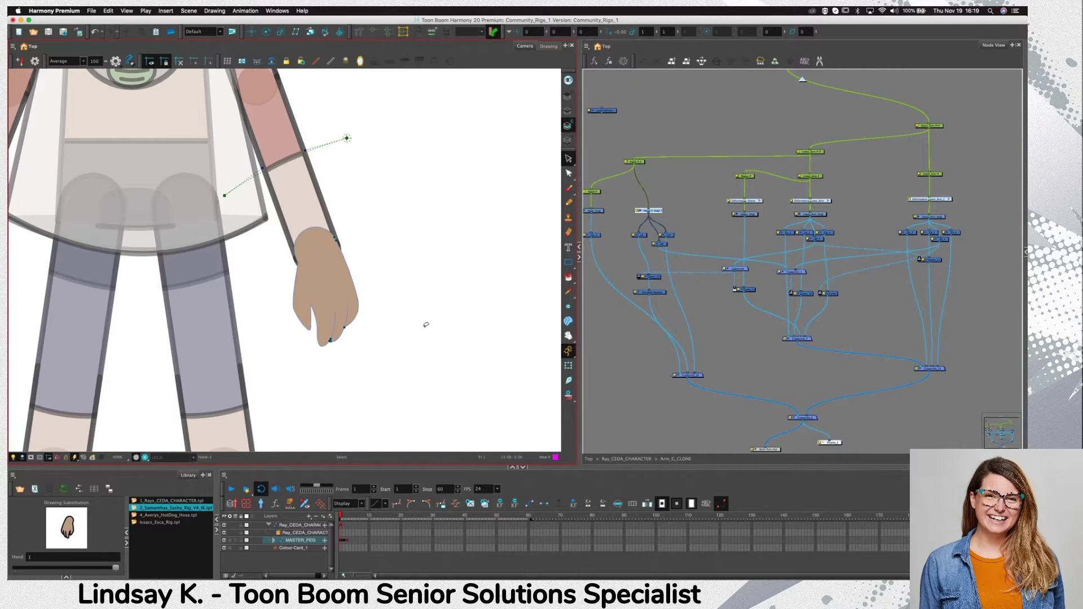
key("shift+t")
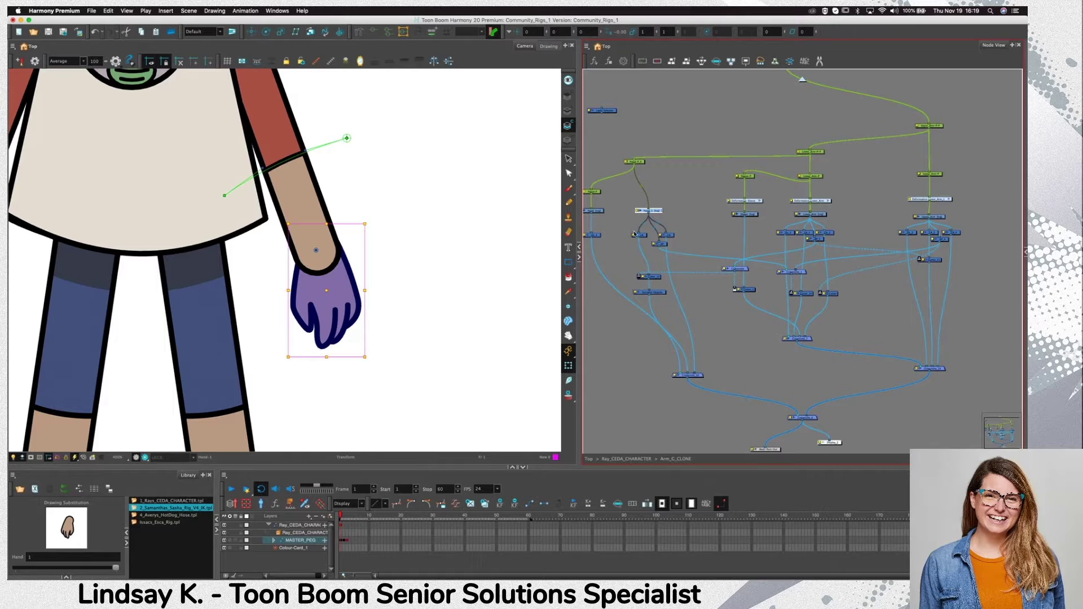
Delete the curved wrist line from the lower arm drawing's line art layer
left_click(311, 213)
key("alt+s")
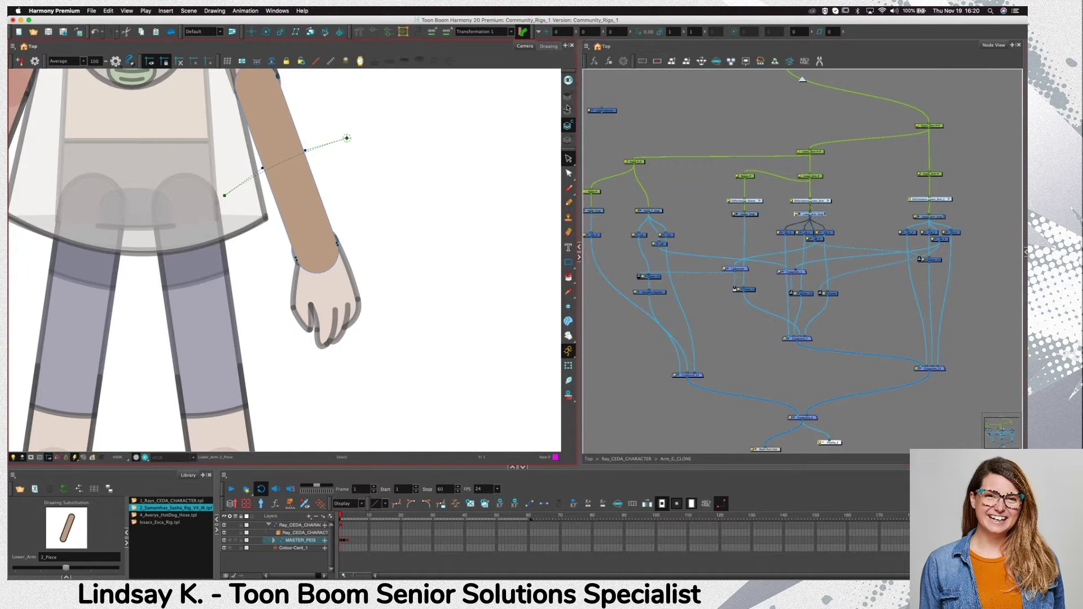
left_click(567, 97)
left_click_drag(372, 225, 384, 305)
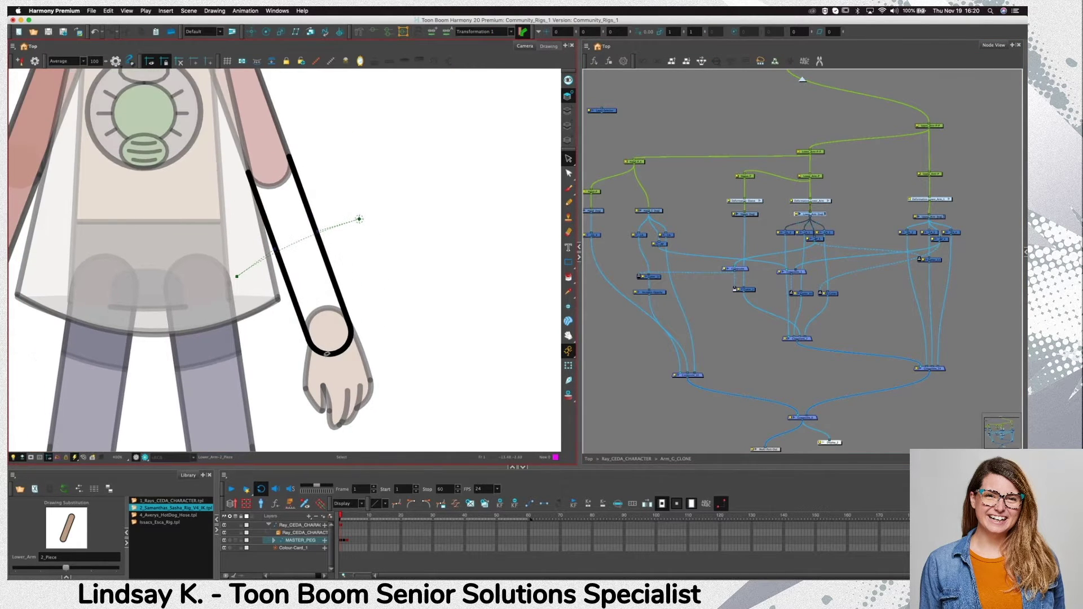
left_click(324, 354)
key("Escape")
key("shift+t")
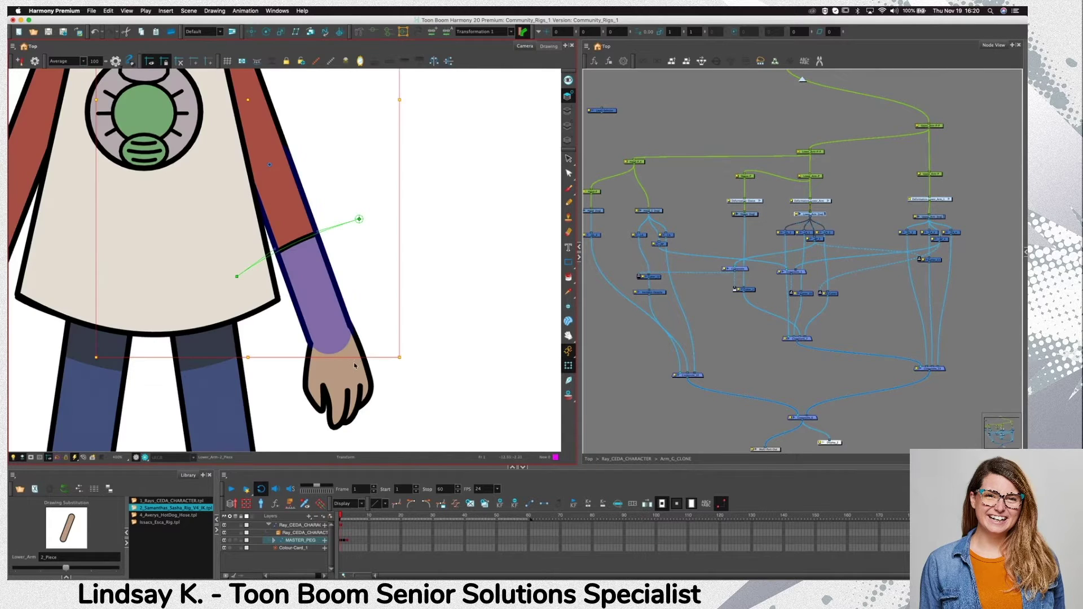
left_click(692, 227)
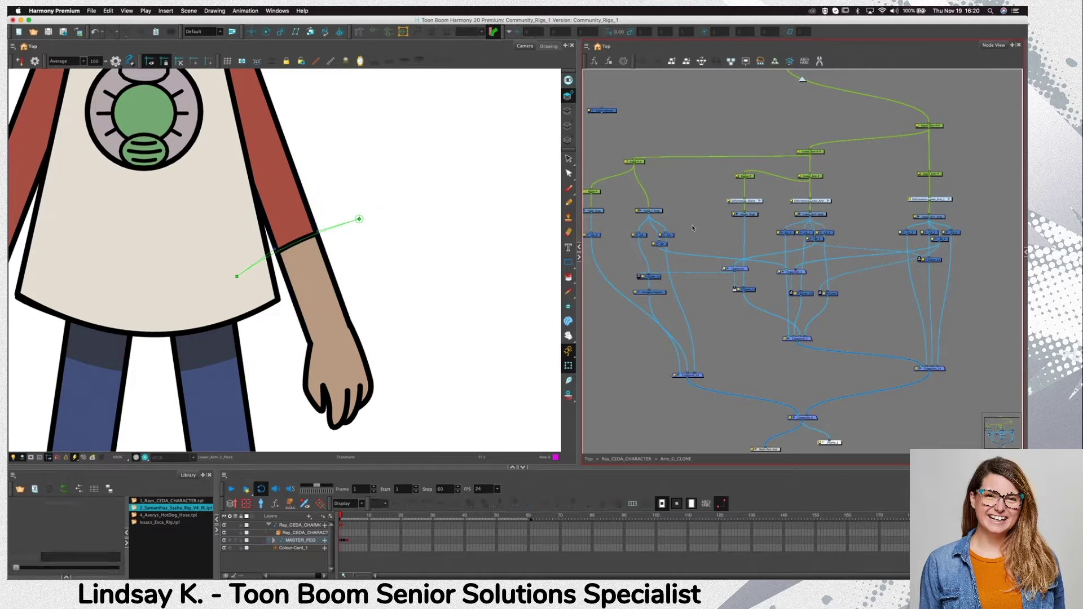
Delete the unconnected old Layer Selector node set aside from the arm's node network
left_click(359, 386)
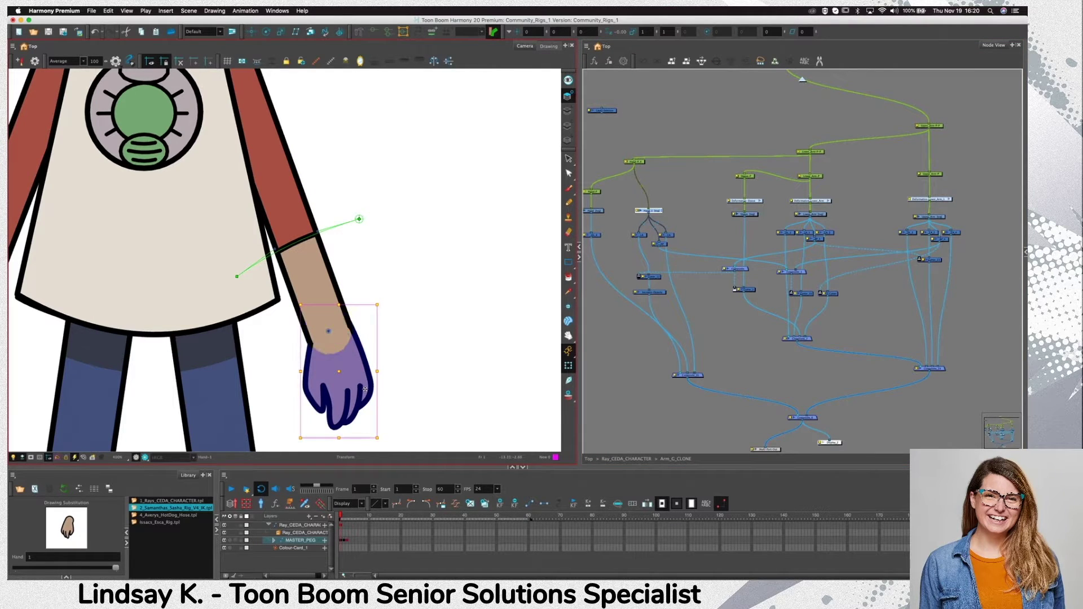
key("b")
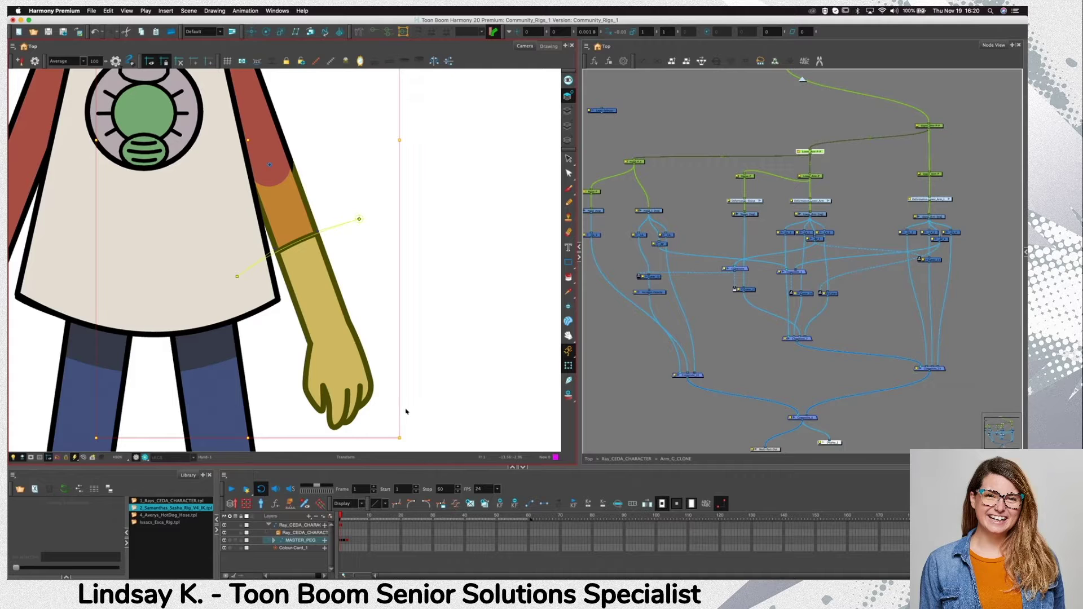
scroll(440, 358, "down", 1)
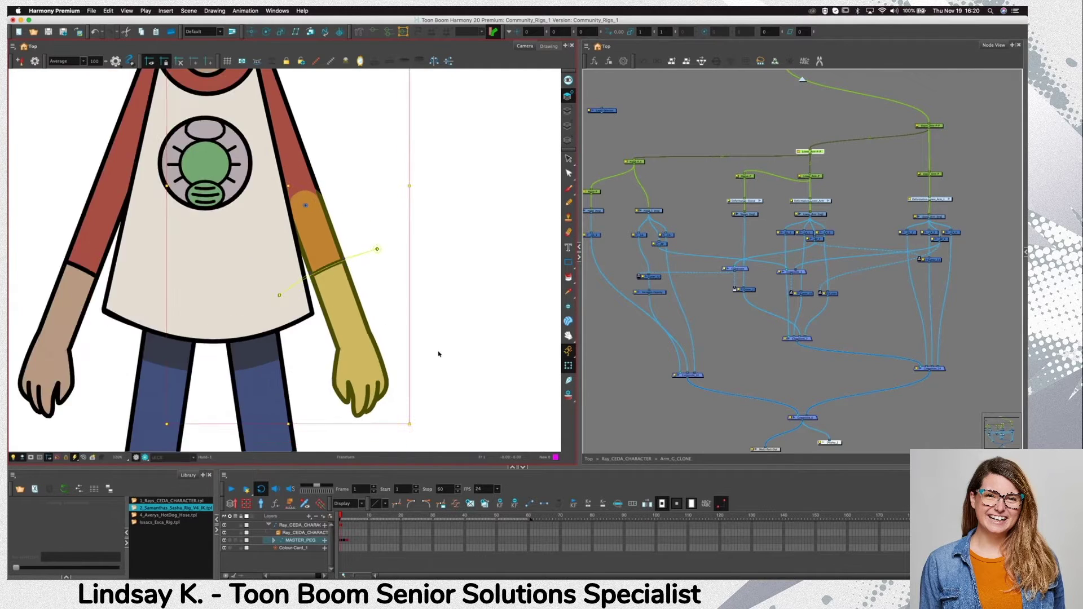
scroll(439, 354, "down", 2)
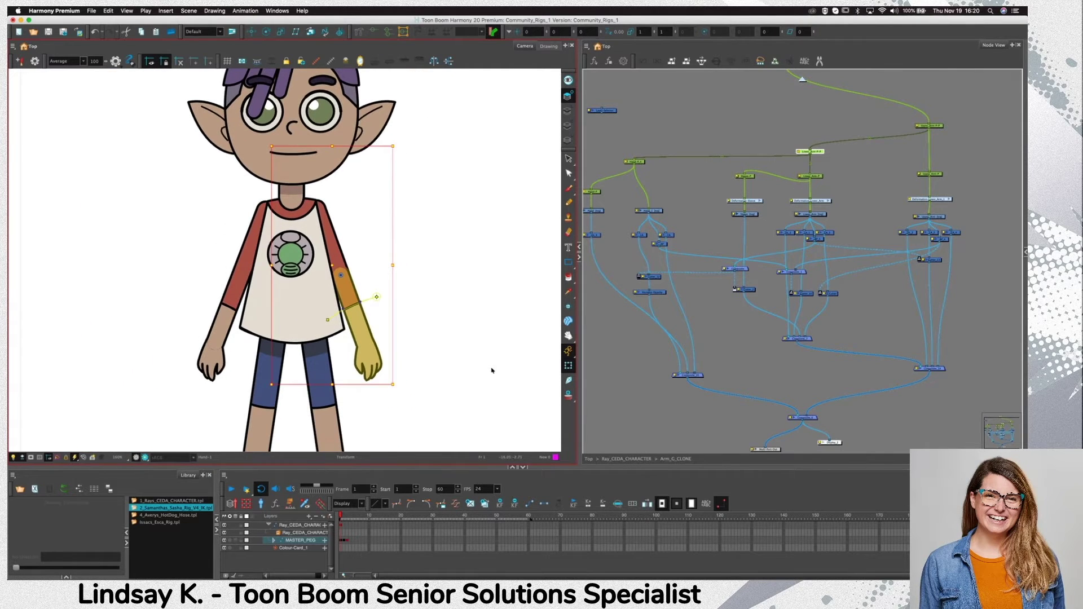
scroll(779, 371, "down", 3)
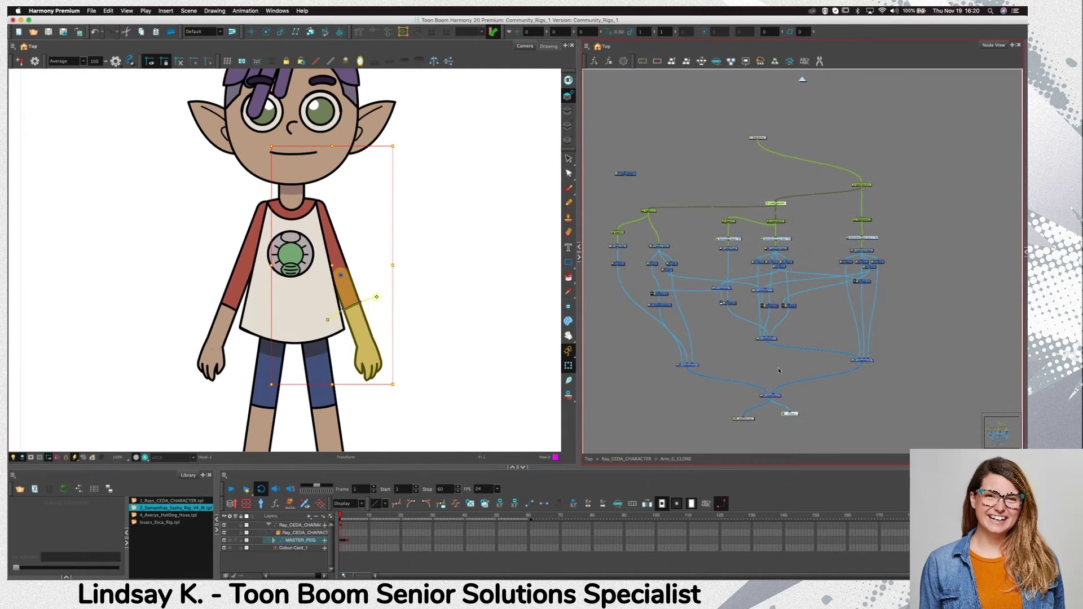
left_click(625, 173)
key("Delete")
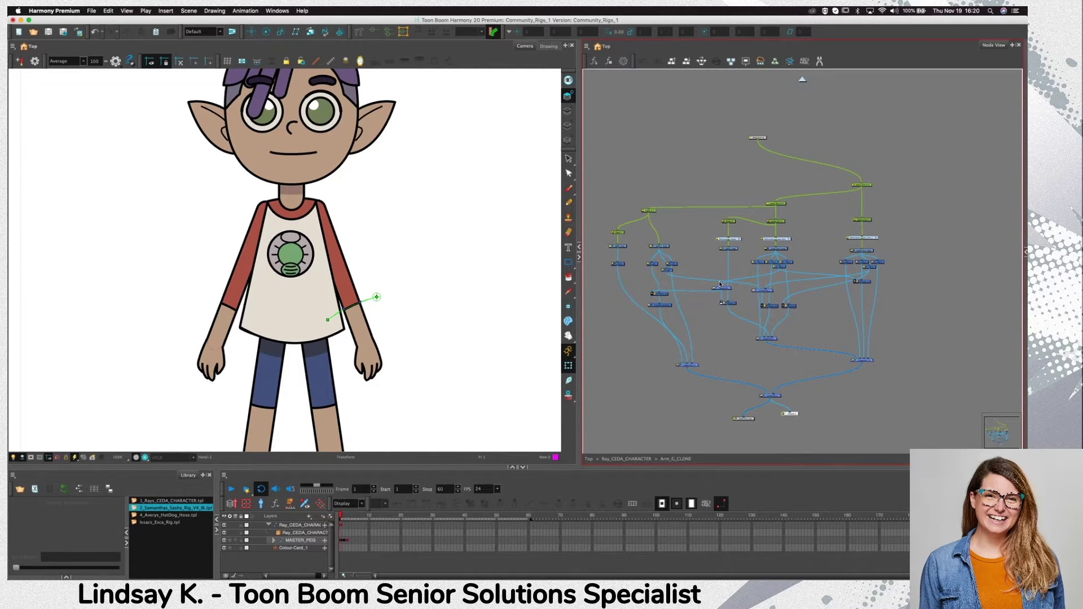
Rotate the forearm upward at the elbow and bend the hand upright at the wrist to test the joints
left_click(368, 362)
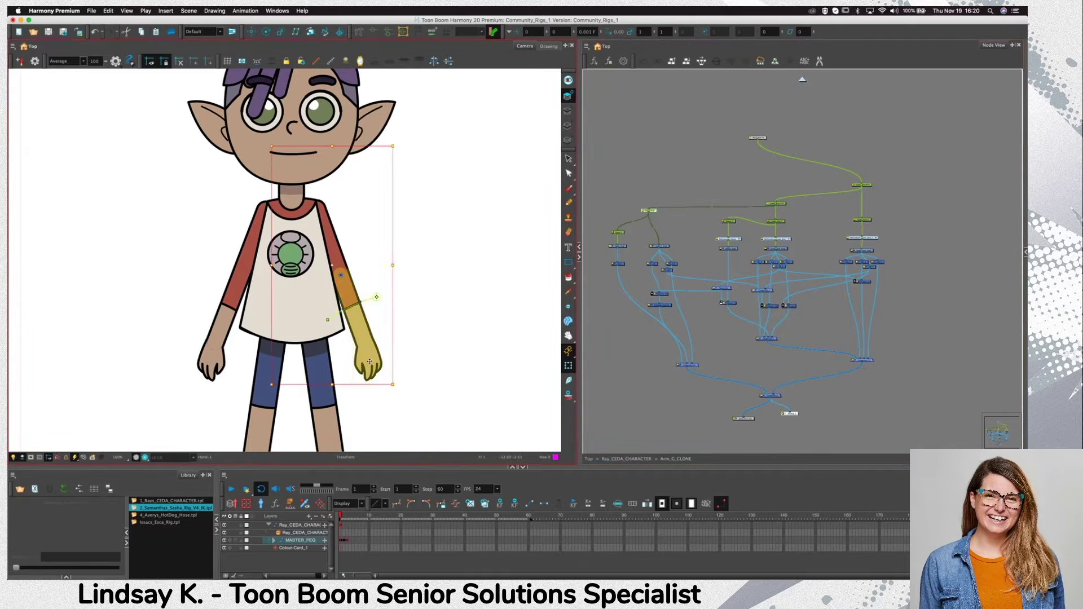
left_click_drag(397, 396, 435, 218)
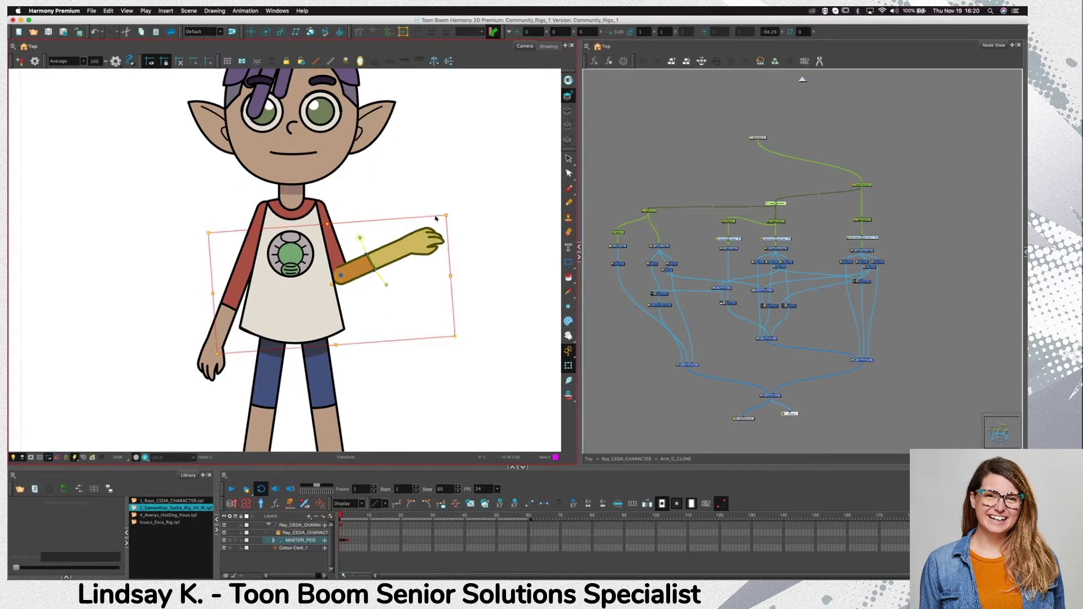
left_click(438, 236)
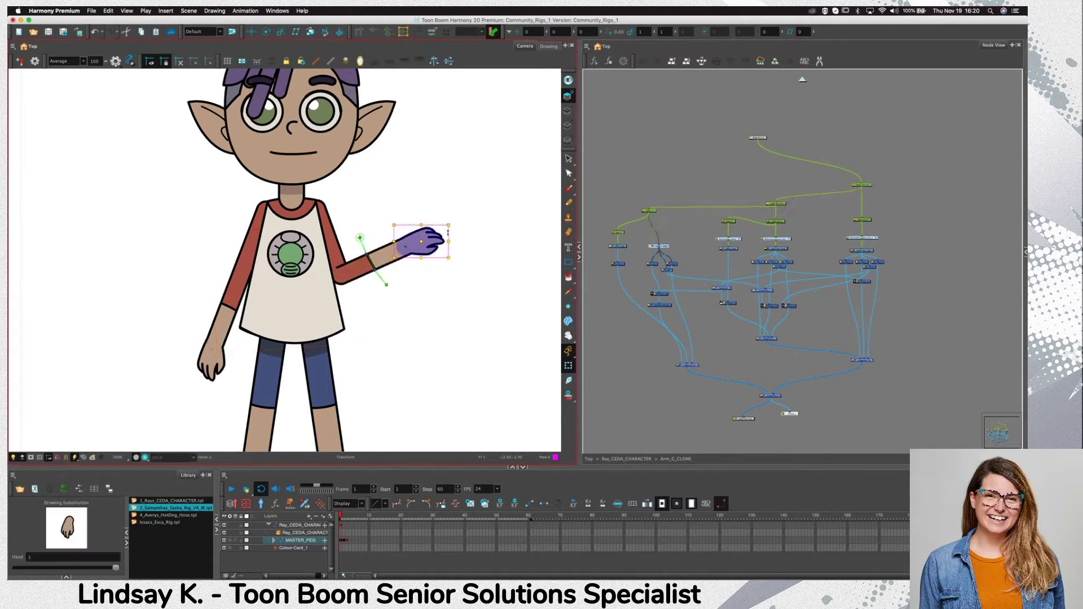
key("4")
left_click_drag(418, 220, 460, 261)
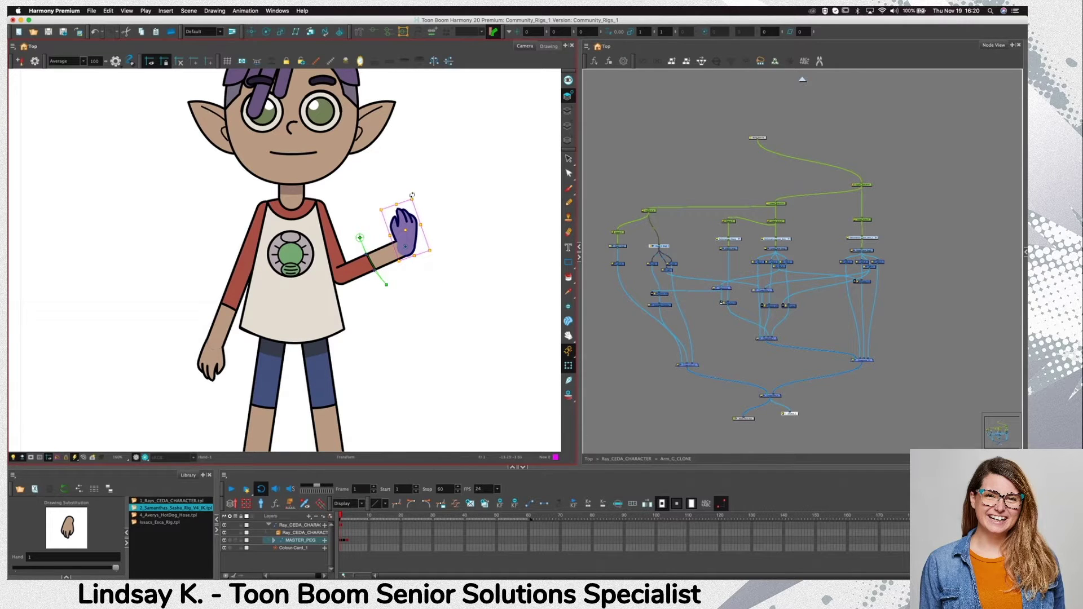
left_click_drag(412, 197, 420, 195)
key("super+z")
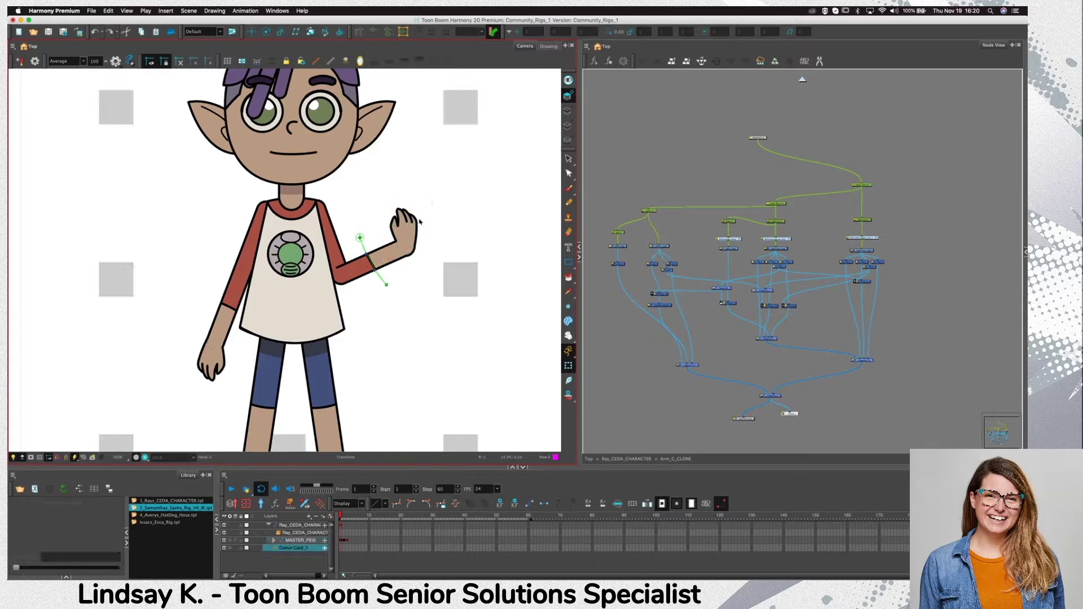
key("super+z")
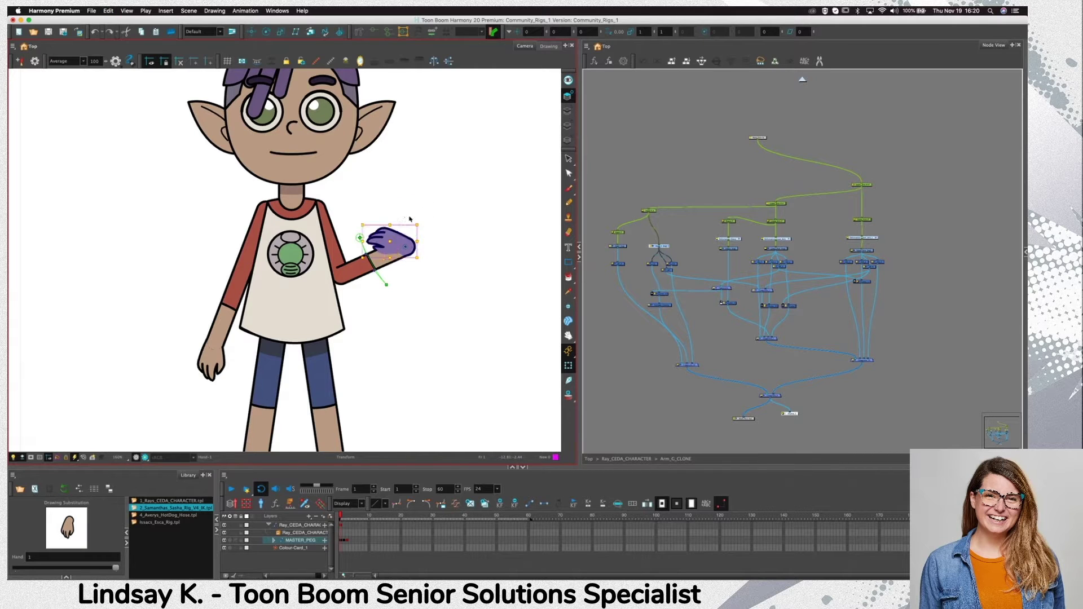
left_click_drag(359, 218, 466, 234)
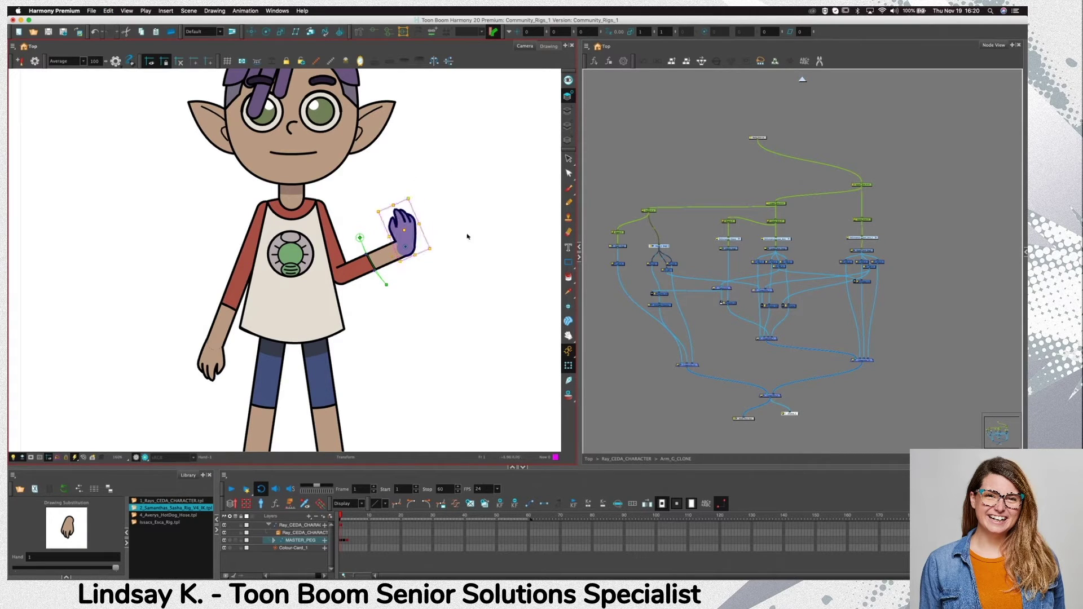
Select the posed arm's upper arm parent peg and inspect its frame 1 keyframe in the timeline
left_click(763, 133)
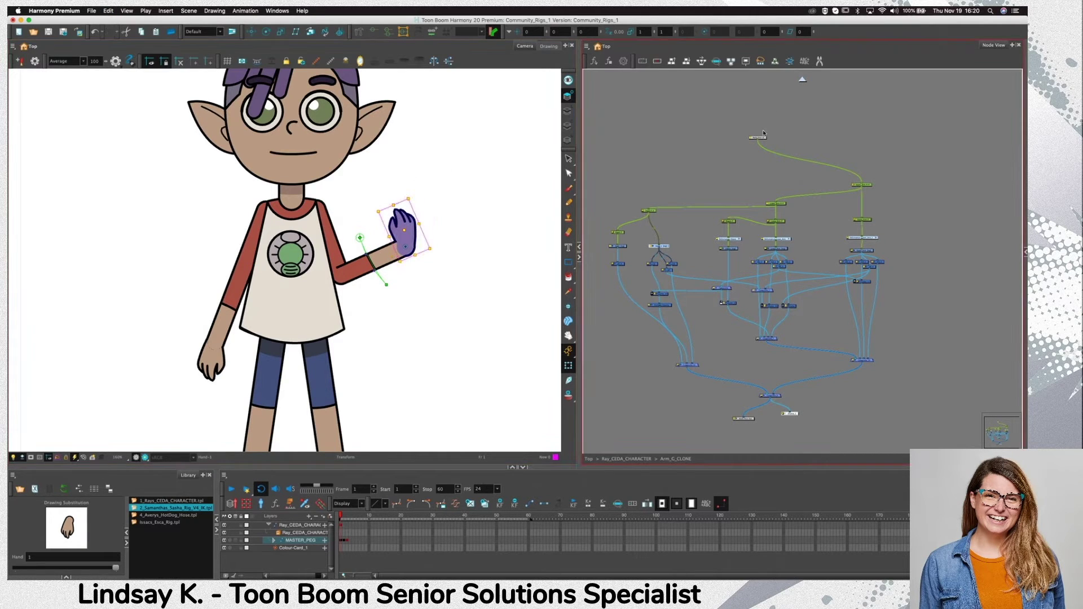
left_click(868, 184)
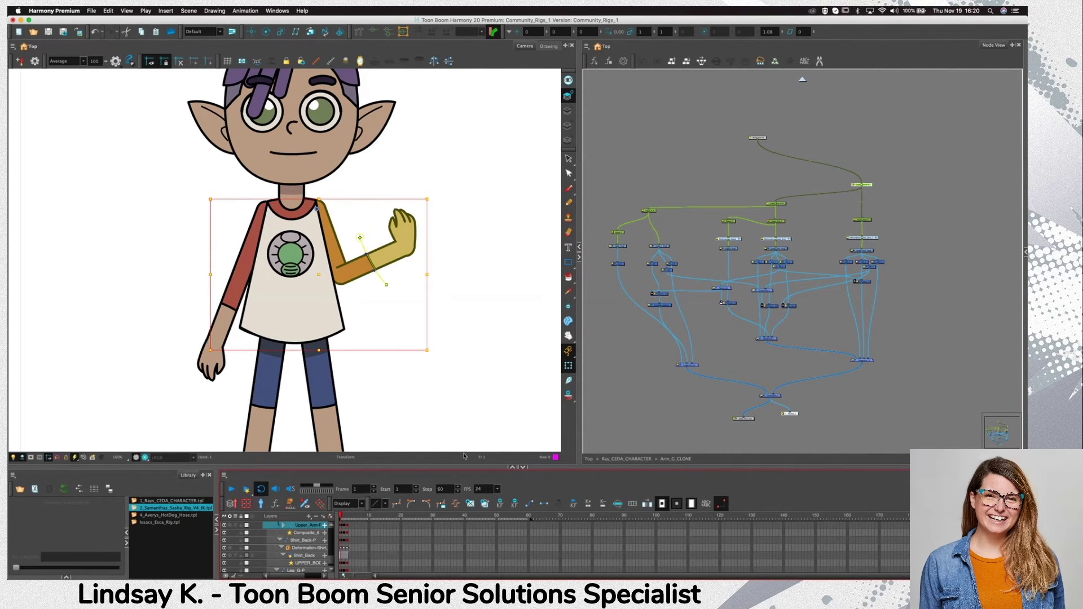
left_click(877, 204)
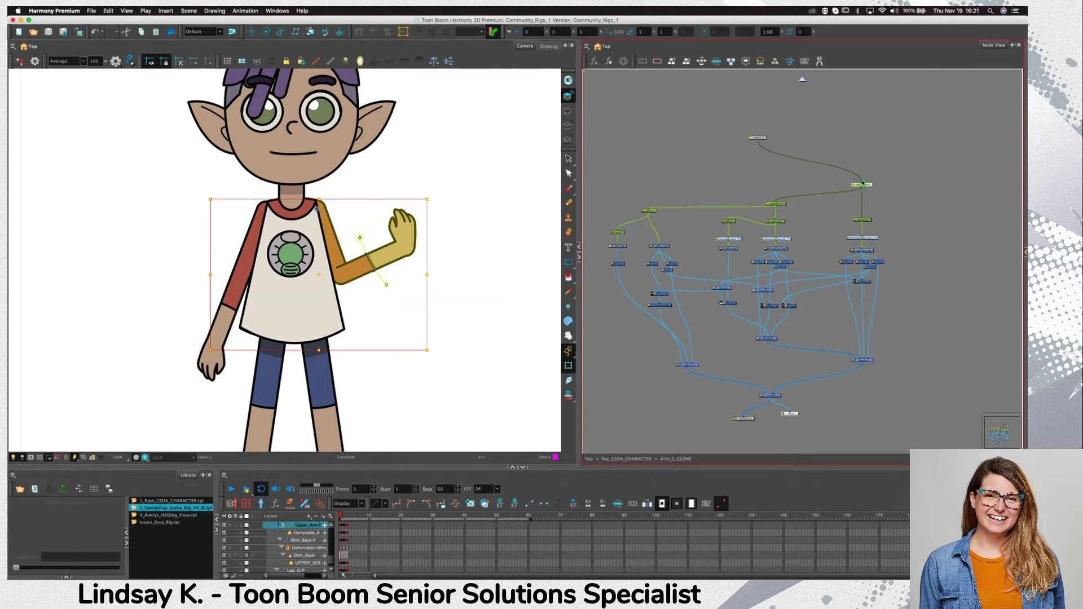
left_click(288, 523)
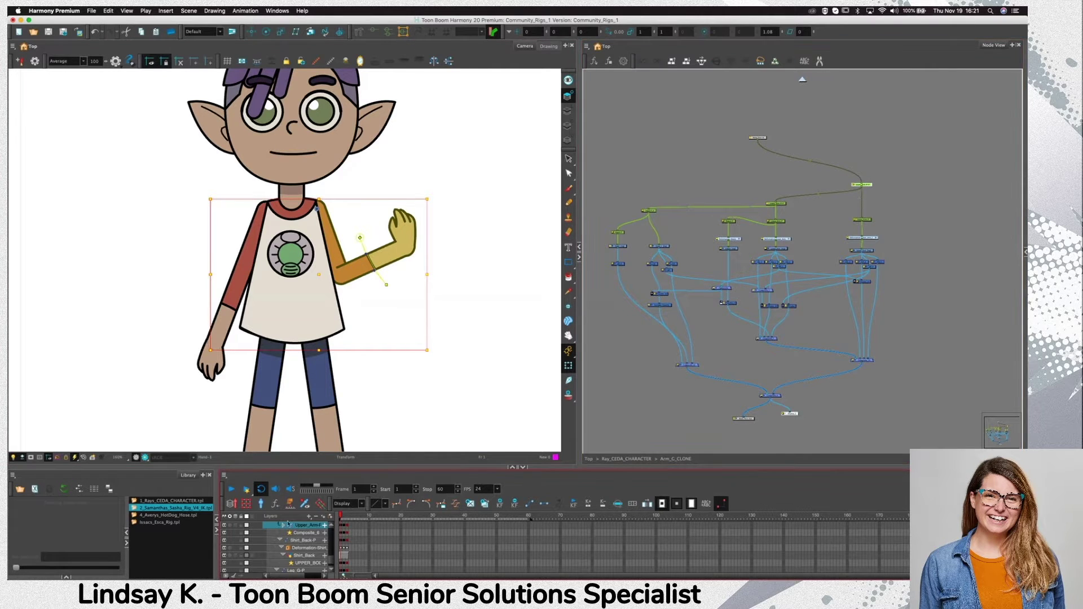
left_click(340, 525)
key("super+c")
left_click(819, 93)
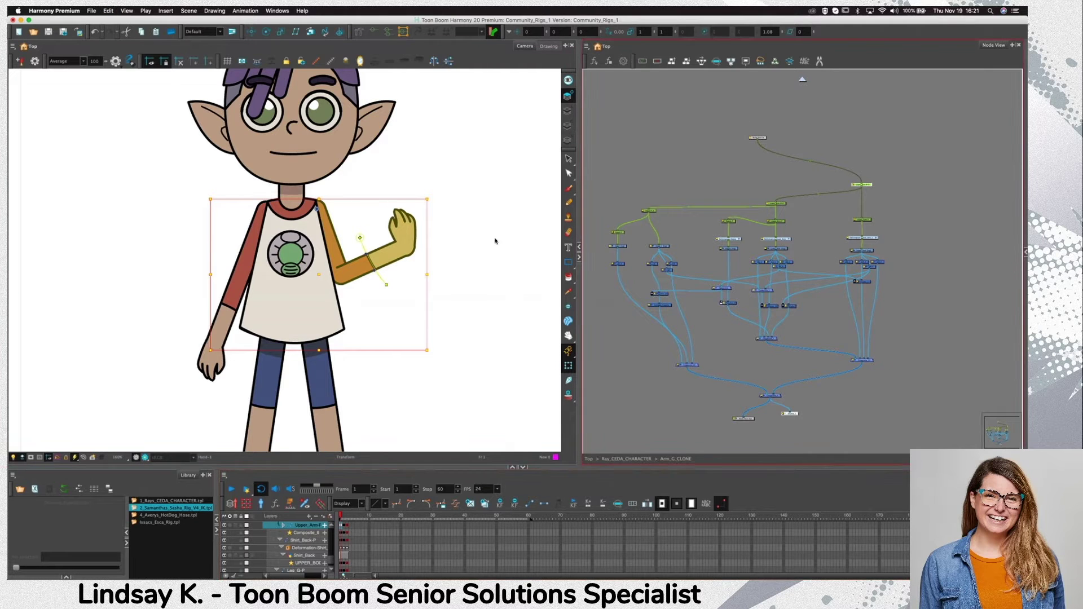
Select the straight arm's upper arm parent peg and inspect its frame 1 keyframe in the timeline
left_click(220, 333)
left_click(218, 332)
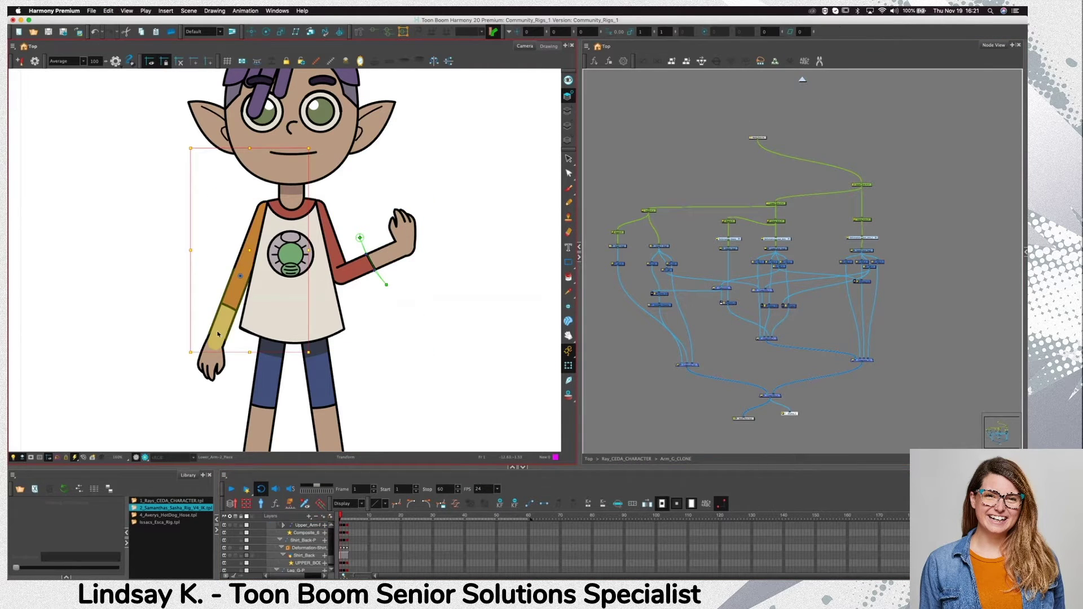
key("b")
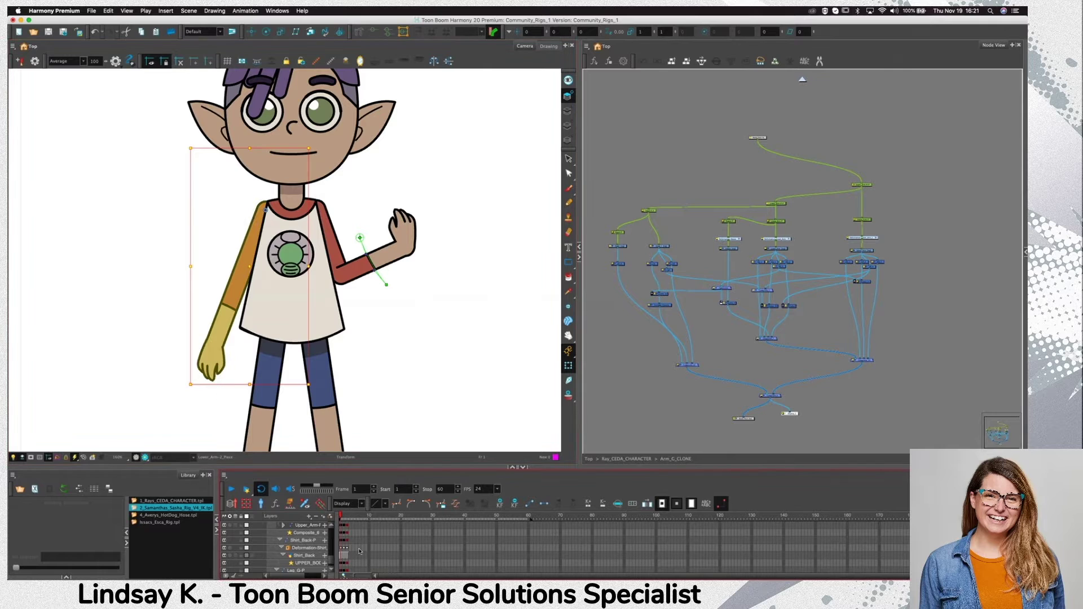
key("o")
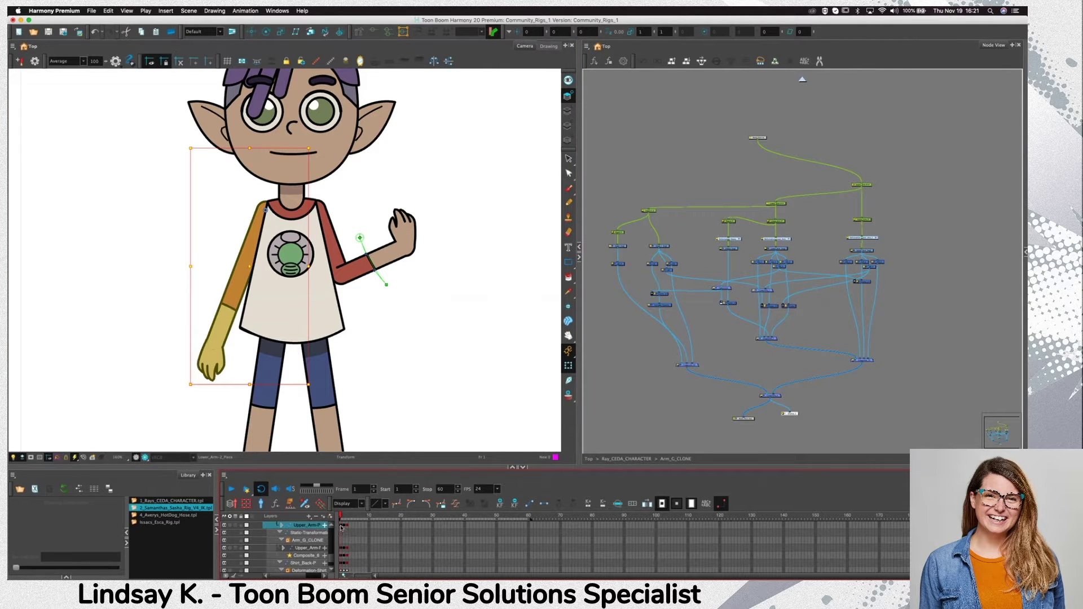
left_click(343, 525)
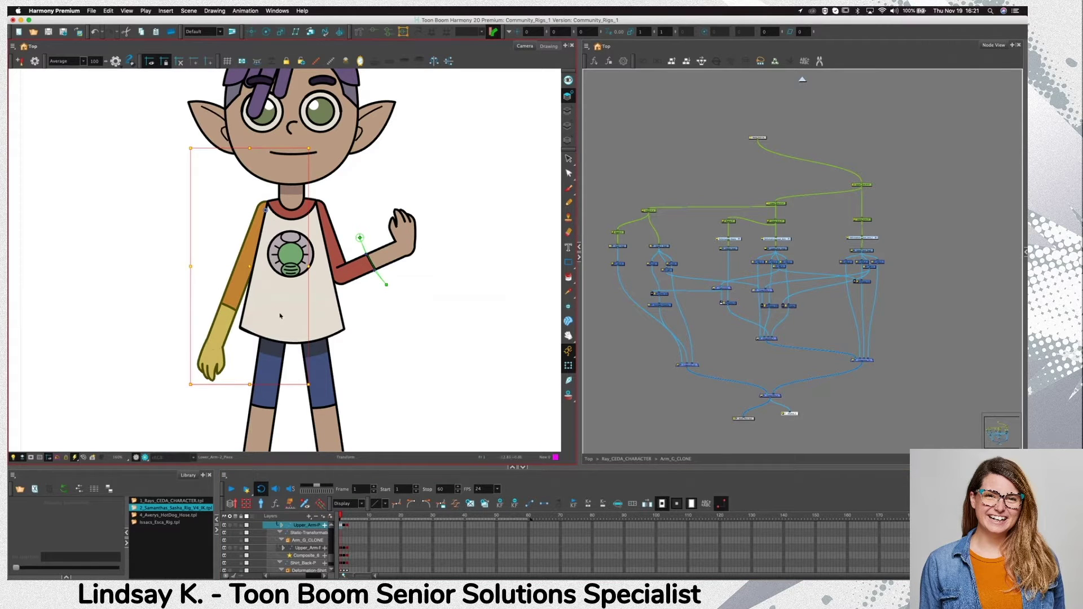
Return to the Ray_CEDA_CHARACTER level and clone the straight arm's group with drawings only
left_click(802, 80)
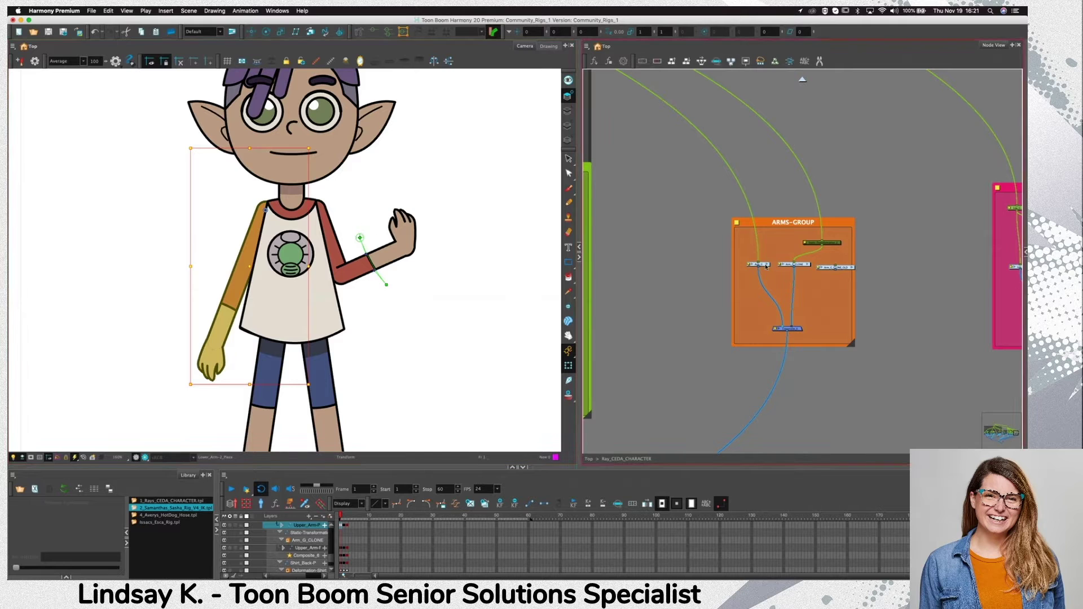
left_click(759, 272)
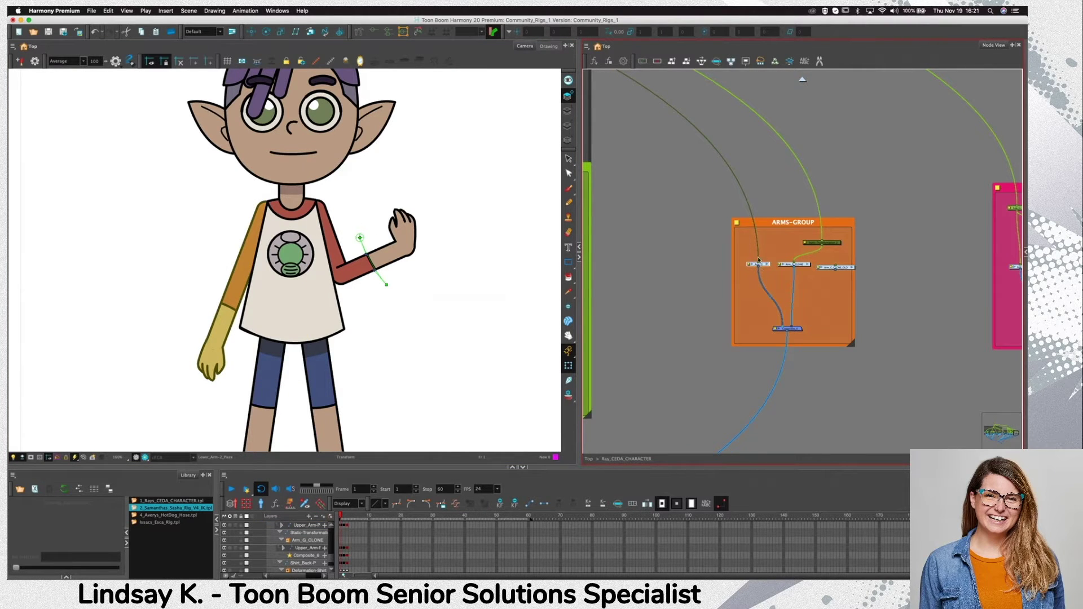
left_click(587, 48)
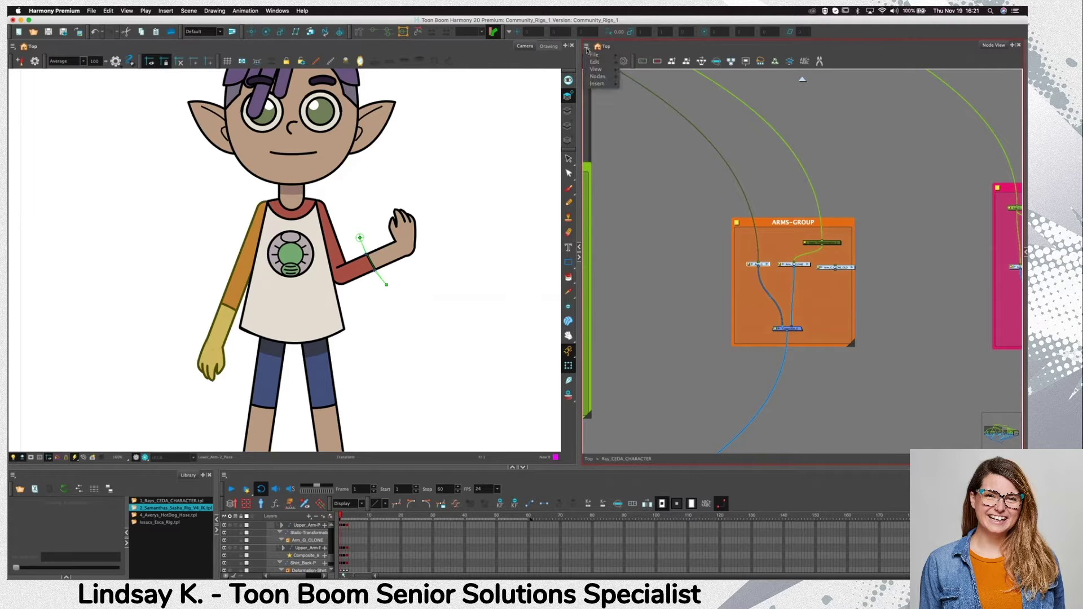
mouse_move(606, 65)
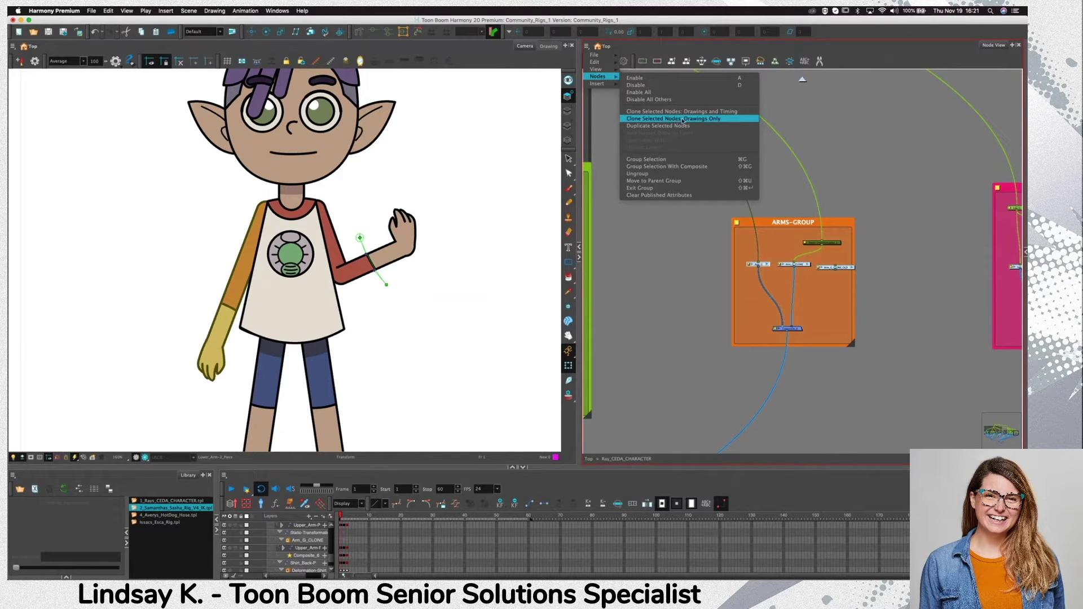
left_click(681, 119)
mouse_move(701, 124)
left_mouse_down()
mouse_move(788, 256)
mouse_move(795, 245)
mouse_move(821, 265)
mouse_move(813, 276)
mouse_move(862, 285)
left_mouse_up()
Replace Arm_G_CLONE with the newly cloned arm group in ARMS-GROUP and move the unused groups aside
left_click(800, 265)
left_click_drag(794, 248, 791, 327)
left_click_drag(843, 267, 872, 273)
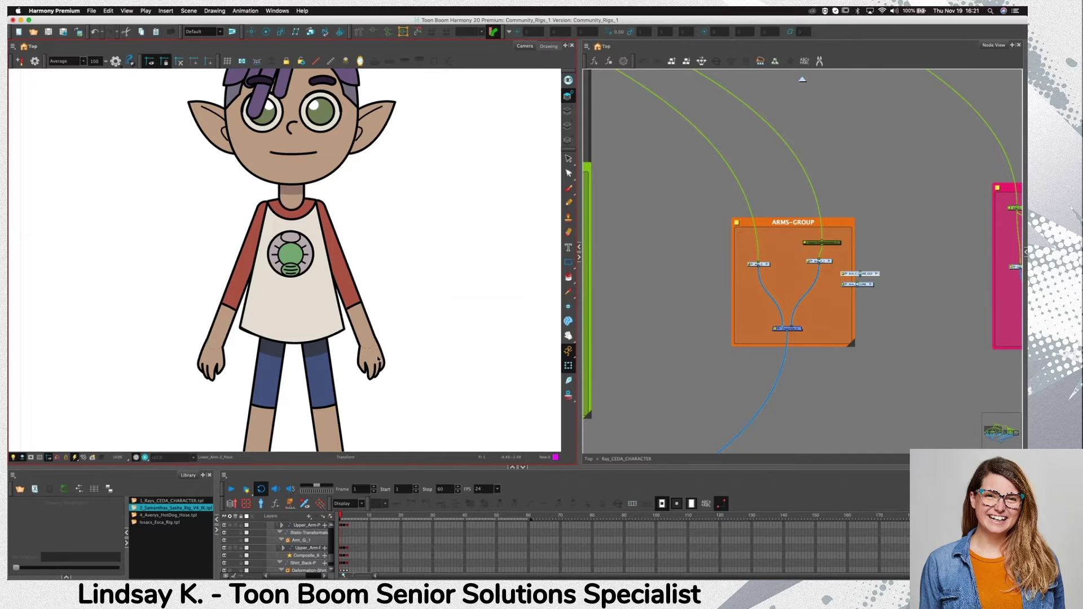
Undo the last node moves and composite connection in ARMS-GROUP
key("super+z")
key("super+z")
key("super+z")
key("super+z")
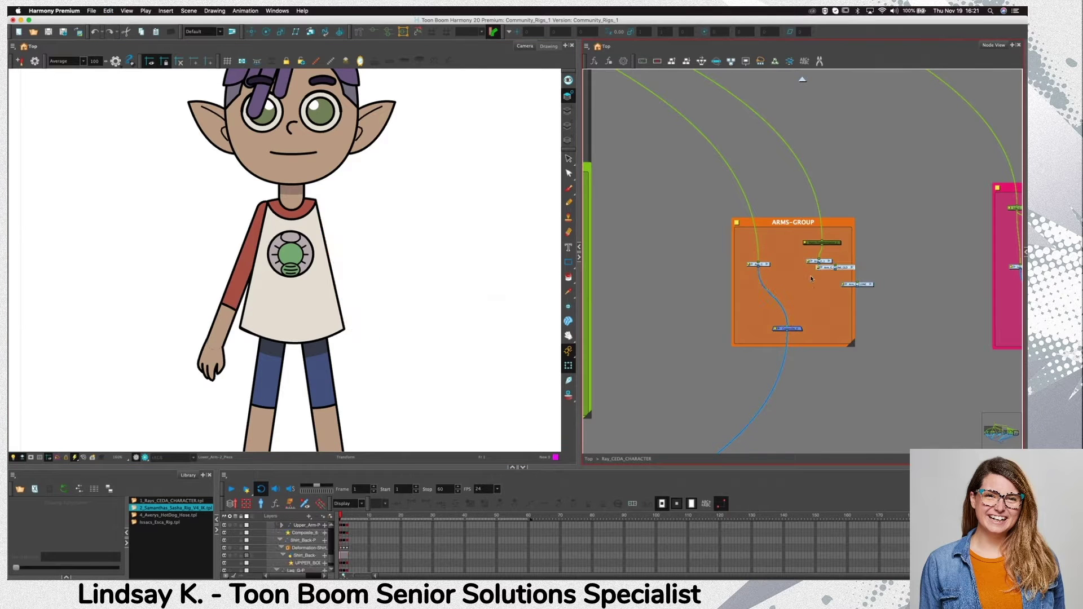
Reconnect the newly cloned arm group to the arms composite and move the leftover old arm group outside ARMS-GROUP
left_click_drag(819, 264, 787, 328)
left_click(833, 260)
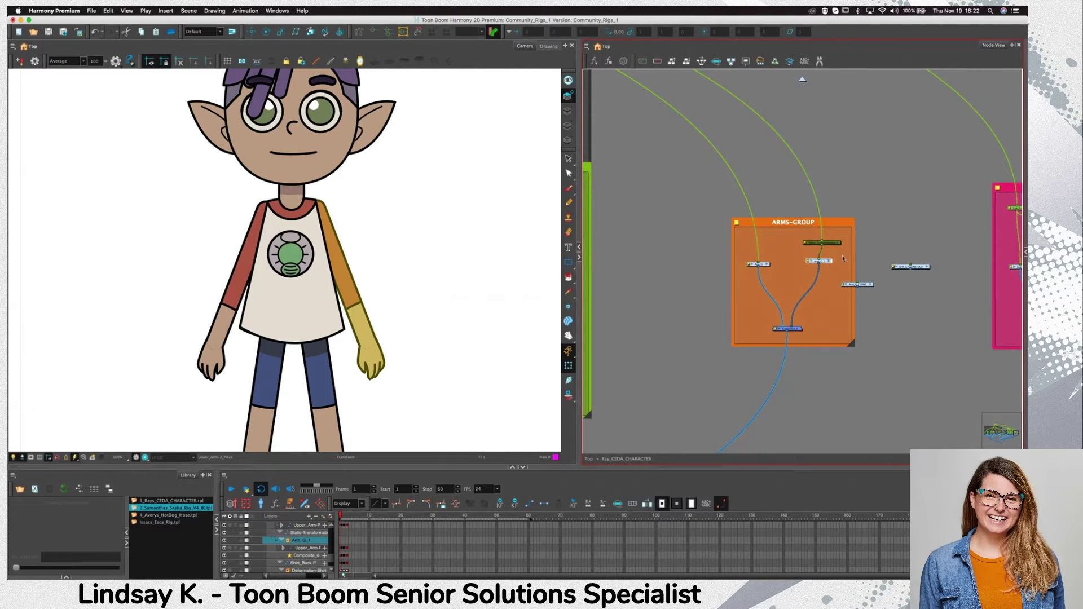
left_click_drag(828, 262, 831, 262)
Set the original straight arm group aside, wire Arm_G_1 in its place and restore Arm_G_CLONE on the posed arm
left_click_drag(870, 287, 679, 264)
left_click(759, 249)
left_click_drag(755, 248, 761, 269)
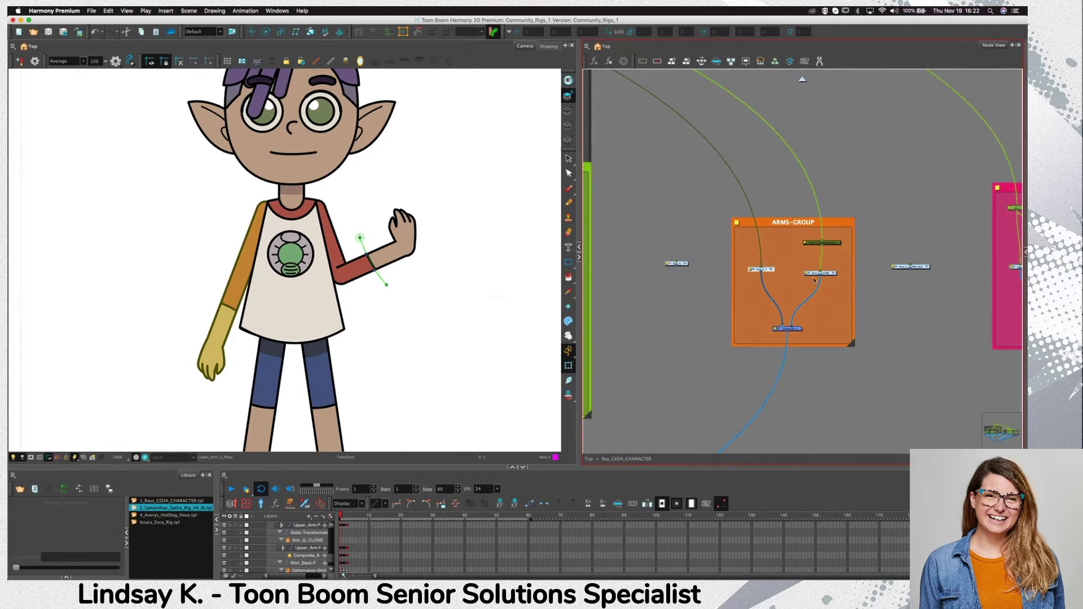
Examine the Upper_Arm-P-P peg and the node network inside the straight arm's Arm_G_1 group
left_click(765, 276)
left_click_drag(765, 272, 765, 274)
double_click(764, 272)
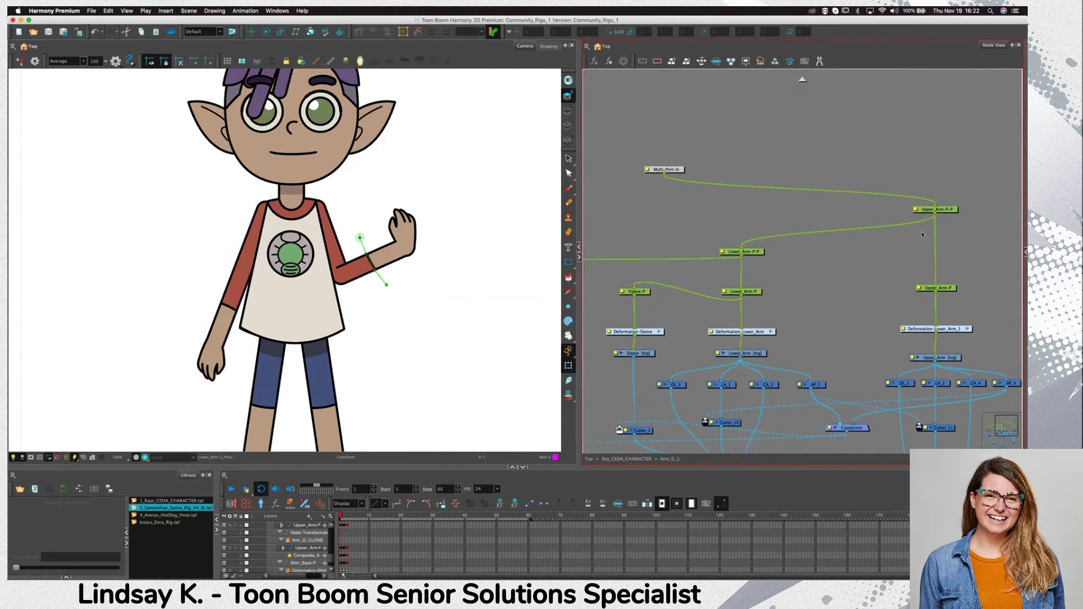
left_click(934, 210)
left_click_drag(725, 411, 843, 301)
scroll(821, 330, "down", 2)
scroll(821, 330, "down", 1)
left_click_drag(736, 387, 706, 391)
left_click(802, 80)
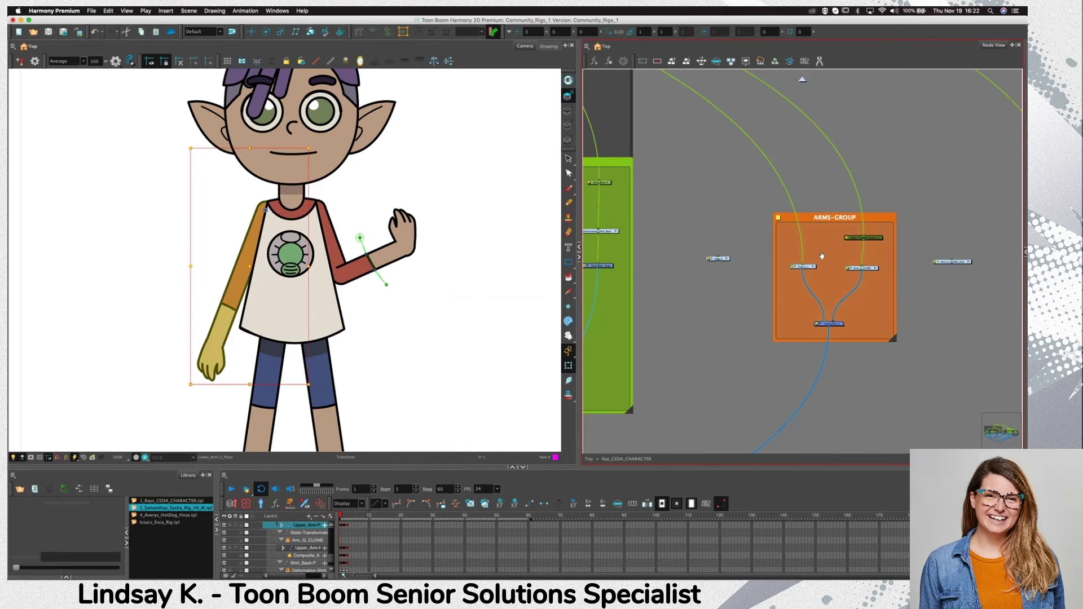
Clone the posed arm's group, Arm_G_CLONE, inside ARMS-GROUP with the Drawings Only option
left_click_drag(822, 257, 811, 259)
left_click(851, 271)
left_click(796, 270)
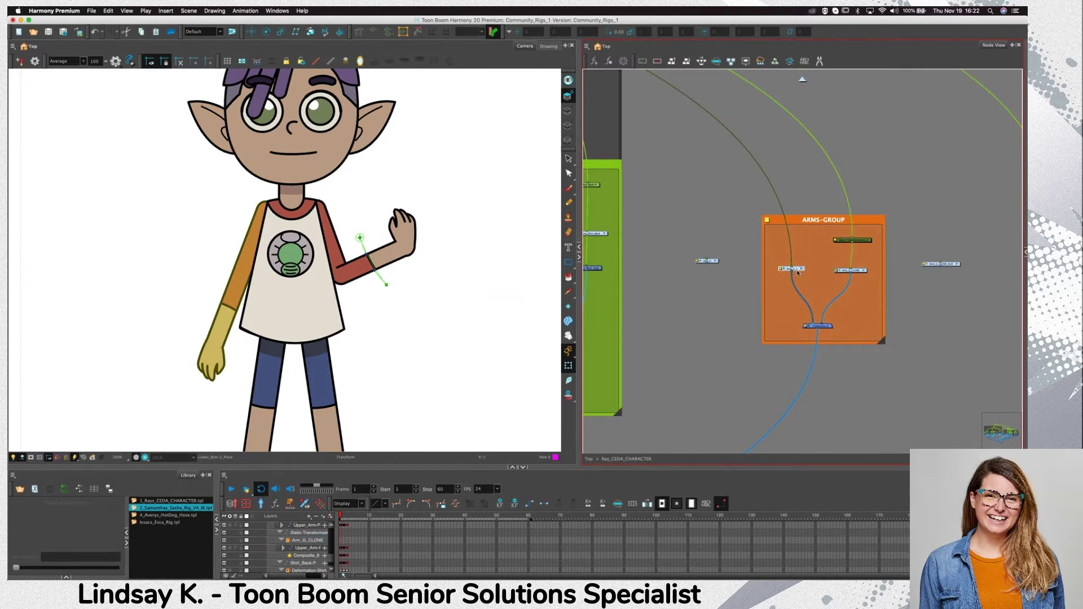
left_click(855, 270)
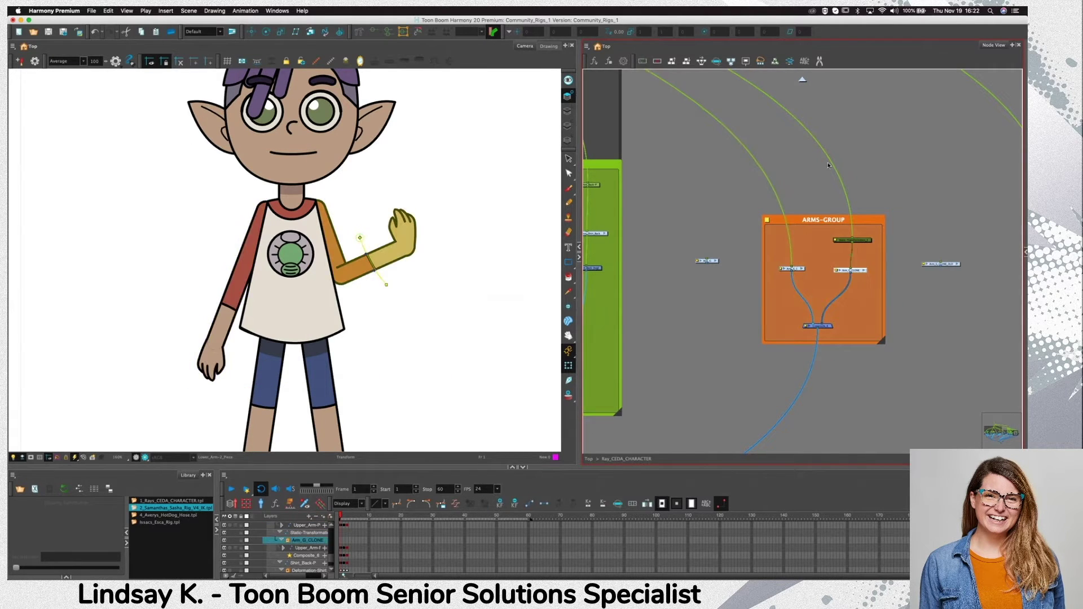
left_click(586, 47)
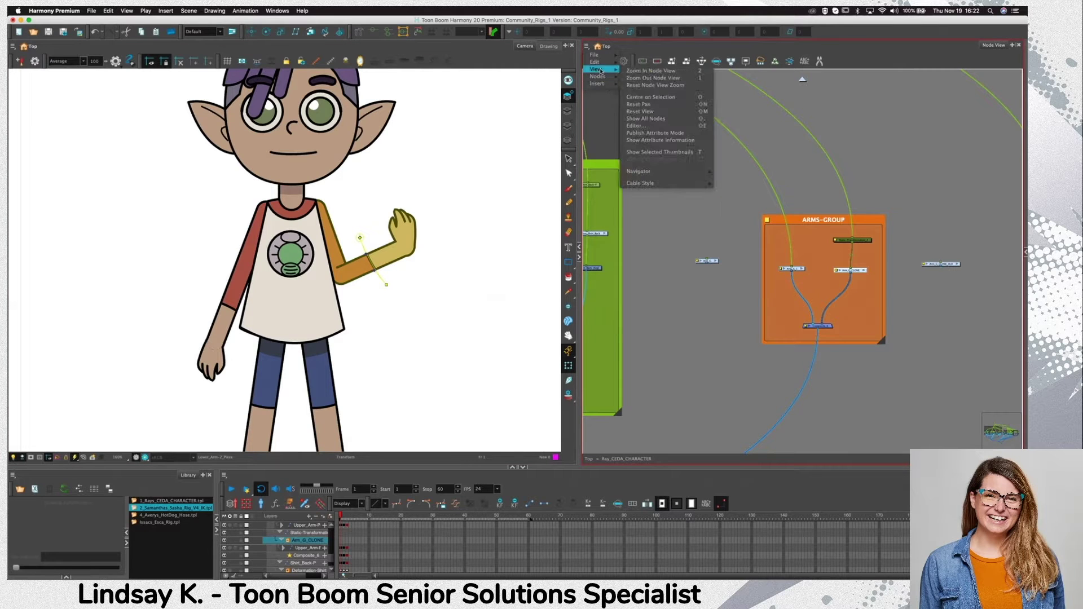
mouse_move(602, 77)
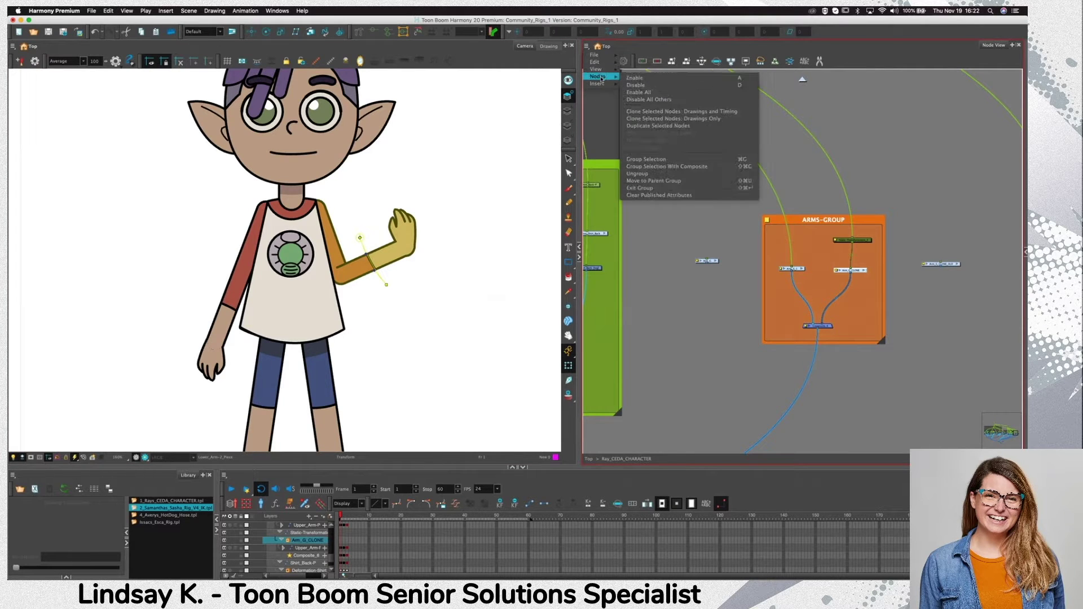
left_click(721, 119)
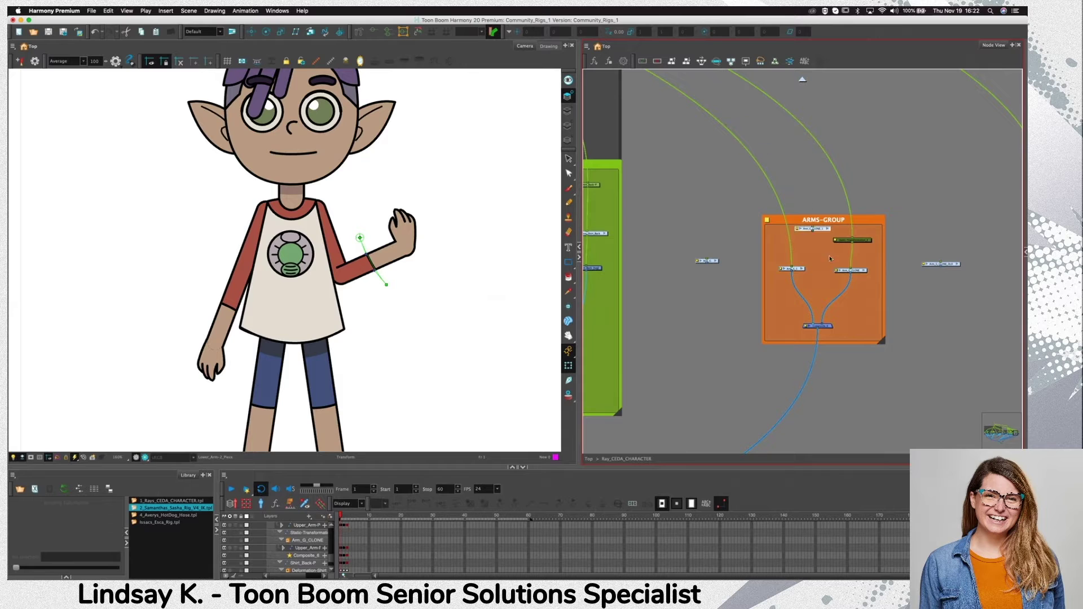
Move Arm_G_1 outside ARMS-GROUP and wire the newly cloned arm group in its place
left_click(801, 276)
left_click_drag(798, 269, 708, 249)
left_click_drag(799, 285, 801, 268)
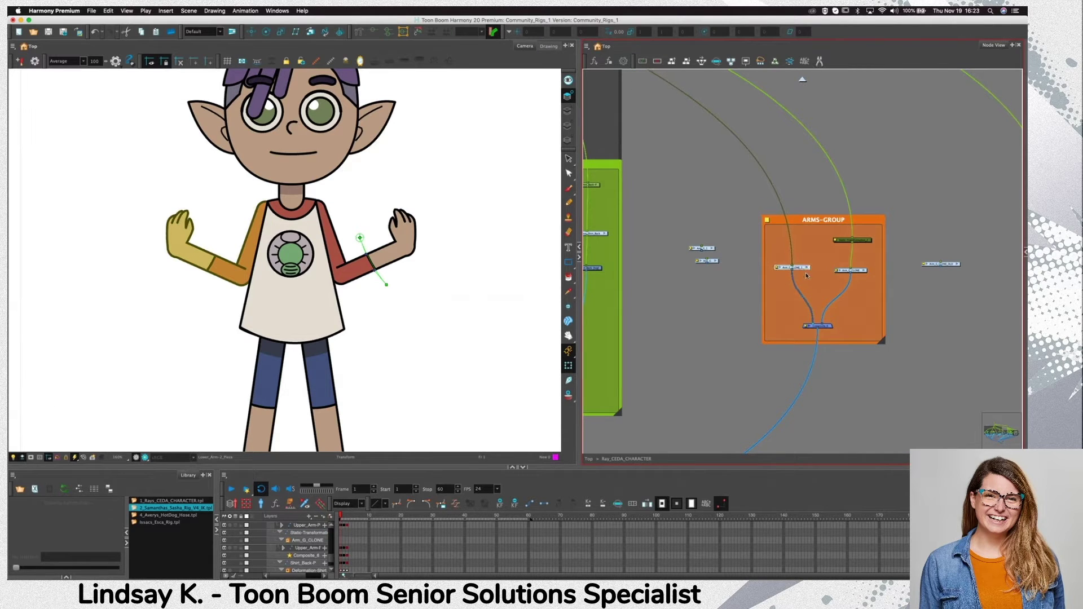
Open the Arm_G_CLONE_1 group and select its main Upper_Arm peg
left_click(809, 268)
scroll(670, 289, "down", 6)
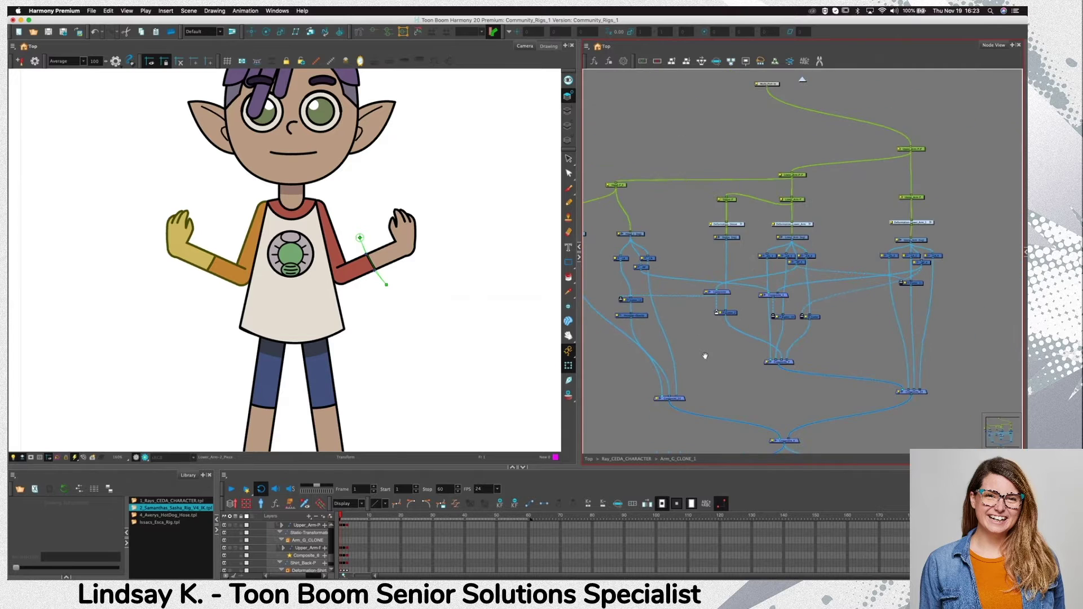
left_click(800, 80)
left_click(817, 267)
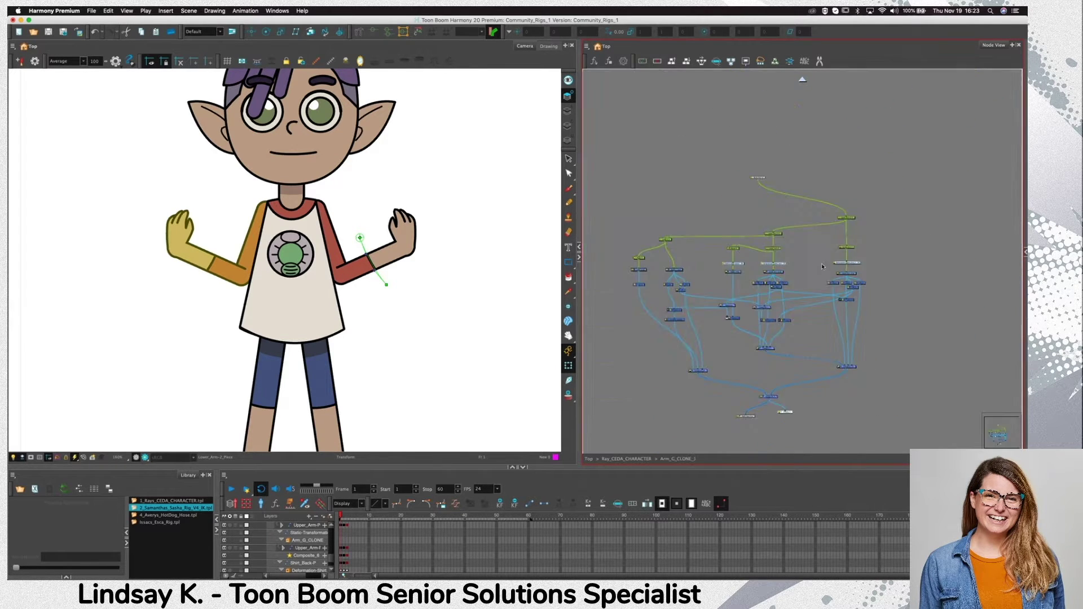
left_click(852, 217)
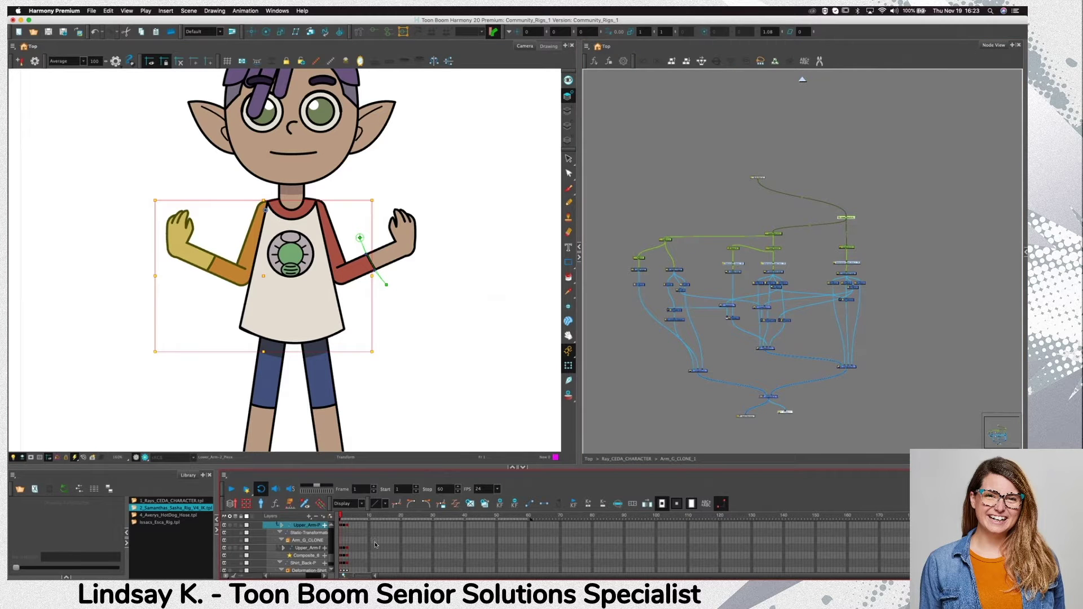
Return the newly cloned arm in Arm_G_CLONE_1 to its straight pose
left_click(610, 335)
key("super+z")
key("super+z")
key("super+z")
key("super+z")
key("super+z")
key("super+z")
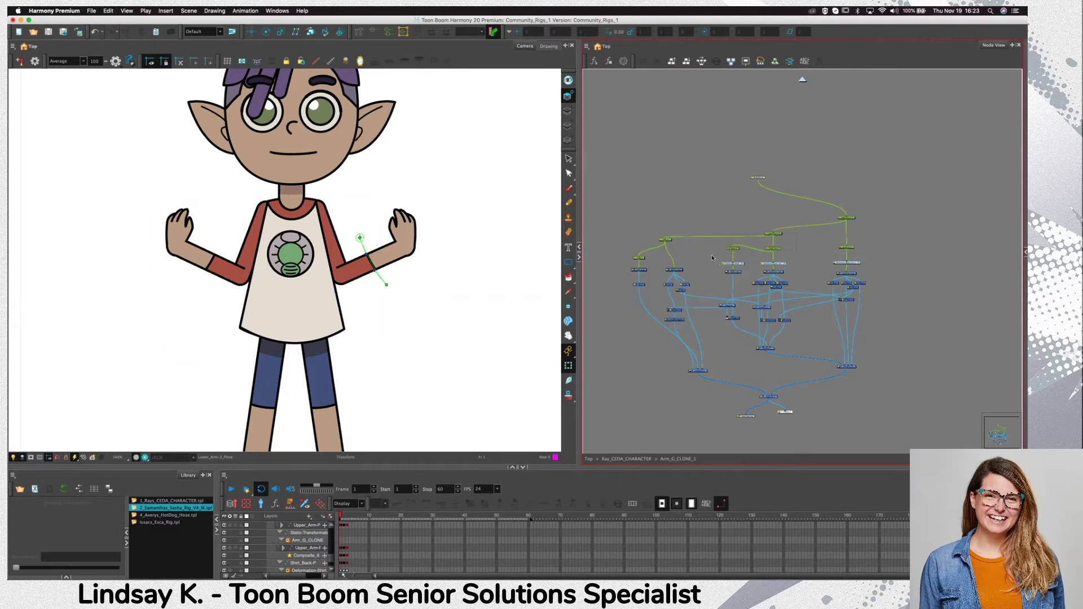
key("super+z")
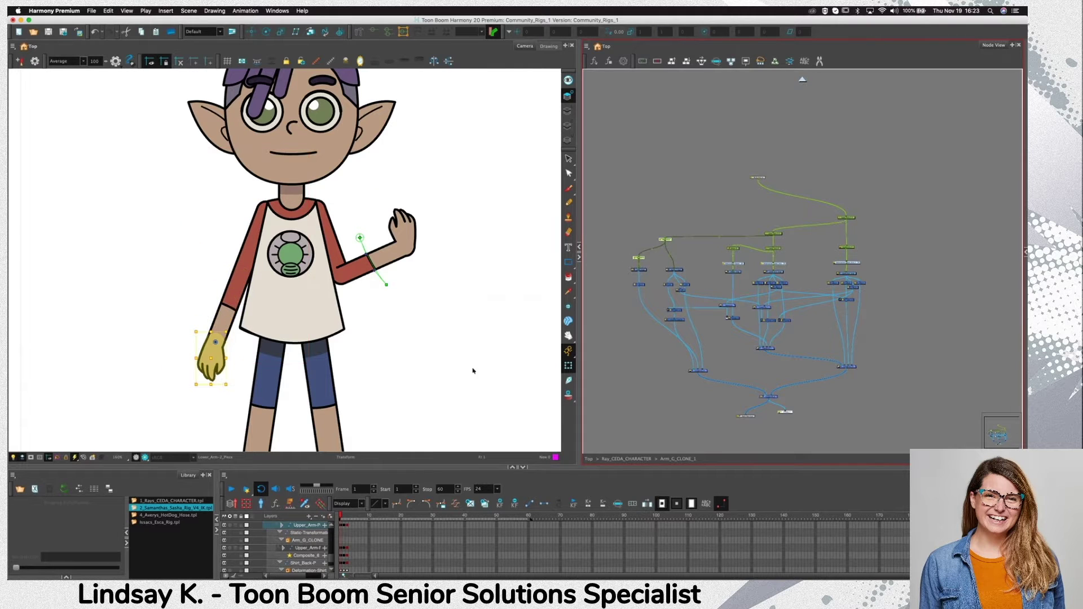
Locate the straight arm's hand and main Upper_Arm pegs in the timeline and select the upper-arm layer's first frame
left_click(374, 546)
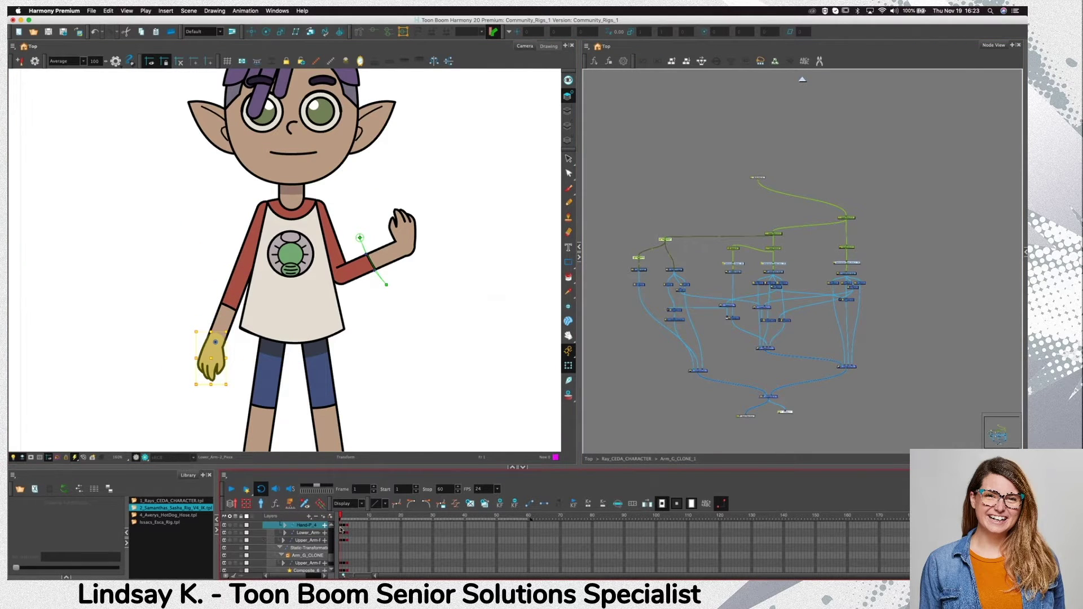
left_click(342, 529)
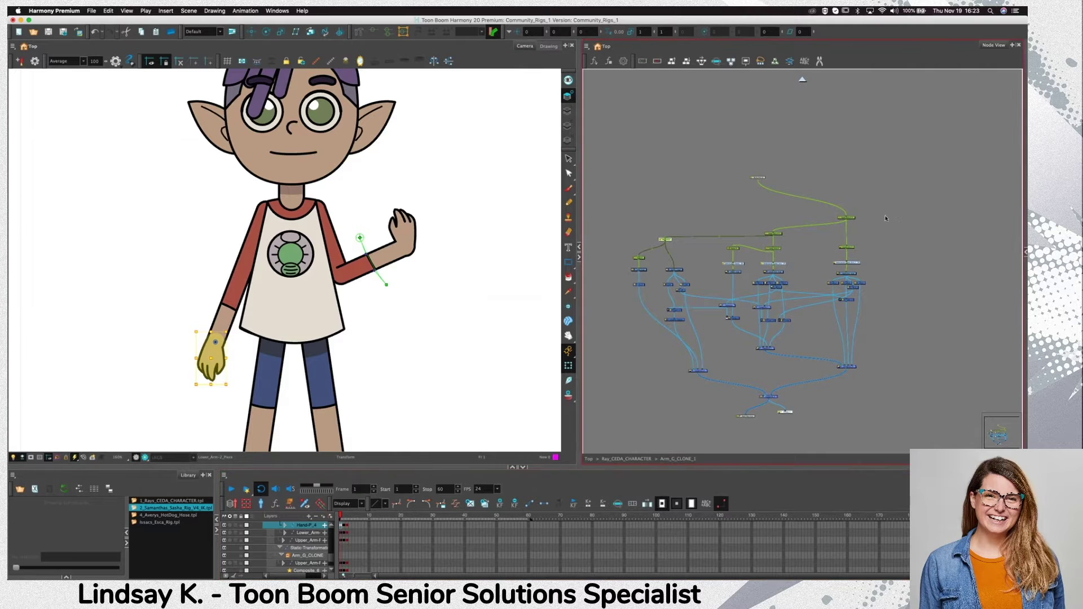
left_click(846, 217)
scroll(354, 541, "down", 2)
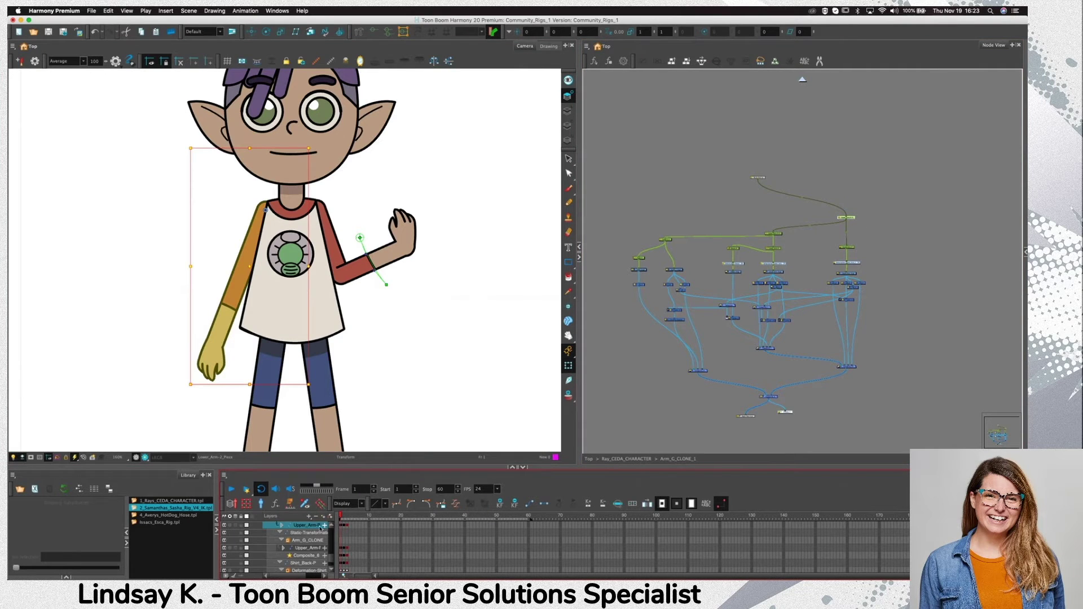
left_click(341, 526)
Select the posed arm's main Upper_Arm peg from its hand and copy its pose at frame 1
left_click(407, 239)
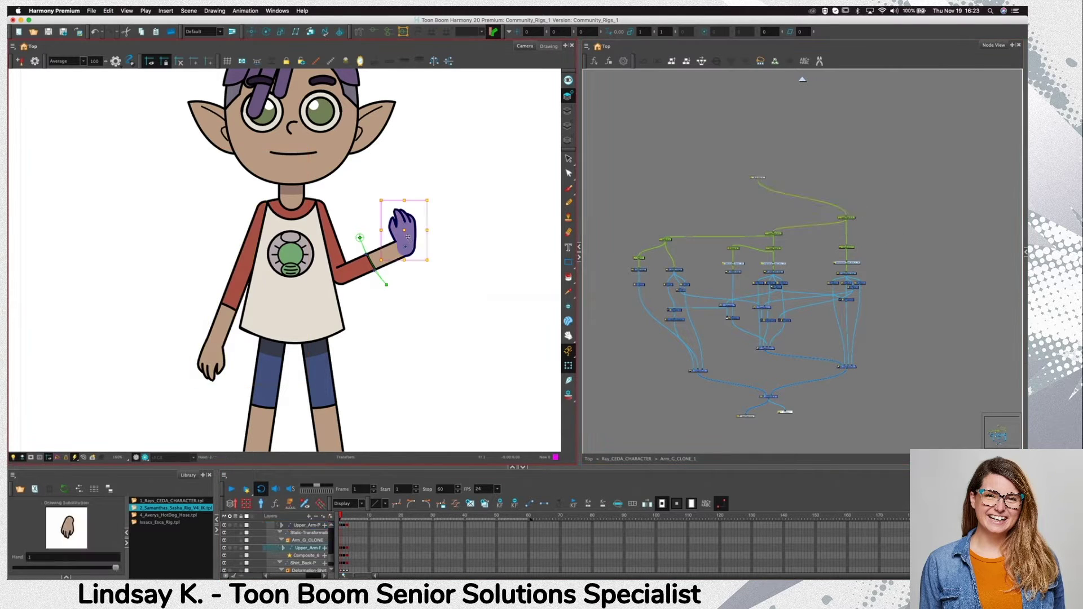
key("b")
key("b")
key("o")
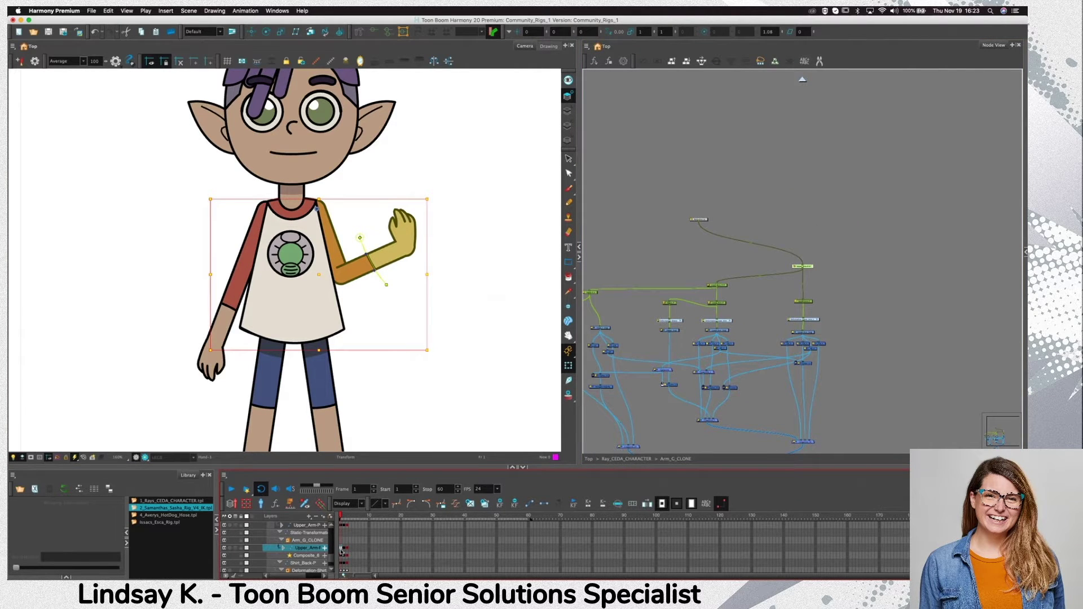
Paste the copied pose onto the first frame of the collapsed Upper_Arm layer in Arm_G_CLONE_1
left_click(802, 79)
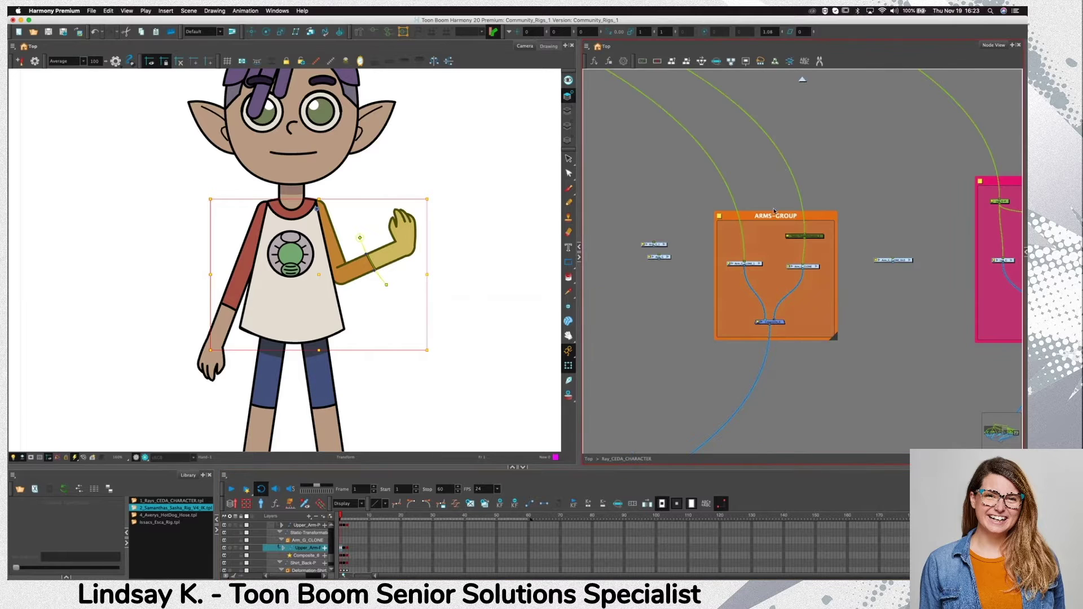
left_click(758, 263)
left_click(846, 217)
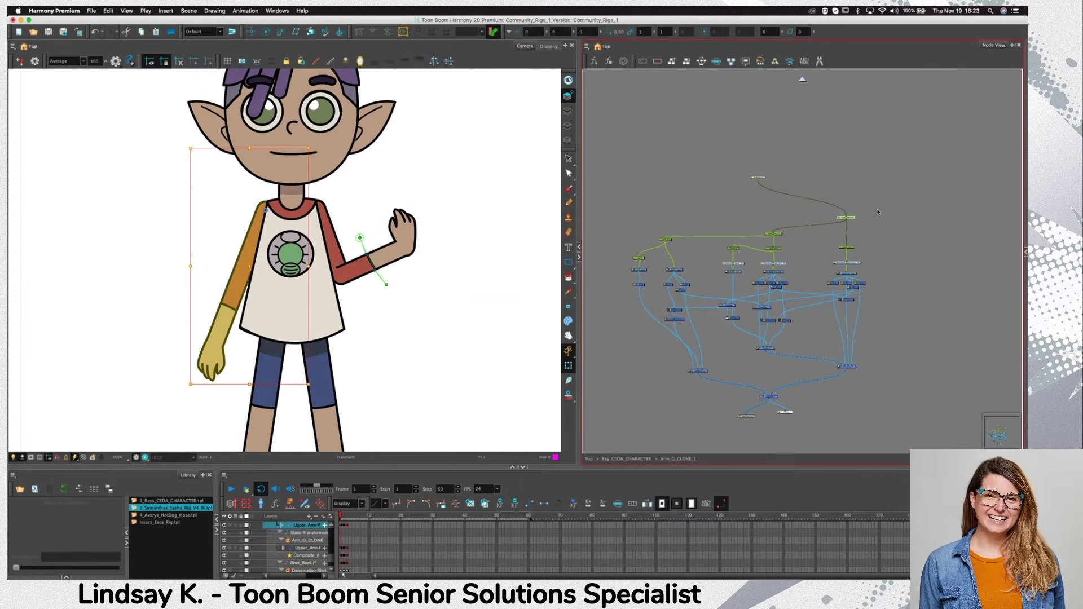
left_click(282, 525)
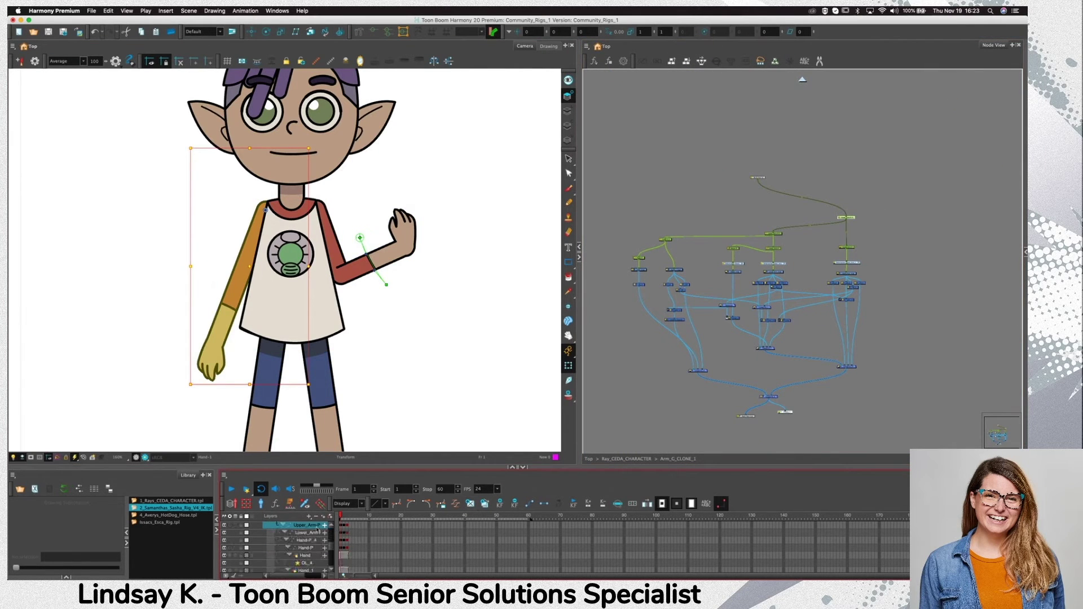
left_click(280, 525)
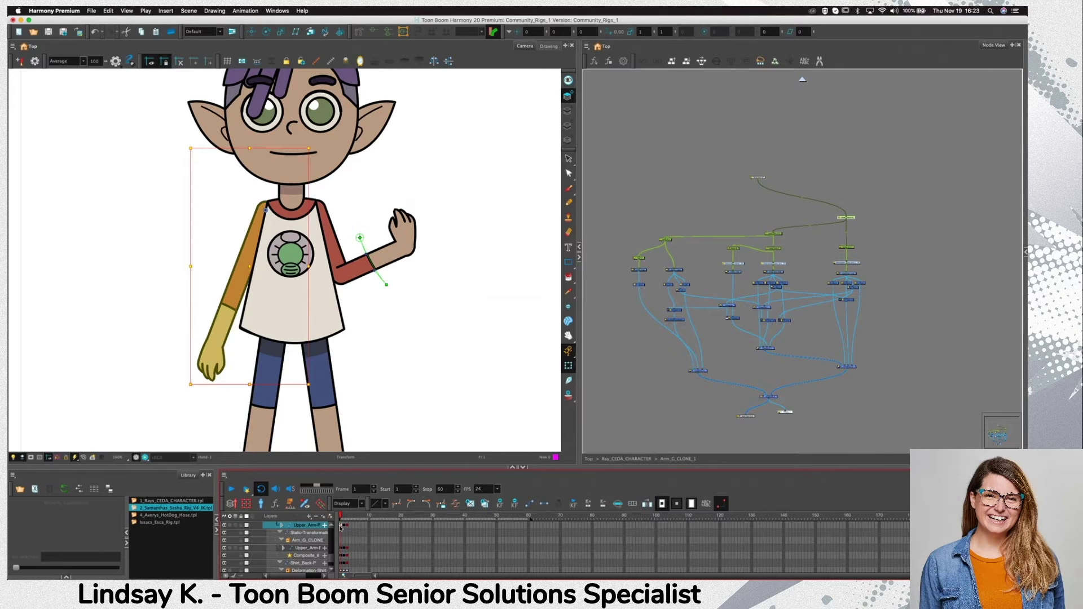
key("super+v")
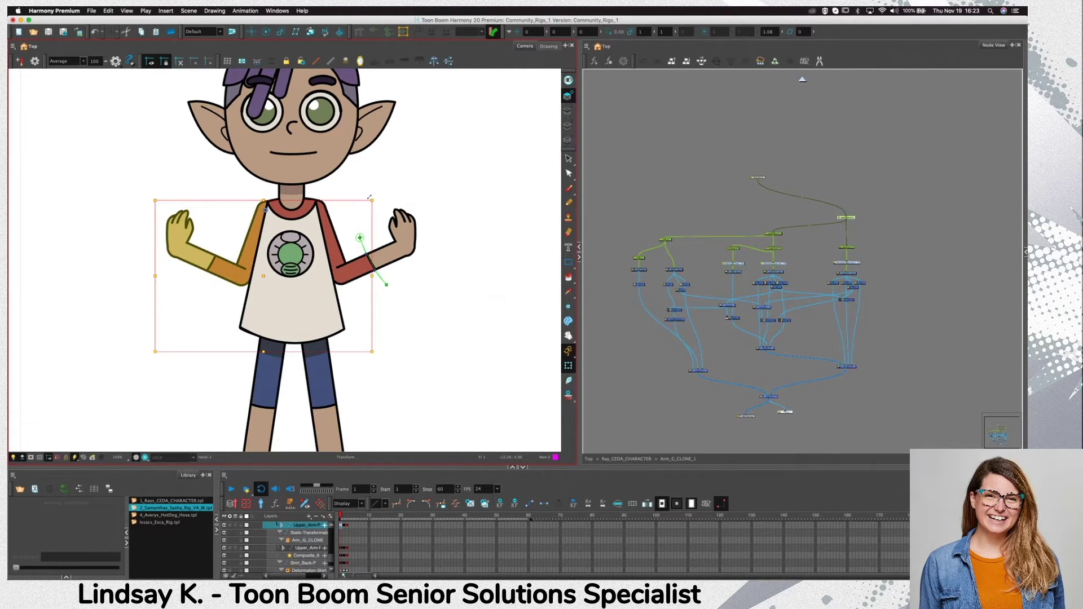
Rotate the pasted arm's hand outward with its parent peg, and select the arm's pegs in Arm_G_CLONE_1
left_click(186, 235)
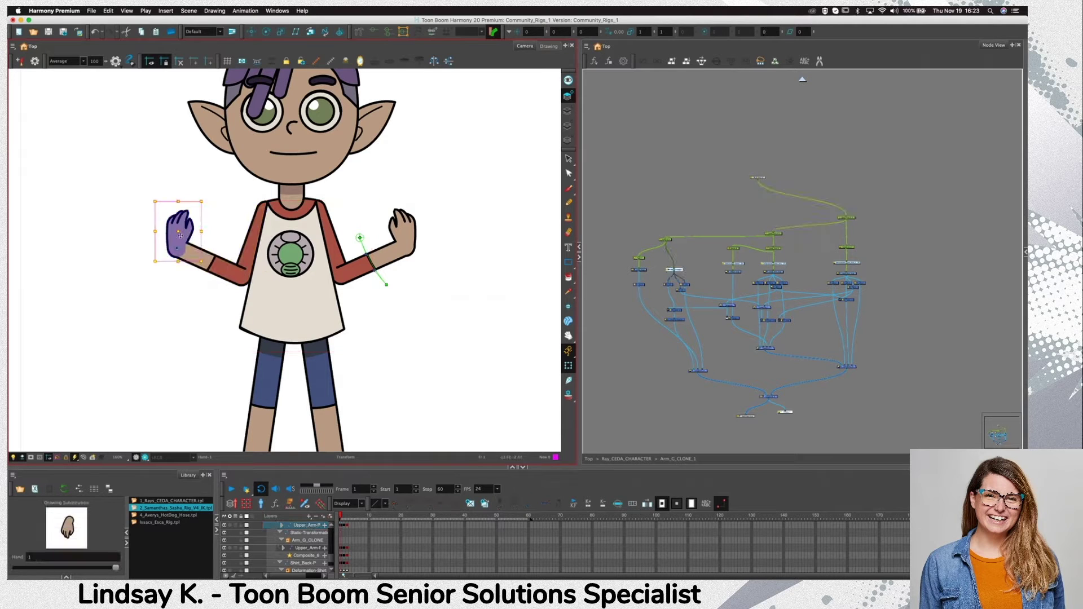
key("b")
left_click_drag(203, 199, 131, 219)
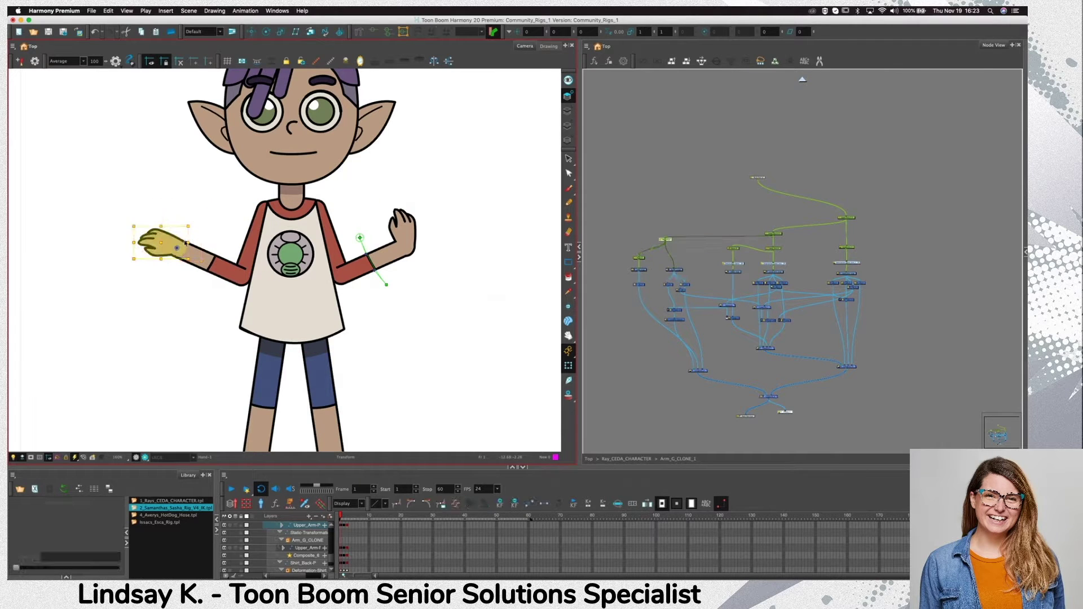
left_click_drag(639, 200, 907, 247)
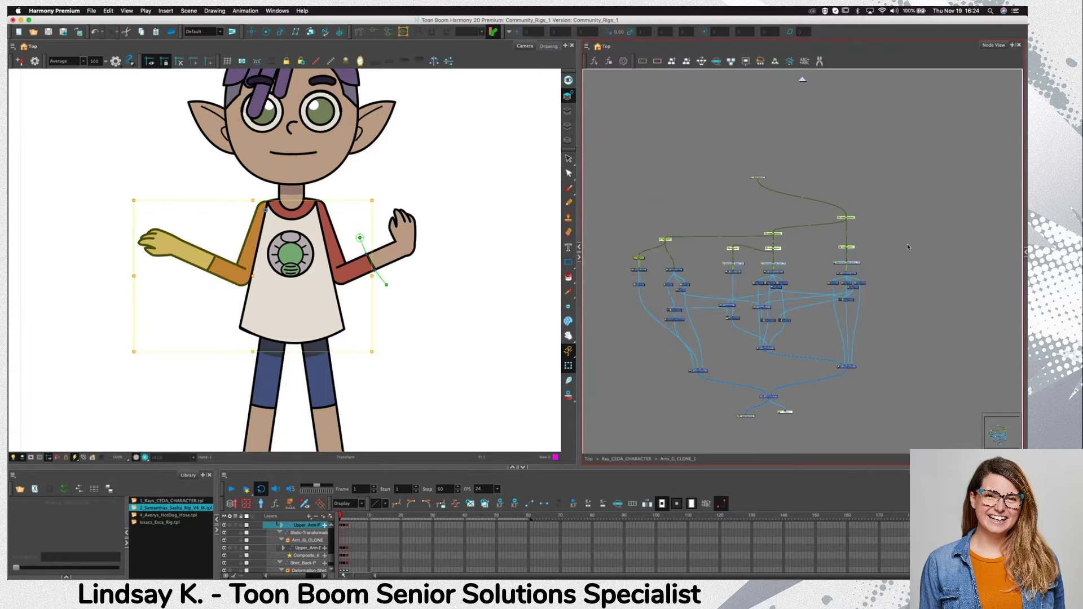
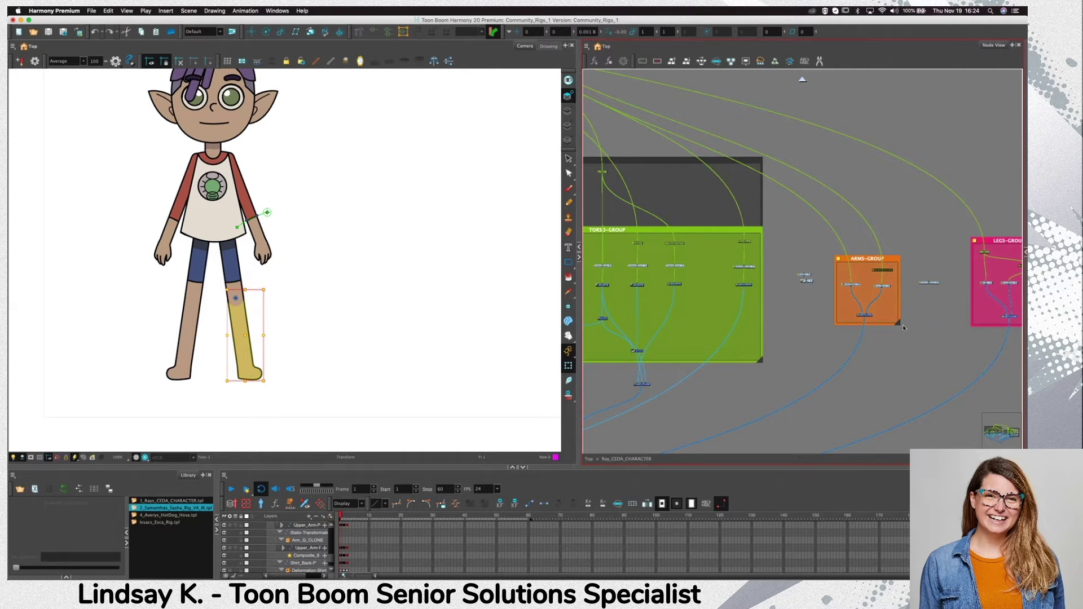
Bend the Leg_G_CLONE leg by rotating its lower leg about 85 degrees, and swing the whole leg across the other one
key("o")
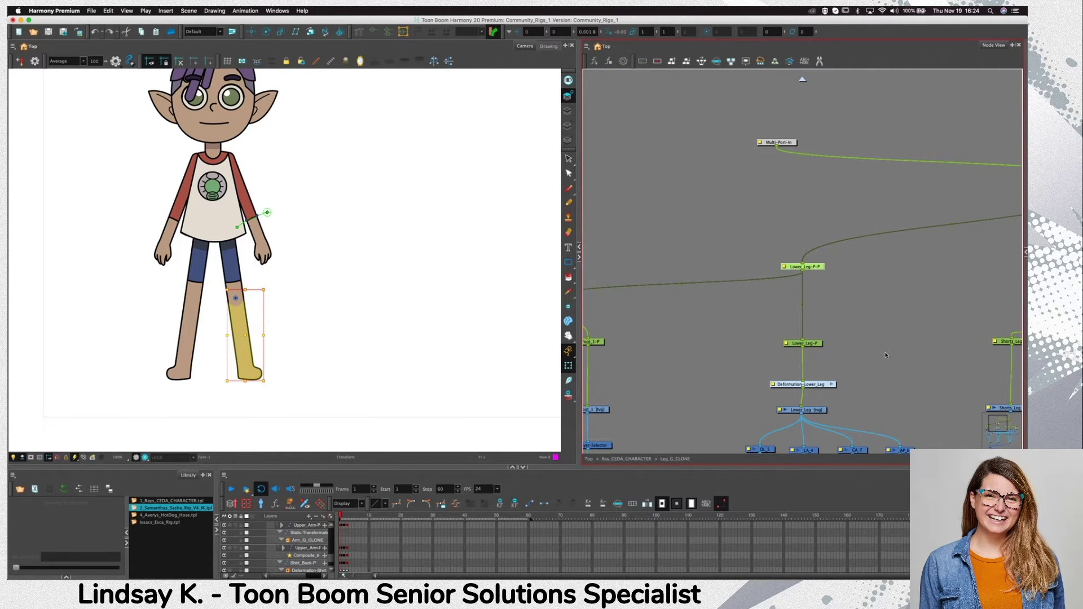
scroll(897, 349, "down", 3)
scroll(851, 315, "down", 4)
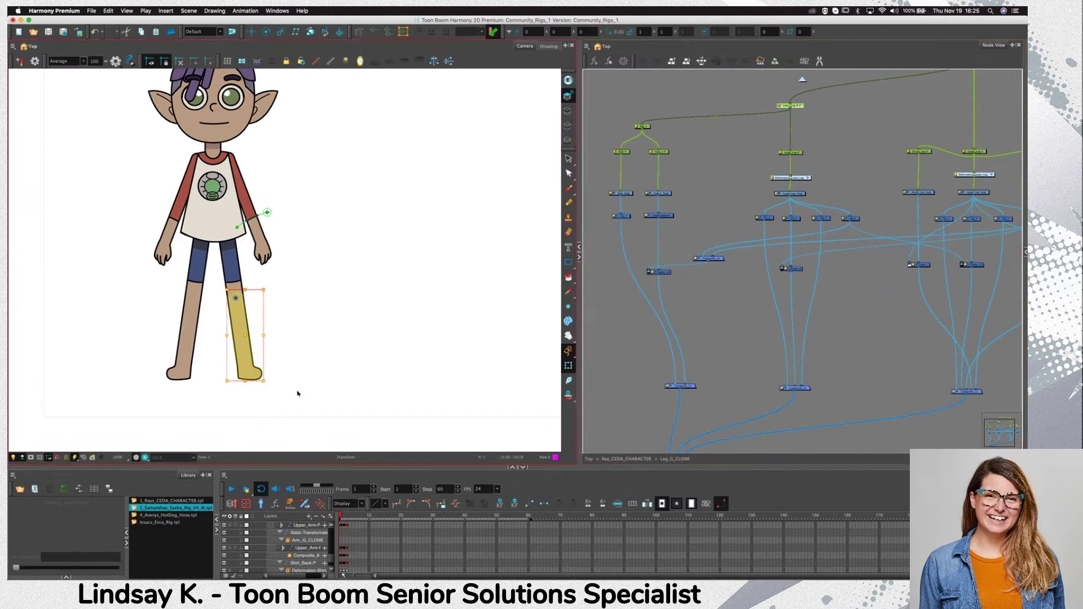
left_click_drag(266, 386, 388, 282)
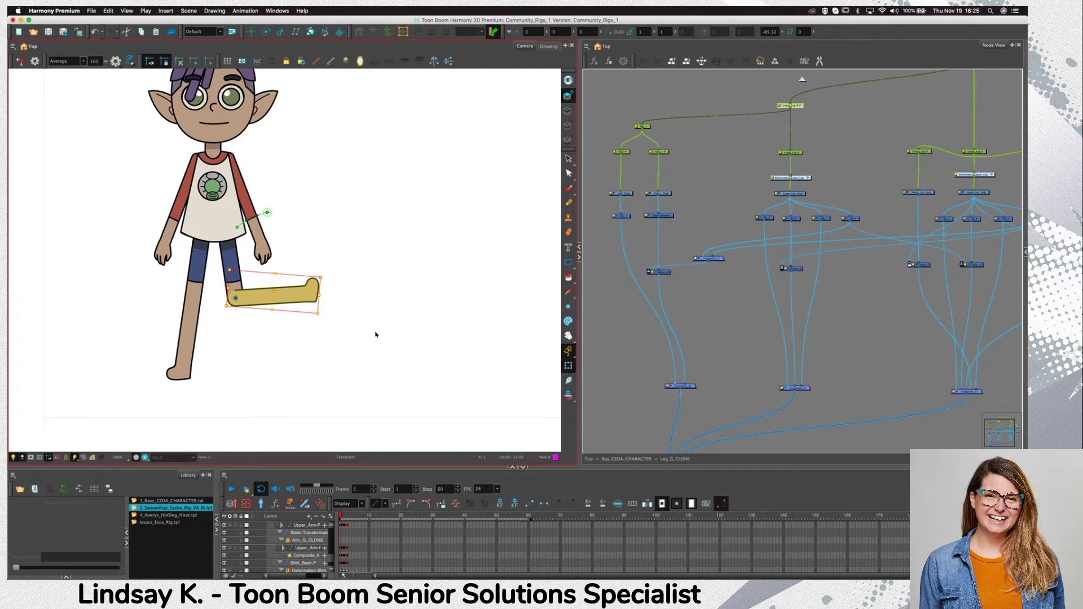
key("b")
left_click_drag(325, 321, 212, 356)
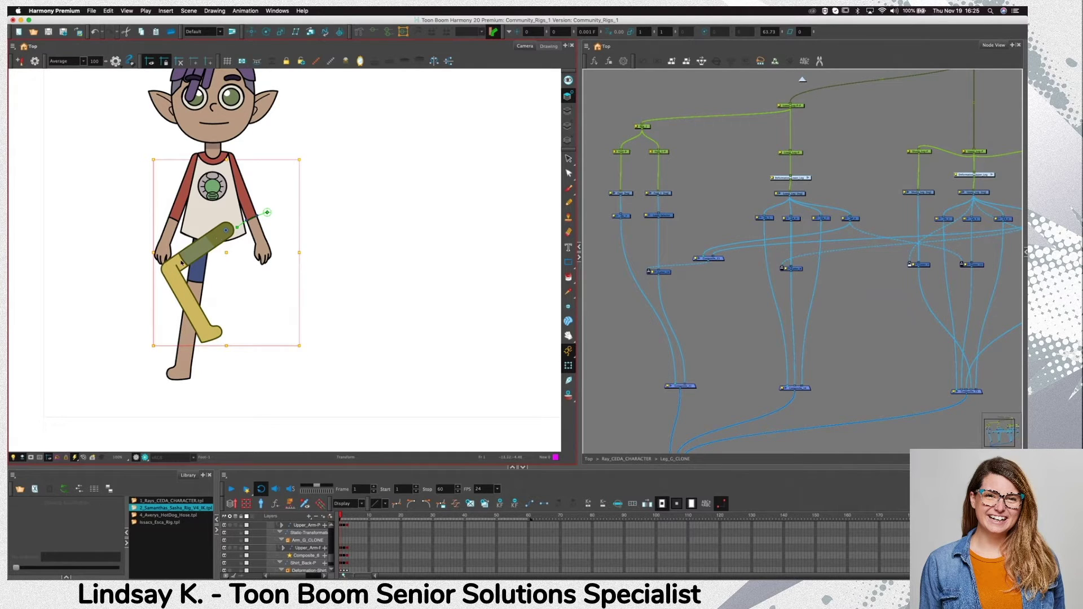
Move the foot composite aside in Leg_G_CLONE and check how the foot and lower-leg composites feed the final composite
left_click(795, 390)
scroll(764, 326, "down", 5)
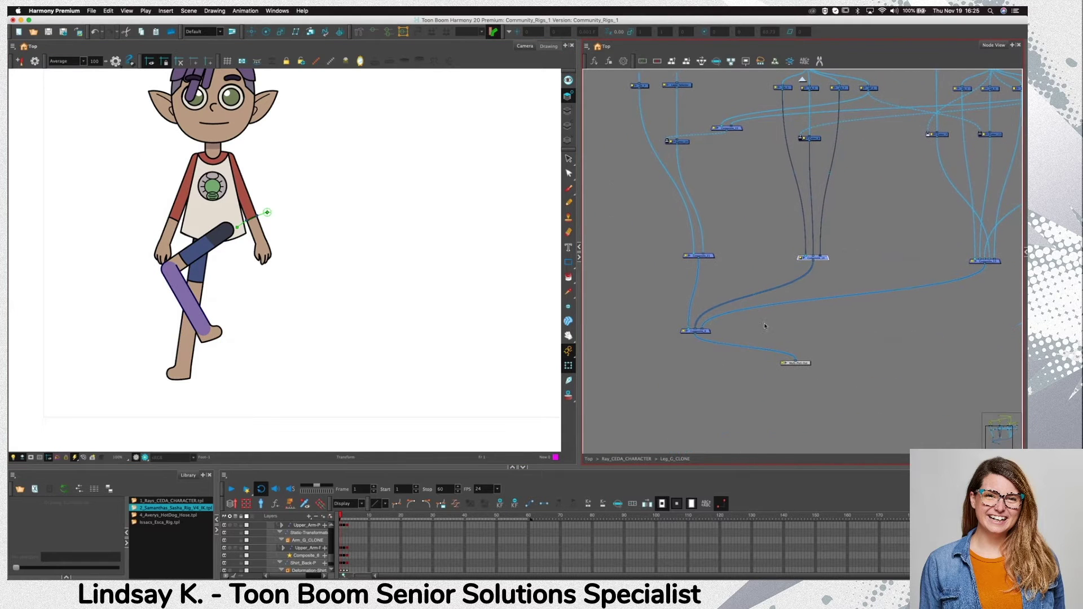
left_click_drag(705, 256, 673, 256)
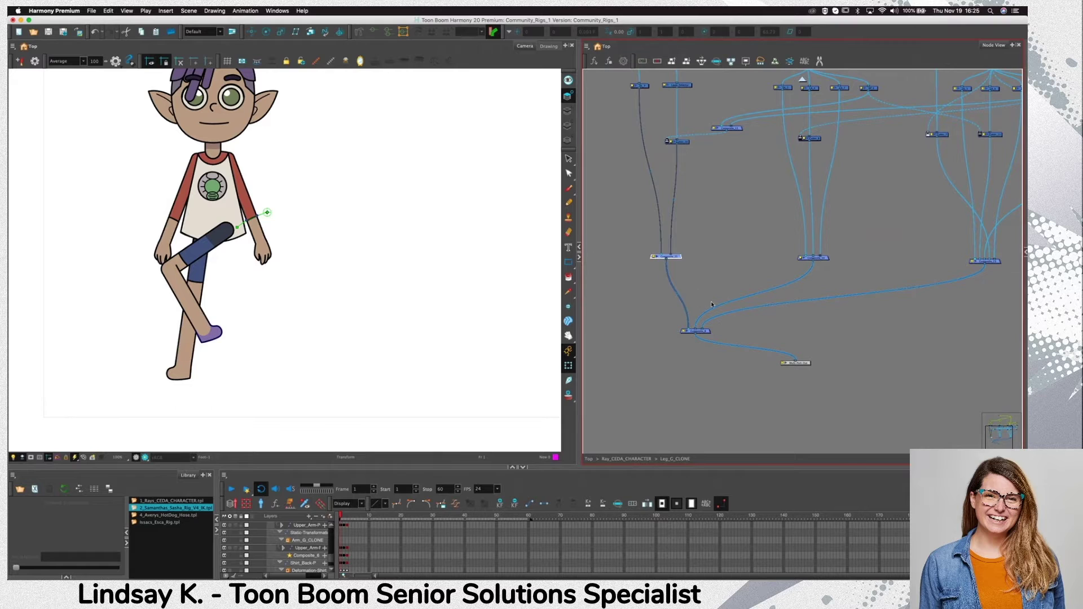
left_click(811, 257)
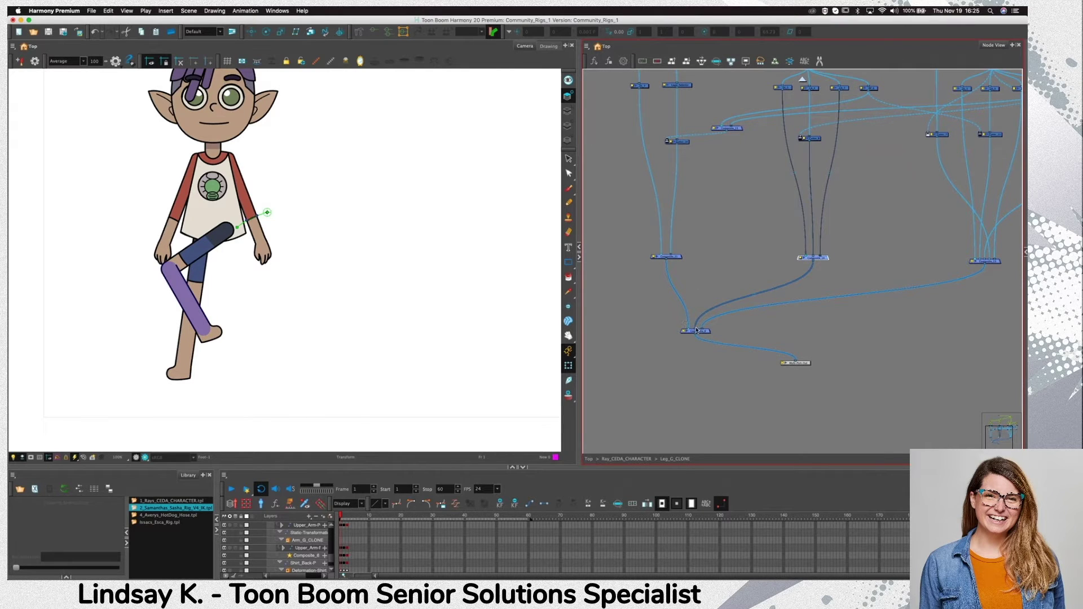
left_click_drag(696, 329, 703, 328)
Flip the crossed leg's foot horizontally and rotate it at the ankle
left_click(214, 332)
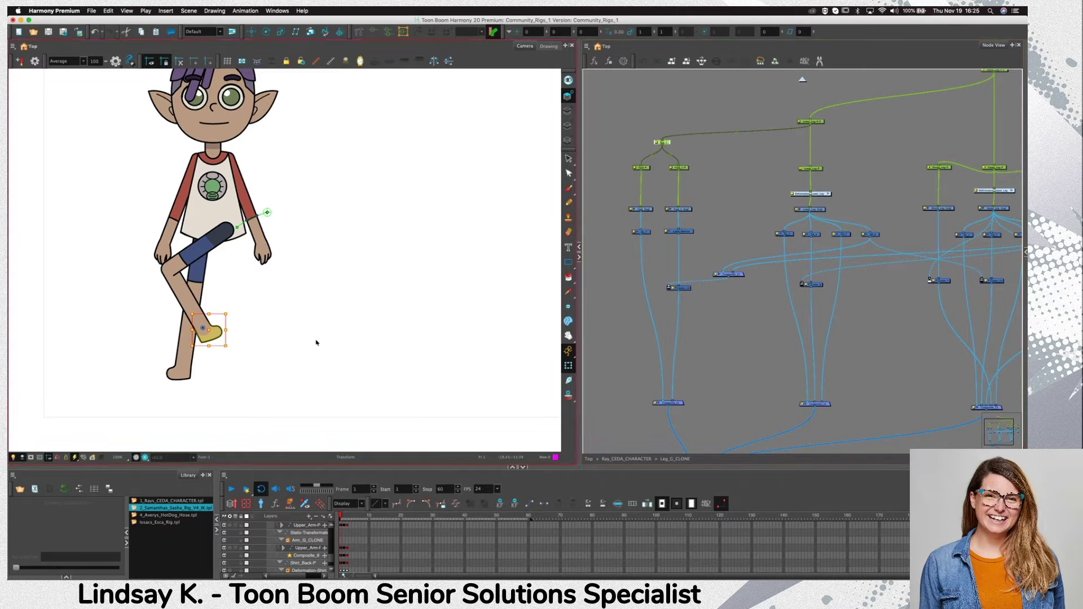
key("4")
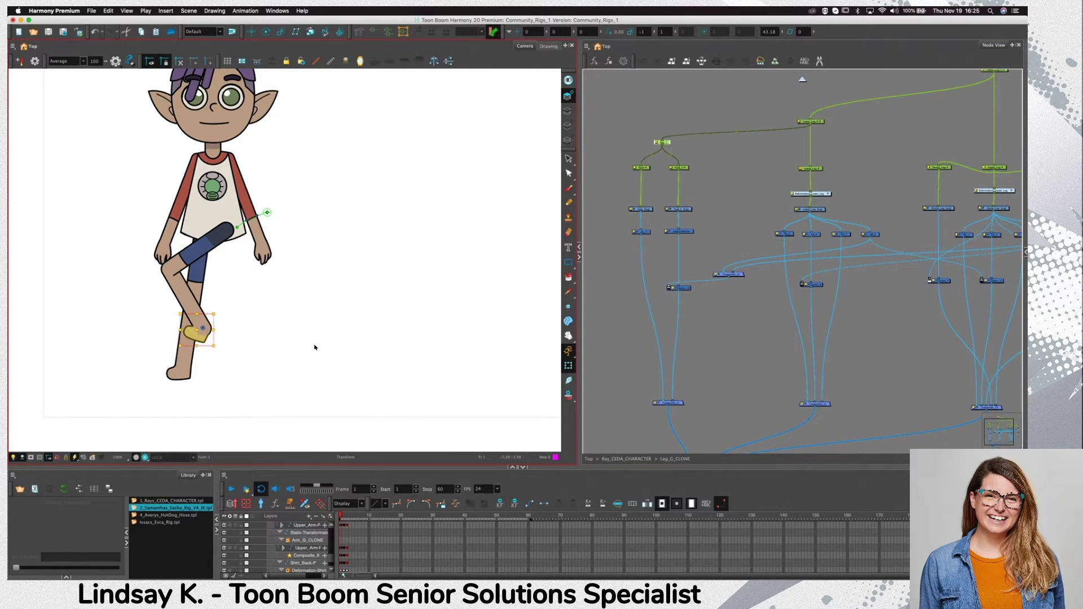
left_click_drag(225, 351, 237, 342)
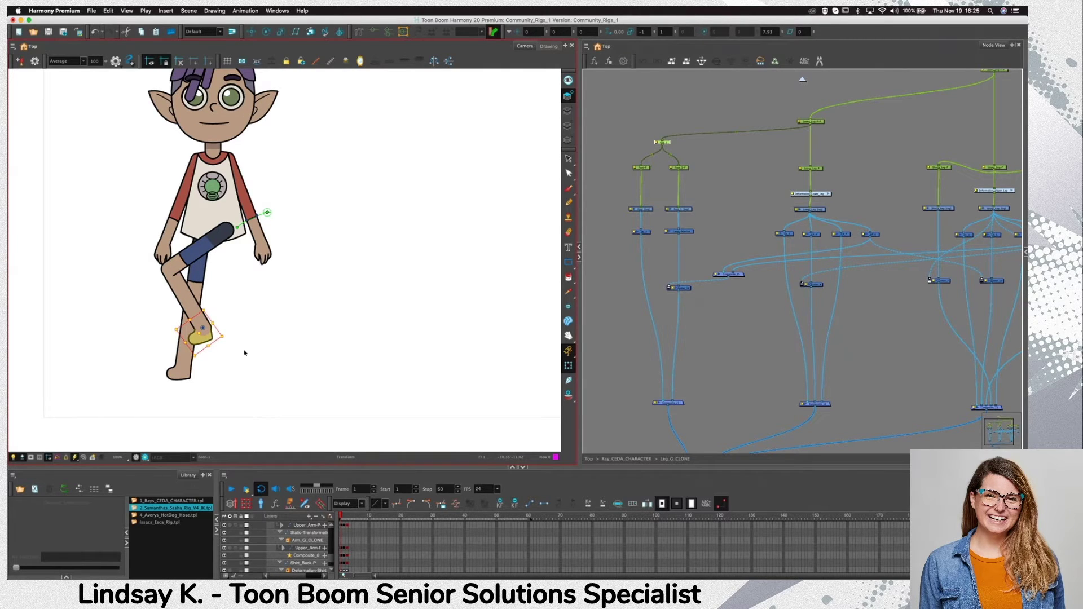
Undo the foot's last rotation and reset the lower-leg, foot and whole-leg pegs in Leg_G_CLONE to their default pose
key("super+z")
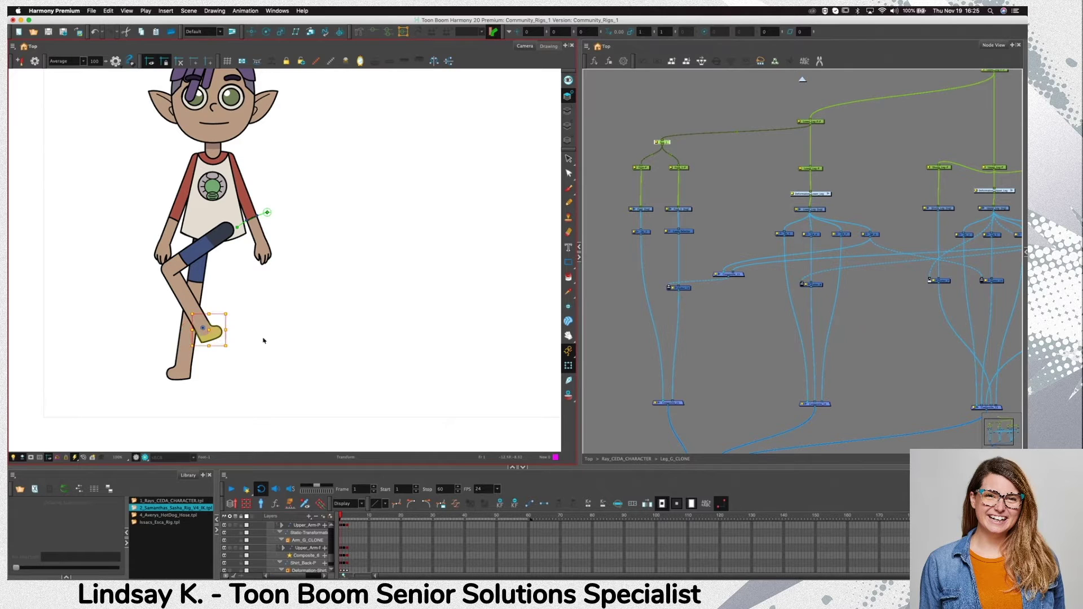
left_click_drag(845, 105, 628, 184)
key("r")
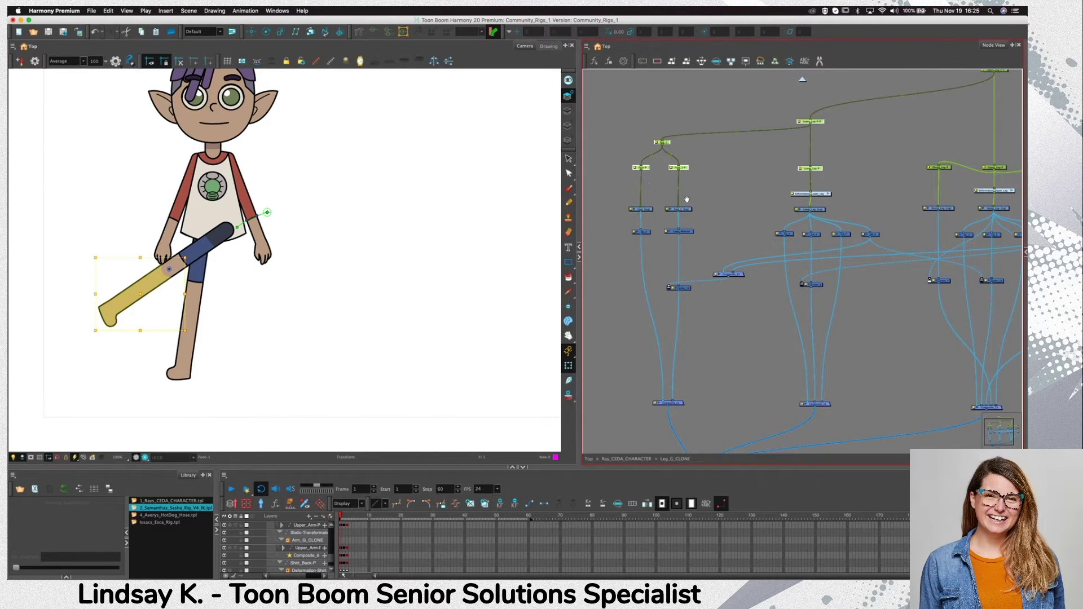
left_click_drag(893, 125, 797, 239)
left_click(896, 184)
key("r")
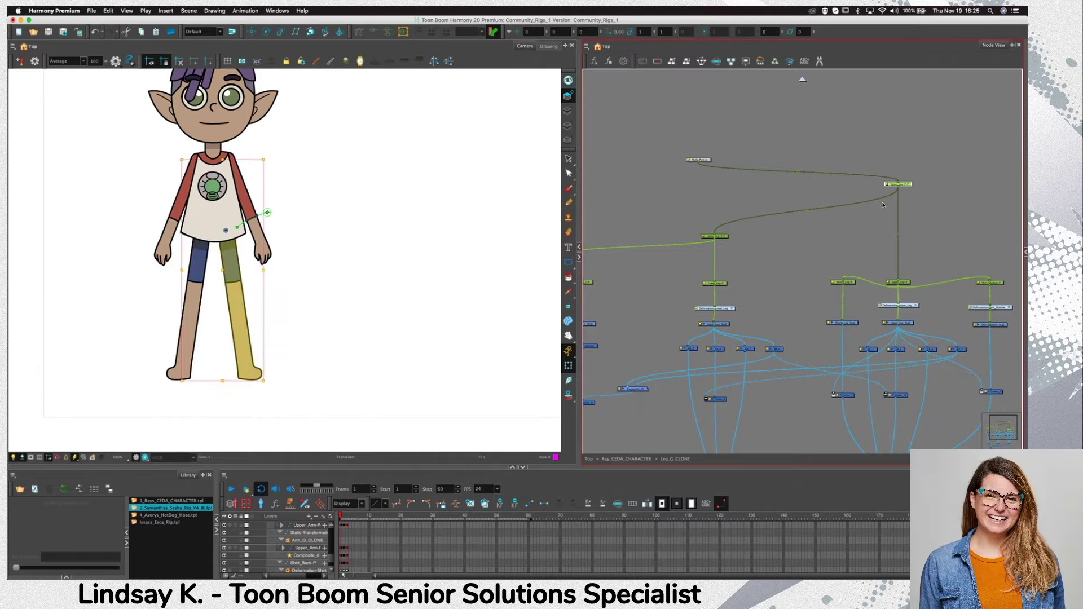
left_click(771, 294)
Leave Leg_G_CLONE for the Ray character's node network and look over the legs, arms, torso and body groups
scroll(759, 321, "down", 5)
left_click_drag(839, 407, 871, 360)
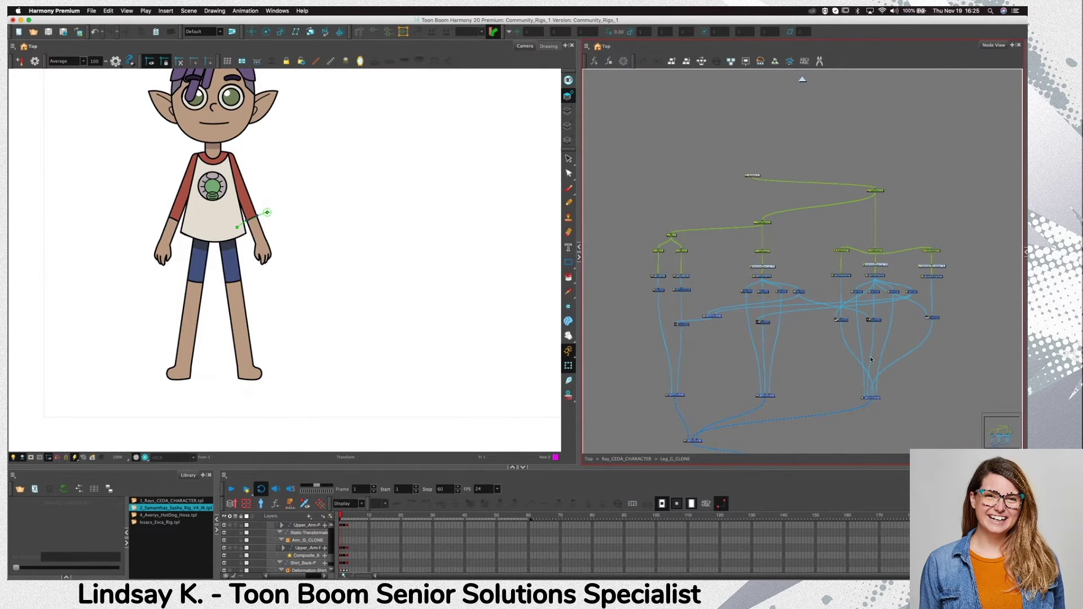
scroll(824, 383, "up", 4)
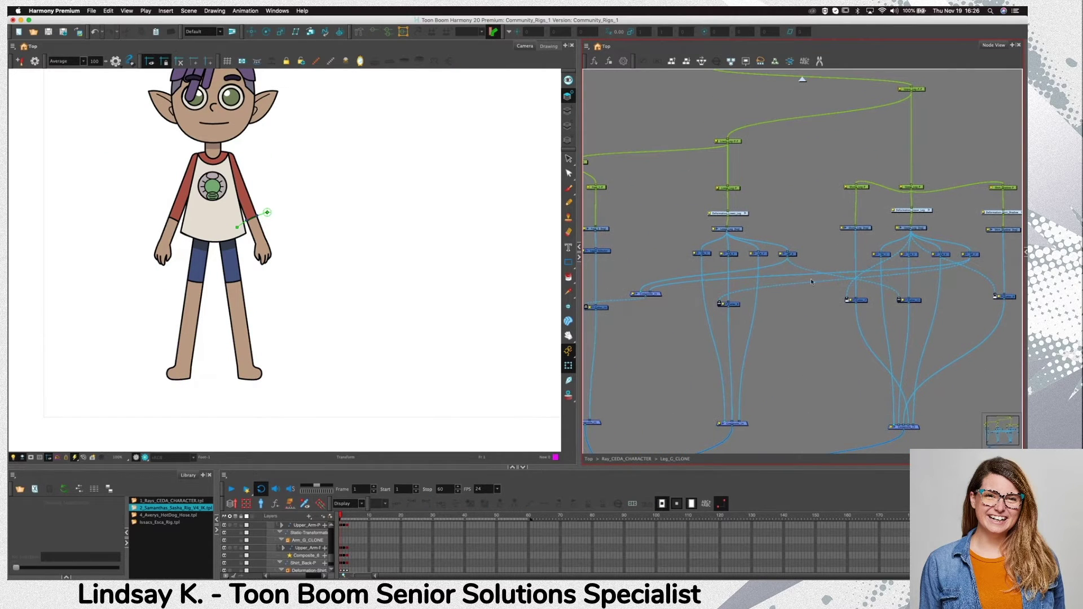
left_click(803, 80)
scroll(762, 352, "down", 5)
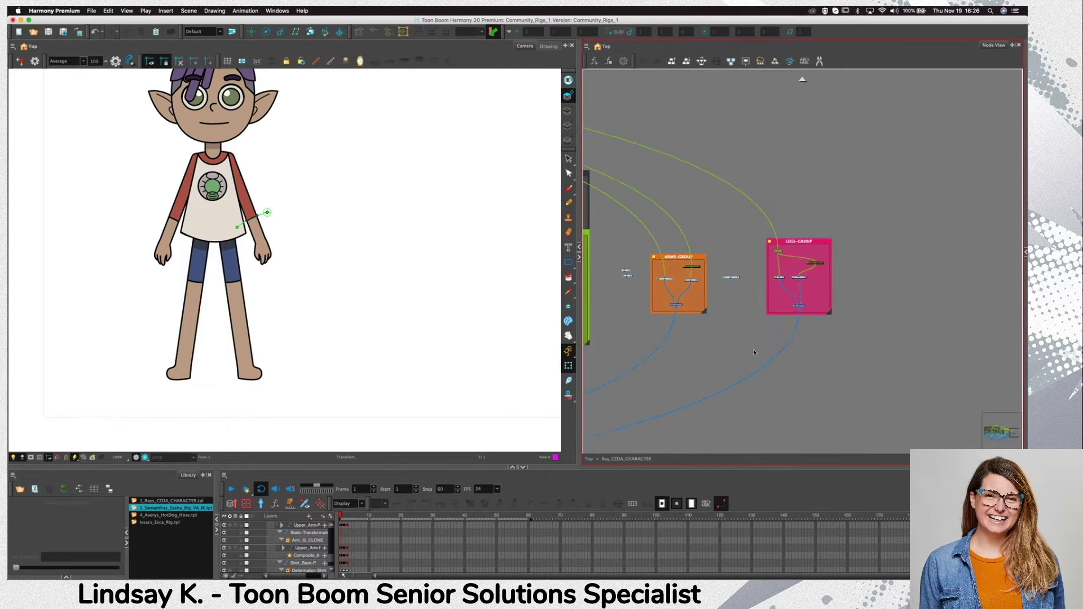
left_click_drag(637, 385, 752, 322)
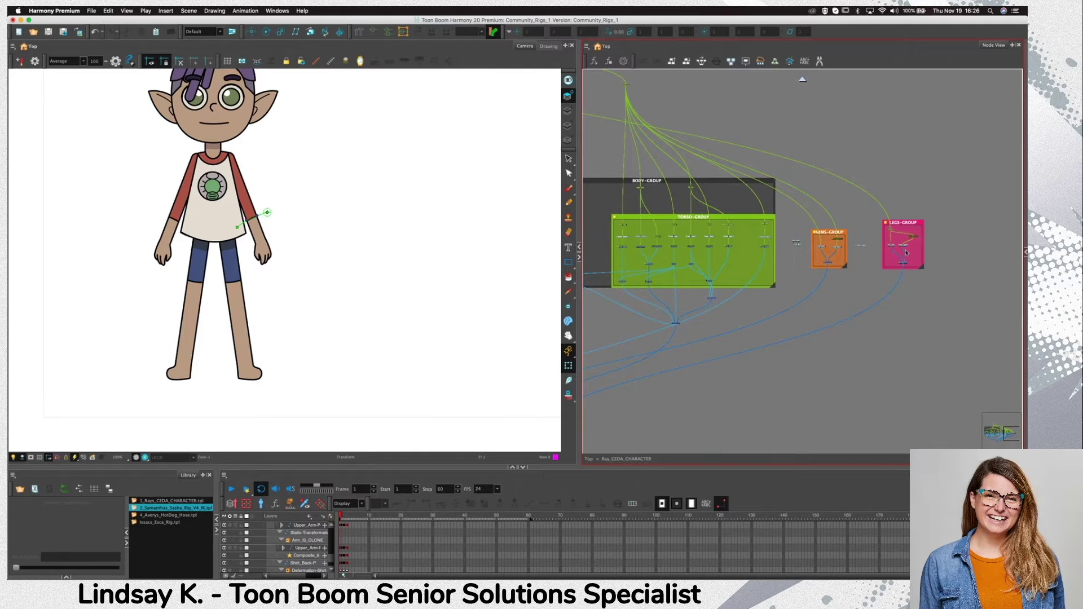
left_click_drag(743, 315, 874, 310)
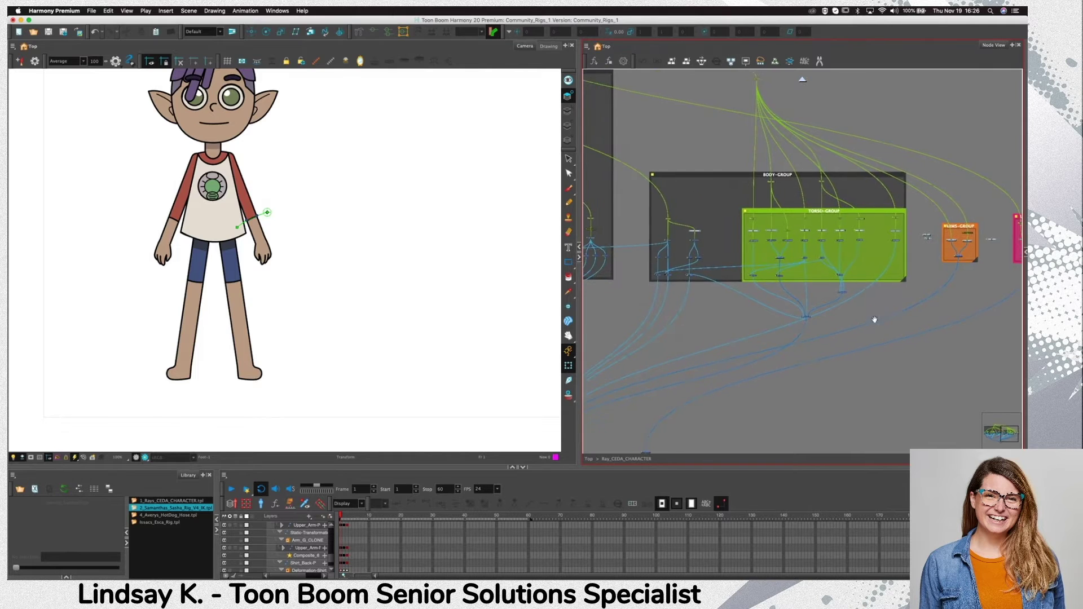
left_click_drag(736, 393, 698, 438)
scroll(697, 394, "right", 2)
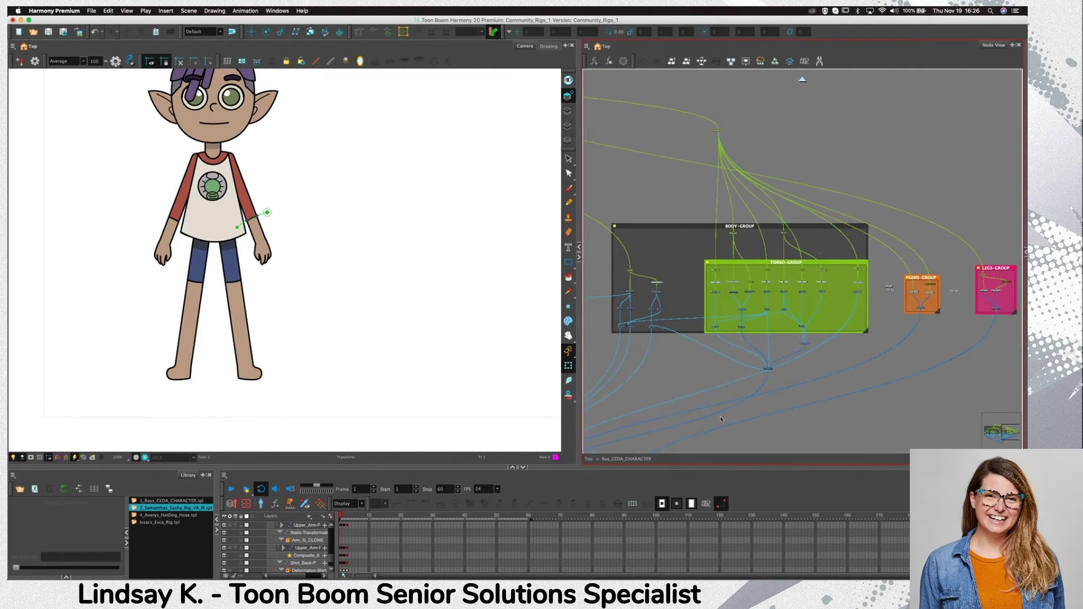
Select the Shirt_Collar-P-P peg above TORSO-GROUP and check which body parts it drives
left_click(718, 130)
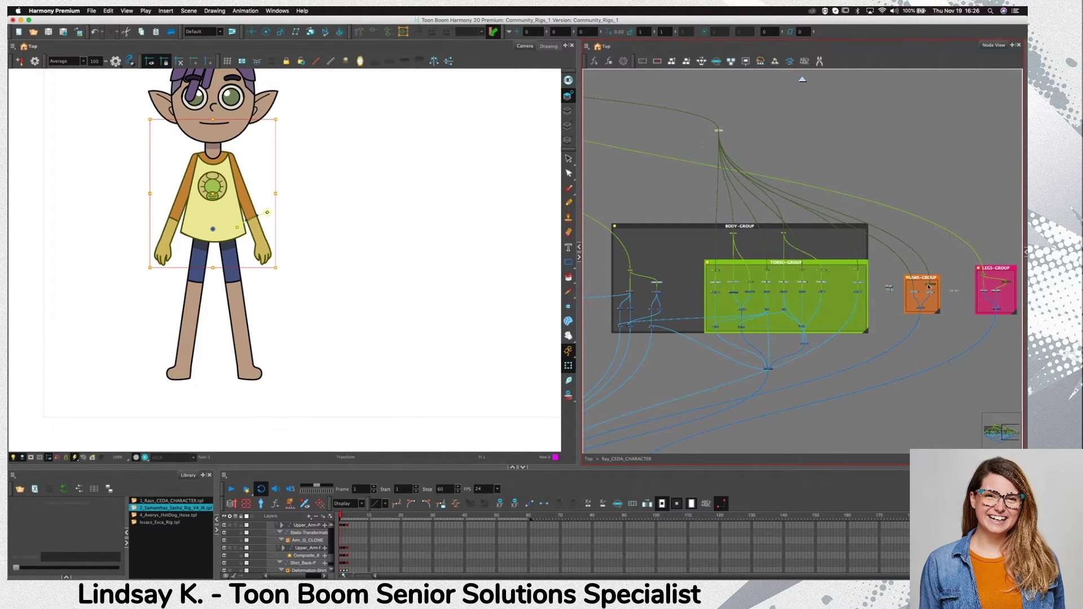
left_click(727, 134)
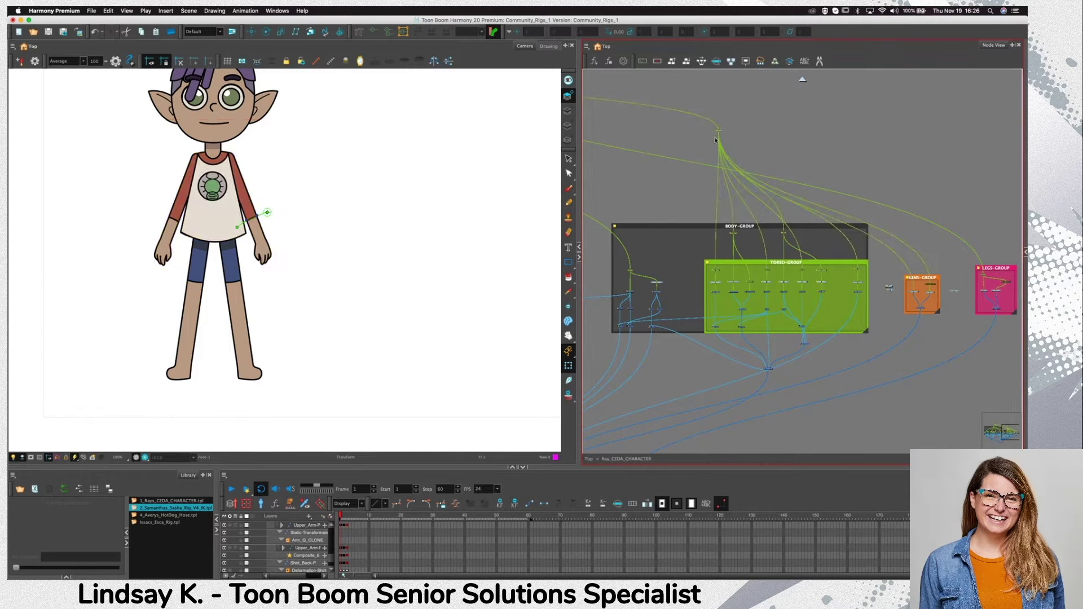
left_click(718, 130)
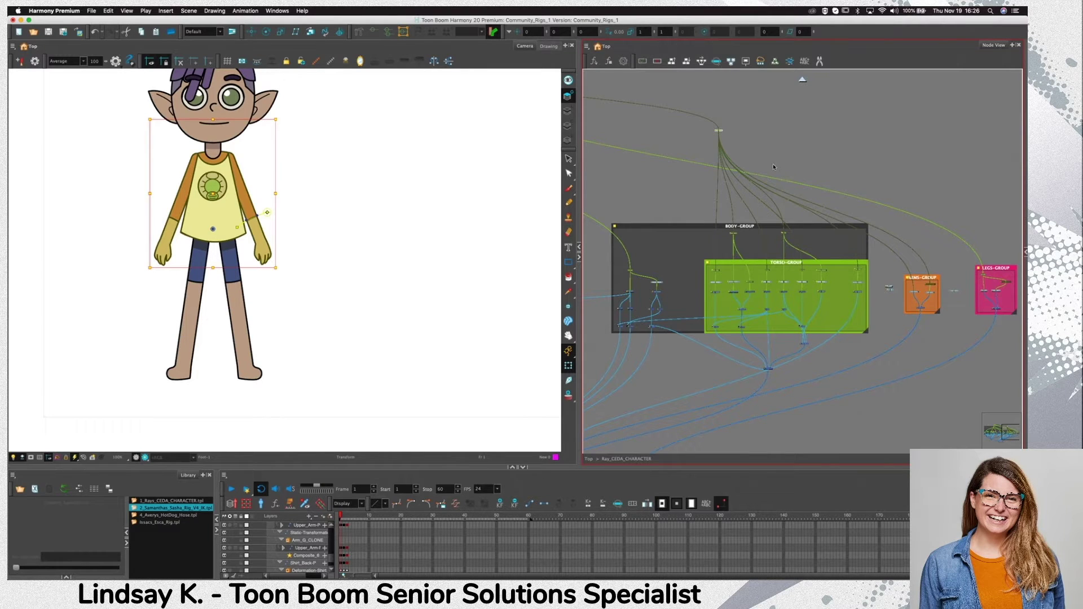
left_click(218, 245)
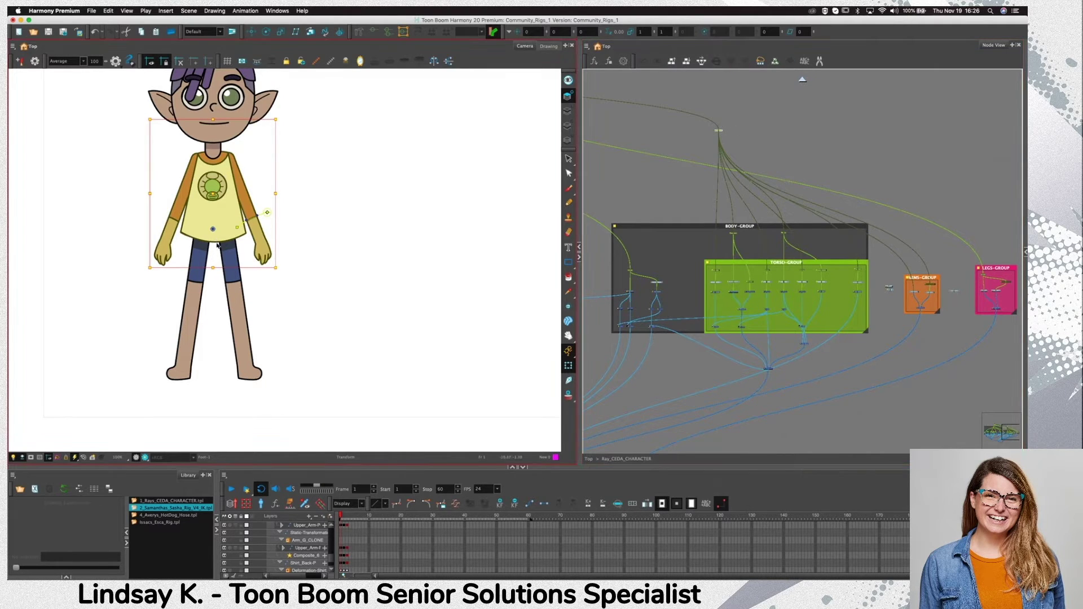
left_click(792, 155)
scroll(792, 155, "up", 10)
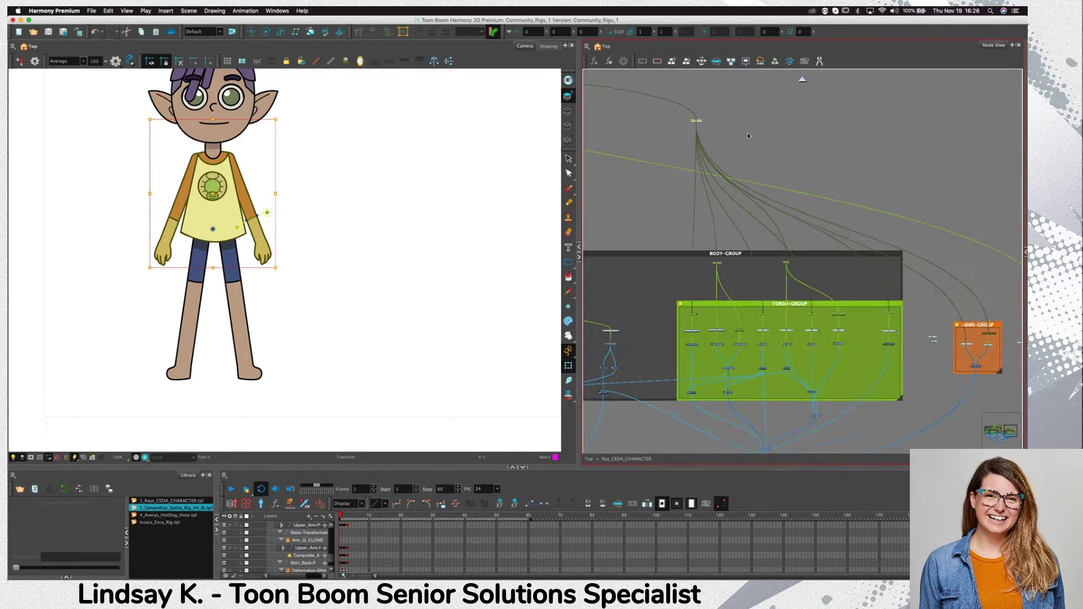
scroll(696, 130, "up", 6)
left_click_drag(696, 130, 747, 229)
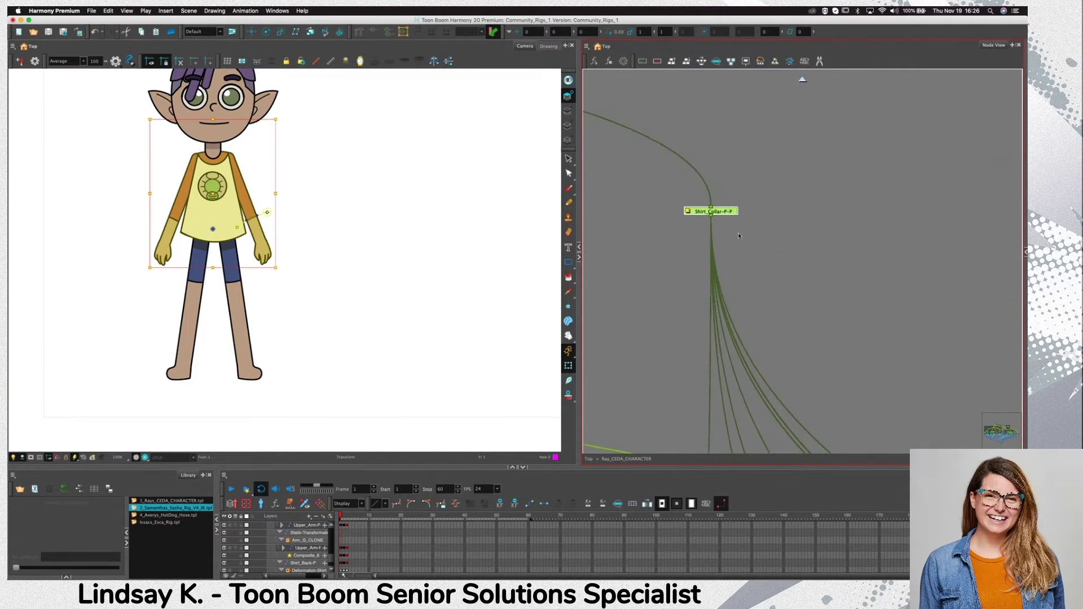
scroll(758, 304, "down", 6)
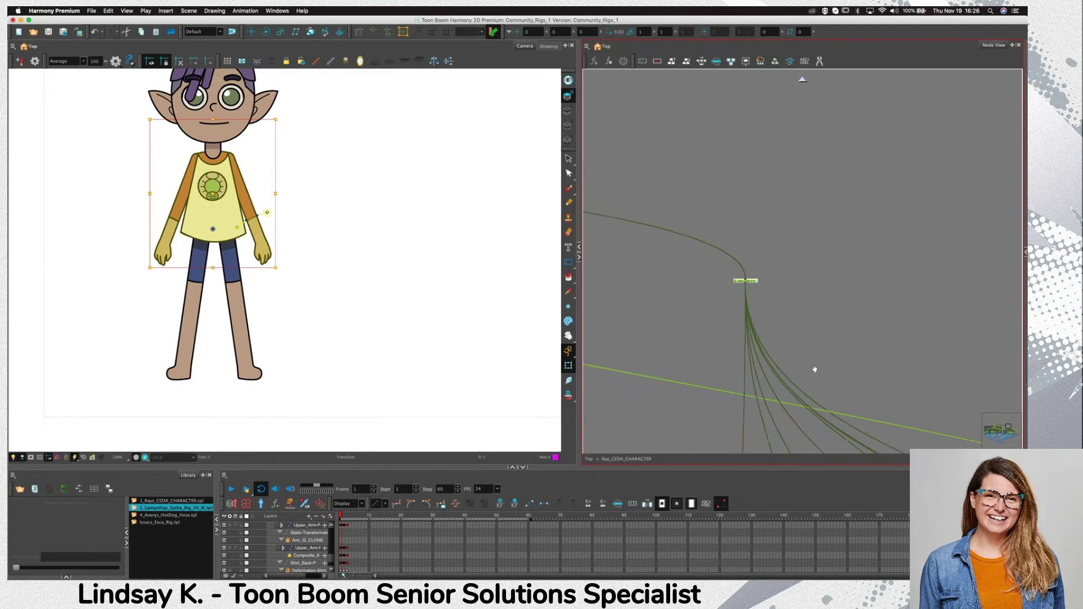
Inspect the shirt collar's peg and the two shirt-design drawings in TORSO-GROUP by selecting each in turn
left_click_drag(802, 395, 786, 201)
left_click_drag(818, 350, 749, 202)
scroll(765, 324, "up", 2)
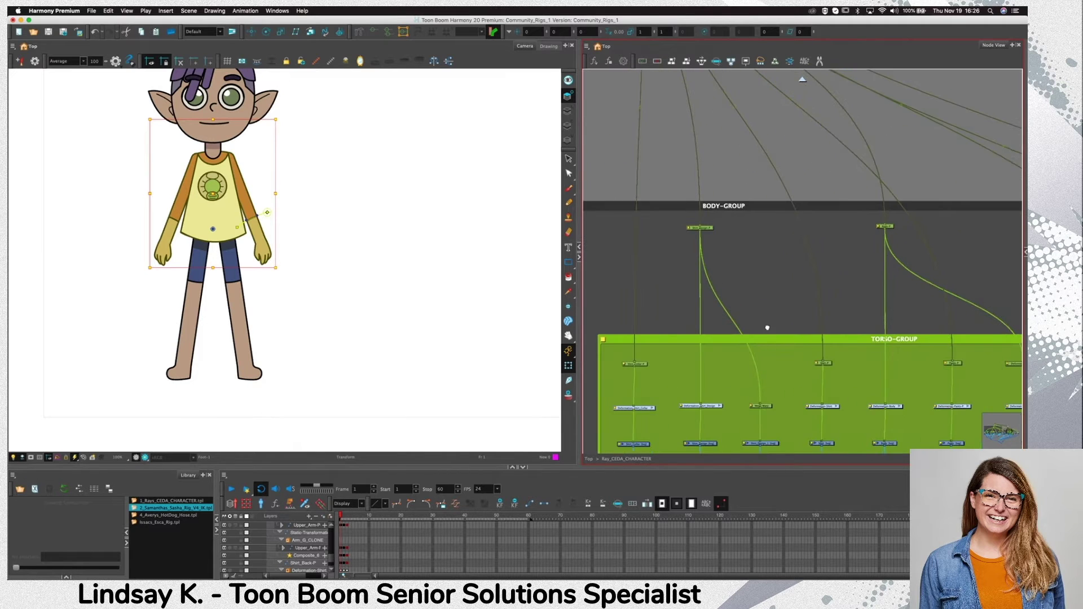
left_click_drag(767, 328, 764, 252)
left_click(651, 295)
left_click_drag(651, 294, 633, 253)
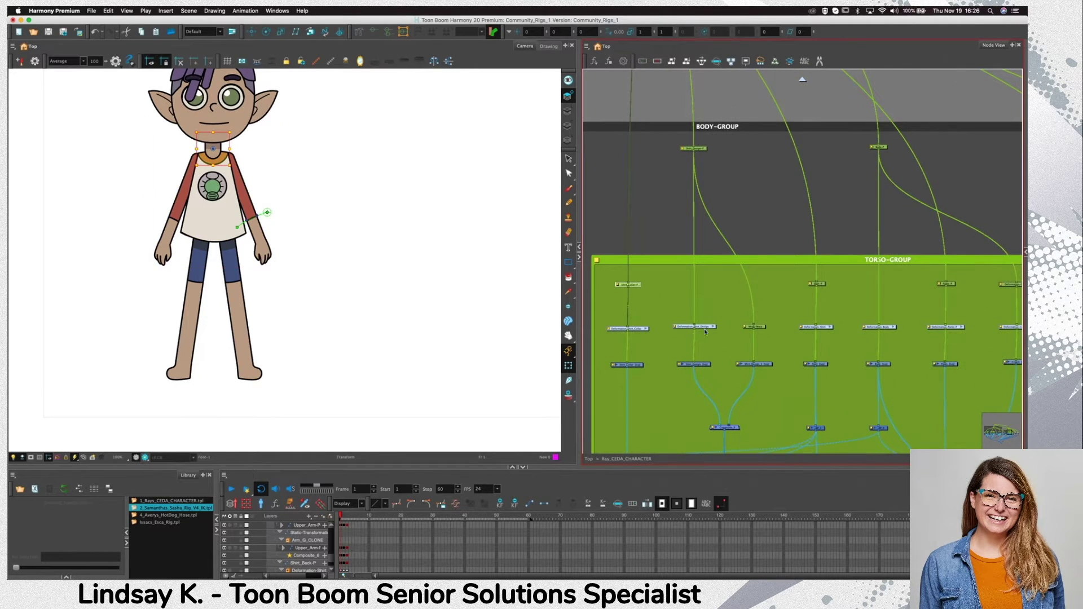
left_click(705, 363)
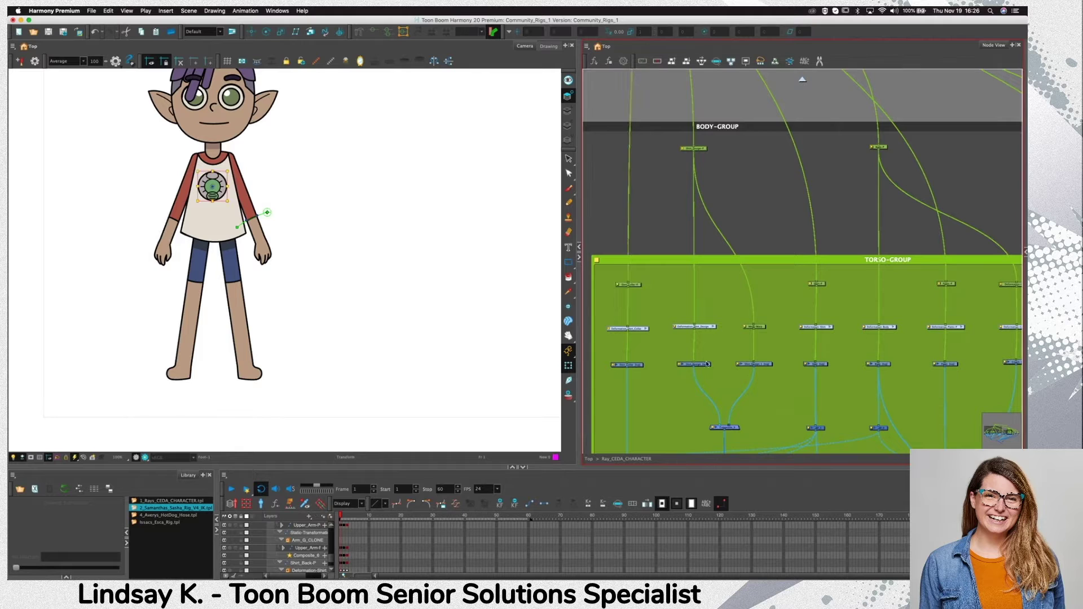
left_click(755, 366)
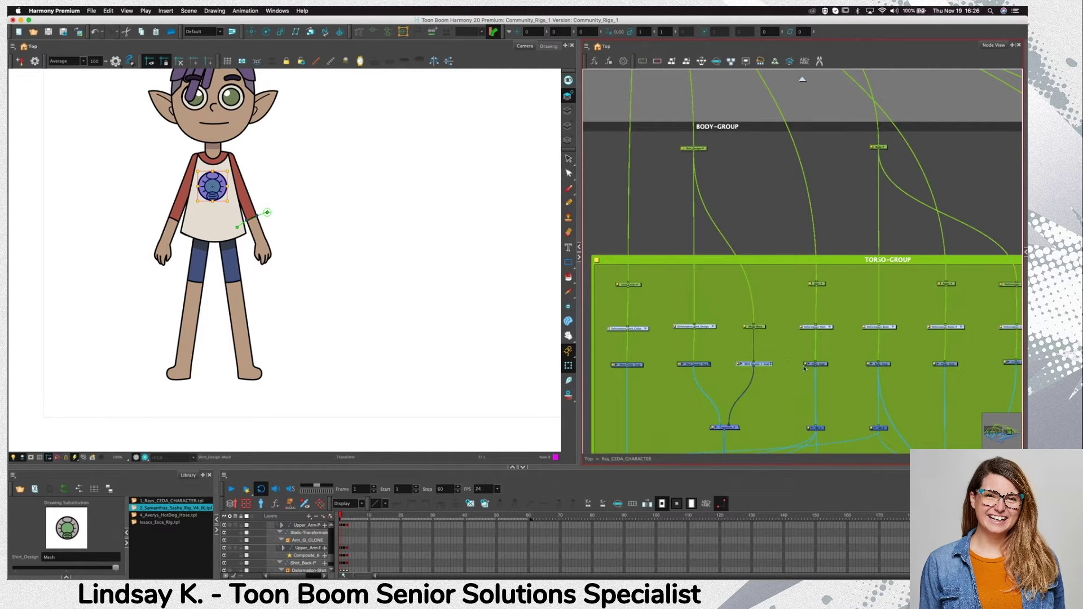
Inspect the Shirt, Body, Pants, Crotch and Shirt_Back drawings in TORSO-GROUP by selecting each in turn
left_click(805, 366)
scroll(838, 379, "right", 5)
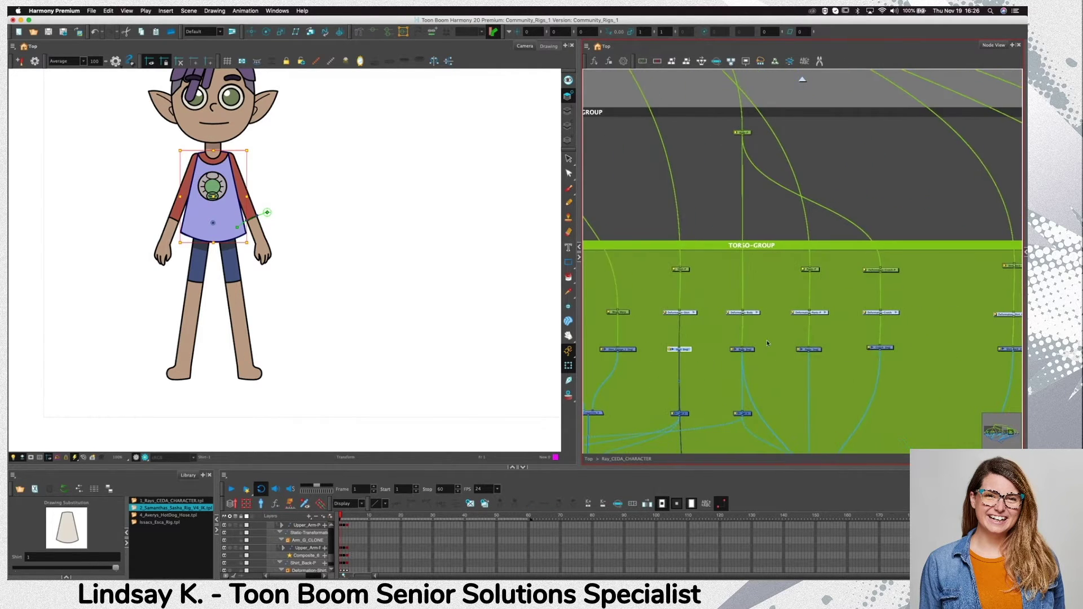
left_click(747, 350)
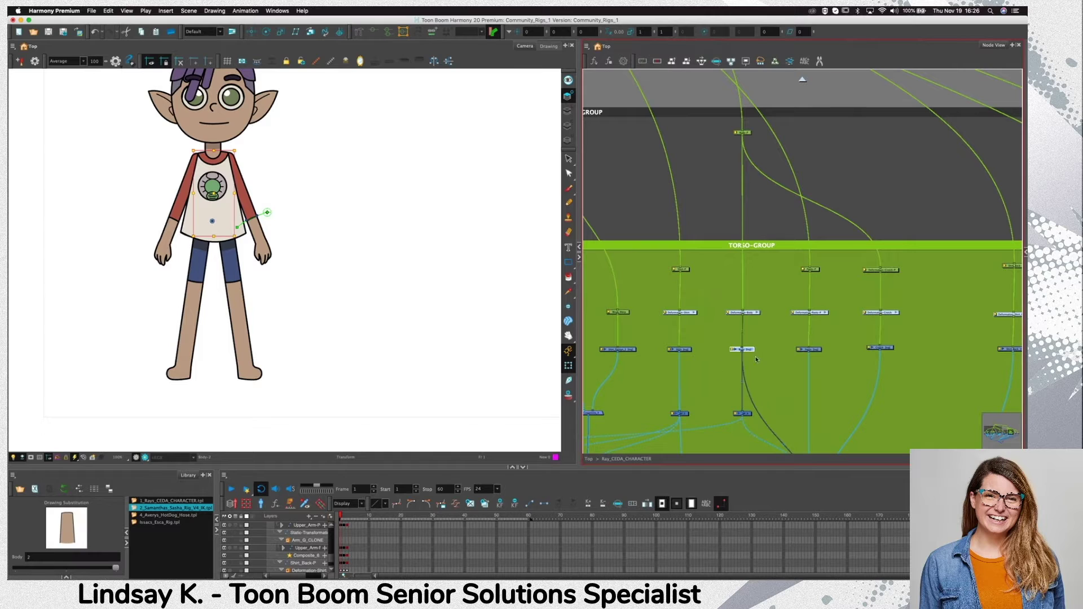
left_click(801, 350)
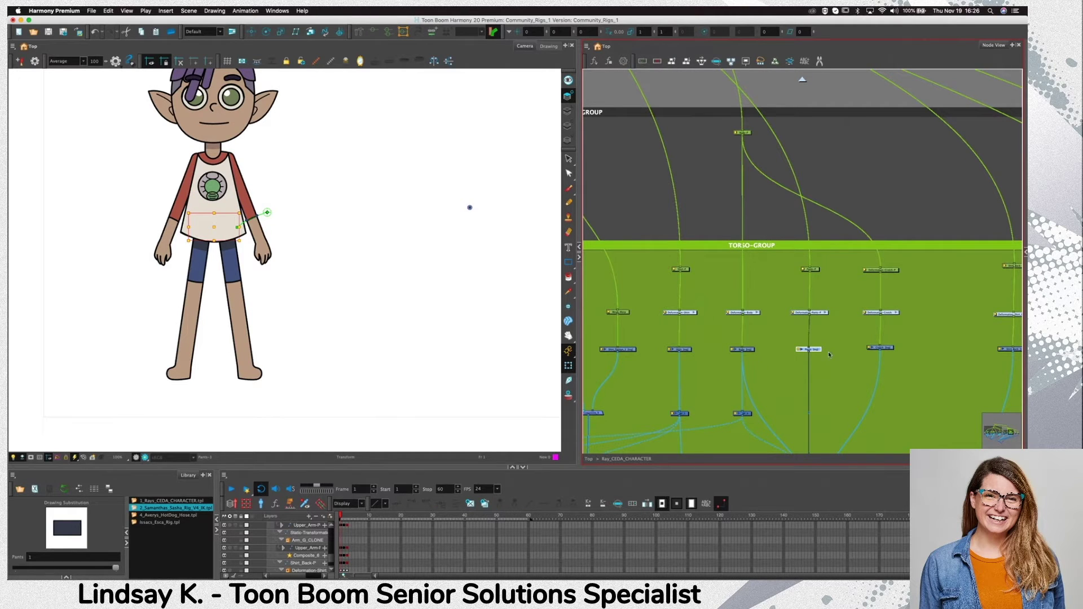
scroll(816, 365, "up", 3)
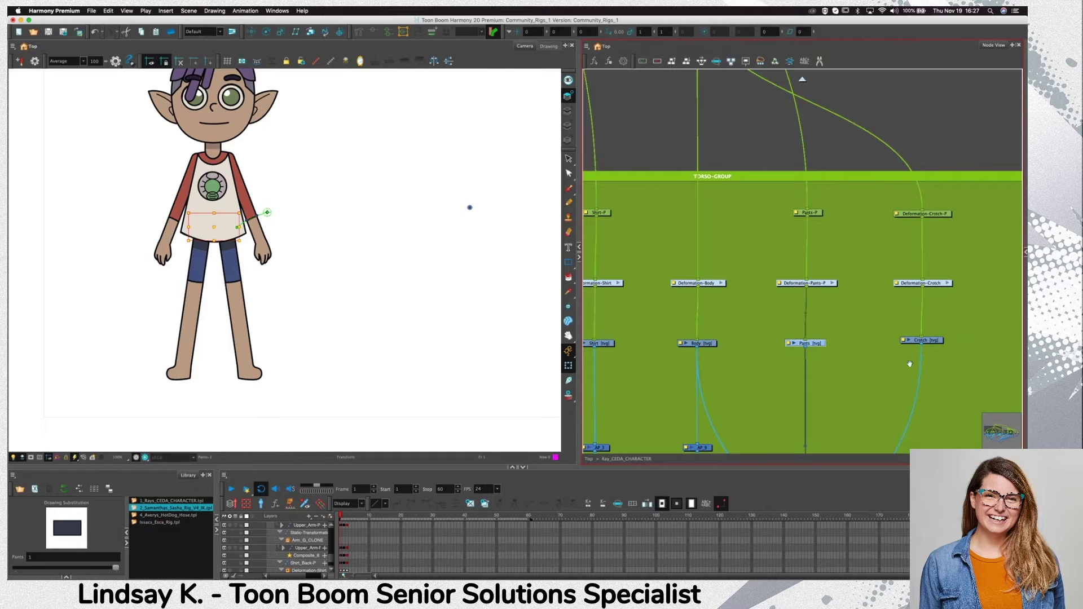
left_click_drag(909, 363, 825, 355)
left_click(826, 343)
scroll(859, 348, "right", 5)
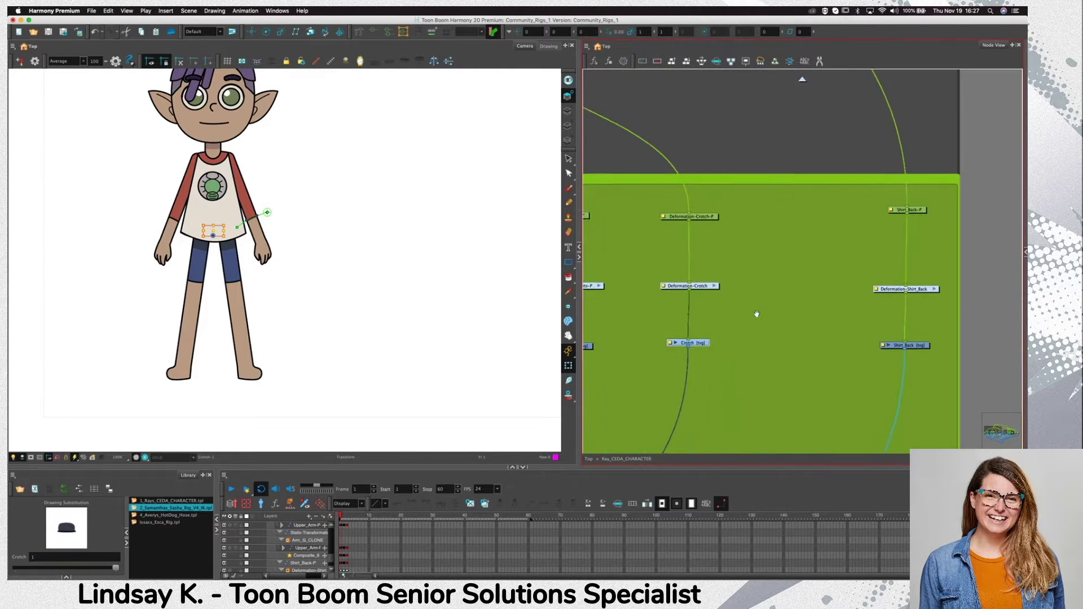
left_click(880, 345)
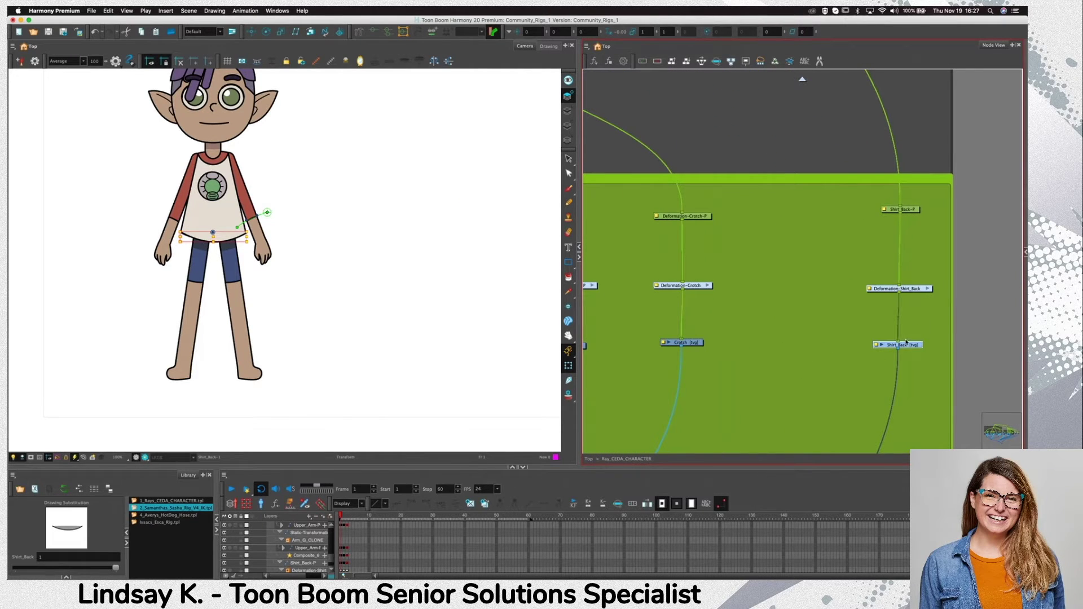
Show the deformation controls of Shirt_Back and try moving the shirt's lower hem, undoing the move
key("shift+F11")
left_click(336, 302)
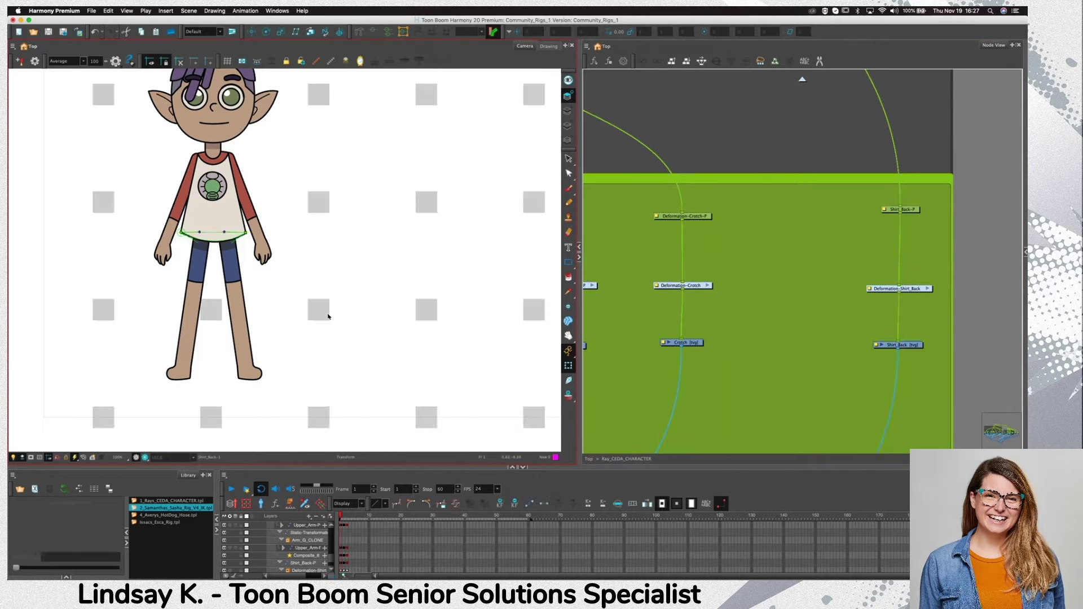
left_click_drag(228, 244, 241, 259)
key("super+z")
left_click(805, 240)
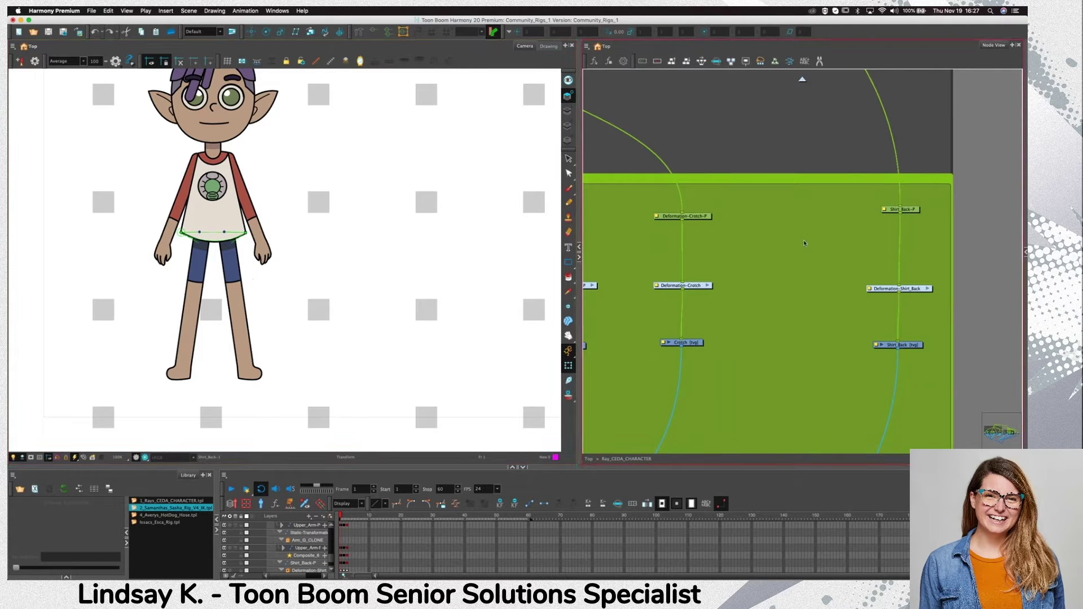
Check which parts the torso pegs control and try transforming the torso and arms from their shared parent peg, undoing the change
scroll(804, 243, "down", 10)
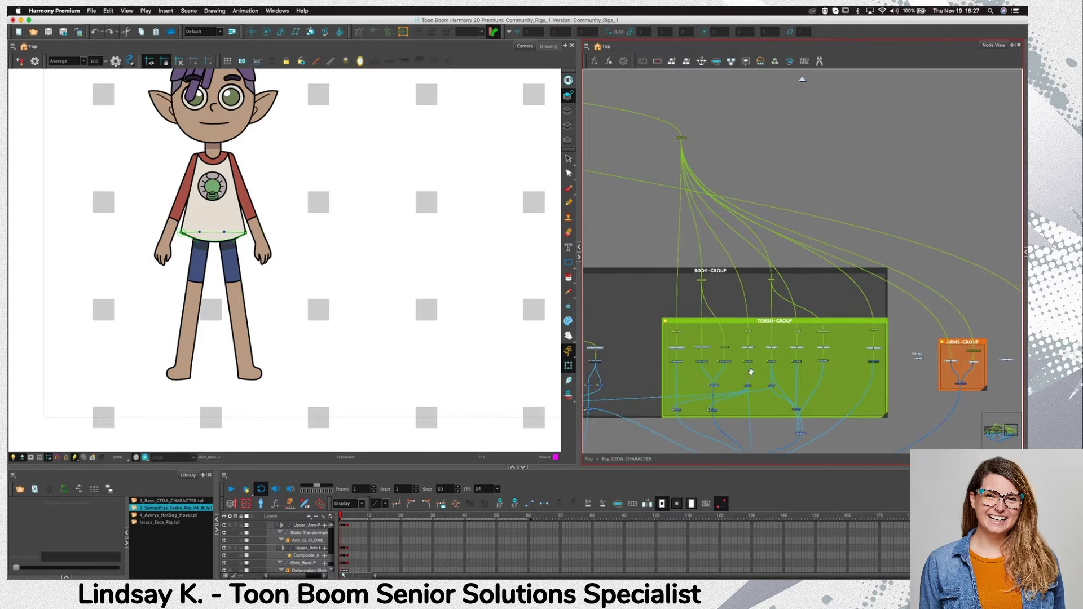
left_click(700, 280)
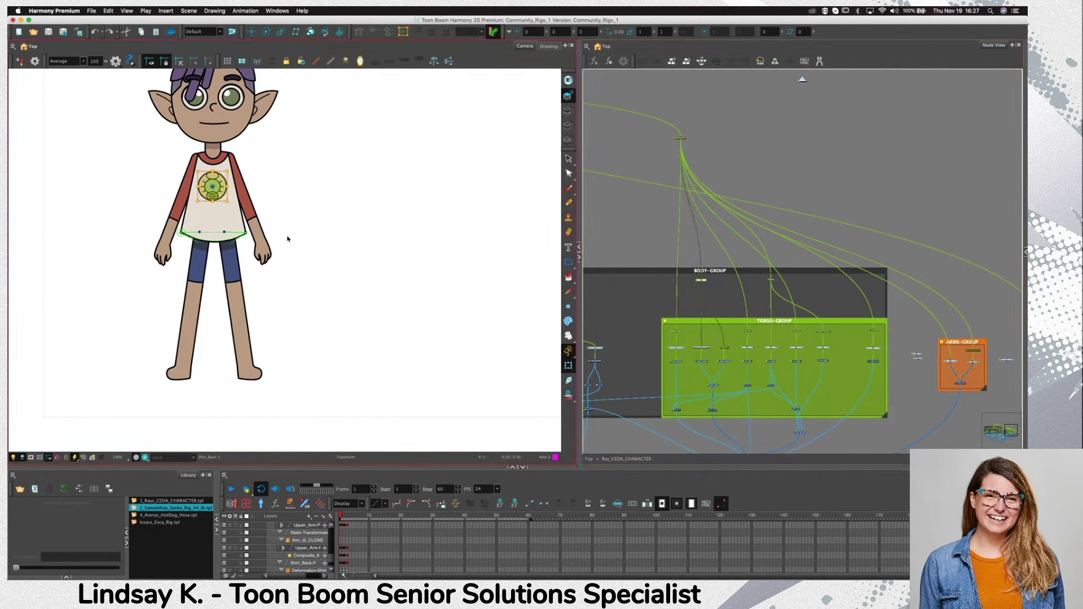
left_click(770, 279)
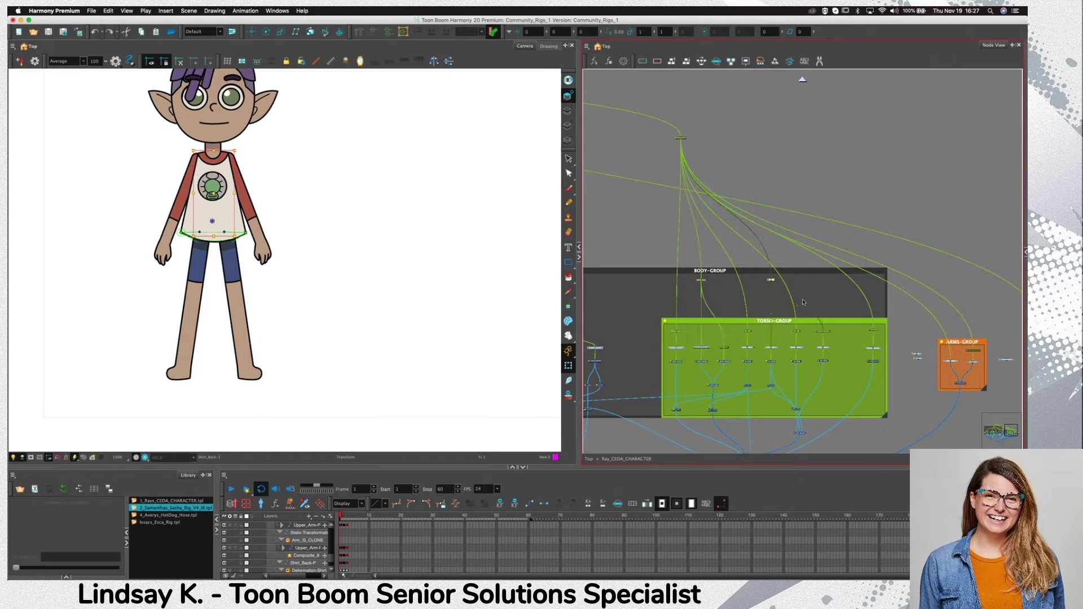
left_click(748, 331)
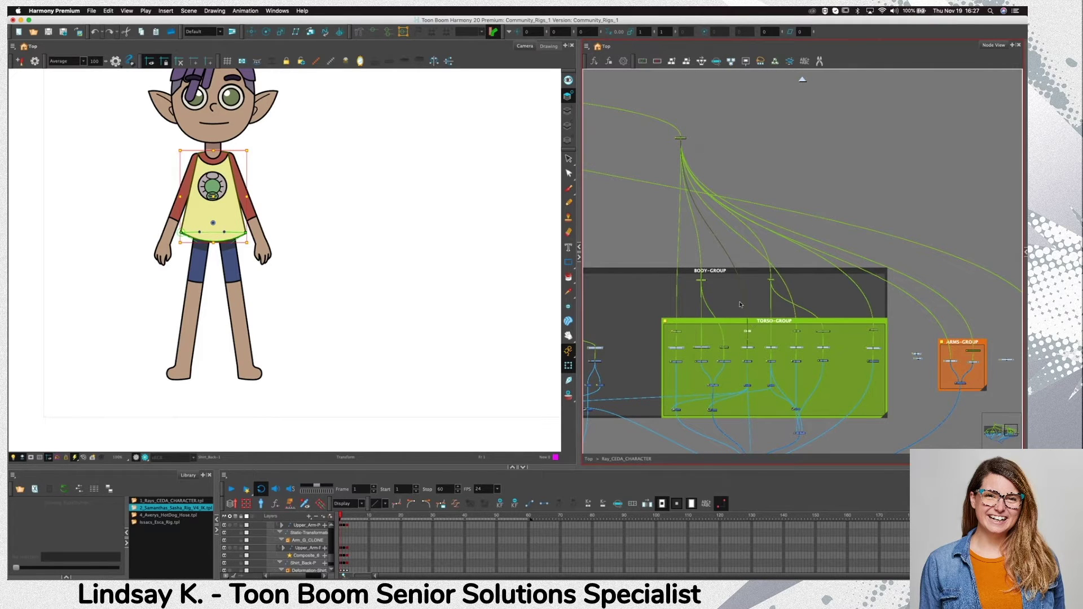
left_click(681, 138)
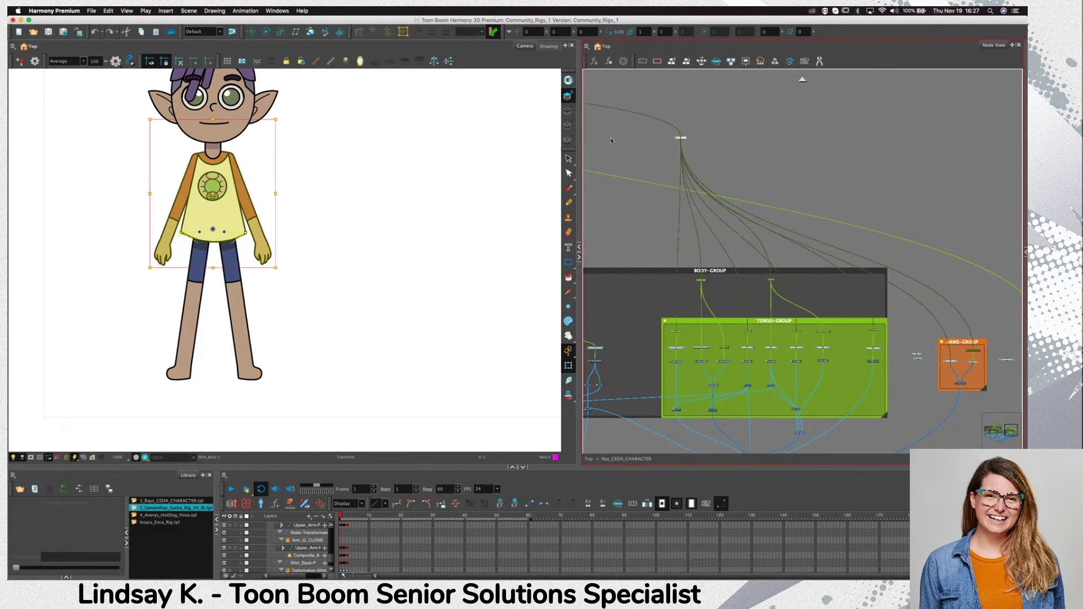
mouse_move(288, 273)
left_mouse_down()
mouse_move(248, 282)
mouse_move(286, 278)
left_mouse_up()
key("super+z")
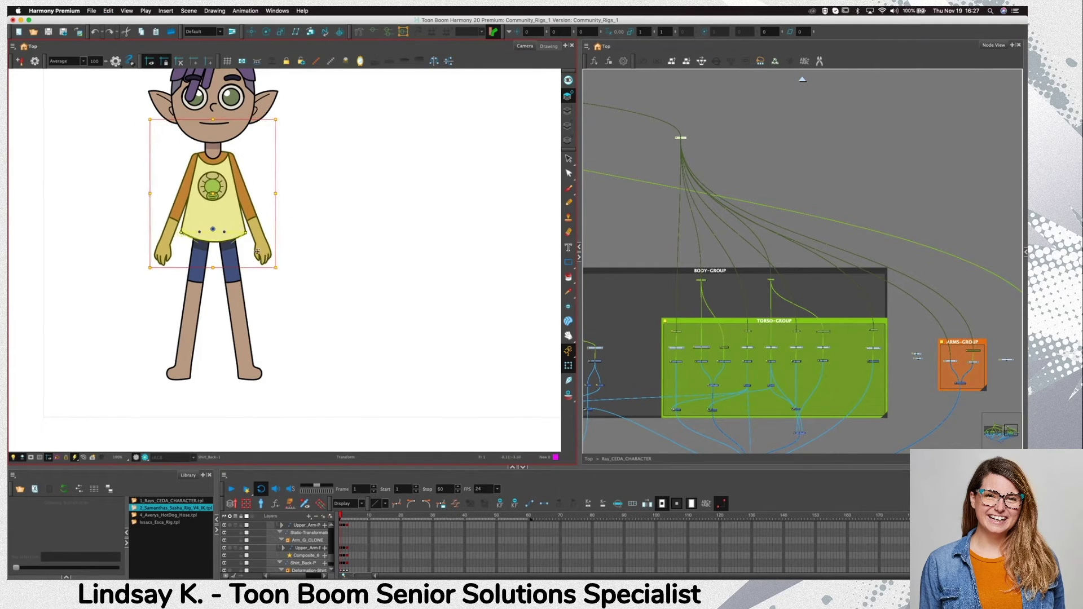
Try rotating the shirt from its own peg in the TORSO-GROUP and undo the rotation
scroll(706, 289, "up", 3)
scroll(707, 289, "up", 1)
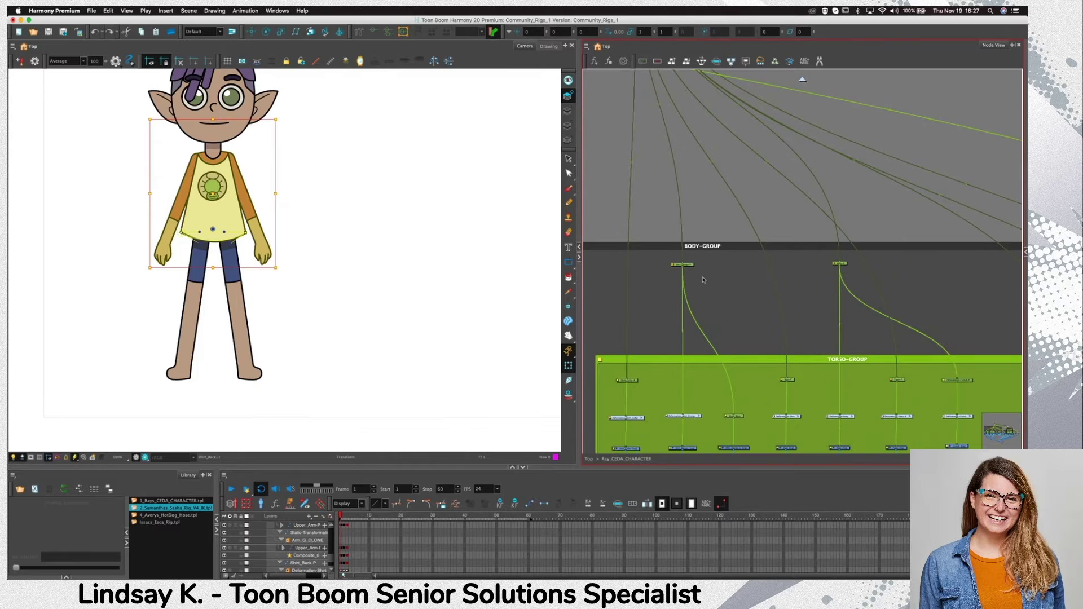
left_click(839, 263)
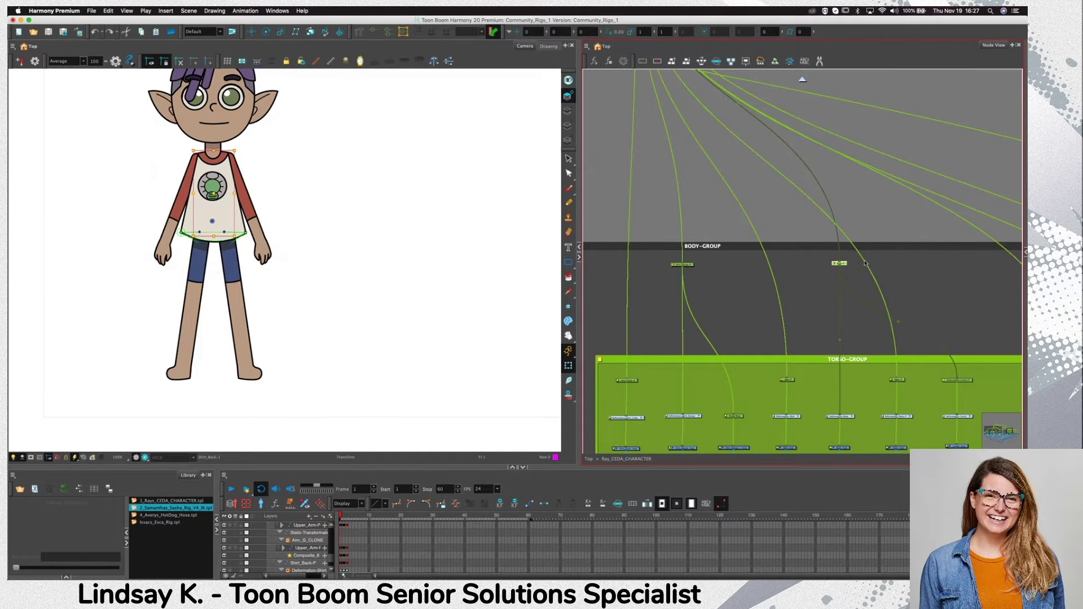
left_click(787, 380)
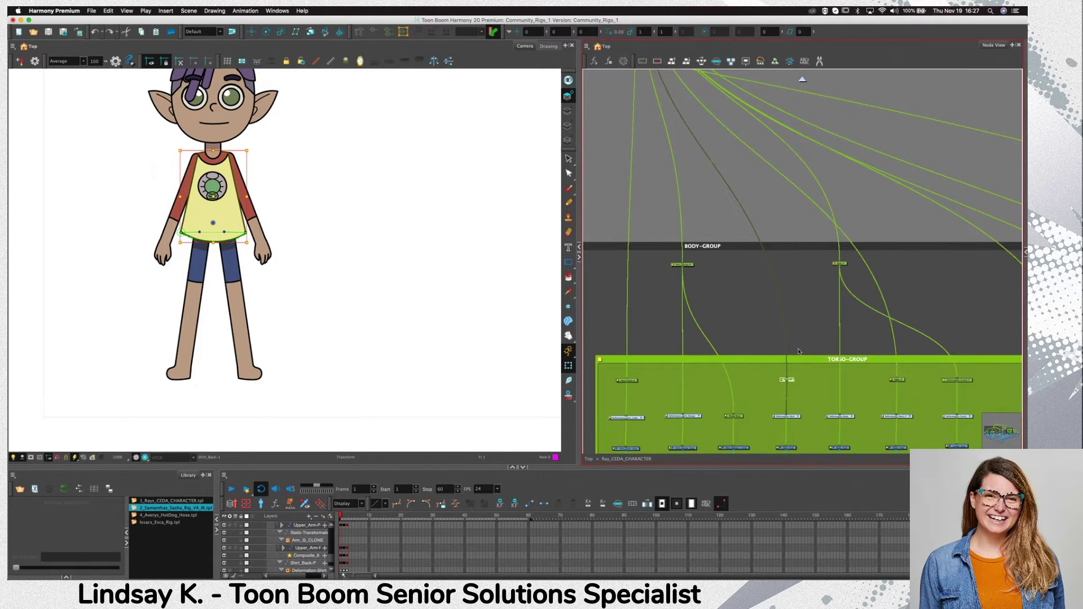
left_click_drag(253, 150, 260, 155)
key("super+z")
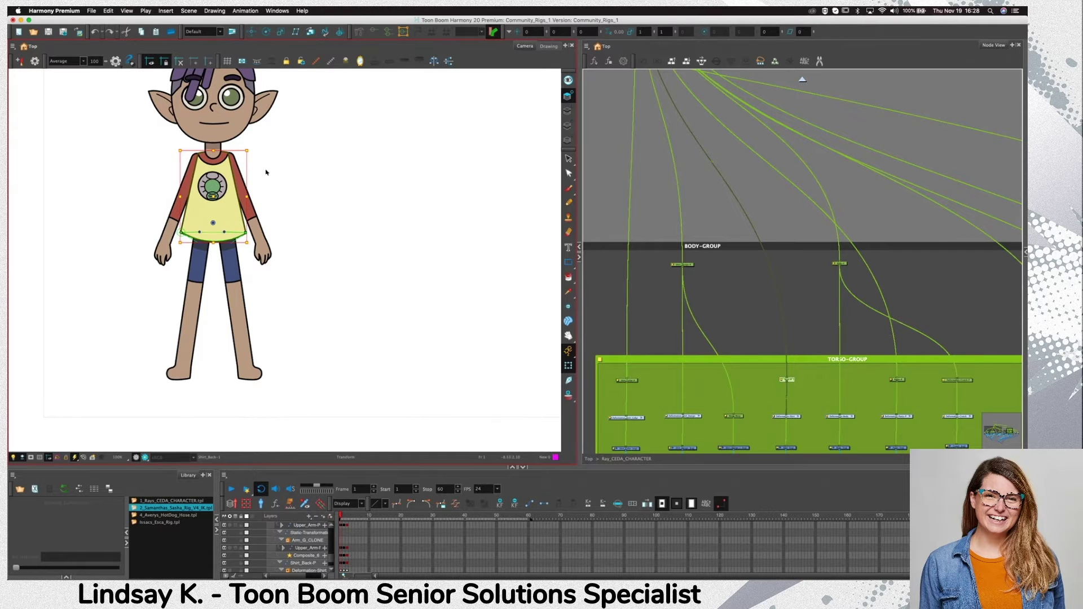
Move the pivot of the shirt's peg up to the base of the neck with the Rotate tool
left_click(267, 31)
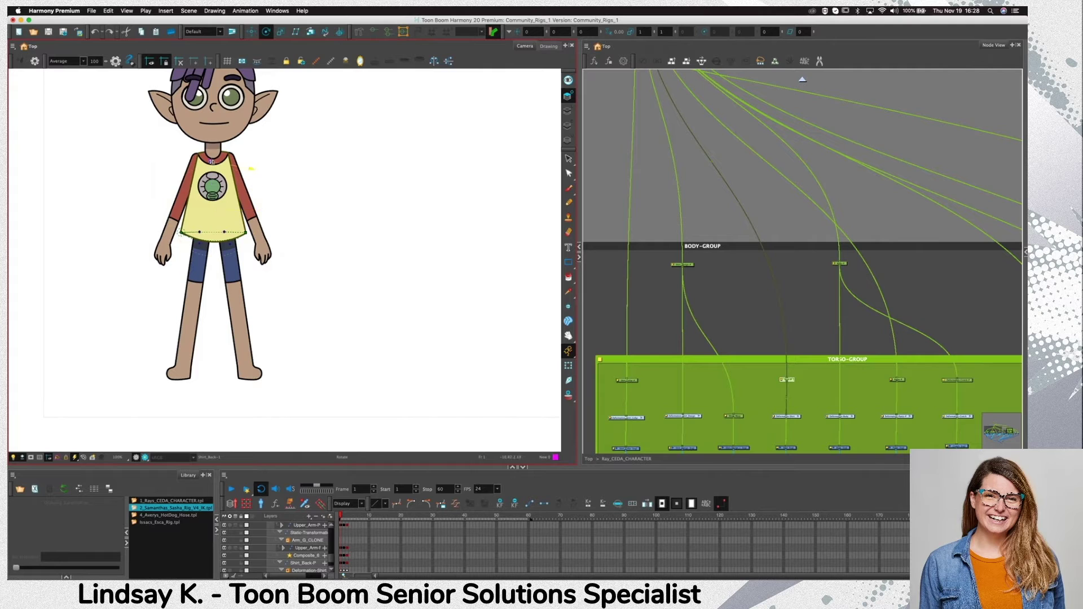
left_click_drag(212, 162, 215, 161)
key("shift+t")
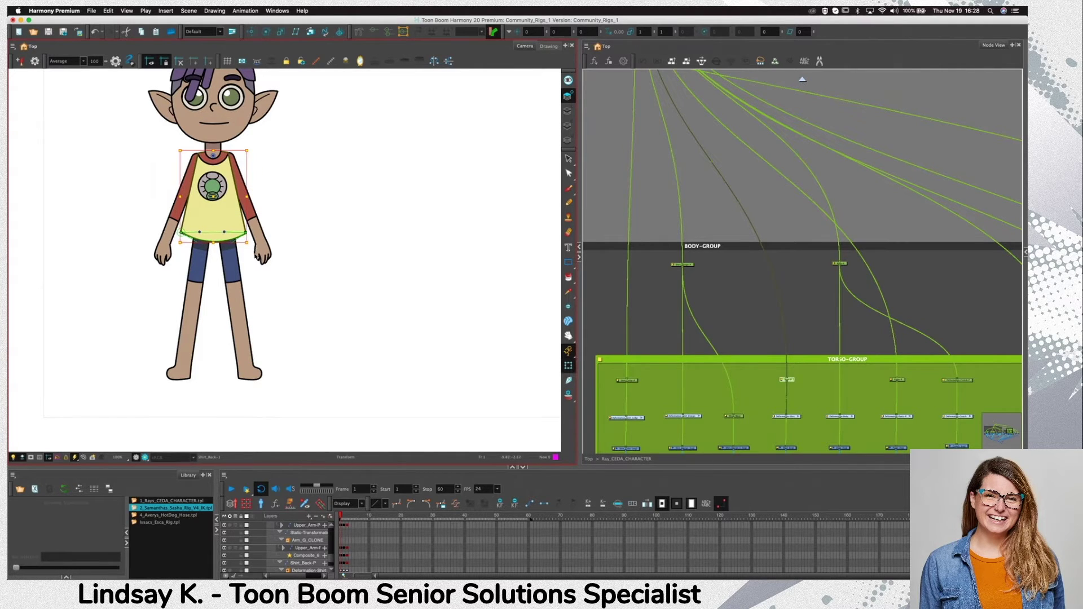
Test-rotate the shirt around its neck pivot and restore its original pose
left_click(267, 32)
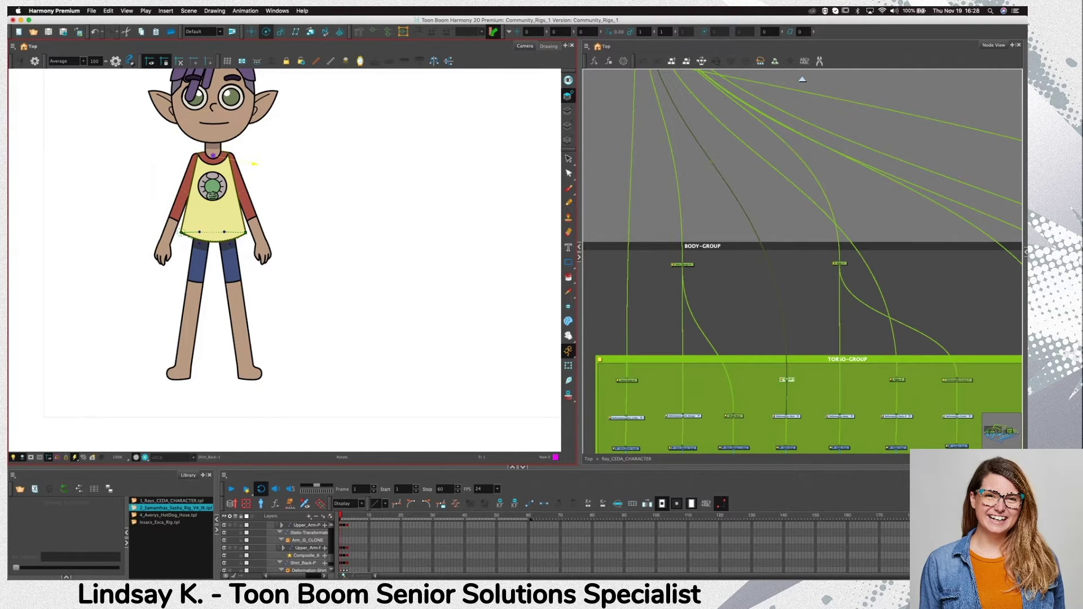
left_click_drag(254, 164, 257, 168)
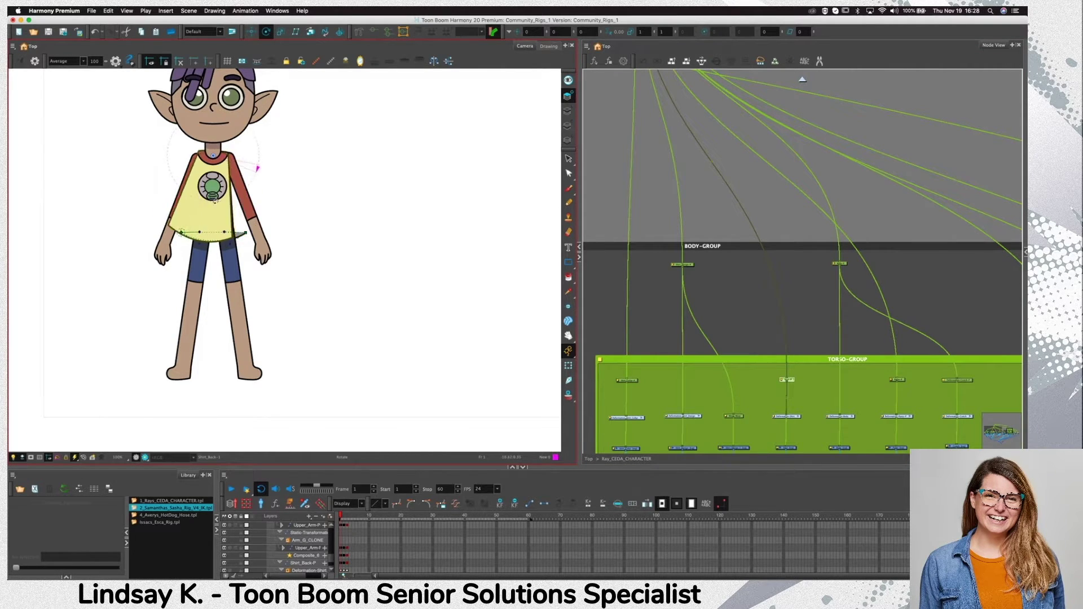
left_click_drag(214, 200, 234, 204)
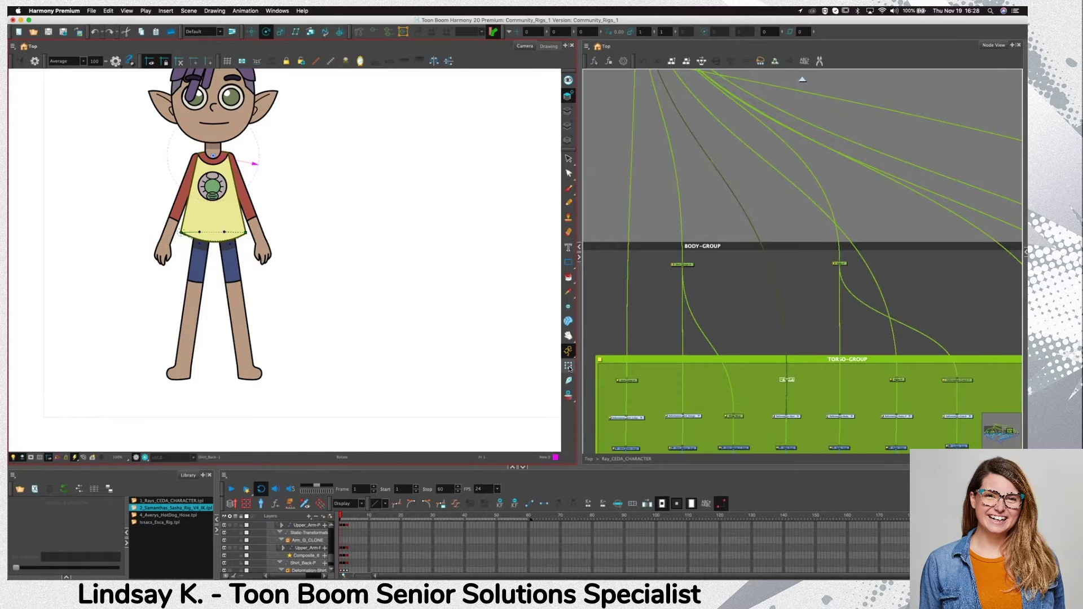
key("shift+t")
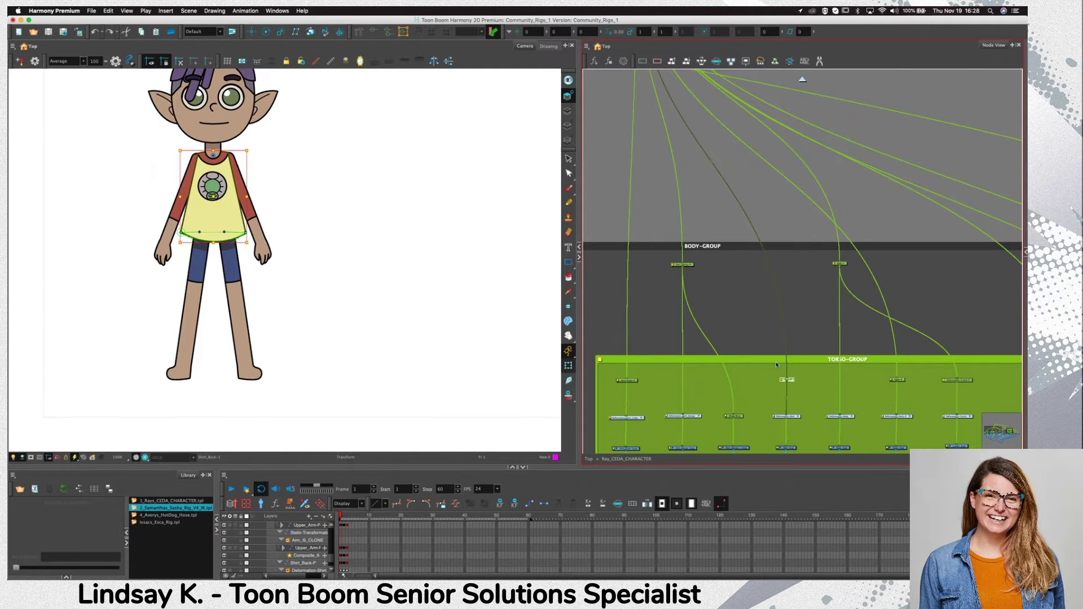
Paste a copy of Shirt-P with Create New Columns enabled and insert it above the original shirt peg
key("super+b")
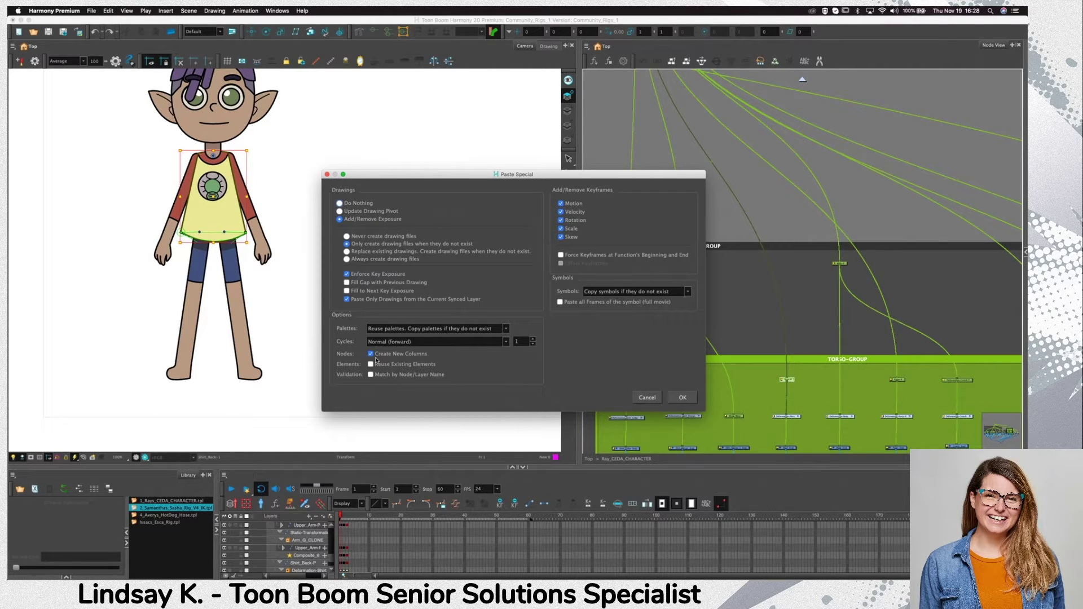
left_click(682, 397)
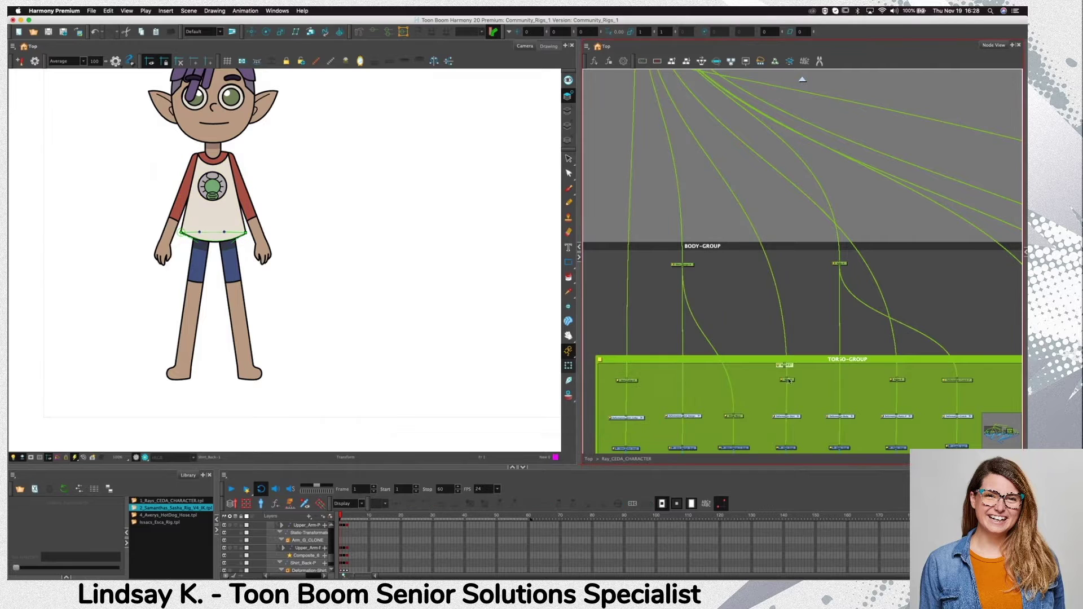
left_click_drag(791, 368, 769, 292)
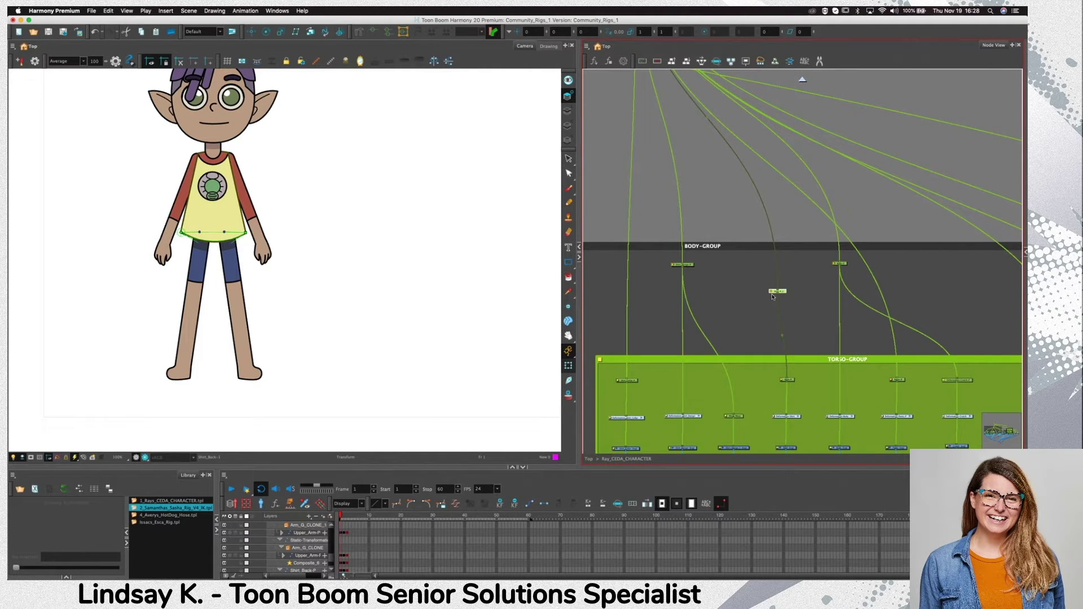
Add _Master to the copied shirt peg's name and place it detached above the BODY-GROUP backdrop
double_click(777, 291)
left_click(529, 228)
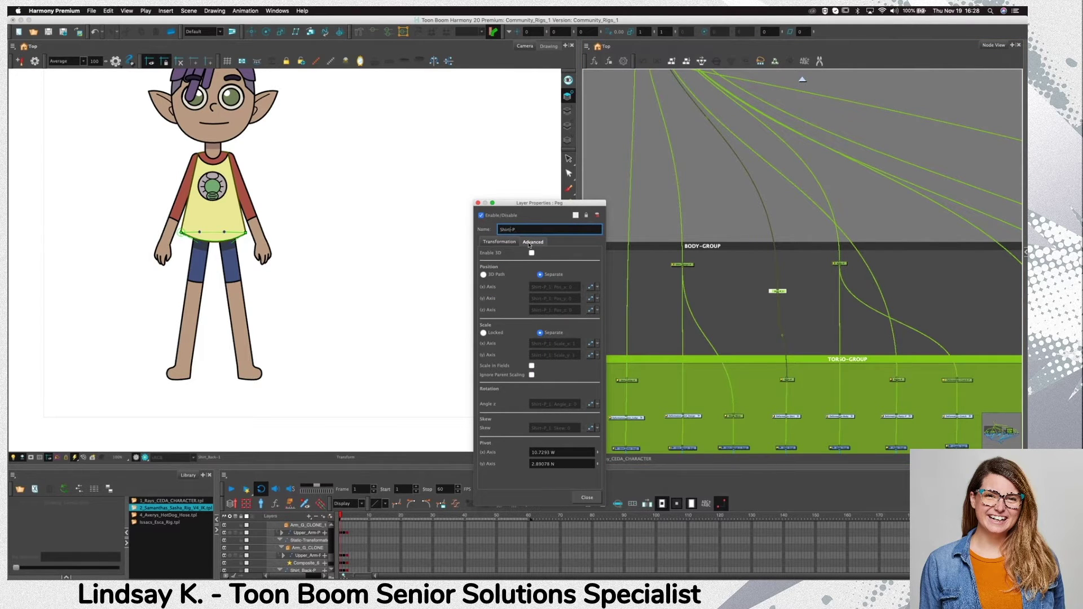
type("_Master")
left_click(478, 203)
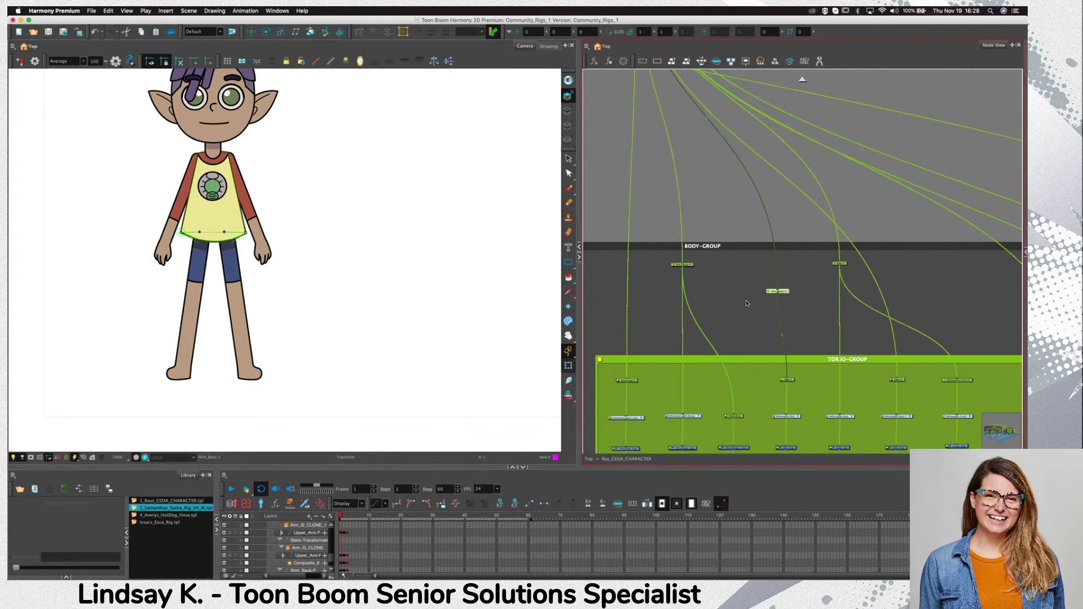
left_click(782, 292)
left_click_drag(782, 291, 718, 218)
left_click(739, 228)
Add a parent peg above Shirt-P and rename it Shirt_Main-P
left_click(789, 380)
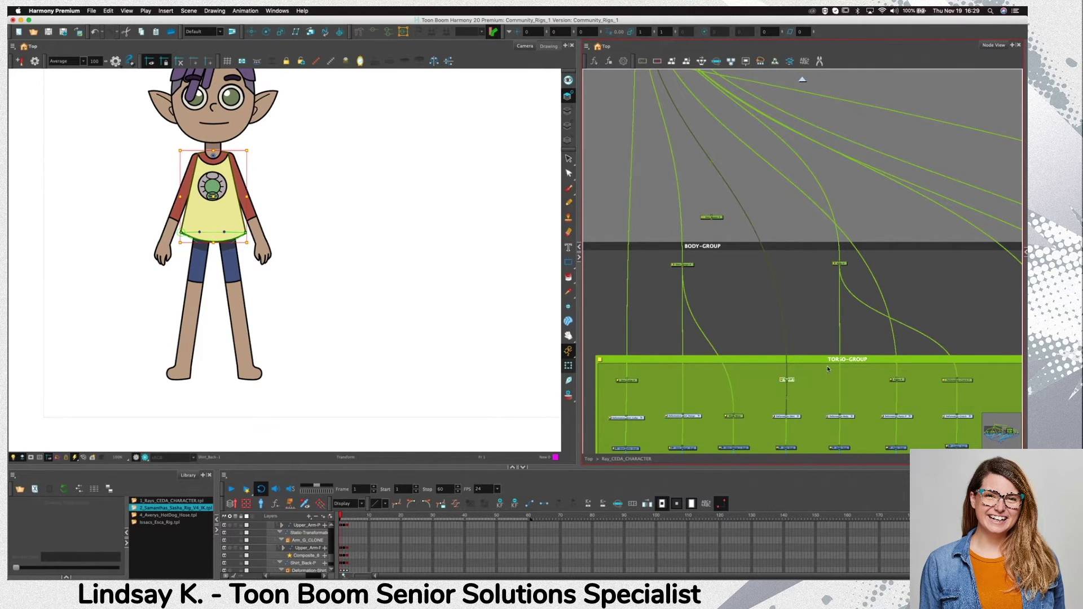
key("super+p")
left_click_drag(793, 362, 784, 330)
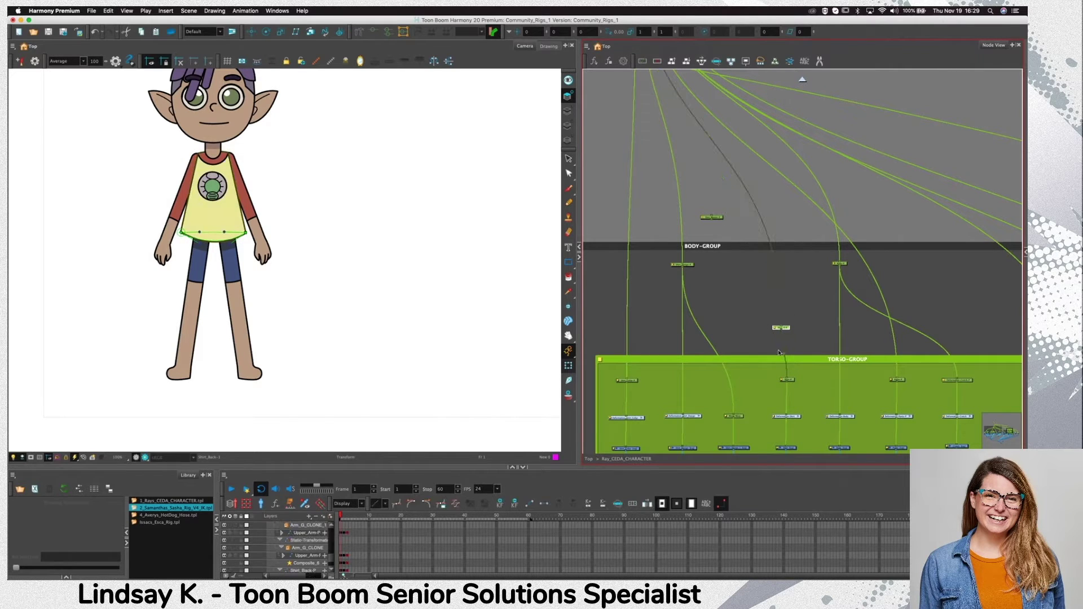
double_click(785, 326)
left_click(516, 229)
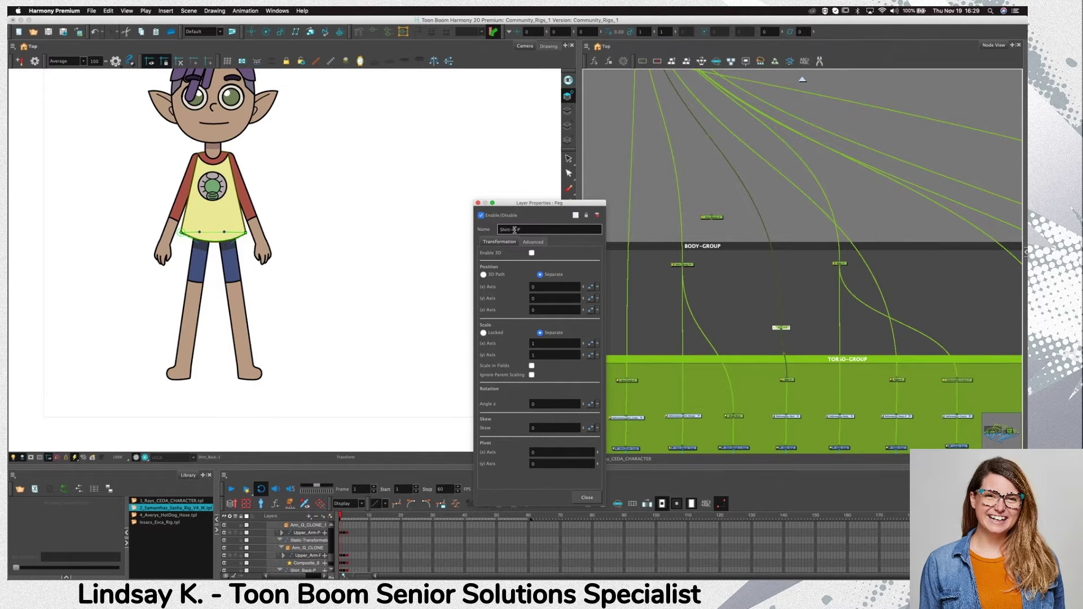
left_click(516, 229)
type("Main")
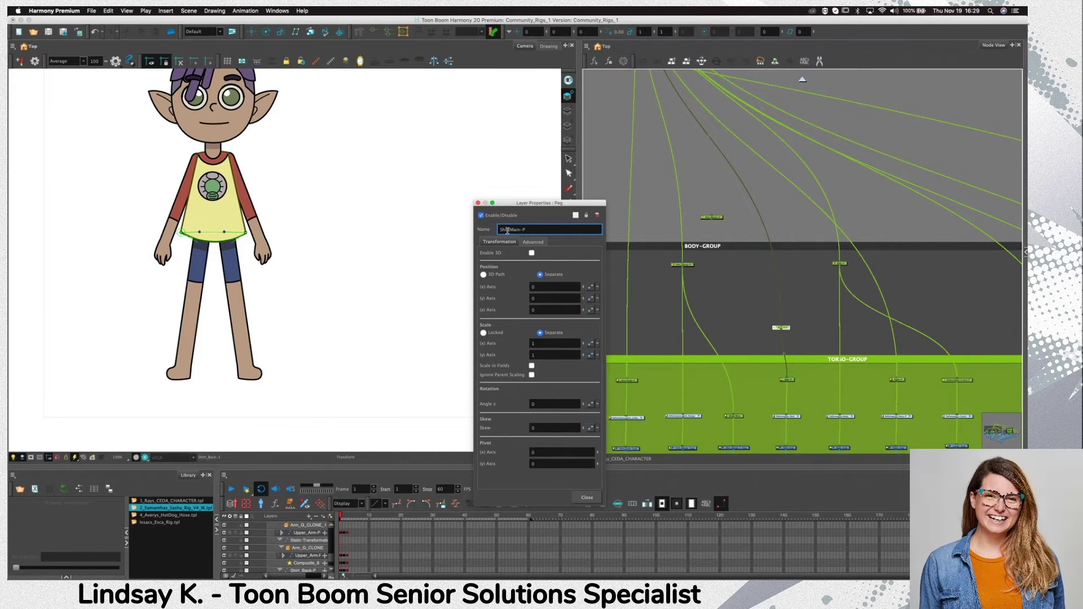
type("_")
Copy the X and Y pivot values of Shirt-P, 10.7293 W and 2.89078 N, into Shirt_Main-P
double_click(781, 382)
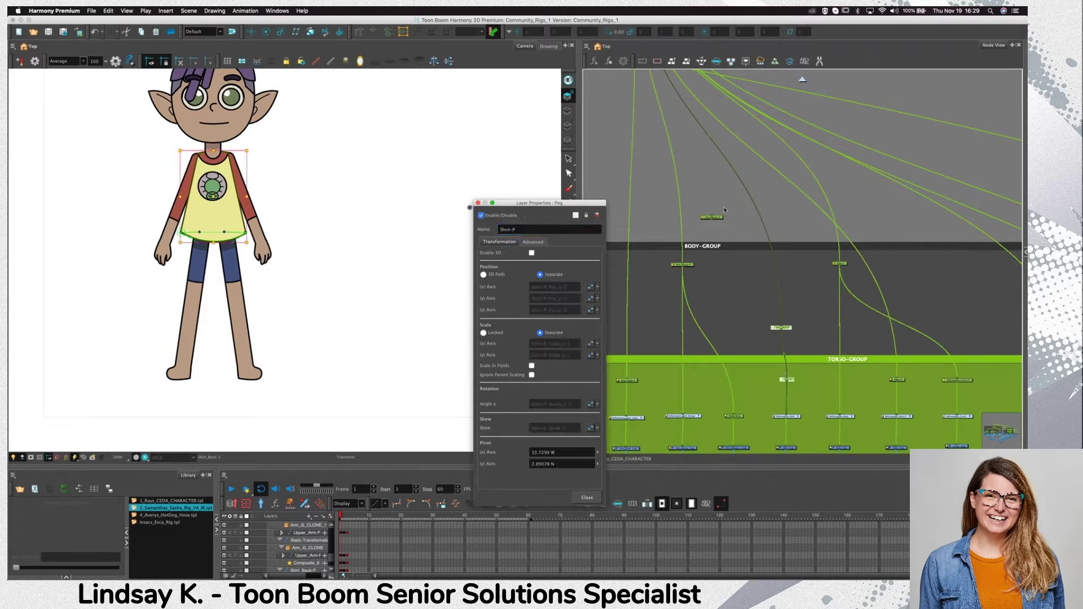
left_click_drag(797, 198, 780, 199)
left_click(765, 446)
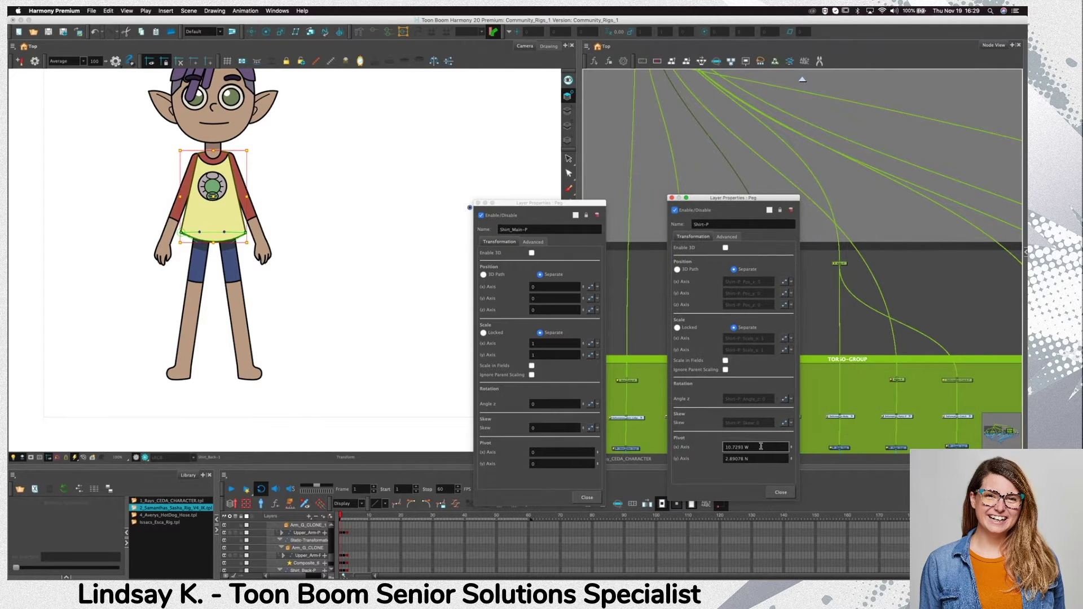
key("super+c")
left_click(561, 451)
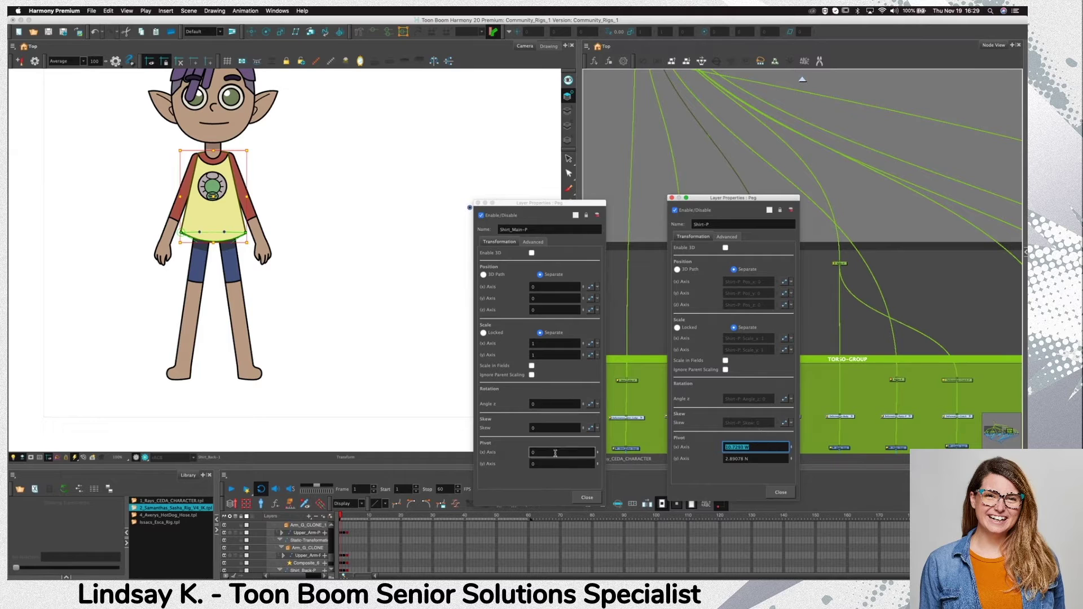
key("super+v")
left_click(758, 458)
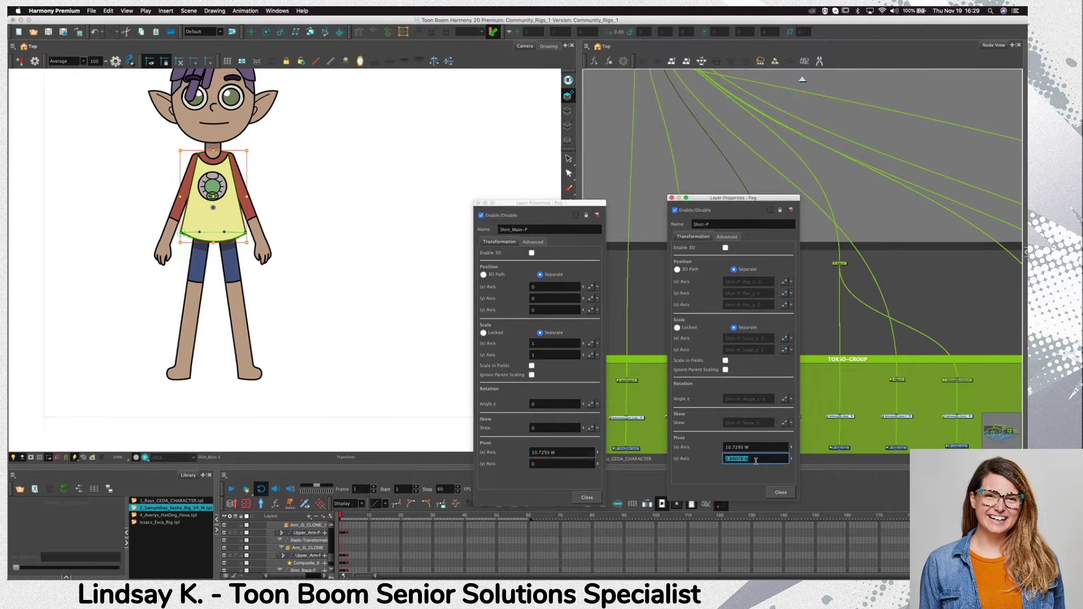
key("super+c")
left_click(543, 463)
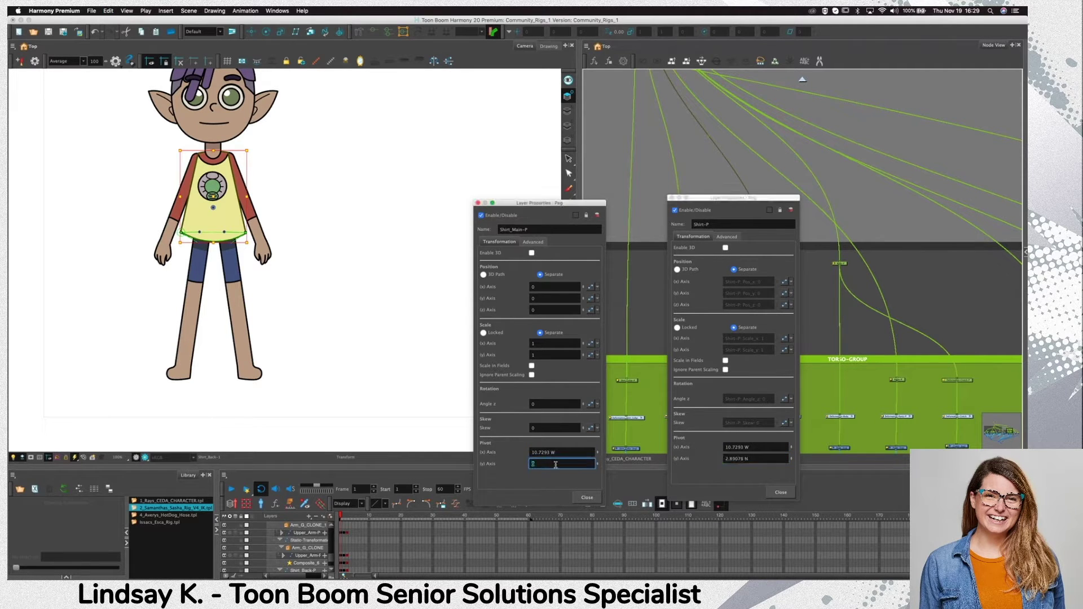
key("super+v")
left_click(587, 497)
left_click(781, 492)
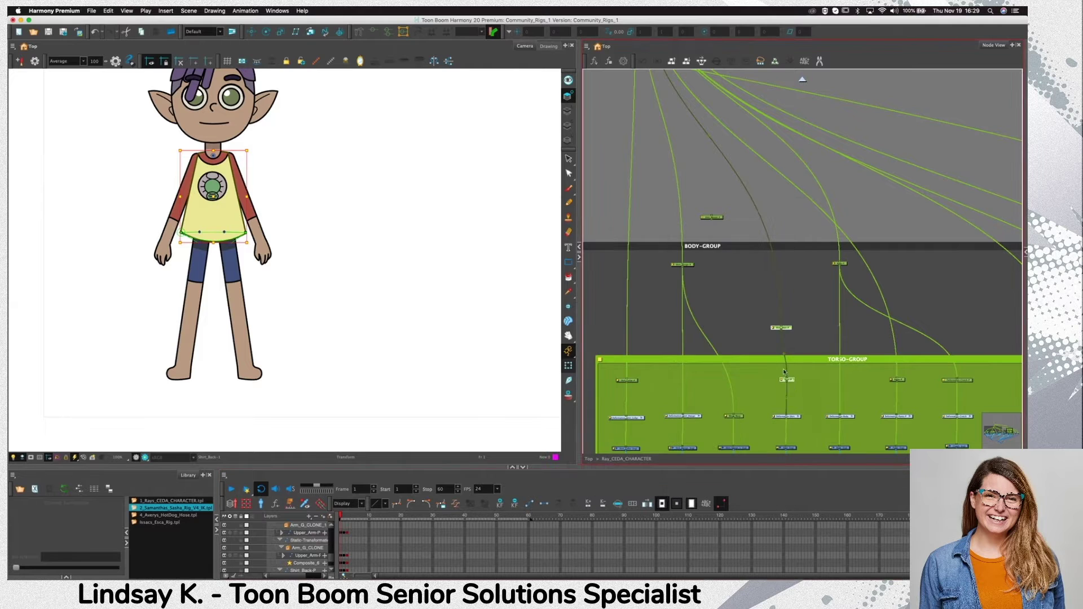
Move Shirt_Main-P above the BODY-GROUP backdrop and detach it from the shirt's connection
left_click_drag(778, 319, 763, 201)
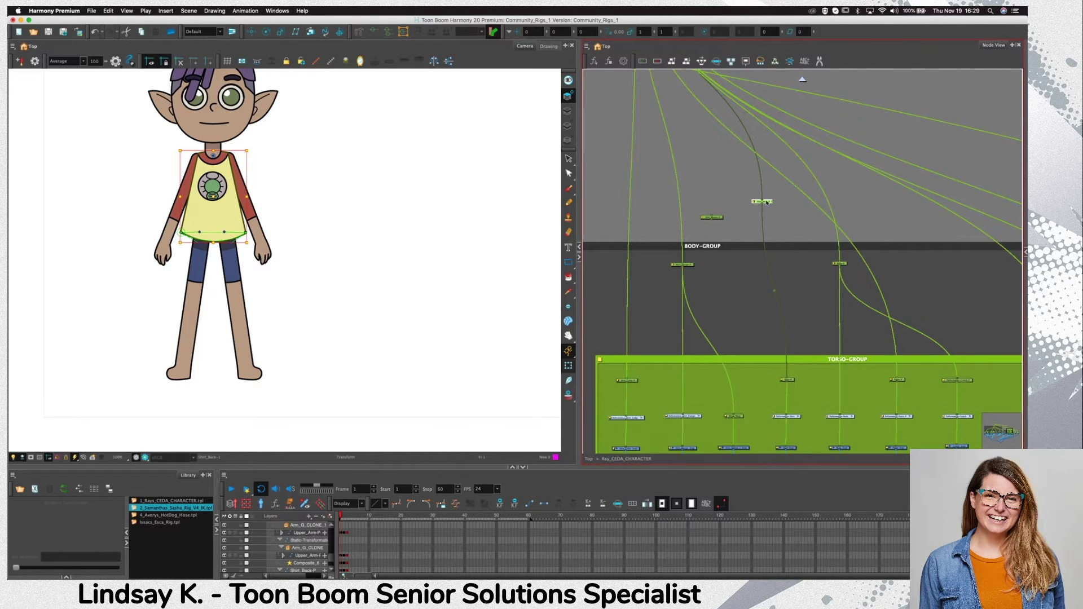
left_click_drag(767, 203, 779, 206)
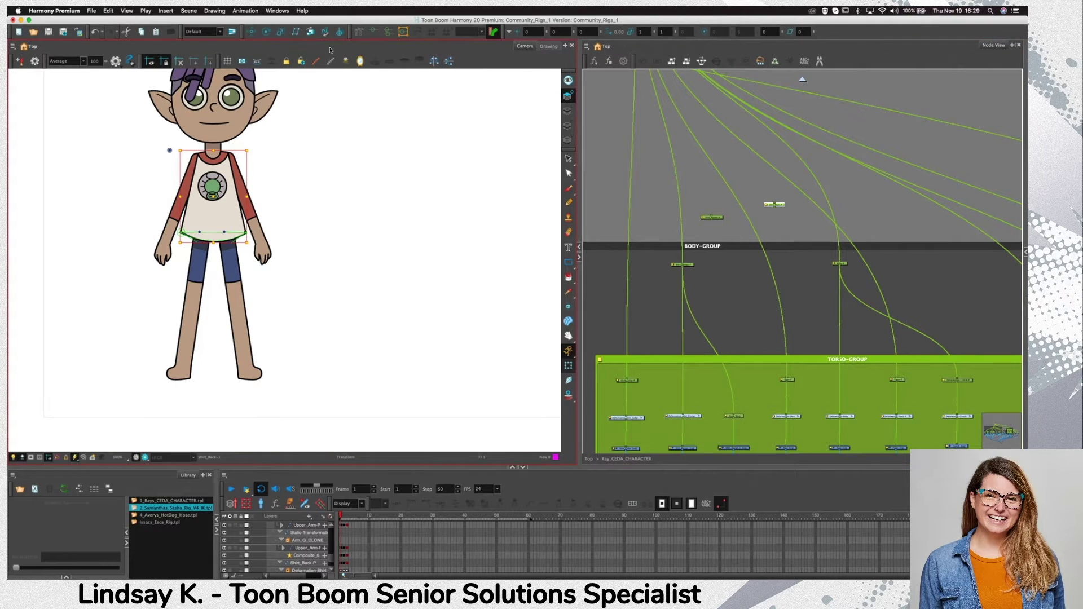
Insert Shirt_Master-P into the shirt's connection and position it just above the TORSO-GROUP backdrop, over Shirt-P
left_click(267, 33)
left_click_drag(722, 218, 751, 206)
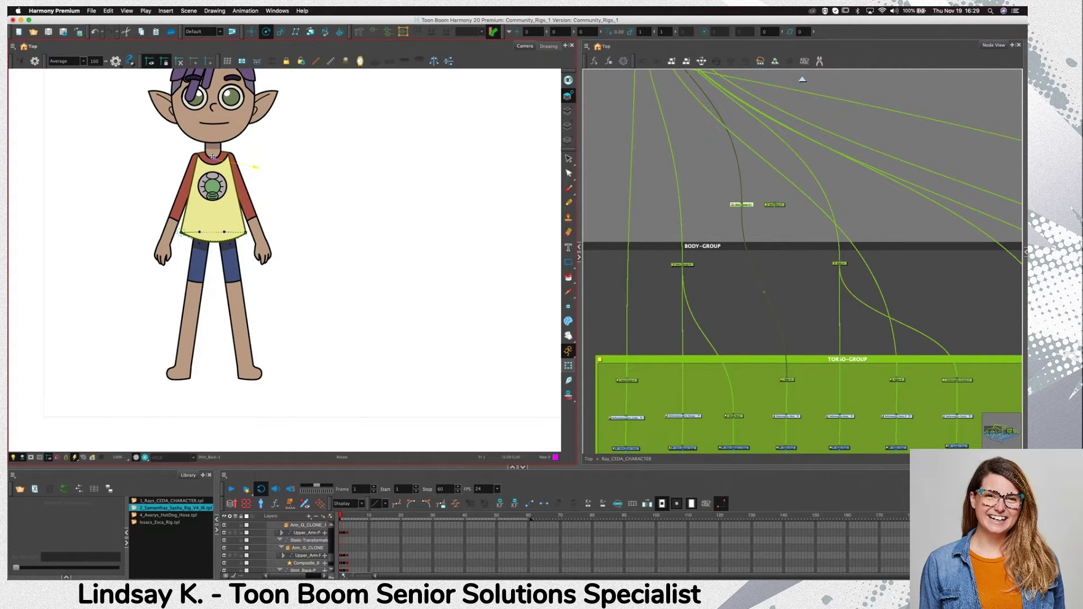
key("shift+t")
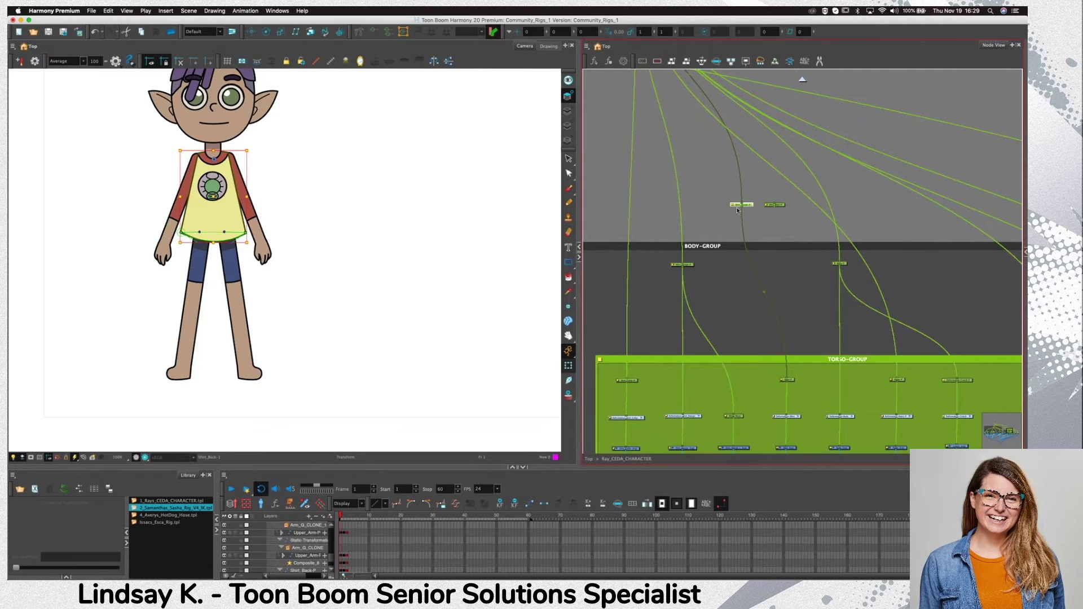
left_click_drag(746, 207, 803, 257)
scroll(802, 346, "up", 3)
scroll(801, 349, "up", 1)
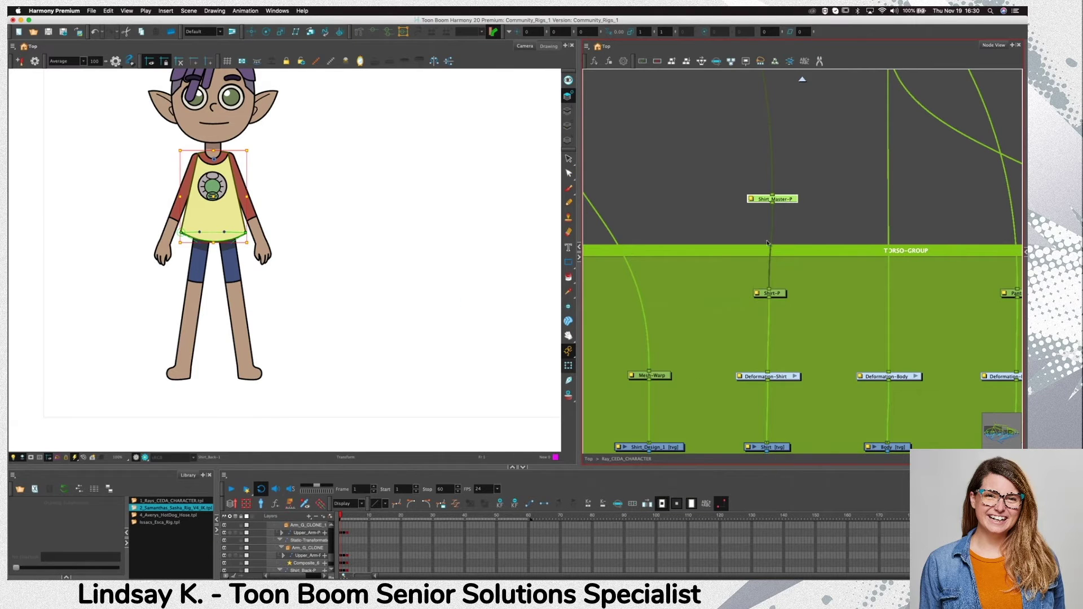
Compare the pivot positions of Shirt_Master-P and Shirt-P on the character by selecting each peg in turn
left_click(781, 293)
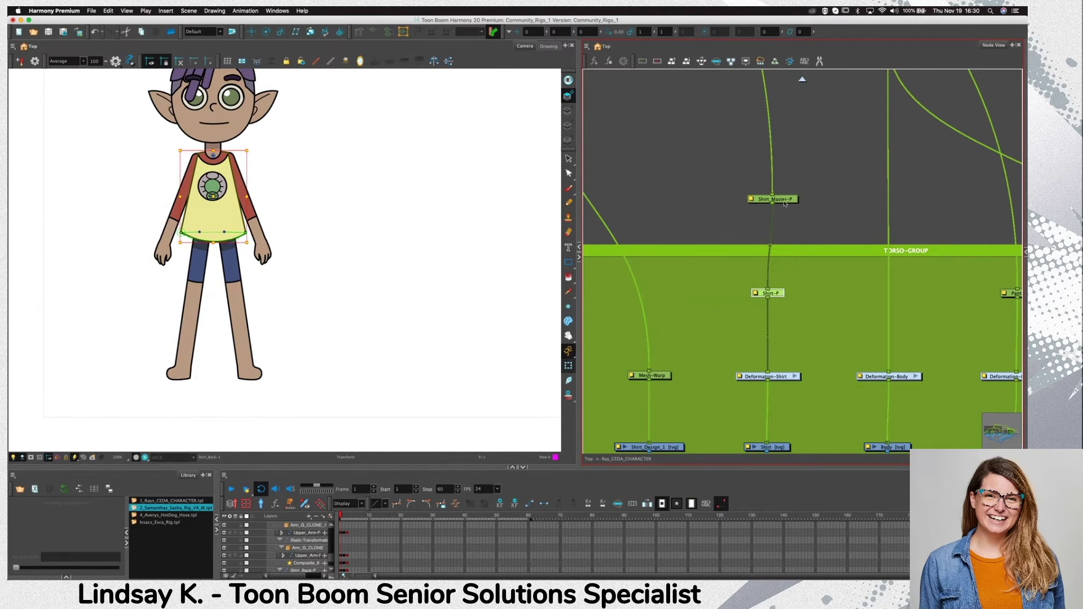
left_click(783, 202)
left_click(782, 293)
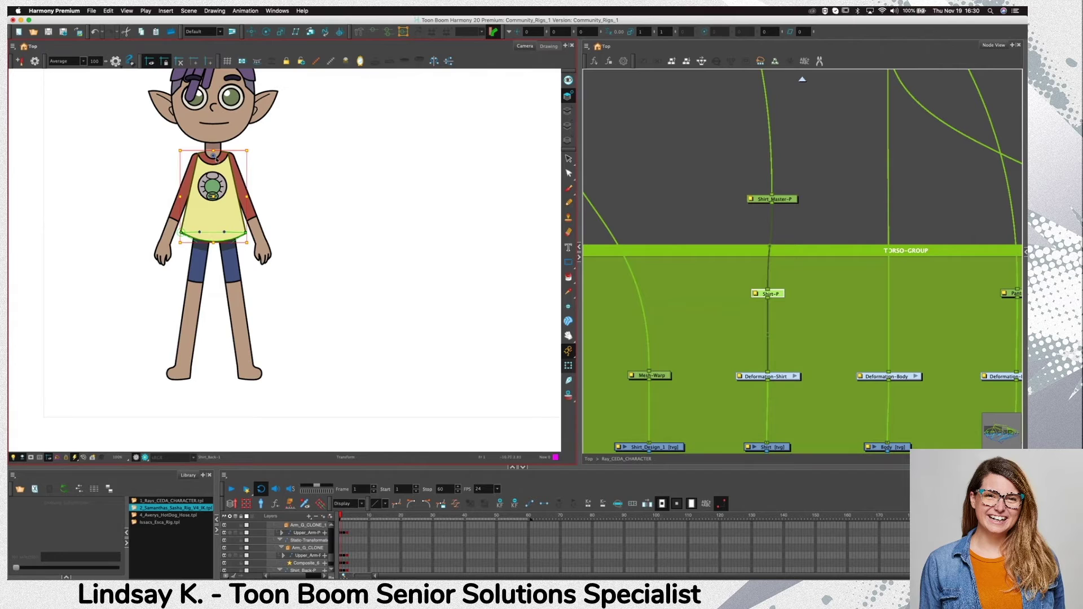
left_click(784, 202)
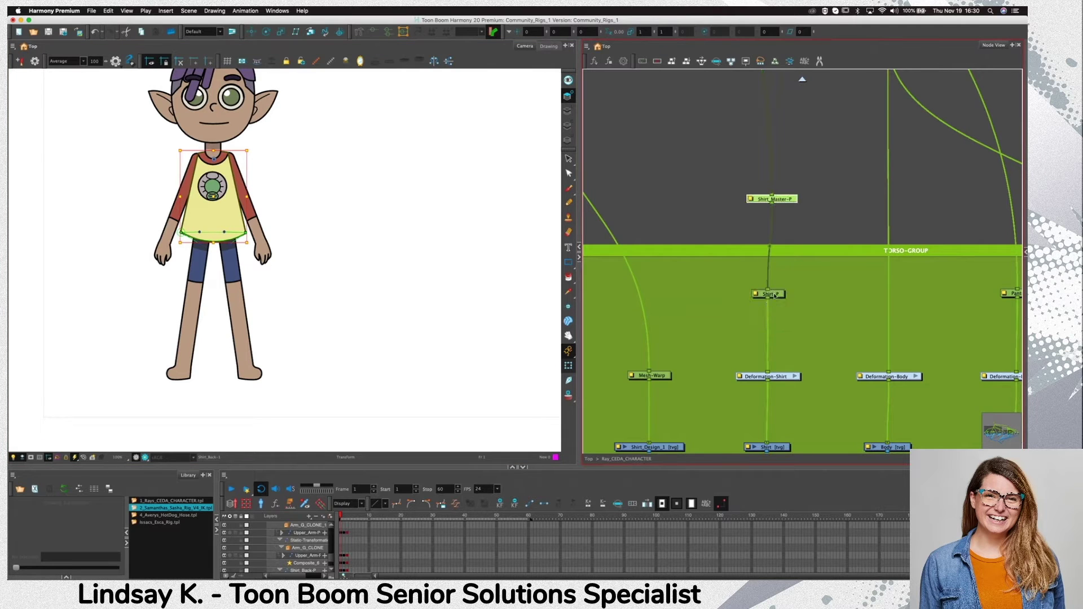
left_click(774, 295)
left_click(786, 203)
left_click(697, 222)
scroll(814, 223, "down", 5)
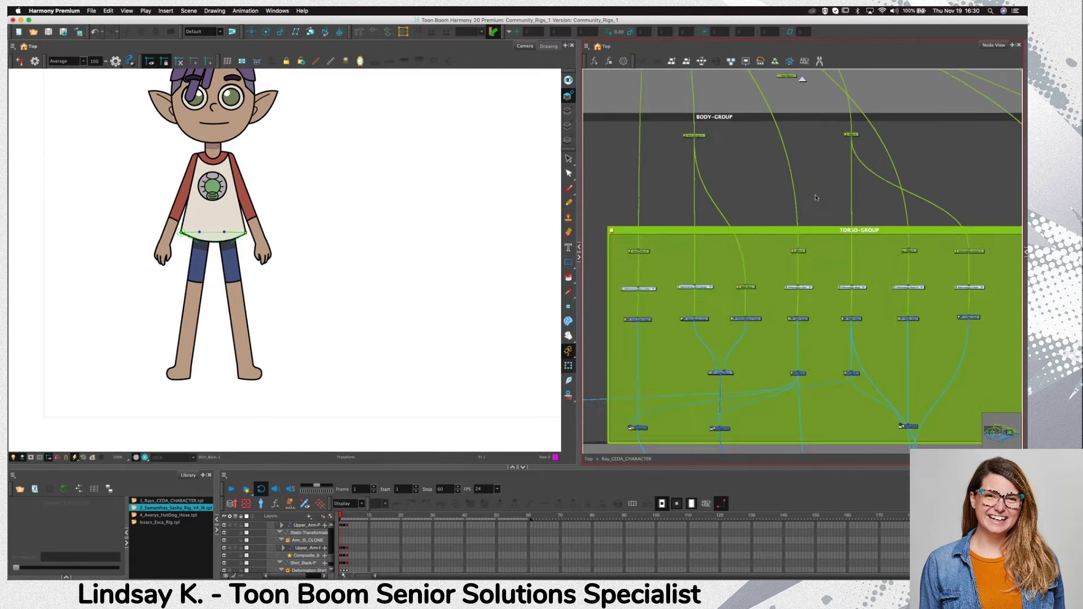
Place the detached shirt peg in line on the shirt's connection above the BODY-GROUP backdrop
scroll(795, 300, "up", 4)
left_click_drag(786, 240, 736, 230)
left_click(737, 326)
left_click_drag(737, 326, 727, 215)
left_click(728, 135)
Connect the shirt peg above BODY-GROUP to the shirt design peg and to the body peg
left_click(664, 228)
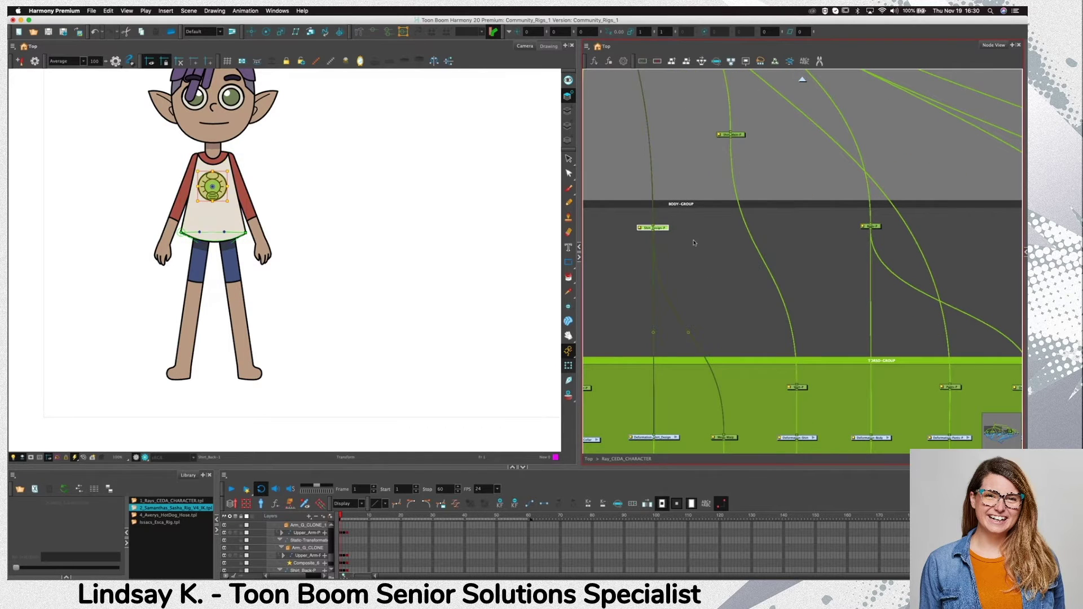
left_click_drag(730, 141, 655, 223)
left_click_drag(793, 255, 693, 274)
left_click_drag(754, 236, 786, 250)
left_click_drag(632, 161, 770, 243)
left_click_drag(663, 207, 689, 145)
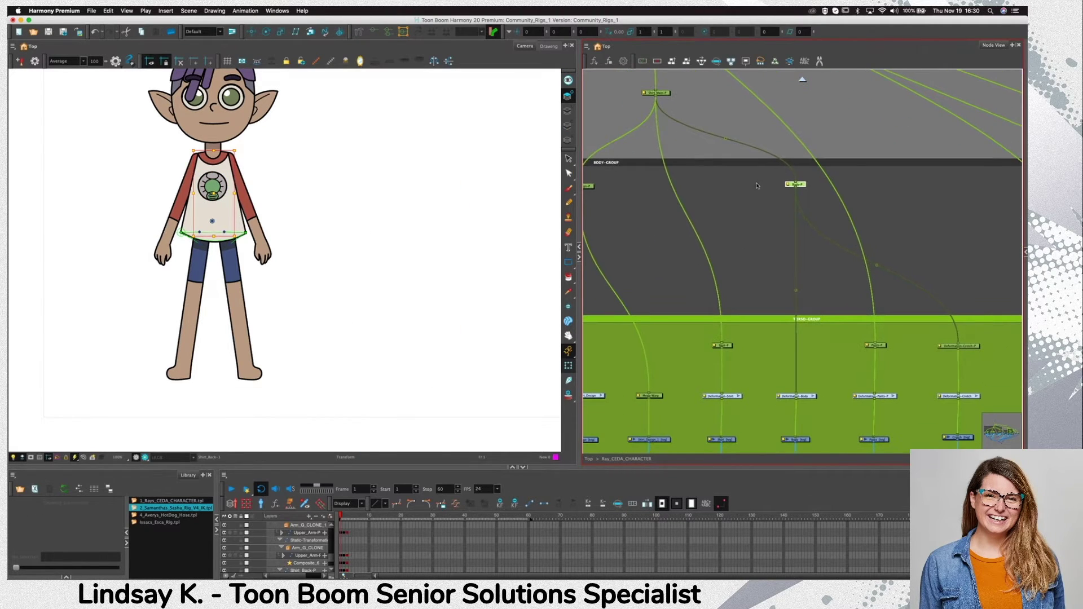
Detach the body peg from the shirt peg above BODY-GROUP to test the shirt's rotation, and reconnect it
left_click_drag(794, 182, 817, 58)
left_click(679, 126)
left_click(656, 93)
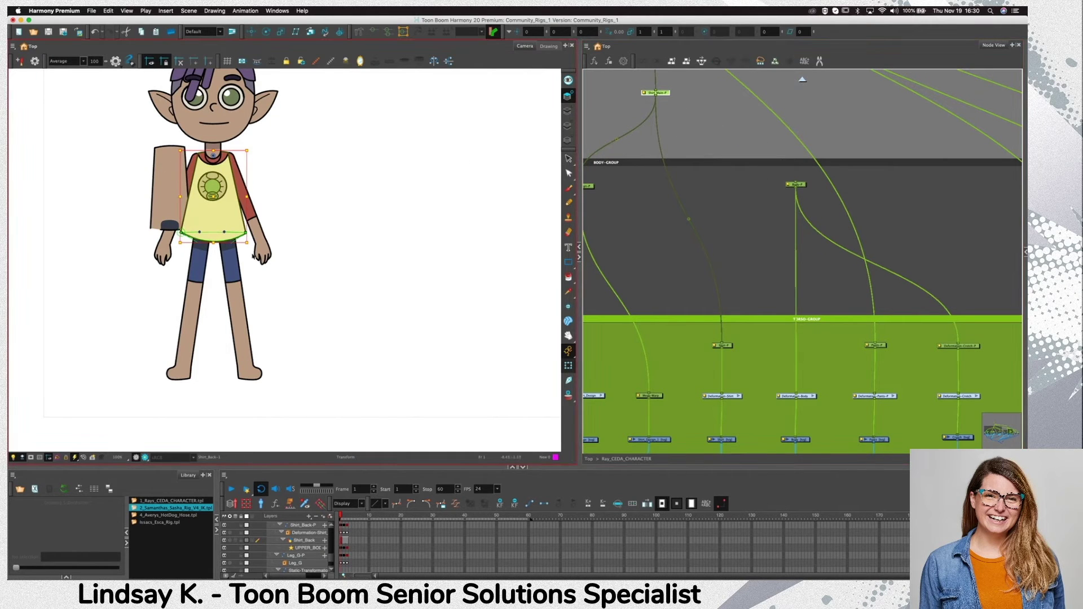
left_click_drag(254, 257, 198, 164)
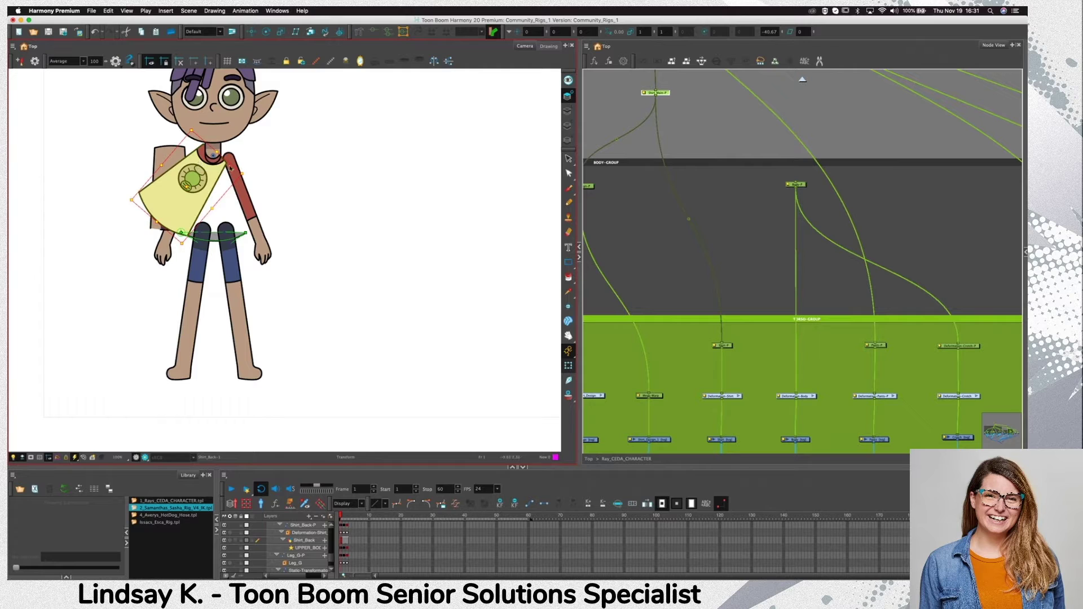
key("super+z")
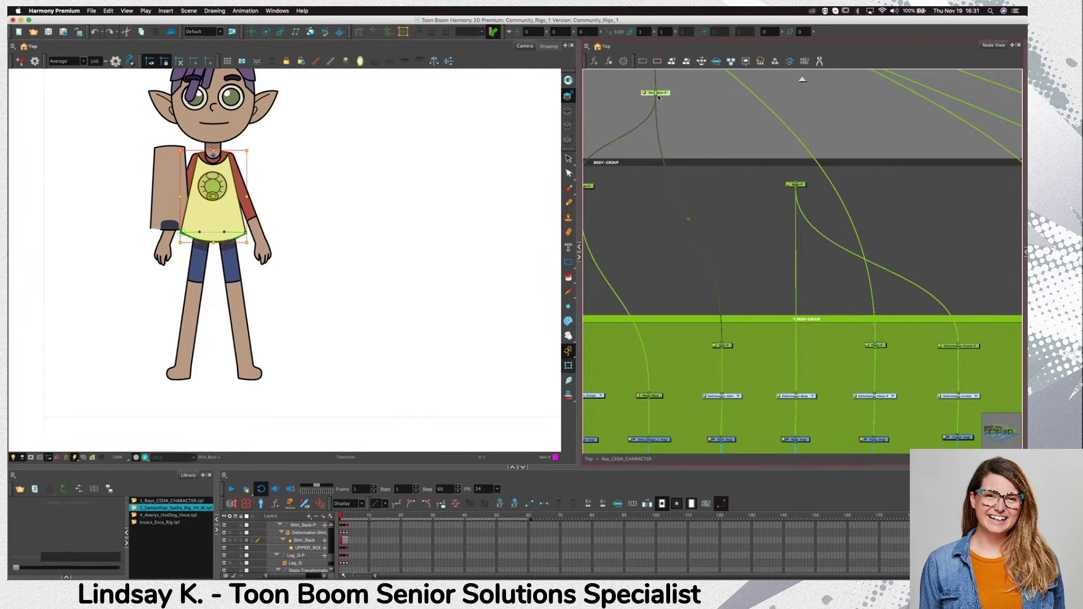
left_click_drag(658, 97, 796, 185)
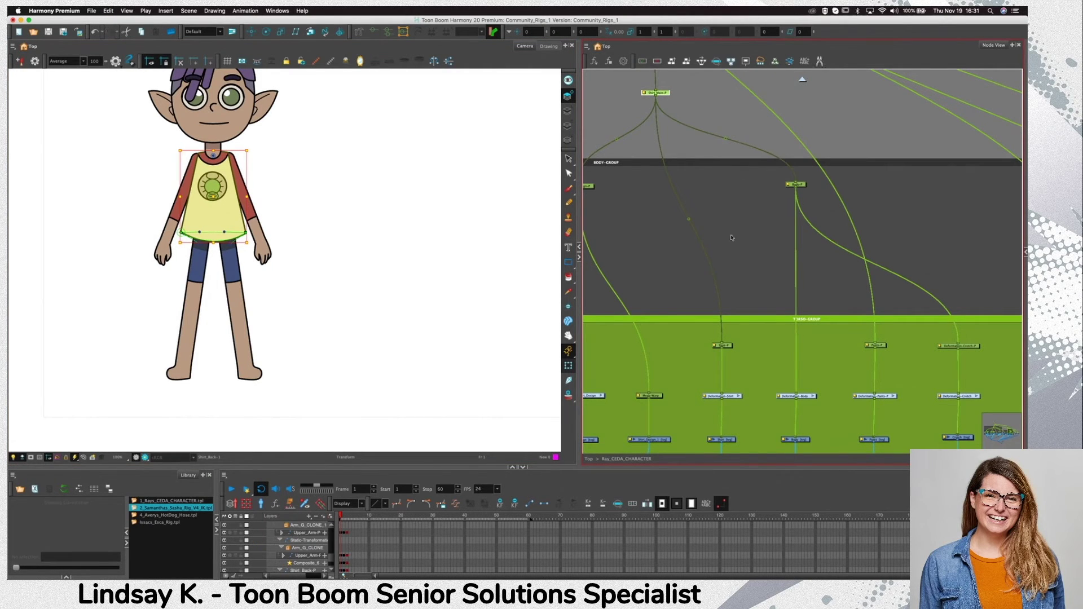
Check the pants, crotch and shirt-back pegs, and connect the shirt peg above BODY-GROUP to Shirt_Back-P
scroll(884, 258, "down", 3)
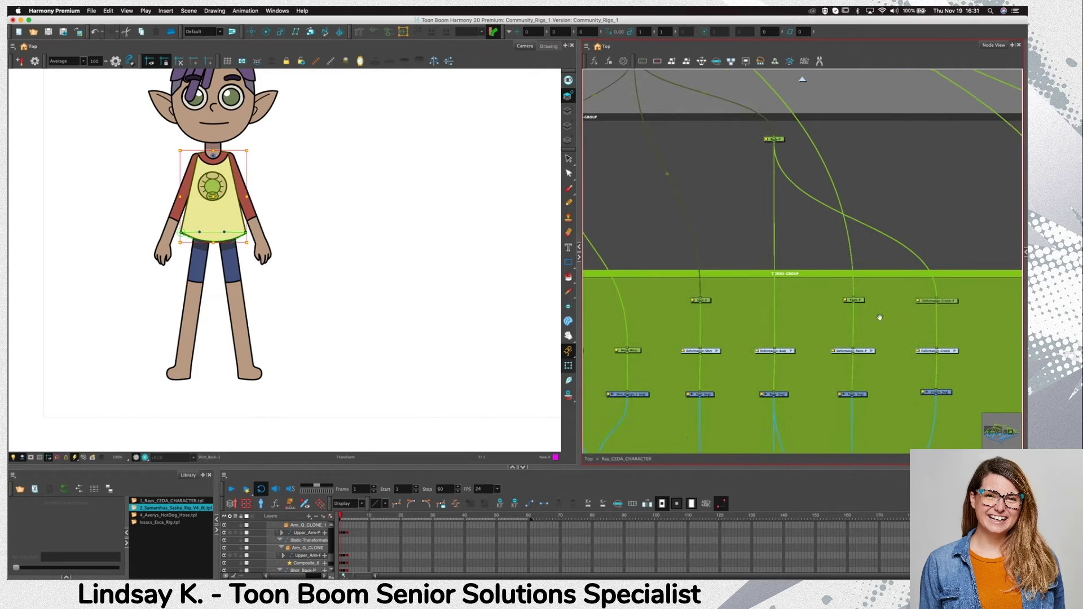
left_click(877, 313)
scroll(835, 304, "right", 3)
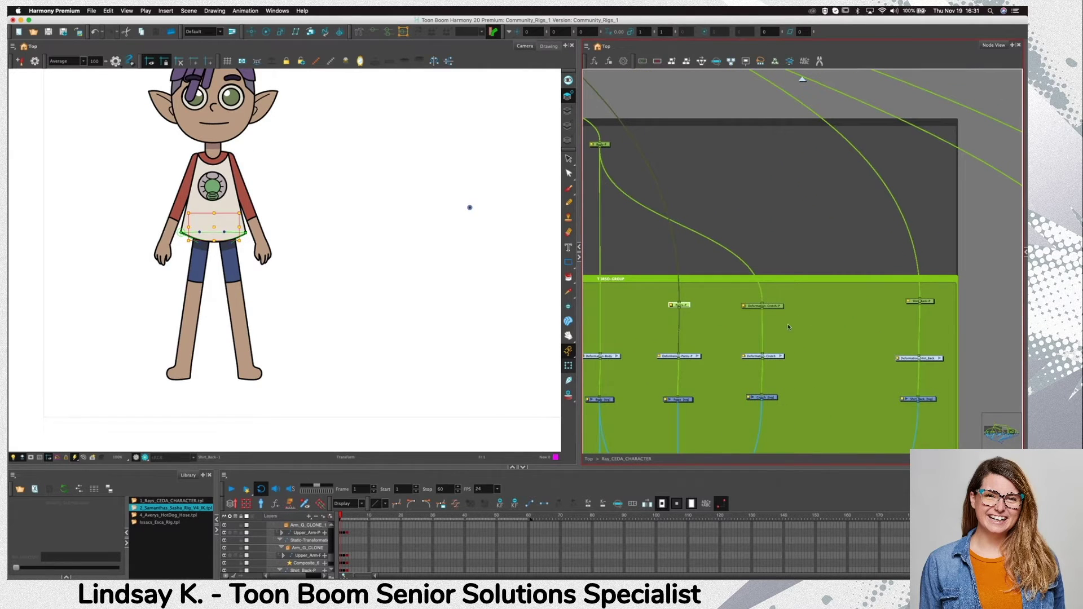
left_click(764, 305)
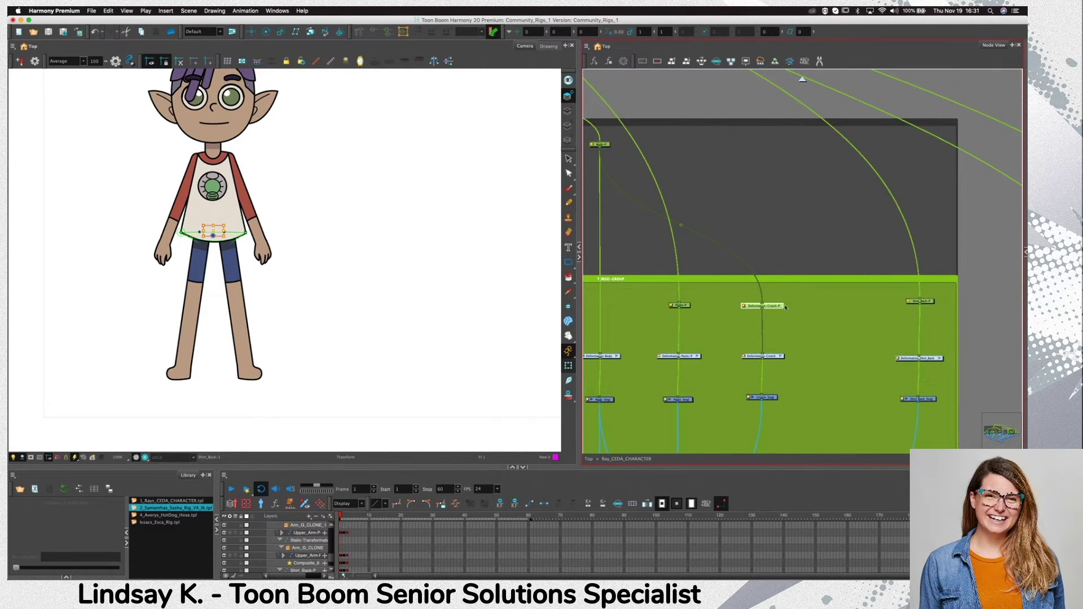
scroll(846, 321, "right", 2)
left_click(862, 299)
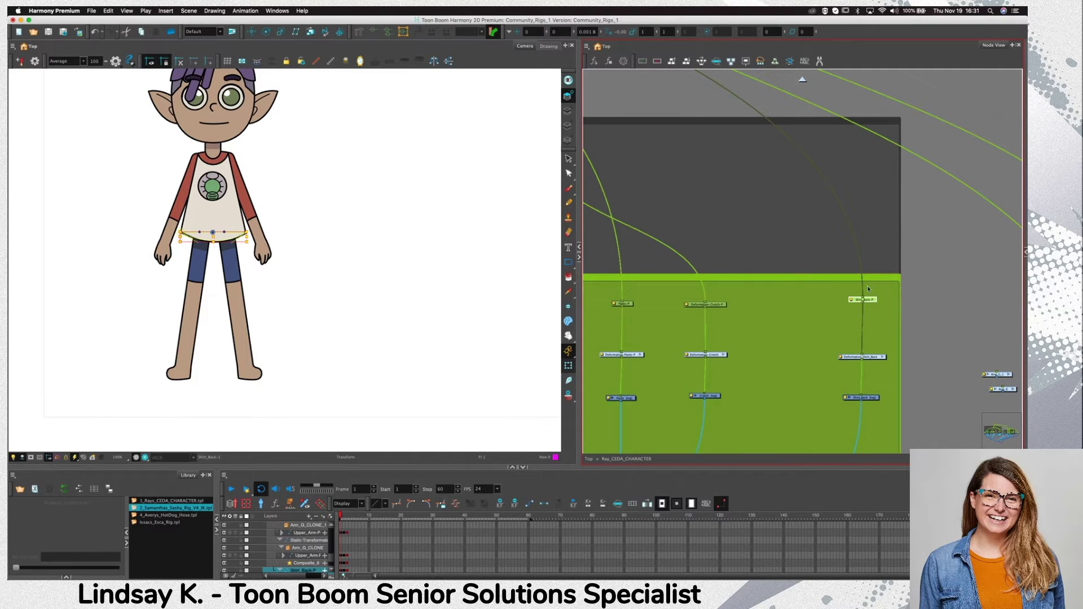
scroll(891, 256, "down", 2)
scroll(635, 181, "left", 5)
scroll(635, 180, "up", 2)
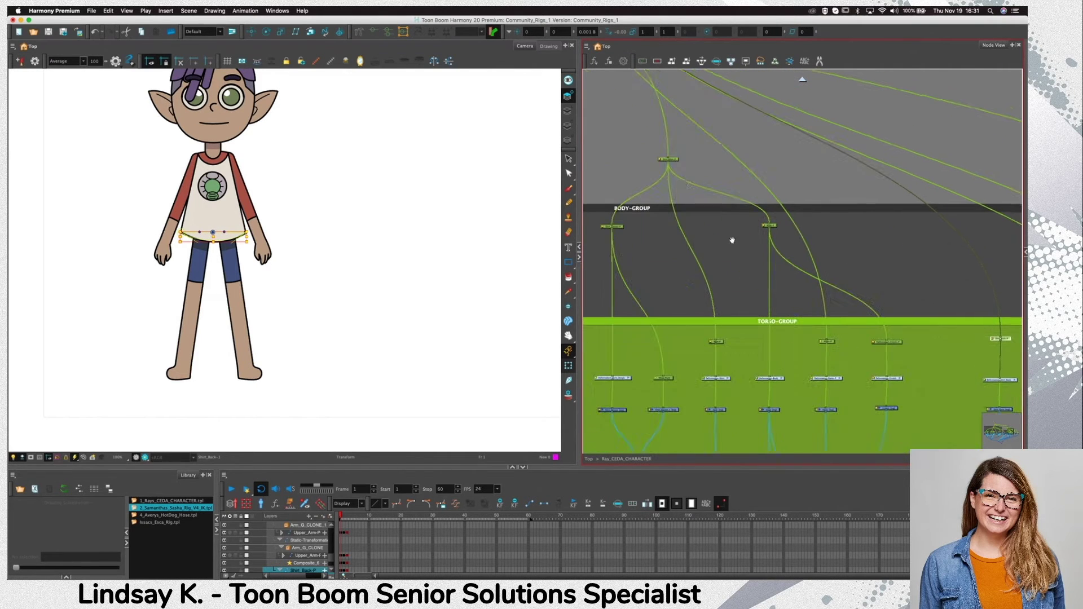
left_click_drag(667, 163, 861, 281)
scroll(766, 225, "right", 5)
scroll(766, 225, "down", 2)
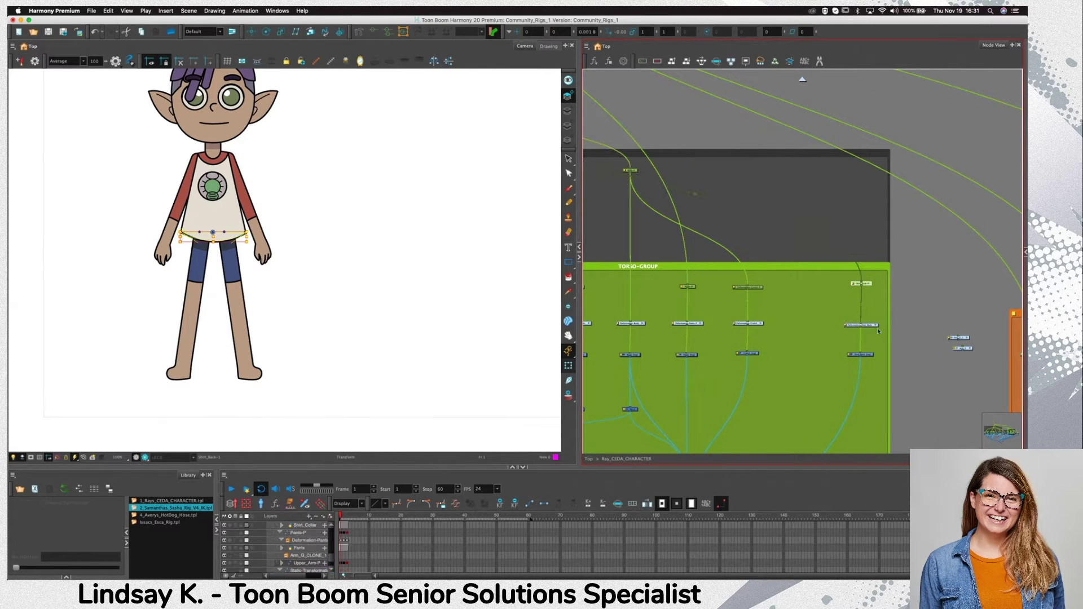
Try parenting Shirt_Back-P to Shirt-P with a test rotation of the shirt, and undo both
scroll(891, 317, "down", 2)
scroll(891, 317, "left", 2)
scroll(671, 310, "left", 4)
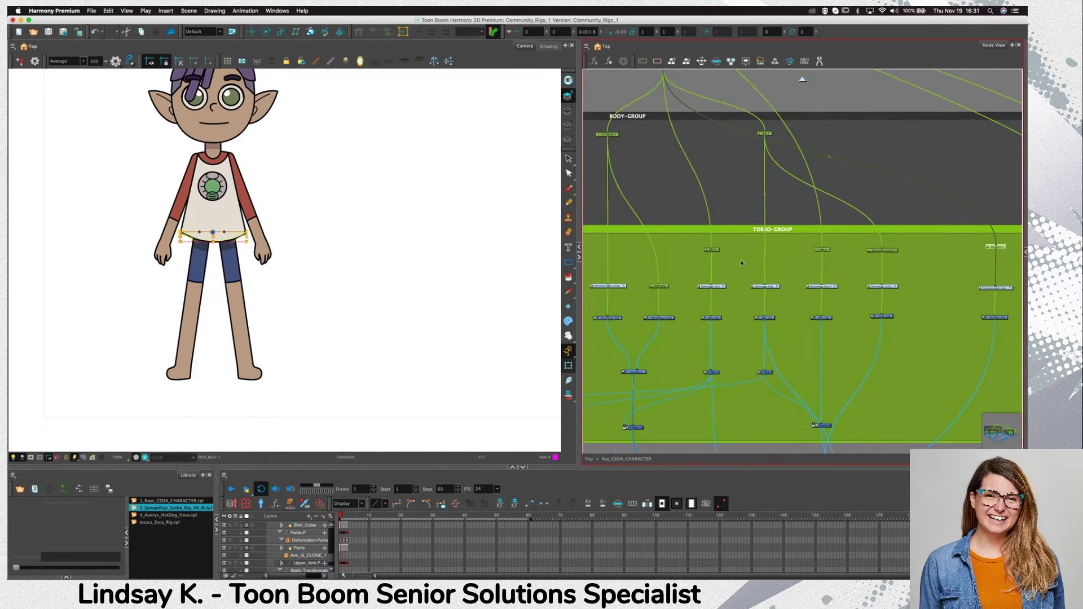
left_click(712, 250)
scroll(714, 257, "up", 4)
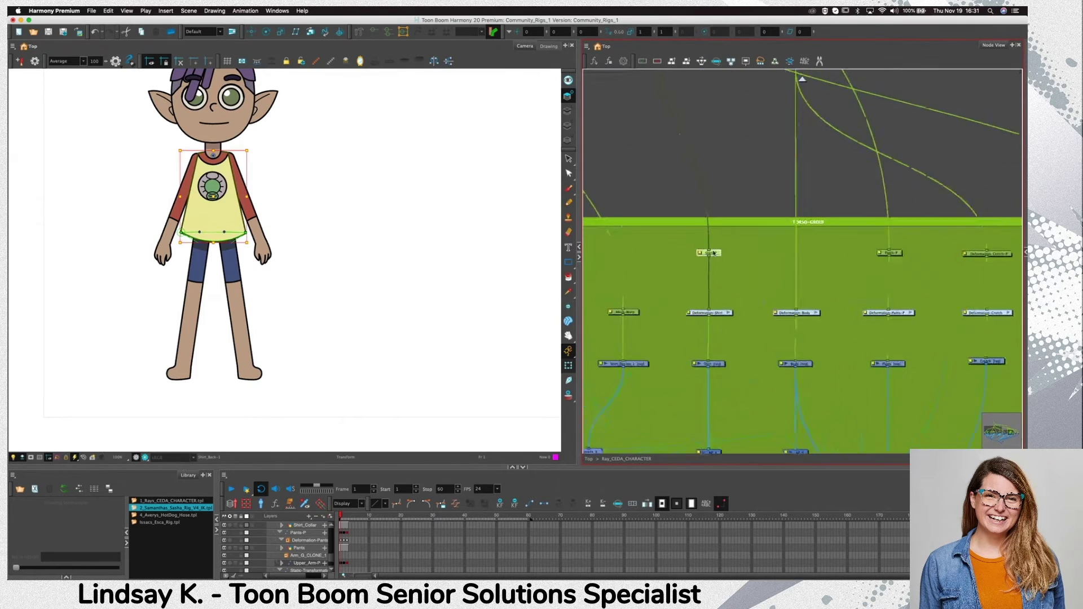
left_click_drag(708, 256, 897, 244)
scroll(957, 279, "down", 4)
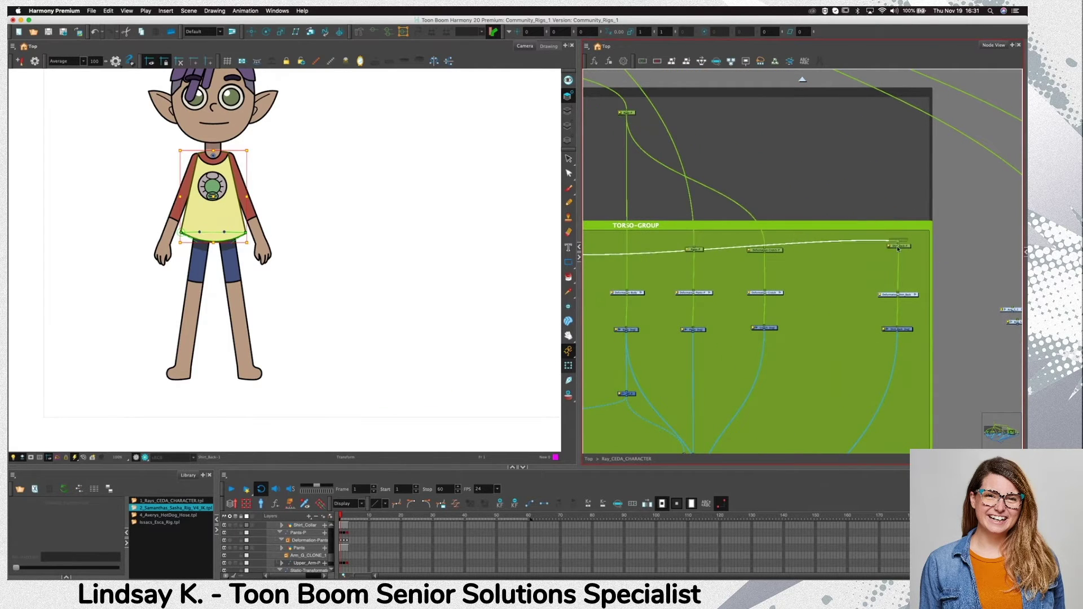
left_click_drag(634, 287, 773, 279)
left_click_drag(717, 236, 688, 249)
left_click_drag(253, 248, 222, 265)
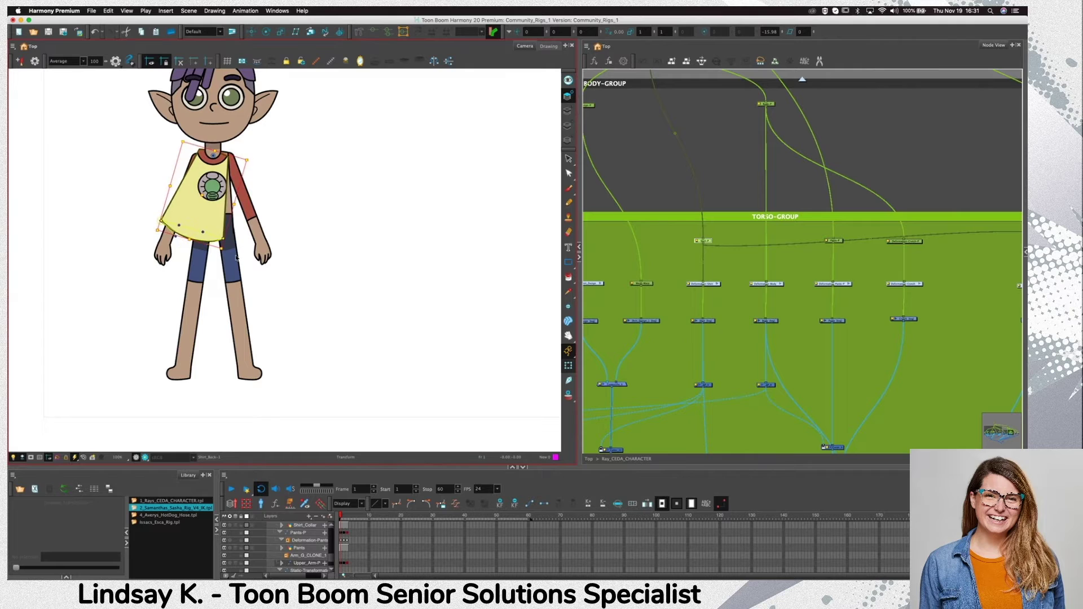
key("super+z")
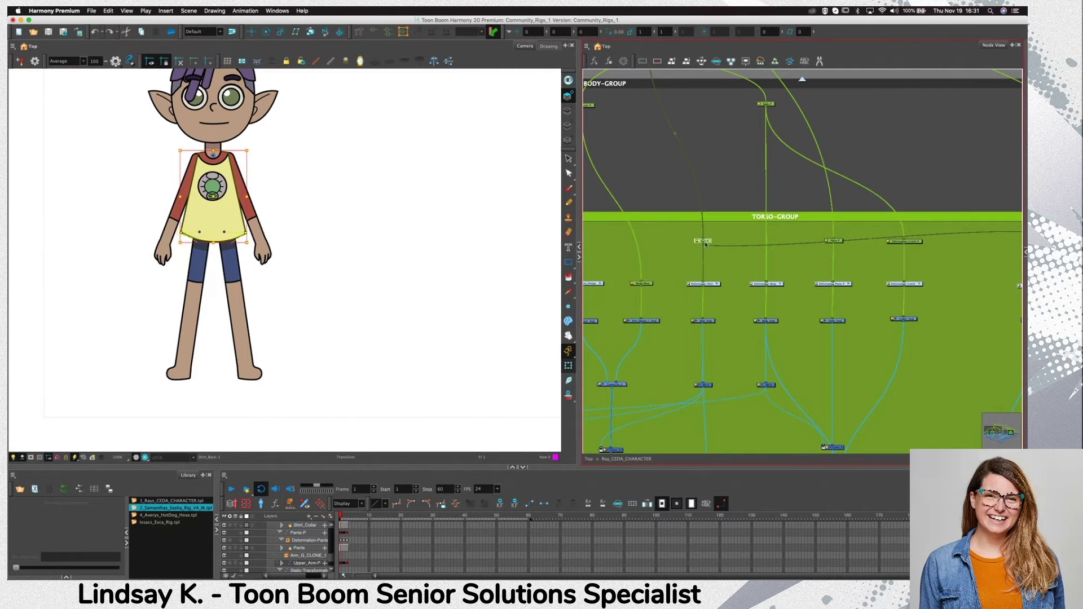
key("super+z")
Test-rotate the shirt pieces from the shirt peg above BODY-GROUP
scroll(713, 270, "up", 3)
left_click(614, 96)
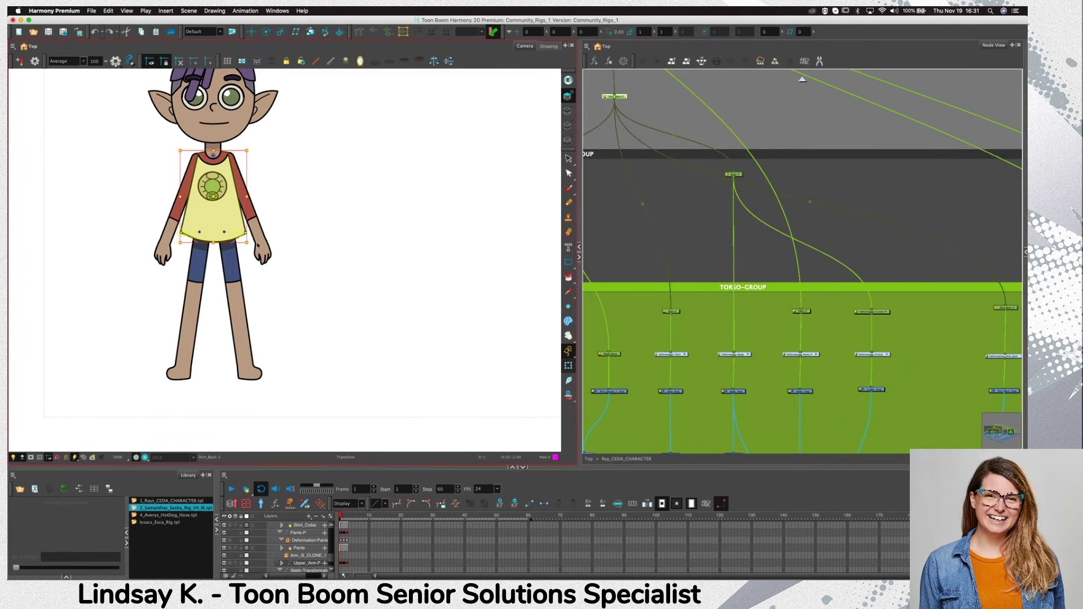
left_click_drag(257, 246, 233, 268)
Connect the shirt peg above BODY-GROUP to the shirt collar peg and test the rotation of the full shirt
left_click_drag(641, 198, 806, 219)
left_click(648, 333)
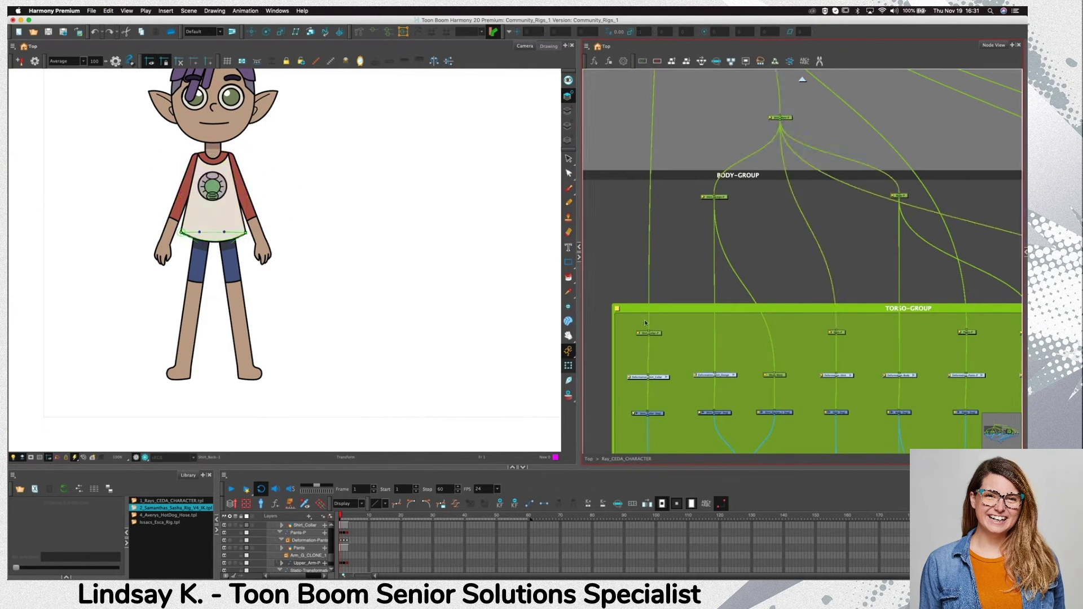
left_click_drag(781, 122, 648, 333)
left_click(789, 117)
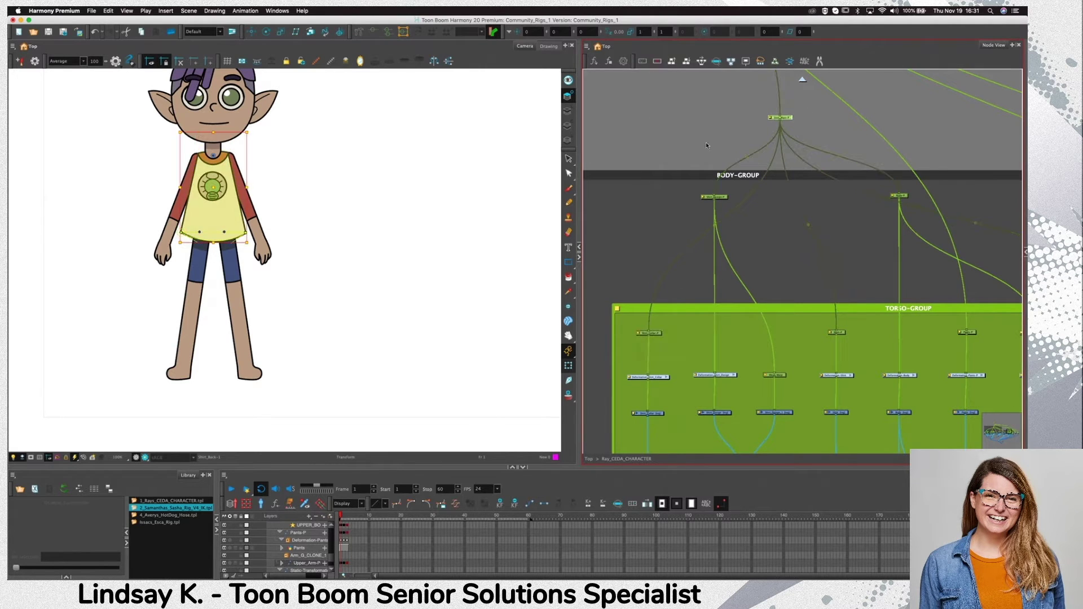
left_click_drag(253, 248, 302, 283)
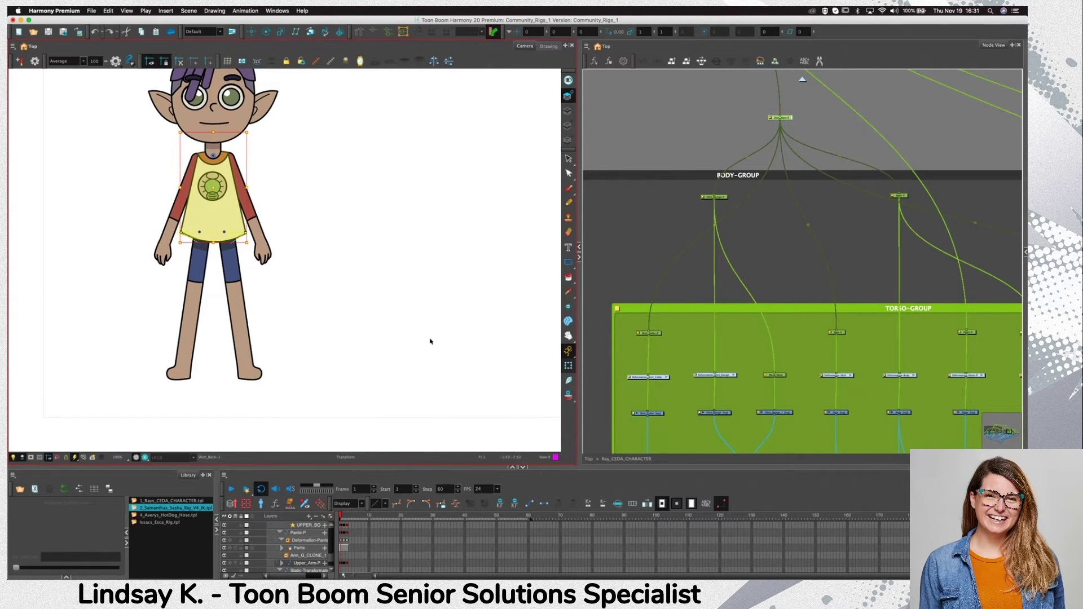
Move the upper-body peg that drives the shirt and arms to between the body and arms backdrops
left_click(819, 197)
scroll(819, 197, "down", 6)
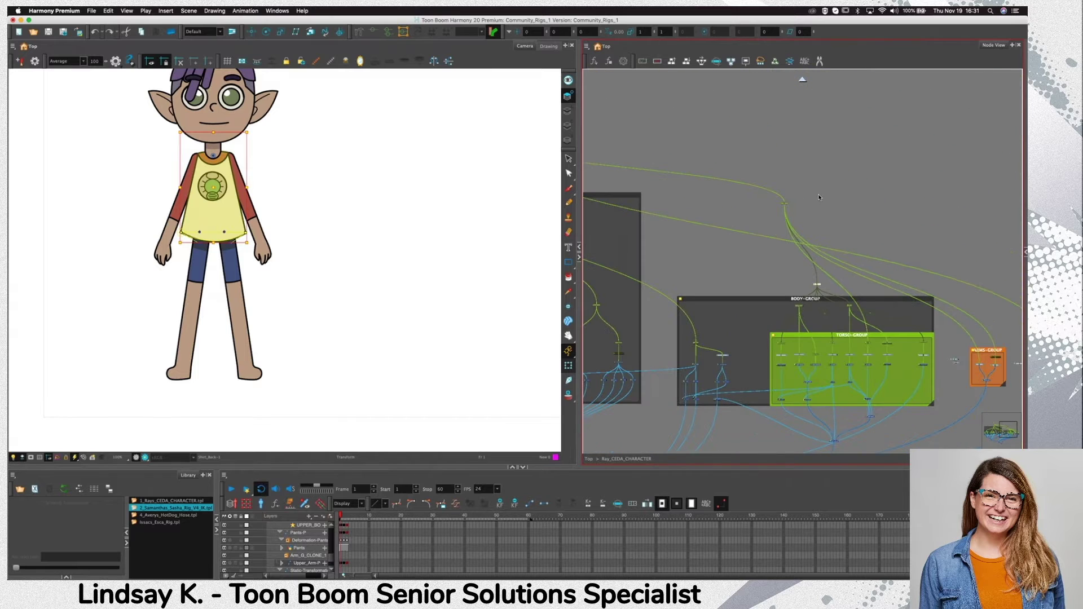
left_click(784, 203)
left_click(813, 206)
left_click(784, 203)
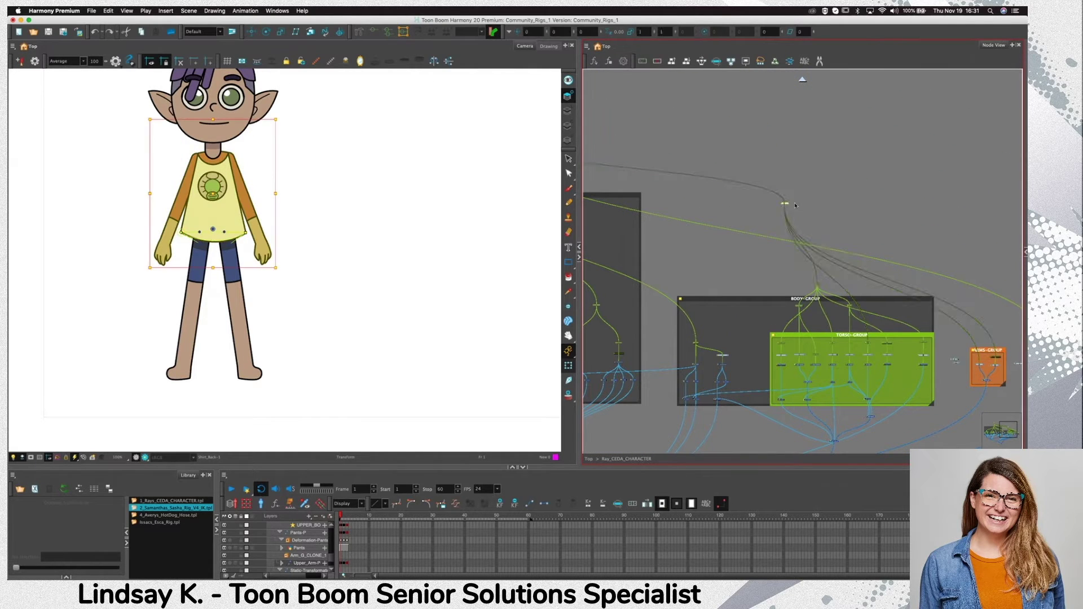
left_click_drag(786, 204, 918, 244)
left_click_drag(844, 255, 715, 204)
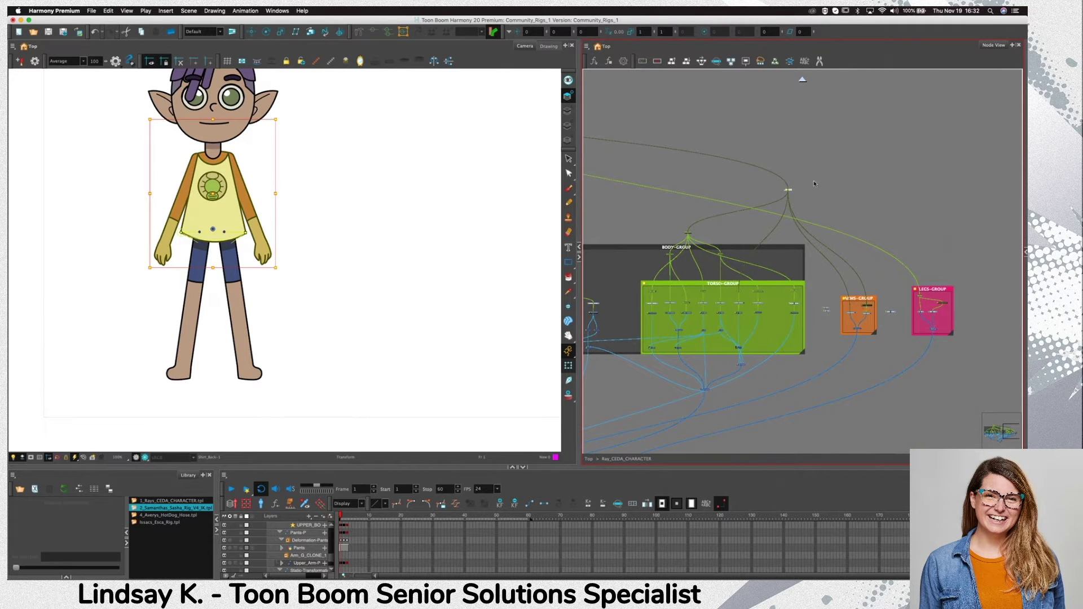
Move the pants and crotch node chains out of TORSO-GROUP to between the ARMS-GROUP and LEGS-GROUP backdrops
scroll(745, 301, "up", 10)
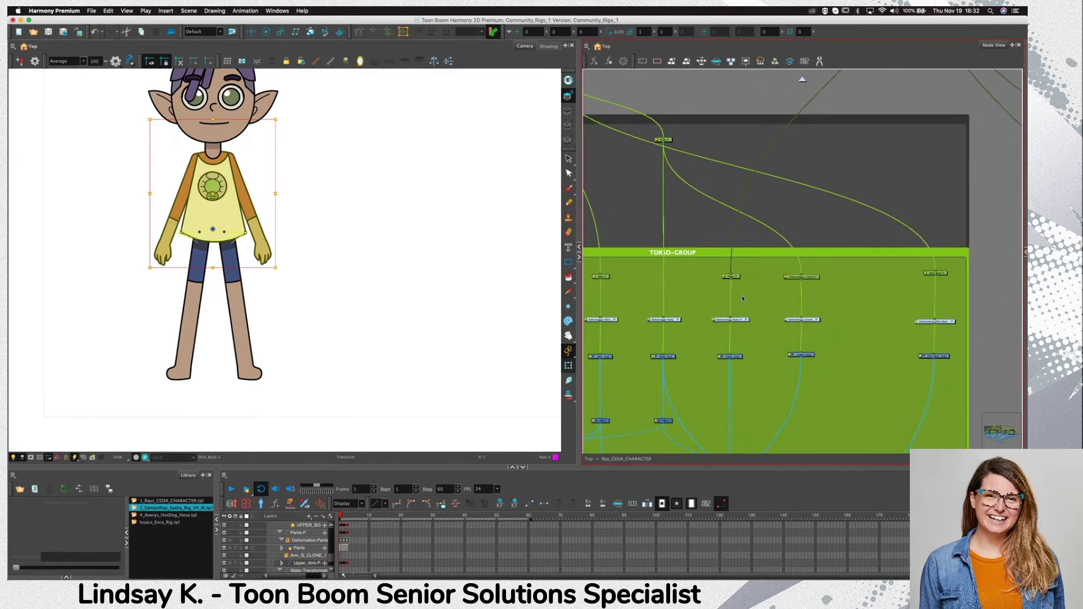
scroll(745, 301, "down", 3)
left_click(739, 185)
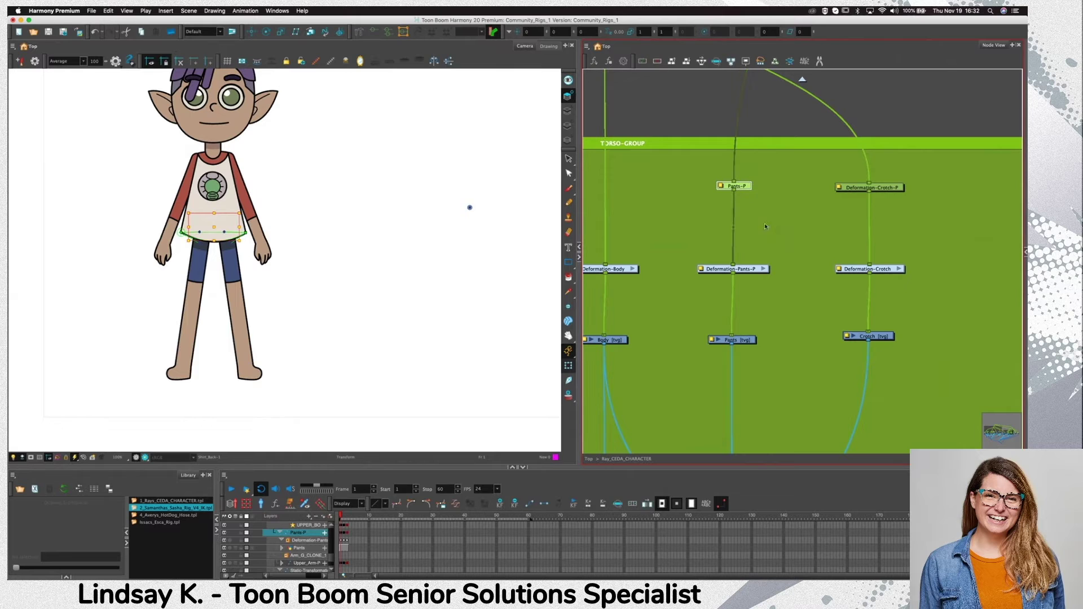
scroll(770, 230, "down", 7)
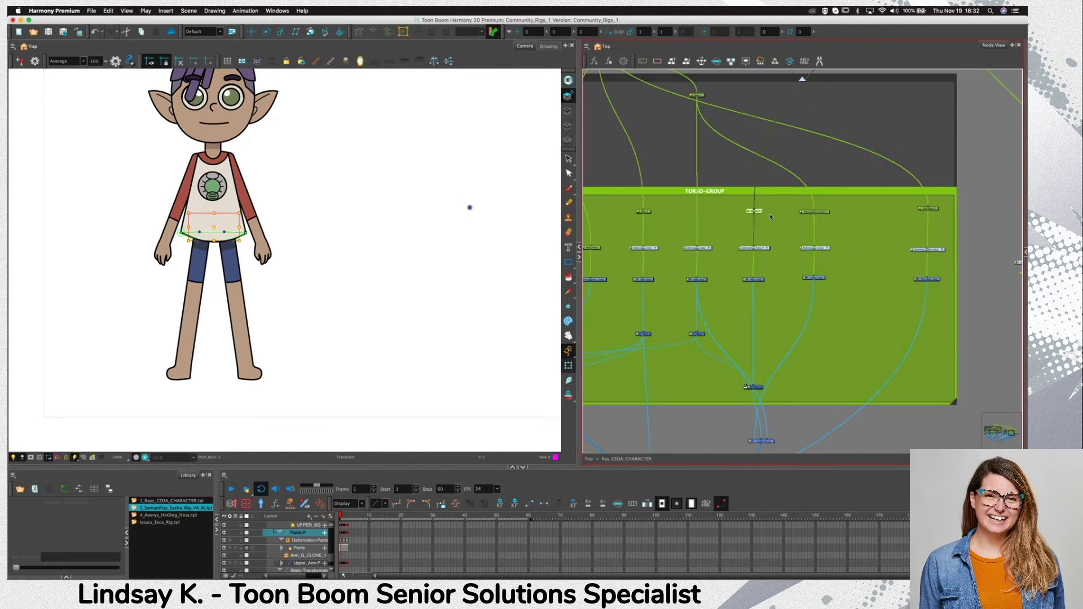
left_click_drag(775, 201, 727, 295)
left_click_drag(847, 206, 735, 306)
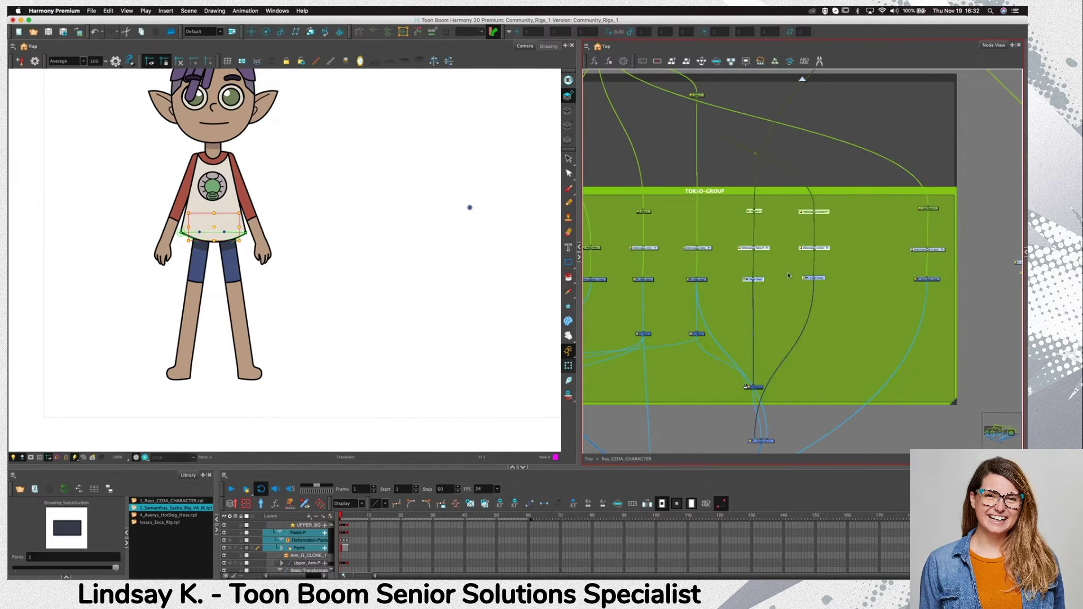
left_click(706, 278)
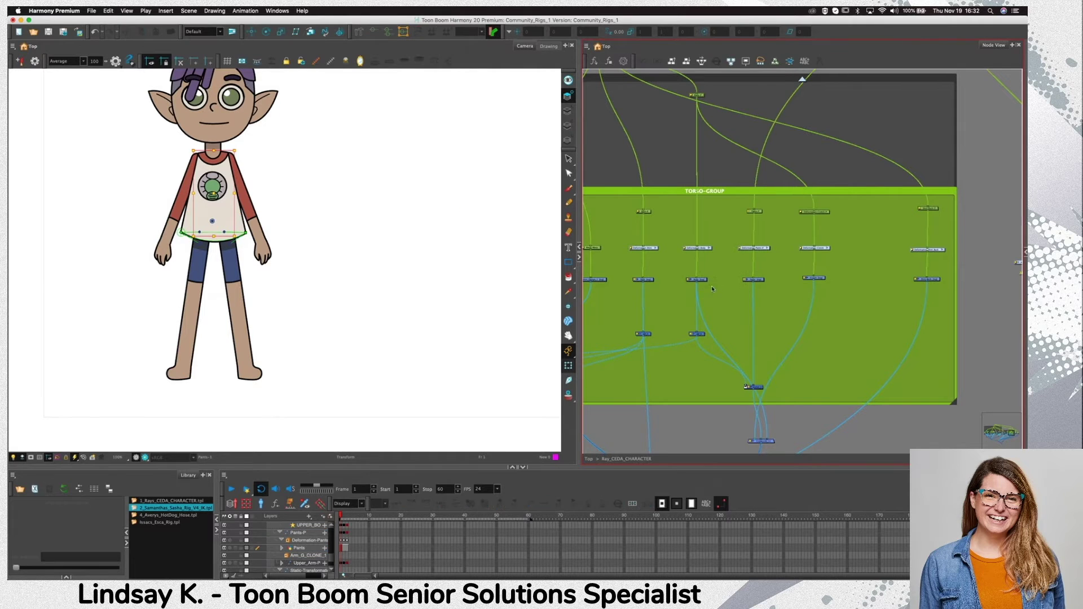
left_click(822, 212)
scroll(769, 300, "down", 3)
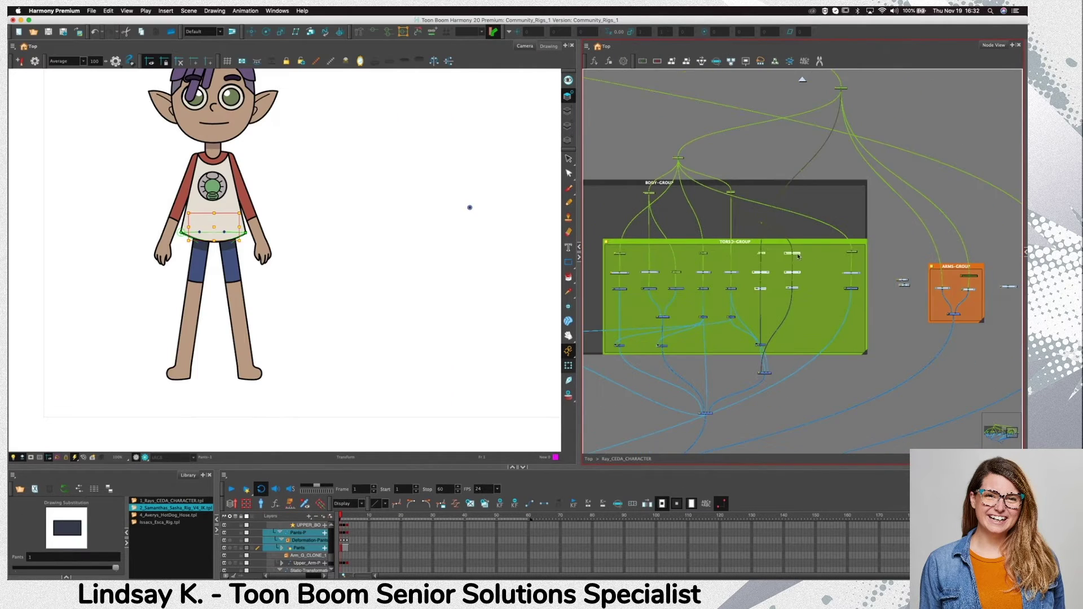
scroll(789, 254, "right", 10)
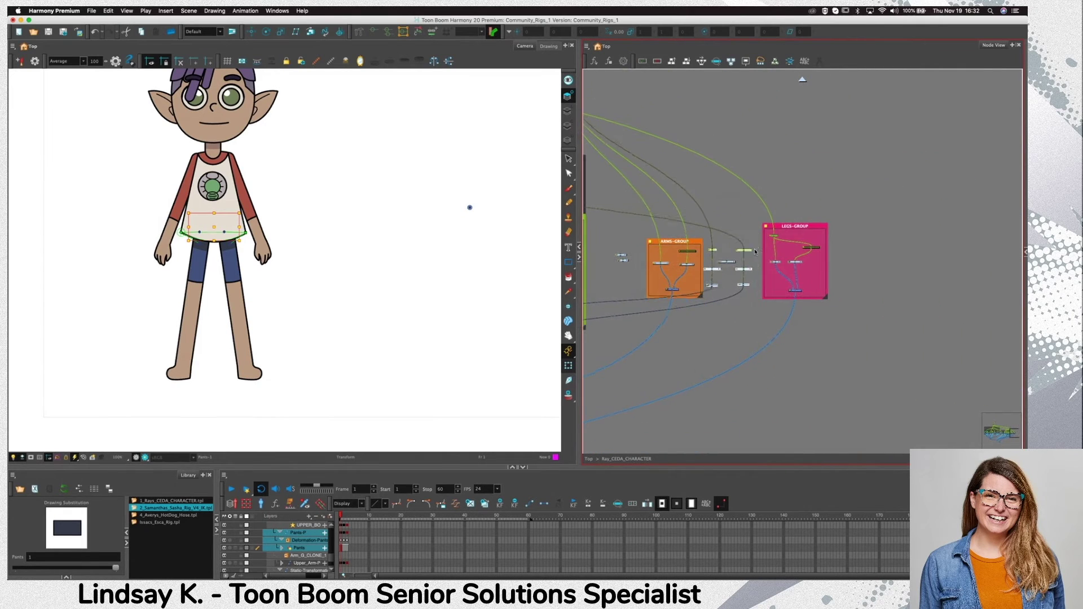
Add a parent peg above Leg_G-P, connect it to the pants and crotch pegs too, and center it over the three branches
left_click(788, 243)
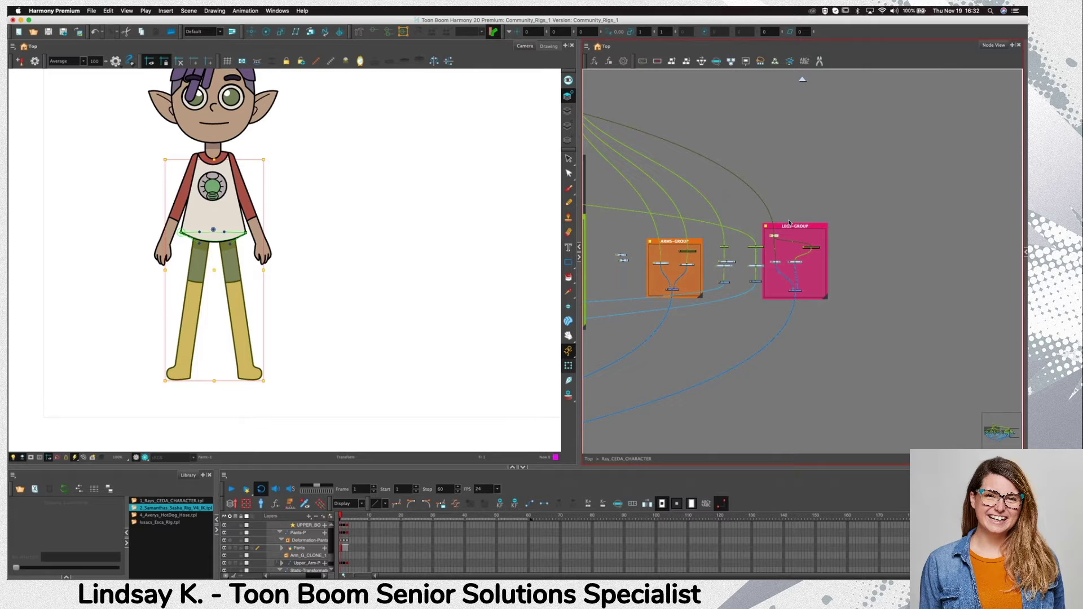
left_click(789, 222)
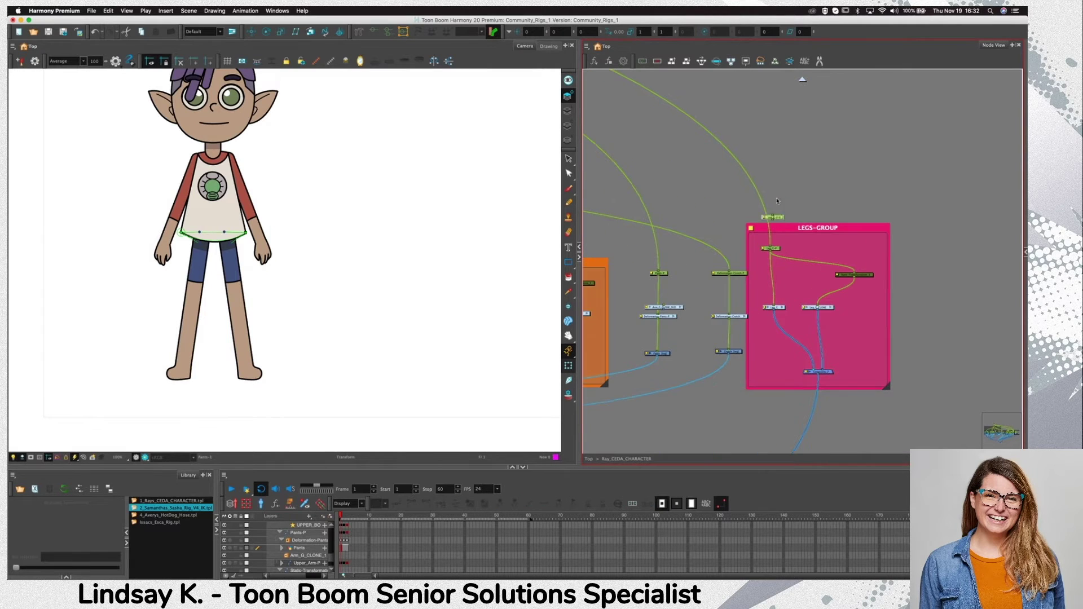
left_click_drag(771, 219, 729, 273)
left_click_drag(783, 182, 661, 274)
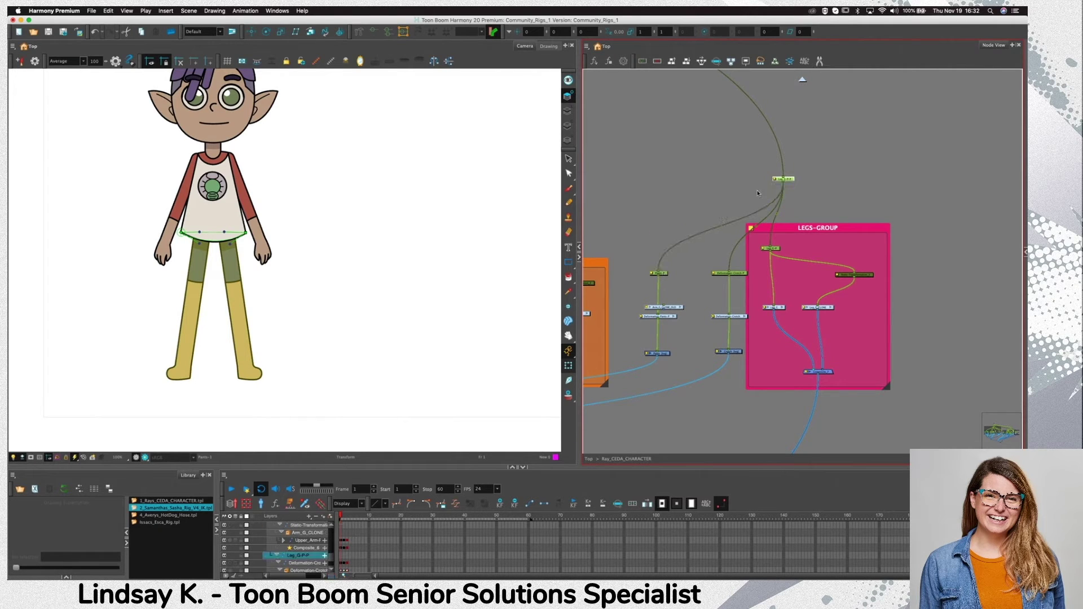
left_click_drag(789, 179, 723, 172)
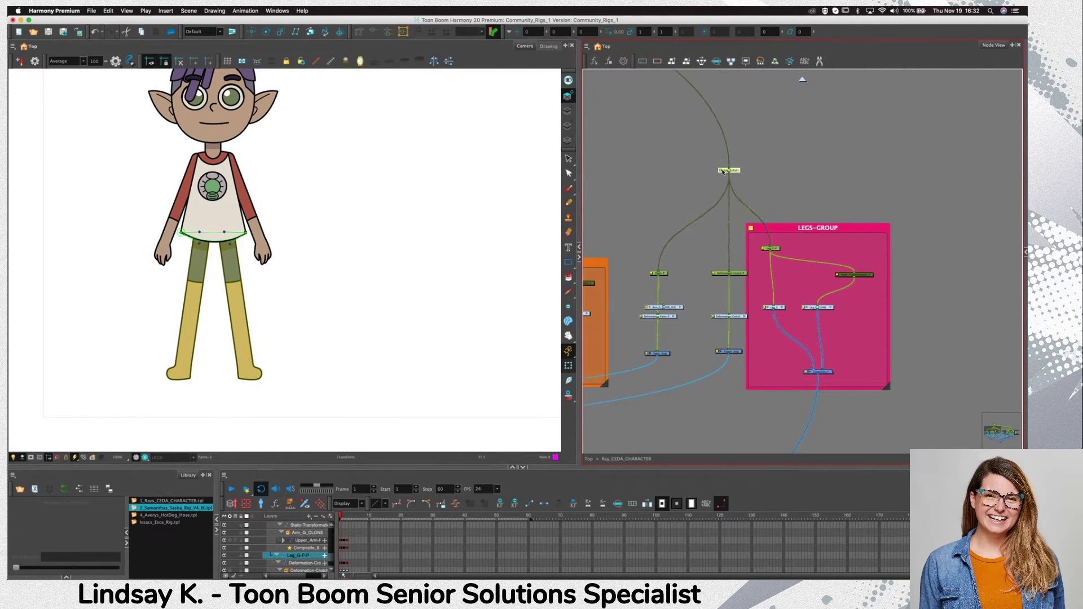
Rename the new parent peg of the legs, pants and crotch to LowerBody-P
double_click(728, 169)
left_click(711, 224)
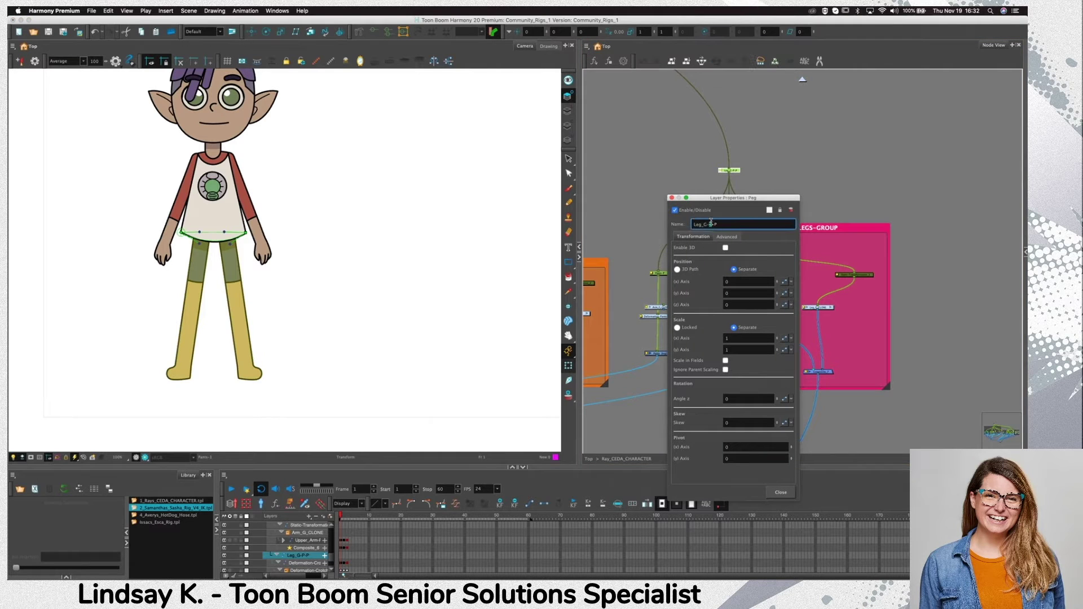
key("BackSpace")
key("BackSpace")
key("BackSpace")
key("BackSpace")
key("BackSpace")
type("owerBody")
left_click(671, 198)
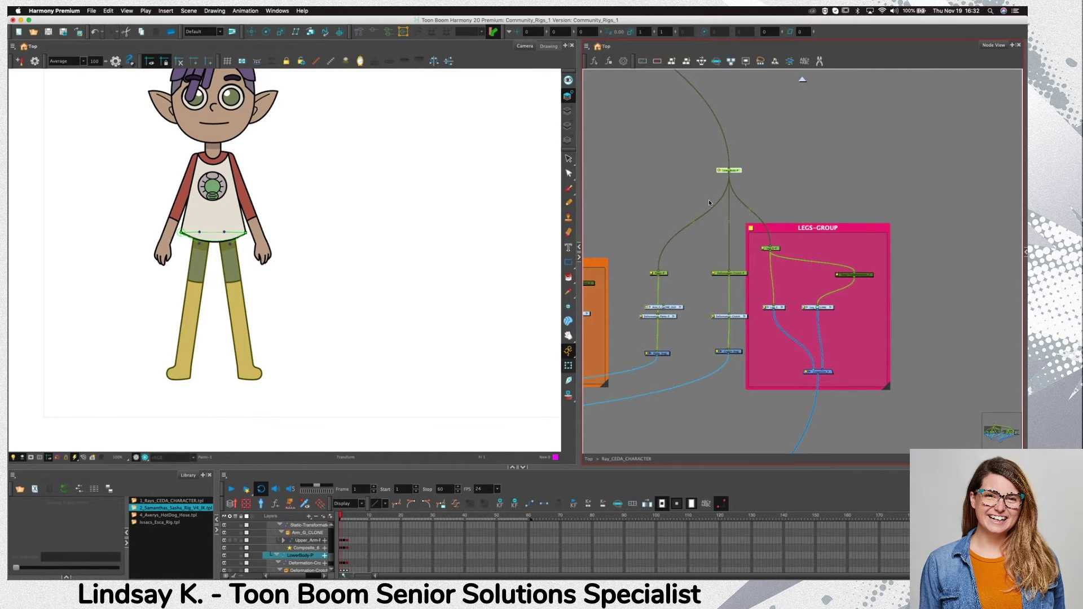
left_click(679, 188)
Open the layer properties of LowerBody-P, Pants-P and Leg_G-P and arrange them side by side
left_click(728, 170)
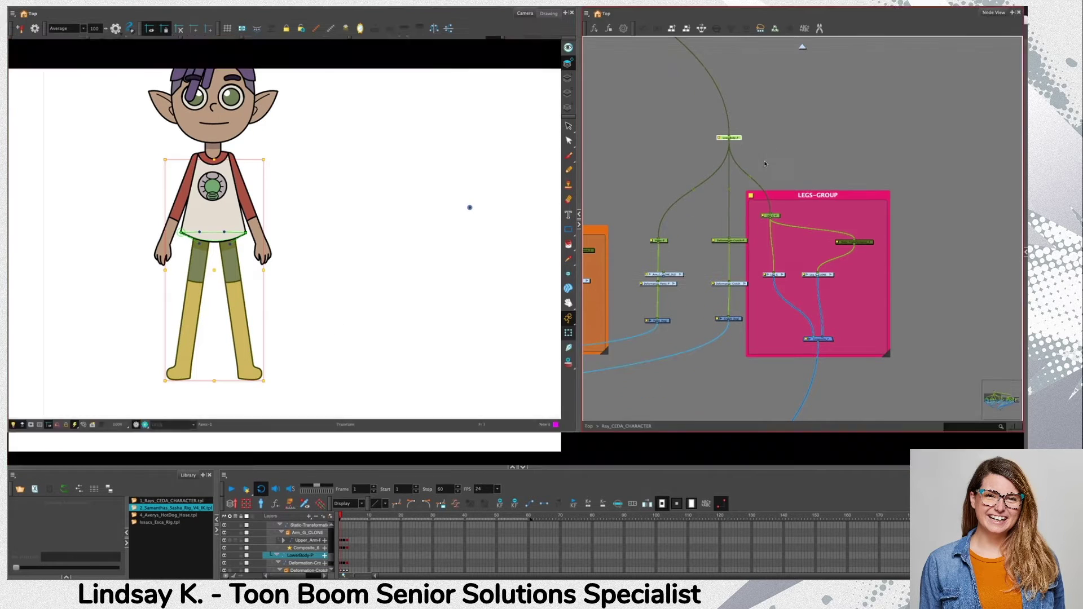
left_click(727, 163)
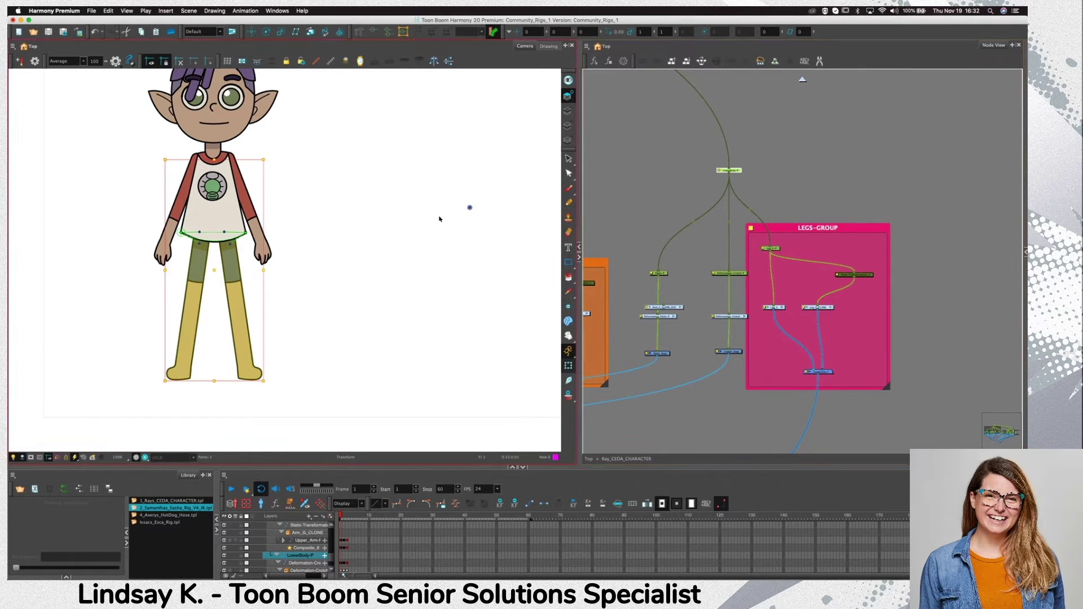
double_click(718, 171)
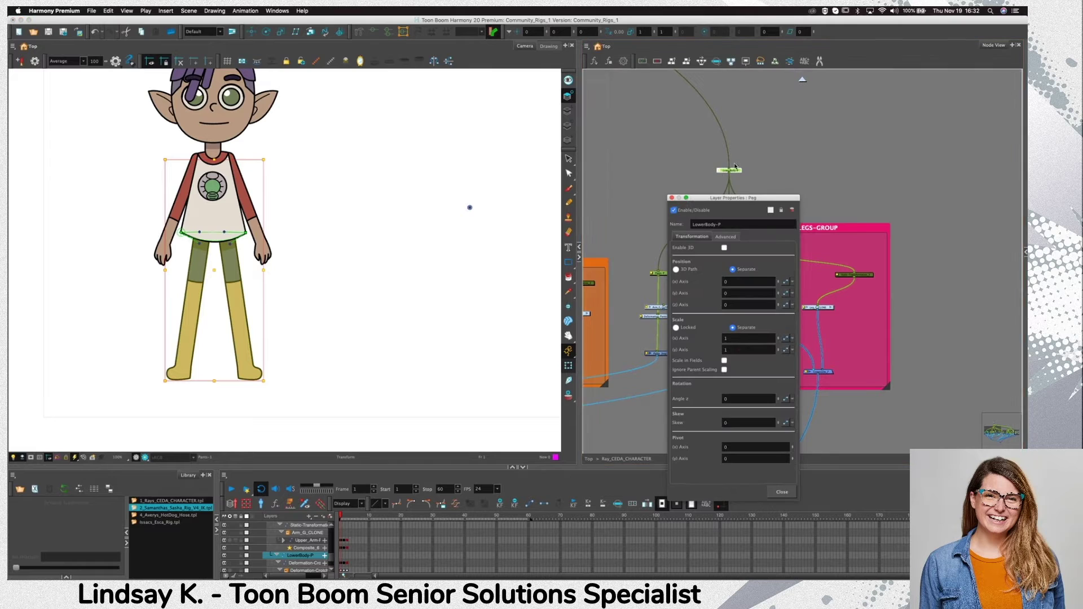
left_click_drag(740, 197, 465, 228)
left_click(659, 274)
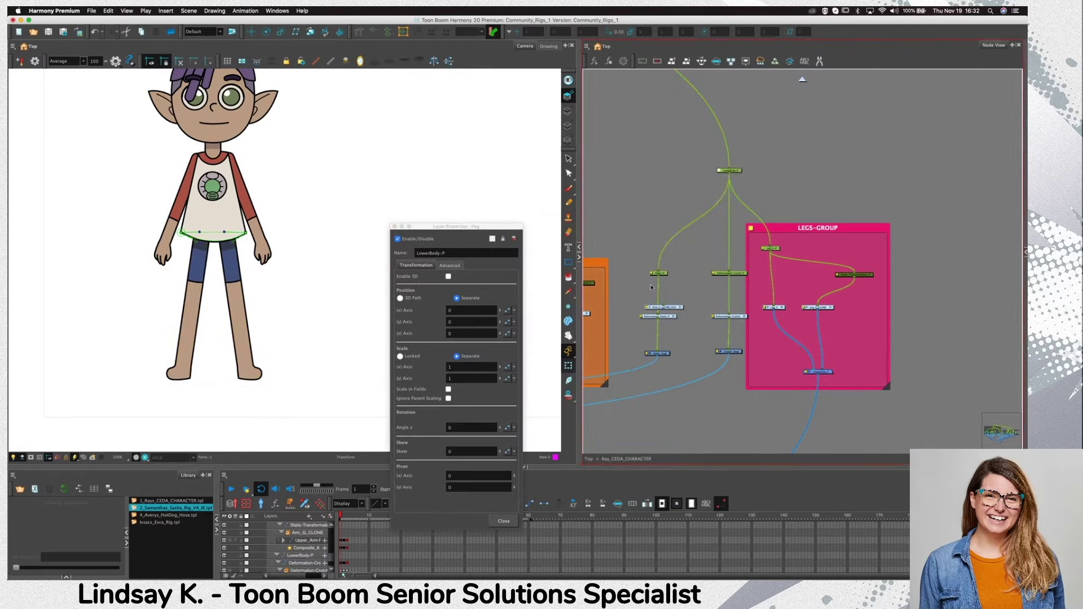
double_click(652, 275)
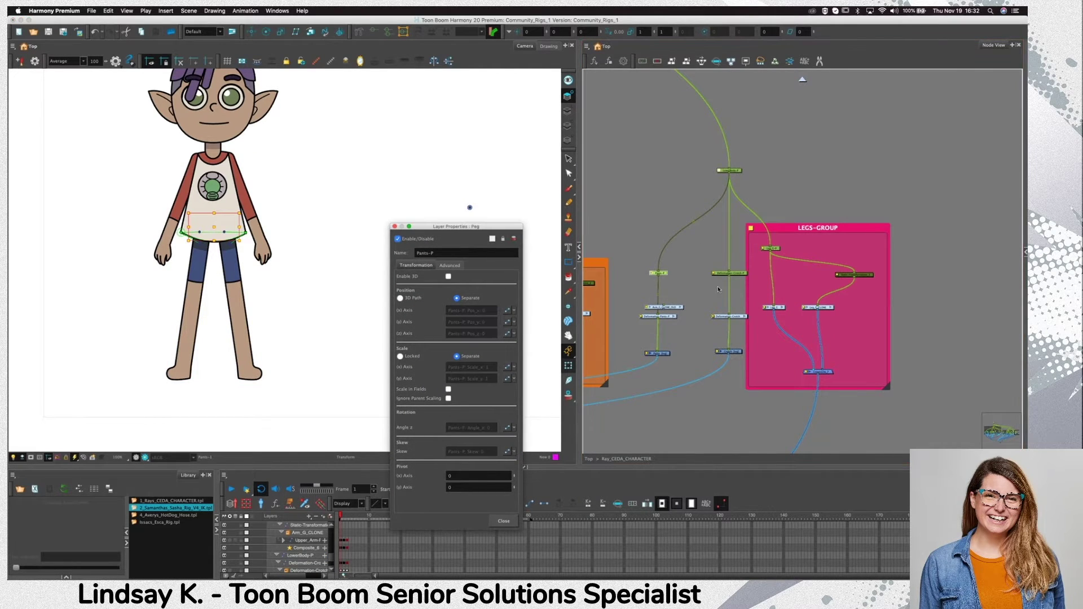
left_click(732, 273)
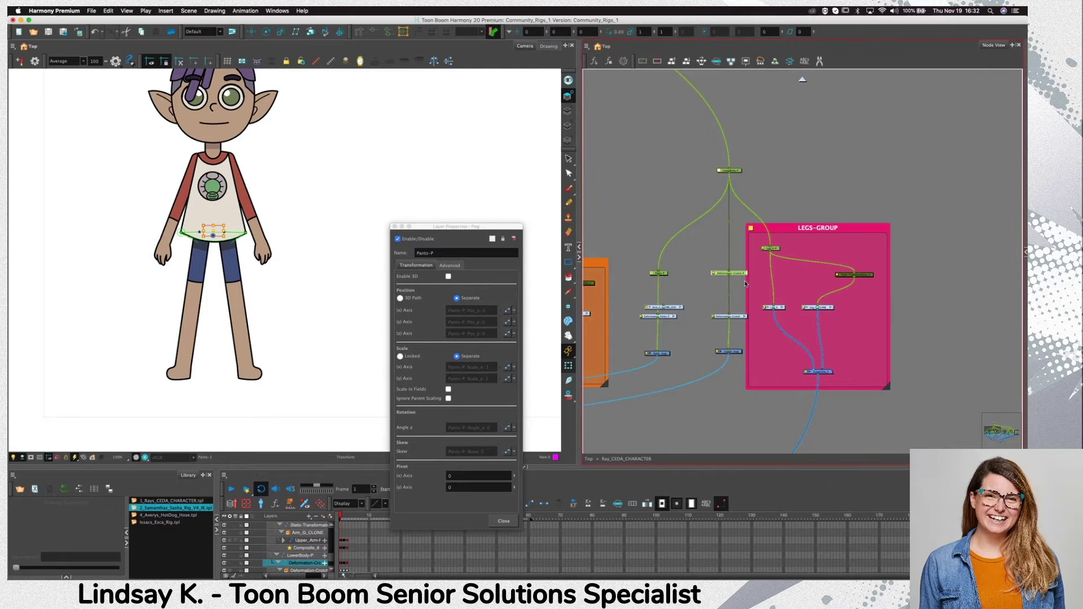
left_click(792, 256)
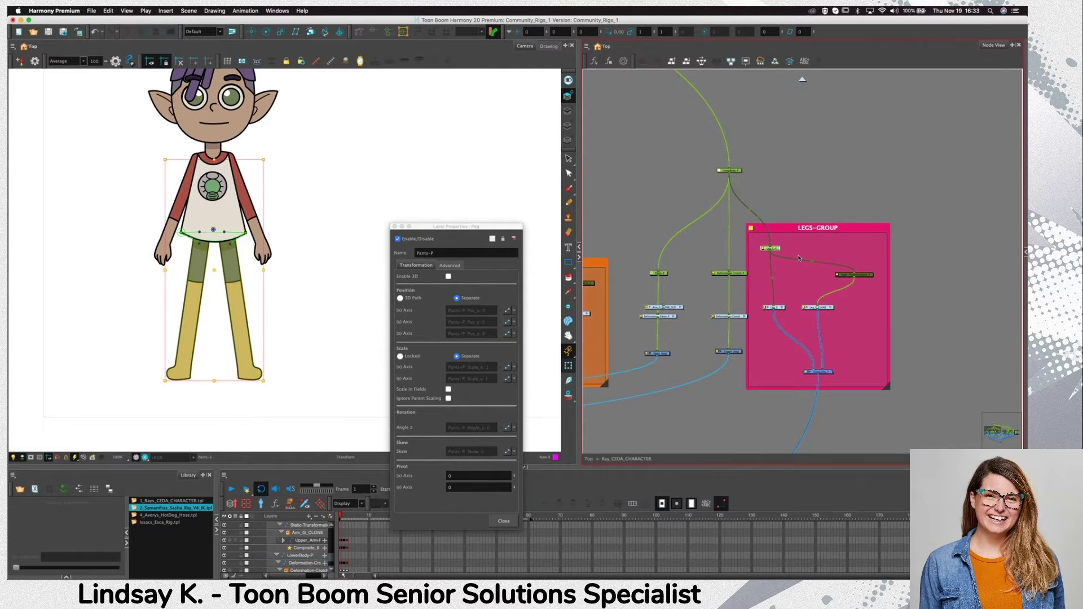
double_click(762, 250)
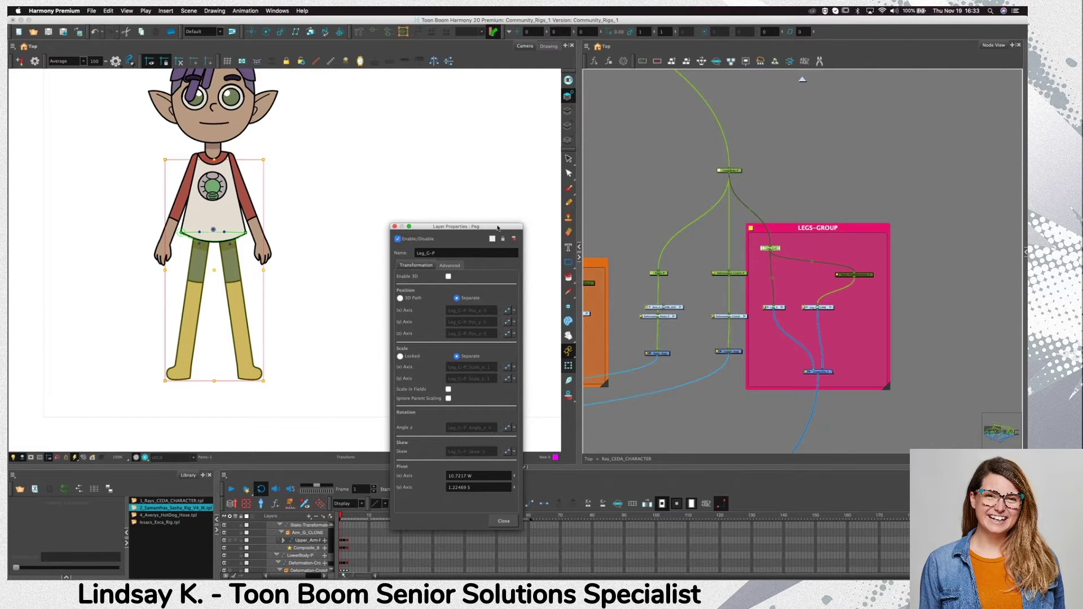
left_click_drag(503, 226, 275, 221)
left_click_drag(485, 229, 655, 231)
mouse_move(435, 228)
left_mouse_down()
mouse_move(425, 227)
mouse_move(449, 228)
left_mouse_up()
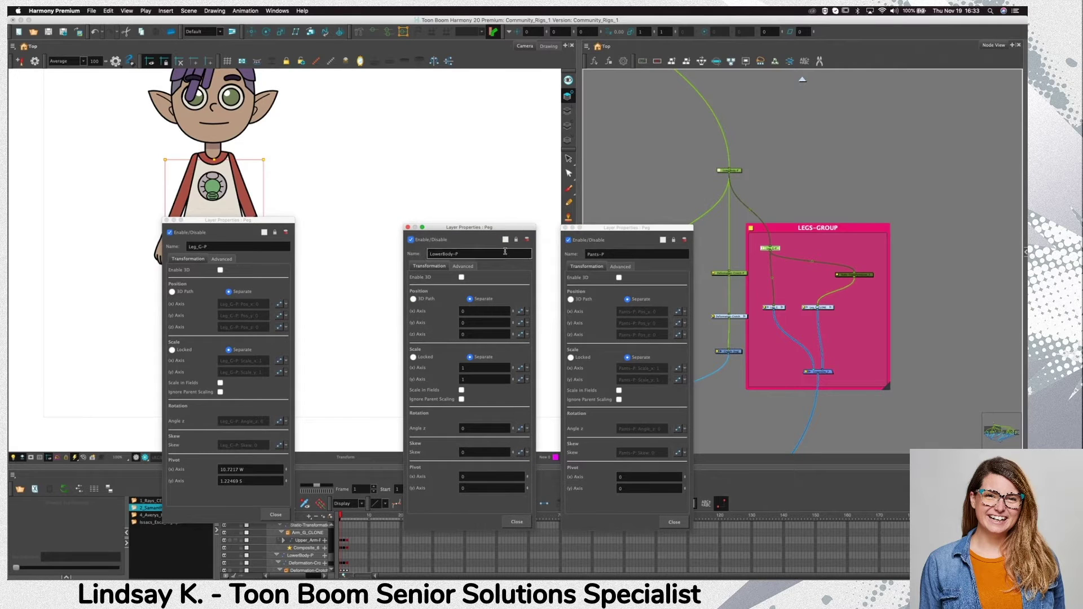
Copy Leg_G-P's pivot X value, 10.7217 W, to the pivot X of LowerBody-P and Pants-P
left_click(259, 469)
key("super+c")
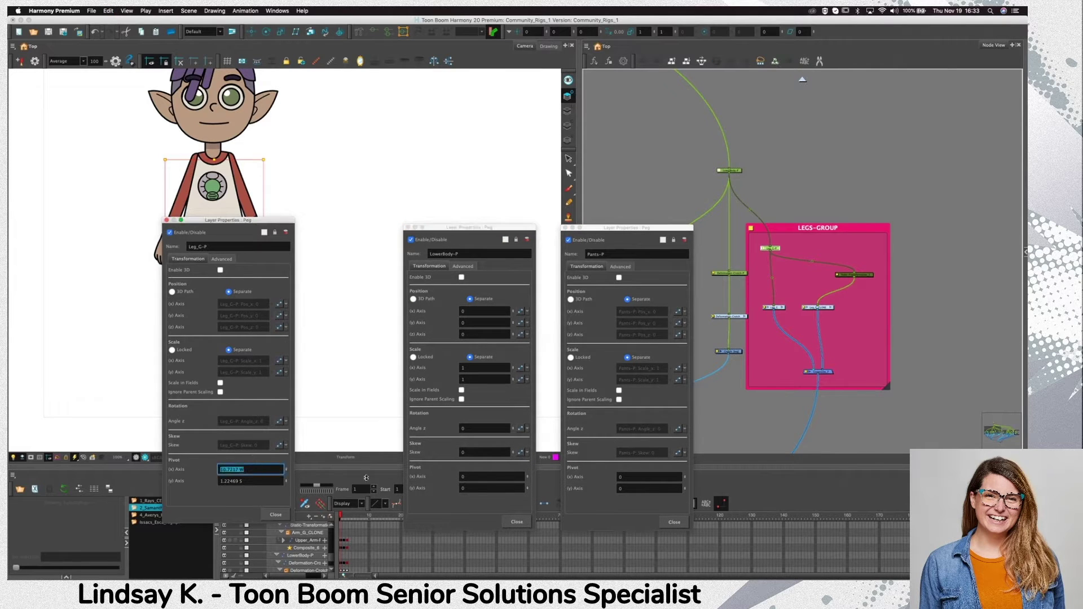
left_click(474, 476)
key("super+v")
left_click(649, 476)
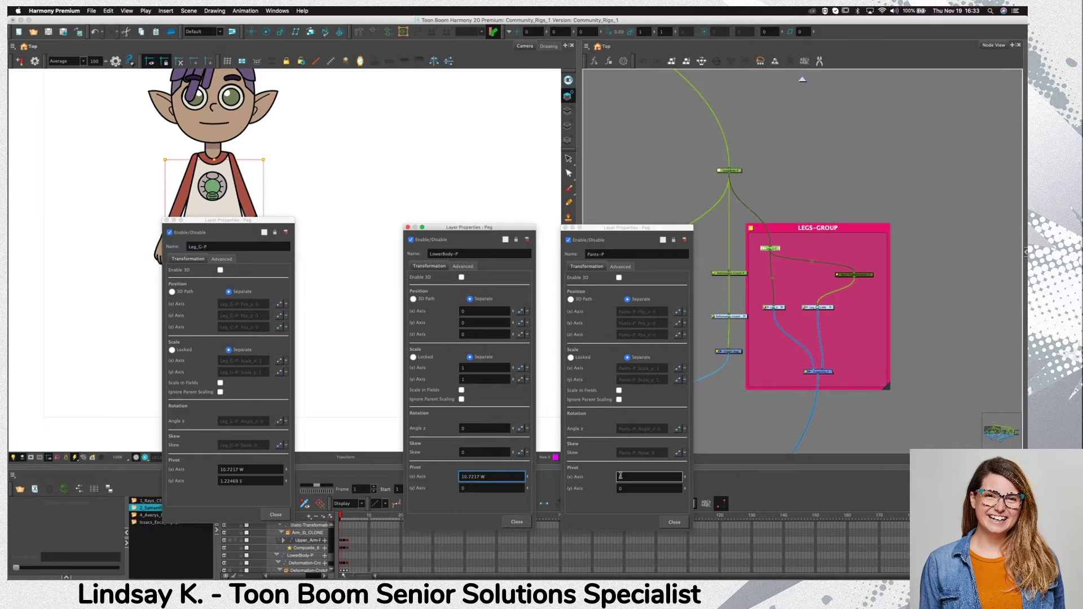
key("super+v")
Copy Leg_G-P's pivot Y value, 1.22469 S, to LowerBody-P and Pants-P, and close all three layer properties
left_click(264, 481)
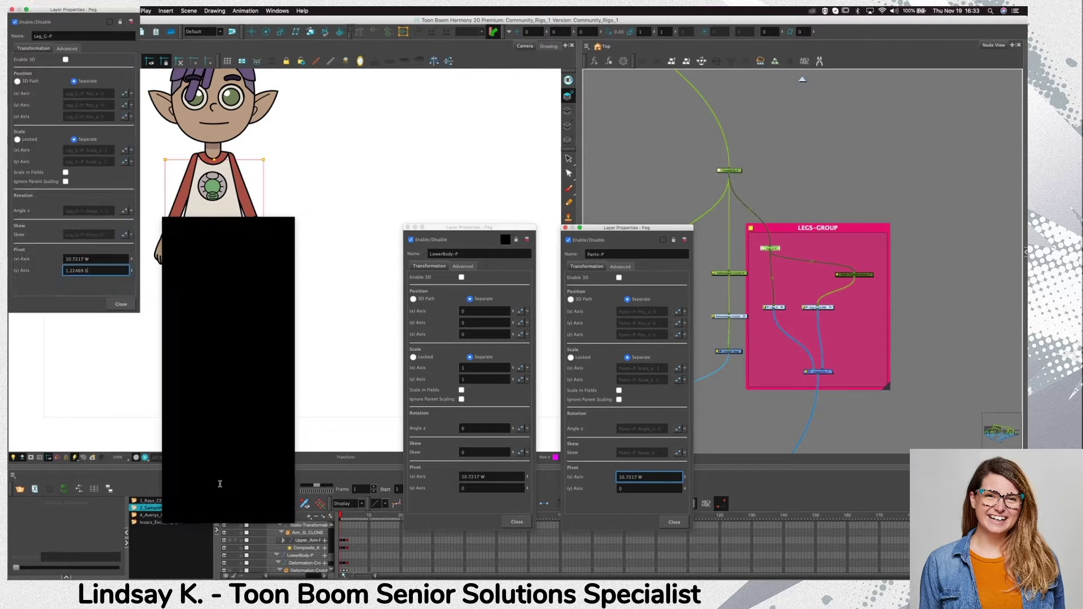
left_click(476, 488)
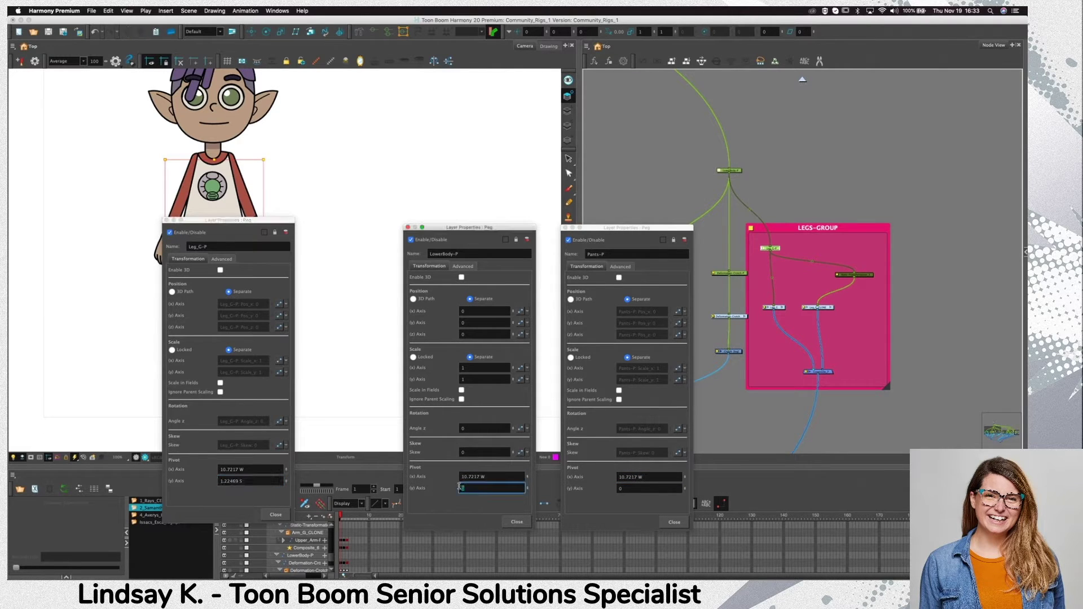
key("super+v")
left_click(648, 488)
key("super+v")
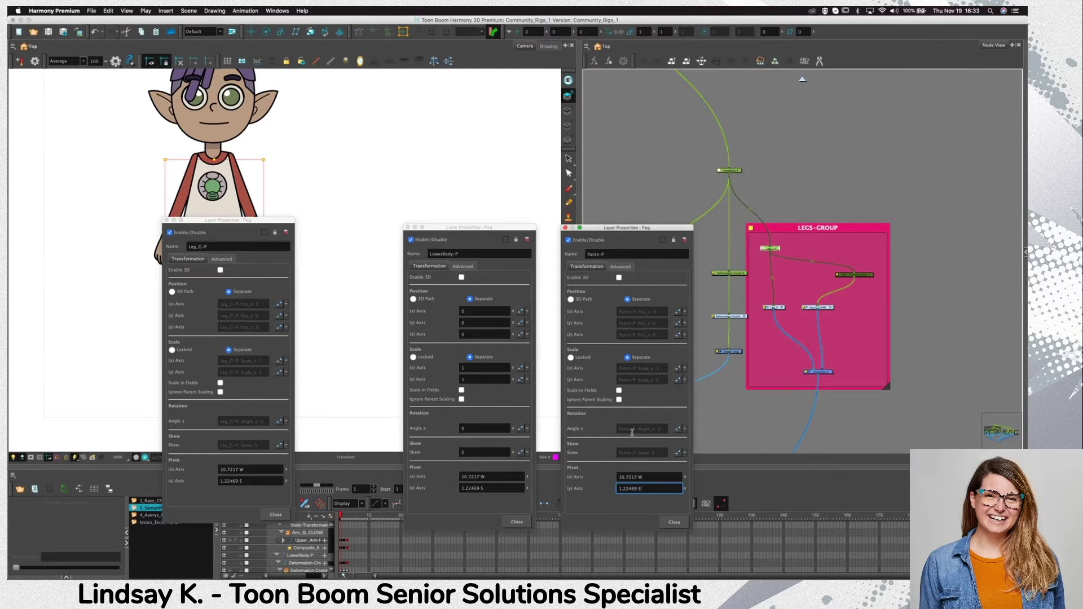
left_click(565, 228)
left_click(408, 227)
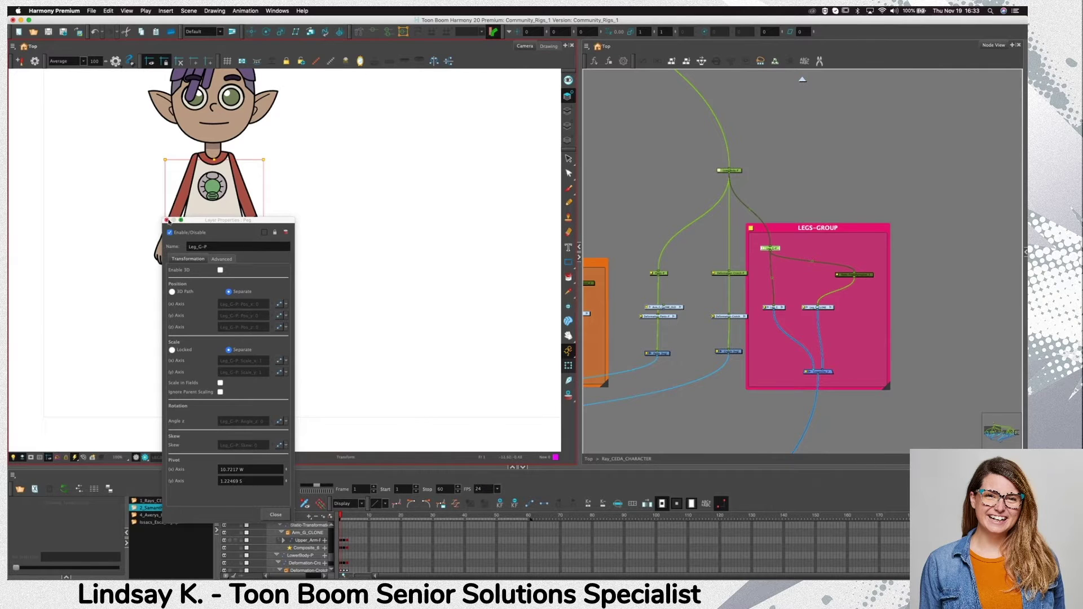
left_click(167, 220)
left_click(684, 259)
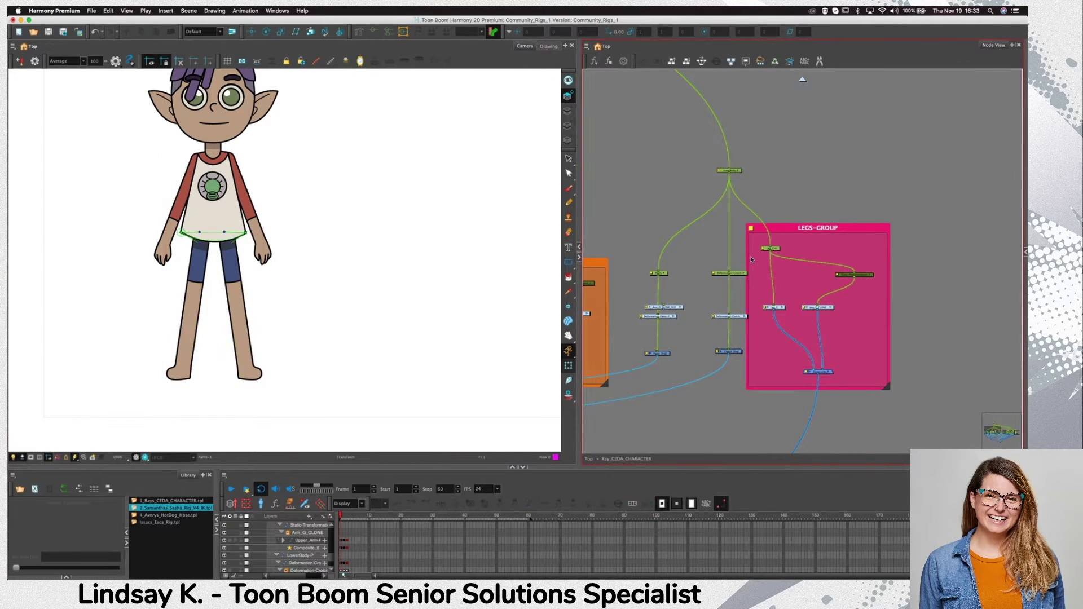
Nudge the Leg_G-P peg into line above its leg node inside LEGS-GROUP
left_click(770, 248)
left_click_drag(772, 249, 776, 251)
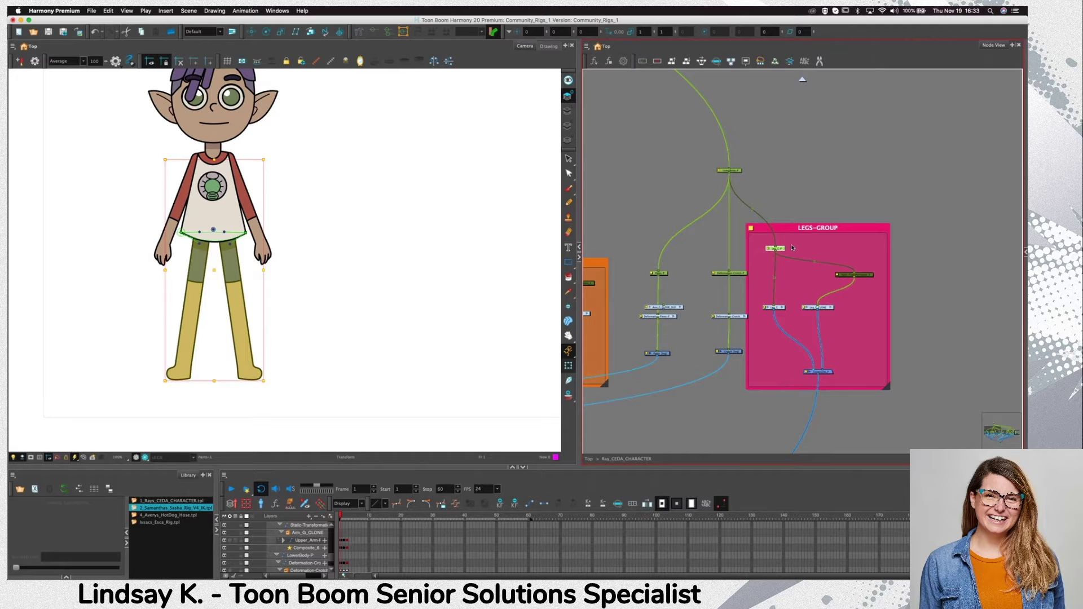
left_click(781, 207)
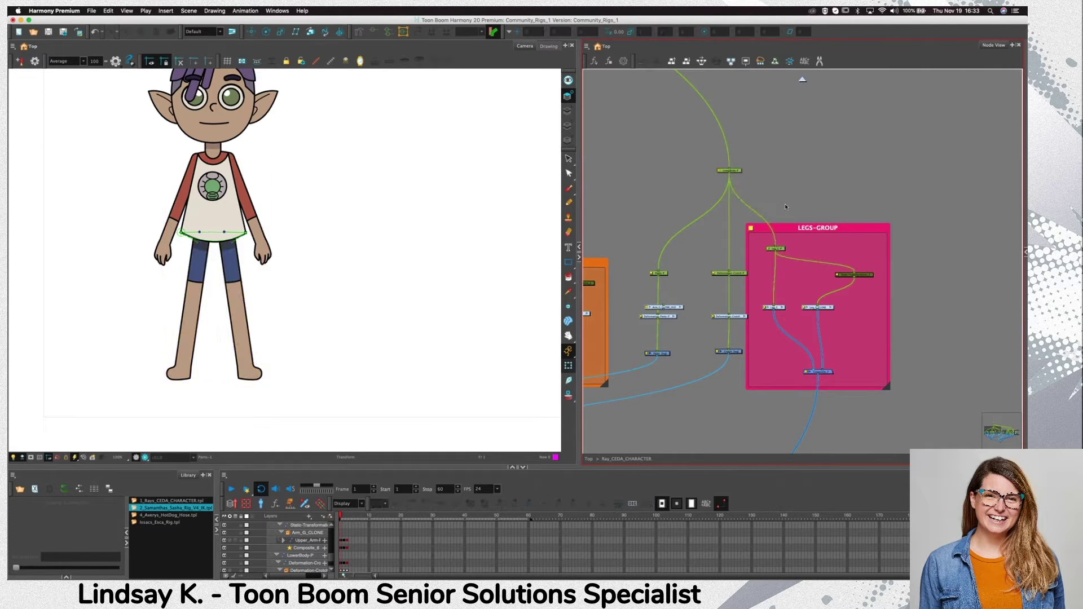
scroll(826, 294, "down", 4)
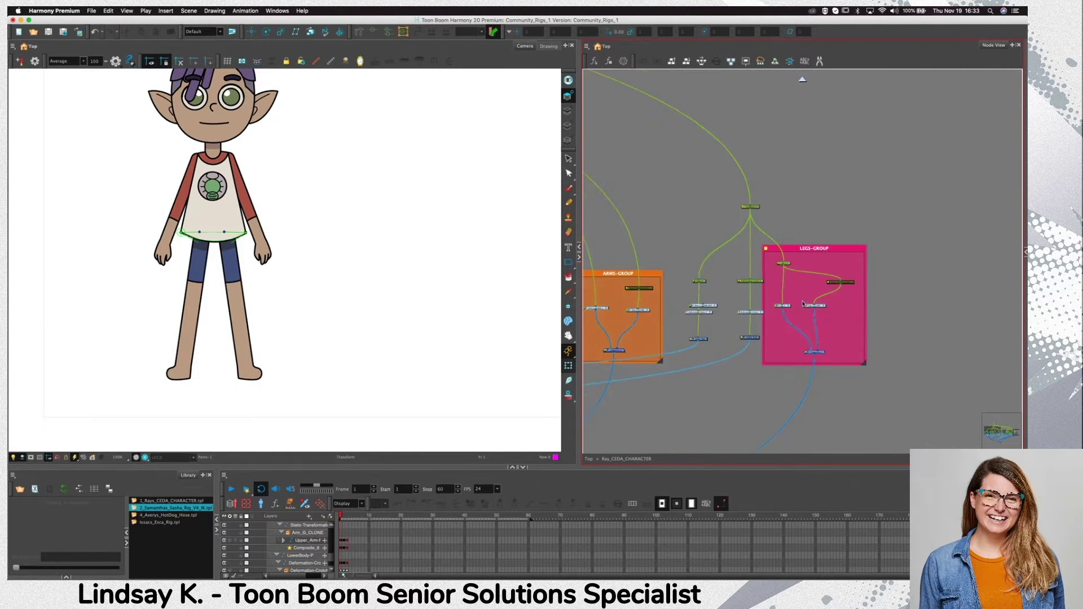
left_click(837, 292)
left_click_drag(837, 294, 819, 292)
left_click(880, 290)
Examine the whole character node network, from the head and body groups to the arms, legs and composite connections
scroll(667, 404, "down", 3)
left_click_drag(666, 404, 852, 319)
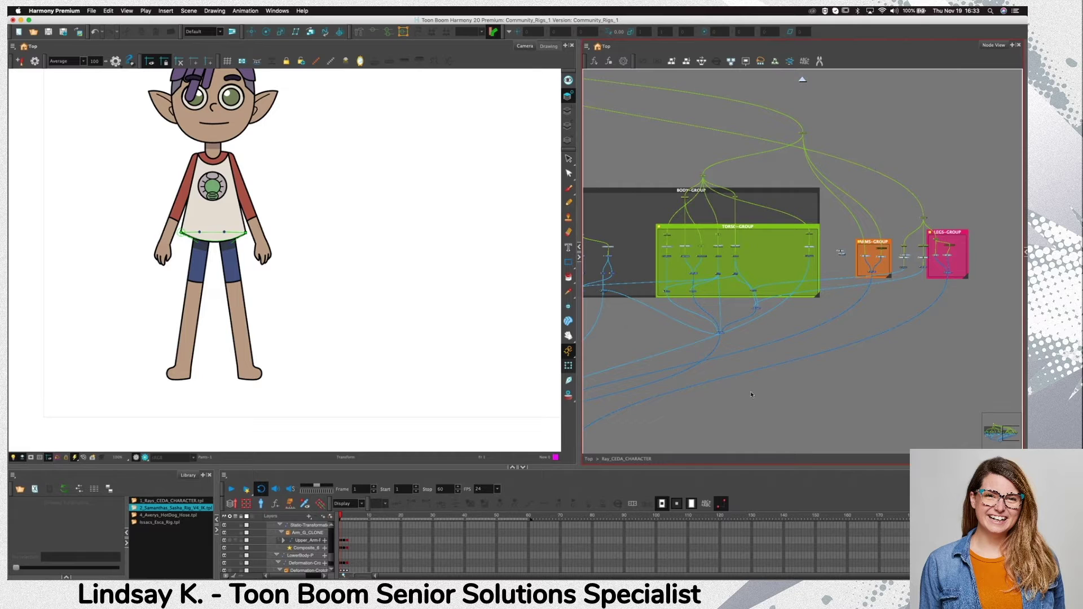
left_click_drag(751, 418, 826, 432)
scroll(792, 417, "down", 4)
left_click_drag(682, 389, 803, 366)
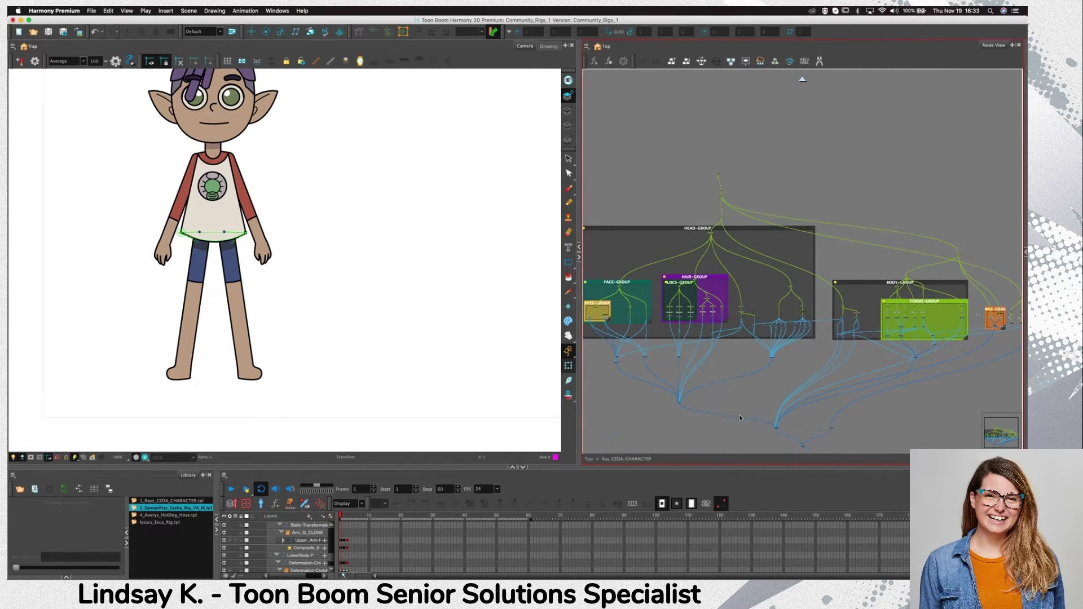
scroll(750, 368, "down", 2)
scroll(751, 367, "right", 1)
scroll(791, 373, "down", 3)
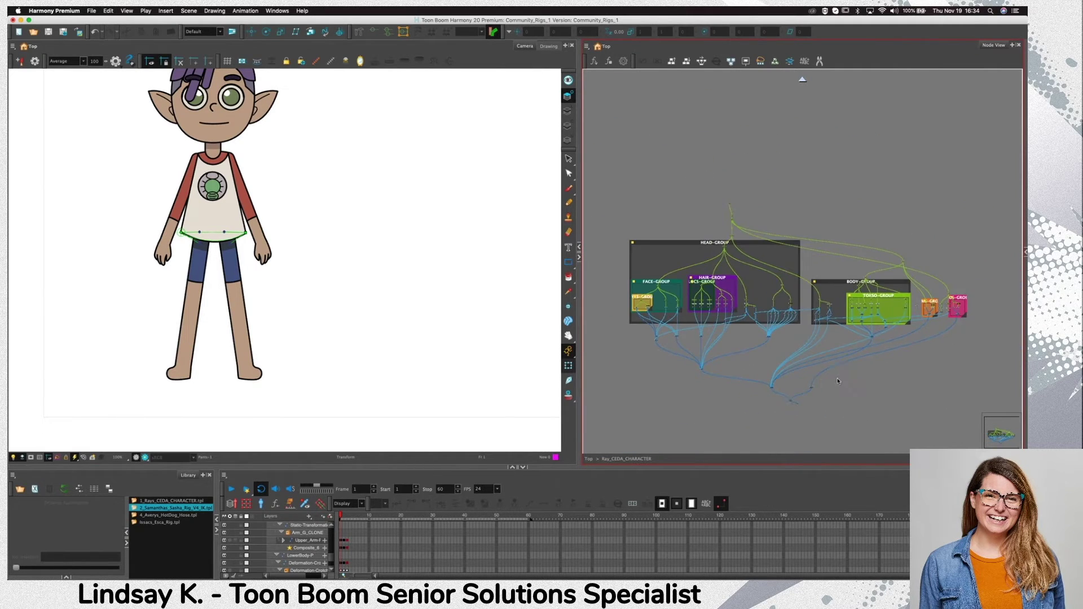
Examine the network from the character's top peg down to HAIR-GROUP, and check which hair parts the group's top peg controls
left_click_drag(826, 296, 860, 278)
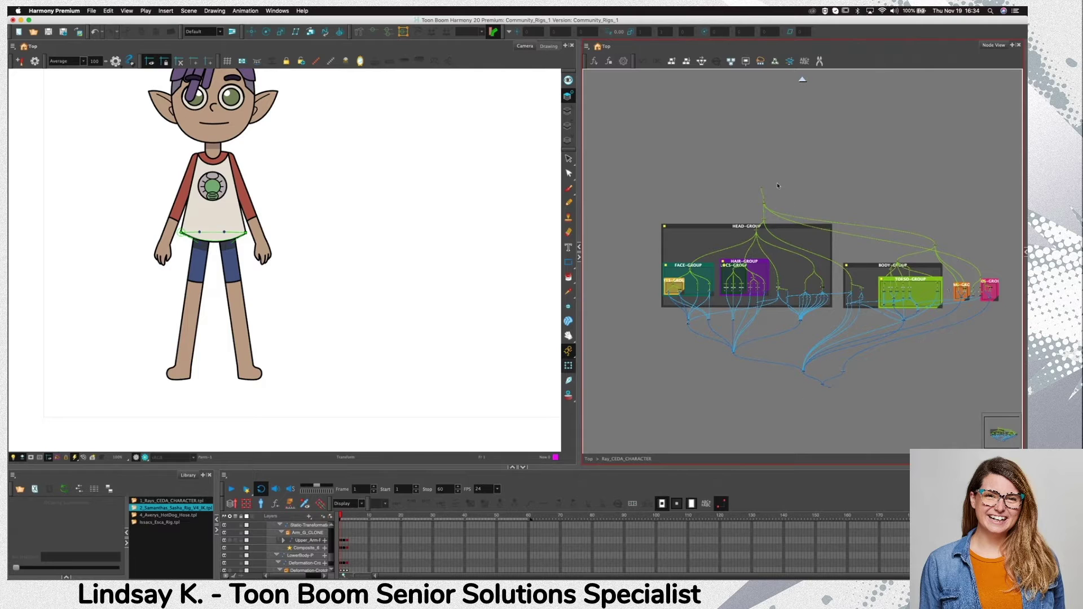
left_click(764, 189)
scroll(779, 237, "up", 3)
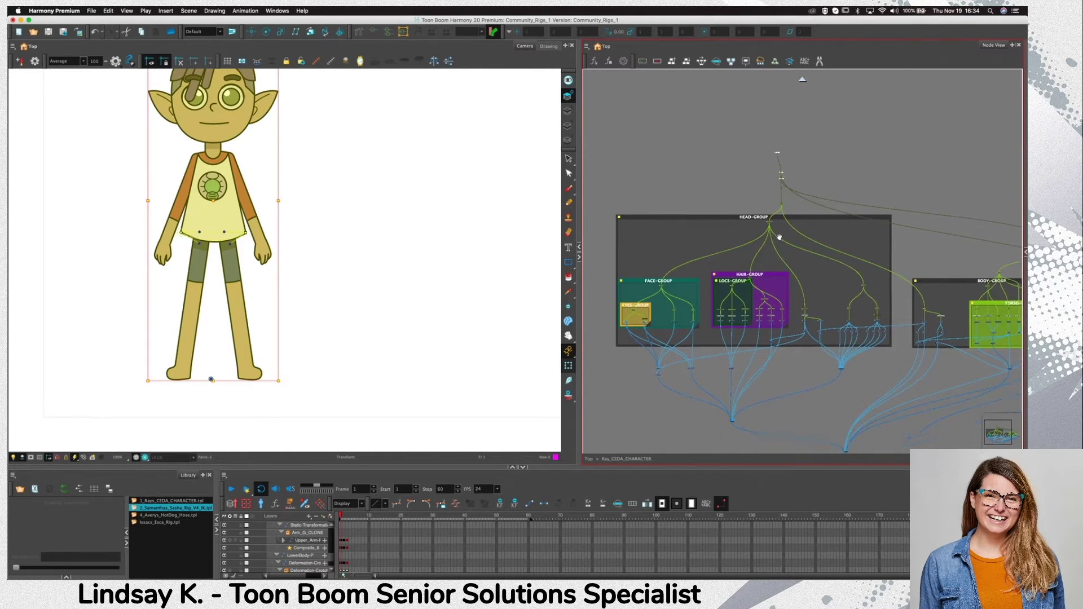
scroll(787, 241, "down", 1)
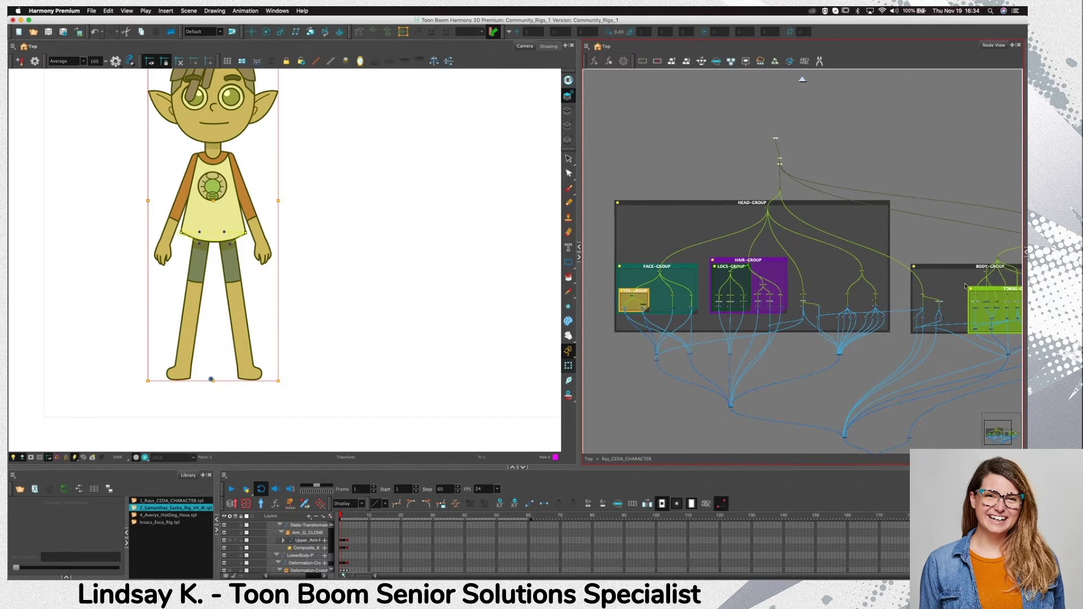
scroll(819, 288, "up", 6)
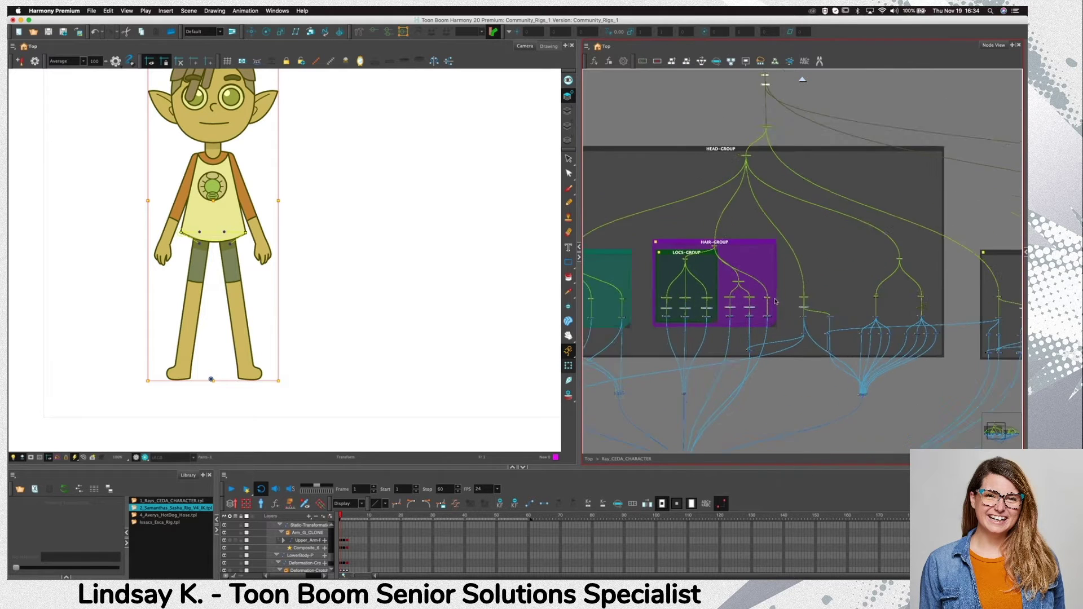
scroll(835, 365, "up", 4)
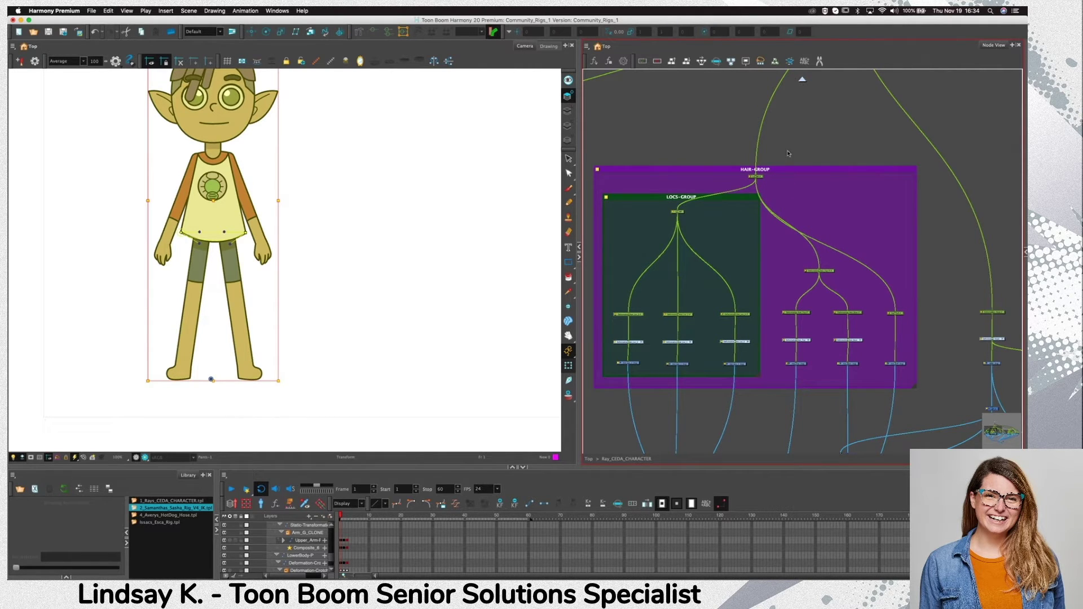
left_click(755, 176)
left_click_drag(327, 182, 340, 328)
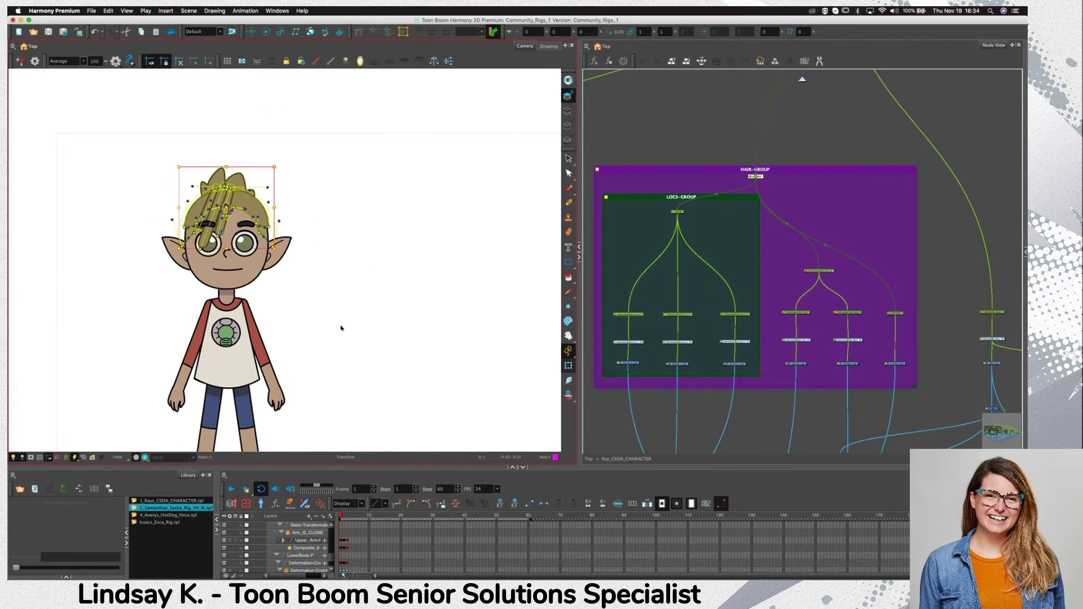
scroll(329, 313, "down", 3)
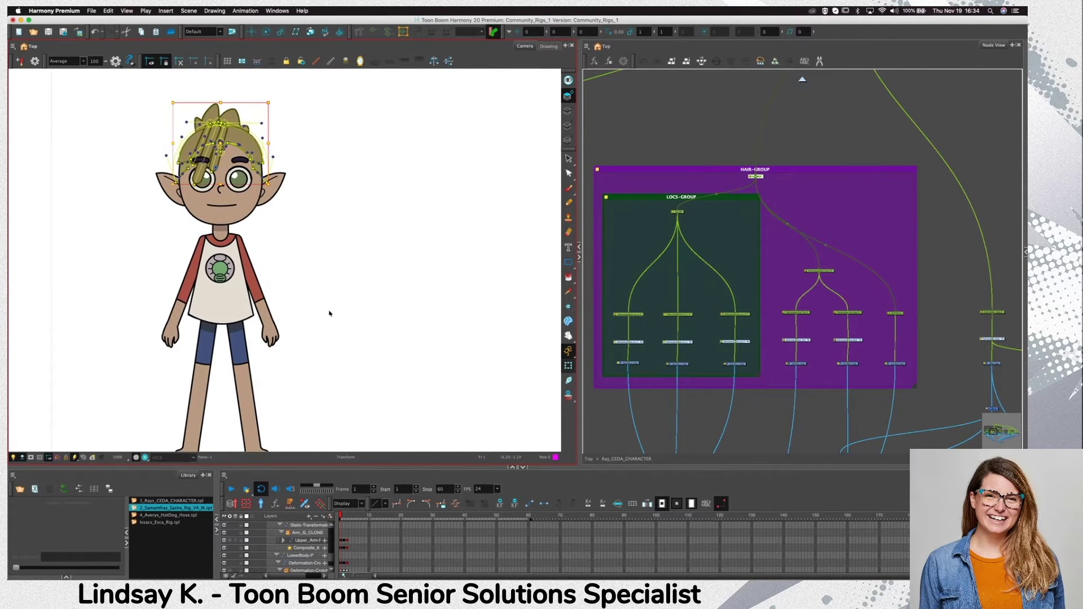
left_click(377, 246)
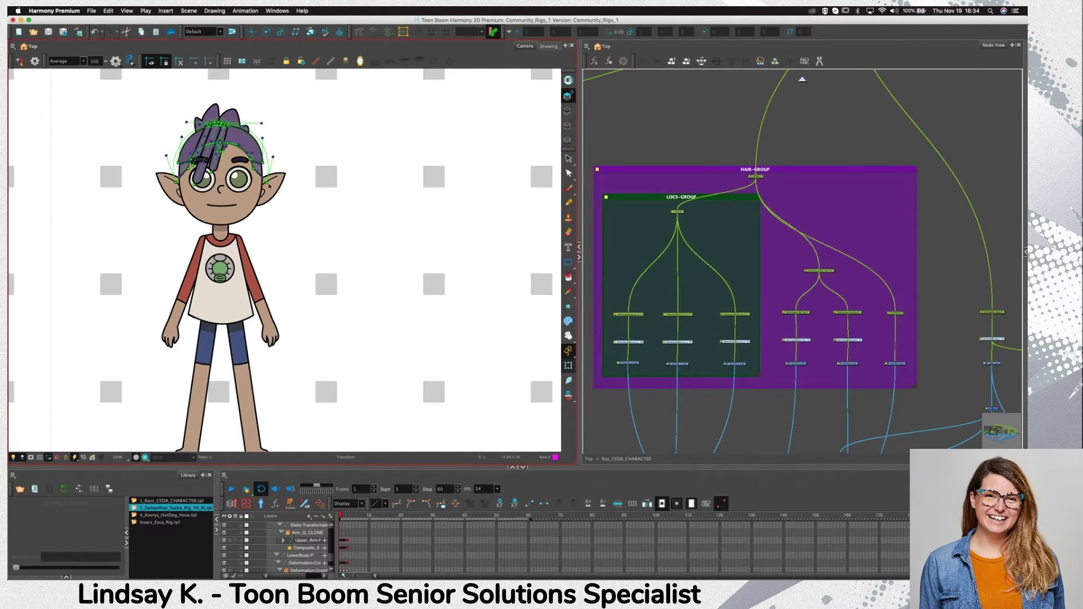
Compare the character's poses across the first few frames, ending on the turned pose at frame 2
left_click(345, 515)
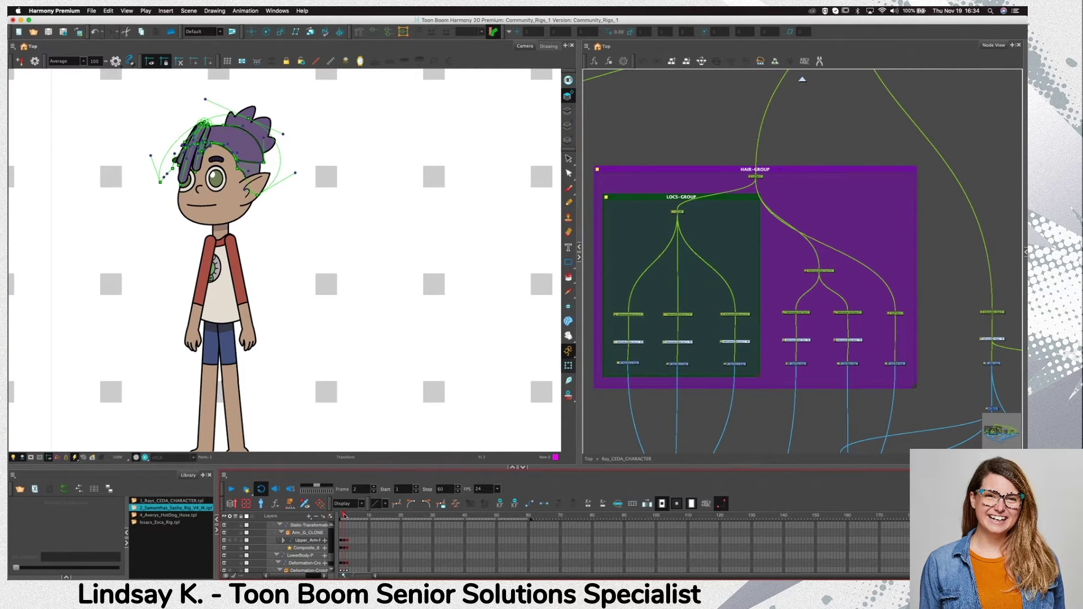
left_click(348, 516)
left_click(344, 515)
left_click(340, 515)
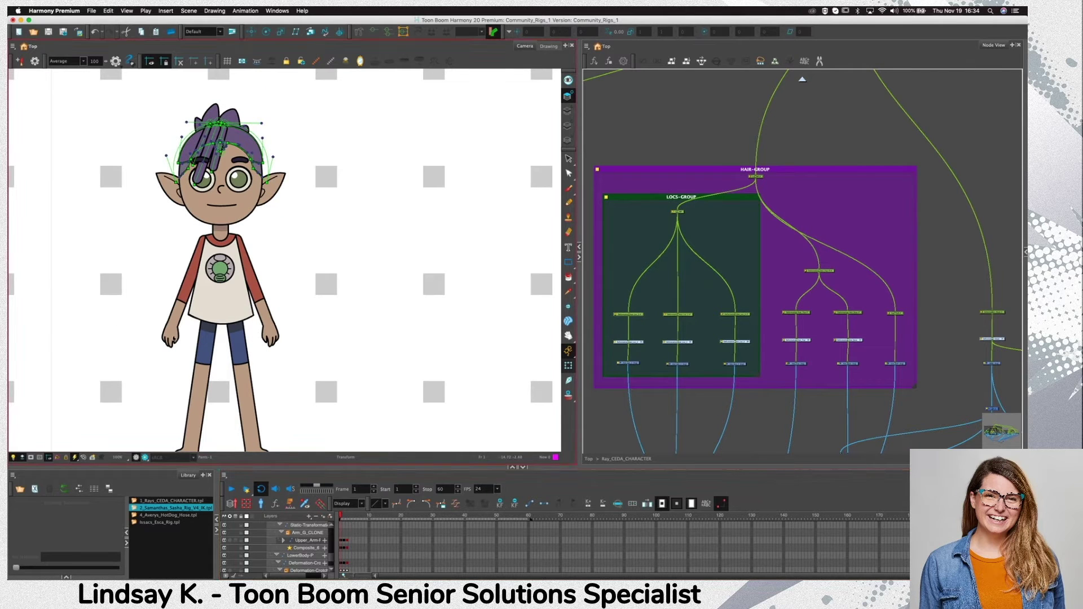
left_click(344, 515)
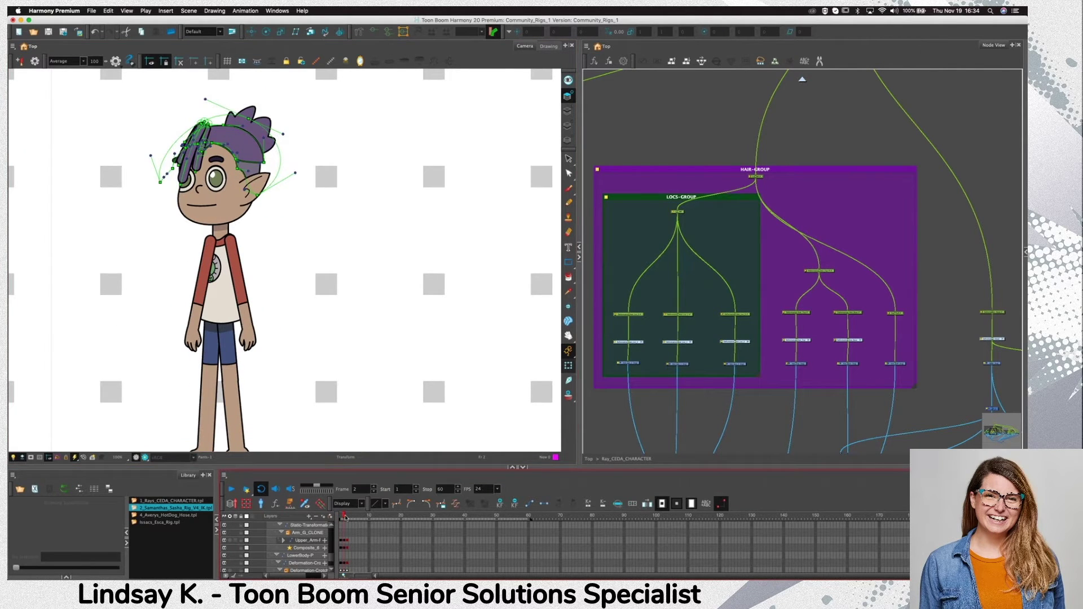
Locate the upper-arm peg inside Arm_G_CLONE_1 and reset its transformation on frame 2
left_click(196, 339)
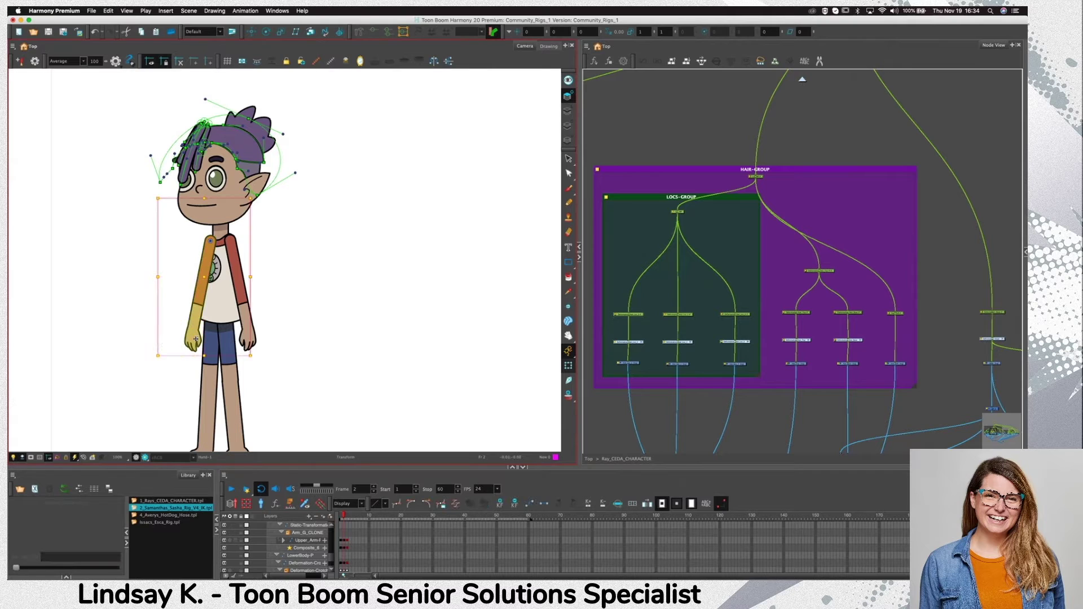
key("o")
left_click_drag(812, 294, 825, 251)
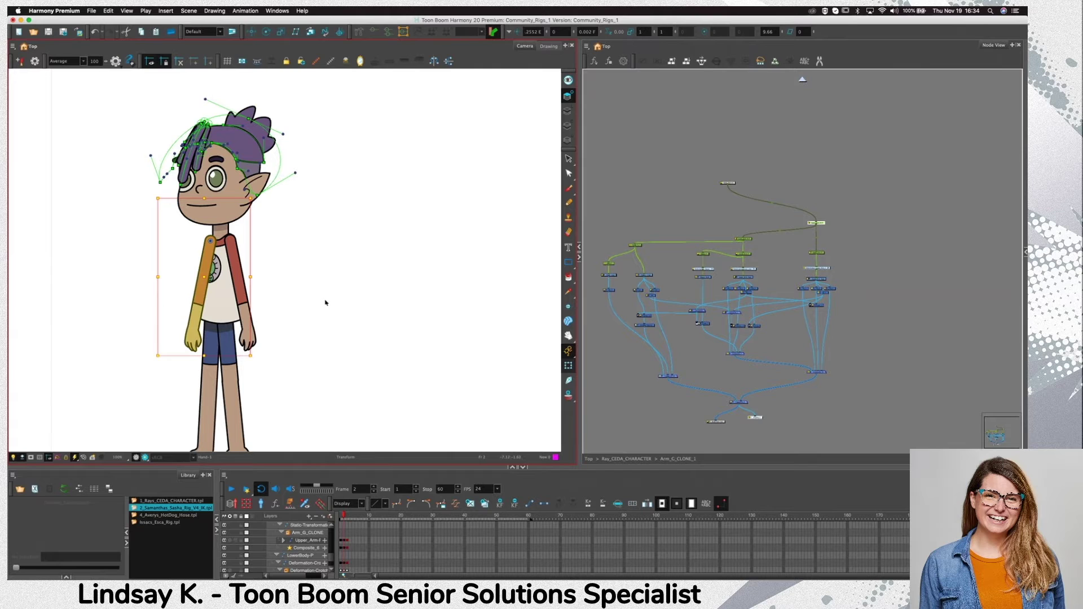
key("r")
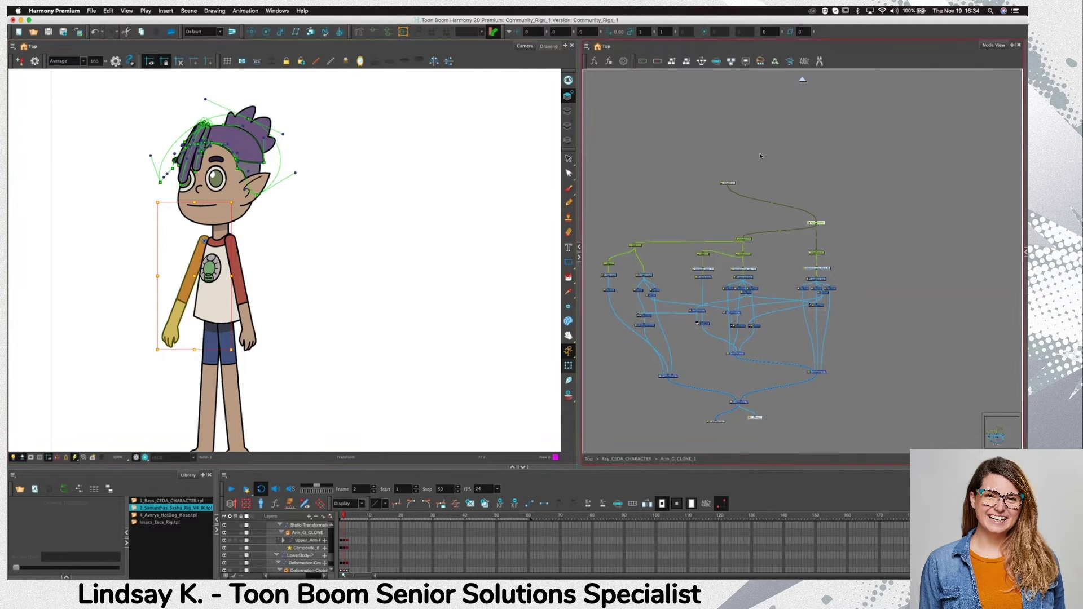
Copy the upper-arm peg out of Arm_G_CLONE_1 and Paste Special it into the parent network with Create New Columns enabled
key("super+c")
left_click(802, 80)
key("super+v")
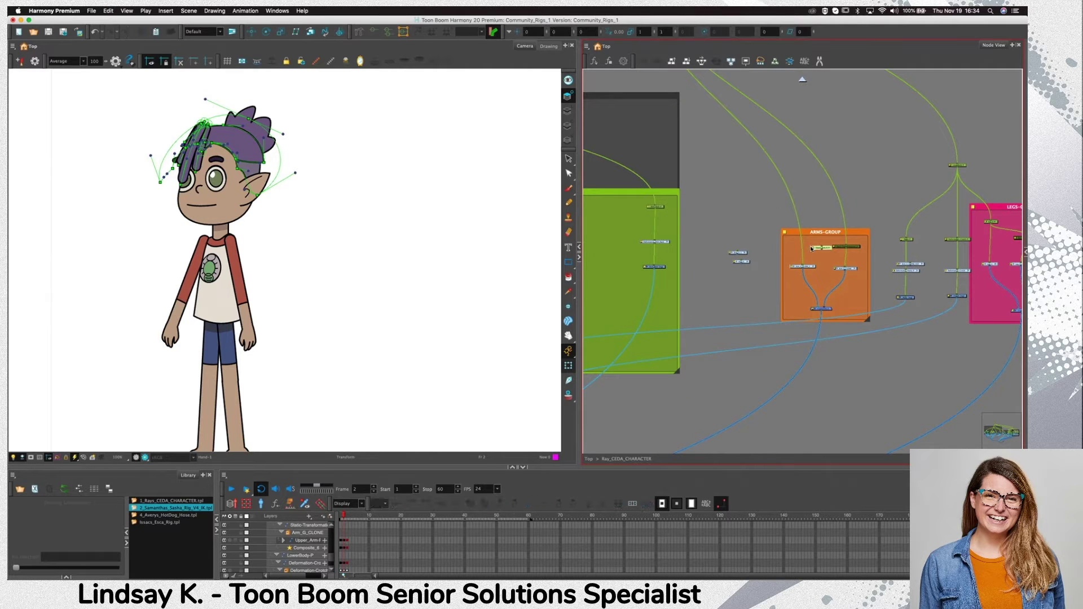
key("super+z")
key("super+b")
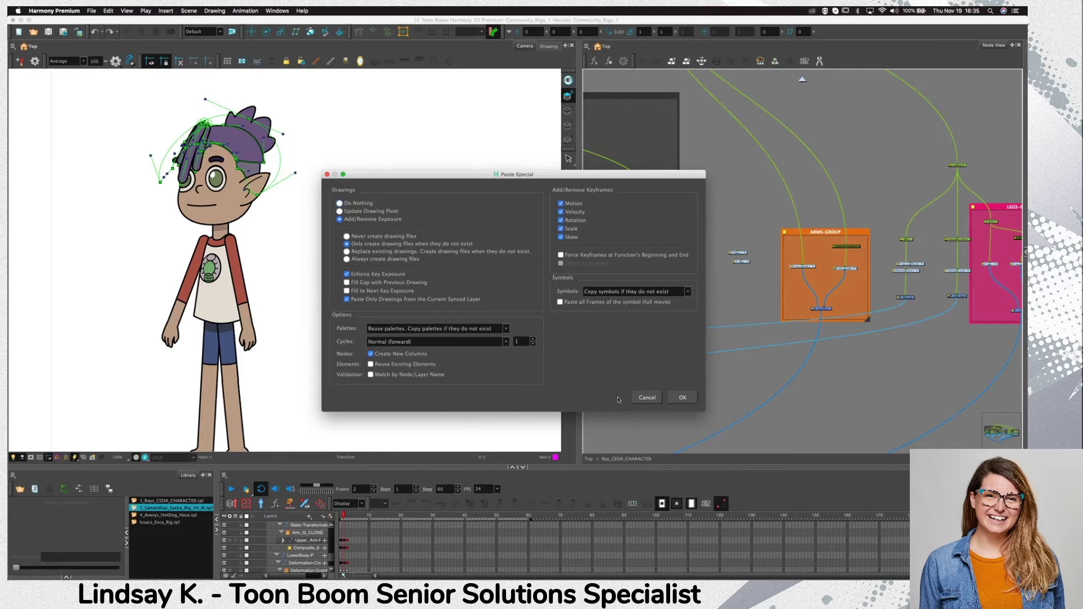
key("Return")
Insert the pasted Upper_Arm-P-P peg into the cable above Arm_G_CLONE_1 in ARMS-GROUP and align it with the node
scroll(826, 257, "up", 5)
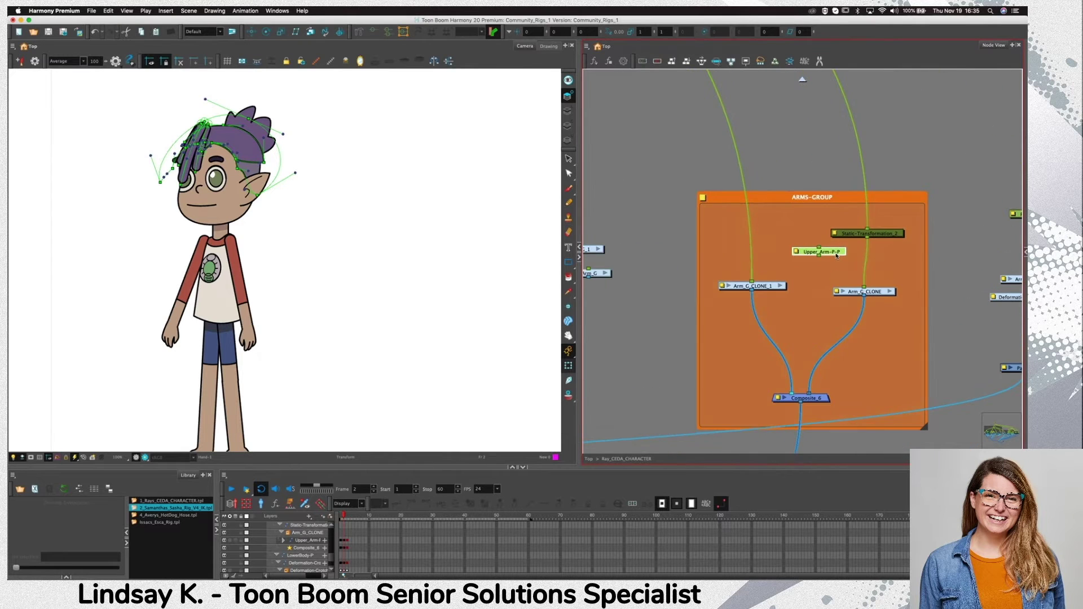
left_click_drag(837, 253, 766, 229)
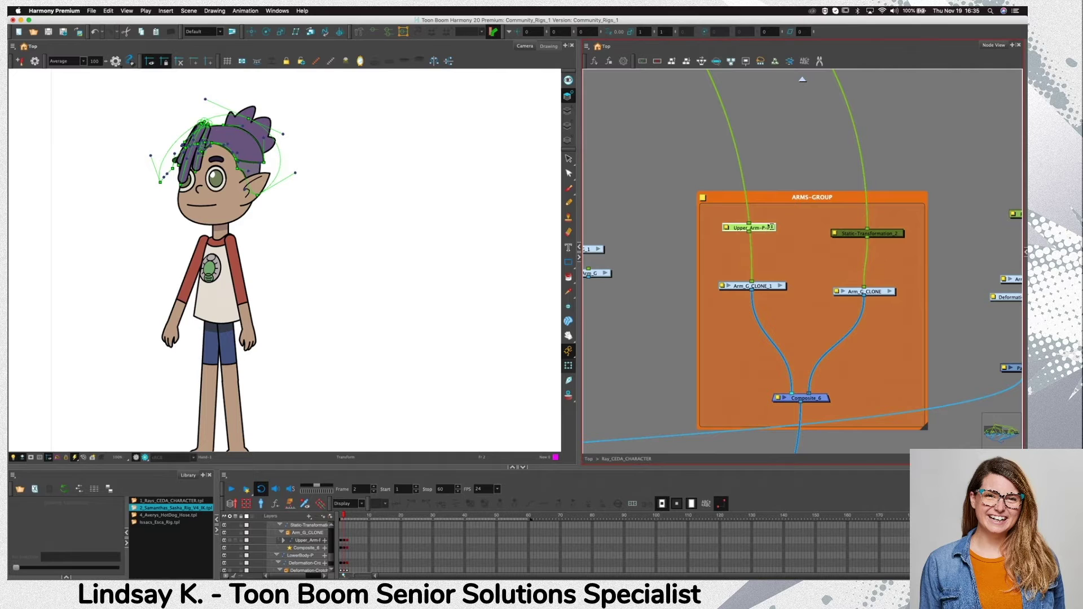
left_click_drag(769, 229, 772, 229)
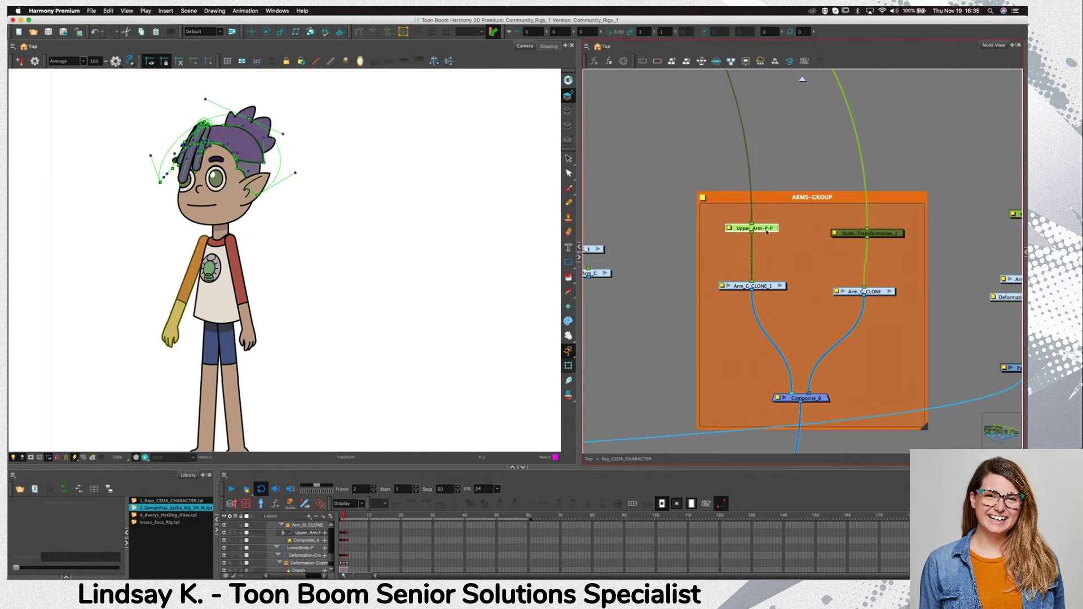
Rename the inserted arm peg to Upper_Arm_POSITION-P and close its layer properties
left_click(729, 228)
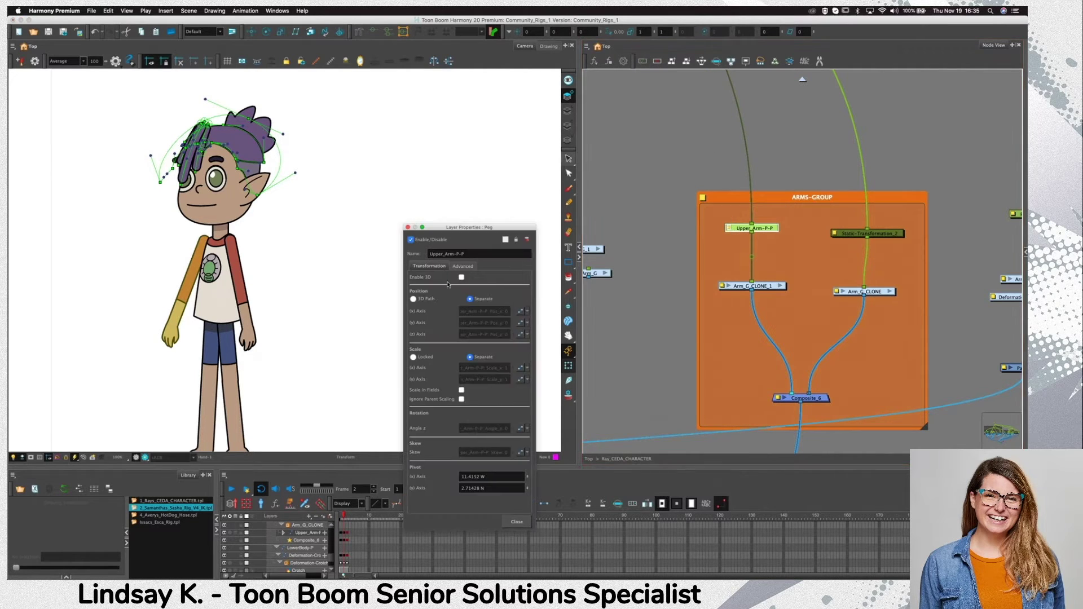
left_click(459, 253)
key("BackSpace")
key("BackSpace")
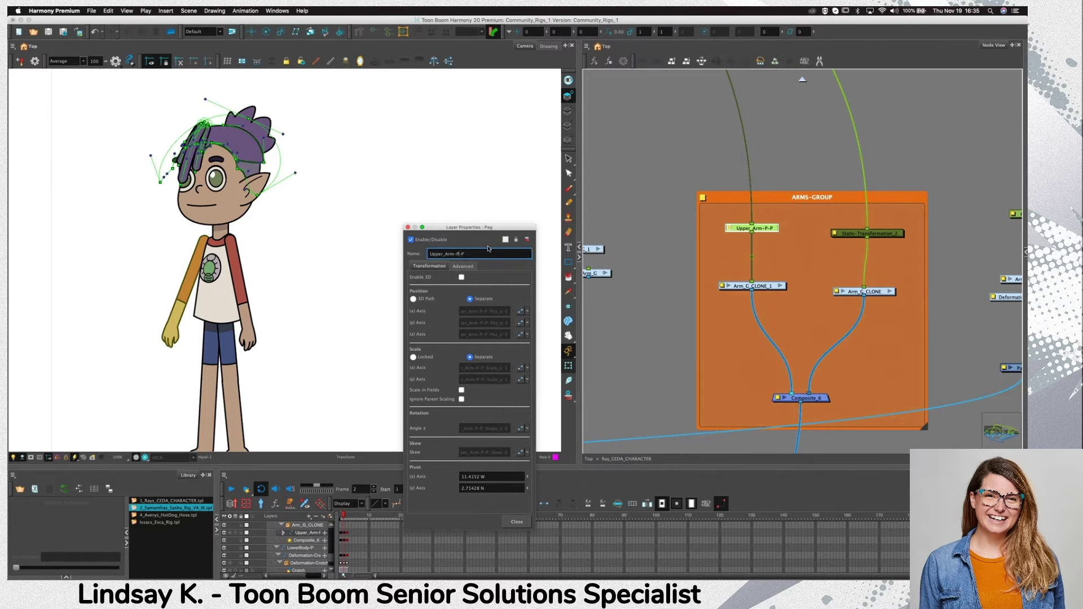
type("_POSITION")
left_click(407, 227)
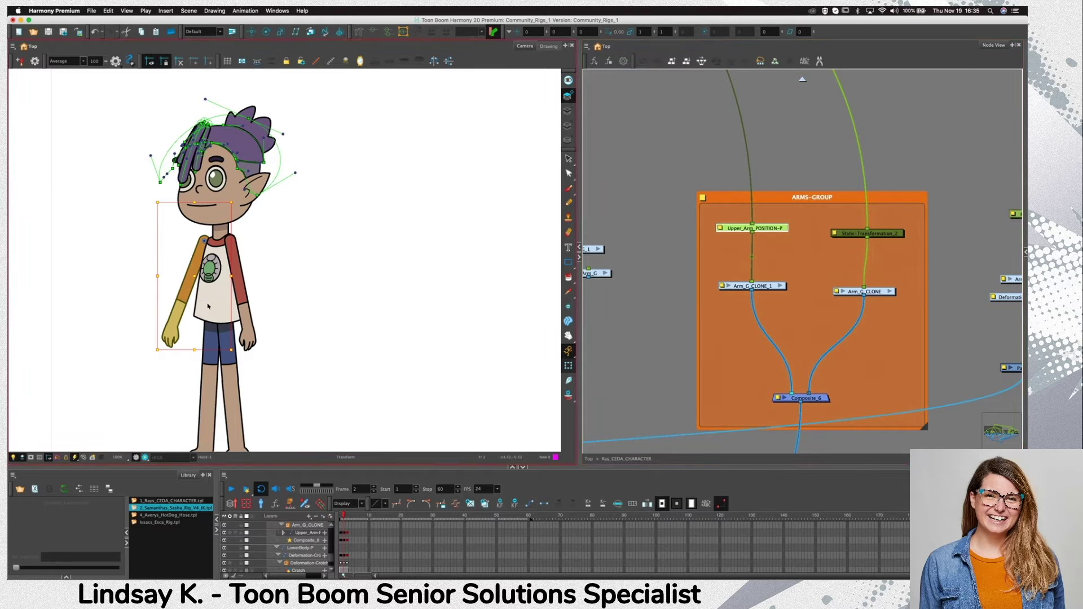
Reposition the Arm_G_CLONE_1 arm on frame 2 with Upper_Arm_POSITION-P, shifting it toward the torso and rotating it about 7.7 degrees, and clear the selection
left_click_drag(194, 278, 199, 279)
left_click_drag(240, 354, 260, 356)
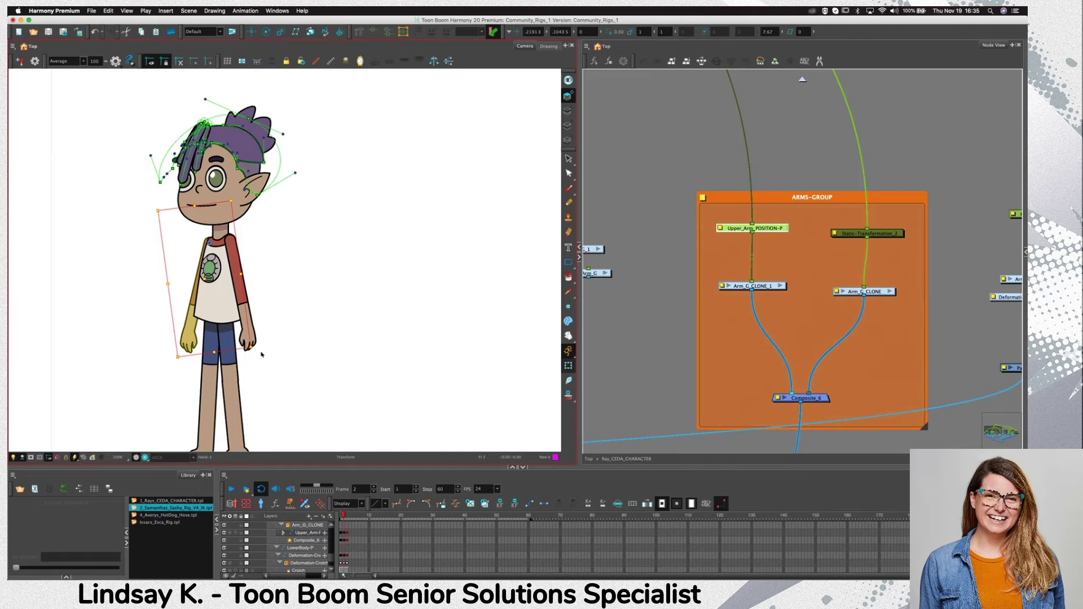
left_click(779, 289)
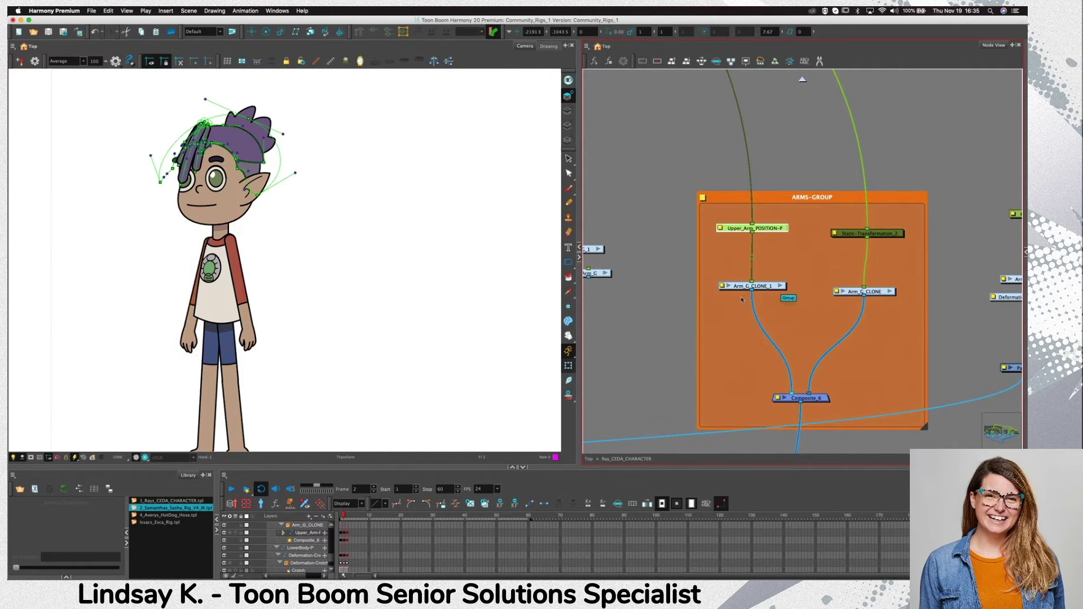
left_click(878, 291)
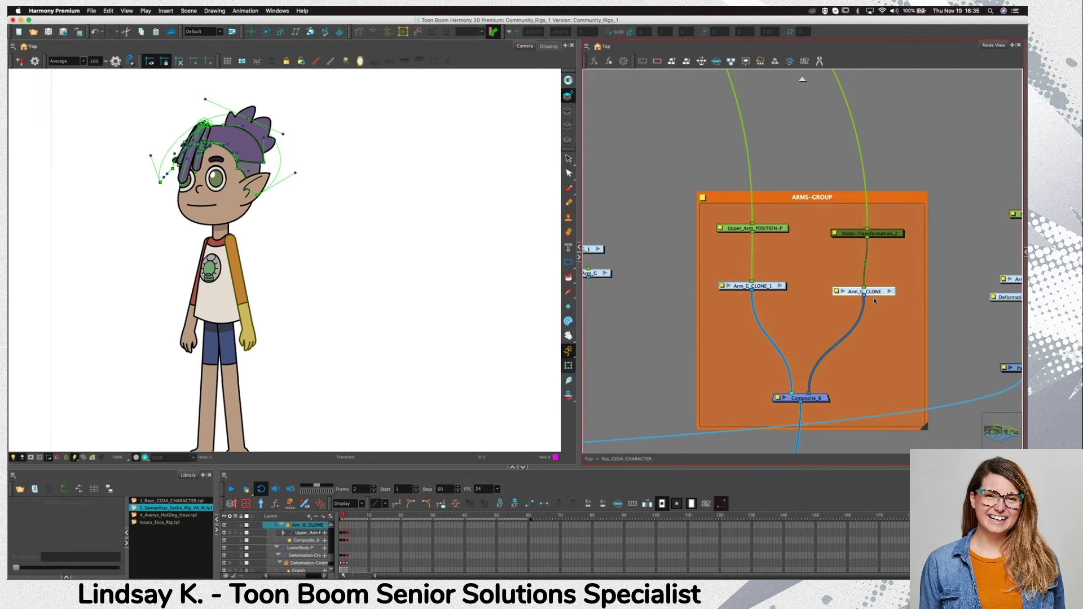
left_click(605, 378)
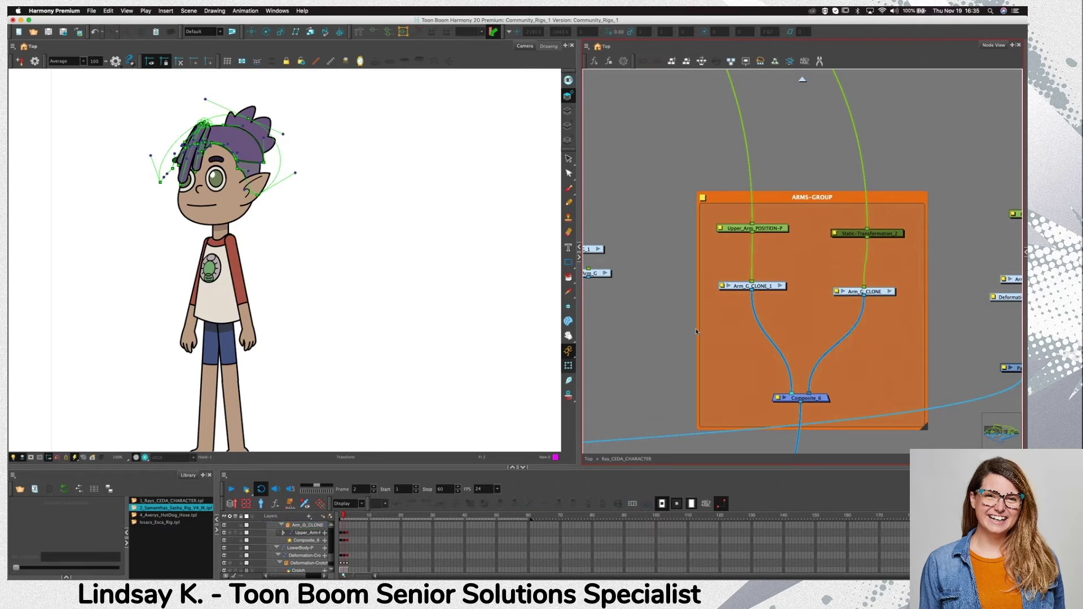
Return to the scene's top-level network and view the Esca rig's whole figure on frame 1
scroll(696, 332, "down", 3)
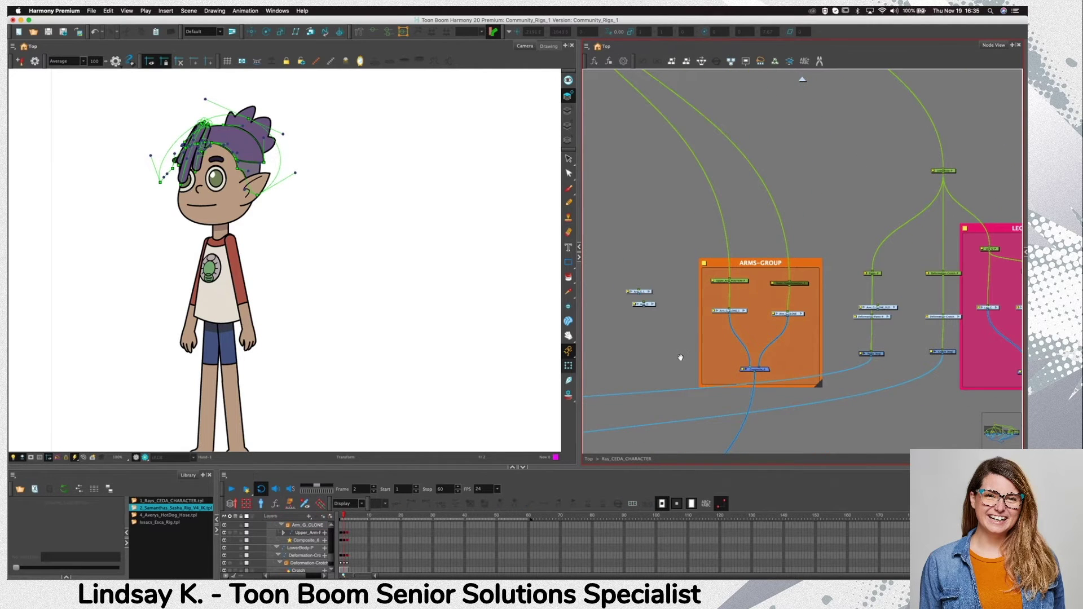
scroll(680, 357, "down", 5)
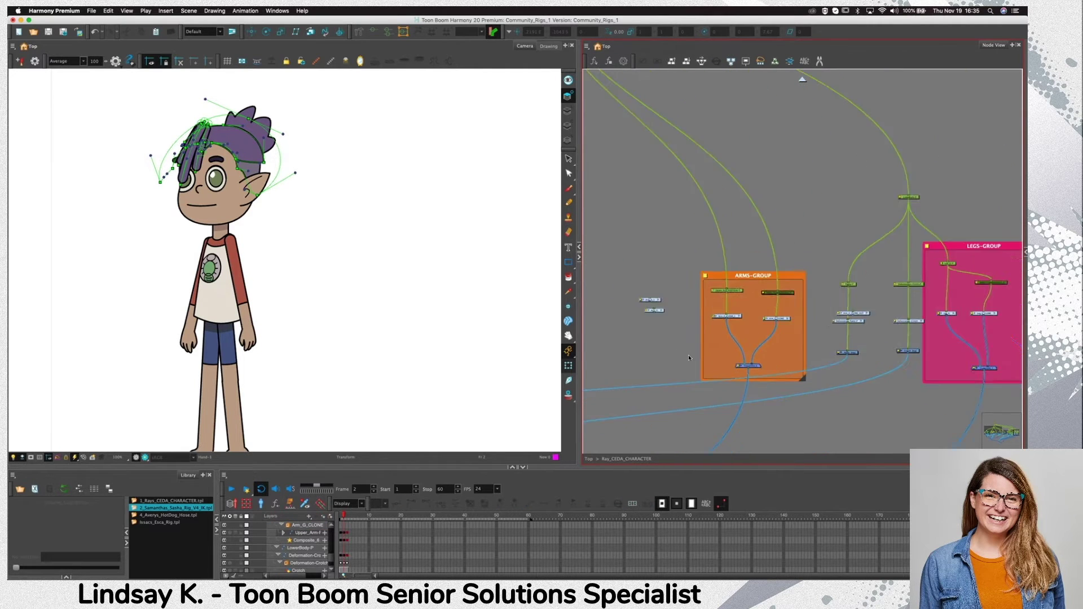
left_click(803, 81)
left_click_drag(905, 312, 872, 293)
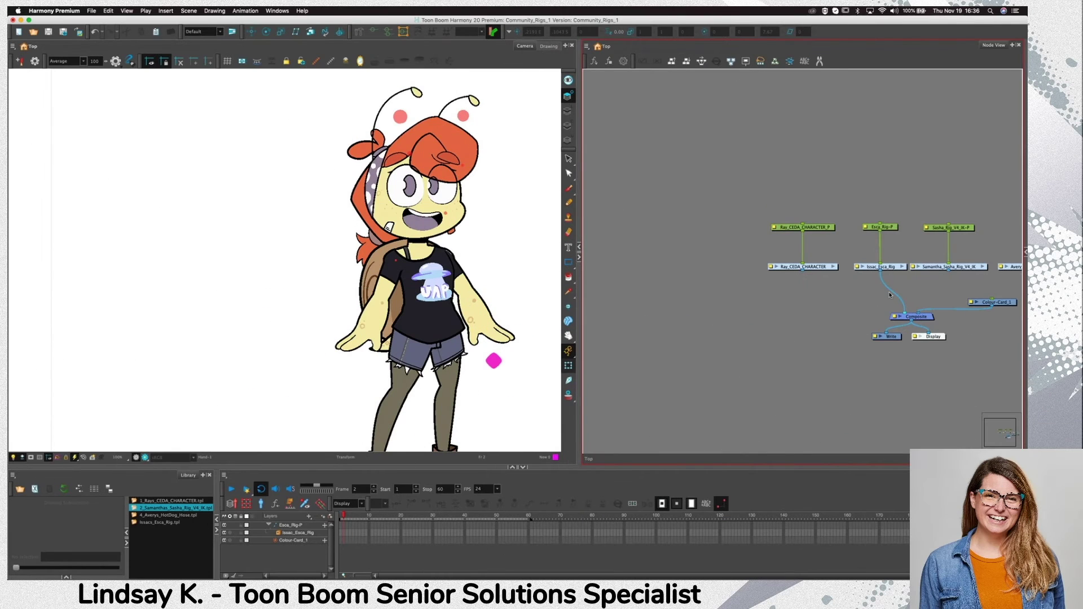
mouse_move(421, 406)
left_mouse_down()
mouse_move(354, 360)
mouse_move(381, 389)
left_mouse_up()
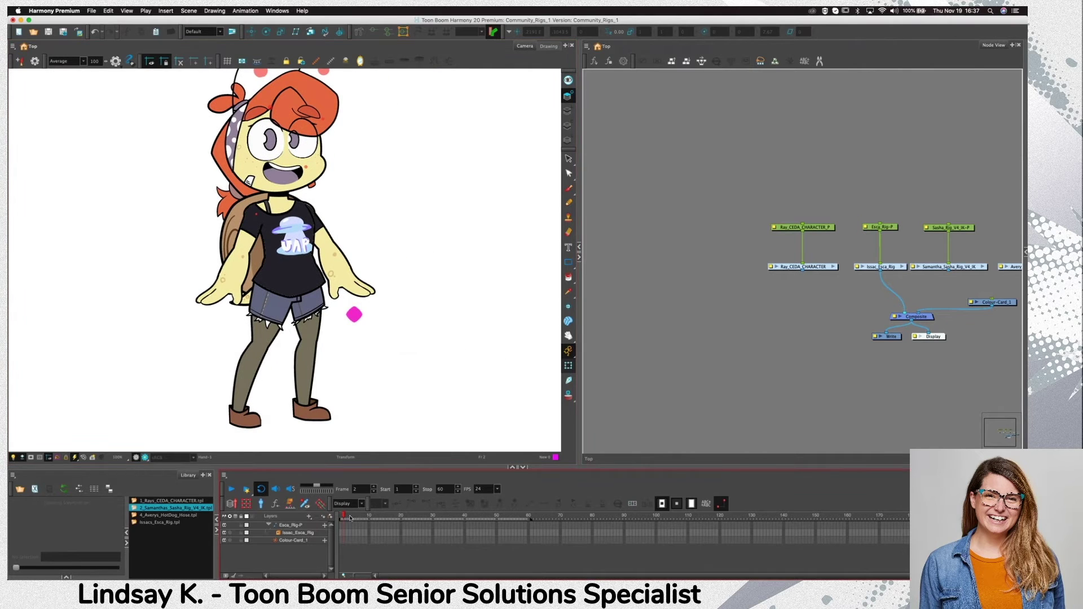
left_click(340, 514)
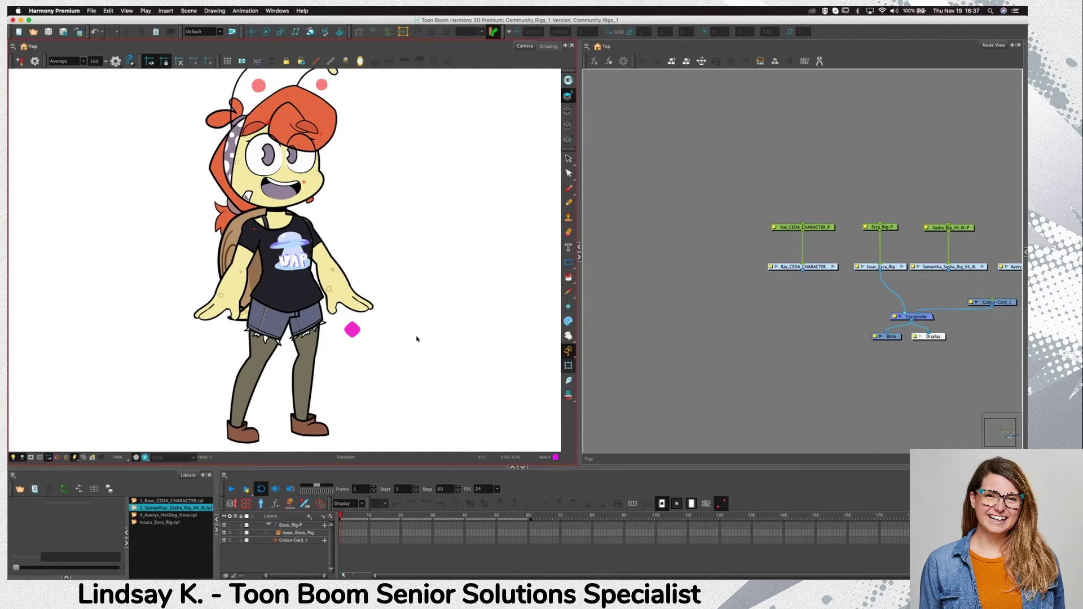
Inspect the Esca rig's figure and its shirt decal layer, and leave nothing selected
key("2")
key("2")
left_click_drag(474, 359, 465, 357)
key("1")
key("1")
left_click_drag(364, 357, 374, 370)
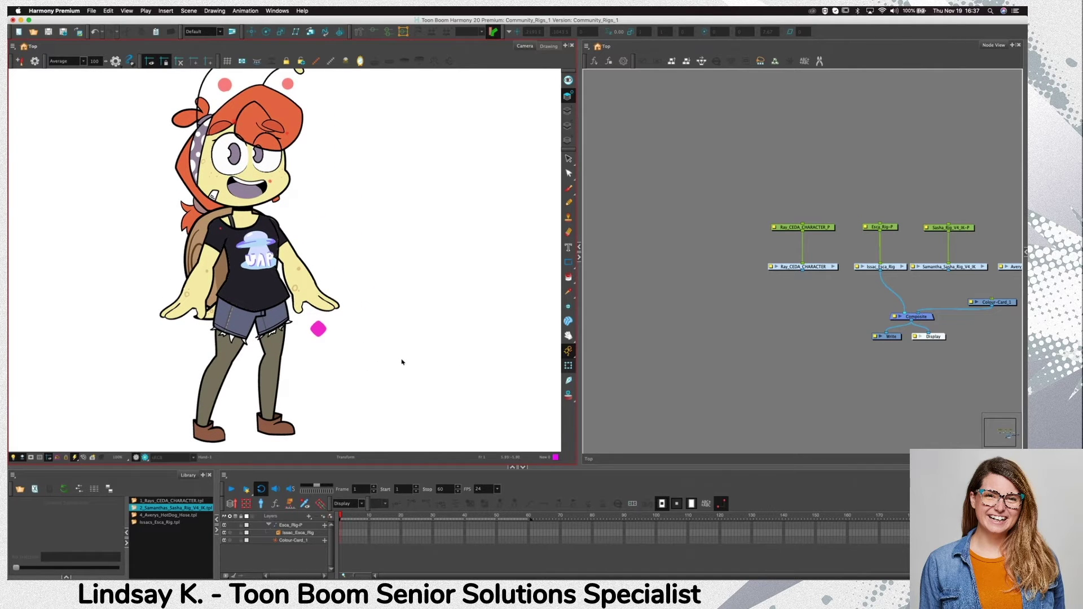
left_click(256, 243)
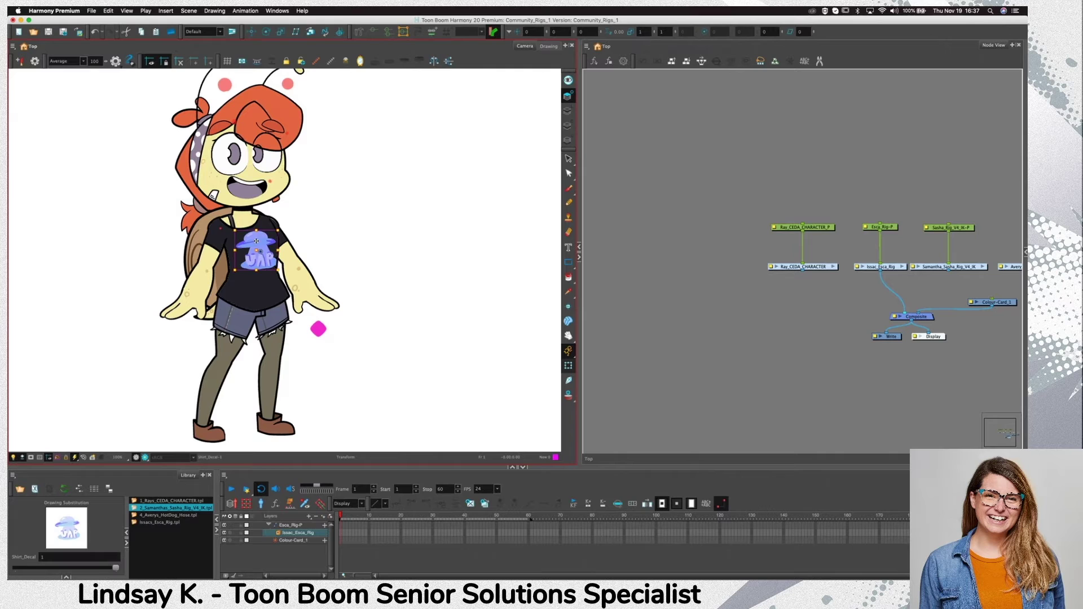
left_click(361, 331)
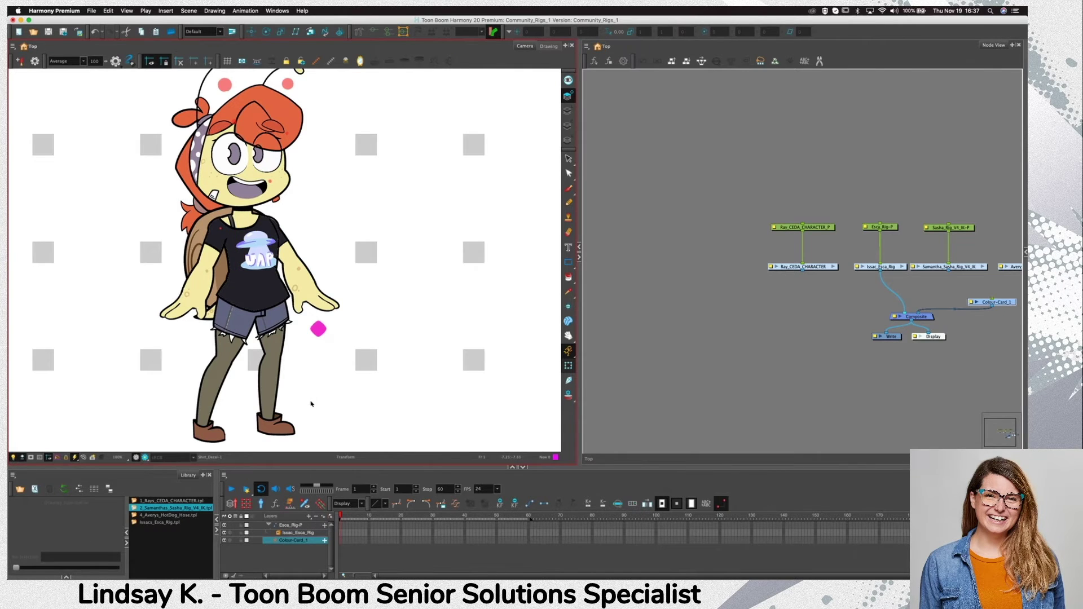
left_click(649, 363)
left_click_drag(822, 335, 812, 333)
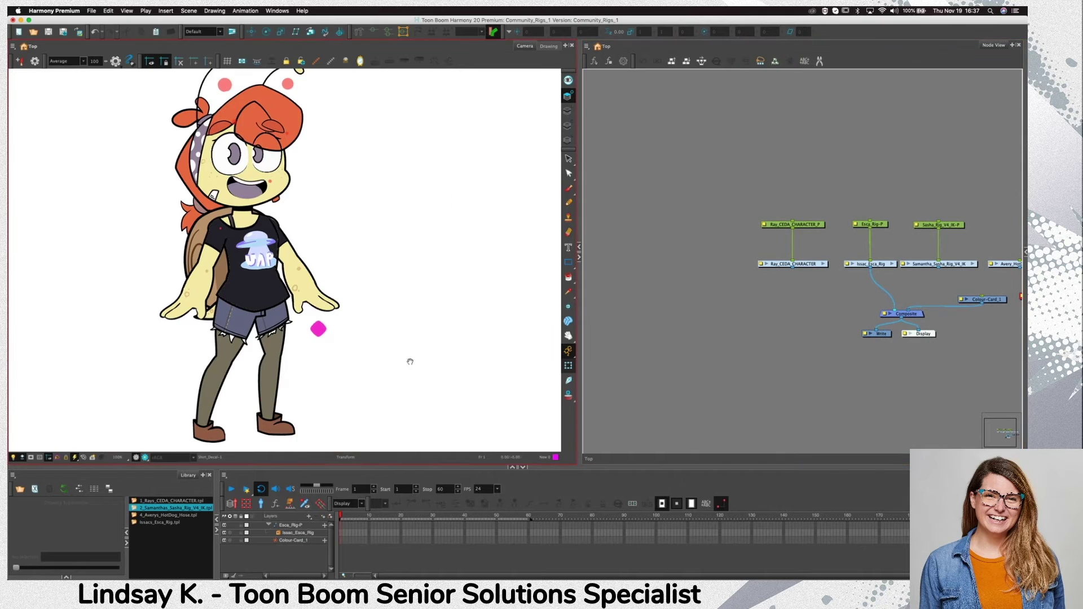
Open the Esca rig's group in the node network and examine how its body parts are organized into coloured backdrops
left_click_drag(409, 359, 425, 367)
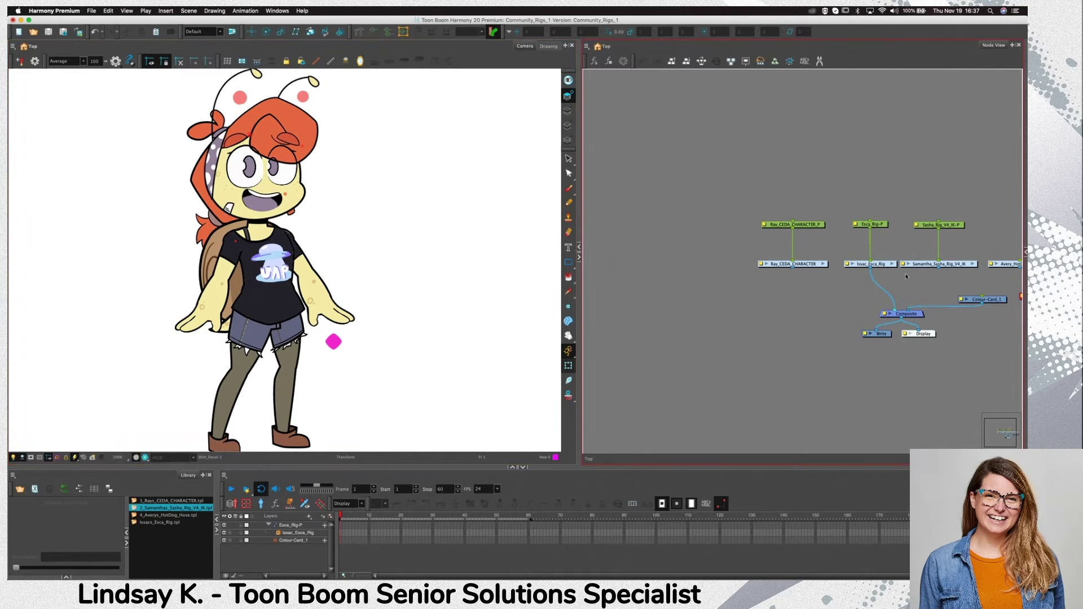
left_click_drag(889, 282, 865, 285)
double_click(860, 264)
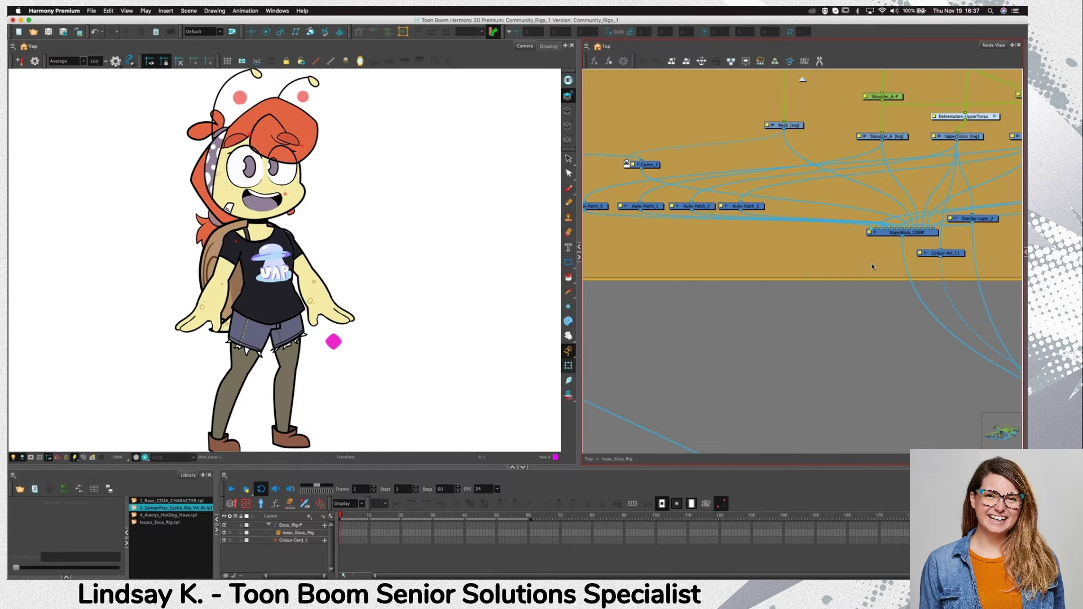
scroll(749, 378, "down", 10)
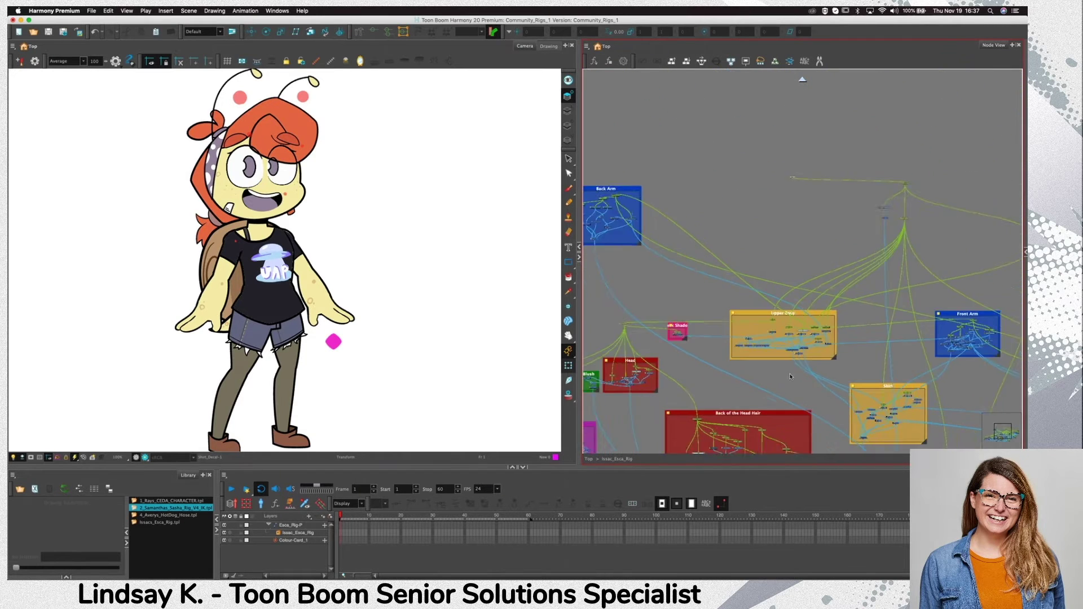
scroll(773, 280, "down", 5)
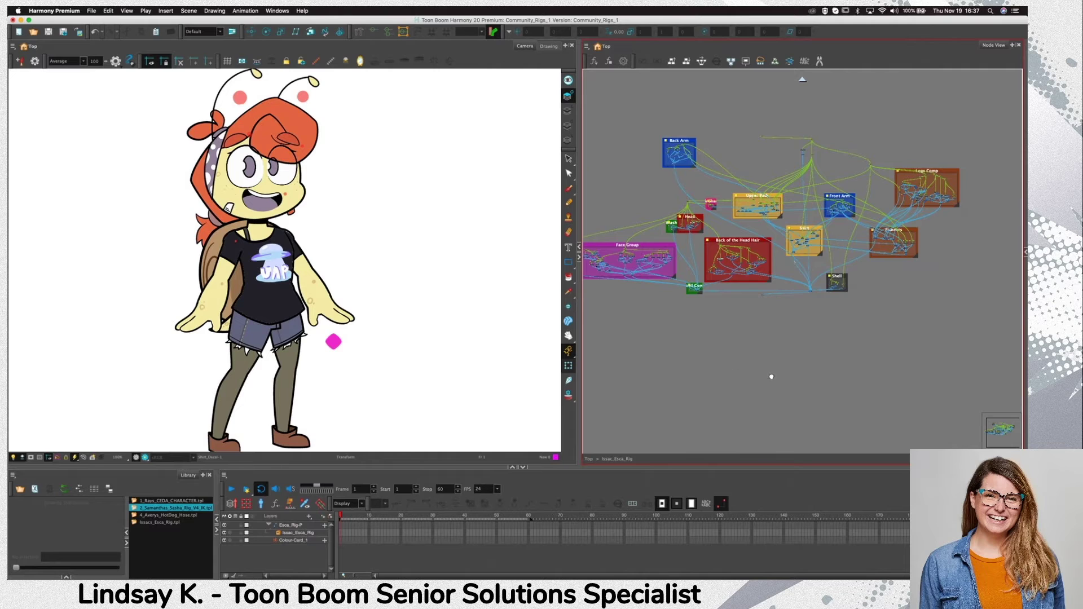
scroll(771, 376, "left", 3)
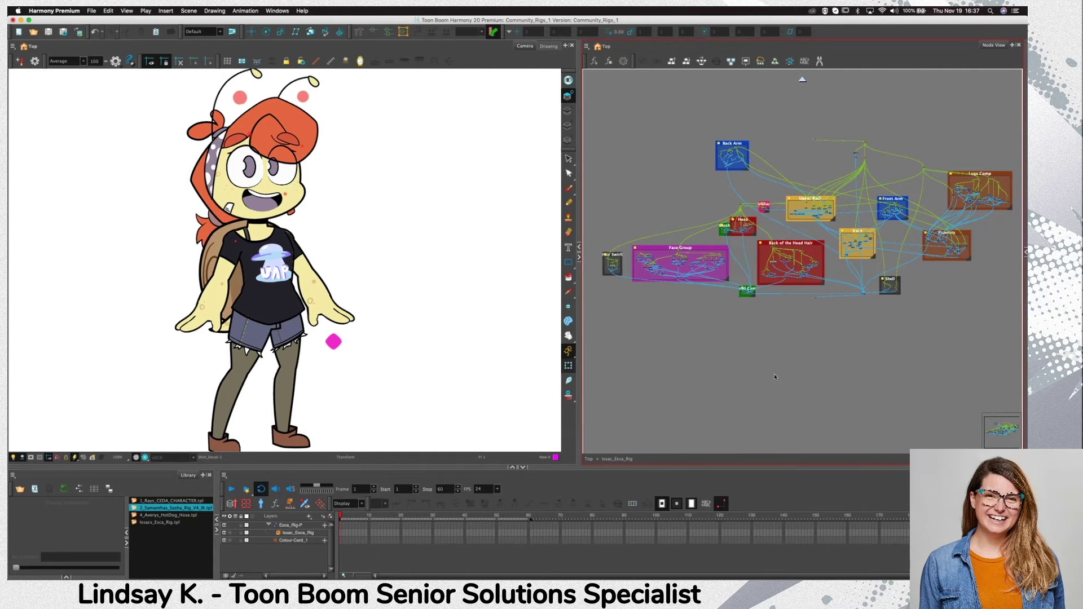
scroll(754, 343, "right", 2)
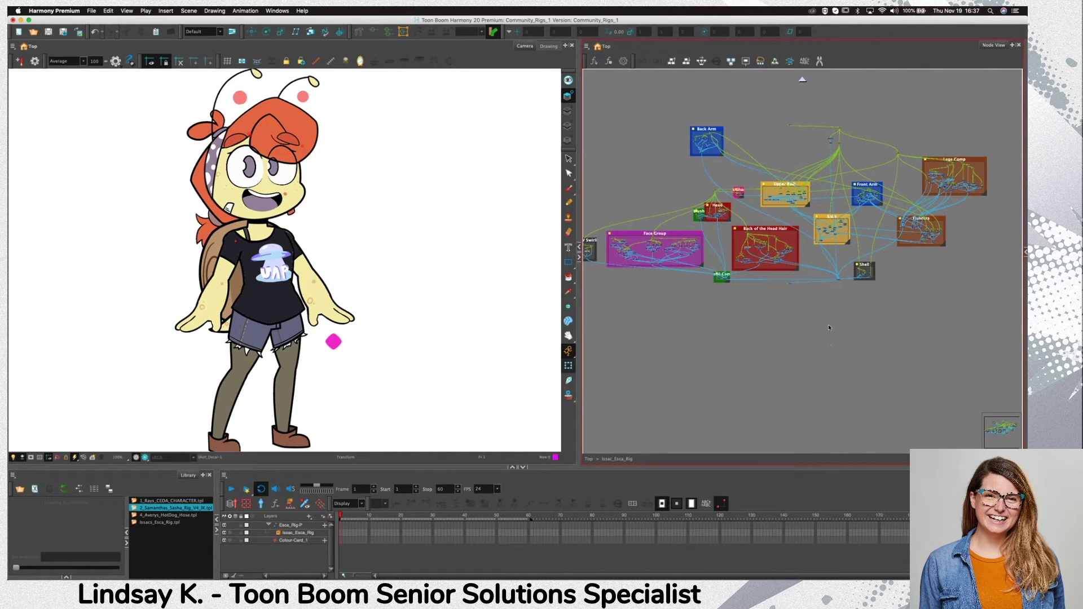
Connect the Ray_CEDA_CHARACTER group to the Composite in place of the Esca rig, and locate Ray's torso drawing in the network
left_click(801, 81)
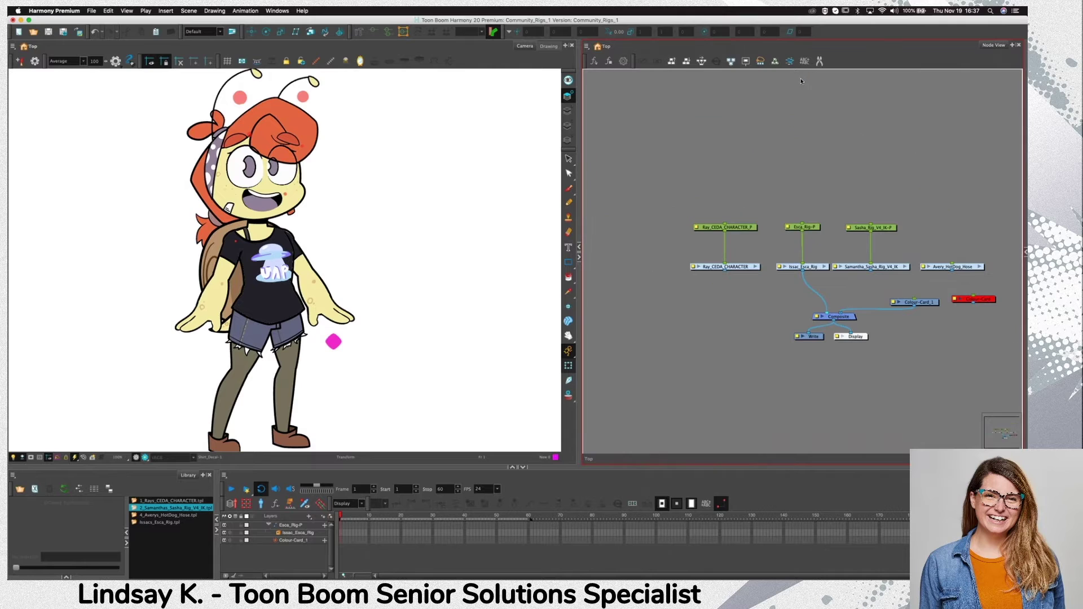
left_click_drag(724, 270, 801, 286)
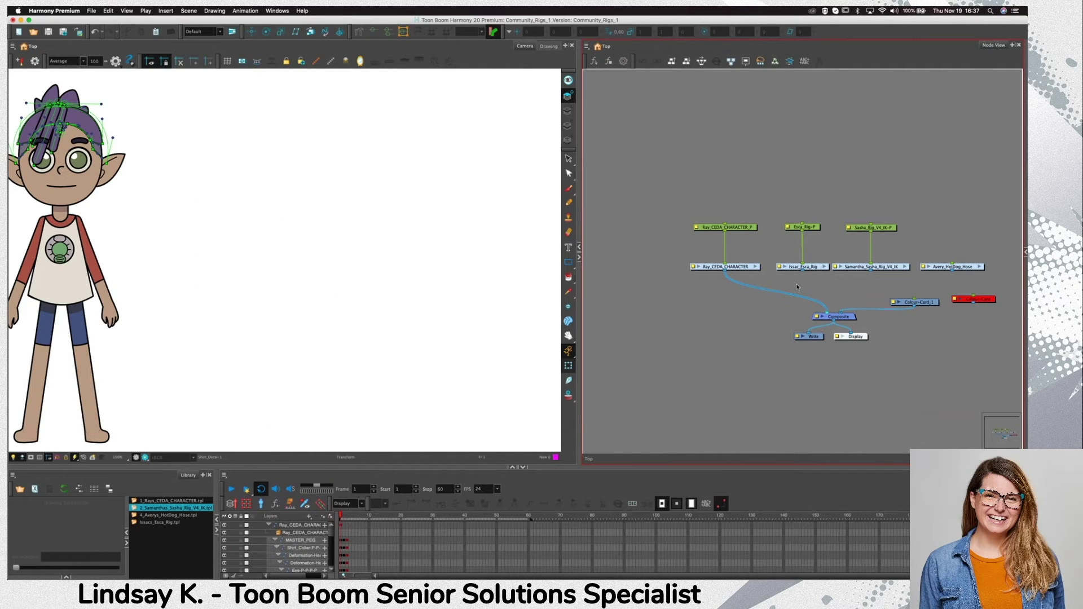
left_click(47, 283)
key("o")
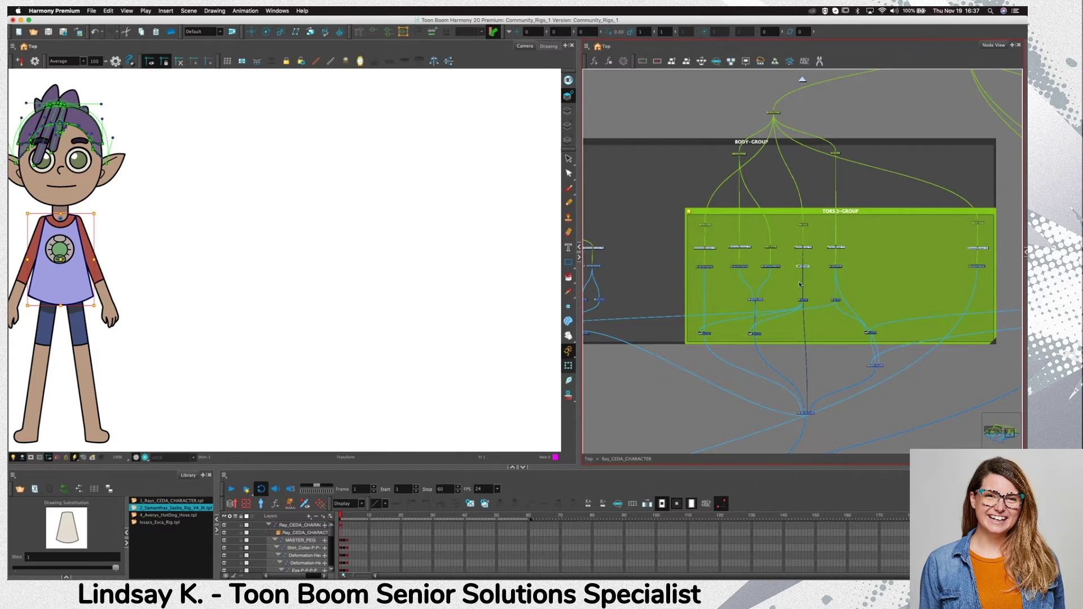
Examine the overall layout of Ray's HEAD-GROUP and BODY-GROUP backdrops in the network with nothing selected
scroll(802, 283, "down", 3)
scroll(802, 283, "down", 4)
left_click_drag(620, 395, 741, 404)
scroll(741, 393, "down", 1)
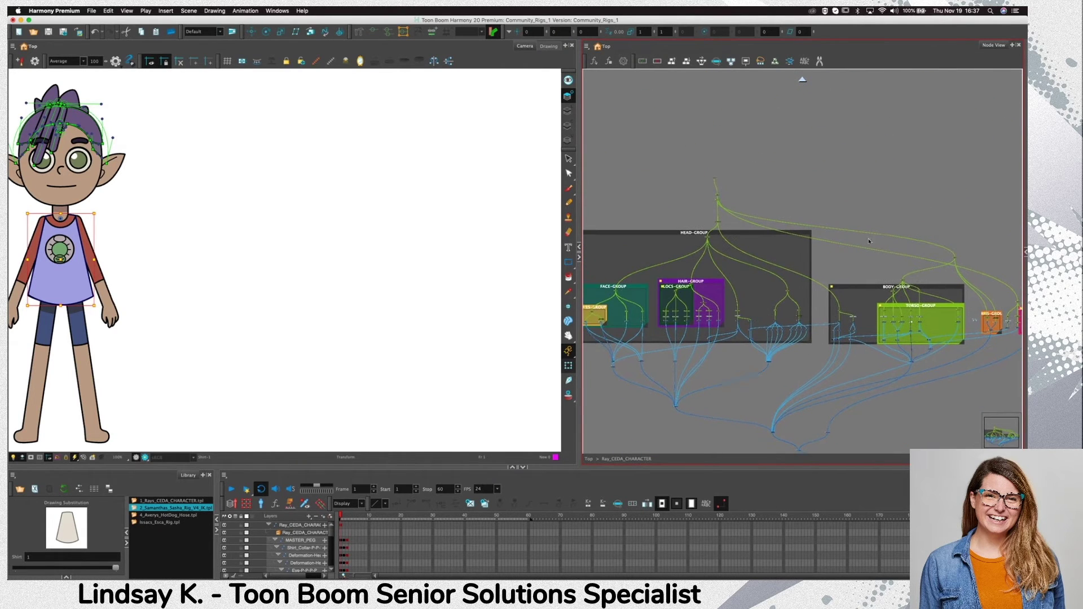
left_click(834, 148)
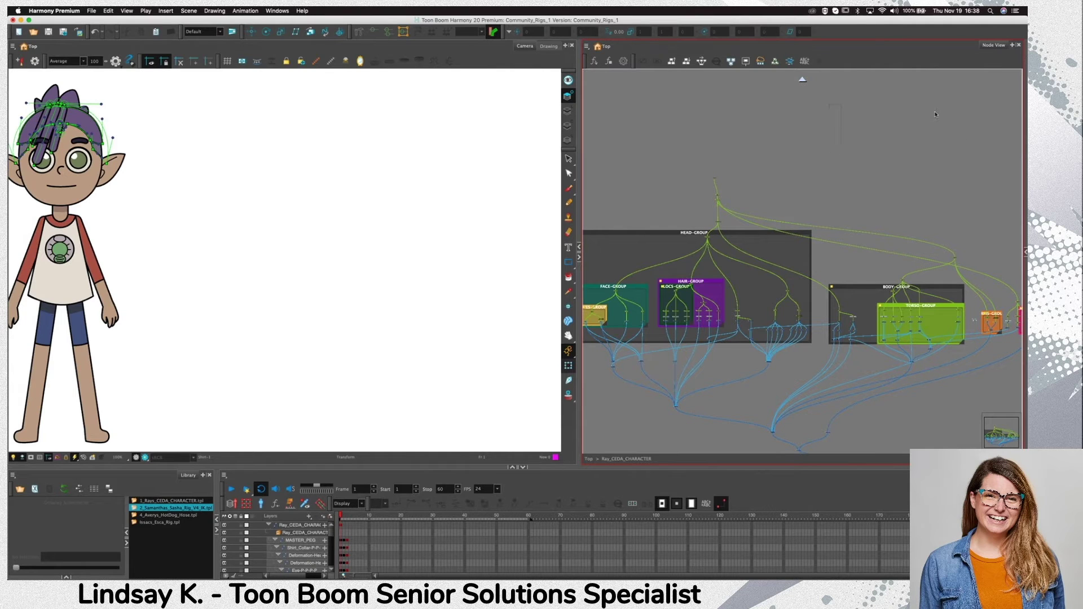
left_click_drag(877, 109, 955, 114)
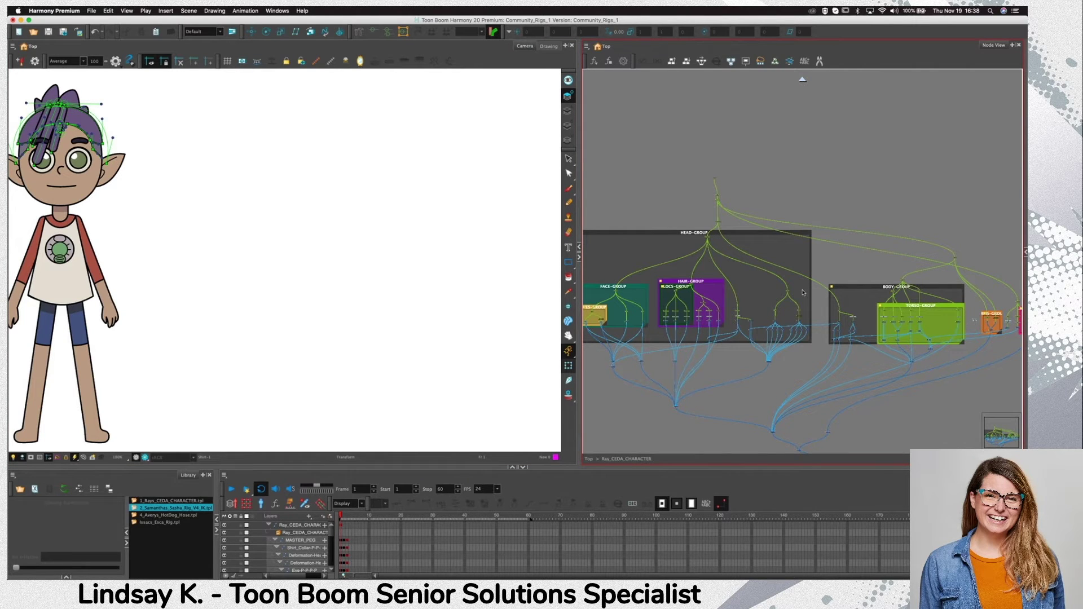
Select all the hair drawings inside HAIR-GROUP, including those in LOCS-GROUP, to check which artwork they cover
scroll(643, 312, "up", 6)
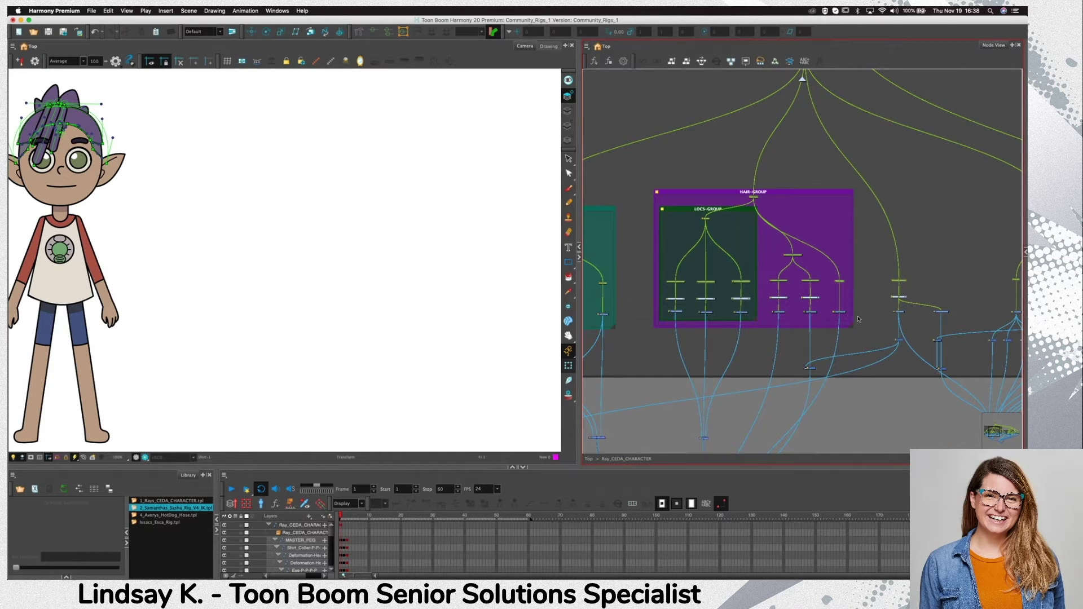
left_click(889, 303)
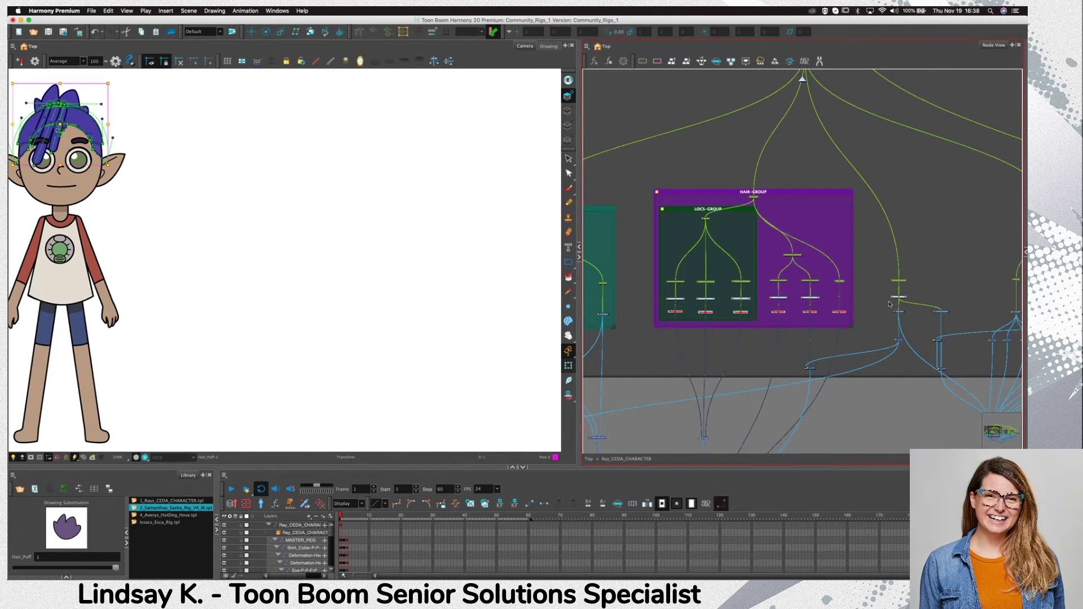
scroll(875, 322, "down", 2)
scroll(872, 325, "down", 2)
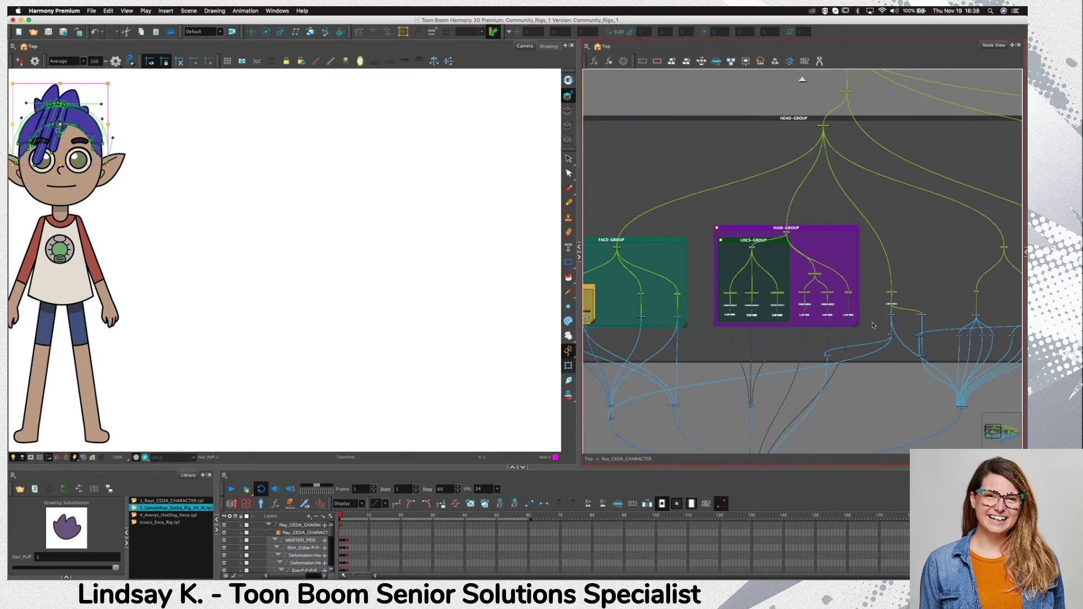
scroll(873, 325, "down", 3)
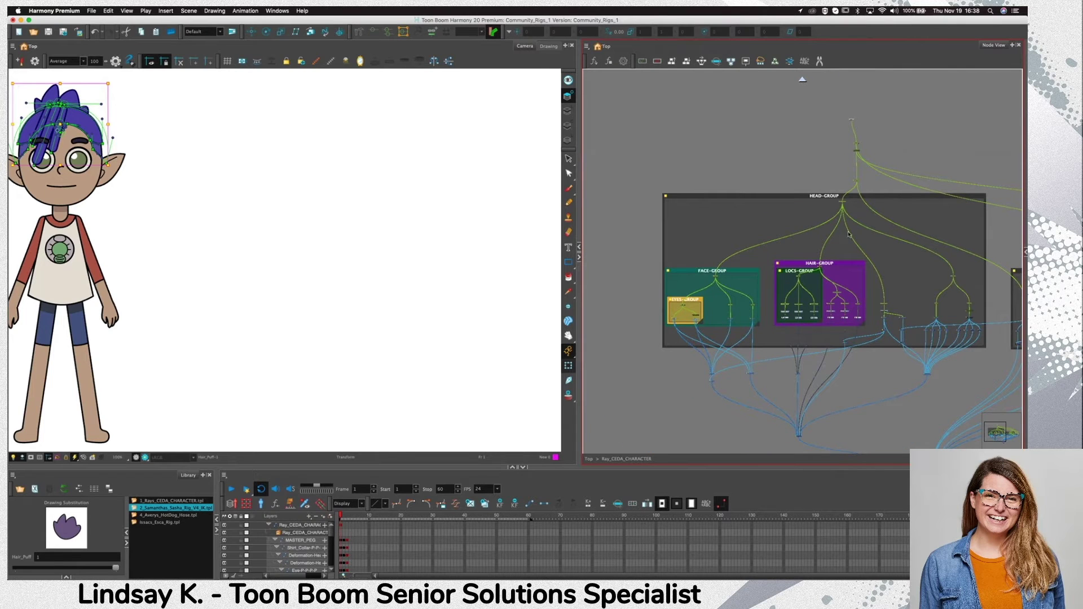
Select the whole HAIR-GROUP backdrop, clear the selection, and select the nose and mouth drawings in FACE-GROUP
left_click(850, 266)
key("d")
key("d")
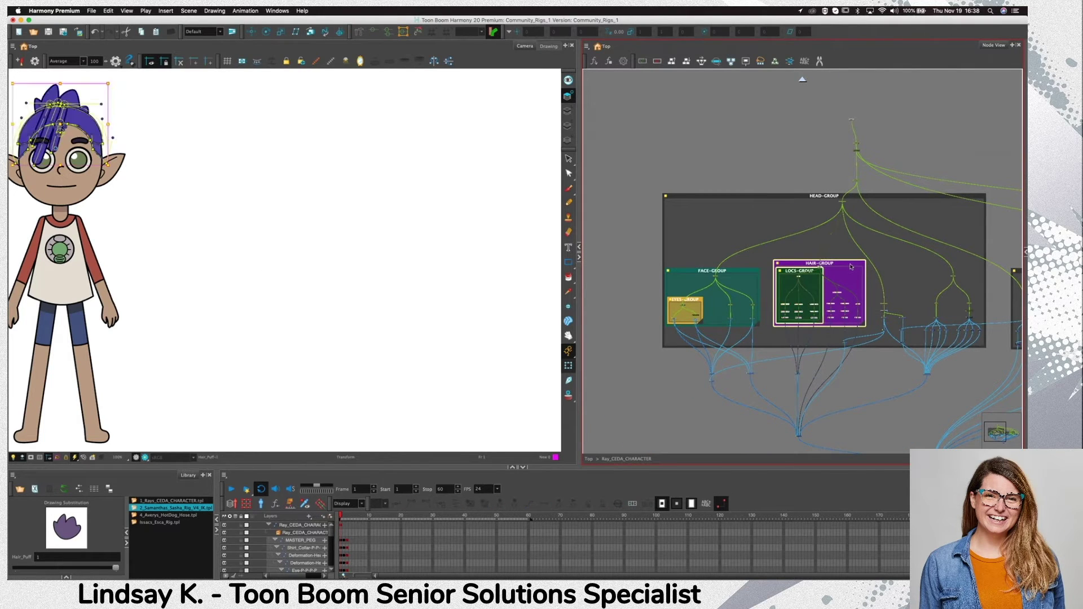
left_click(877, 296)
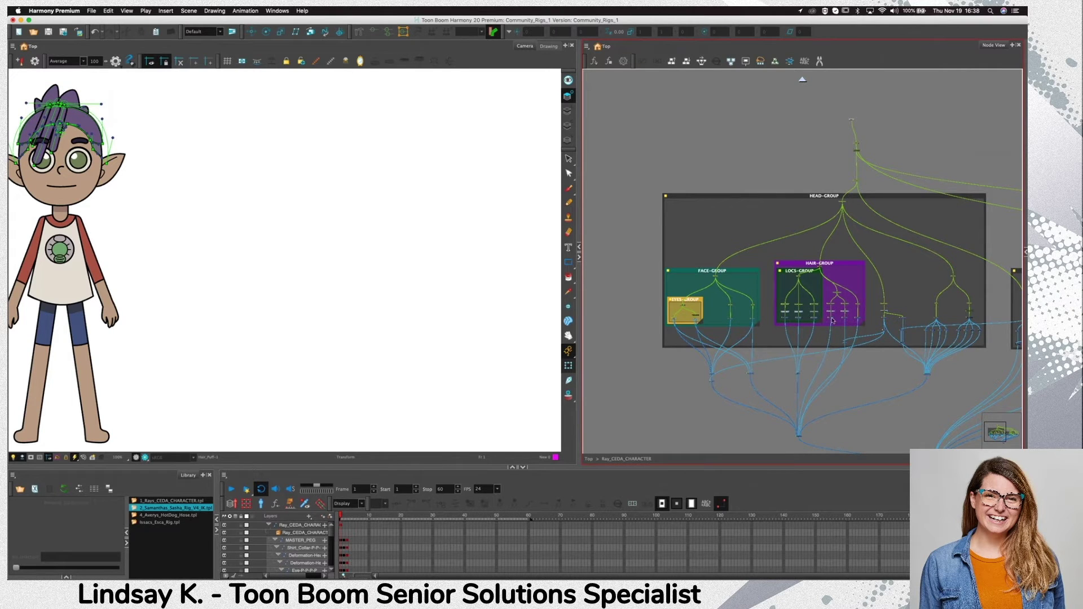
left_click(751, 322)
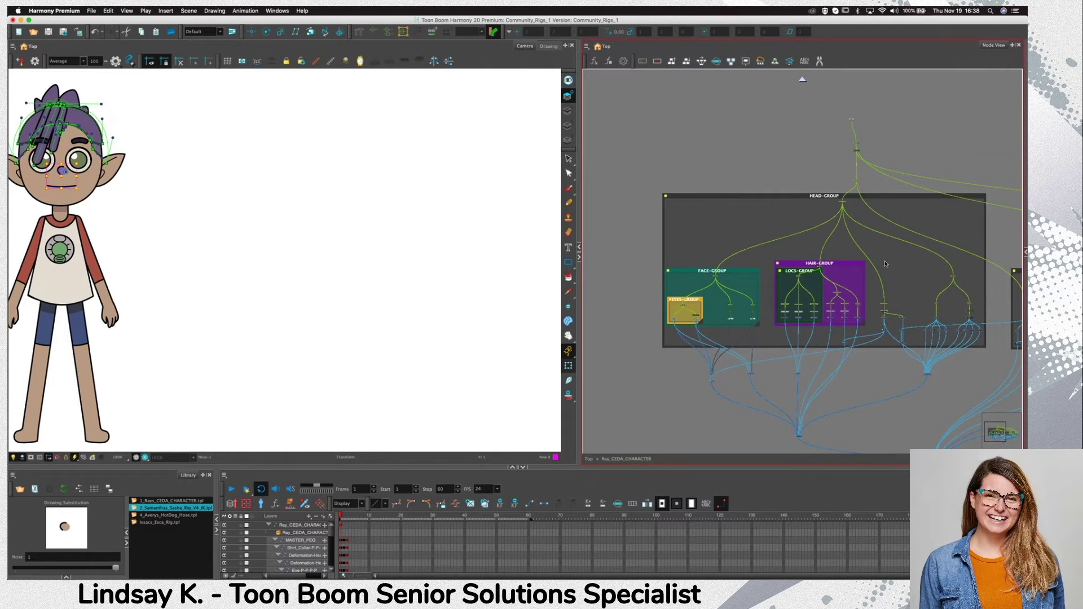
Select the chain of parent pegs leading from the top of Ray's rig into HEAD-GROUP, and clear the selection
scroll(879, 195, "right", 3)
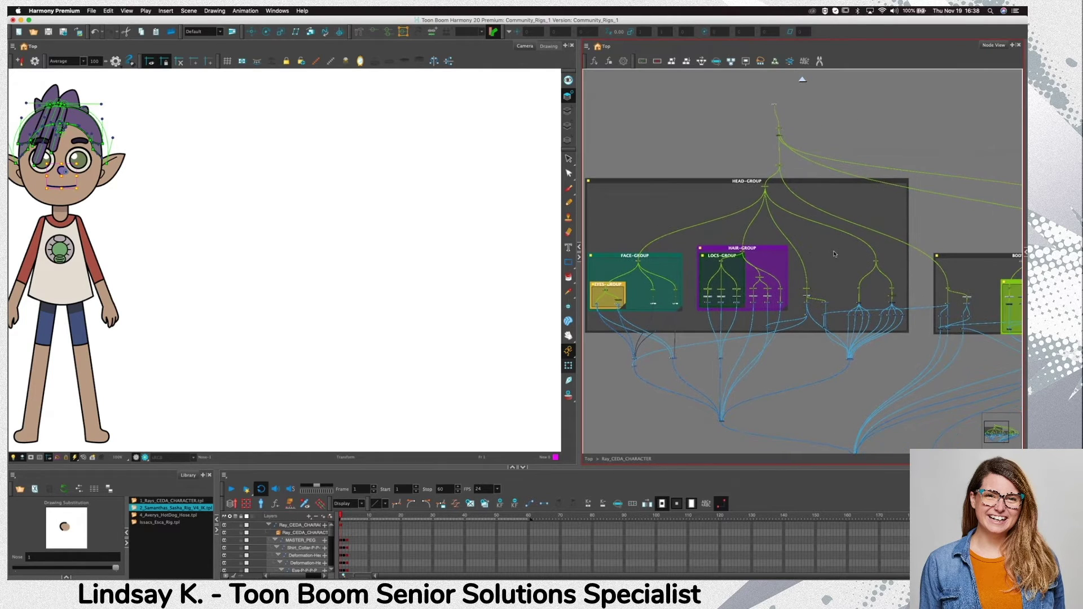
scroll(777, 228, "up", 5)
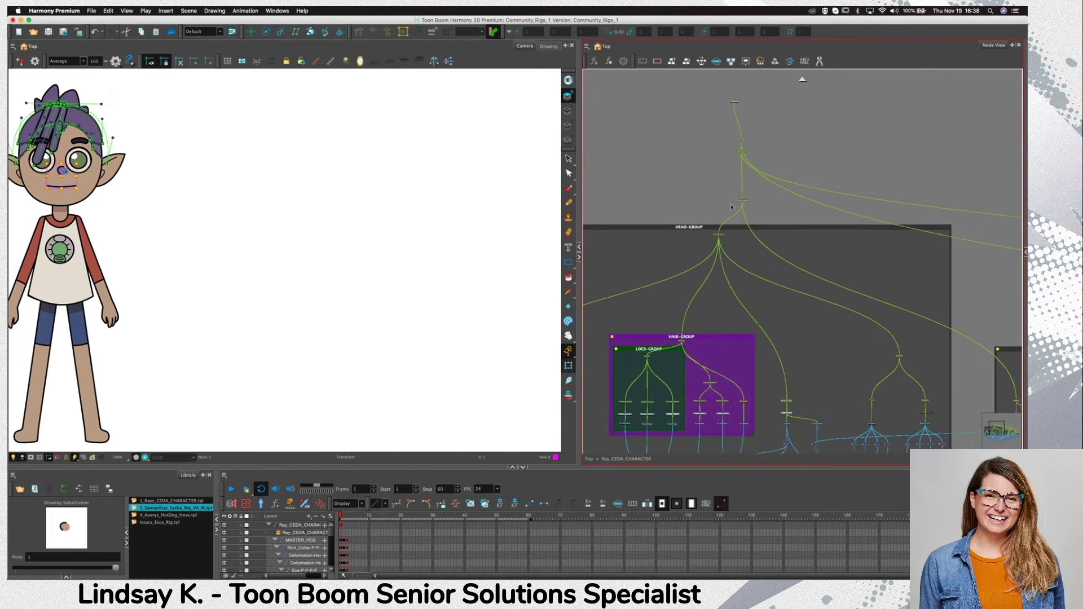
left_click_drag(669, 78, 806, 247)
left_click(803, 295)
left_click_drag(803, 295, 814, 304)
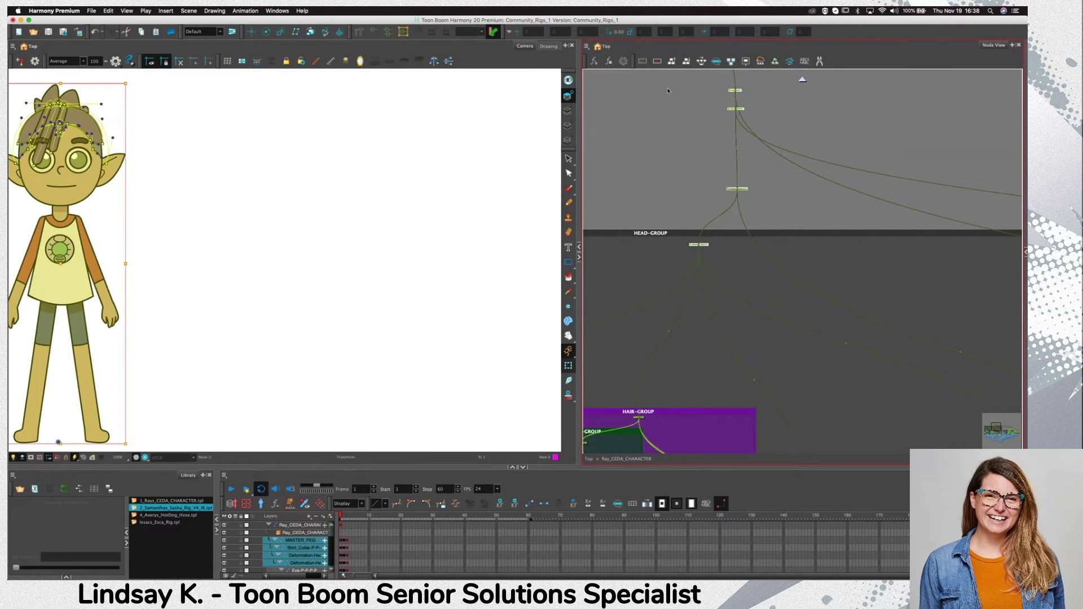
left_click_drag(641, 80, 804, 292)
scroll(750, 83, "up", 3)
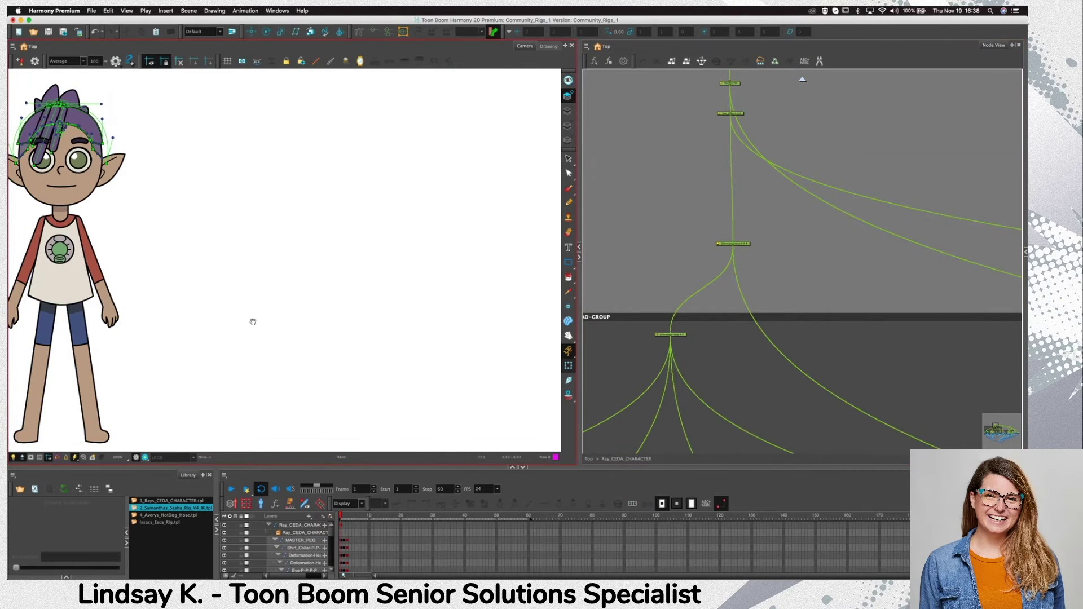
Hide the deformation controls and select each peg from MASTER_PEG down to the head peg to check which body parts it controls
left_click_drag(231, 359, 316, 320)
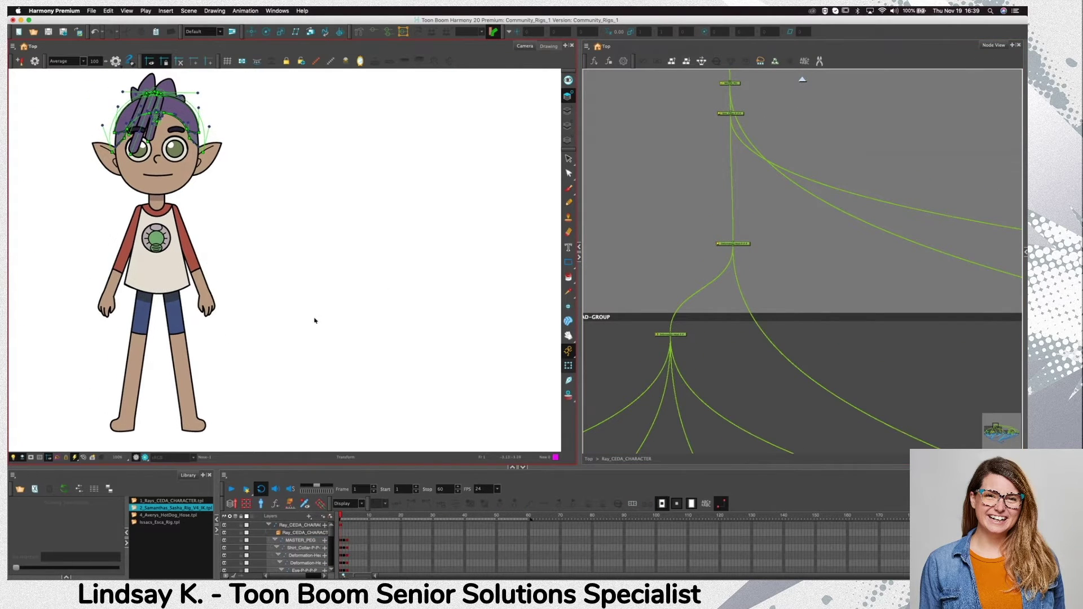
key("shift+c")
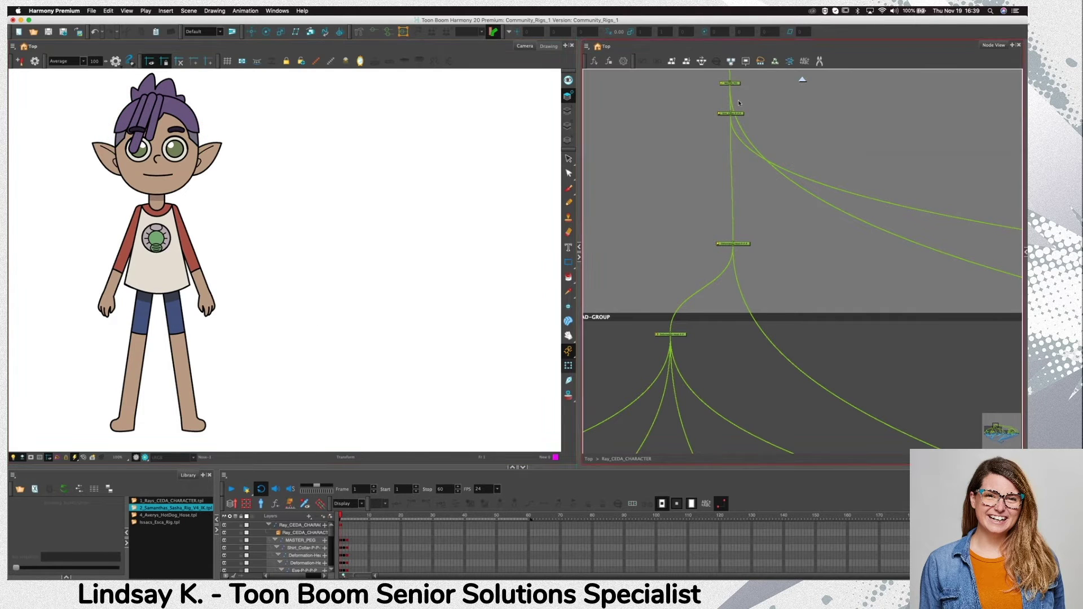
left_click(732, 83)
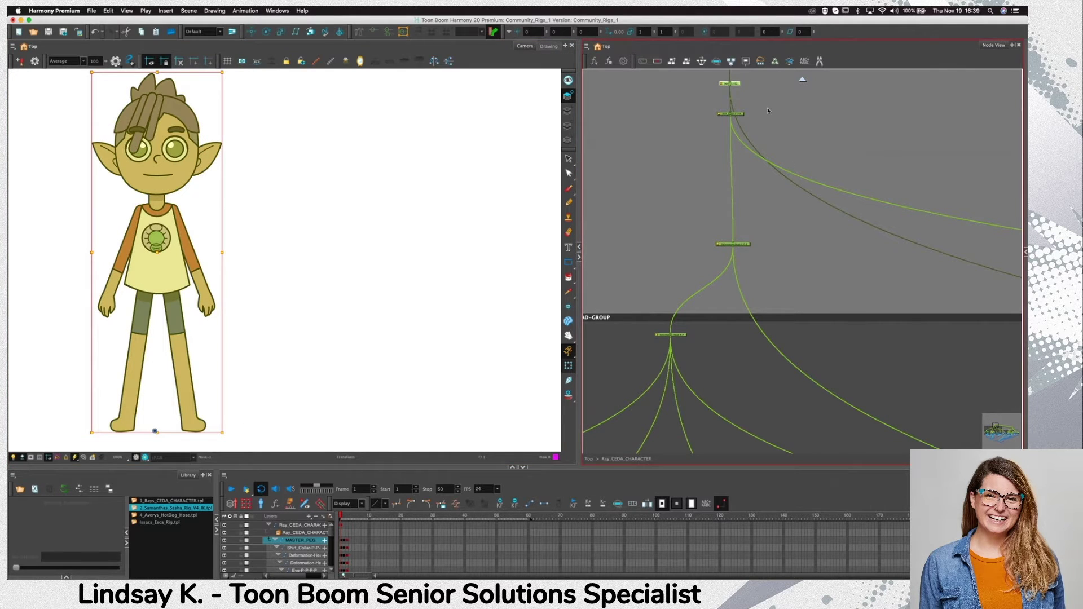
left_click(731, 113)
left_click(733, 244)
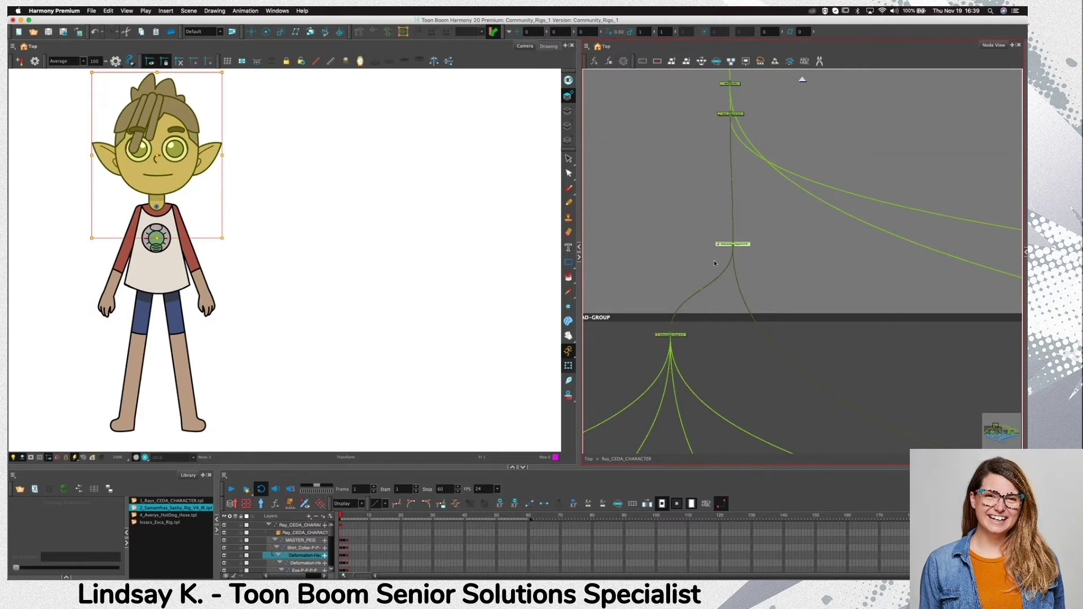
left_click(670, 334)
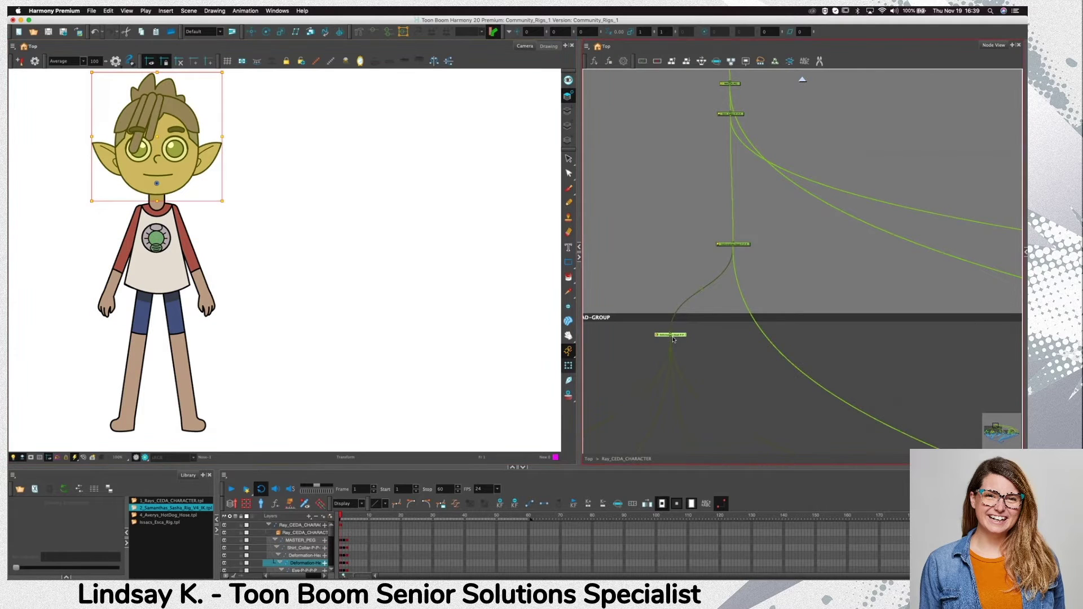
Compare the parent peg above LEGS-GROUP with the legs peg inside that group by selecting each one
left_click_drag(698, 388, 807, 270)
scroll(789, 339, "down", 3)
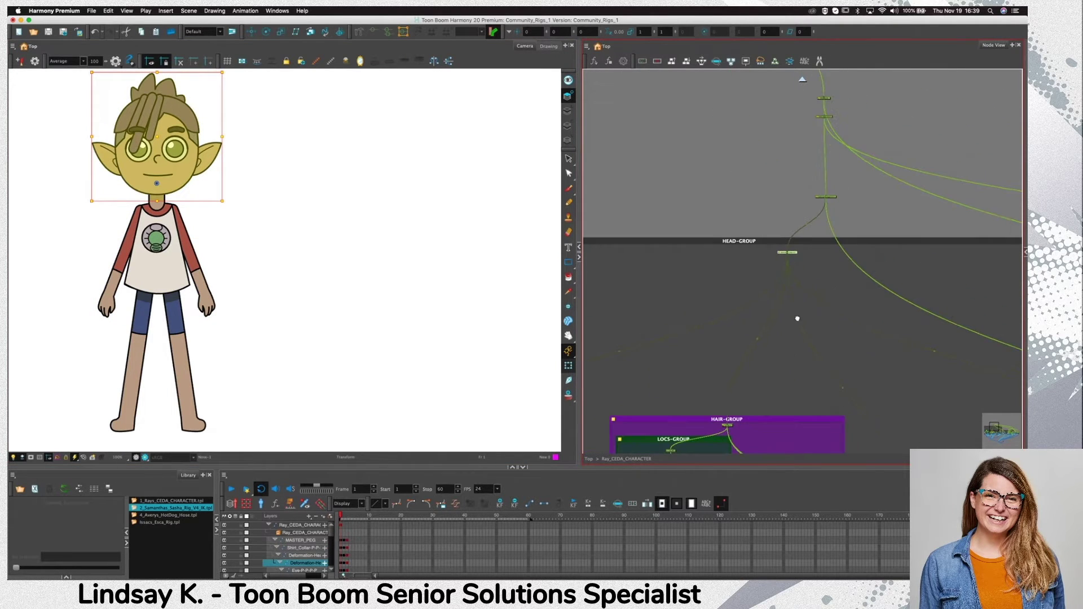
left_click_drag(864, 250, 751, 328)
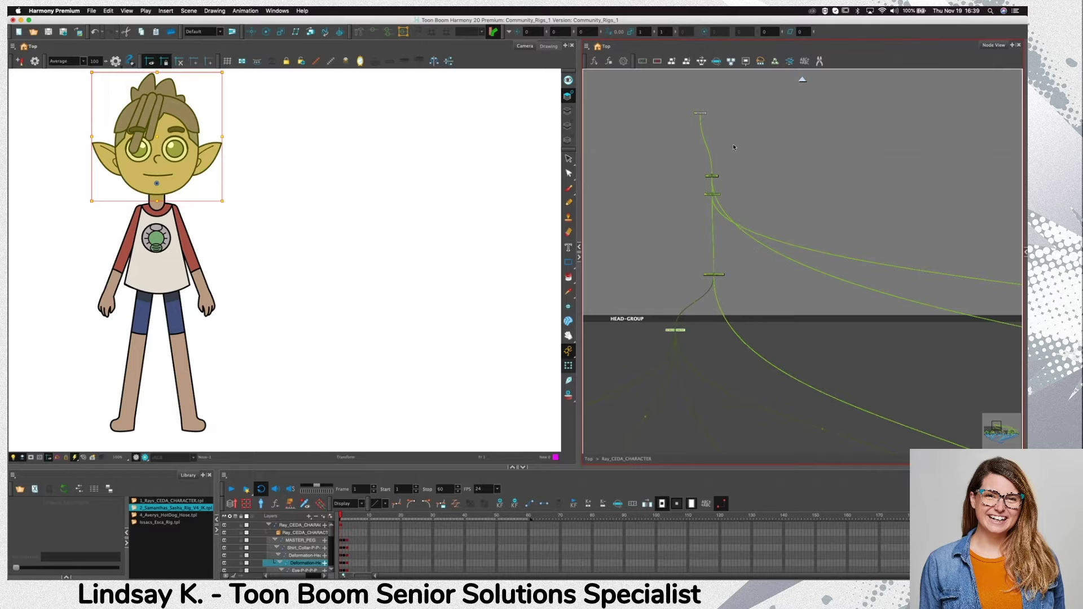
left_click_drag(942, 388, 797, 353)
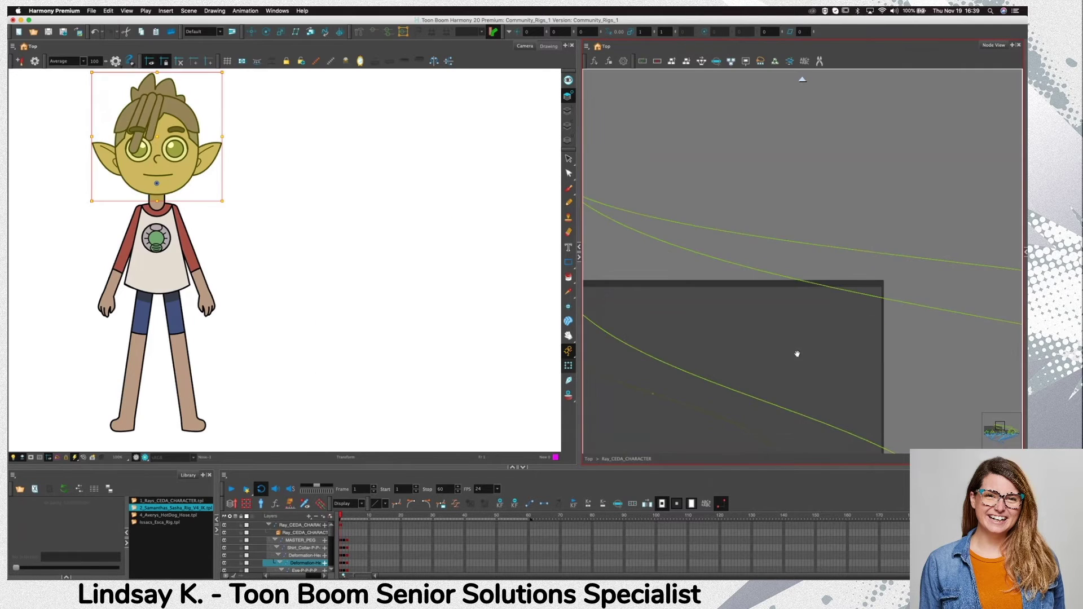
left_click_drag(900, 351, 667, 237)
left_click_drag(967, 398, 712, 323)
left_click_drag(907, 334, 712, 317)
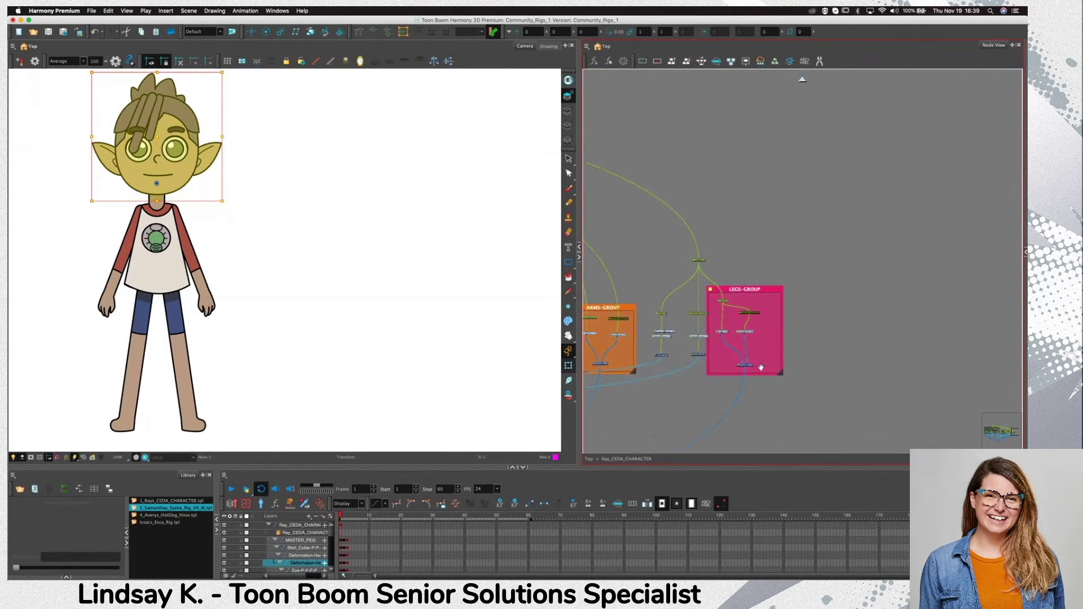
scroll(711, 317, "up", 3)
left_click_drag(727, 193, 663, 214)
left_click(682, 204)
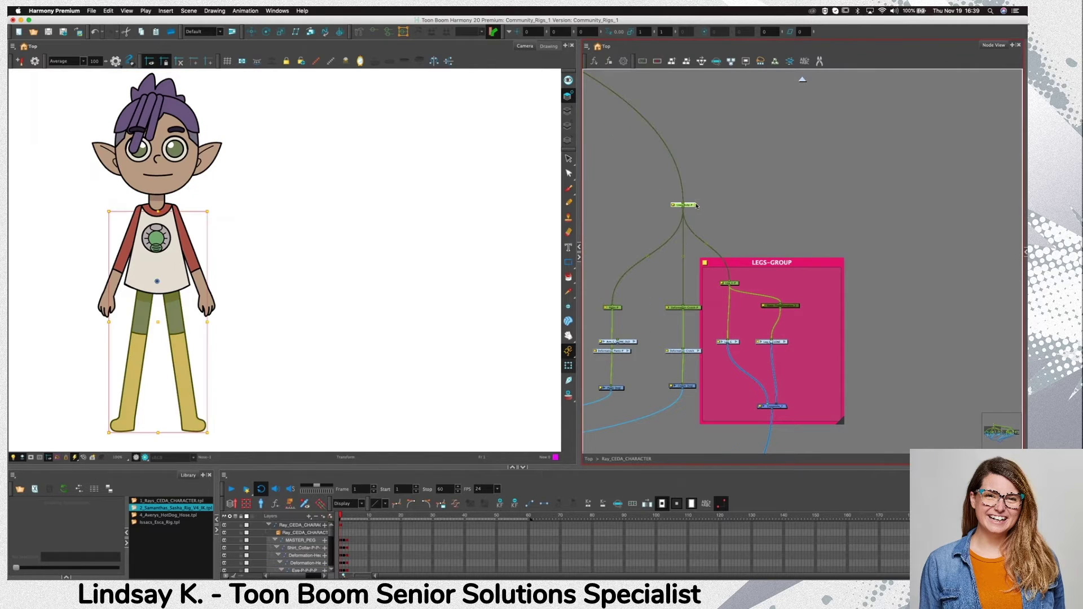
left_click(736, 283)
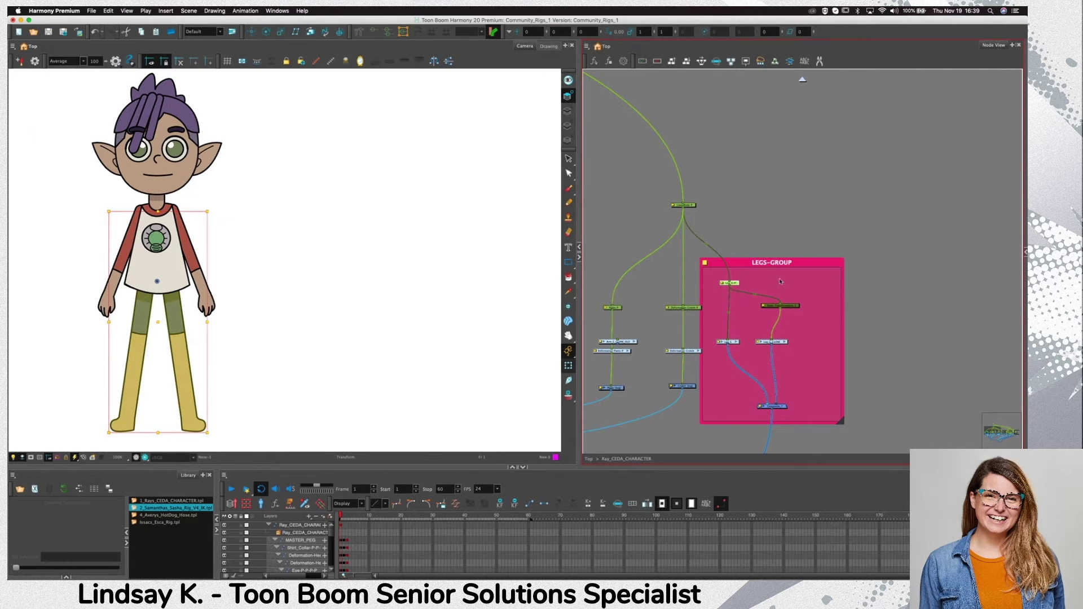
left_click(687, 204)
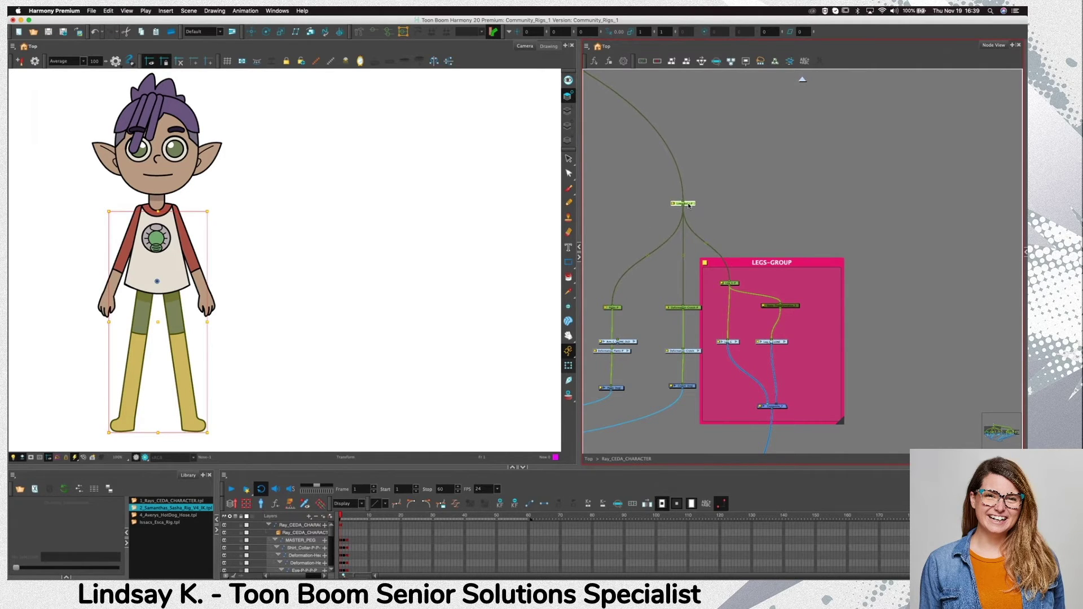
Move the parent peg directly above LEGS-GROUP, clear the selection, and select the parent peg together with the legs peg
left_click_drag(688, 205, 742, 206)
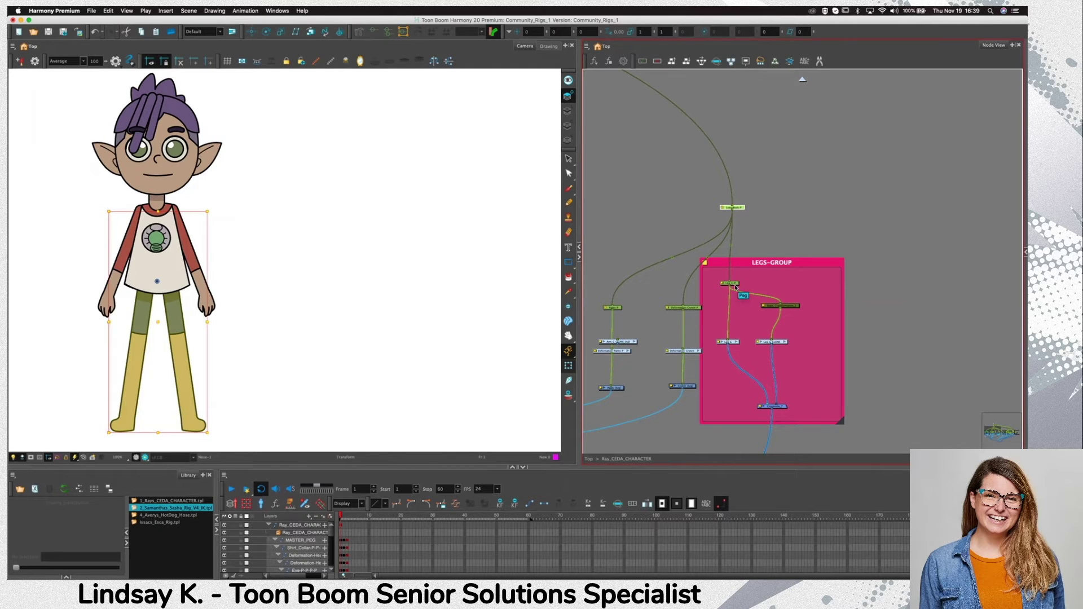
left_click(765, 233)
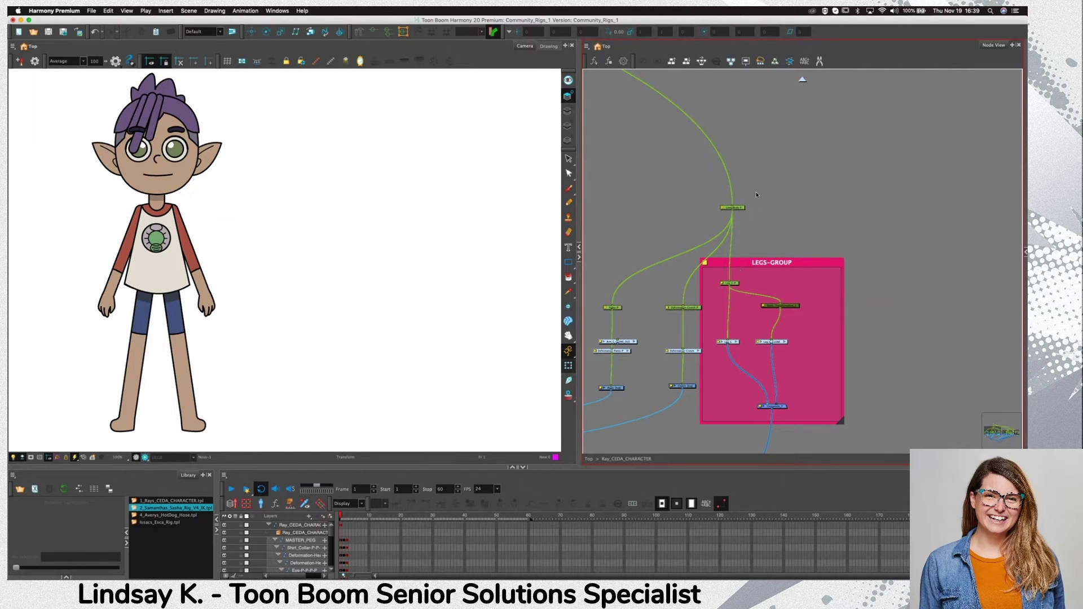
left_click(732, 207)
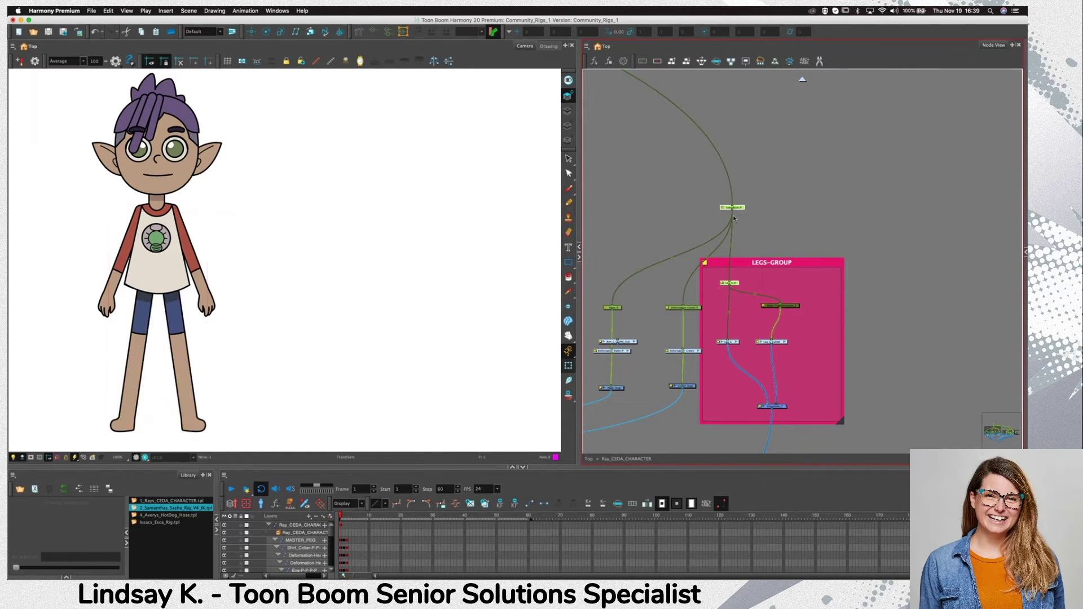
left_click(746, 300)
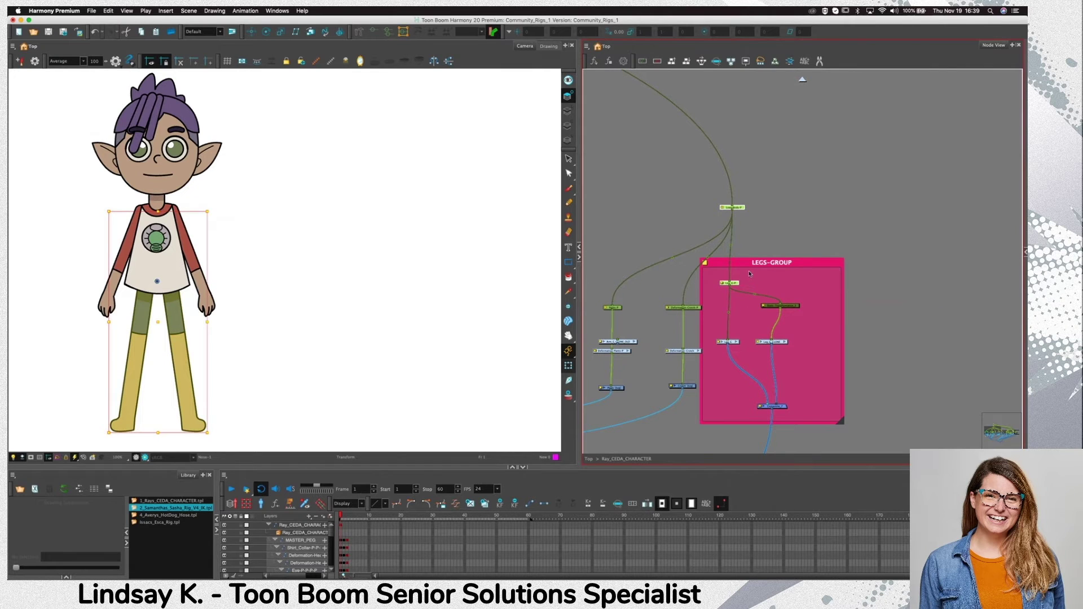
Activate the Rotate tool and alternate between the parent peg and the legs peg to compare their pivots and control
left_click(266, 31)
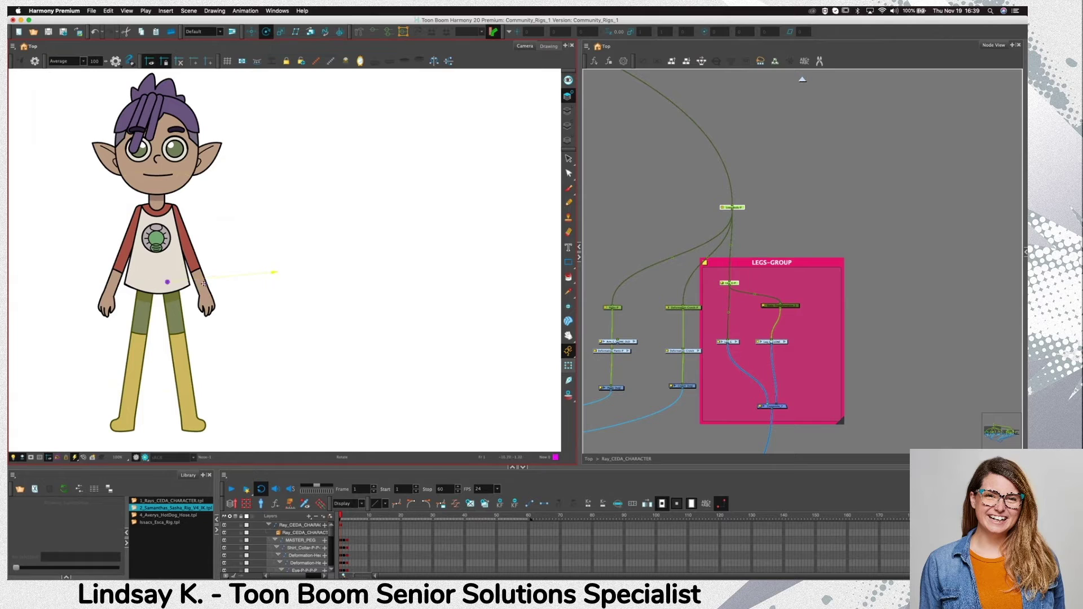
left_click(824, 213)
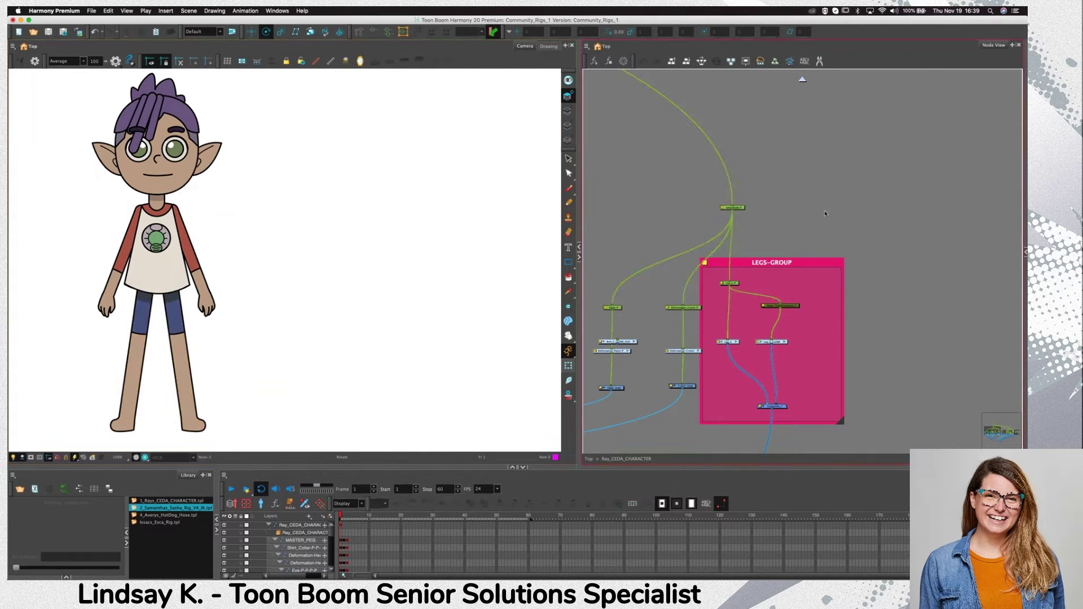
left_click(737, 208)
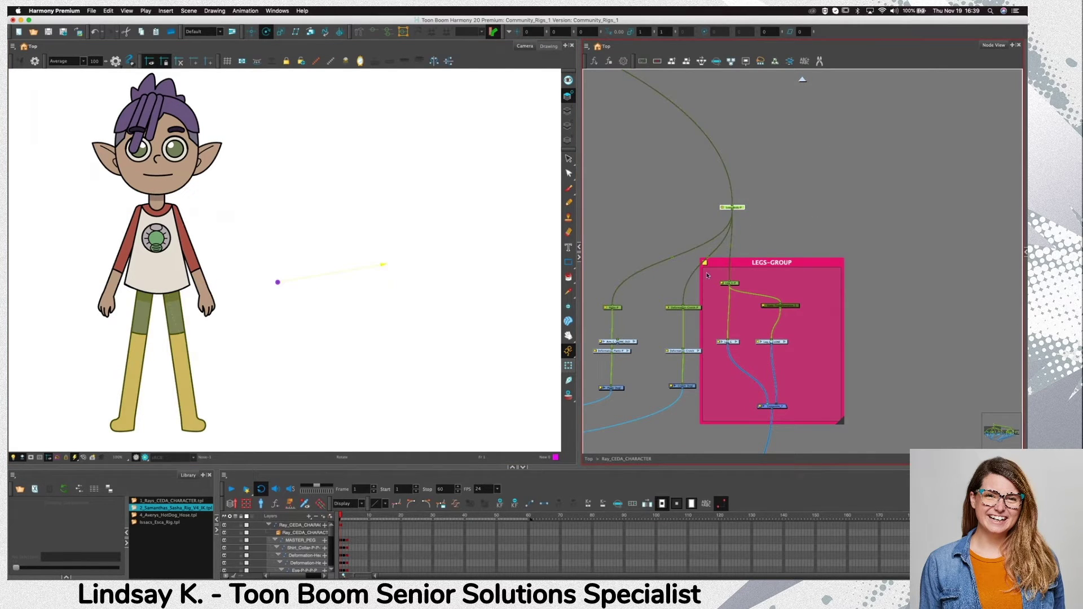
left_click(731, 284)
left_click(733, 209)
left_click(731, 283)
left_click(734, 208)
left_click(731, 281)
left_click(739, 208)
Step repeatedly up and down the hierarchy between the parent peg and the legs peg in LEGS-GROUP
key("b")
key("shift+b")
key("b")
key("shift+b")
key("b")
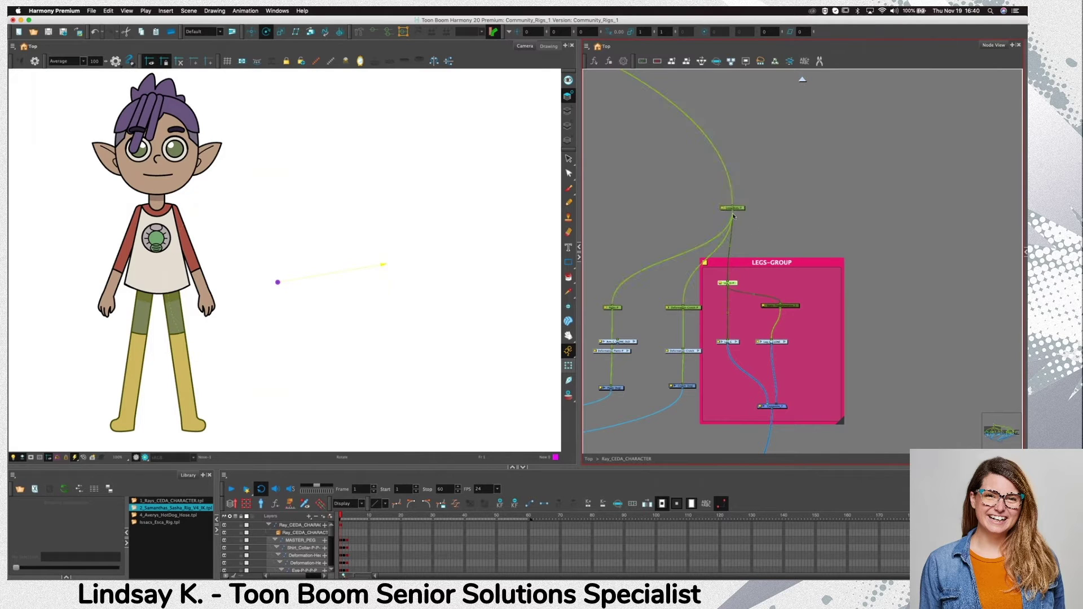
key("shift+b")
key("b")
key("shift+b")
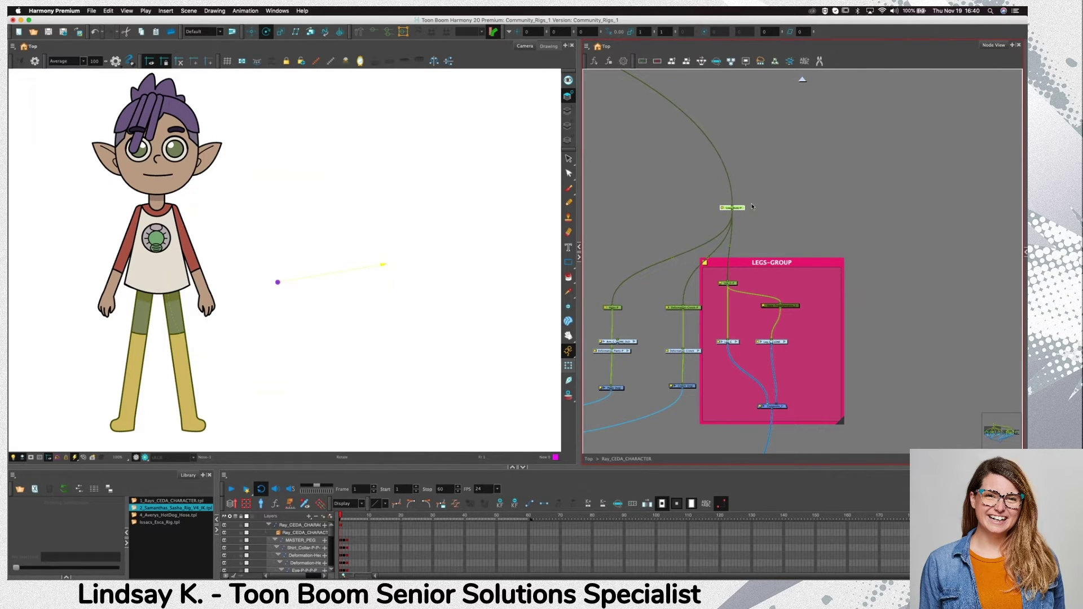
Undo the position and pivot changes made to the parent peg and the legs peg
key("super+z")
left_click(614, 241)
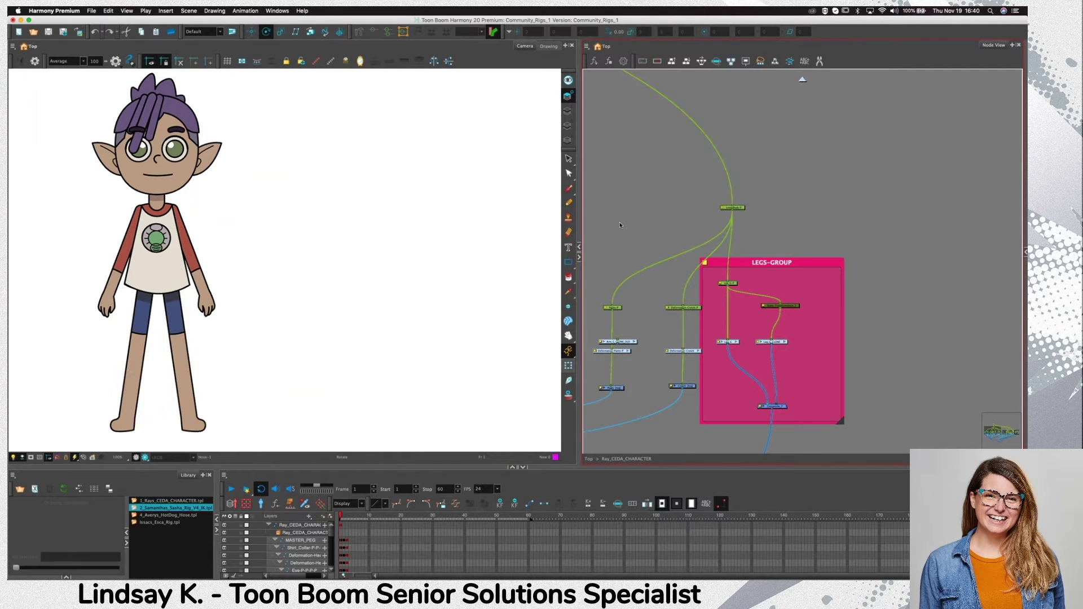
key("super+z")
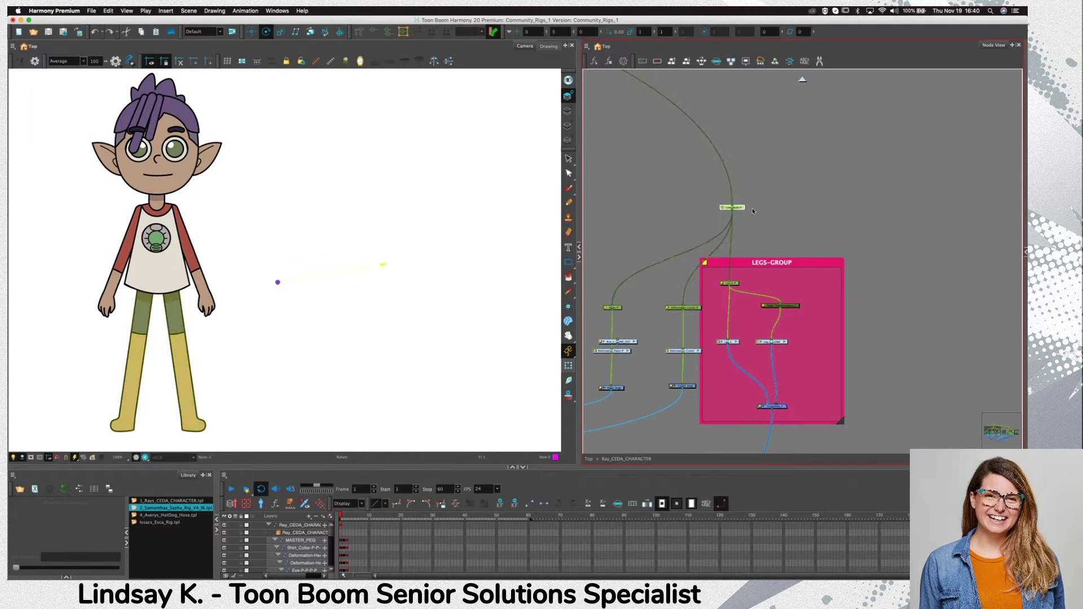
key("super+z")
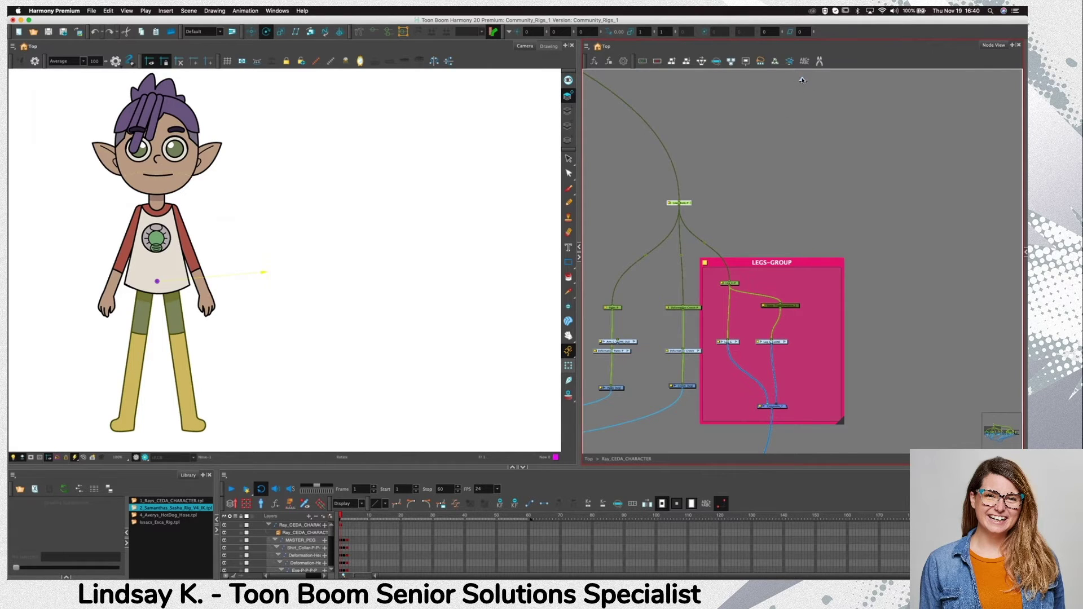
Leave Ray's group and open the Esca rig group in the node view
key("shift+e")
mouse_move(904, 312)
left_mouse_down()
mouse_move(897, 286)
mouse_move(884, 290)
mouse_move(905, 312)
left_mouse_up()
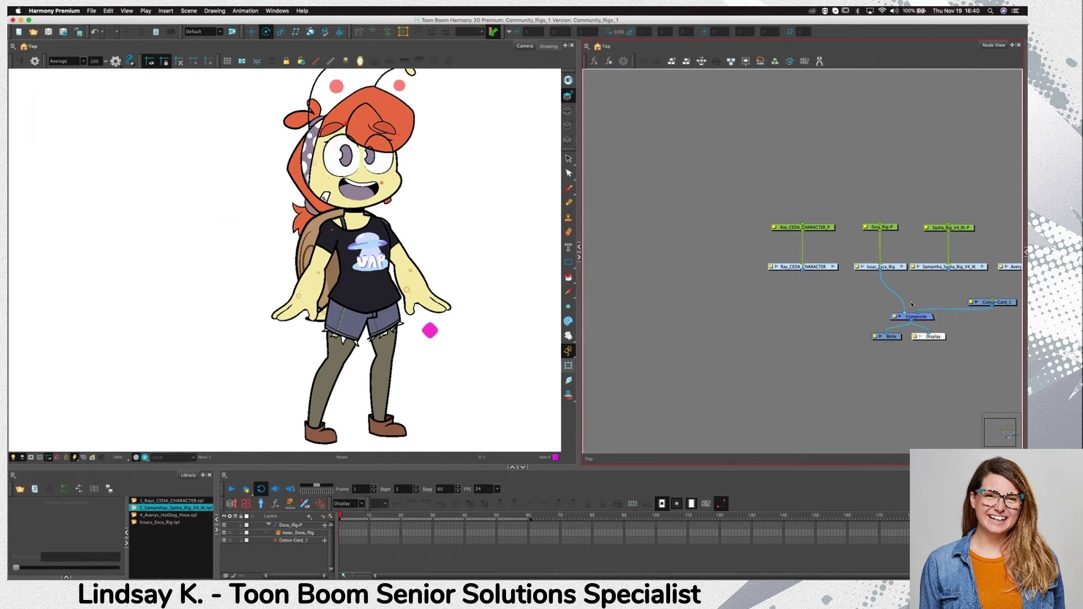
left_click(901, 269)
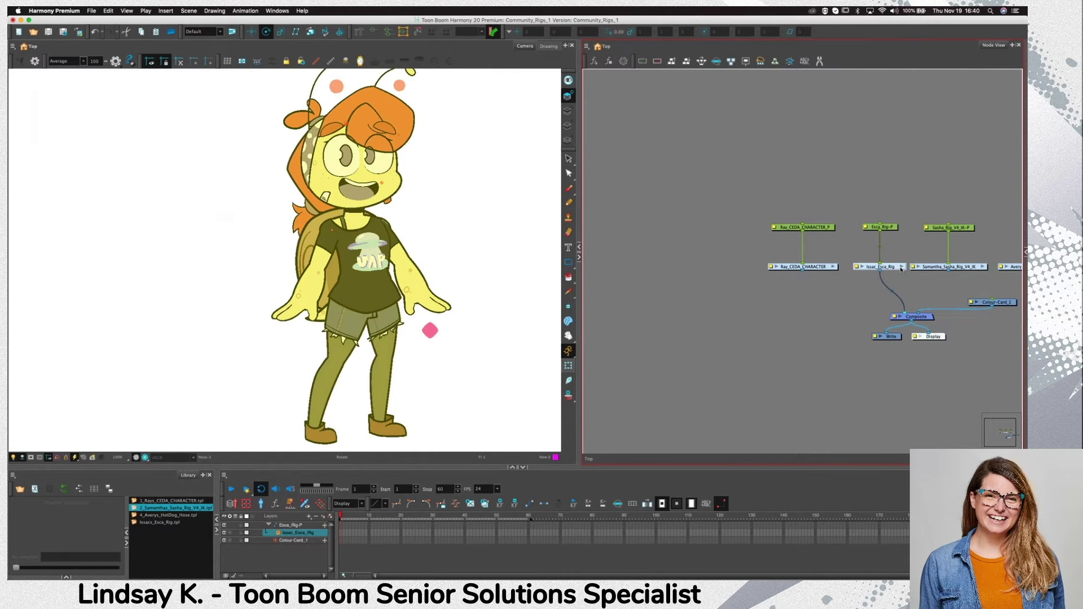
key("super+Return")
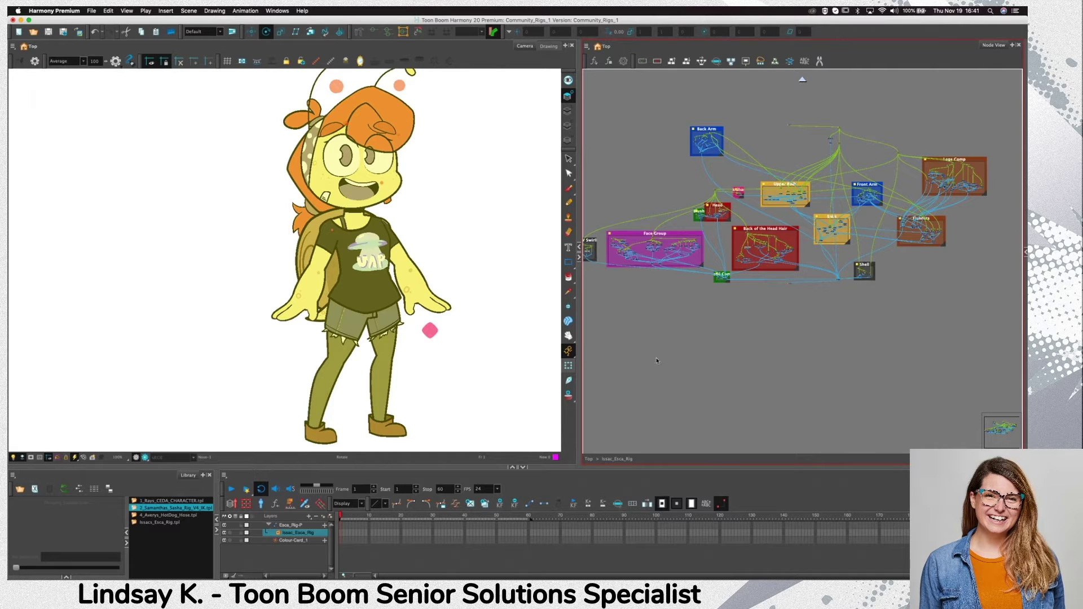
Shift the Hair Swirl backdrop and the Face Group backdrop further outward, away from the other head backdrops
left_click_drag(738, 333, 811, 331)
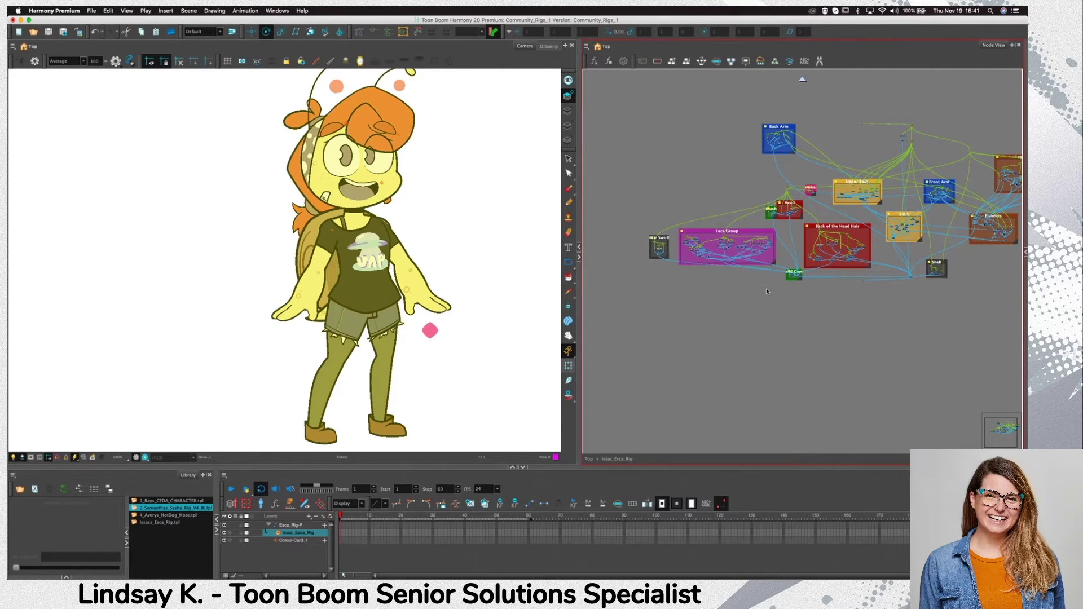
left_click(680, 303)
scroll(680, 279, "up", 4)
left_click_drag(664, 216, 662, 240)
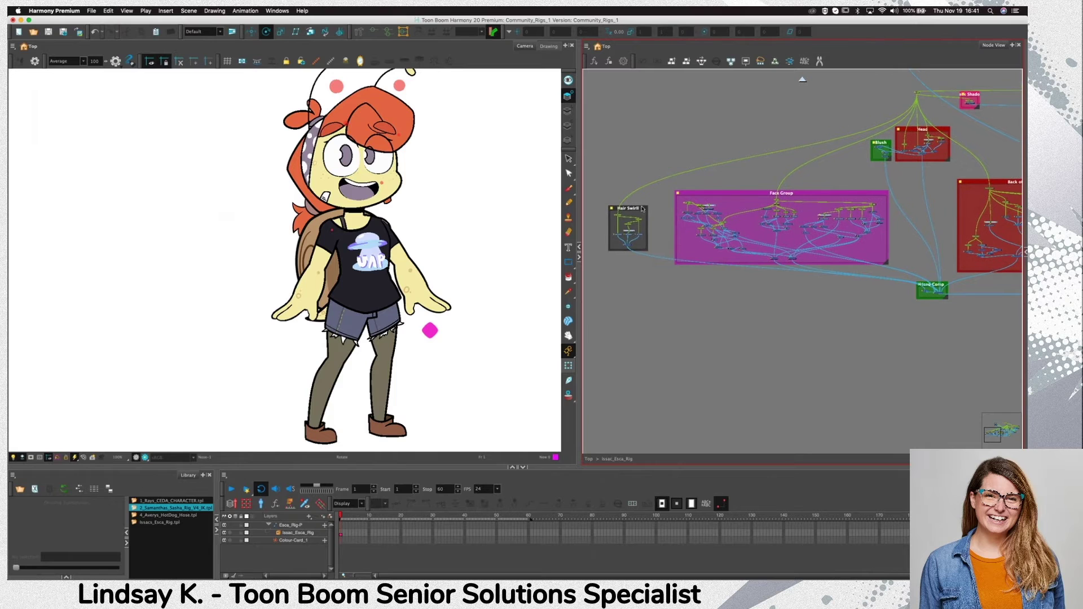
left_click(642, 210)
scroll(643, 215, "down", 2)
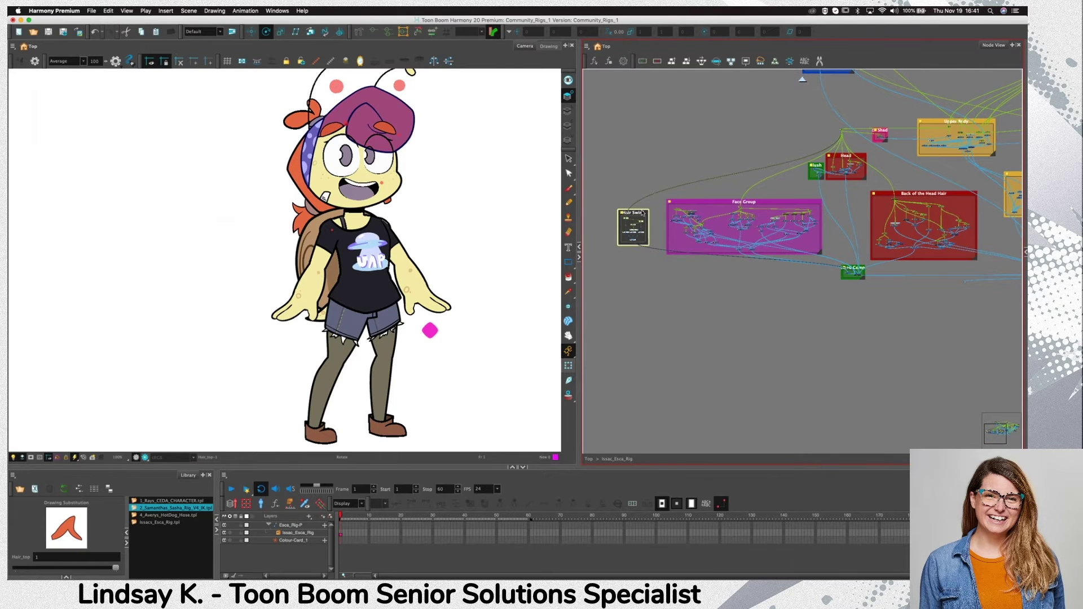
left_click_drag(643, 212, 584, 204)
left_click_drag(799, 203, 712, 191)
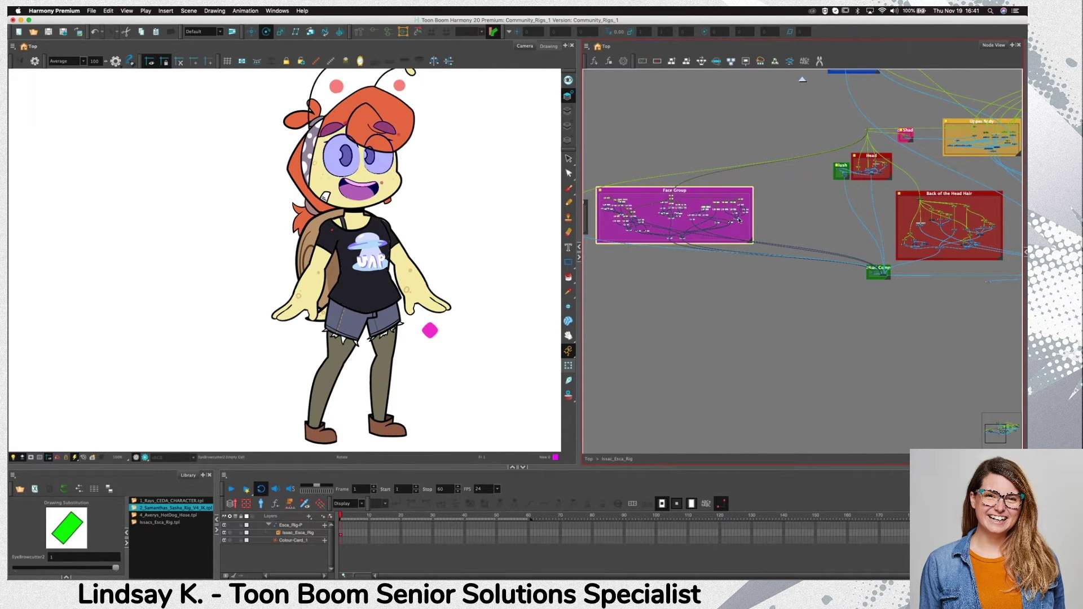
left_click_drag(762, 221, 592, 280)
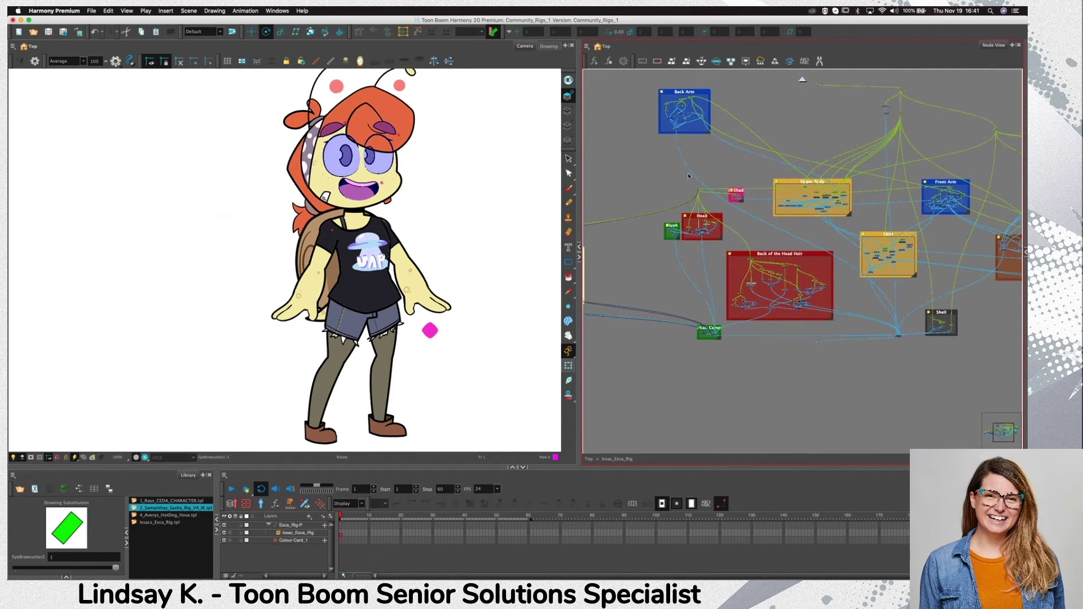
Move the Head and Blush backdrops next to the Face Group, with Blush between Face Group and Head
left_click(674, 227)
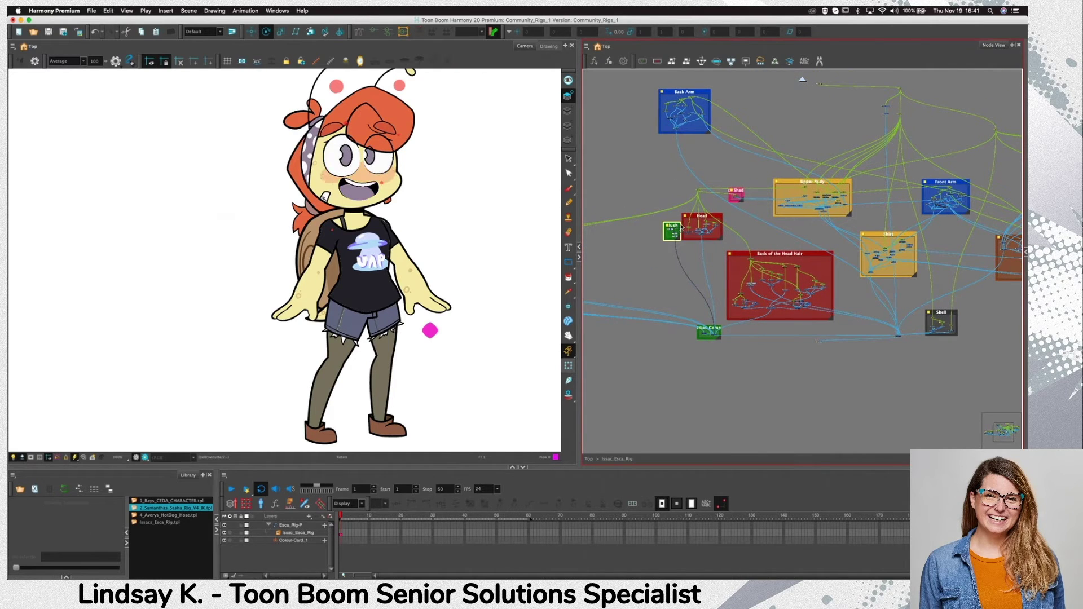
left_click(695, 220)
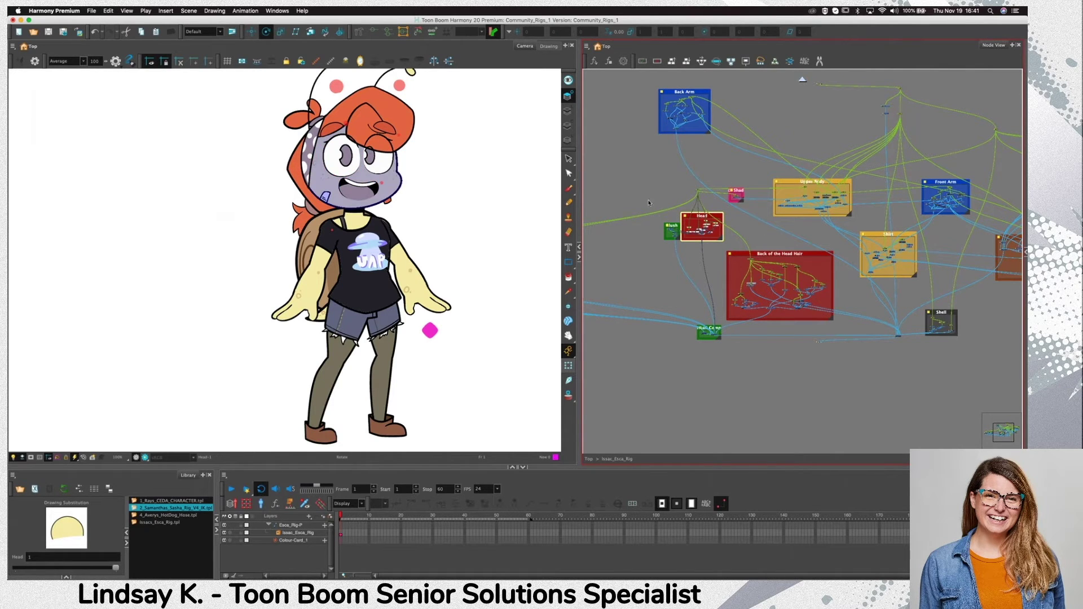
left_click_drag(719, 217, 742, 237)
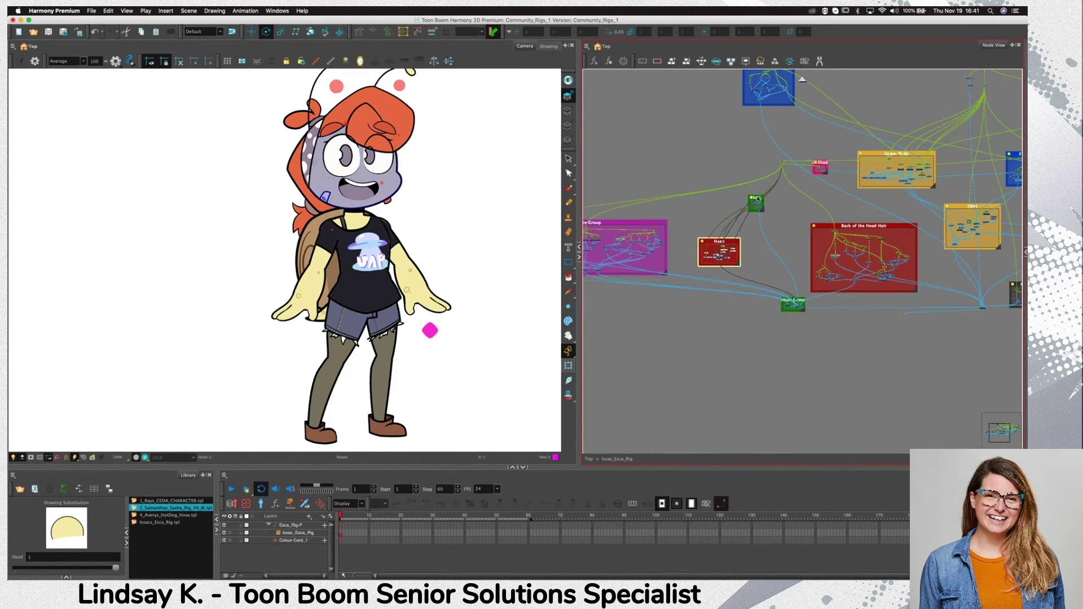
left_click_drag(752, 215, 677, 247)
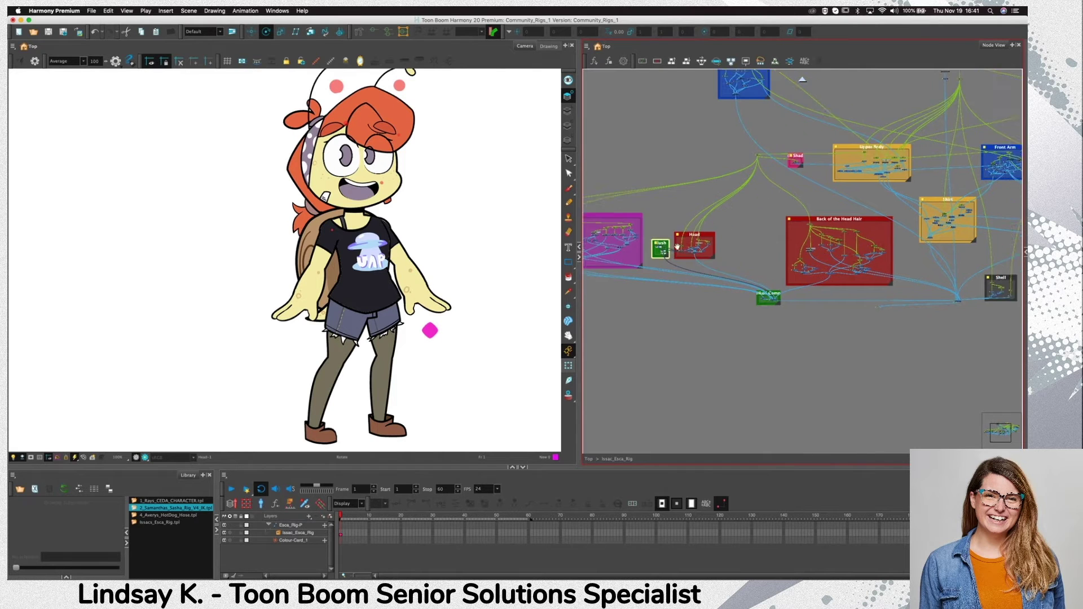
Move the Back of the Head Hair backdrop closer to the Head backdrop
scroll(677, 247, "right", 3)
left_click(751, 218)
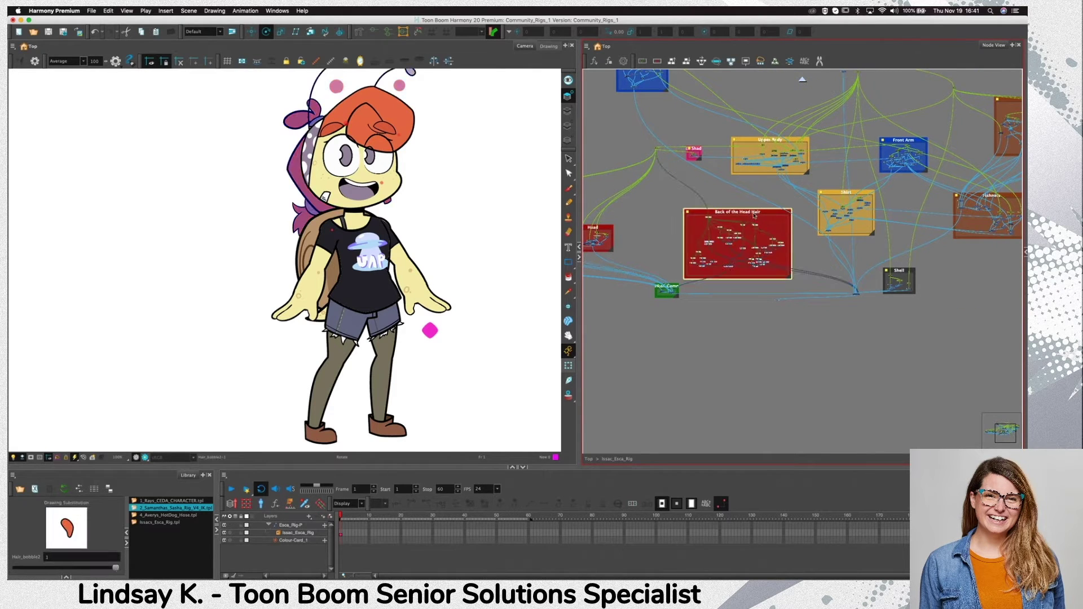
left_click_drag(754, 215, 700, 205)
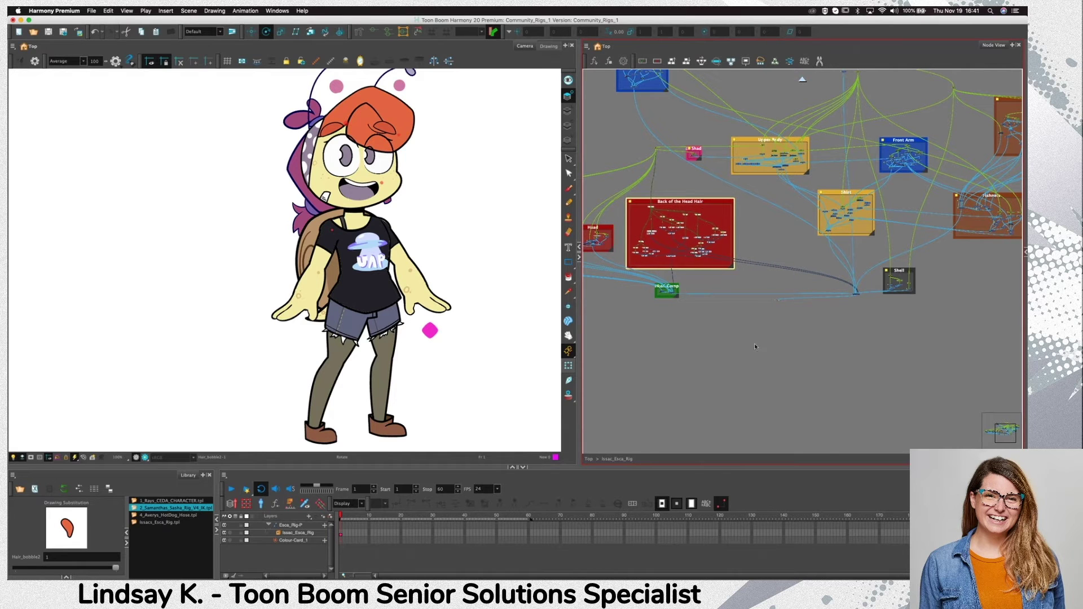
Select the green Head Comp backdrop and place it beneath the Blush and Head backdrops
scroll(683, 322, "up", 10)
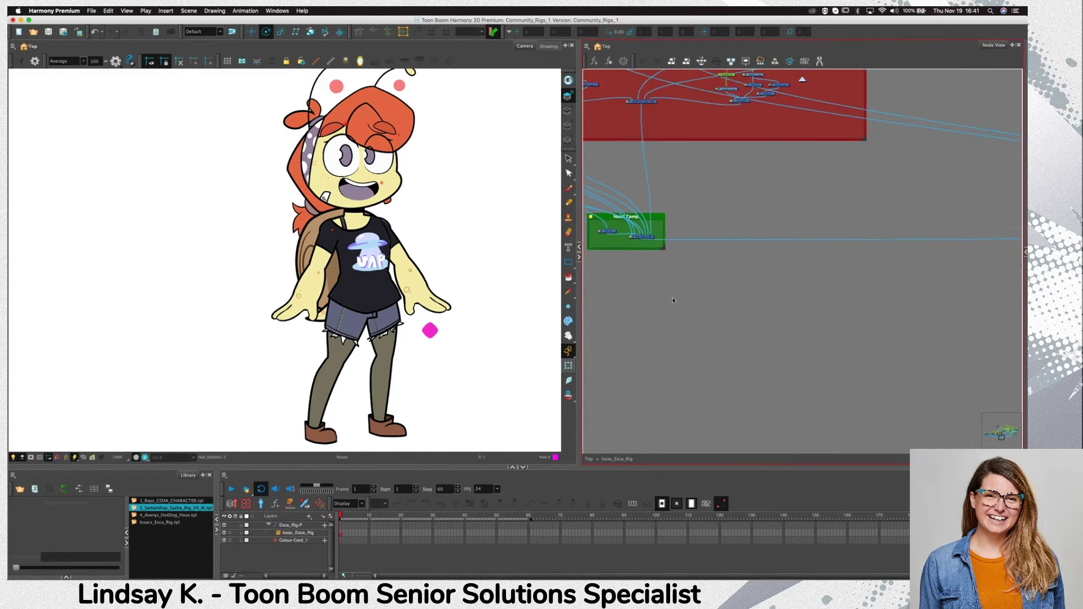
scroll(646, 258, "down", 10)
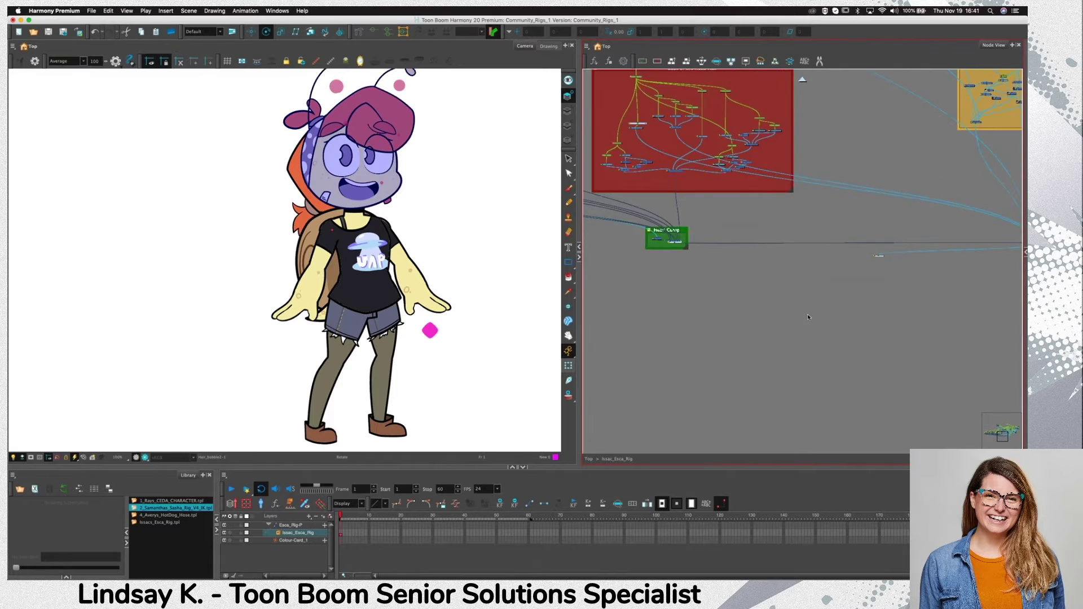
left_click_drag(743, 317, 831, 315)
left_click(817, 268)
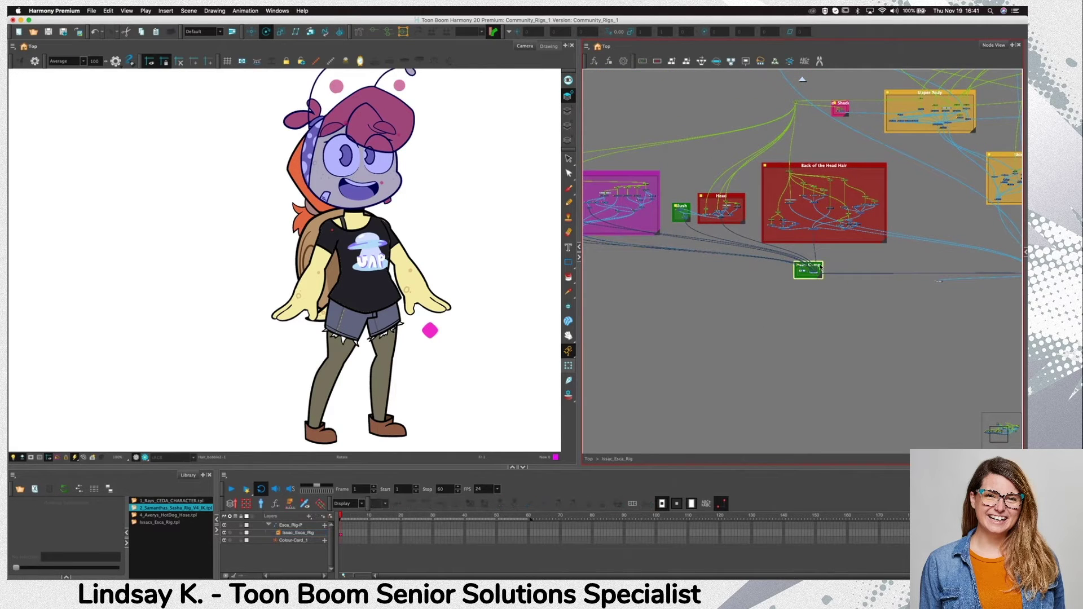
left_click_drag(820, 268, 709, 306)
Move the rig's final composite and the group output well below all the body part backdrops
scroll(789, 338, "down", 3)
left_click_drag(904, 295, 802, 417)
scroll(681, 313, "up", 6)
left_click(635, 232)
left_click(808, 228)
left_click_drag(809, 228, 805, 395)
left_click(817, 391)
scroll(877, 312, "down", 5)
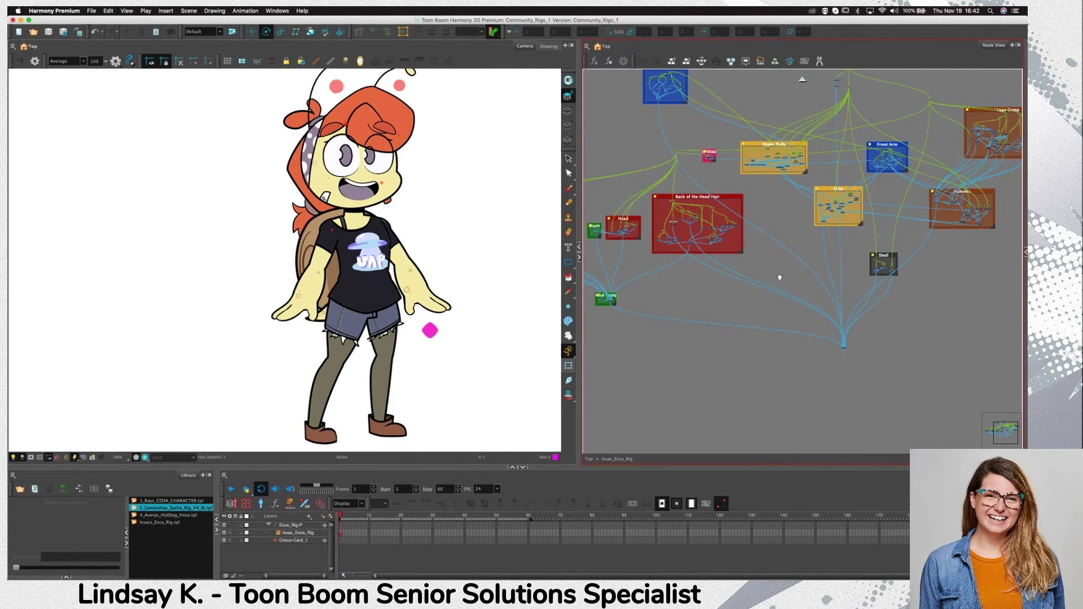
Review the rearranged backdrops across the Esca rig, and select the Upper Body and neck shadow backdrops to check their parts
left_click_drag(780, 277, 727, 317)
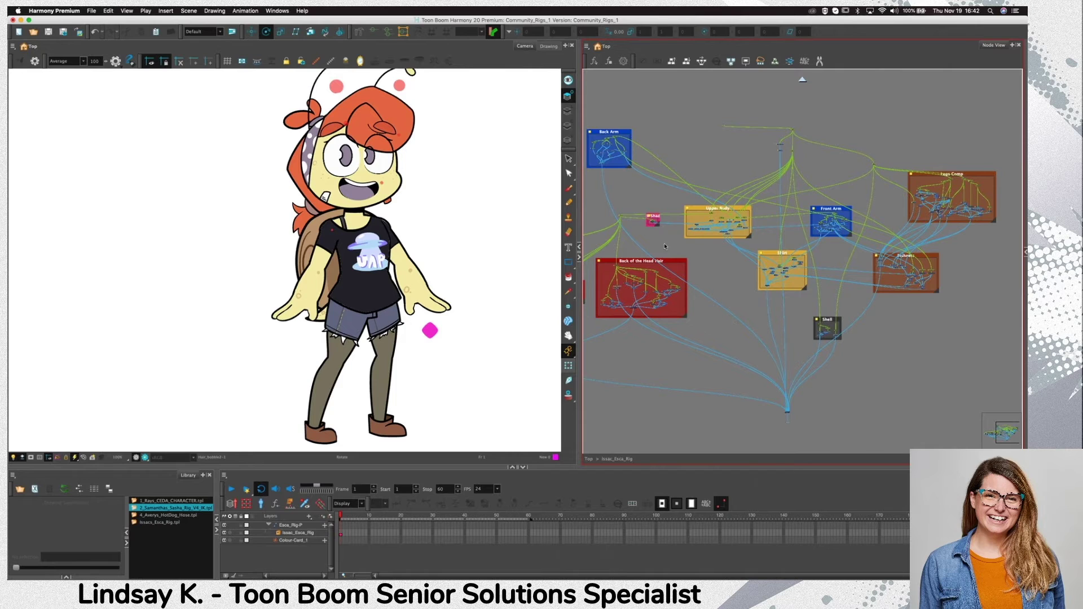
left_click_drag(664, 310, 880, 292)
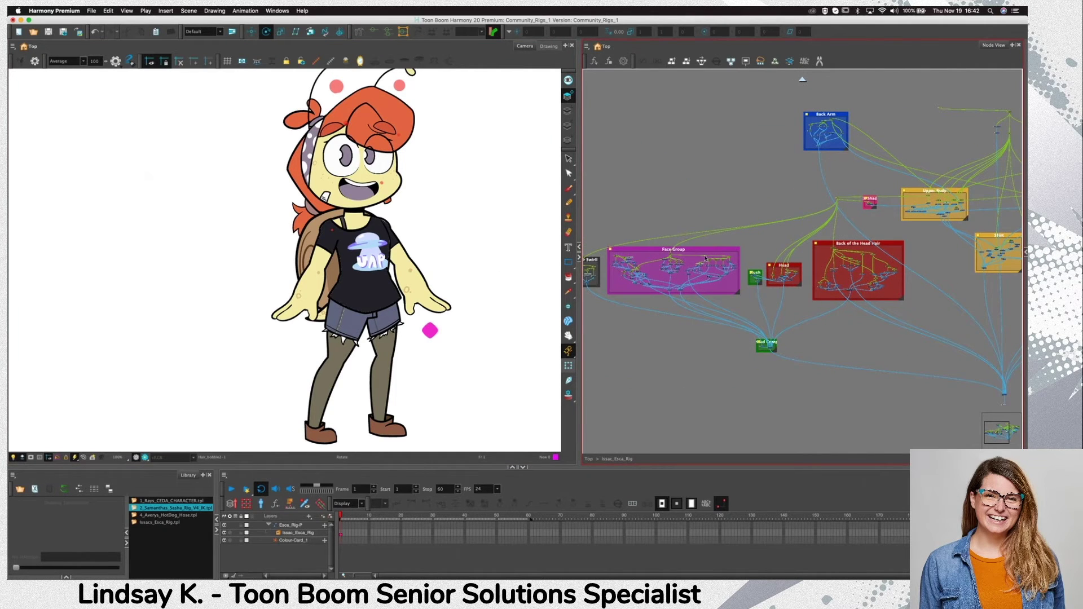
scroll(768, 314, "right", 6)
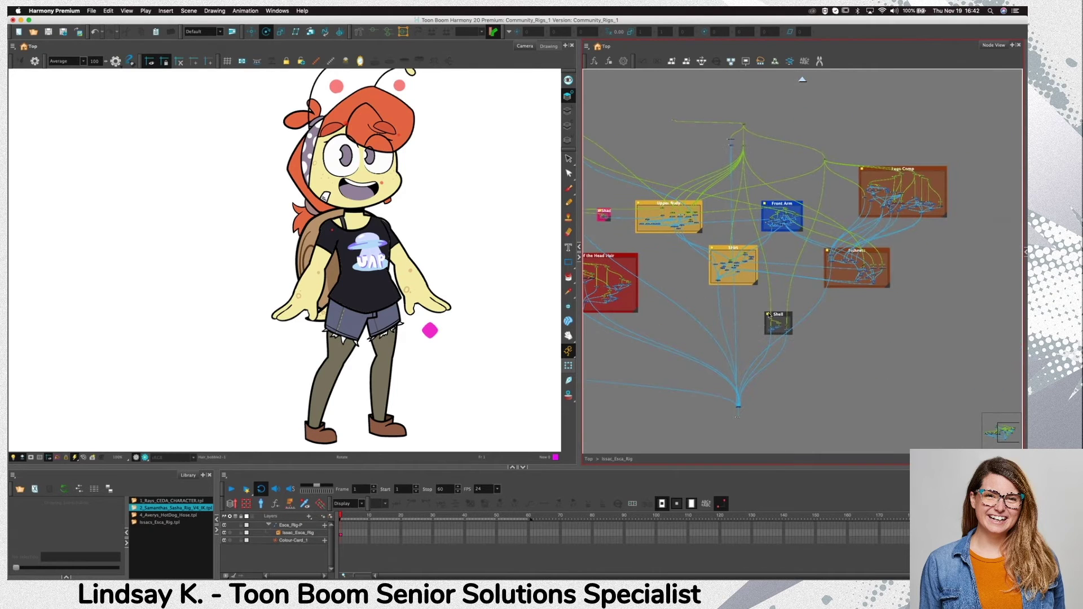
left_click(679, 204)
left_click(605, 215)
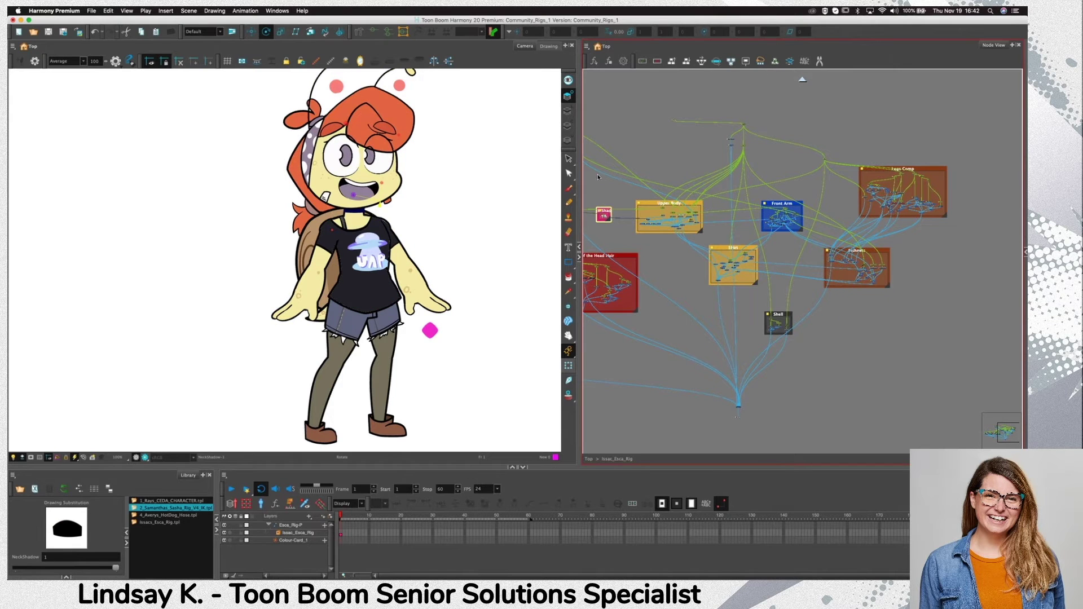
scroll(605, 215, "up", 3)
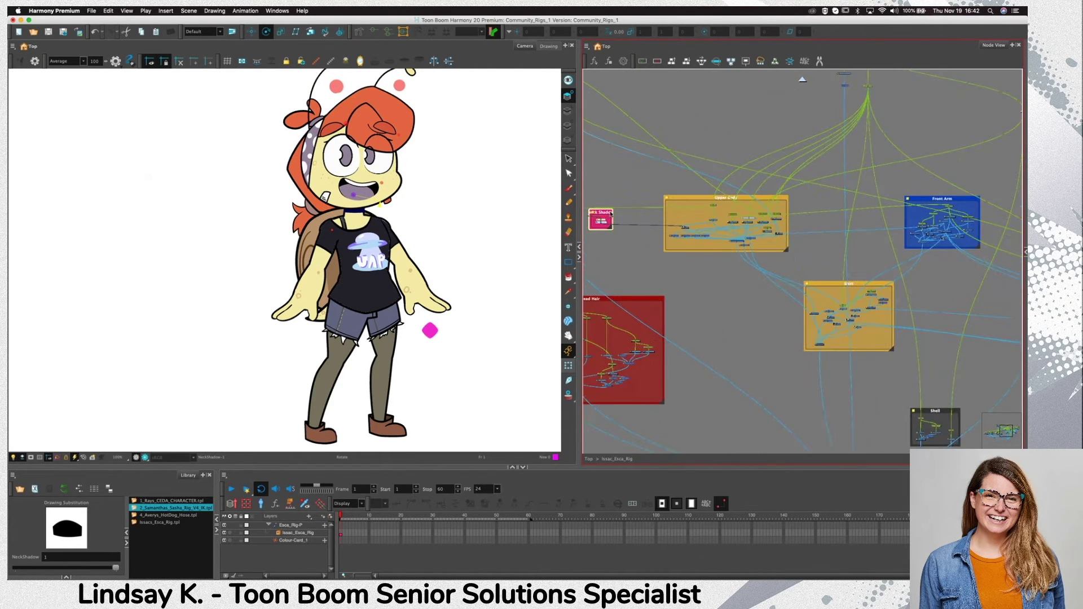
Move the Neck Shadow backdrop onto the upper corner of the Back of the Head Hair backdrop
left_click(569, 365)
left_click_drag(650, 264, 749, 257)
scroll(709, 214, "up", 3)
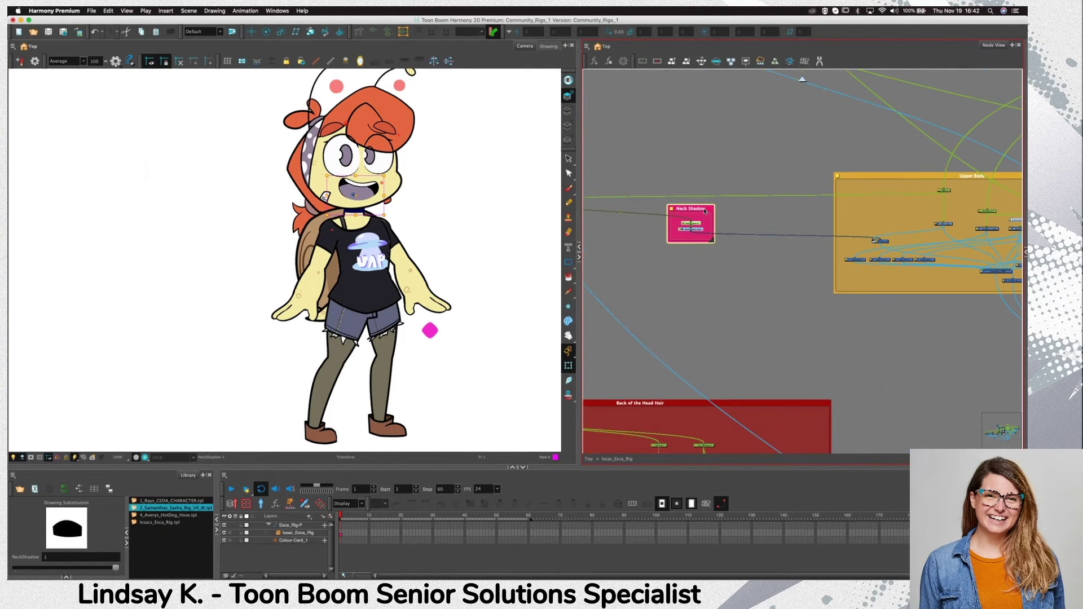
scroll(785, 226, "down", 4)
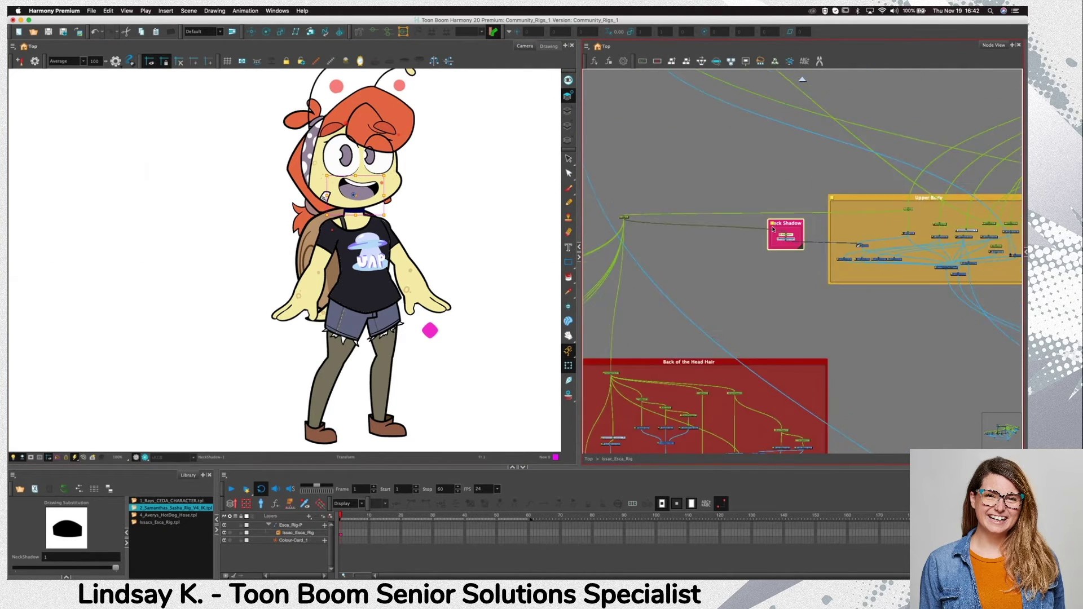
mouse_move(792, 226)
left_mouse_down()
mouse_move(678, 246)
mouse_move(723, 306)
left_mouse_up()
left_click_drag(715, 274, 752, 260)
left_click_drag(741, 282, 588, 287)
left_click(772, 193)
Test rotating the character parts in the Upper Body backdrop and in the yellow shirt backdrop, undoing each rotation
scroll(772, 193, "down", 3)
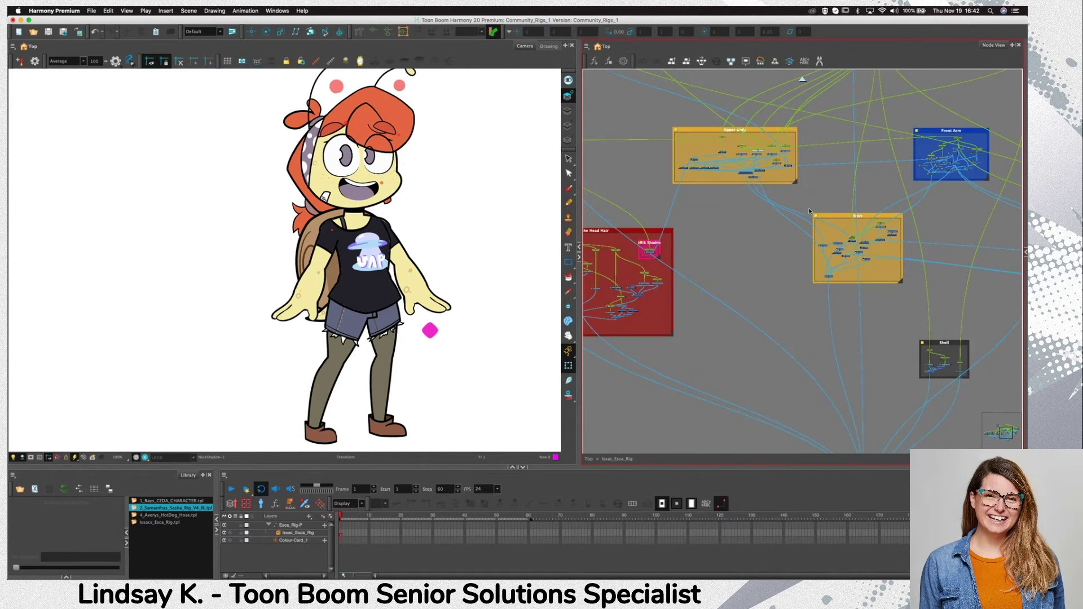
scroll(809, 216, "right", 2)
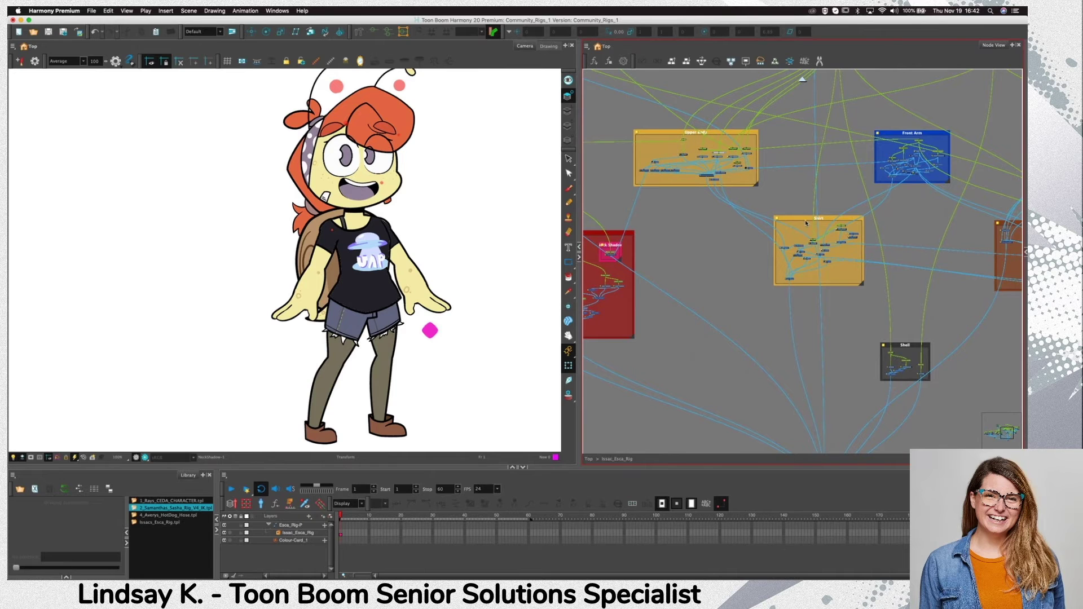
left_click(702, 134)
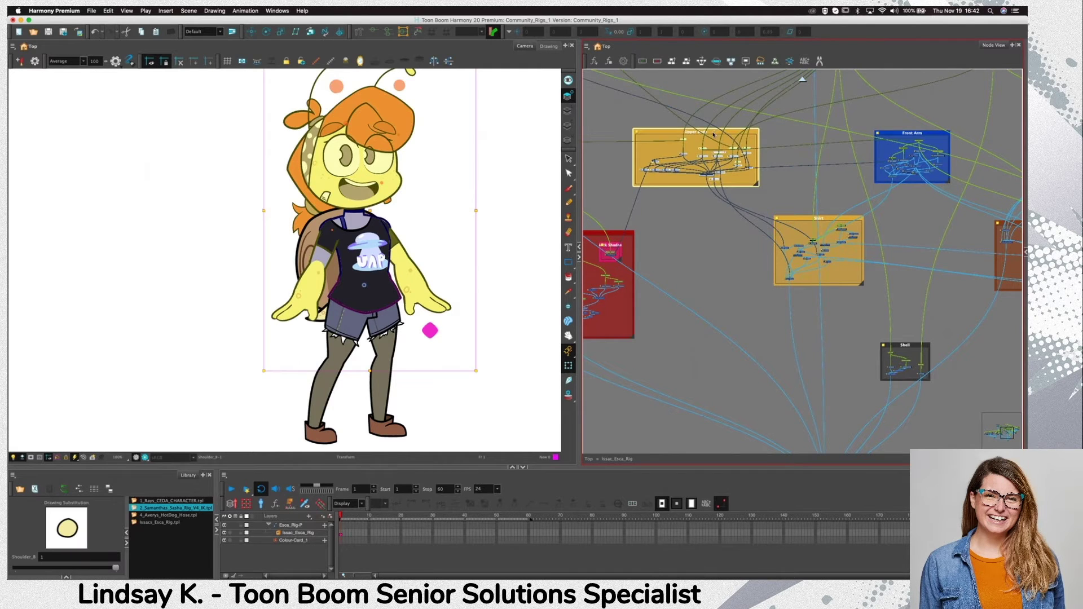
scroll(455, 356, "down", 3)
left_click_drag(481, 211, 467, 157)
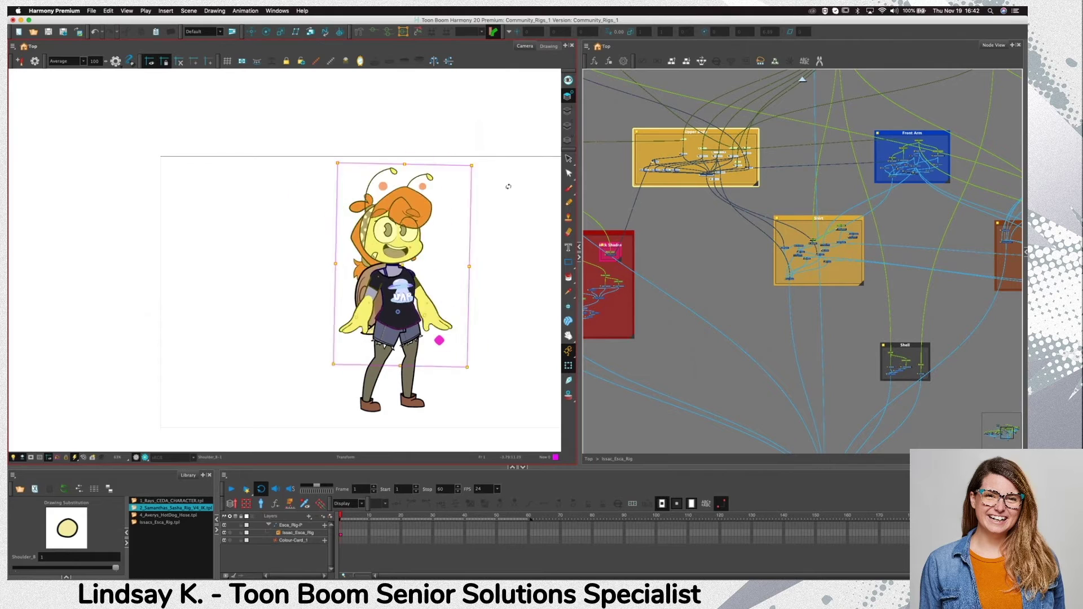
key("ctrl+z")
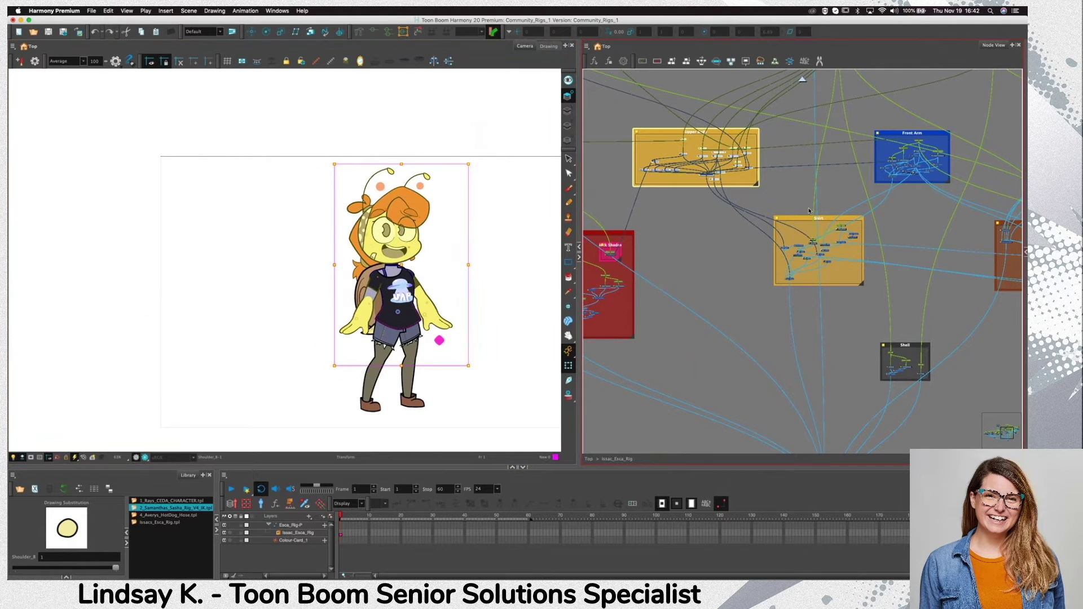
left_click(832, 219)
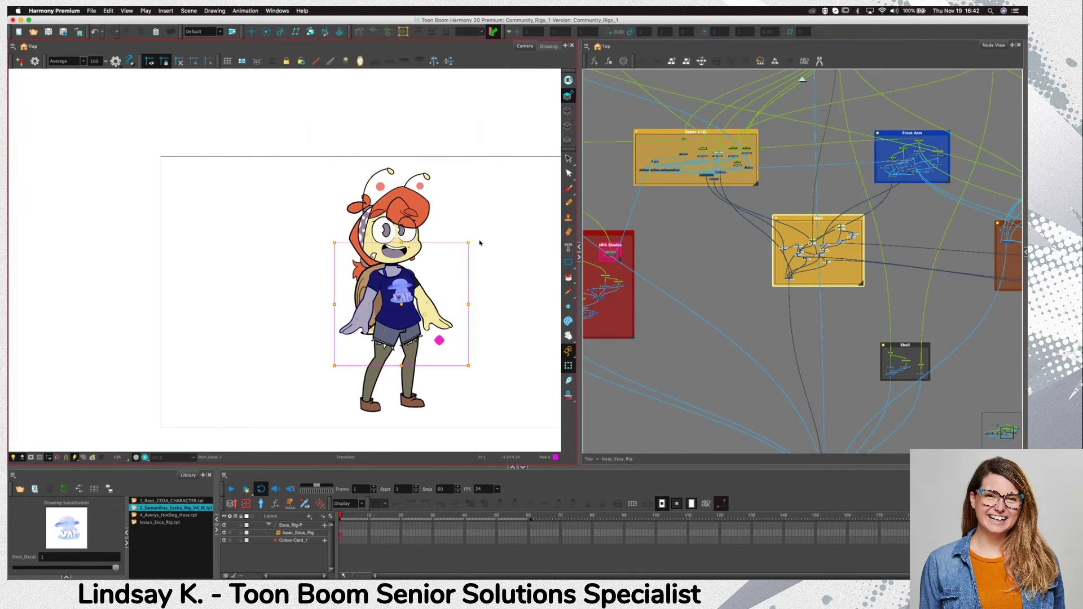
left_click_drag(479, 241, 469, 230)
key("ctrl+z")
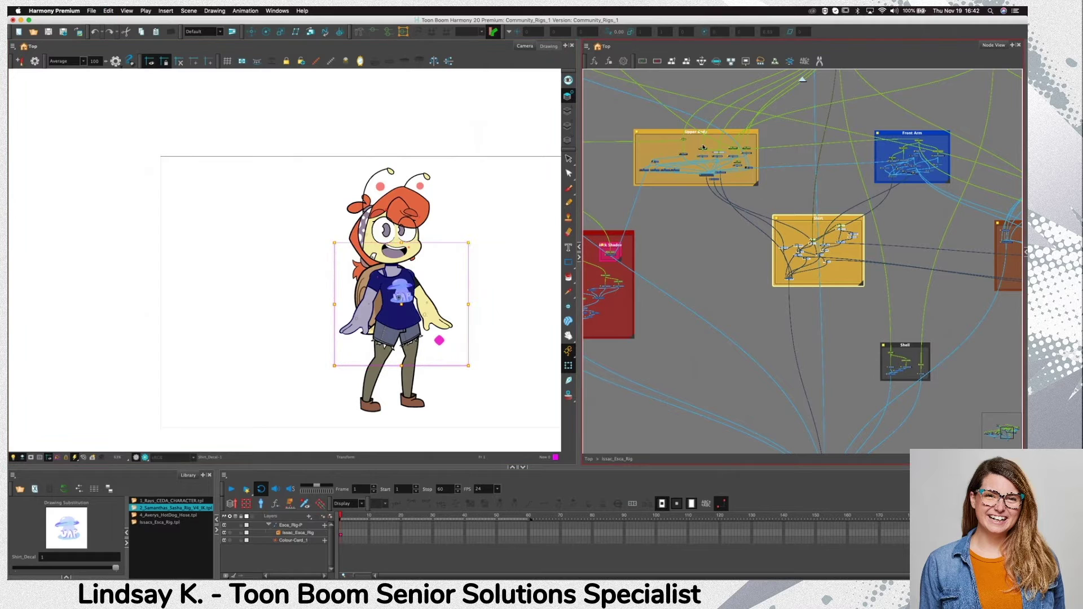
Move the Upper Body and yellow shirt backdrops lower beside the Shell backdrop, and select Shell to check its parts
left_click(712, 134)
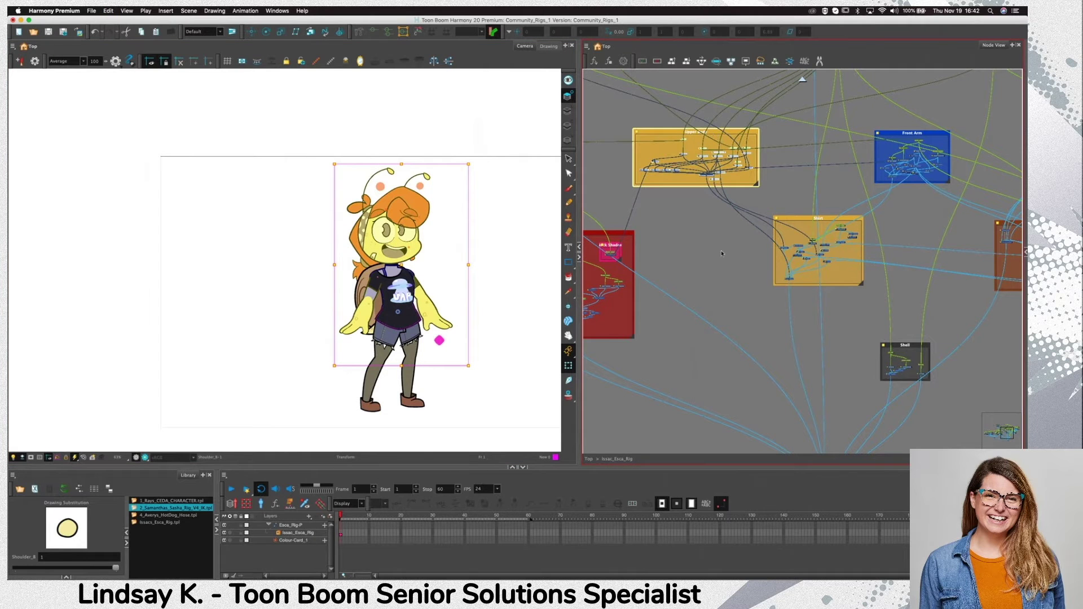
left_click_drag(715, 193, 724, 290)
left_click_drag(826, 221, 824, 309)
left_click_drag(767, 377, 572, 356)
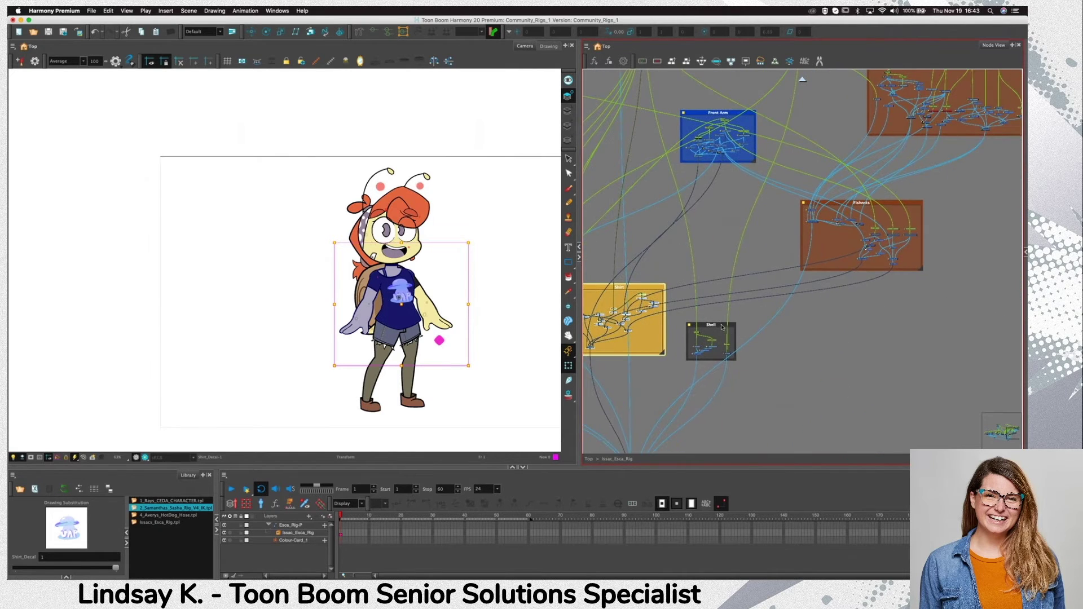
left_click(721, 327)
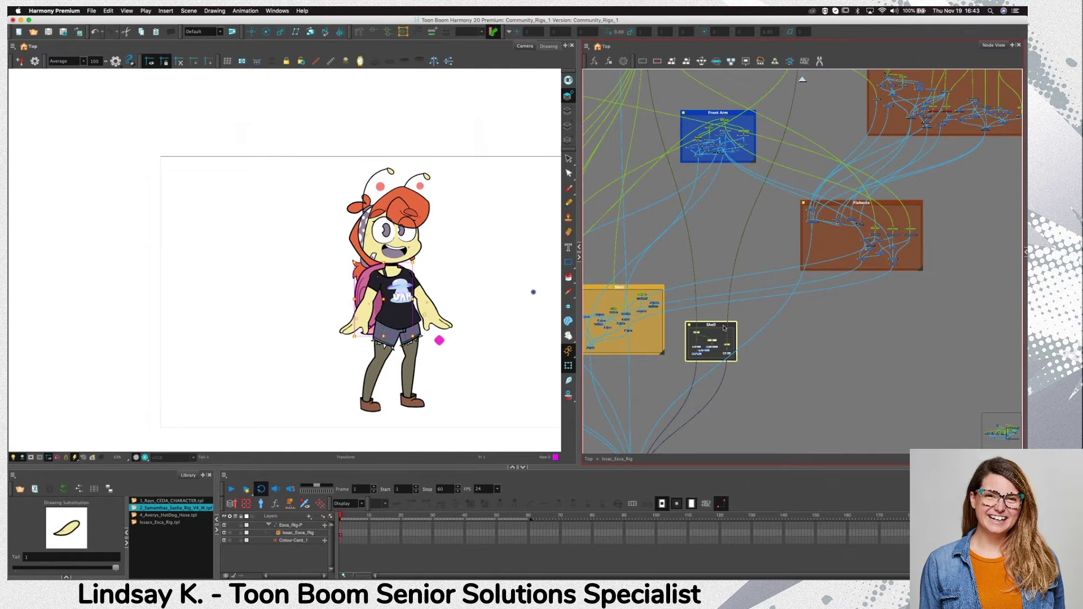
left_click(793, 379)
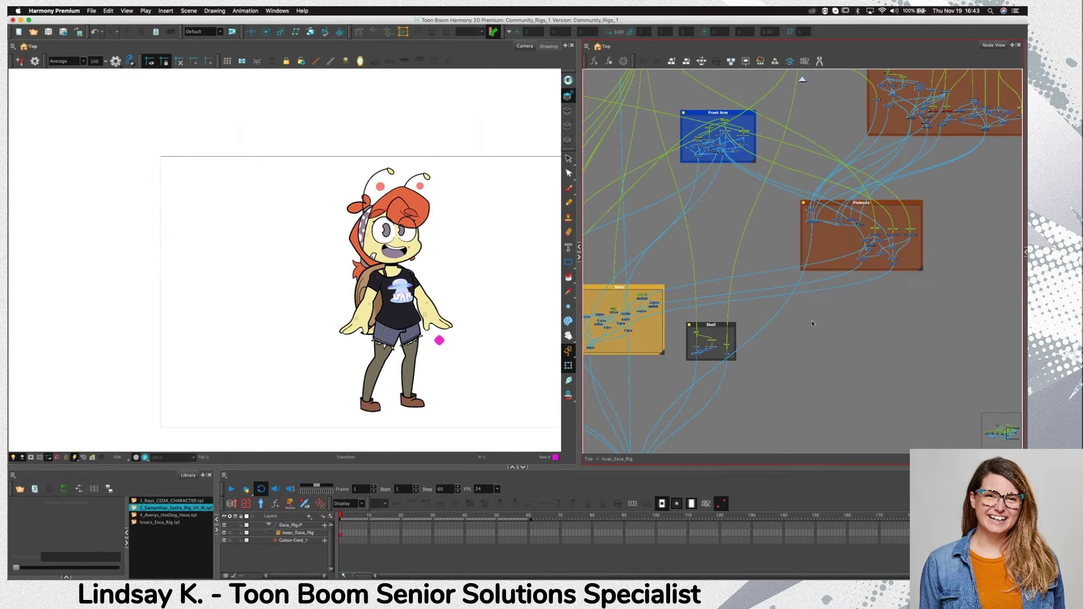
Move the Legs Comp backdrop and the brown backdrop beneath it lower and outward, past the Shell backdrop
scroll(812, 323, "up", 3)
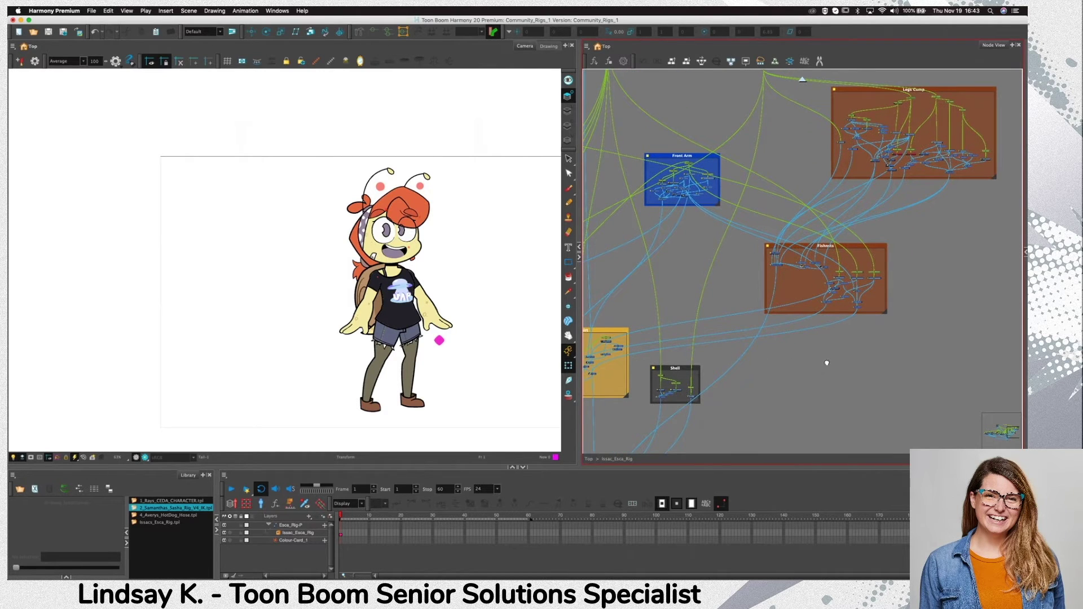
scroll(826, 363, "right", 2)
left_click(869, 249)
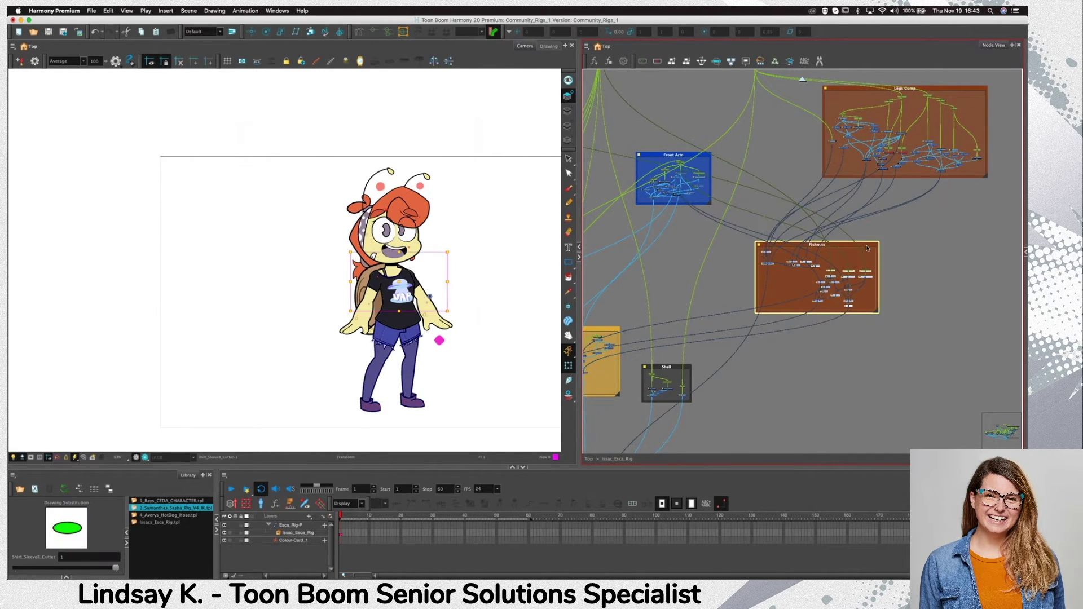
left_click_drag(869, 248, 899, 341)
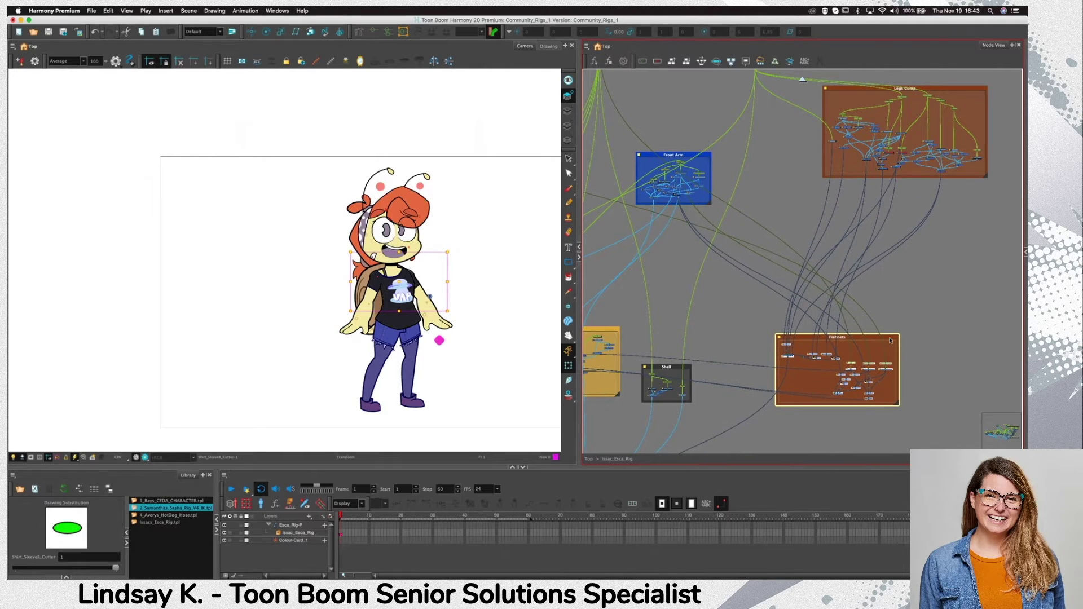
key("a")
left_click(888, 338)
left_click_drag(891, 338, 952, 329)
scroll(877, 333, "down", 1)
scroll(839, 341, "down", 2)
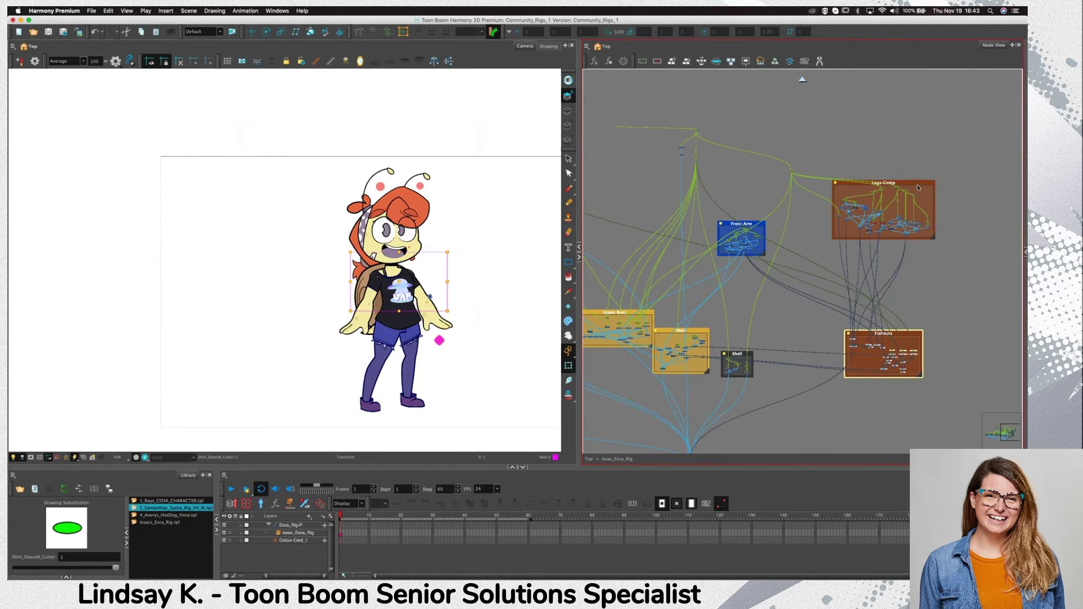
left_click_drag(917, 187, 1027, 325)
left_click_drag(919, 345, 908, 408)
Move the Front Arm backdrop beneath the Upper Body backdrop, near the Back of the Head Hair backdrop
left_click(765, 236)
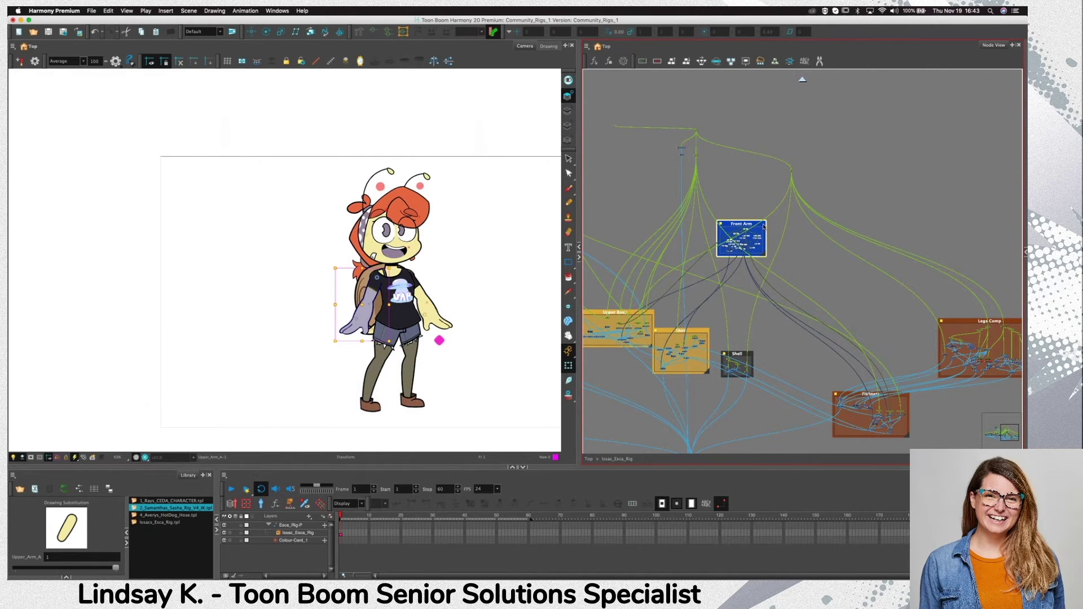
left_click_drag(764, 226, 711, 344)
left_click_drag(913, 392, 951, 404)
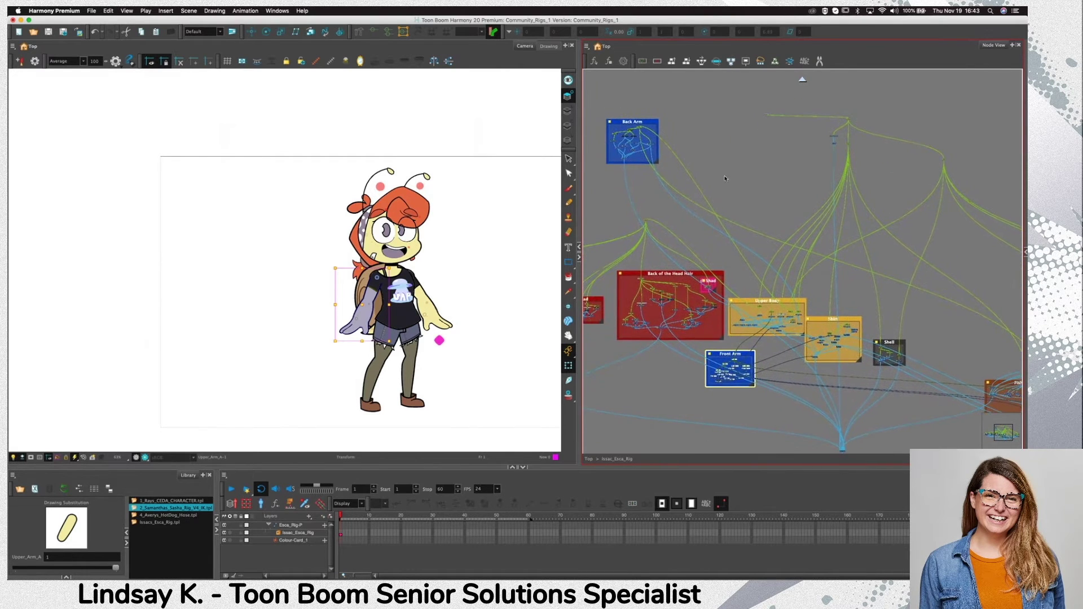
Move the Back Arm backdrop down next to the Shell backdrop
left_click(651, 123)
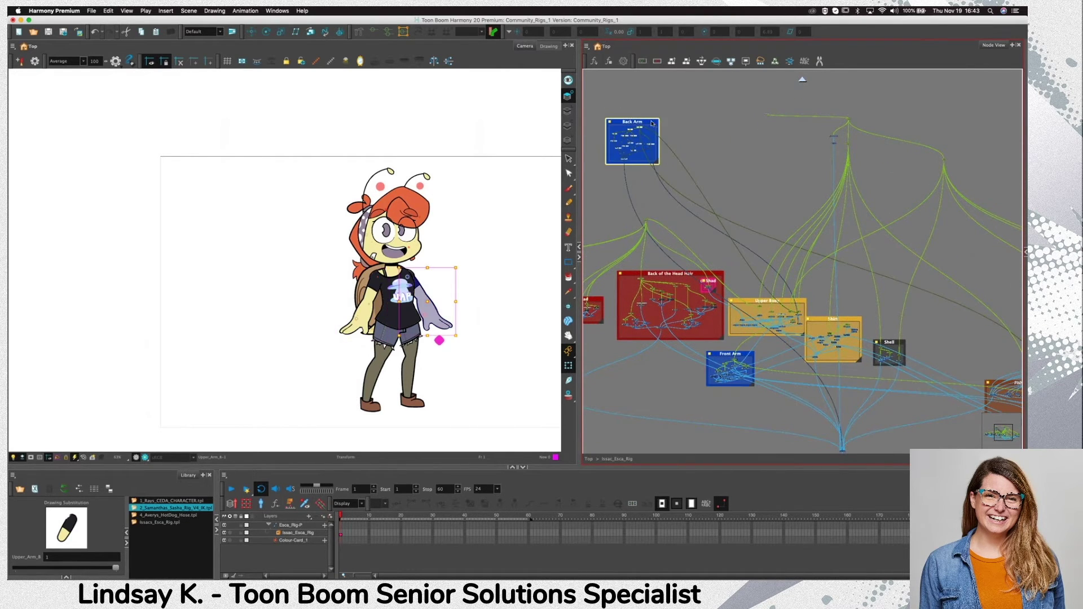
left_click_drag(663, 124, 968, 325)
left_click(991, 316)
Nudge the small brown backdrop up between the Back Arm and Legs Comp backdrops, and review the rearranged layout
scroll(945, 354, "right", 10)
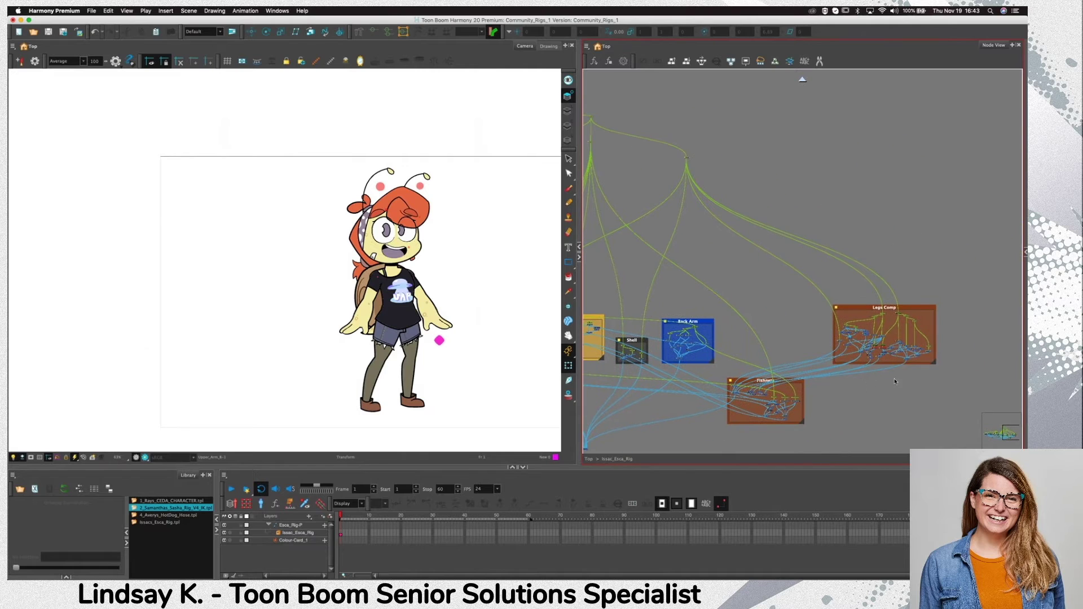
left_click_drag(801, 385, 814, 366)
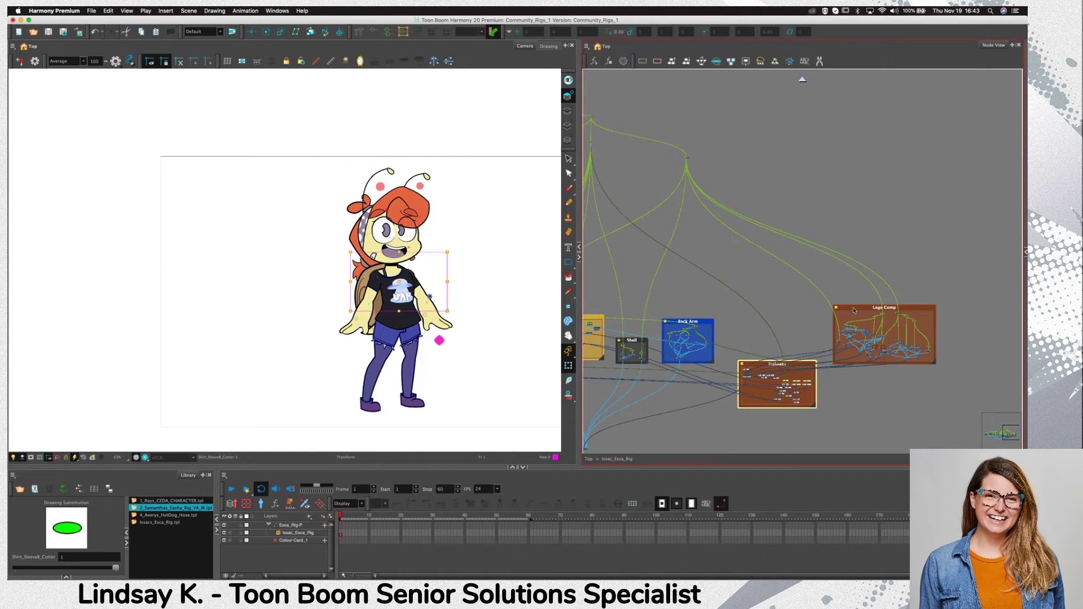
scroll(785, 347, "left", 3)
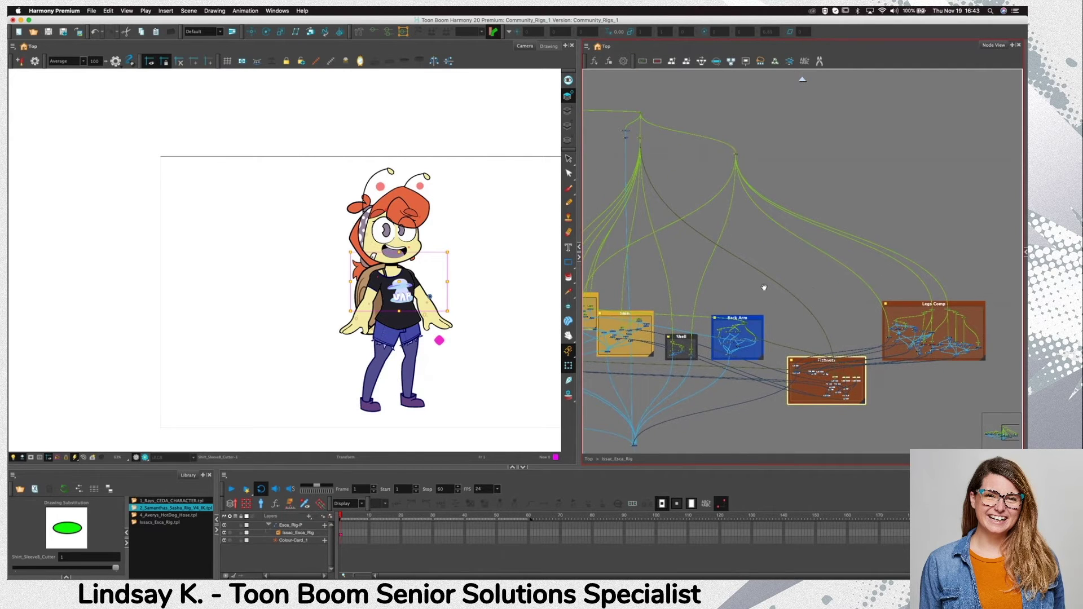
left_click_drag(764, 287, 913, 286)
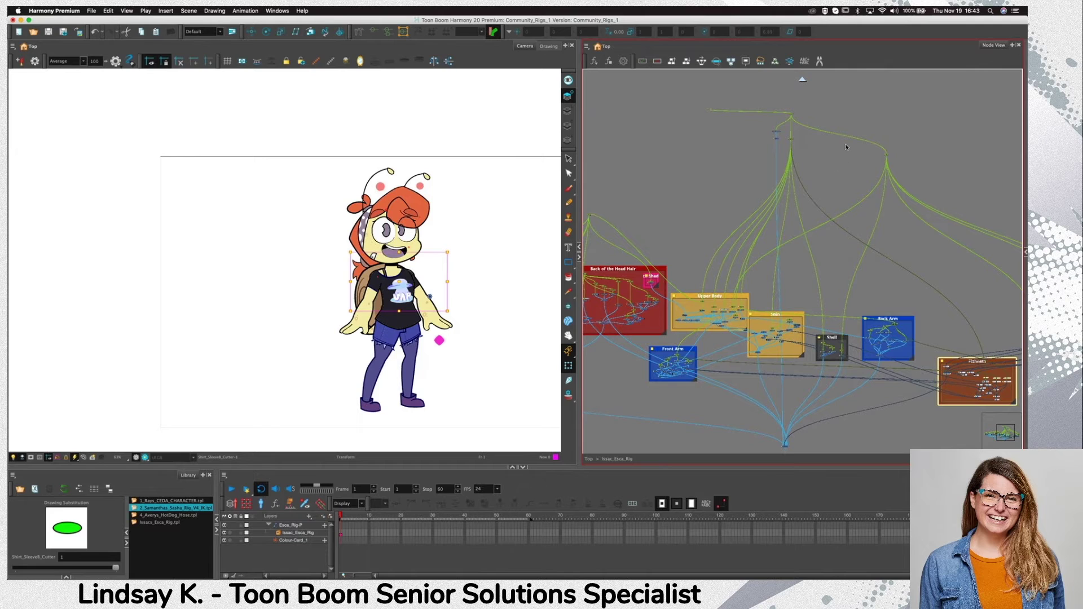
left_click_drag(683, 238, 791, 209)
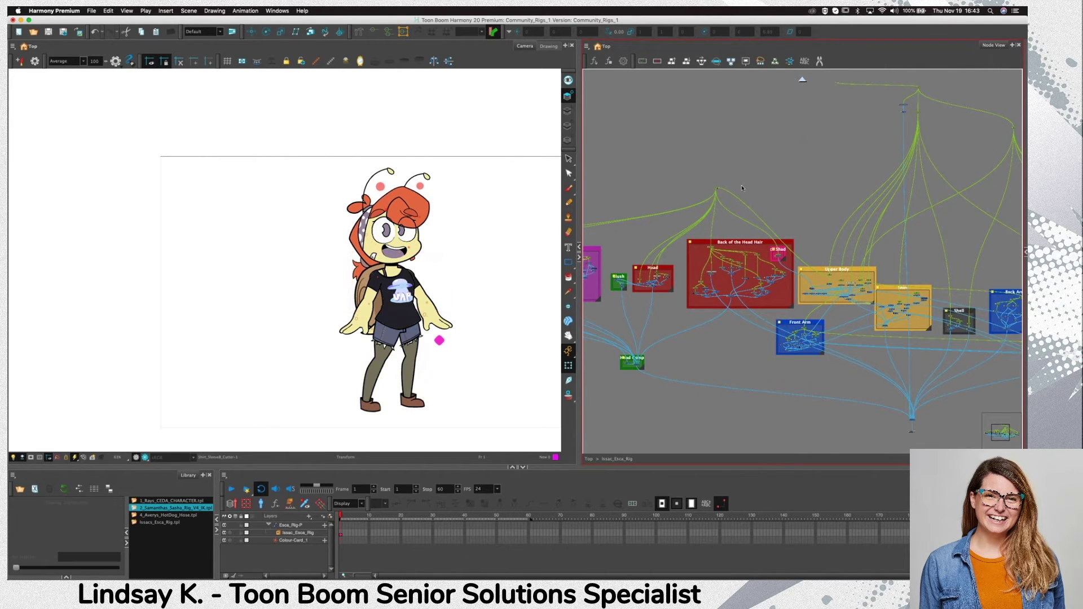
left_click(715, 188)
left_click_drag(729, 191, 677, 216)
Select the front arm's hand on the character and climb its parent hierarchy up to the upper body peg
left_click(359, 327)
left_click(357, 318)
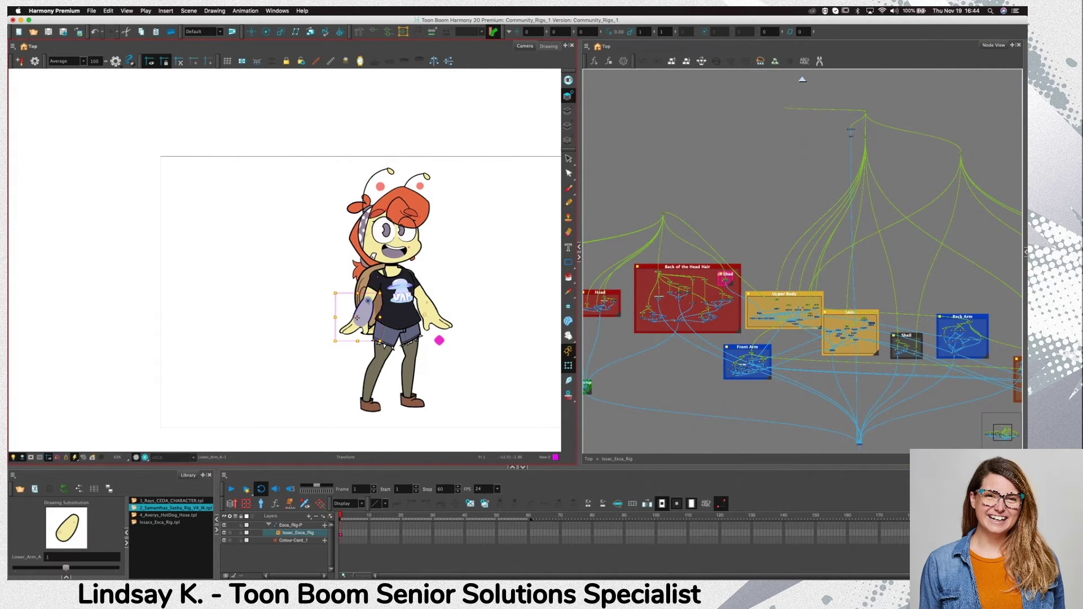
left_click(346, 319)
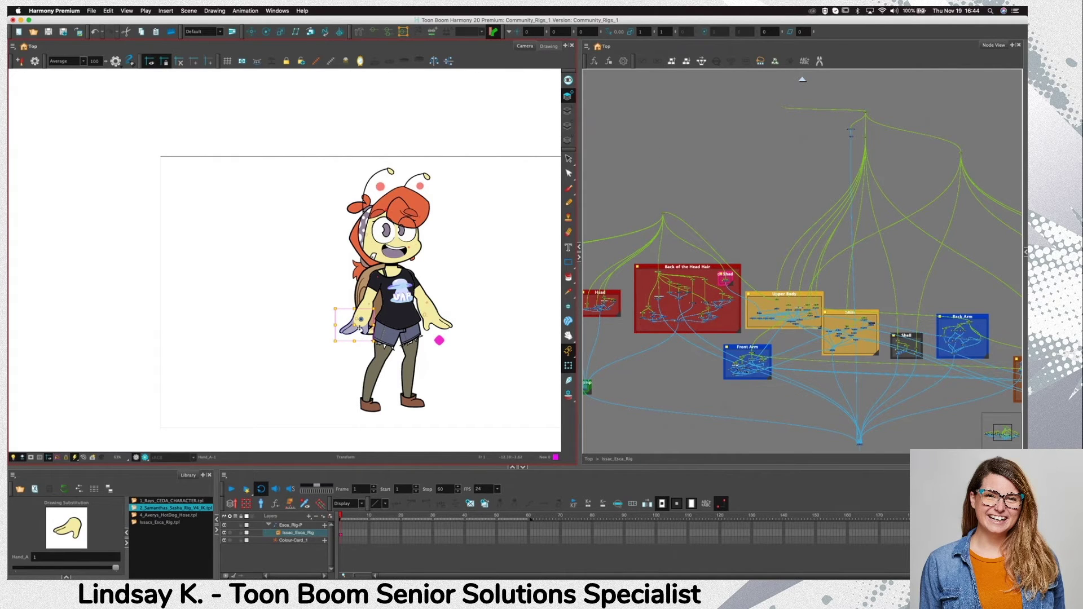
key("b")
key("b")
key("b")
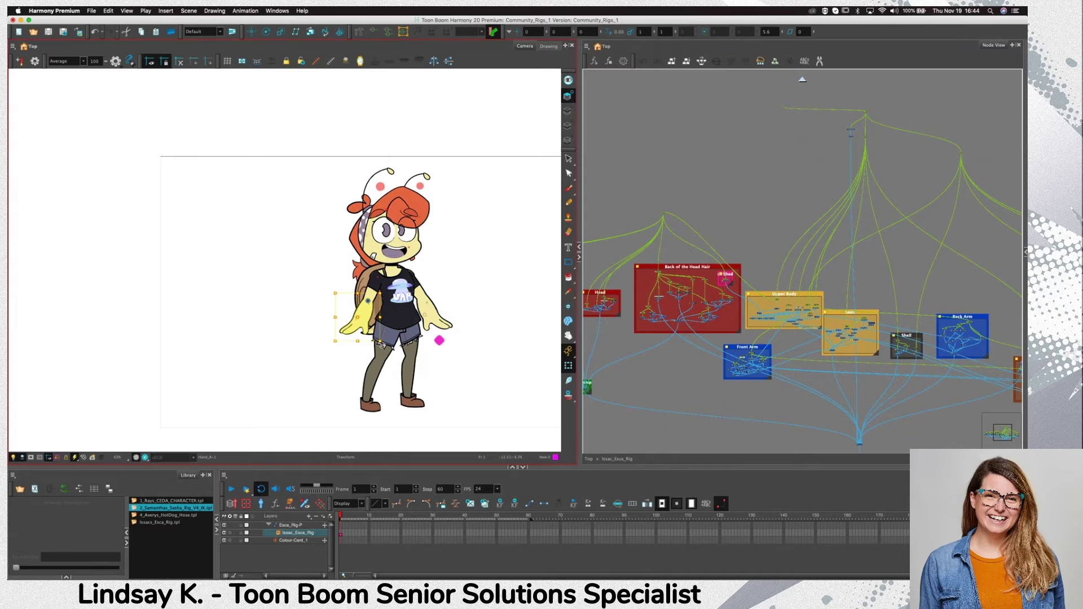
key("b")
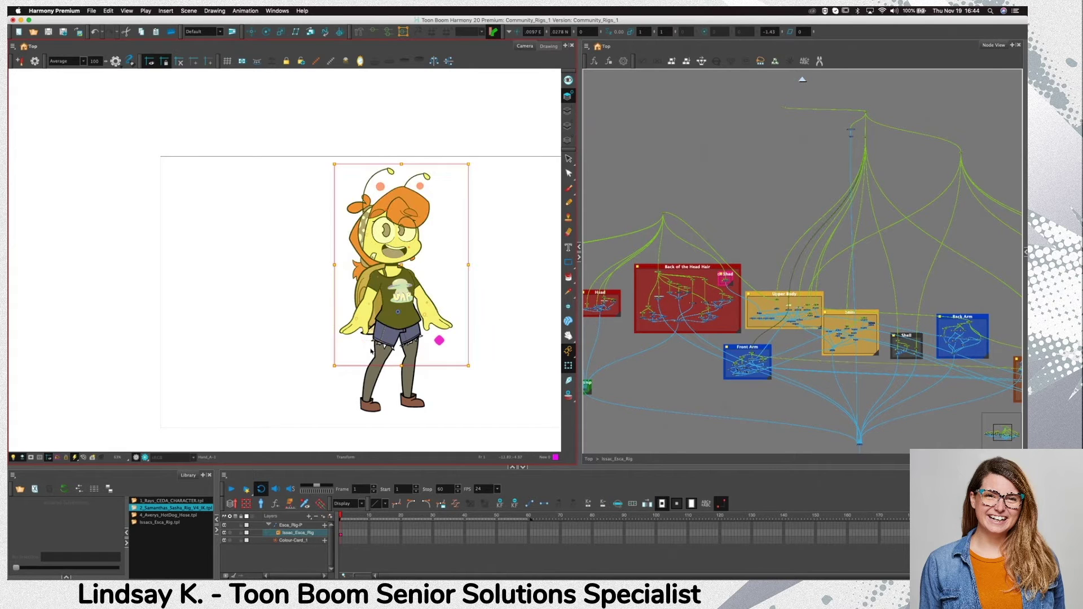
Step back down the hierarchy to the front forearm's peg and rotate the forearm across the chest
key("shift+b")
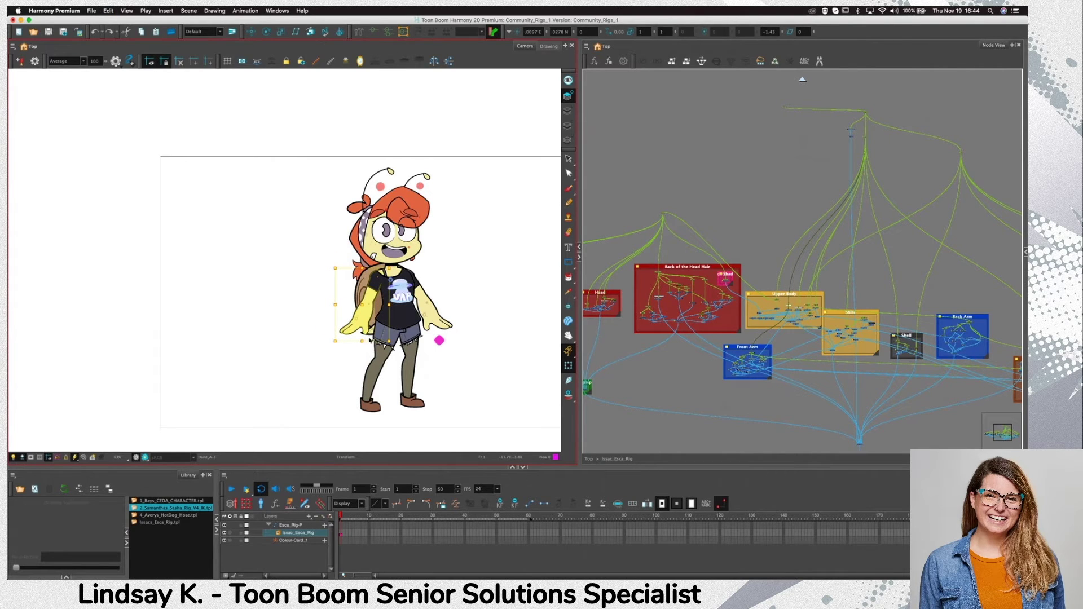
key("shift+b")
key("shift+b")
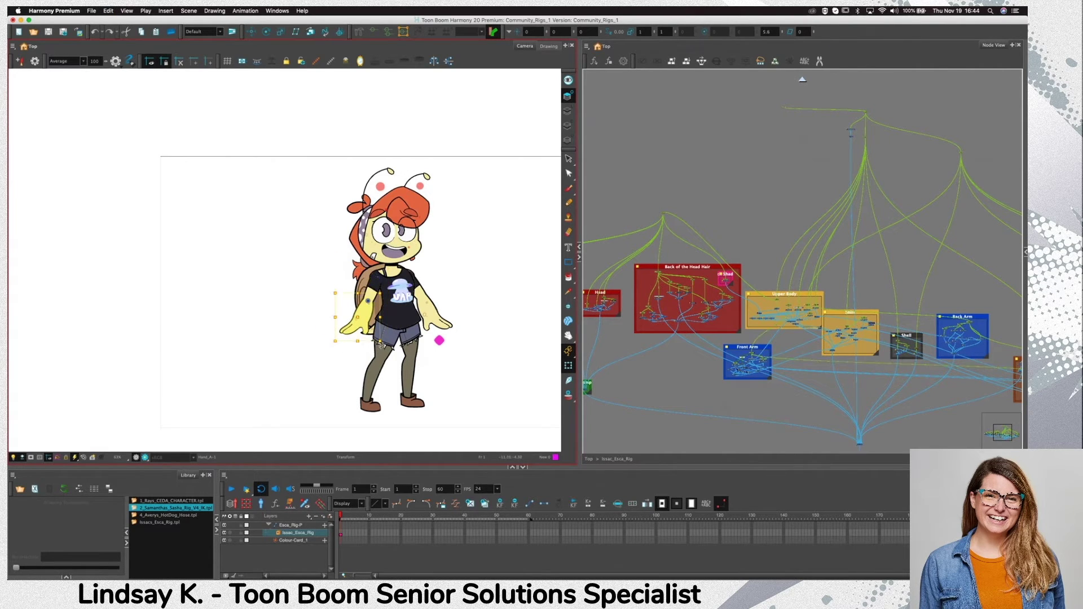
left_click_drag(379, 343, 403, 279)
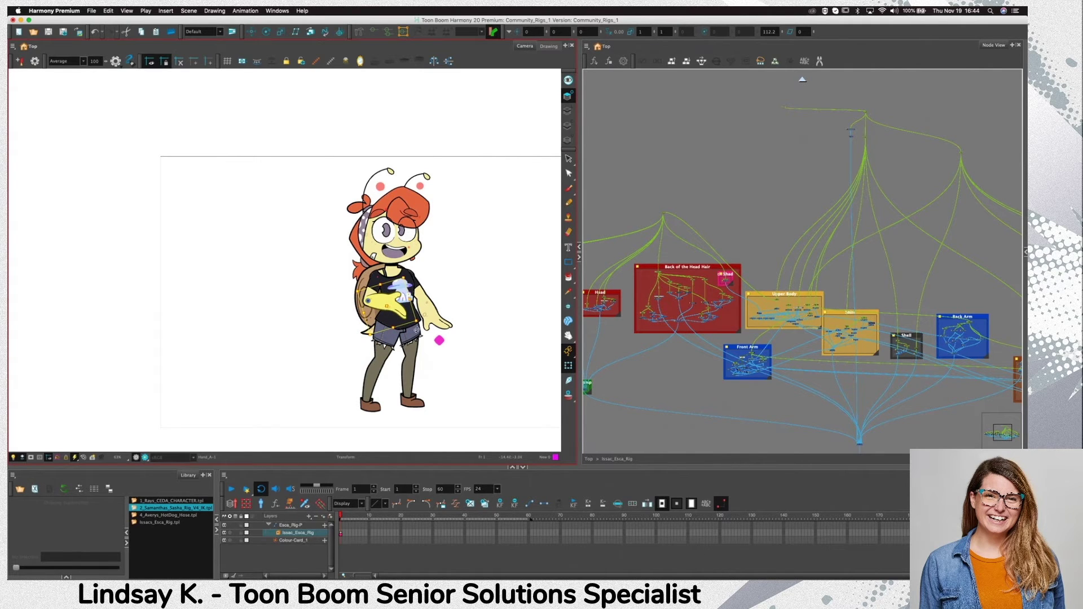
Test nudging the rotated forearm and its hand backward and forward in depth, and undo the hand's nudge
key("alt+Down")
key("alt+Up")
left_click(417, 332)
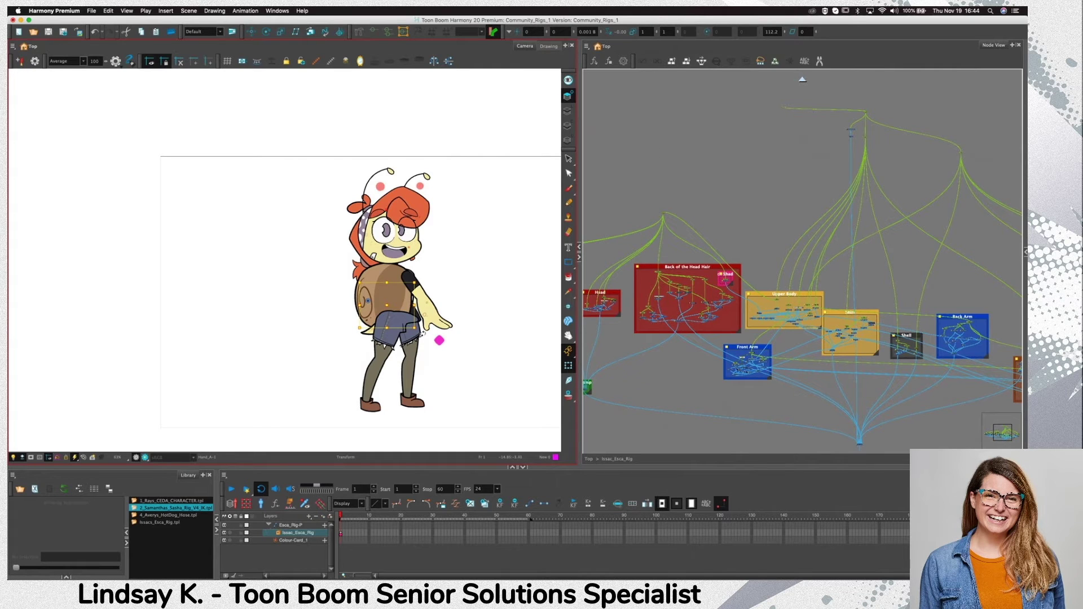
left_click(421, 333)
left_click(395, 307)
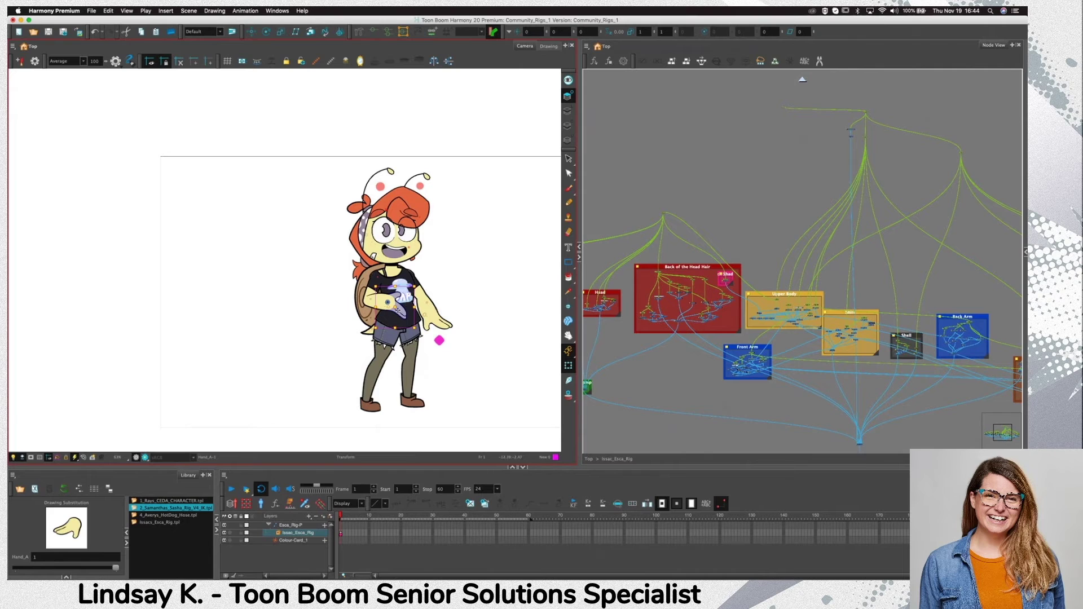
key("alt+Down")
key("super+z")
key("space")
left_click_drag(481, 309, 445, 305)
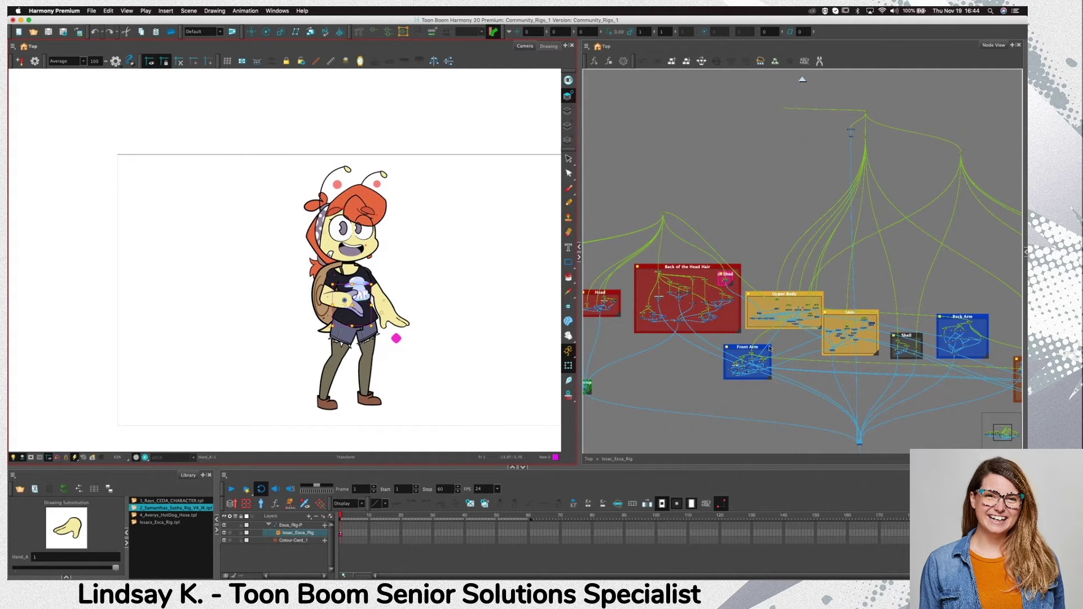
Enlarge the Front Arm backdrop and move its composite node down below the arm's other nodes
left_click_drag(883, 394, 866, 371)
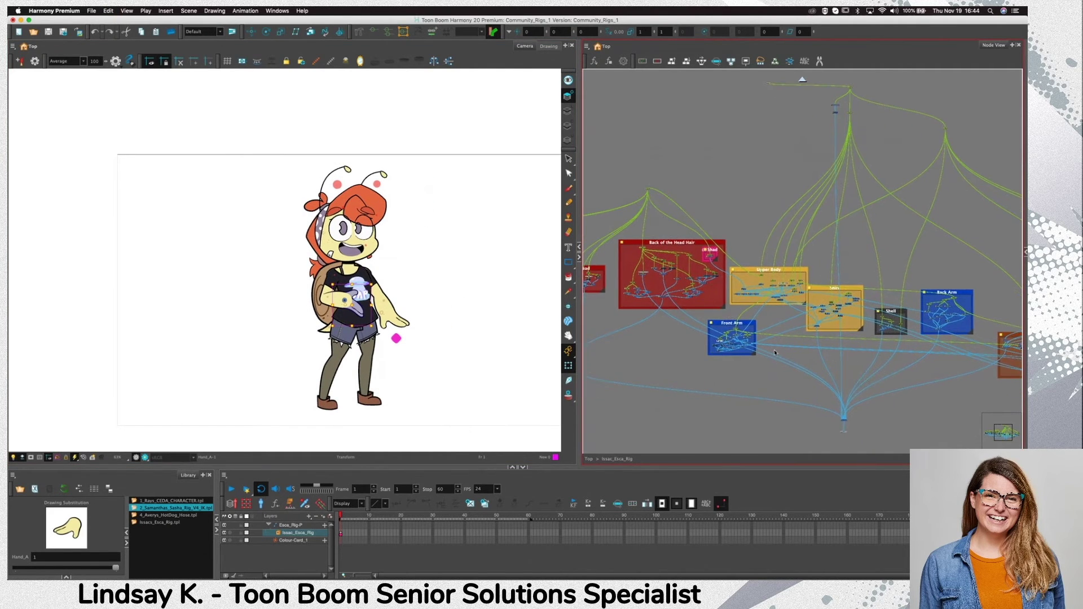
left_click(739, 332)
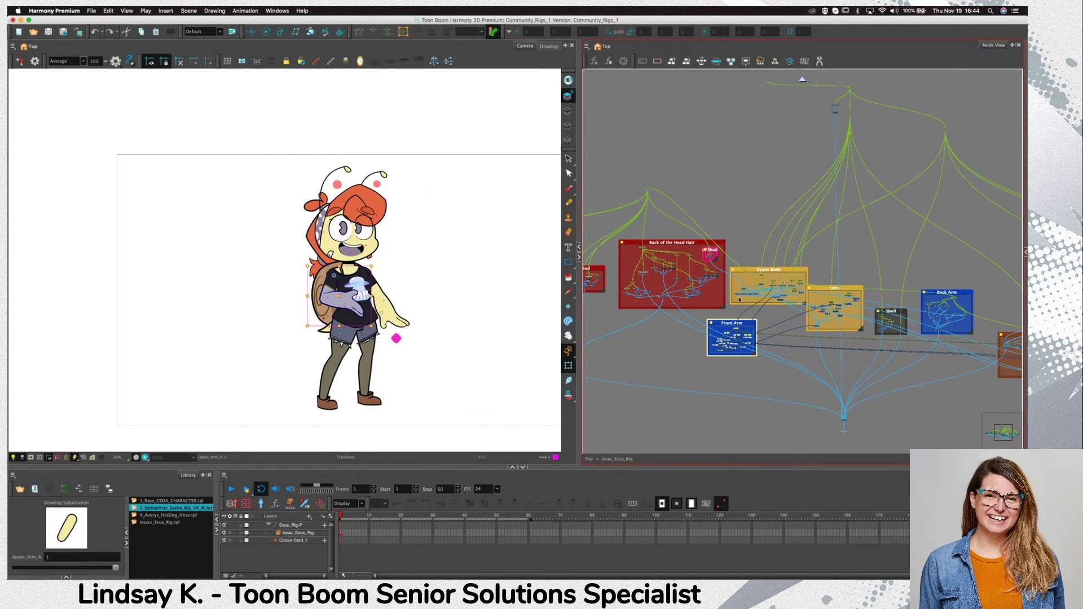
scroll(752, 346, "up", 5)
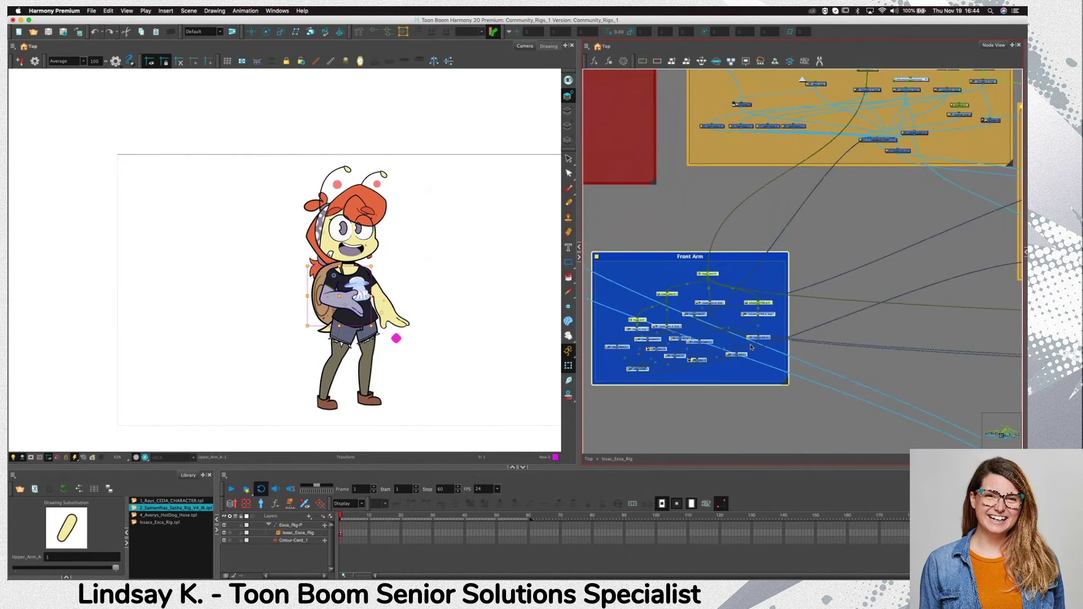
scroll(751, 347, "up", 2)
left_click_drag(793, 406, 920, 414)
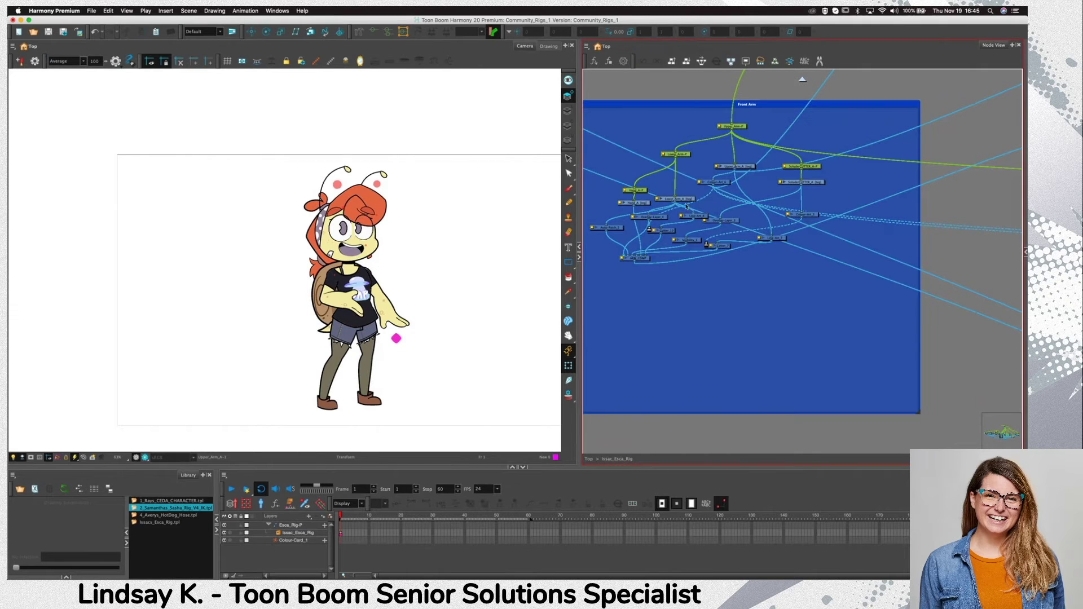
left_click_drag(636, 257, 688, 284)
left_click_drag(735, 347, 731, 357)
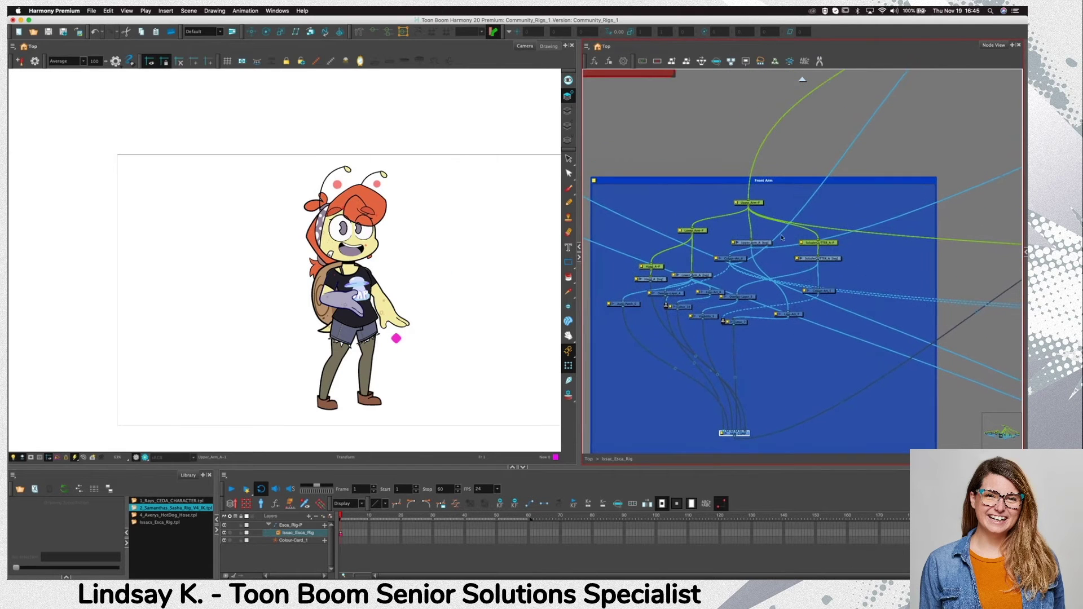
Nudge the front upper arm's peg up, and check what the shoulder cutter and forearm pegs control on the character
left_click(759, 203)
left_click_drag(759, 205, 758, 200)
left_click(833, 244)
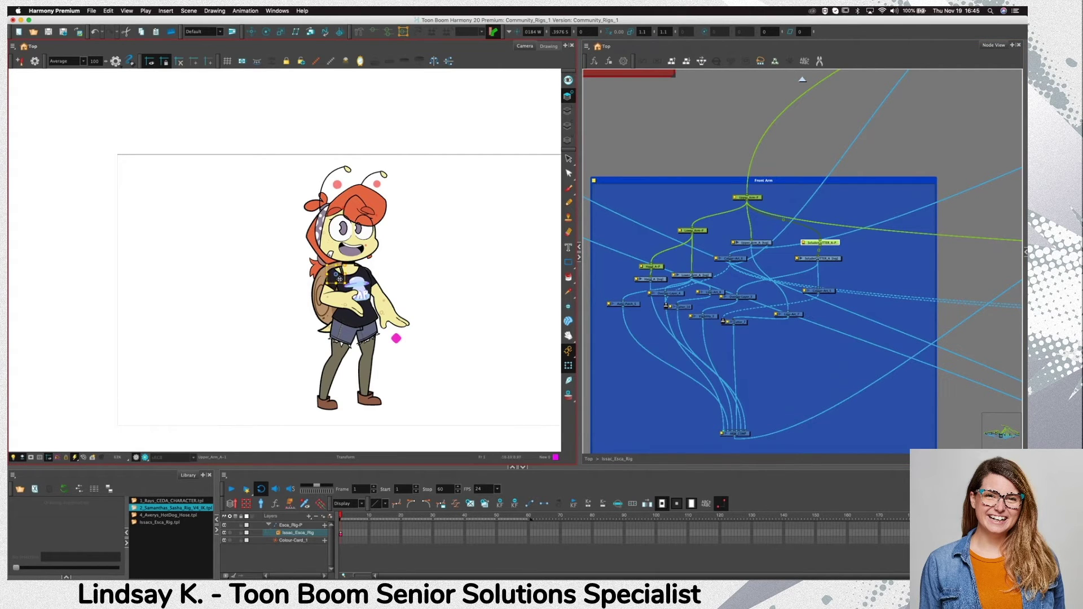
key("super+z")
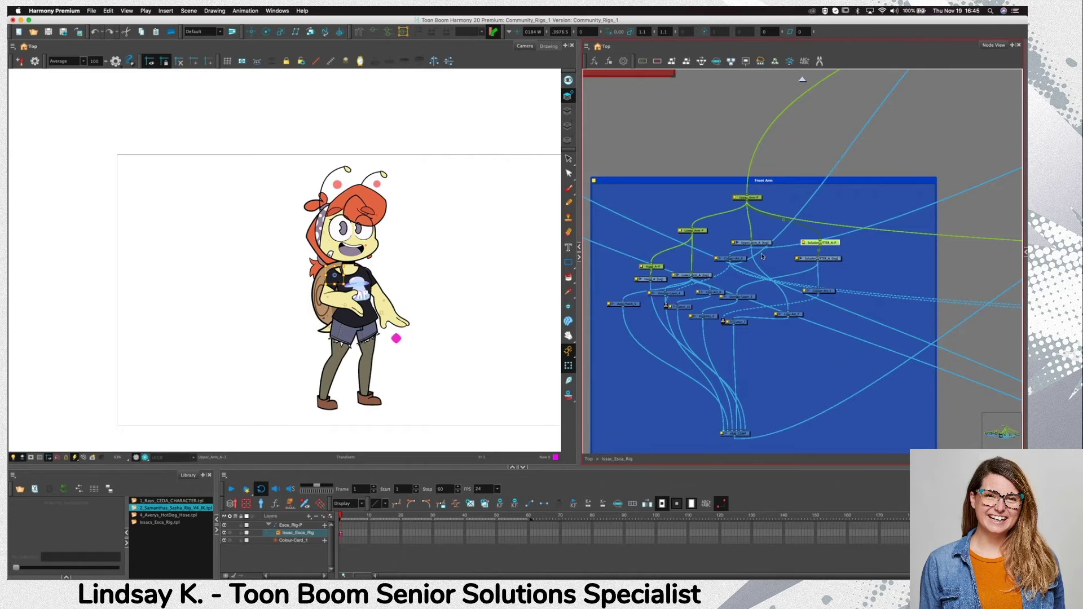
left_click(692, 230)
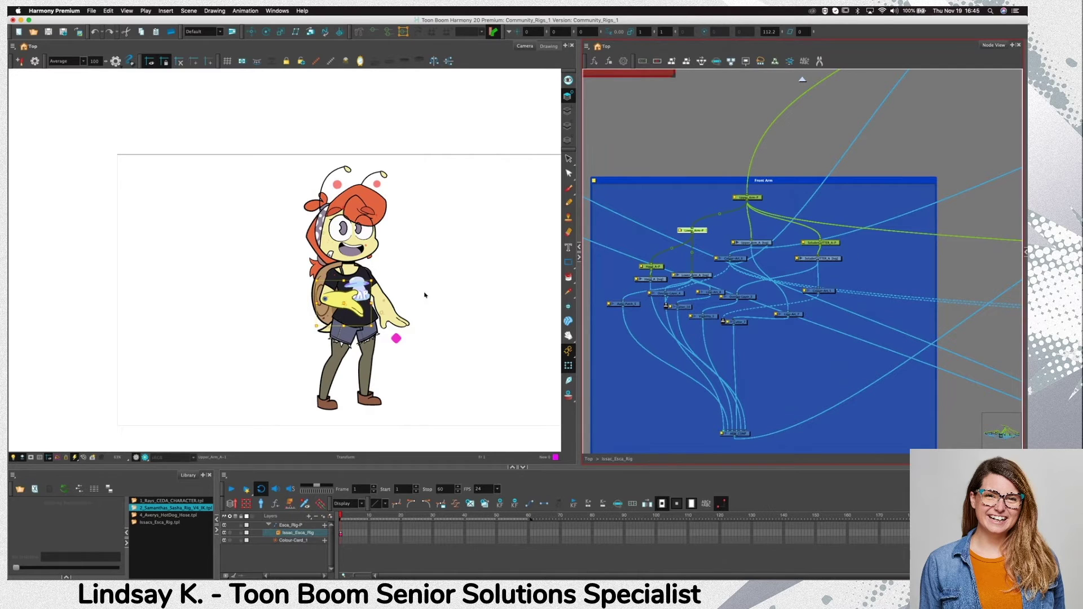
Shift the front hand's peg and drawing outward, and move the forearm's peg and drawing in the same direction
left_click(657, 266)
left_click(645, 279, "shift")
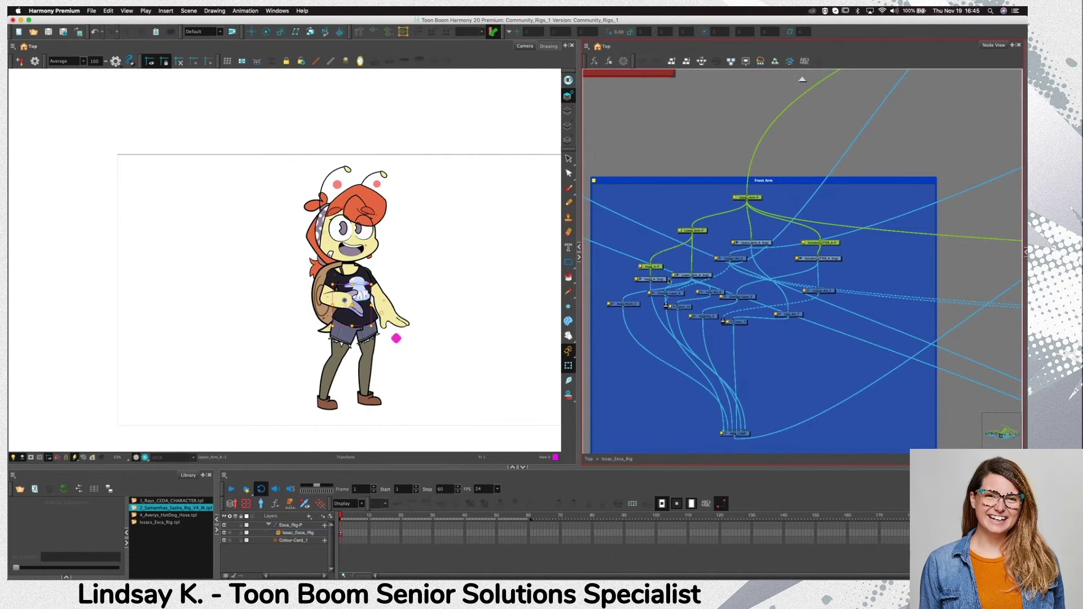
left_click_drag(658, 281, 618, 275)
left_click(691, 230)
left_click(702, 278, "shift")
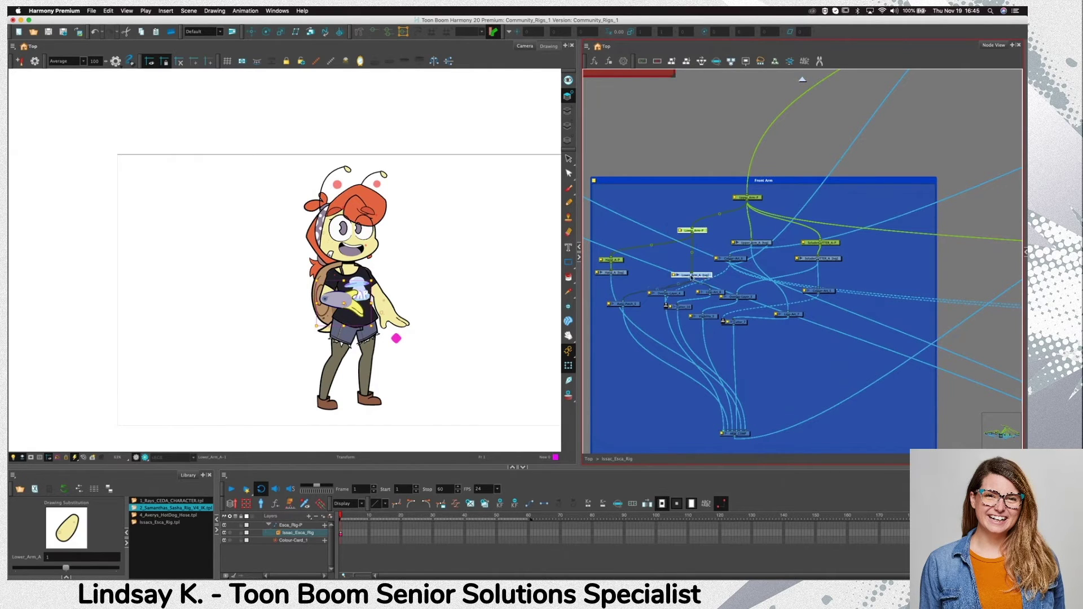
left_click_drag(703, 278, 670, 276)
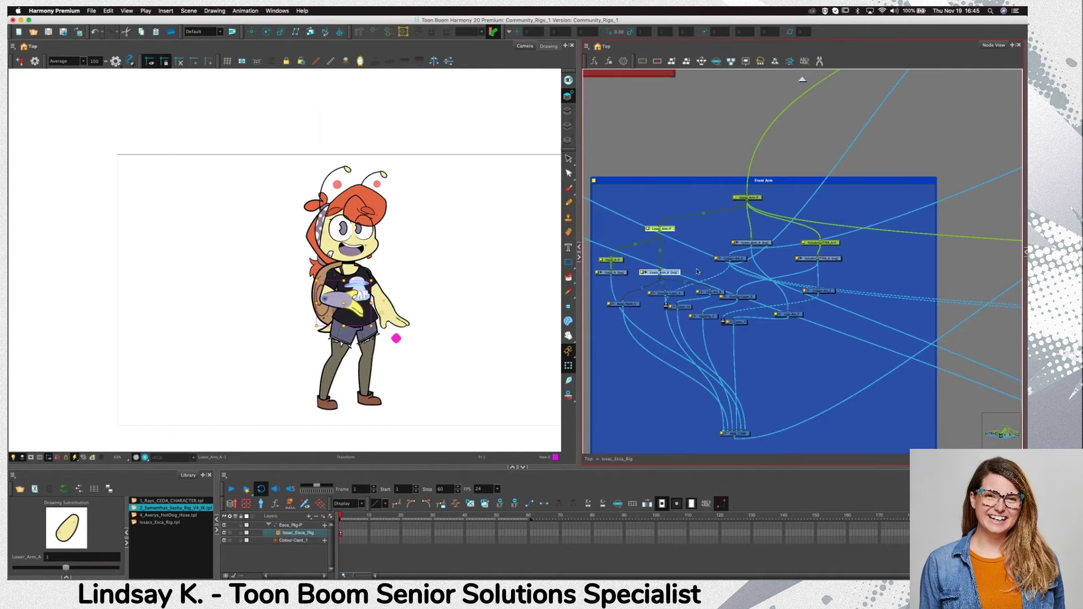
Spread the art-layer override and cutter nodes out beneath the forearm, upper arm and shoulder drawings they belong to
left_click(677, 294)
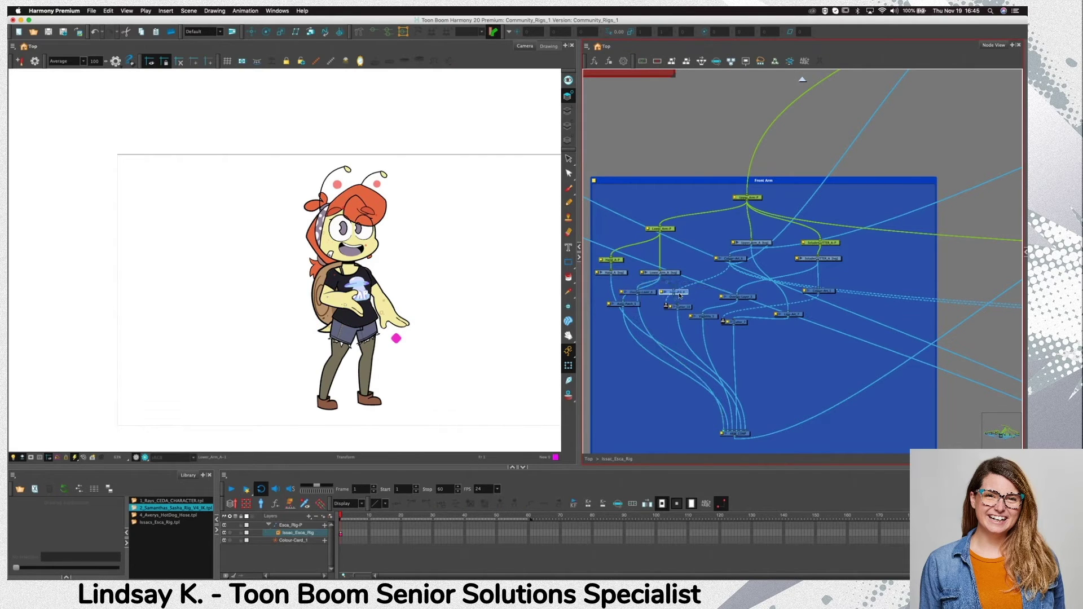
mouse_move(636, 305)
left_mouse_down()
mouse_move(707, 302)
mouse_move(672, 318)
mouse_move(682, 340)
left_mouse_up()
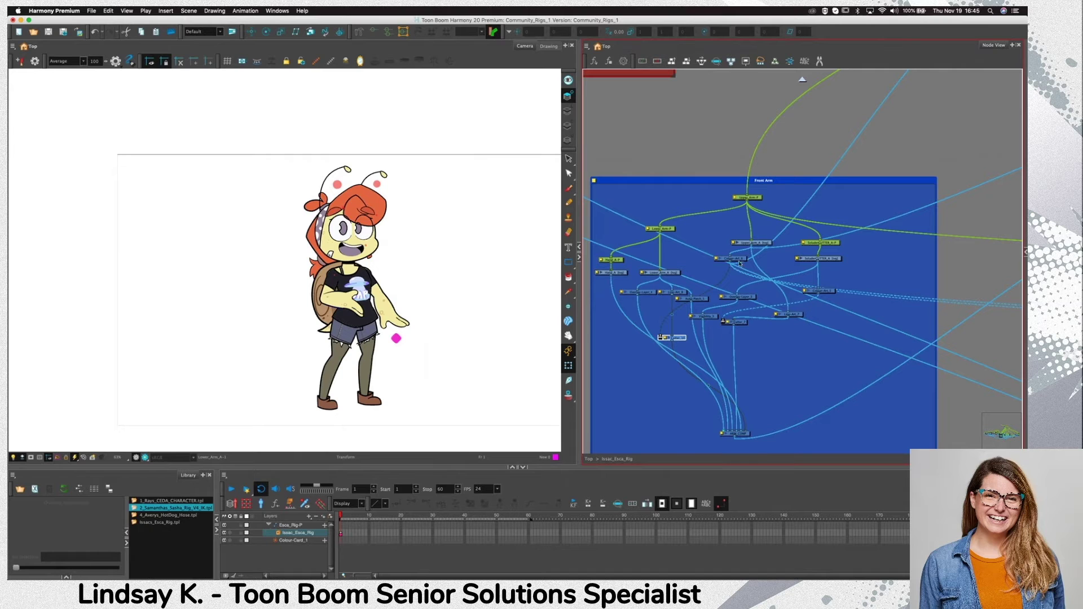
left_click_drag(795, 319, 861, 278)
left_click(776, 334)
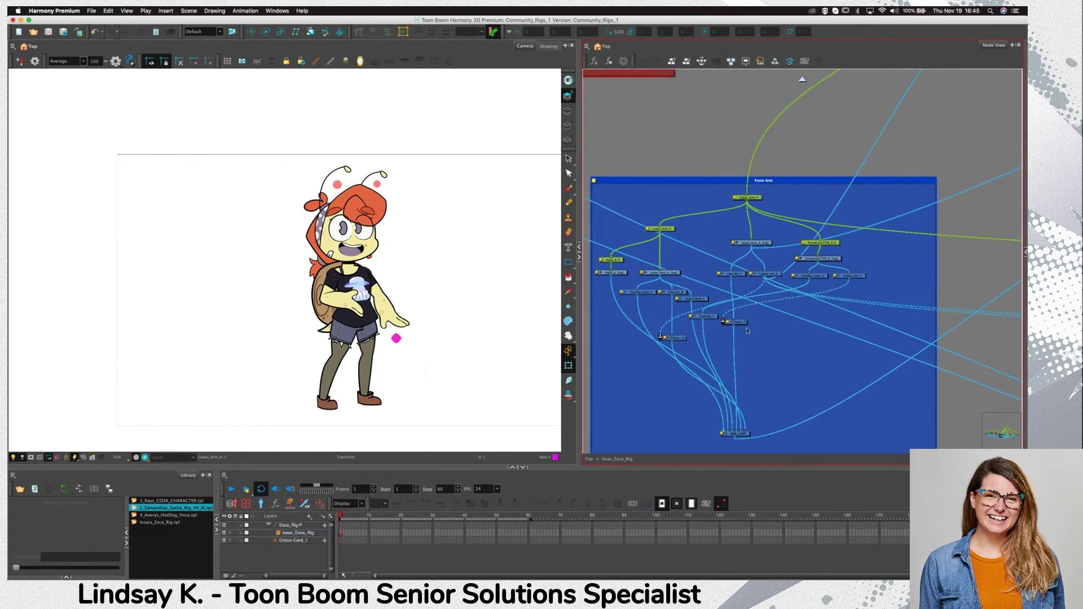
left_click_drag(712, 321, 810, 332)
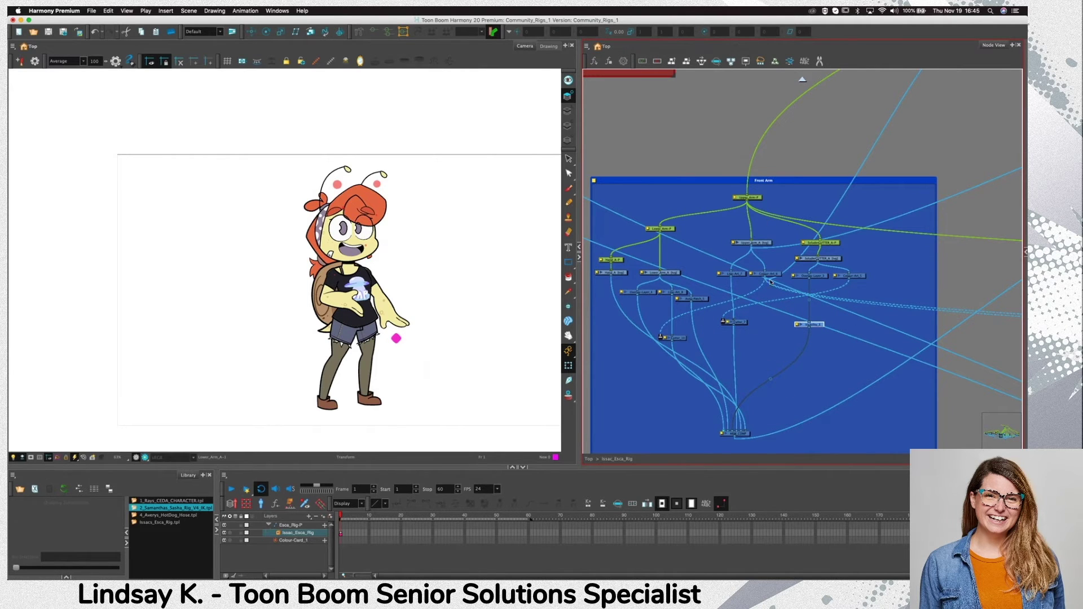
Move the shoulder cutter's whole branch away from the upper arm's nodes, and nudge the forearm's patch node closer to its branch
scroll(777, 302, "down", 5)
left_click_drag(822, 345, 778, 377)
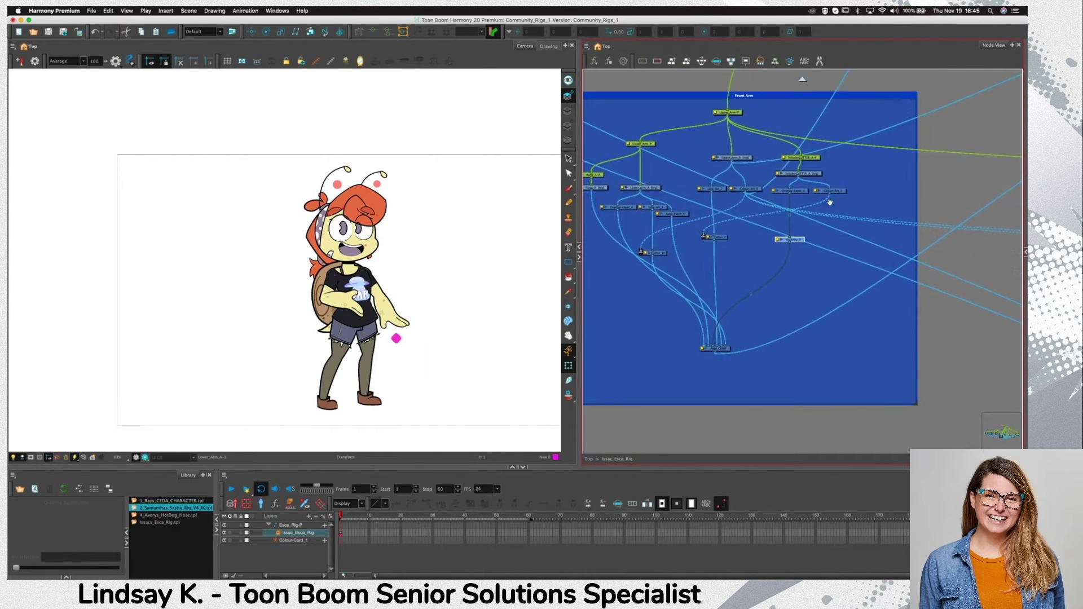
left_click(809, 158)
left_click_drag(809, 158, 838, 160)
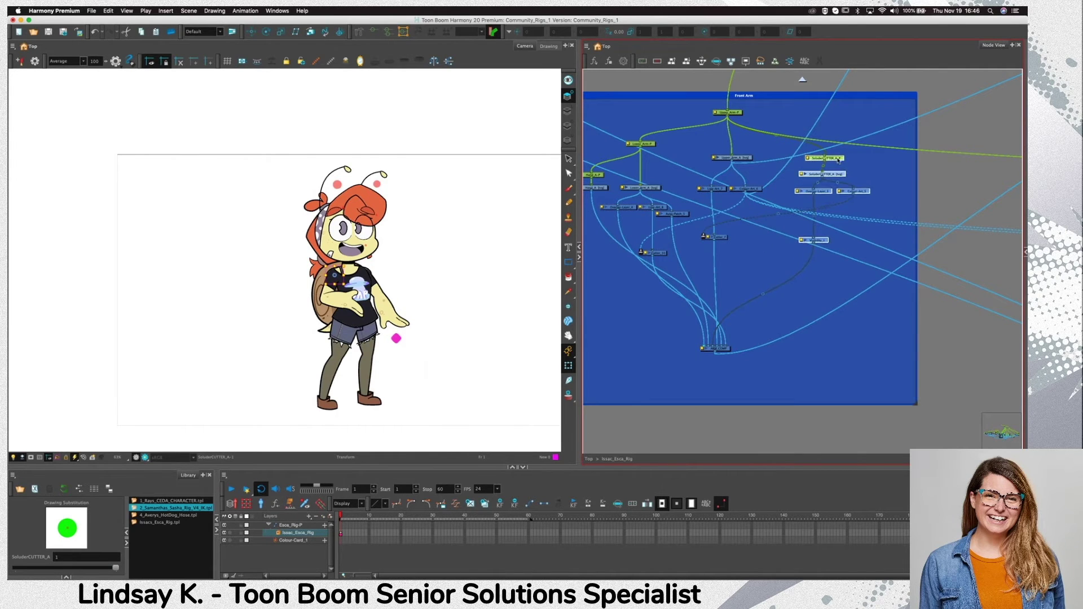
left_click(817, 312)
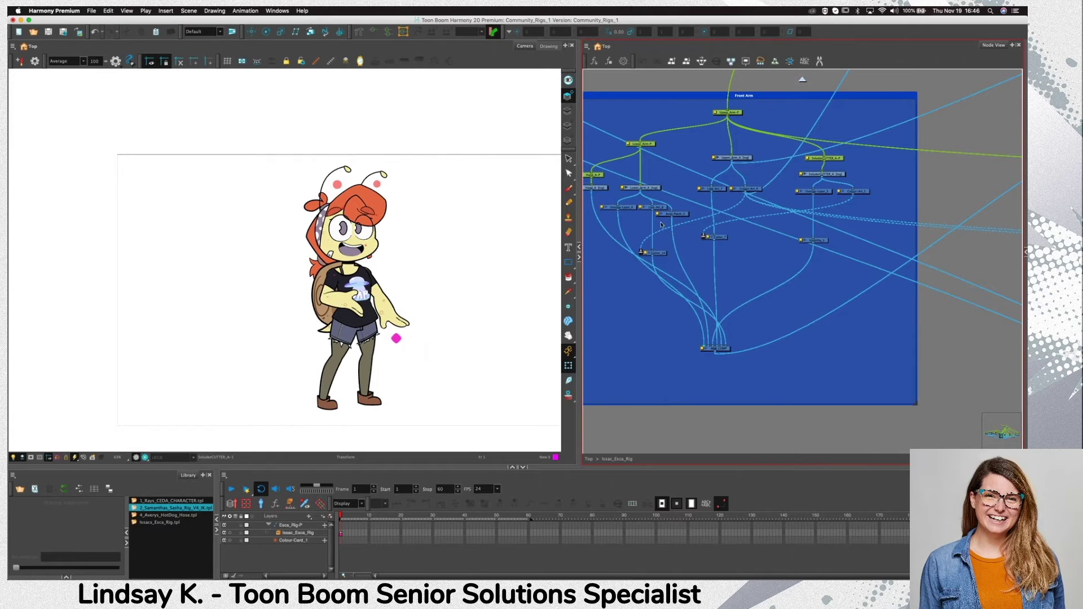
left_click_drag(683, 214, 678, 214)
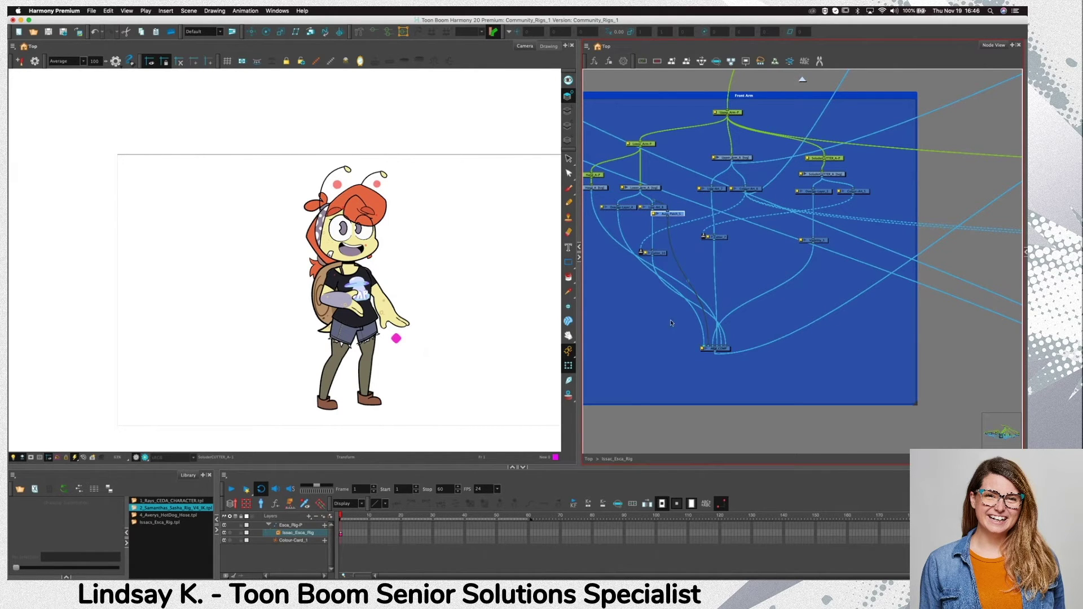
Move the shirt's composite node out below its backdrop, and nudge the shirt's backdrop slightly away from Upper Body
left_click_drag(827, 293, 875, 306)
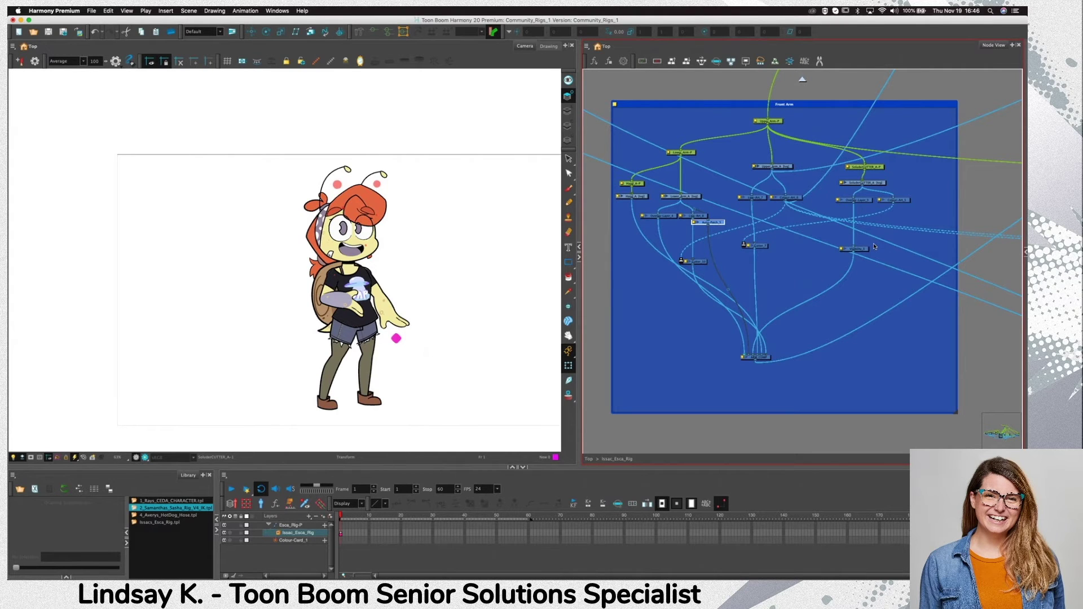
scroll(877, 262, "down", 3)
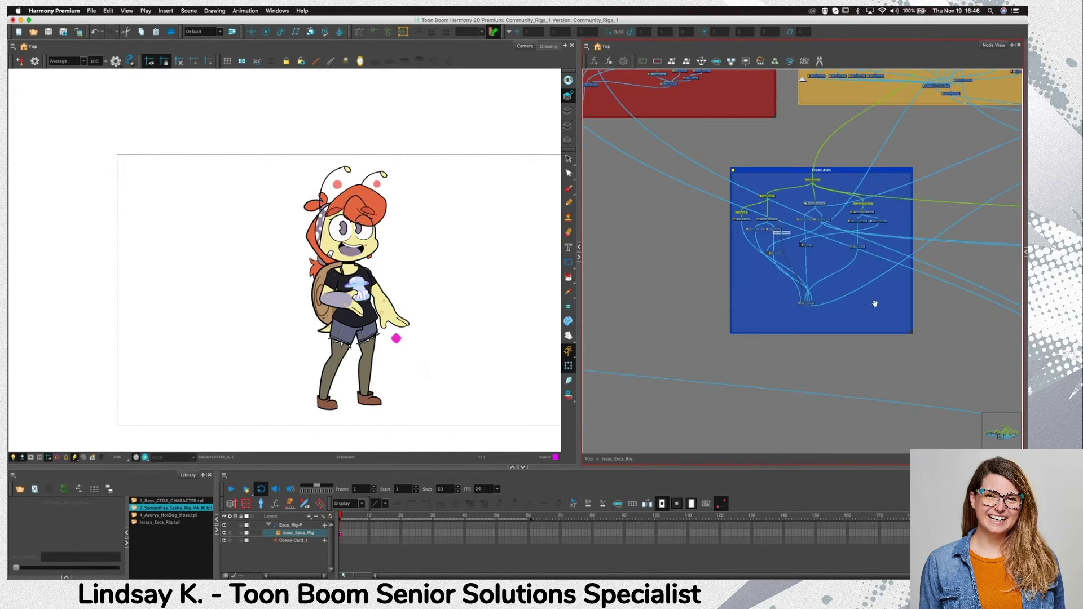
left_click_drag(875, 303, 850, 319)
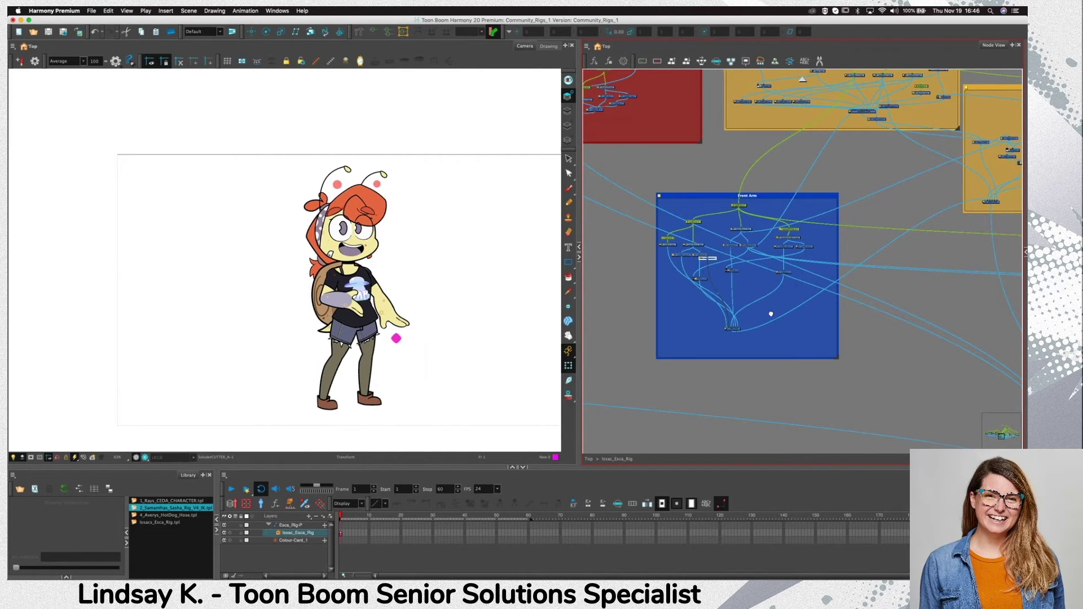
left_click_drag(771, 313, 549, 315)
scroll(773, 331, "down", 3)
left_click_drag(747, 323, 749, 306)
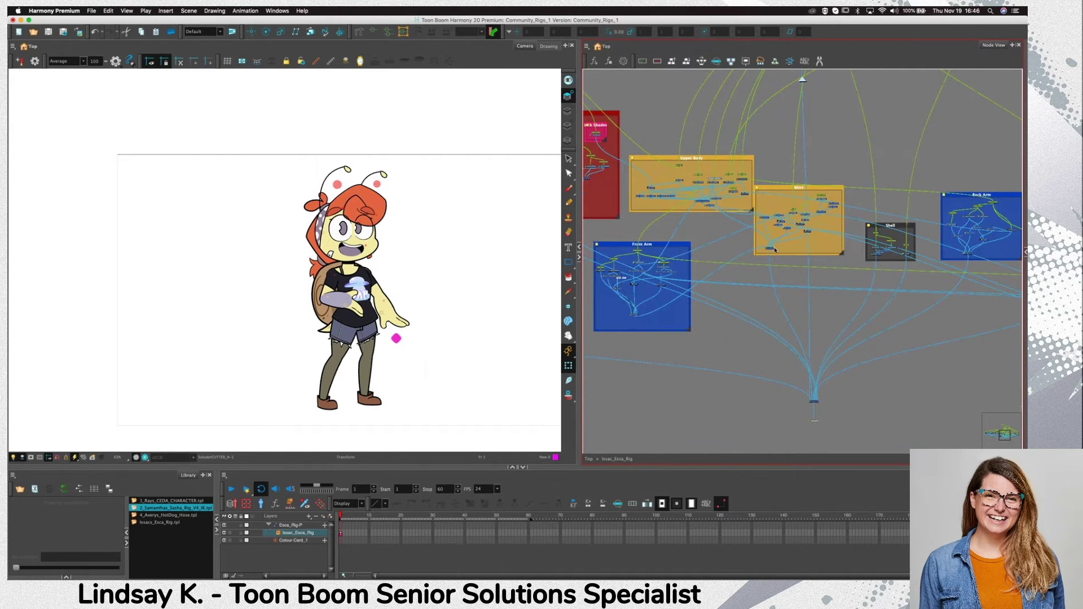
left_click_drag(770, 248, 775, 352)
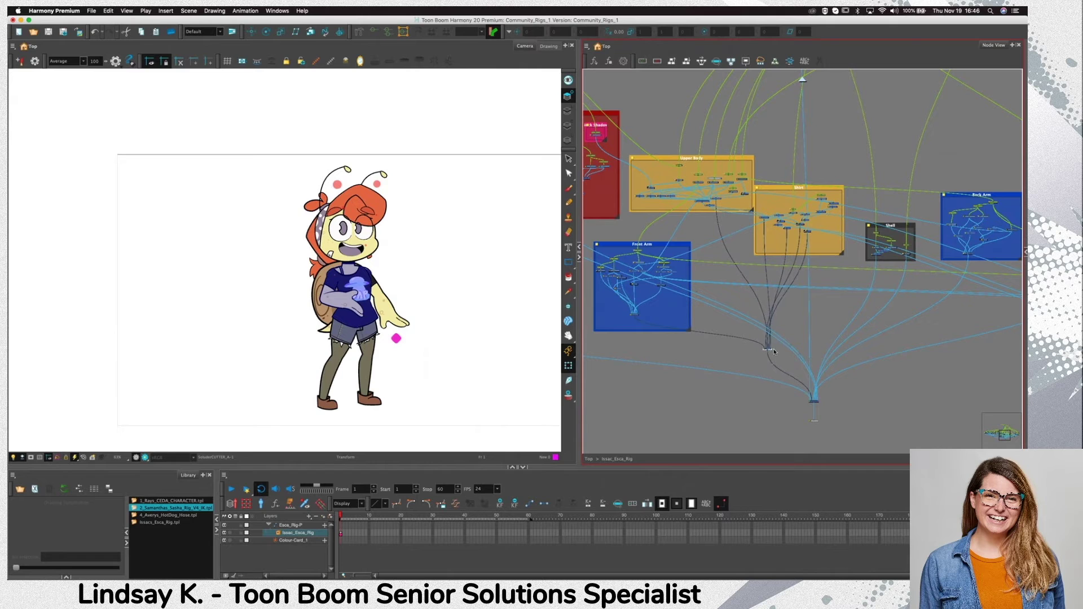
left_click(828, 191)
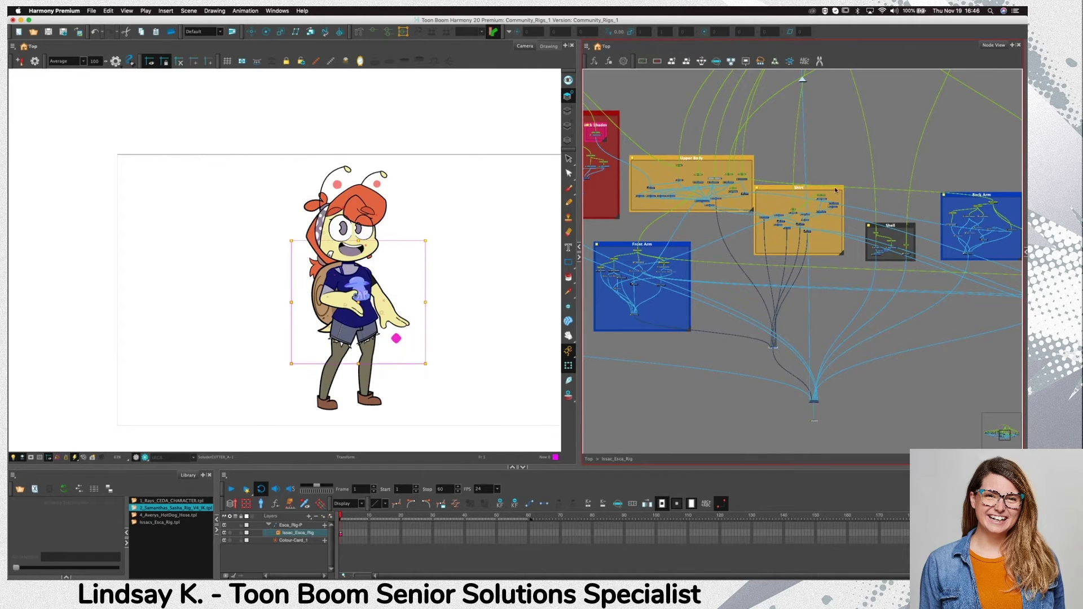
Trace the front upper arm drawing's connection into the shirt's backdrop and reposition the linked node there
left_click(643, 263)
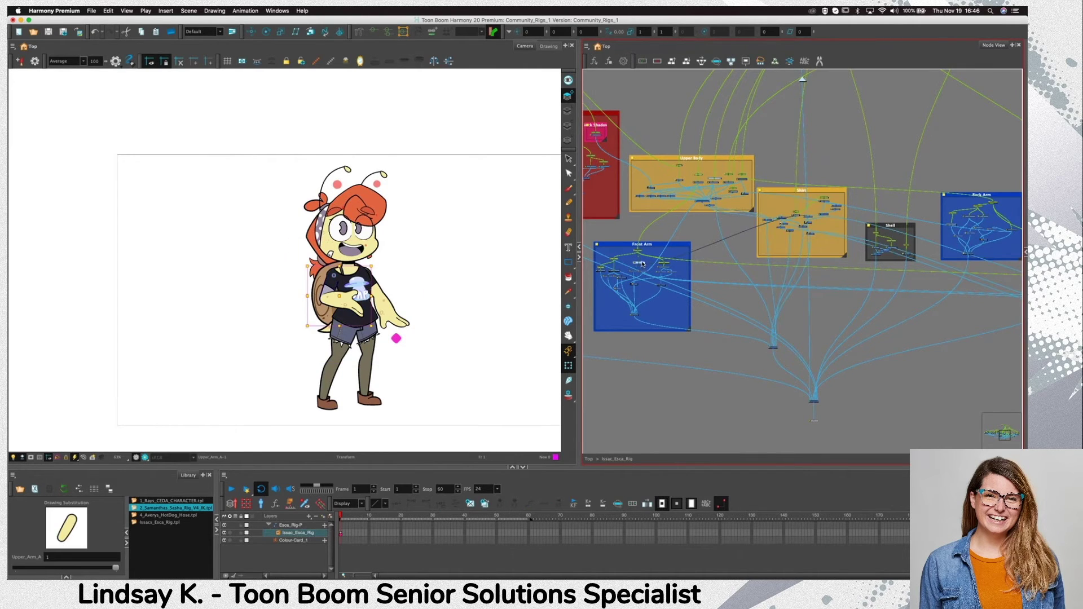
scroll(783, 223, "up", 8)
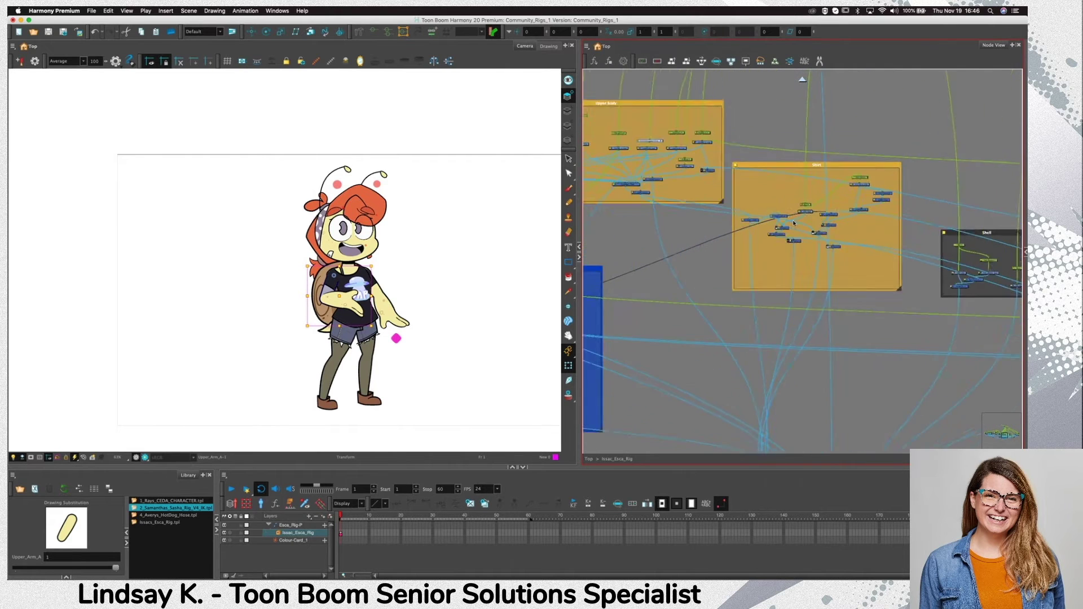
left_click_drag(860, 213, 855, 217)
scroll(846, 220, "down", 5)
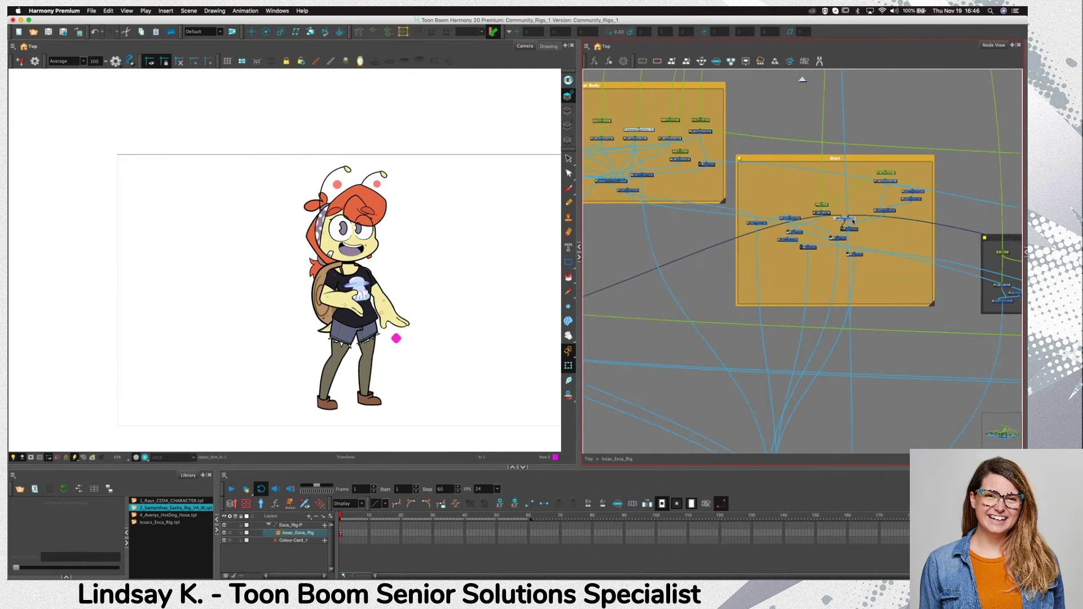
scroll(695, 332, "down", 1)
scroll(676, 333, "down", 2)
left_click_drag(650, 328, 773, 261)
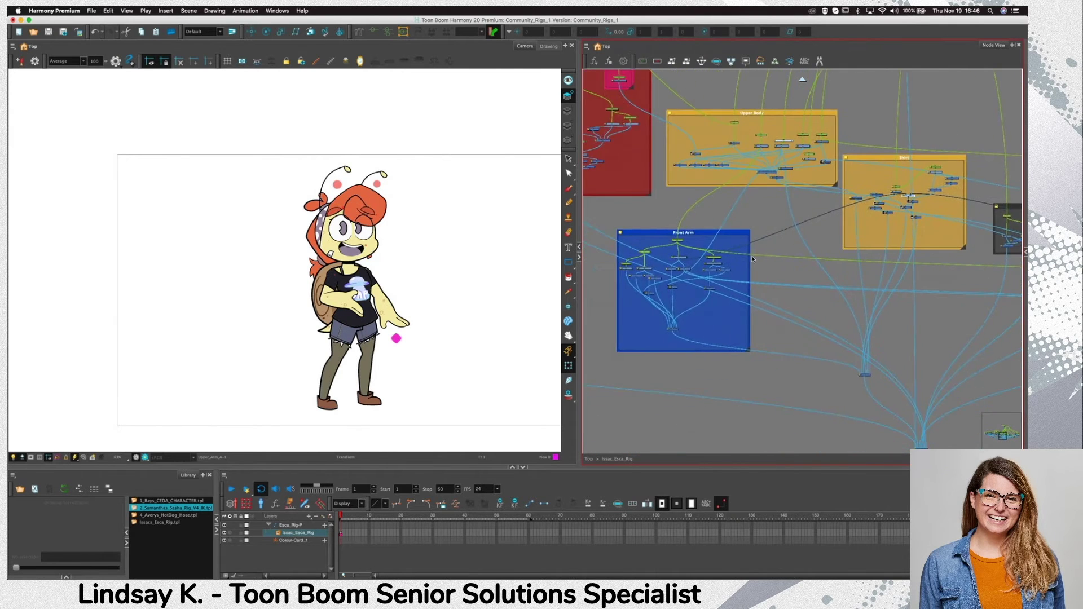
Nudge the upper arm peg up within Front Arm, and select the forearm, hand and upper arm pegs to show their hierarchy
scroll(725, 301, "up", 4)
scroll(653, 229, "up", 5)
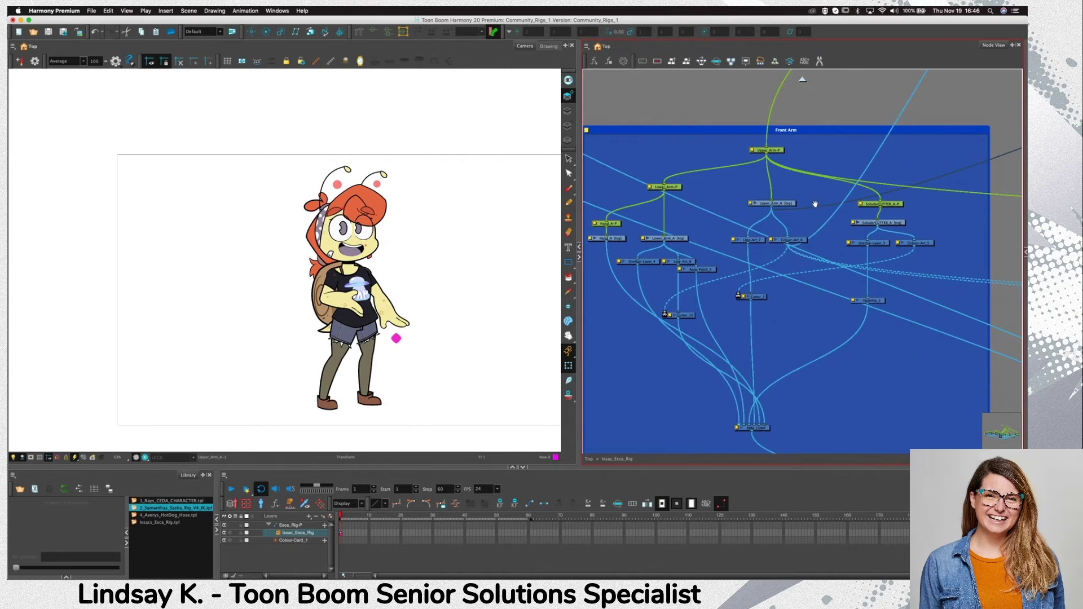
left_click_drag(815, 204, 825, 220)
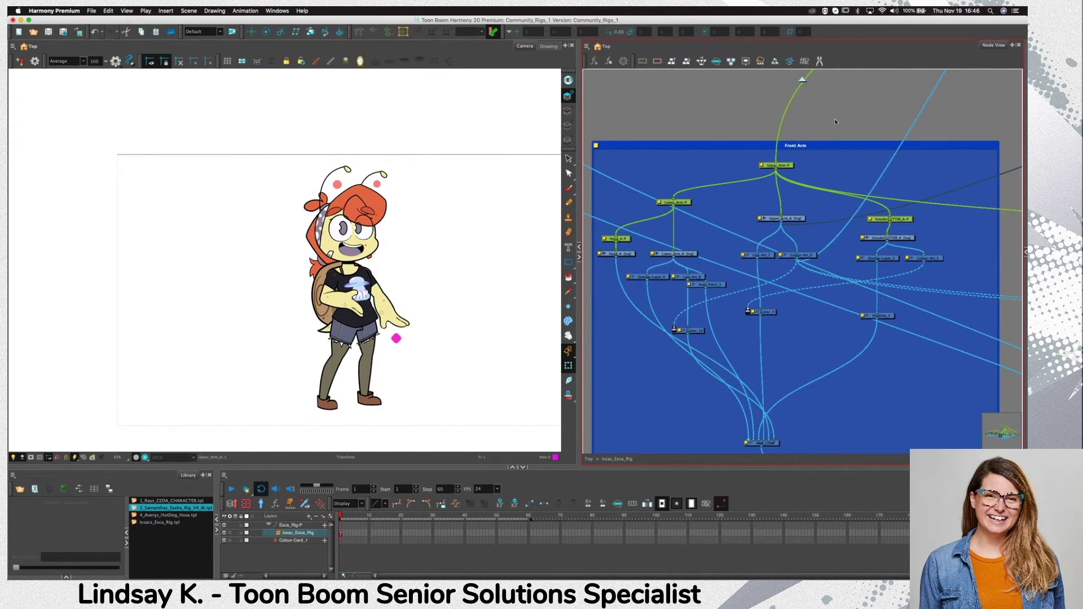
left_click(790, 165)
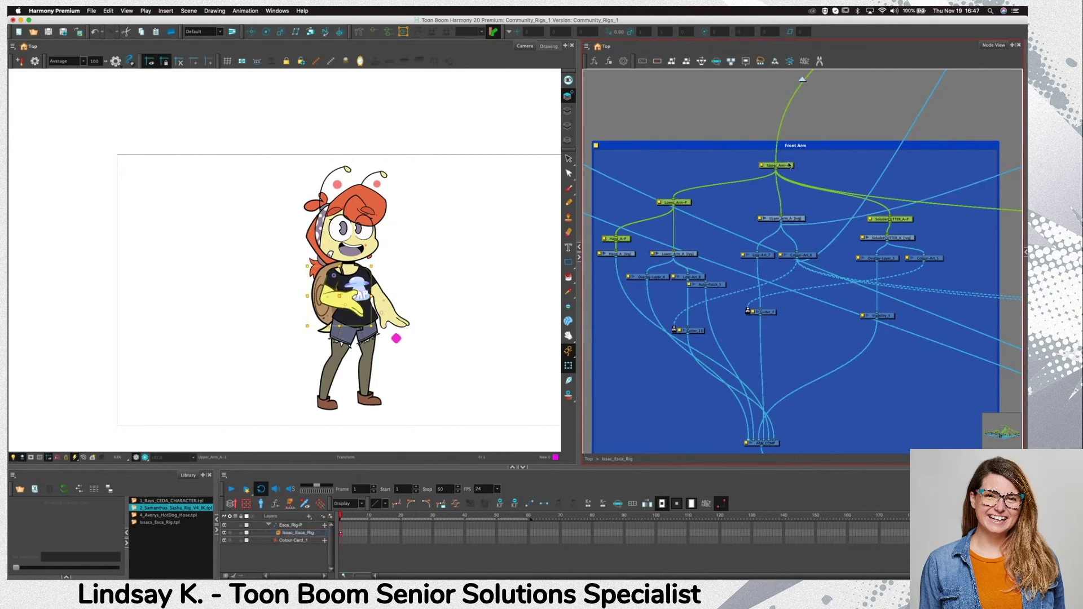
left_click_drag(792, 167, 795, 162)
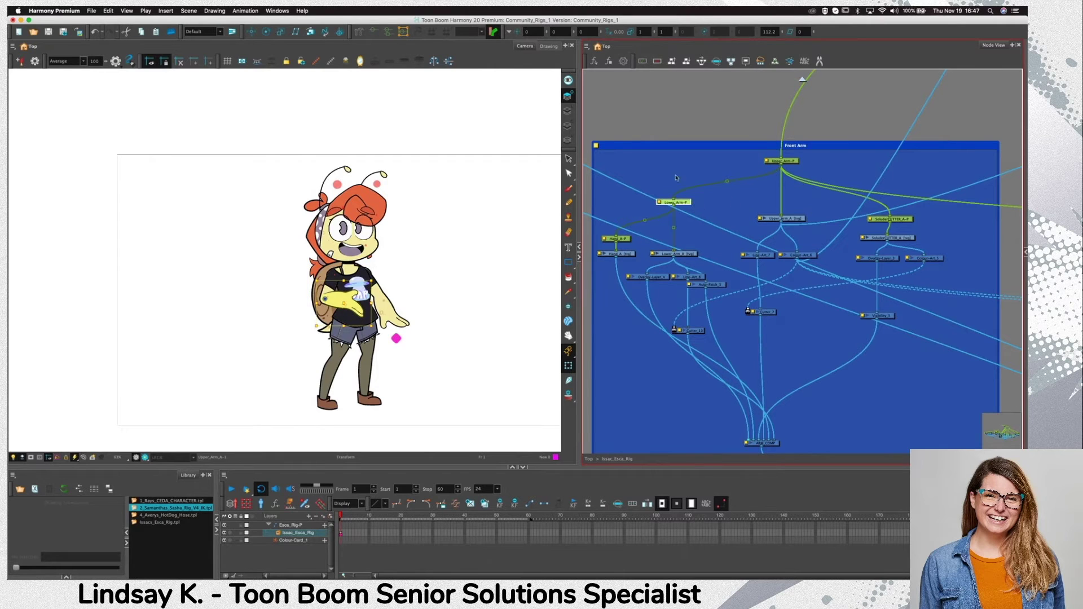
left_click(615, 239)
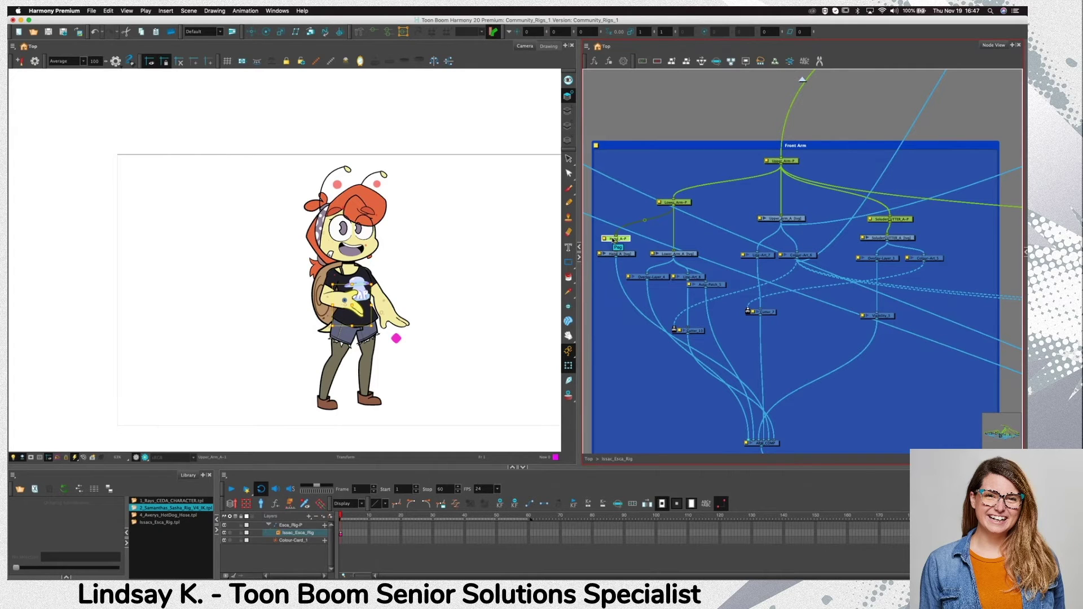
left_click(786, 162)
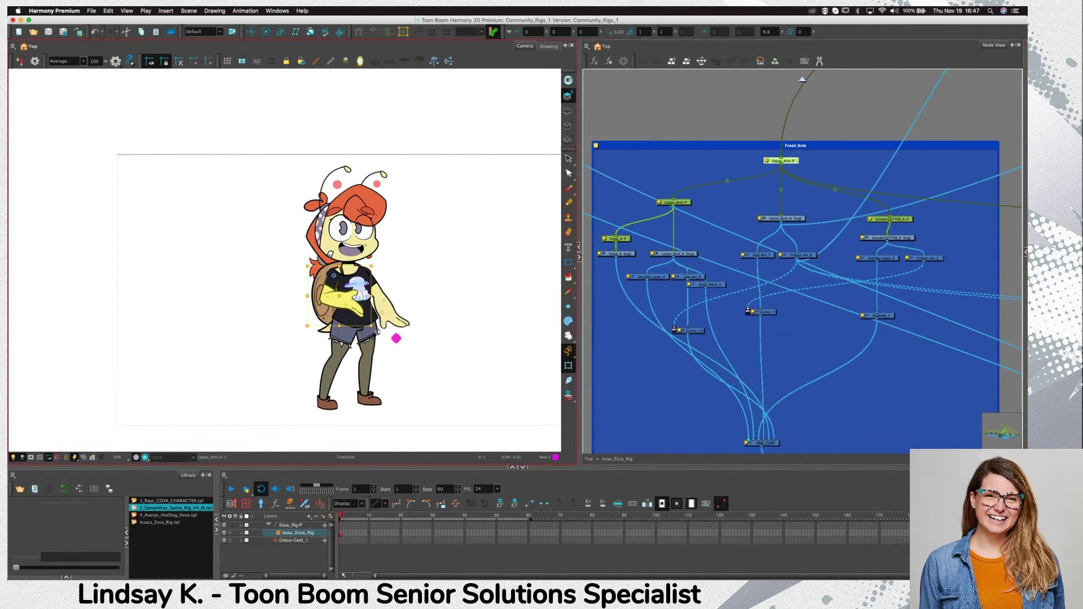
Rotate the front upper arm peg outward from the body, and swing the hand peg at the wrist to test the hierarchy
left_click_drag(377, 332, 308, 333)
key("shift+b")
left_click(622, 239)
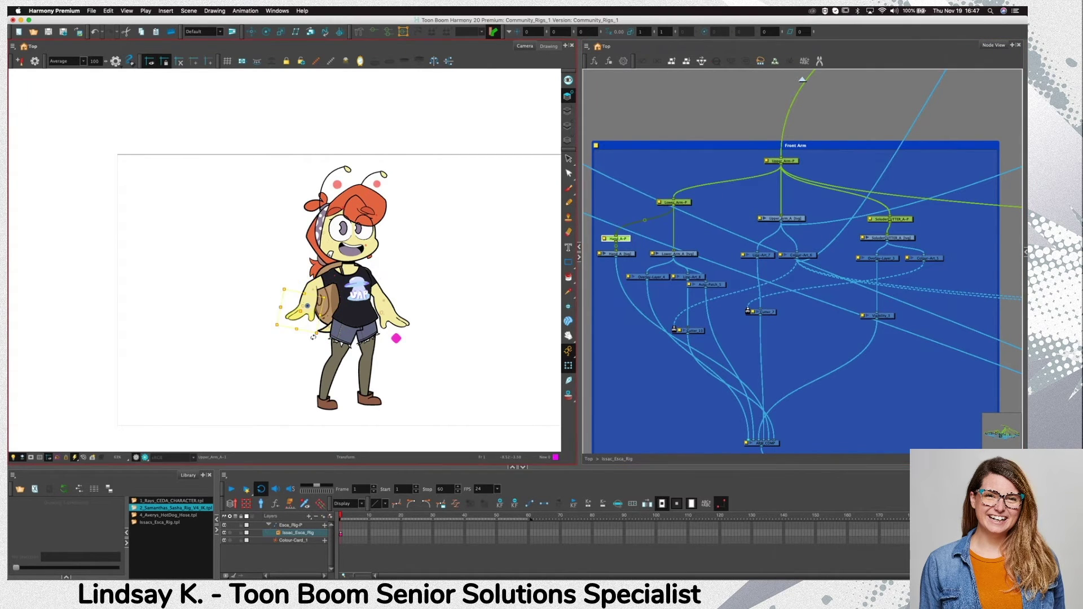
left_click_drag(313, 337, 306, 314)
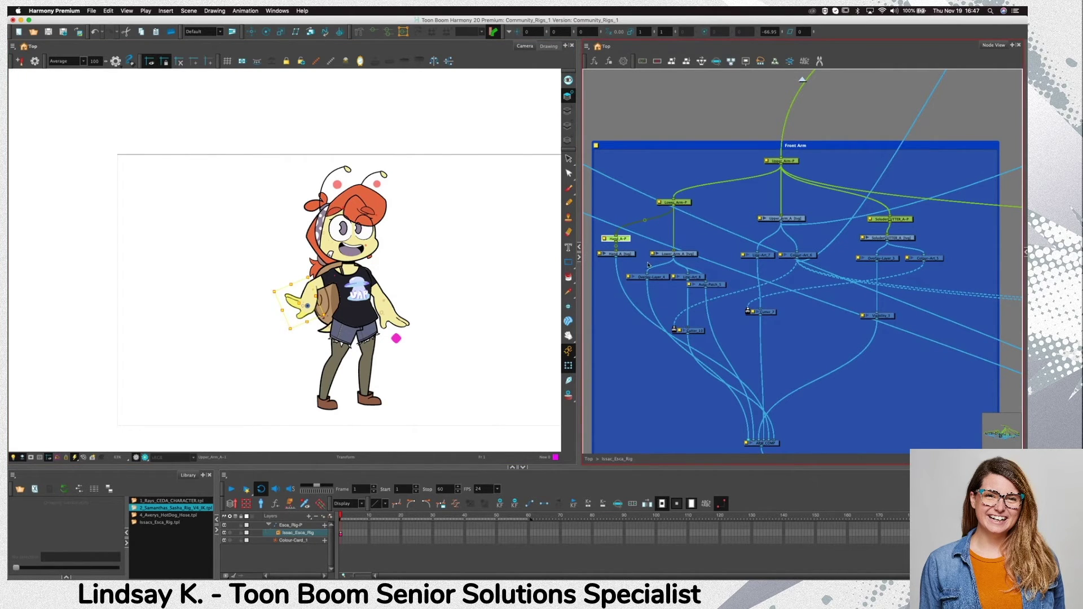
Rotate the forearm peg at the elbow, try to skew it slightly, and undo the skew
left_click(683, 203)
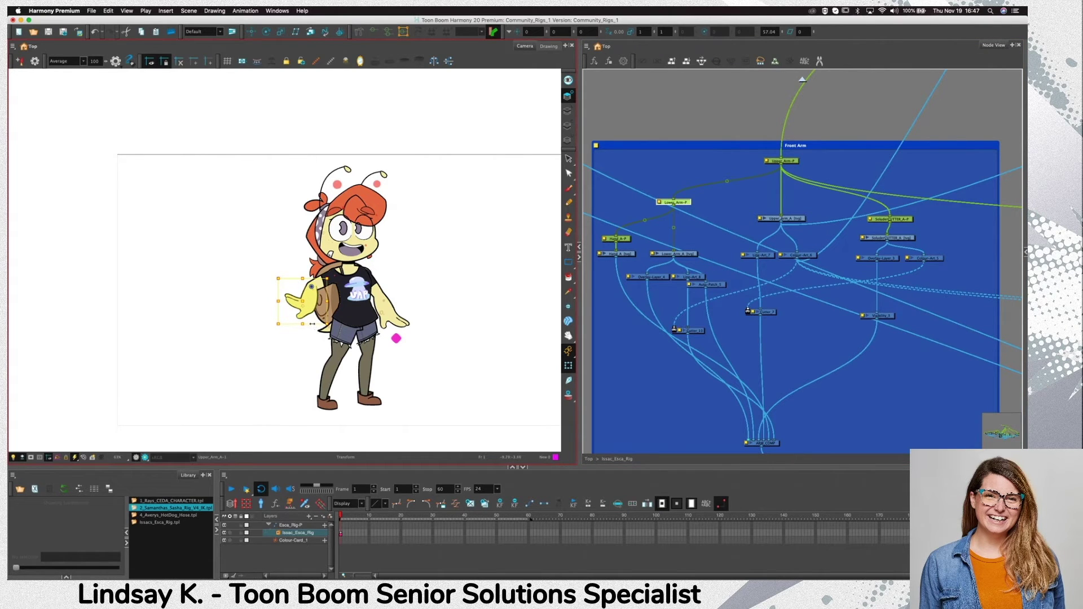
left_click_drag(312, 324, 319, 324)
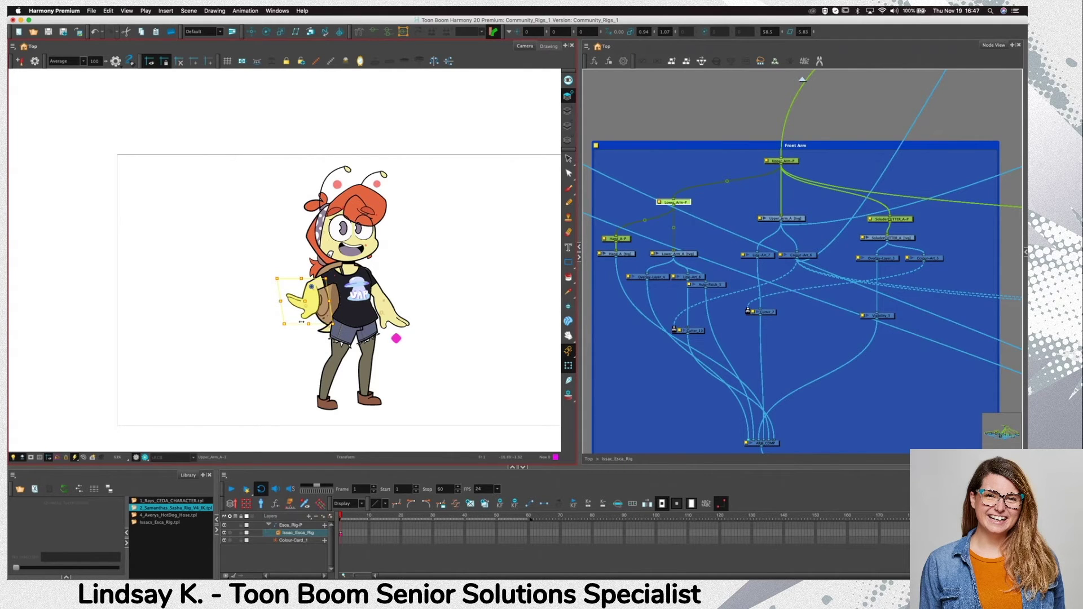
key("super+z")
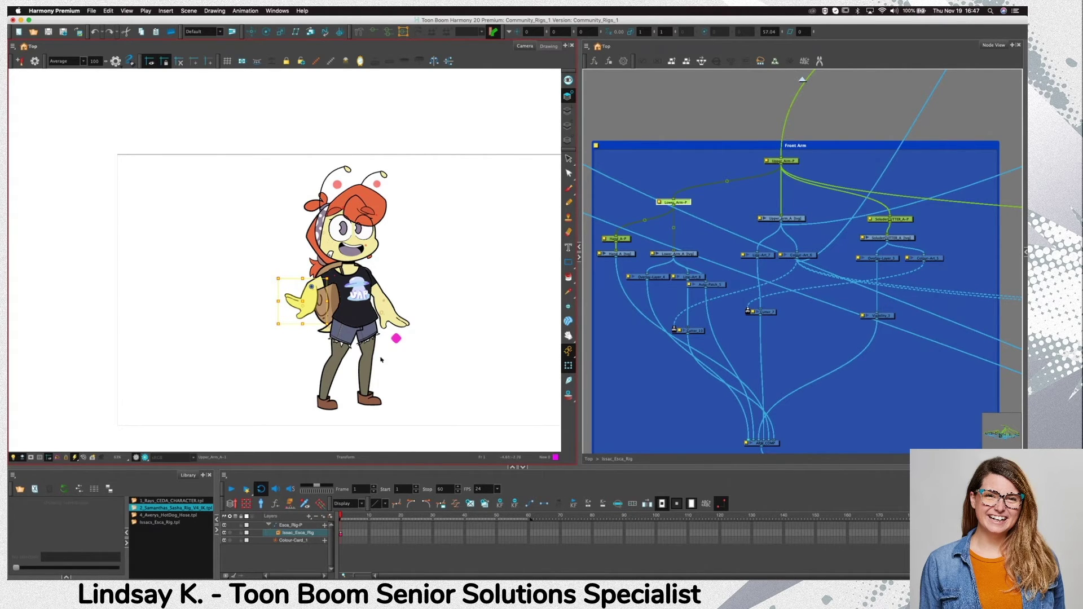
Skew the whole front arm through the upper arm peg to test how the distortion carries down to its children
left_click(792, 191)
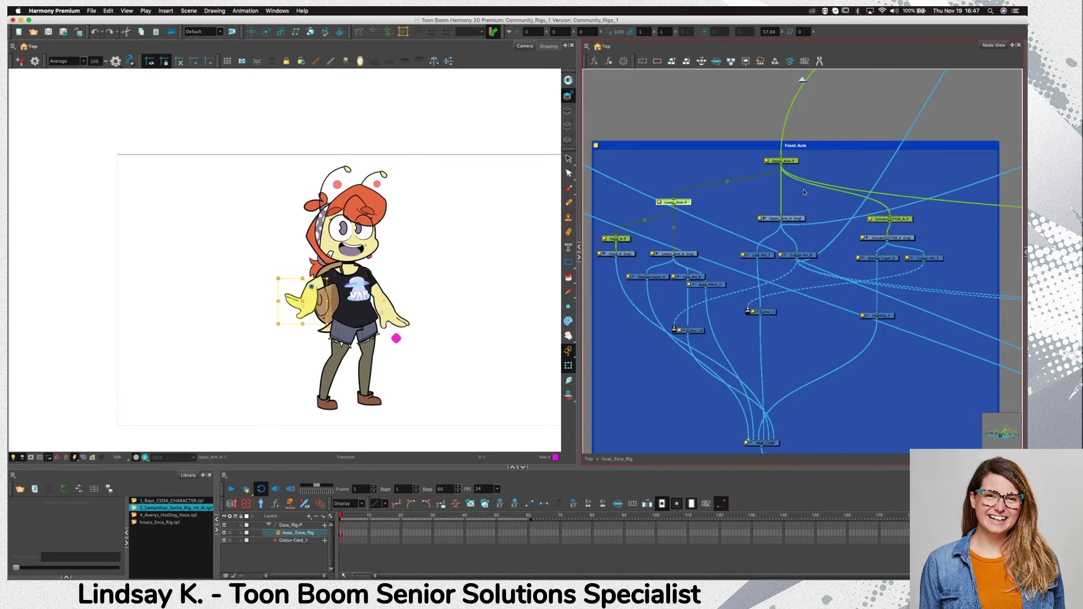
key("b")
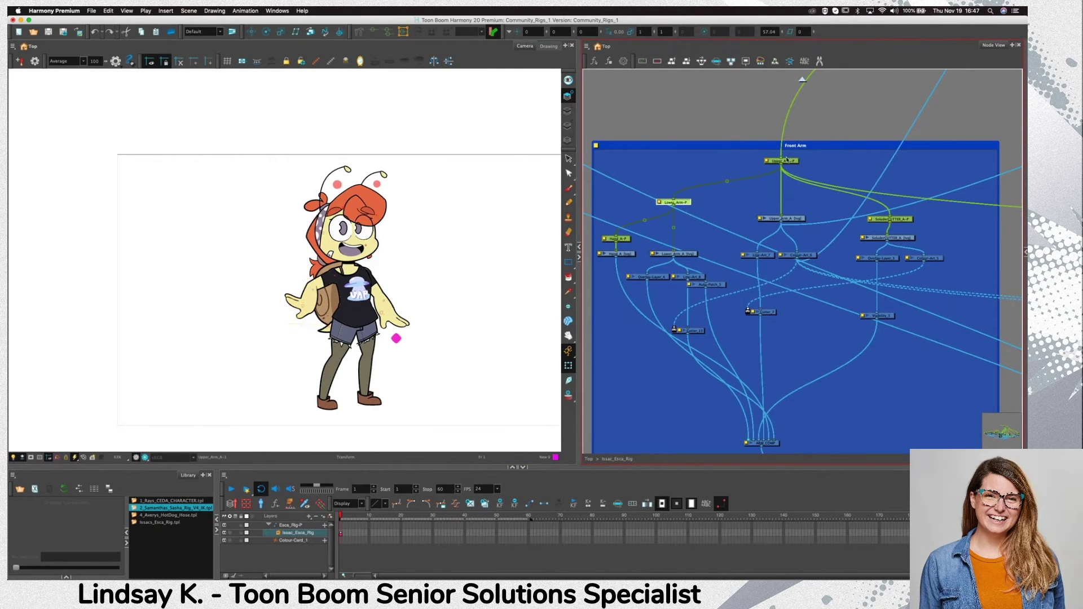
left_click(309, 321)
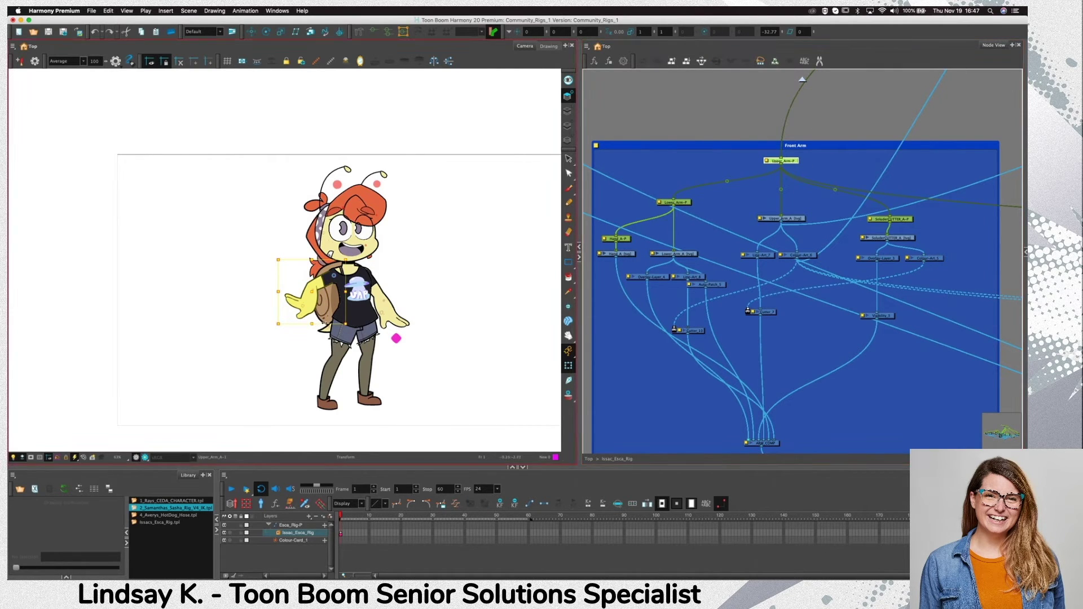
left_click_drag(348, 307, 315, 330)
left_click(724, 251)
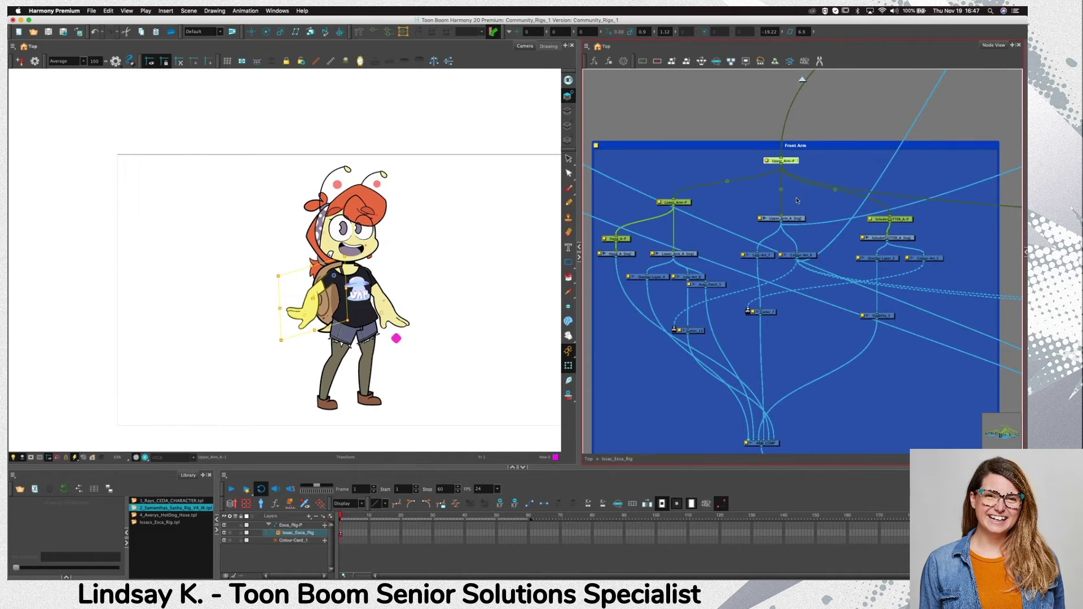
left_click(331, 293)
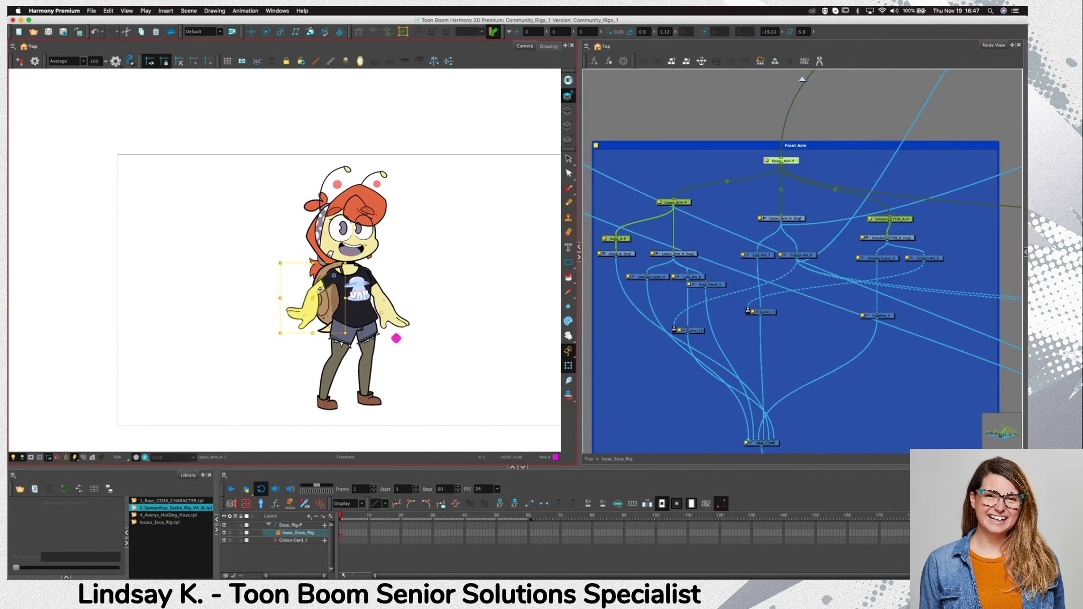
left_click(319, 286)
left_click_drag(329, 333, 335, 334)
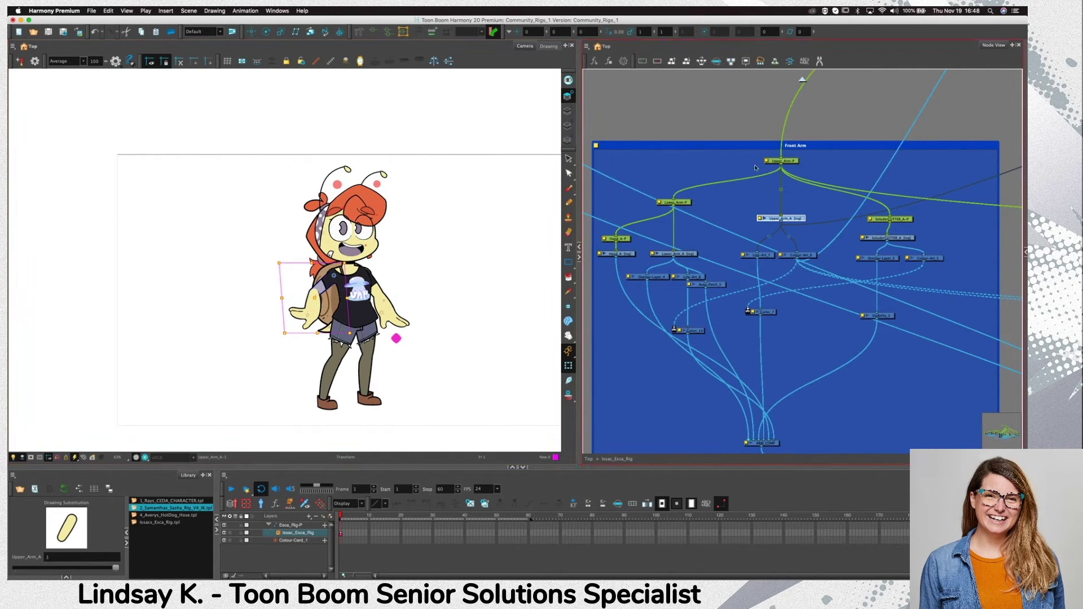
Select the upper arm, forearm and hand pegs with the upper arm drawing, and reset their transformations
left_click(788, 161)
left_click(640, 229)
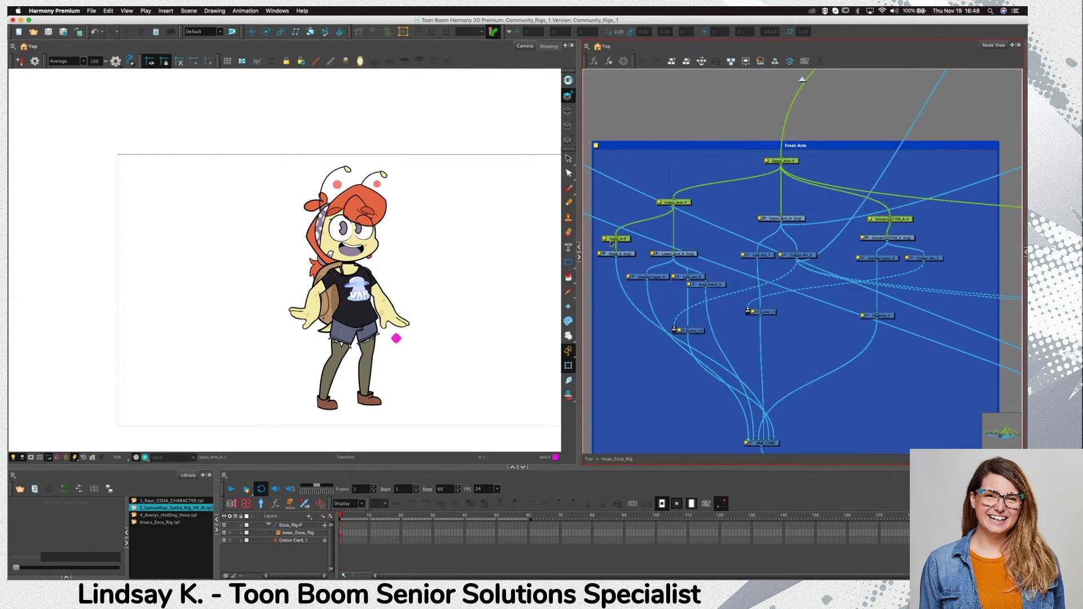
left_click_drag(611, 244, 675, 174)
key("r")
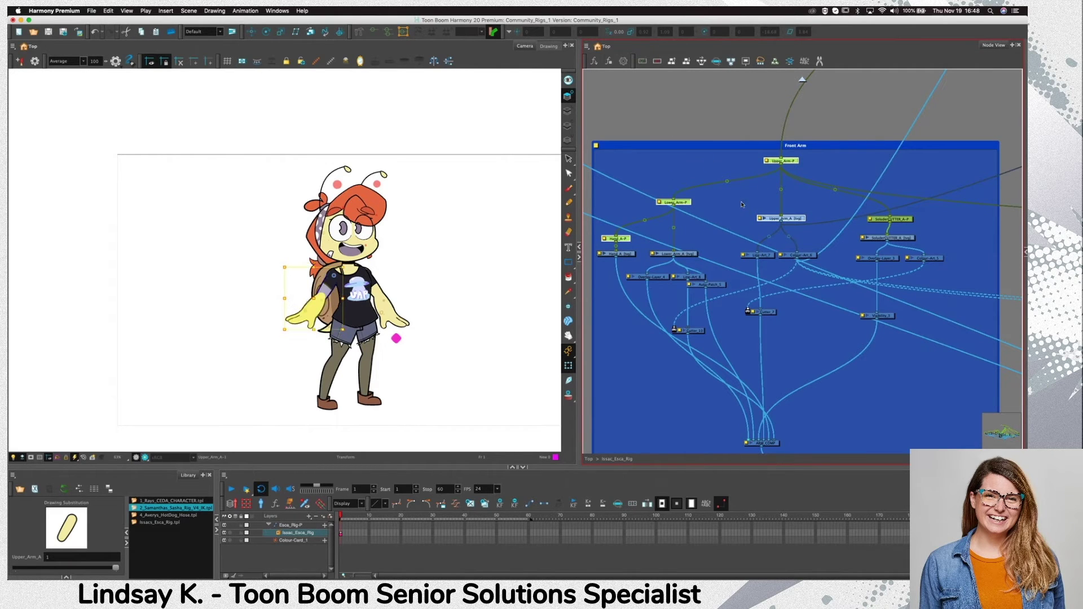
Duplicate the upper arm peg with Paste Special's current options and insert the copy into the connection above the Front Arm backdrop
left_click(779, 162)
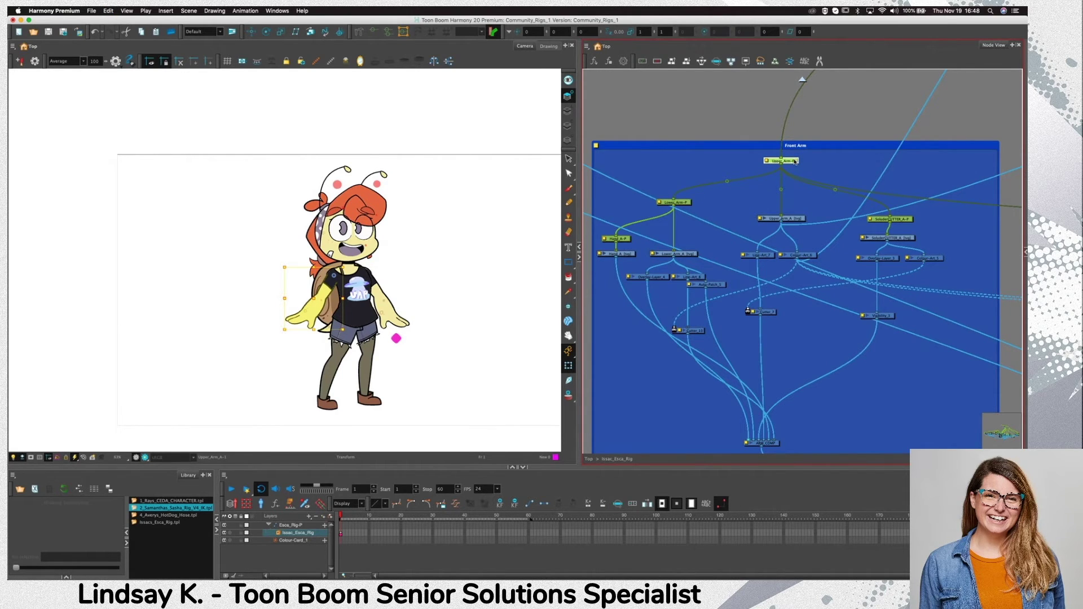
key("super+b")
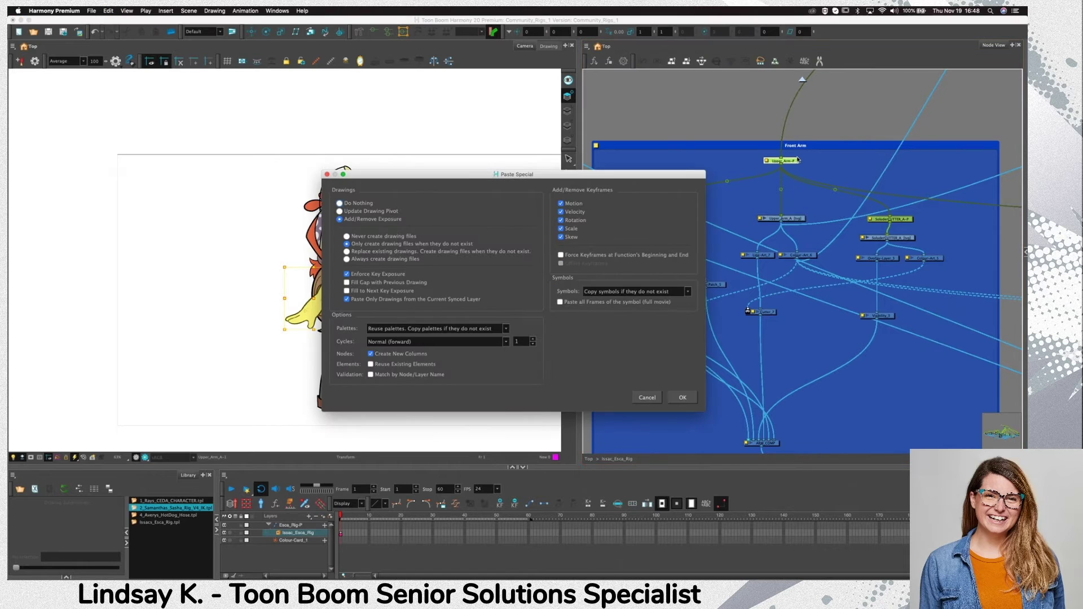
key("Return")
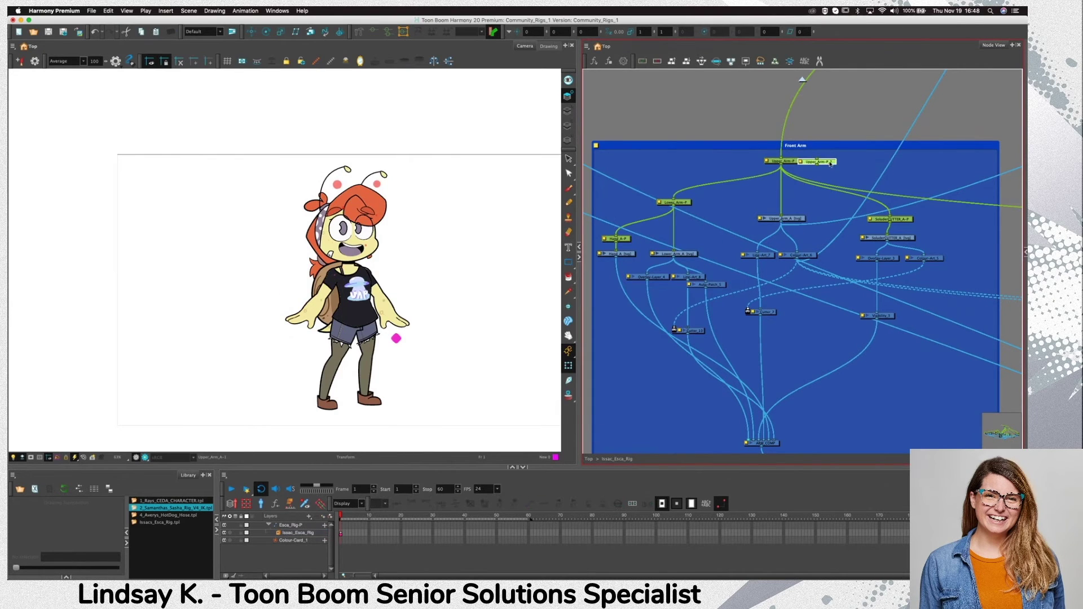
left_click_drag(815, 160, 798, 124)
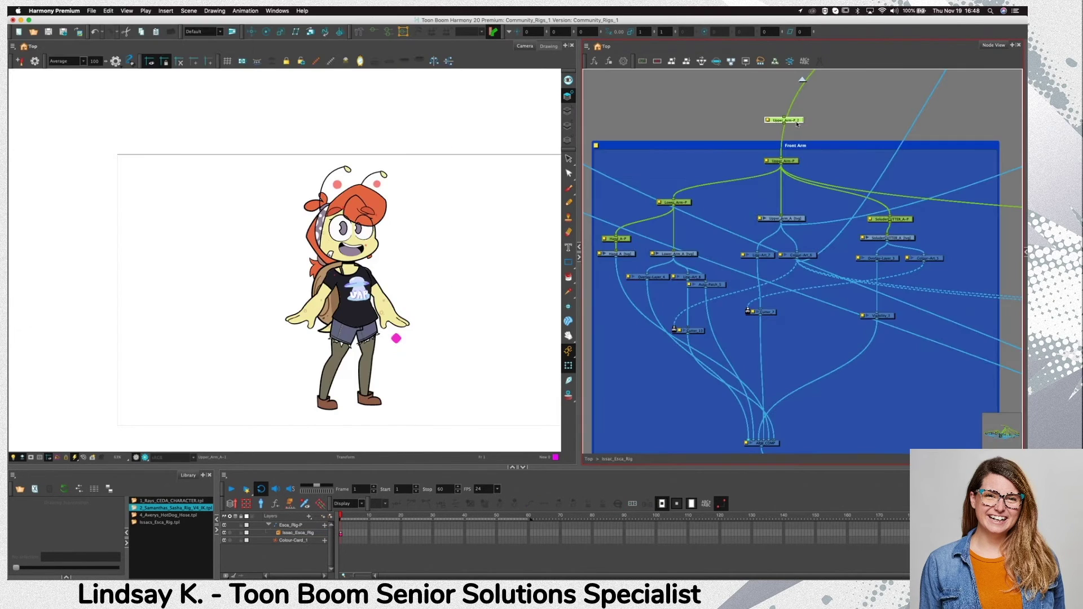
left_click(766, 160)
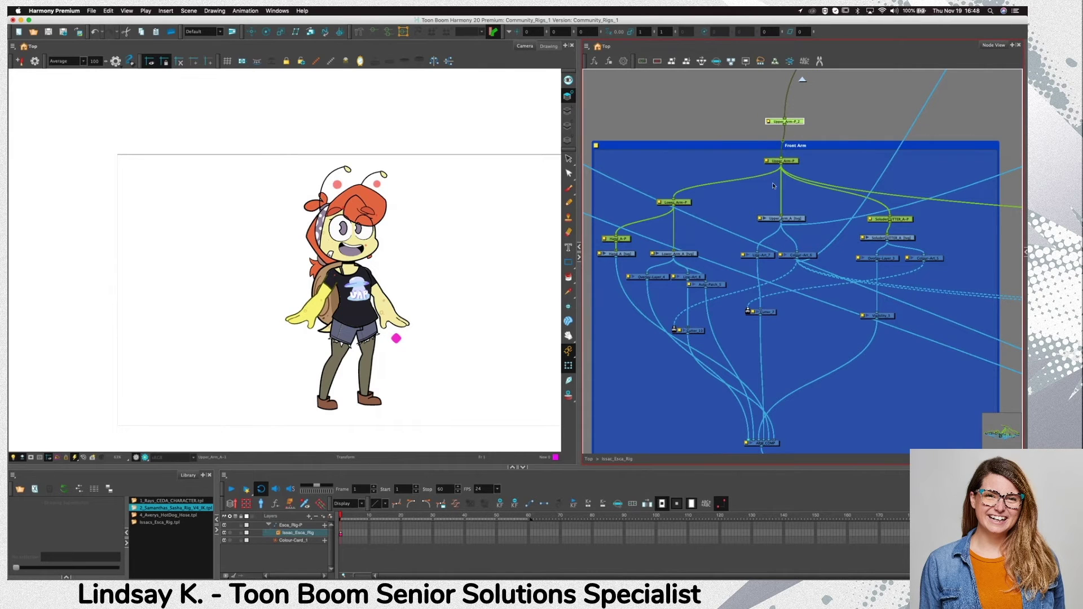
Duplicate the forearm peg with Paste Special's current options and place the unconnected copy above the original
left_click(689, 201)
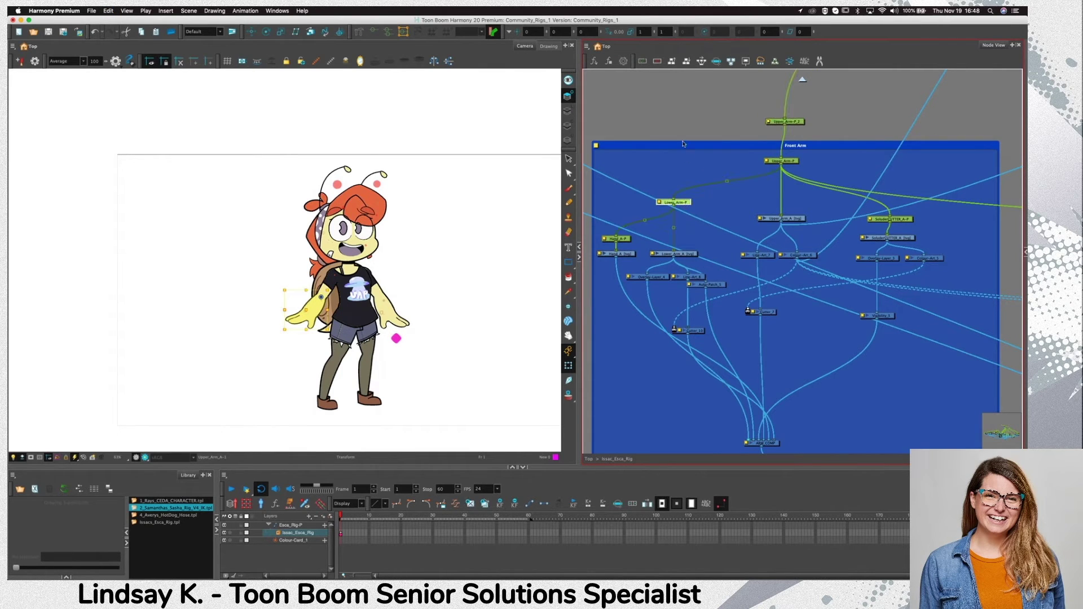
key("super+shift+v")
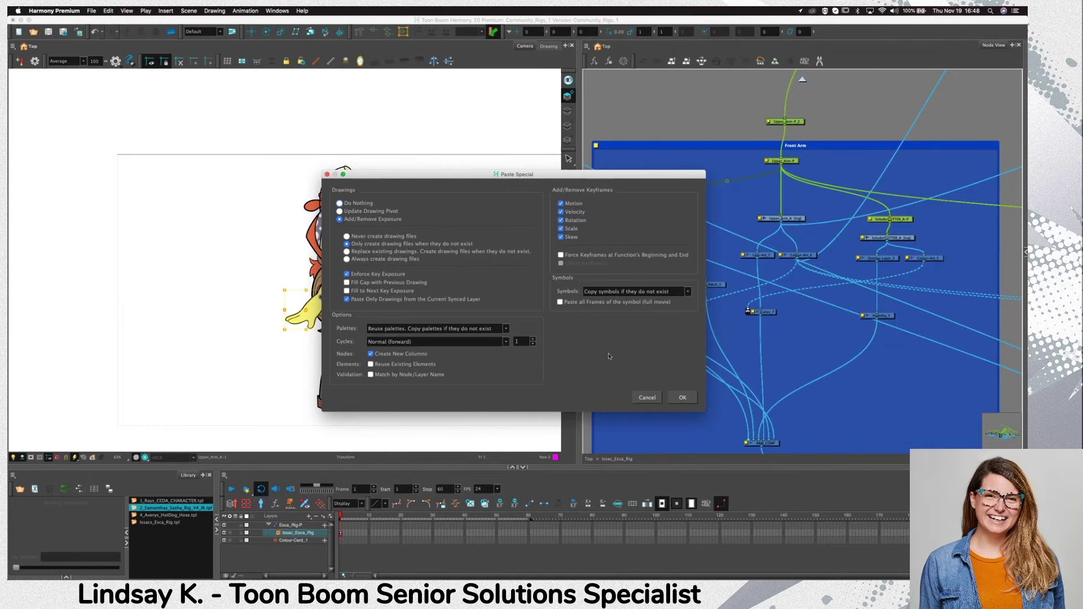
left_click(682, 397)
left_click_drag(709, 171, 680, 168)
Line up the upper arm peg's copy above the original and rename it Arm_Master-P
left_click_drag(797, 123, 793, 125)
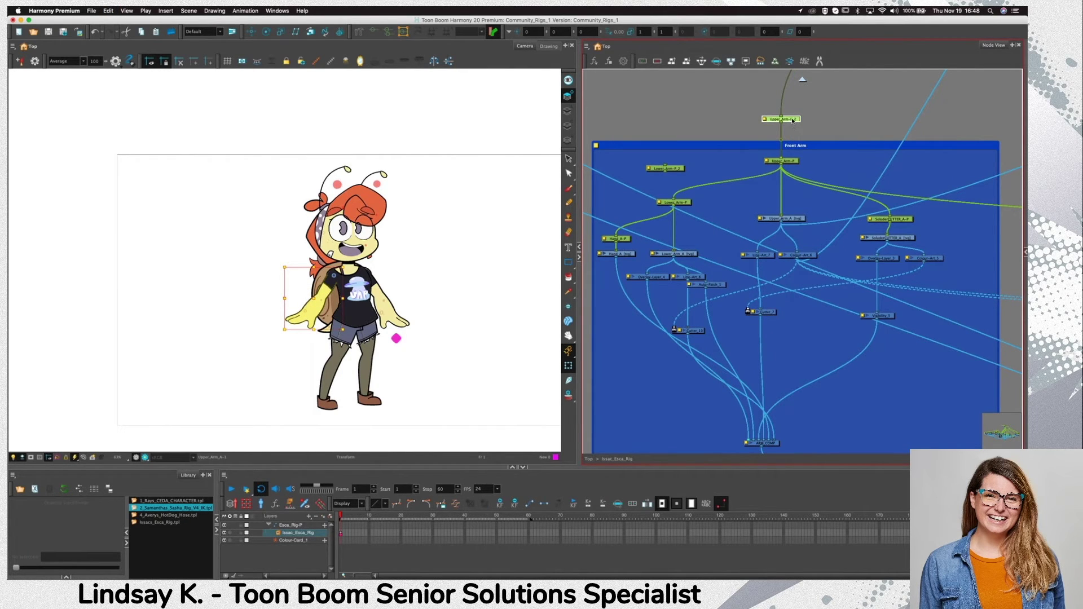
double_click(767, 120)
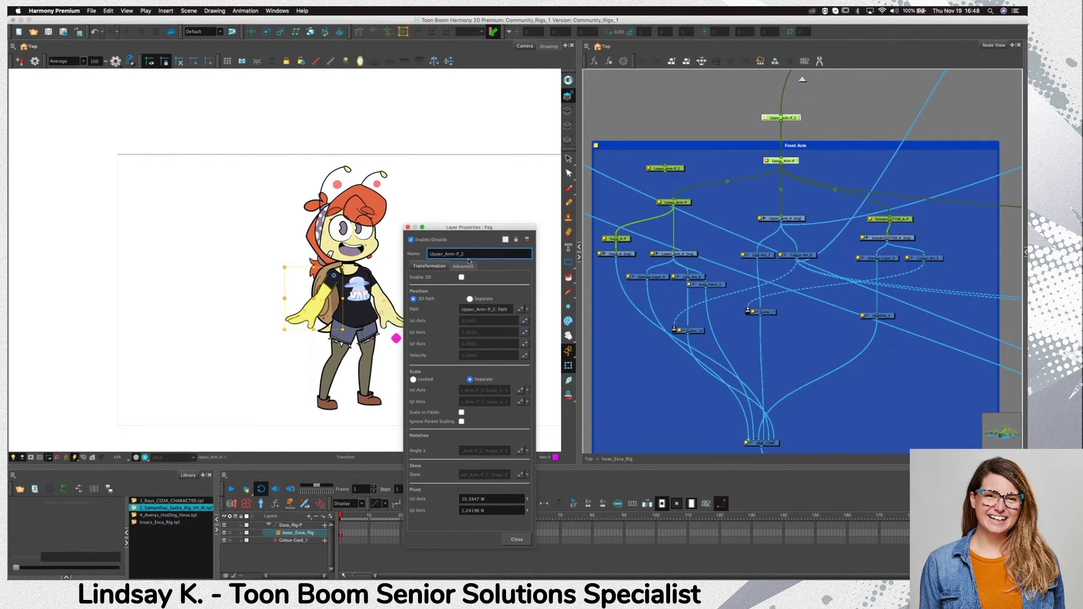
key("BackSpace")
key("BackSpace")
key("Left")
key("Left")
type("_Master")
left_click_drag(447, 254, 428, 253)
key("BackSpace")
left_click(408, 227)
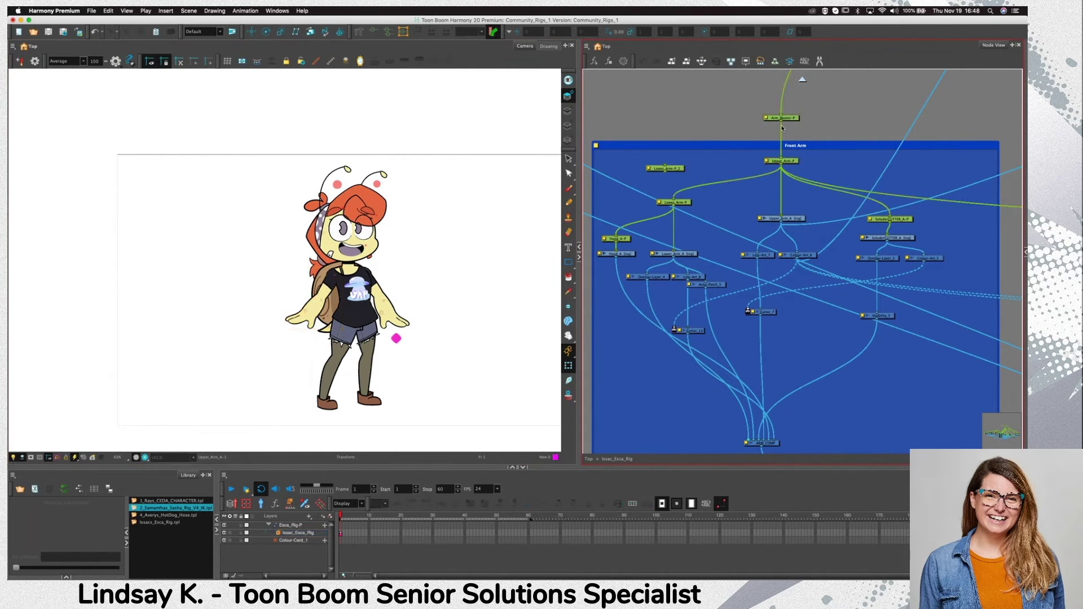
Move the original upper arm peg down within Front Arm, and center the forearm peg's copy above the original forearm peg
left_click_drag(790, 161, 785, 181)
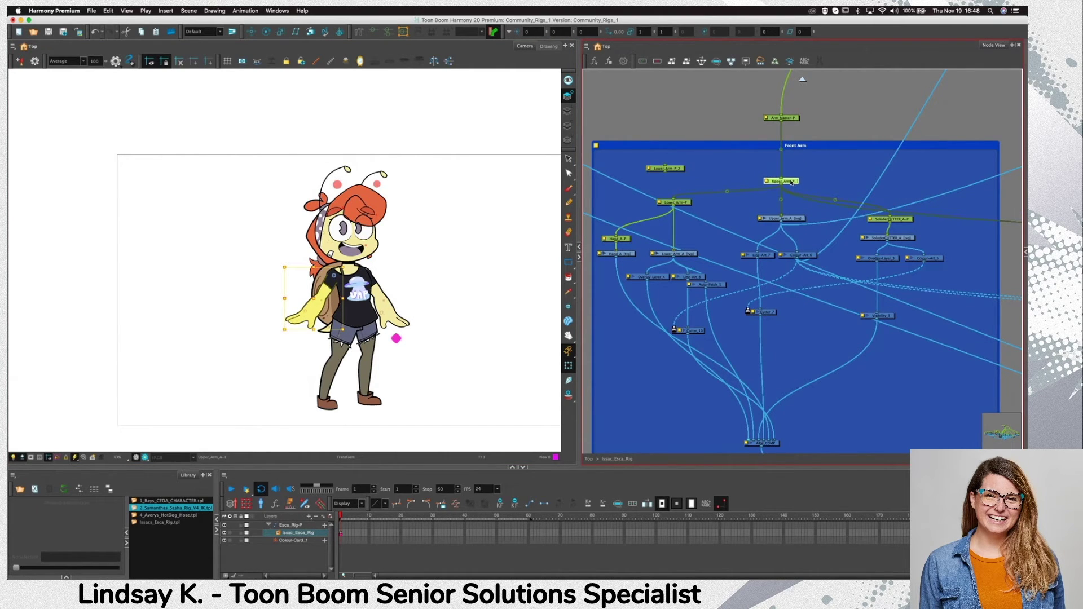
left_click_drag(674, 171, 683, 170)
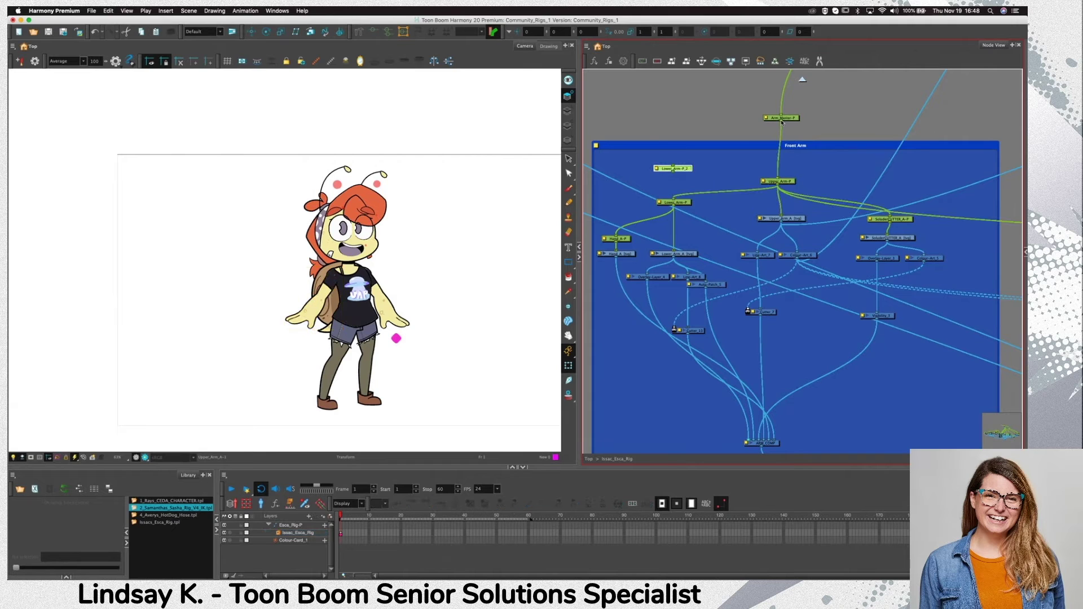
Connect the arm master peg to the Lower_Arm-P_2 peg and feed that peg into the original lower arm peg
left_click_drag(781, 122, 673, 169)
left_click_drag(675, 175, 673, 201)
left_click_drag(792, 182, 795, 182)
left_click(688, 169)
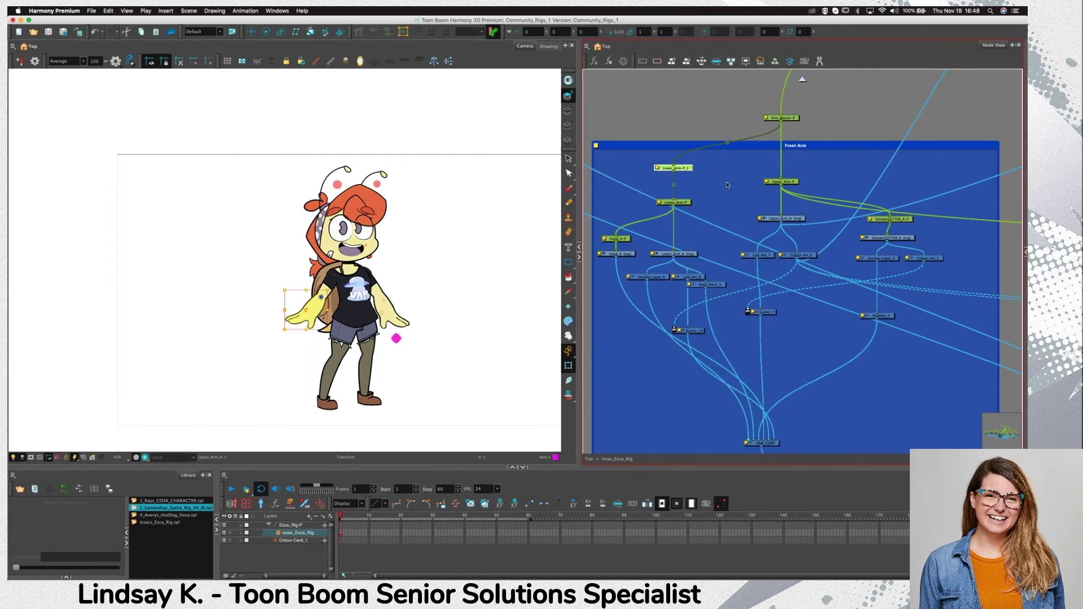
Connect Lower_Arm-P_2 to the hand peg and move the original lower arm peg down beside it
left_click_drag(674, 172, 615, 236)
left_click_drag(683, 207, 681, 240)
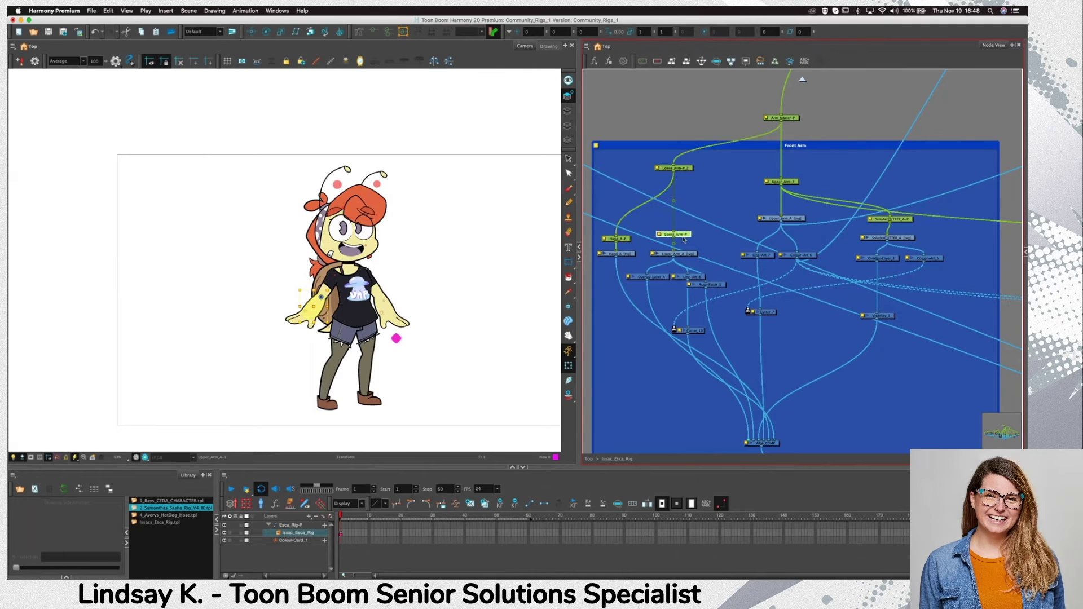
left_click_drag(666, 170, 663, 174)
Rename the Lower_Arm-P_2 peg as Lower_Arm_Main-P
double_click(664, 171)
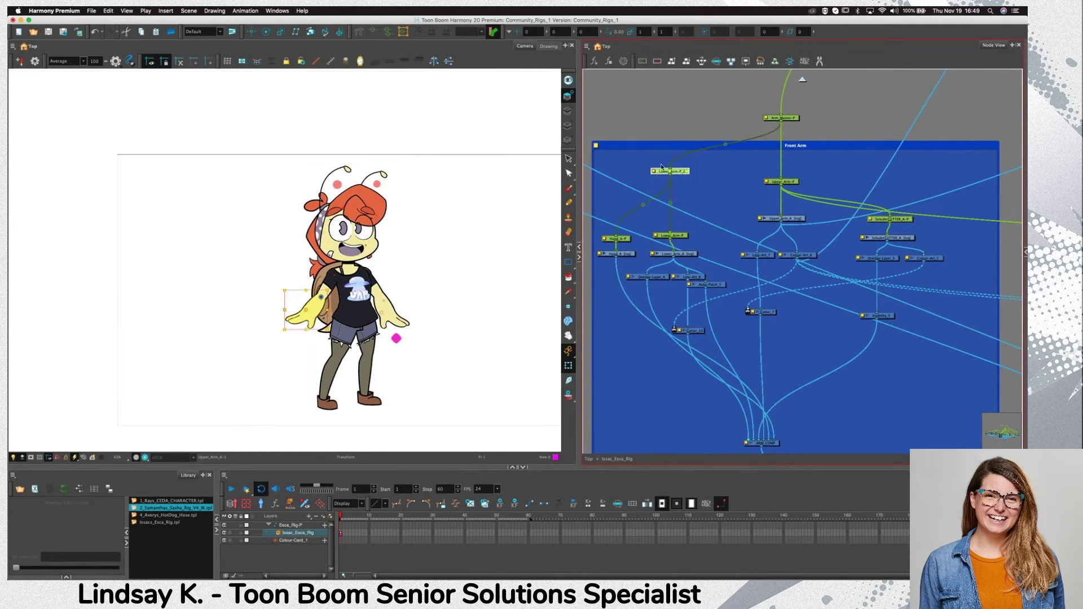
left_click(472, 253)
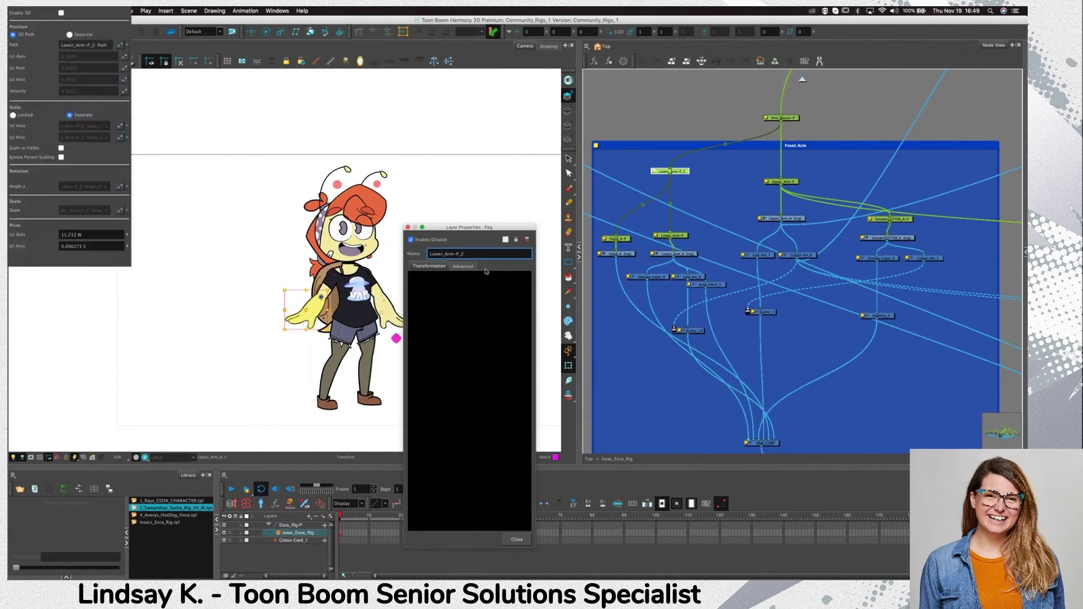
key("BackSpace")
key("BackSpace")
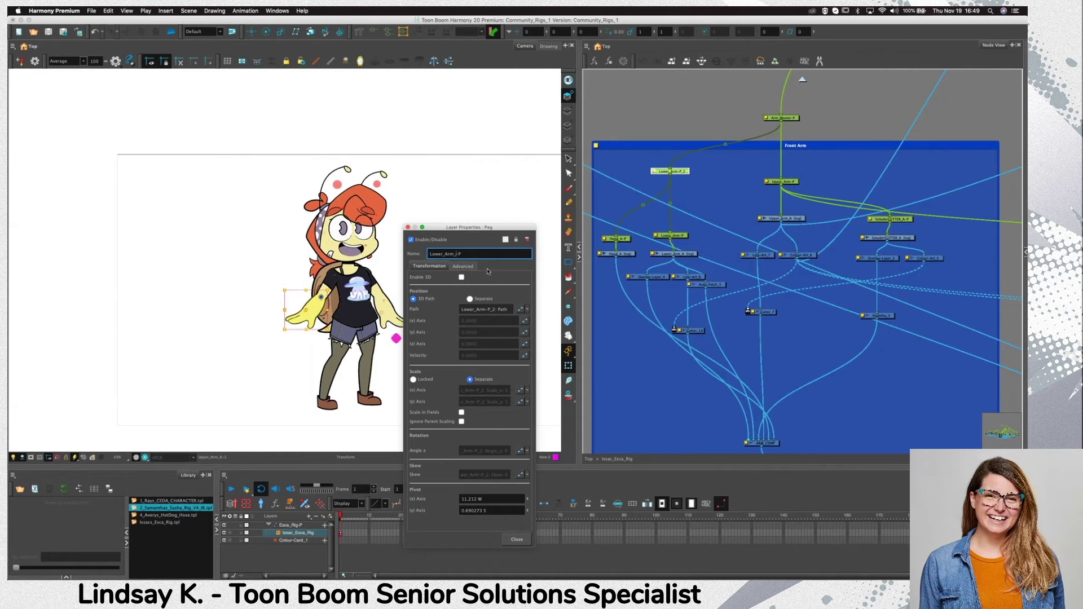
type("_Main")
left_click(412, 228)
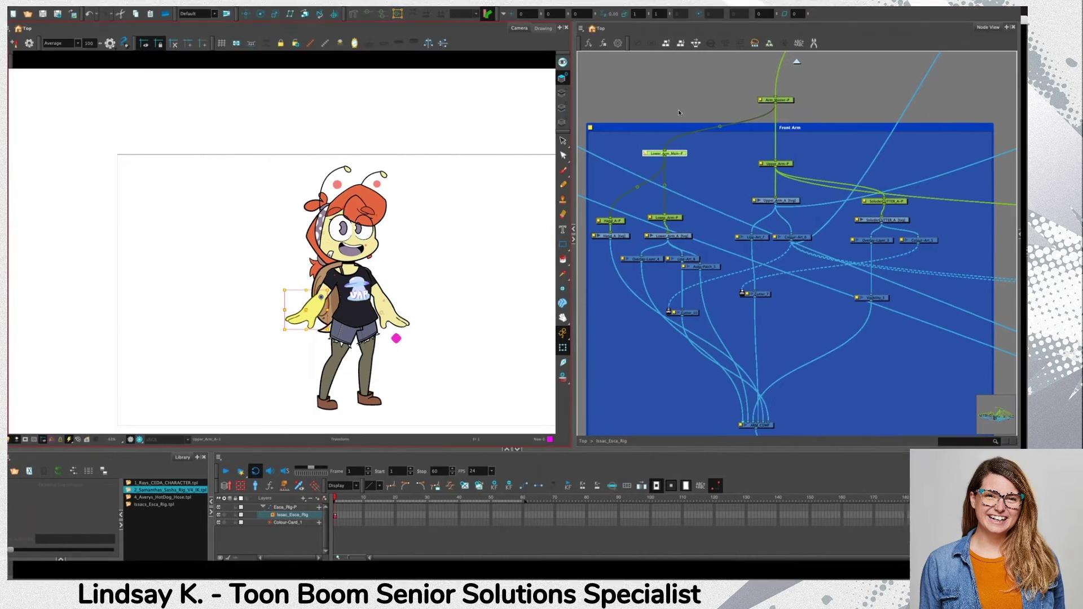
Check what the master, main lower arm, lower arm, hand, upper arm and shoulder cutter pegs each control on the character
left_click(674, 113)
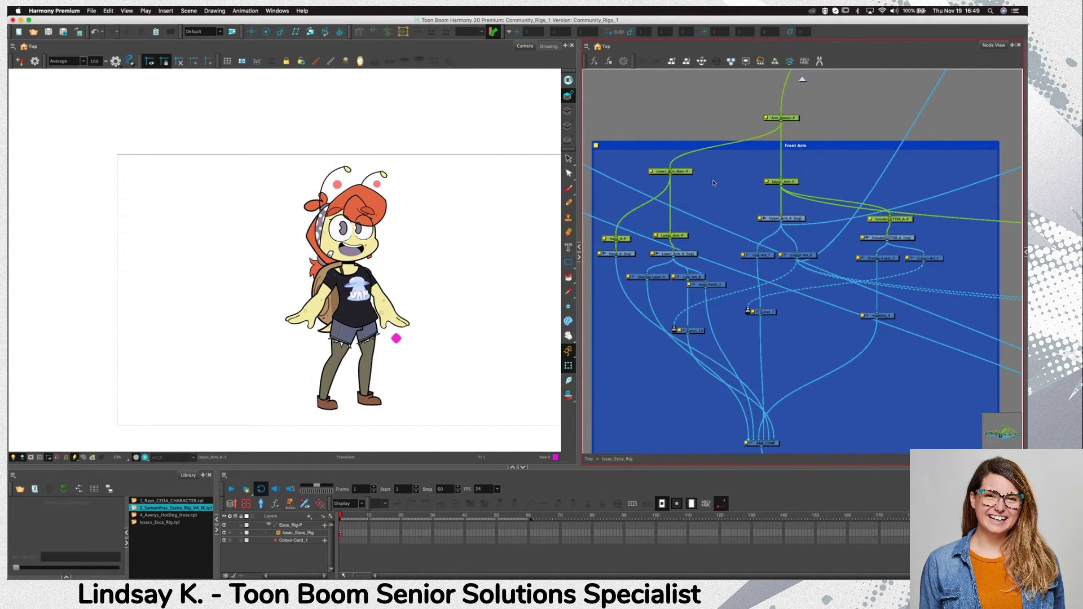
left_click(797, 119)
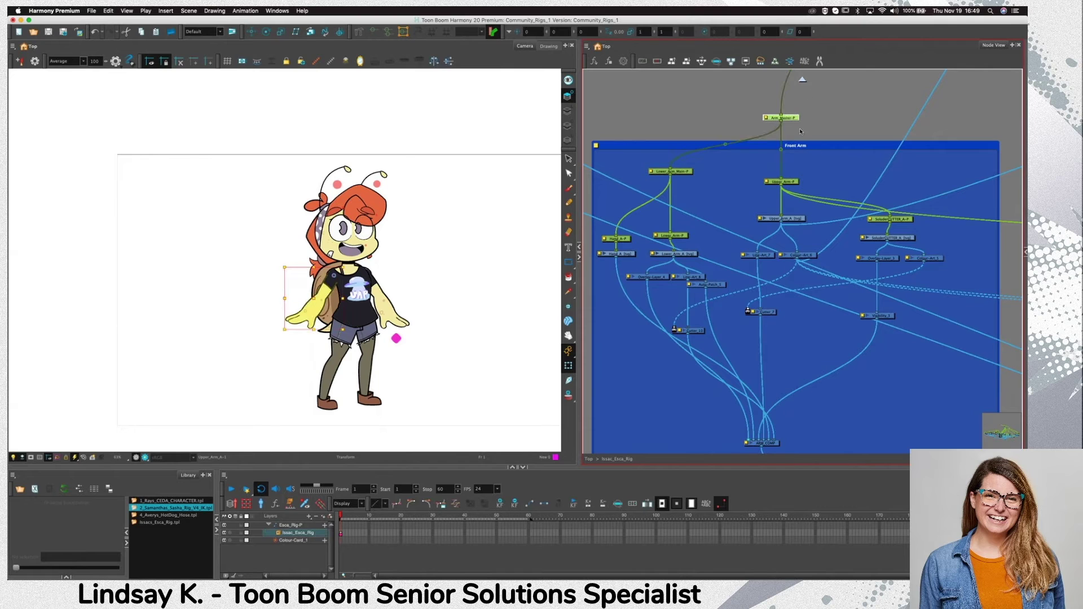
key("shift+b")
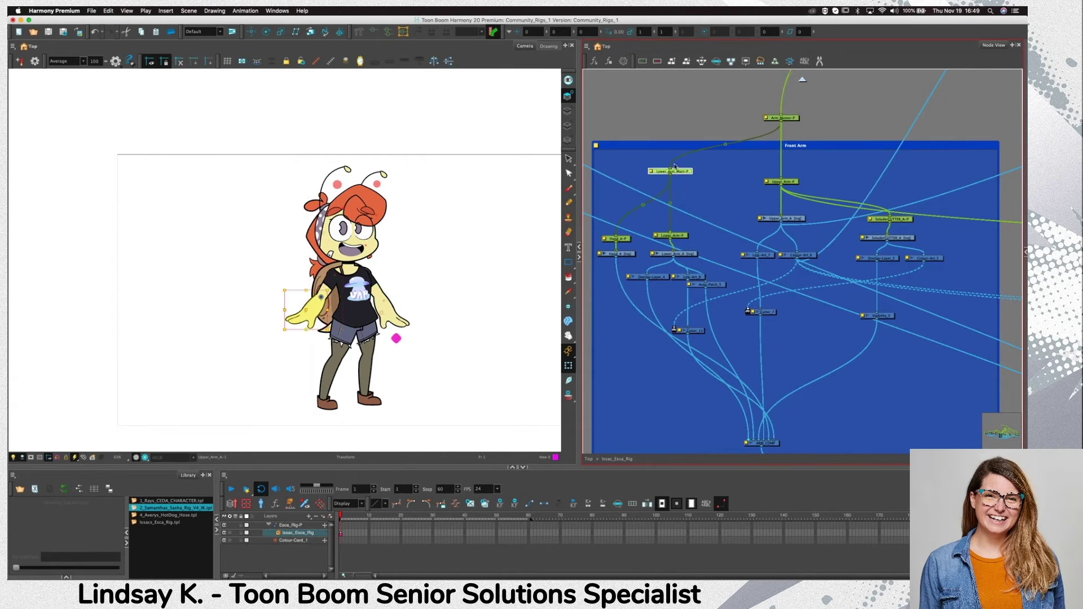
left_click(680, 236)
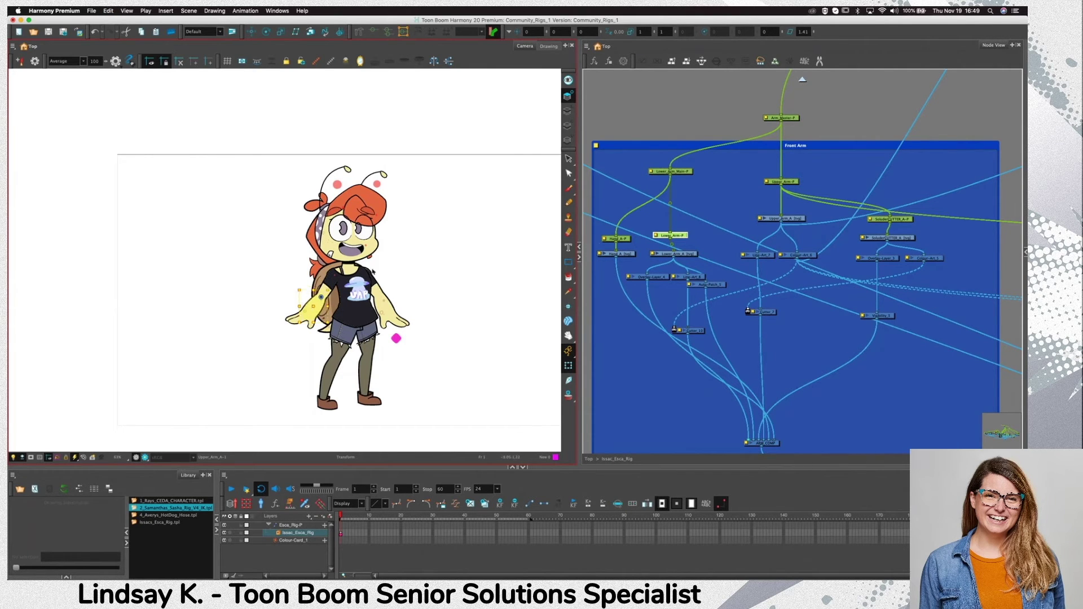
left_click(619, 237)
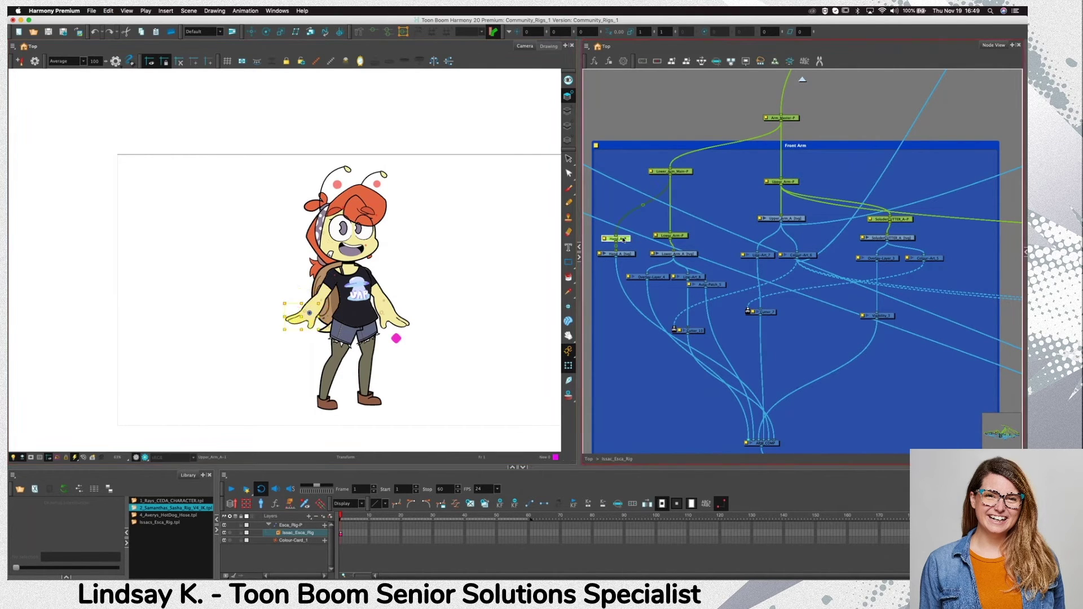
left_click(784, 182)
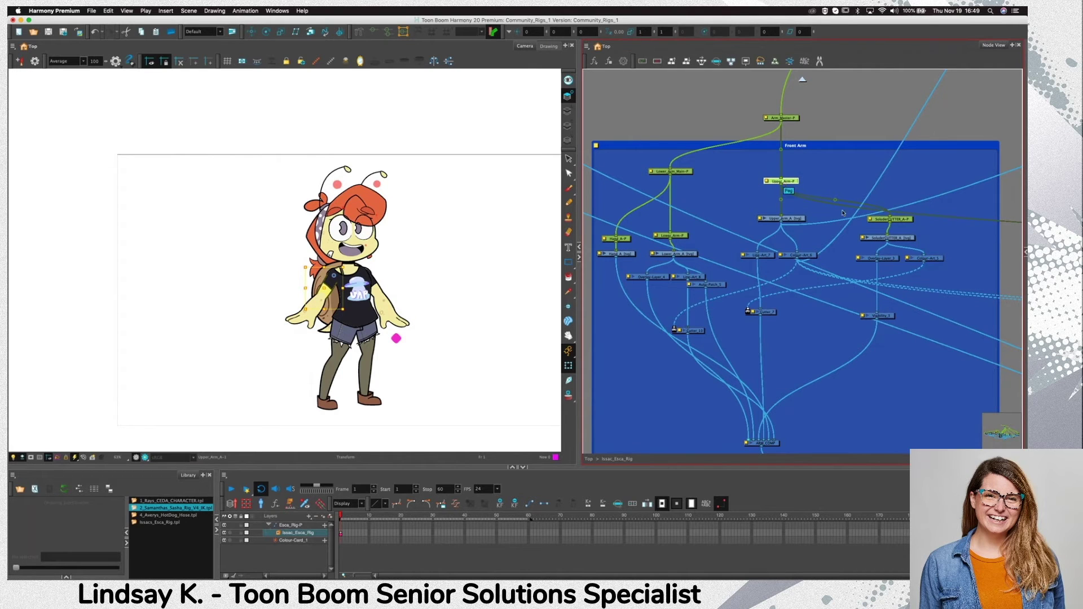
left_click(902, 219)
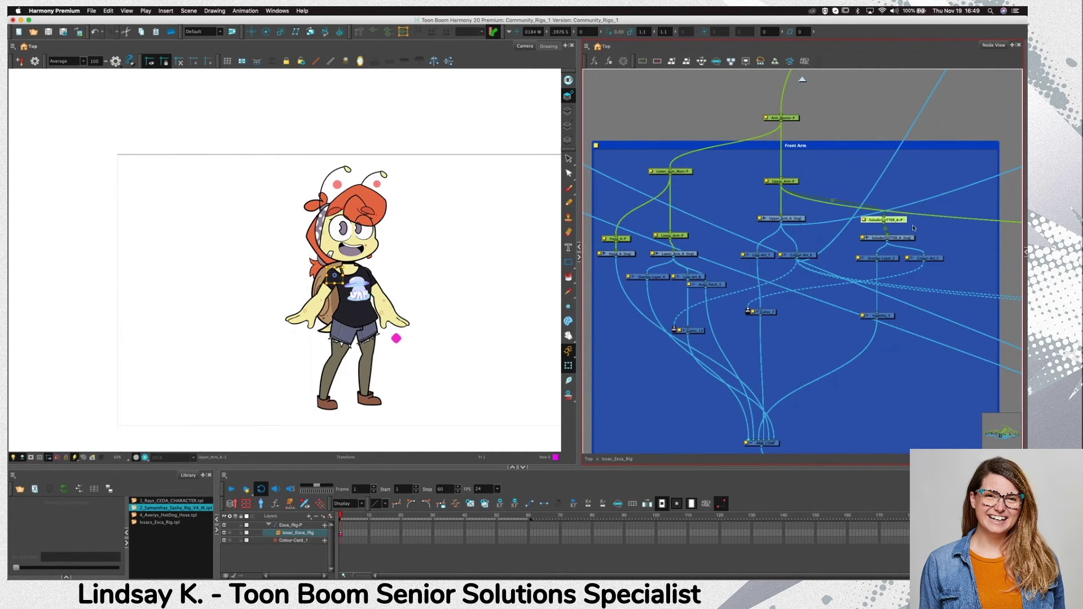
Find the nodes that belong to the front arm's sleeve cutter, starting from the sleeve on the character
left_click_drag(974, 234, 766, 221)
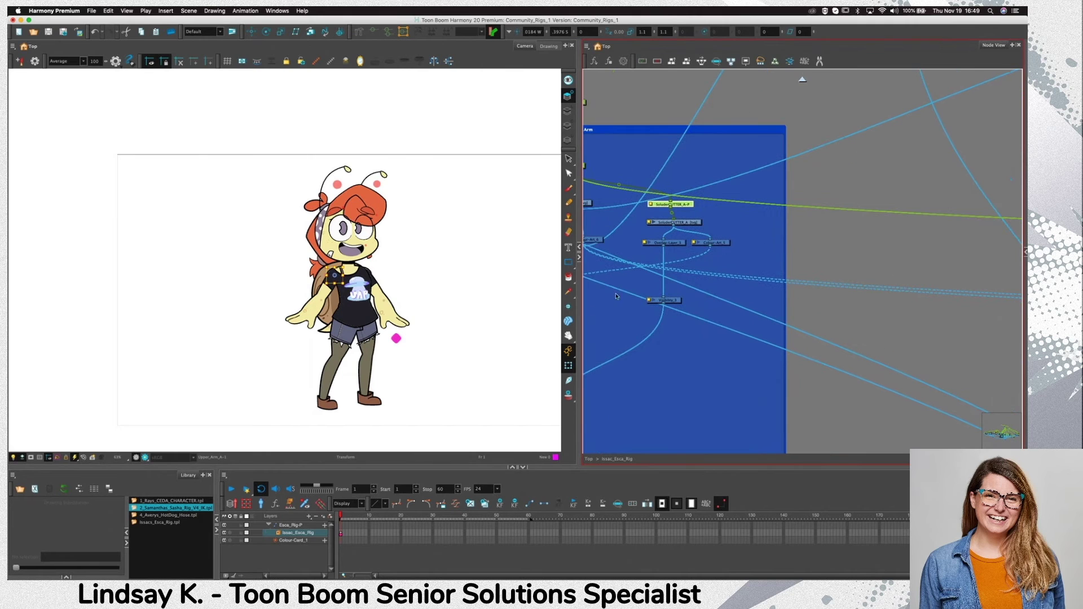
left_click(332, 288)
left_click(330, 287)
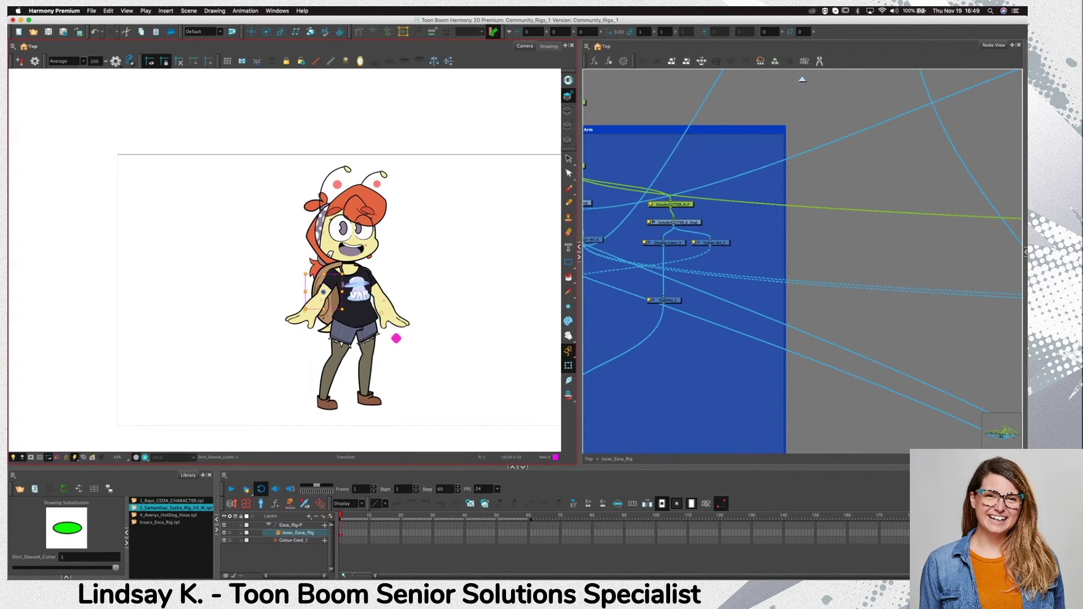
left_click(329, 285)
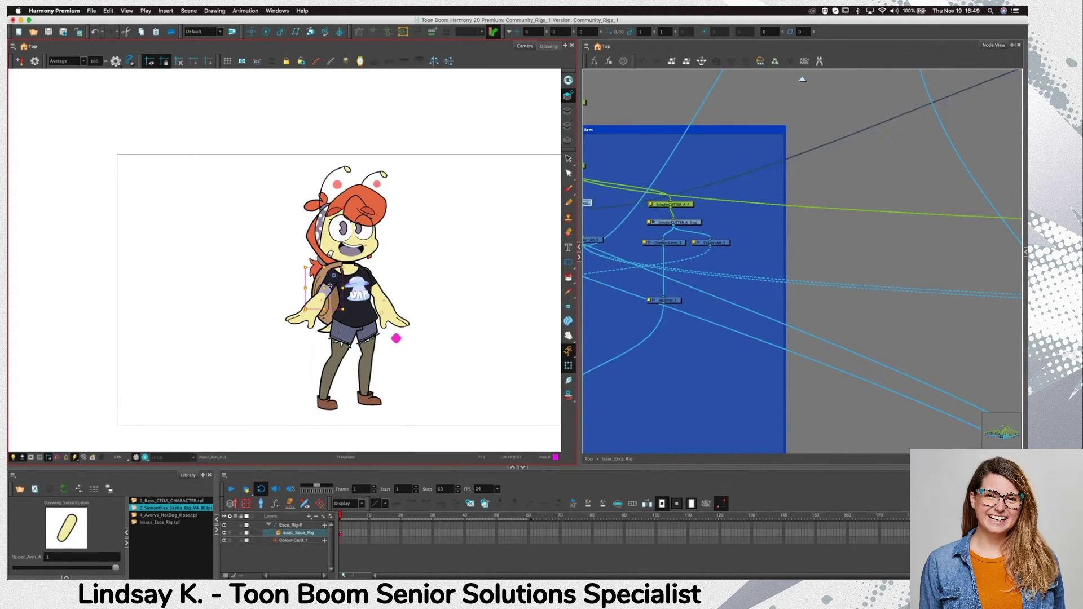
key("super+z")
left_click(273, 282)
left_click(327, 289)
scroll(905, 277, "down", 2)
scroll(905, 277, "down", 2)
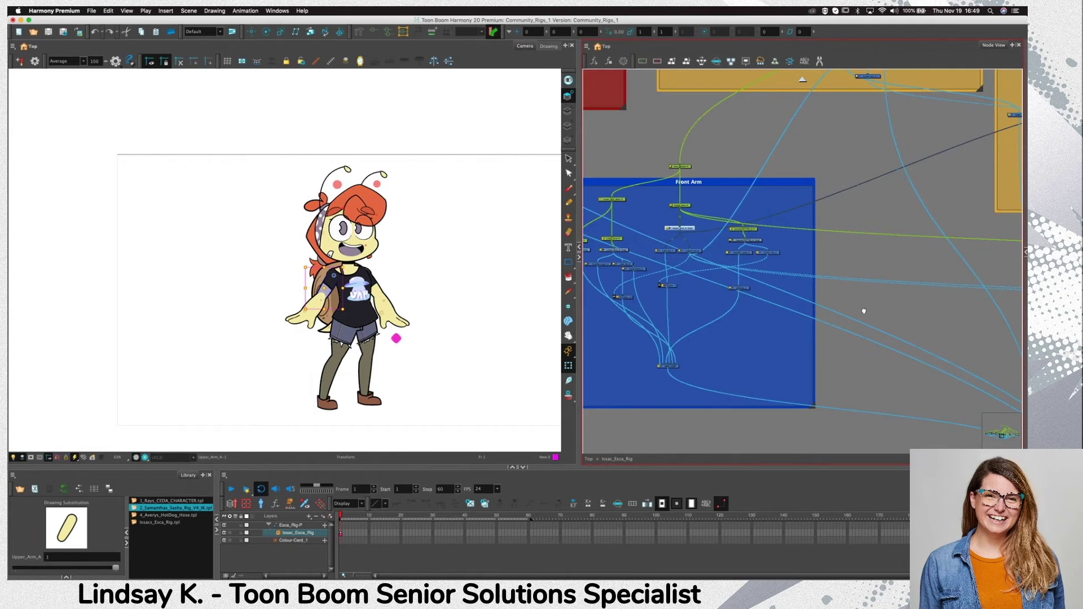
left_click_drag(953, 313, 645, 297)
left_click_drag(909, 324, 603, 333)
scroll(602, 332, "right", 10)
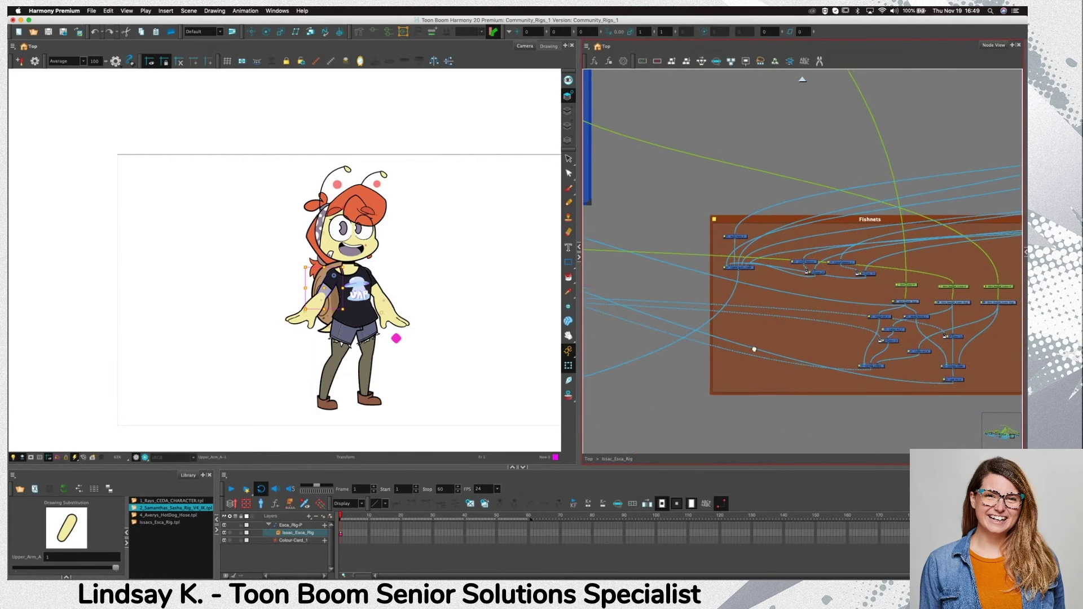
Move the front sleeve cutter's peg, drawing and cutter nodes out of the Fishnets backdrop to the edge of the Front Arm backdrop
left_click(761, 289)
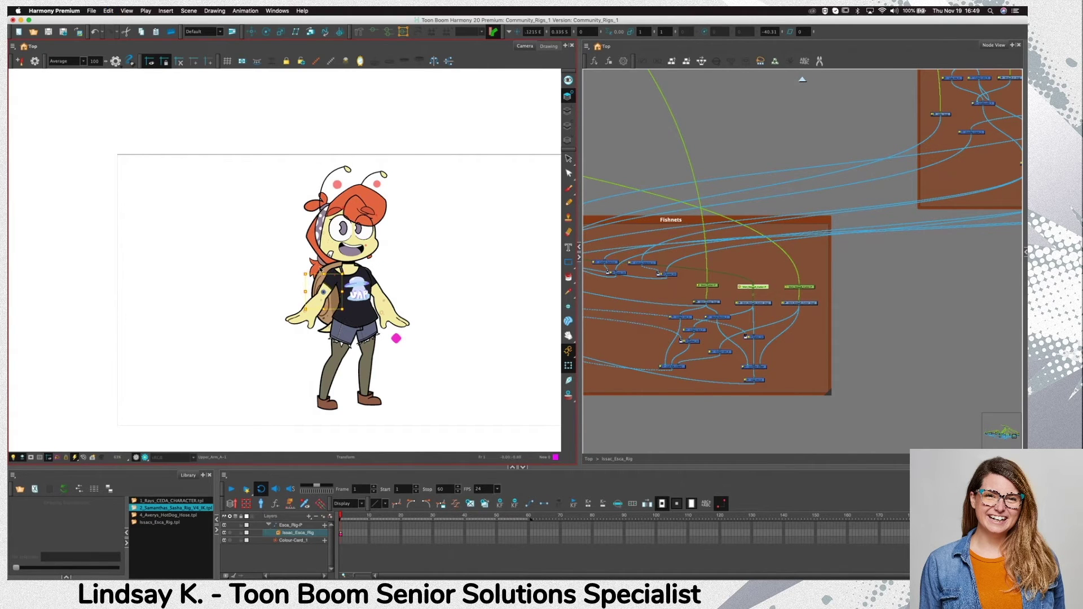
left_click(764, 304)
mouse_move(764, 305)
left_mouse_down()
mouse_move(673, 274)
mouse_move(615, 316)
left_mouse_up()
left_click_drag(746, 308, 894, 280)
left_click_drag(763, 287, 893, 280)
mouse_move(893, 280)
left_mouse_down()
mouse_move(626, 264)
mouse_move(703, 250)
left_mouse_up()
mouse_move(703, 250)
left_mouse_down()
mouse_move(852, 244)
mouse_move(796, 233)
mouse_move(667, 252)
mouse_move(827, 225)
mouse_move(609, 218)
left_mouse_up()
left_click_drag(703, 220, 936, 230)
left_click_drag(833, 227, 700, 209)
left_click_drag(699, 208, 641, 162)
left_click_drag(641, 162, 991, 163)
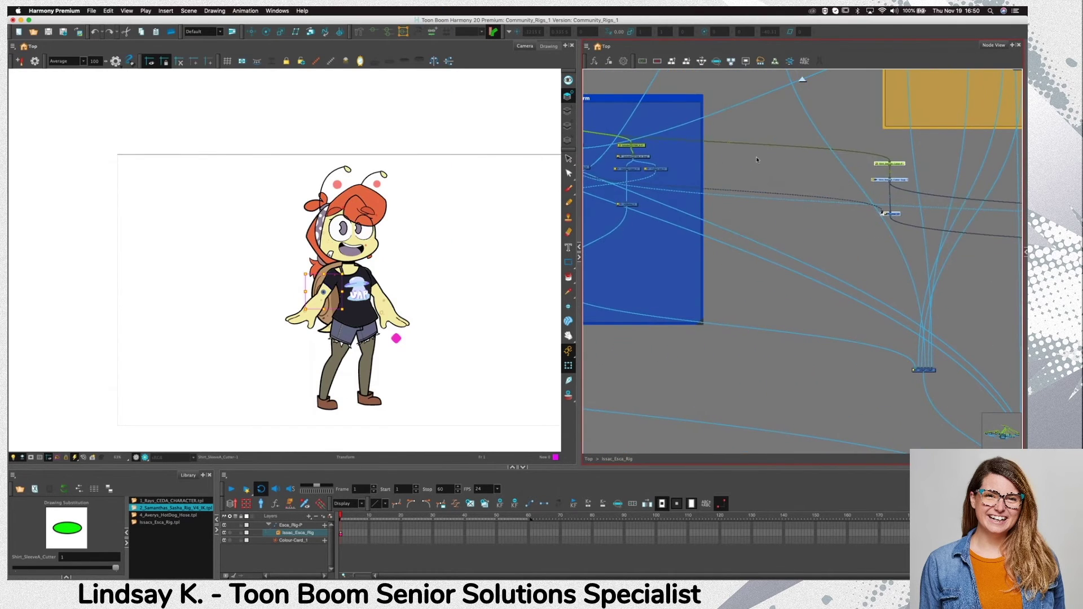
left_click_drag(897, 164, 684, 153)
left_click_drag(775, 159, 965, 174)
mouse_move(869, 167)
left_mouse_down()
mouse_move(887, 166)
mouse_move(845, 185)
left_mouse_up()
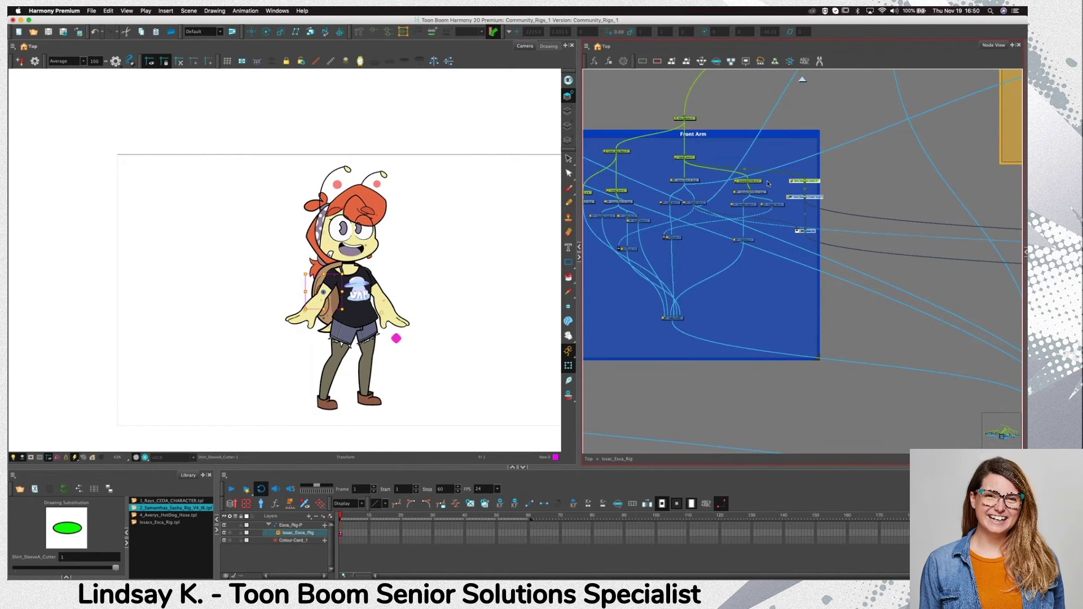
Rearrange the Front Arm nodes, placing the sleeve cutter group next to the upper arm and the shoulder cutter group on its far side
left_click(759, 183)
left_click_drag(759, 183, 872, 187)
left_click(814, 211)
mouse_move(814, 211)
left_mouse_down()
mouse_move(812, 234)
mouse_move(758, 234)
left_mouse_up()
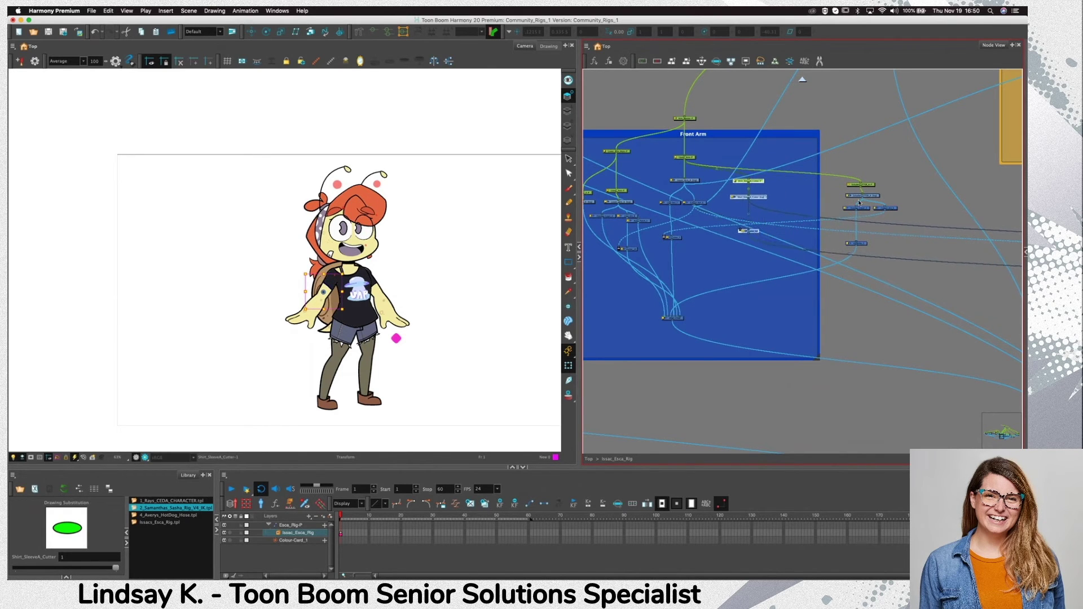
left_click(868, 184)
left_click_drag(853, 187, 811, 184)
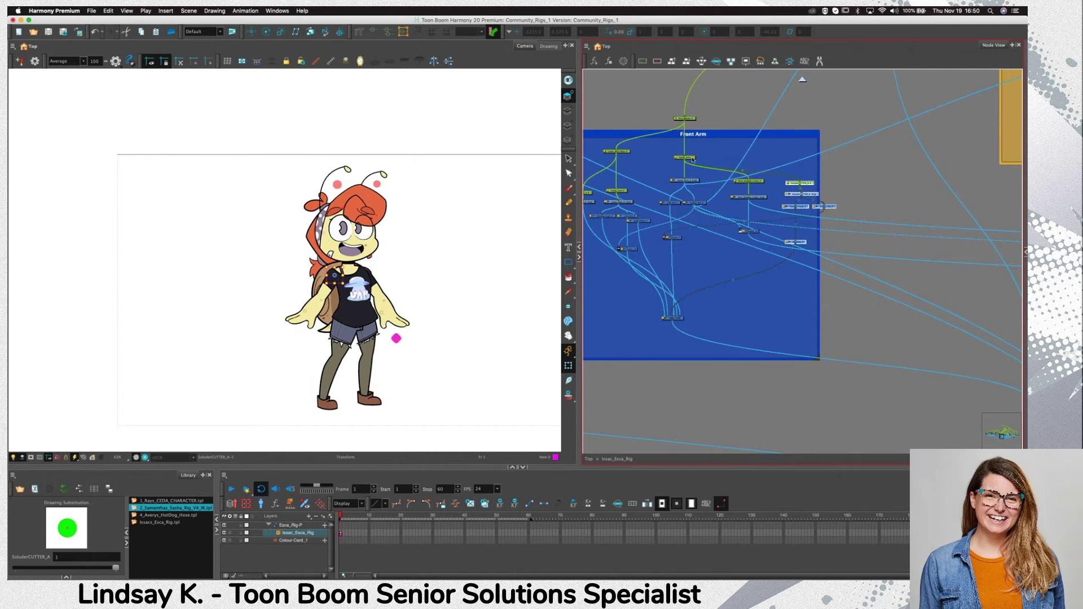
Test-move the sleeve cutter drawing and the shoulder cutter peg on the character, undoing each change
left_click(758, 196)
scroll(330, 282, "up", 5)
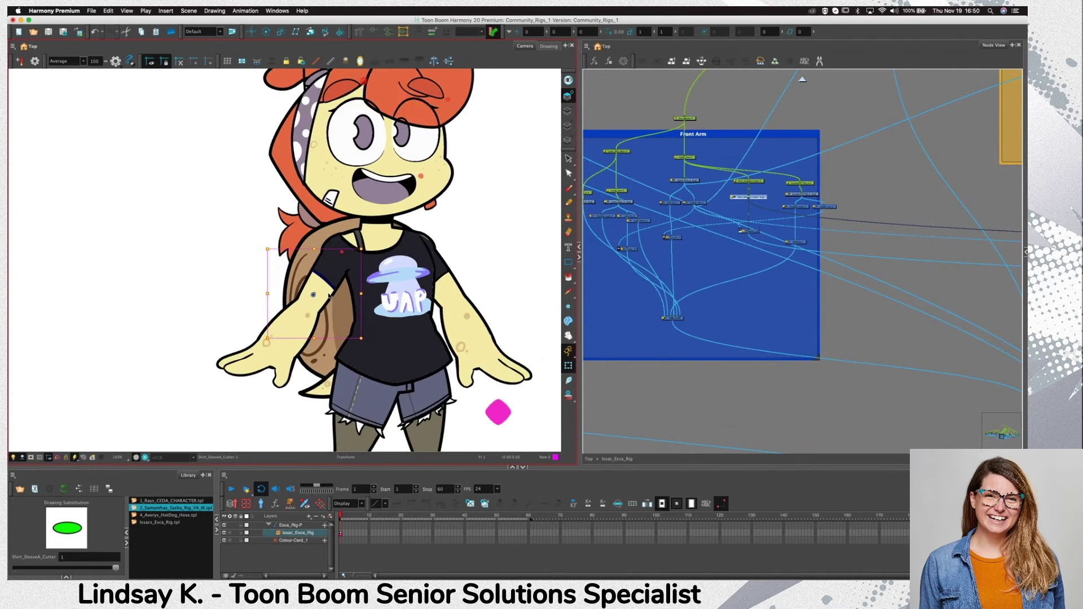
left_click_drag(330, 280, 336, 282)
key("super+z")
left_click(799, 182)
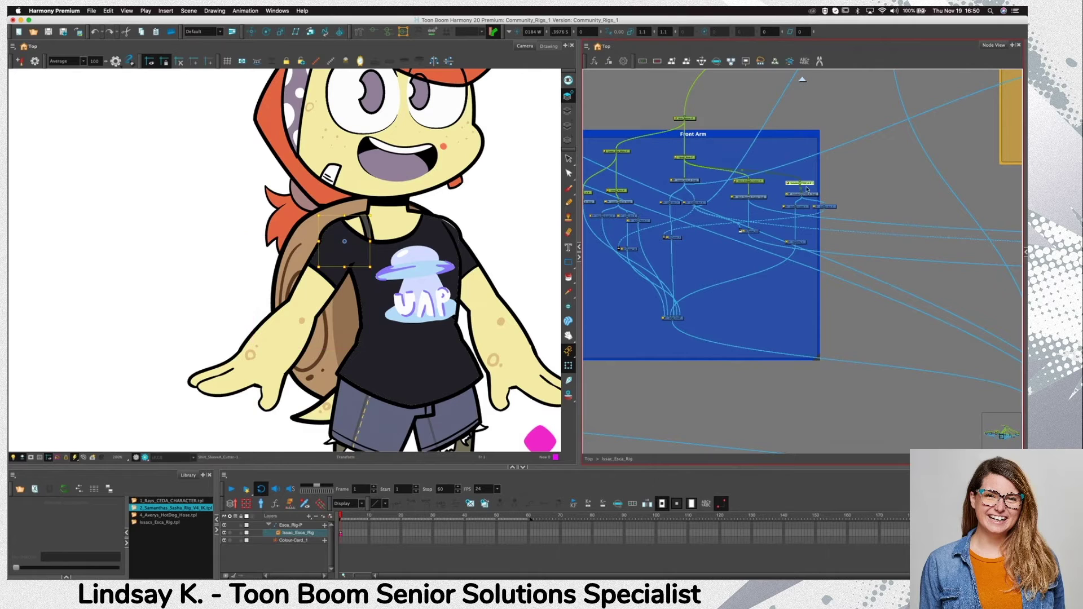
left_click_drag(344, 243, 347, 242)
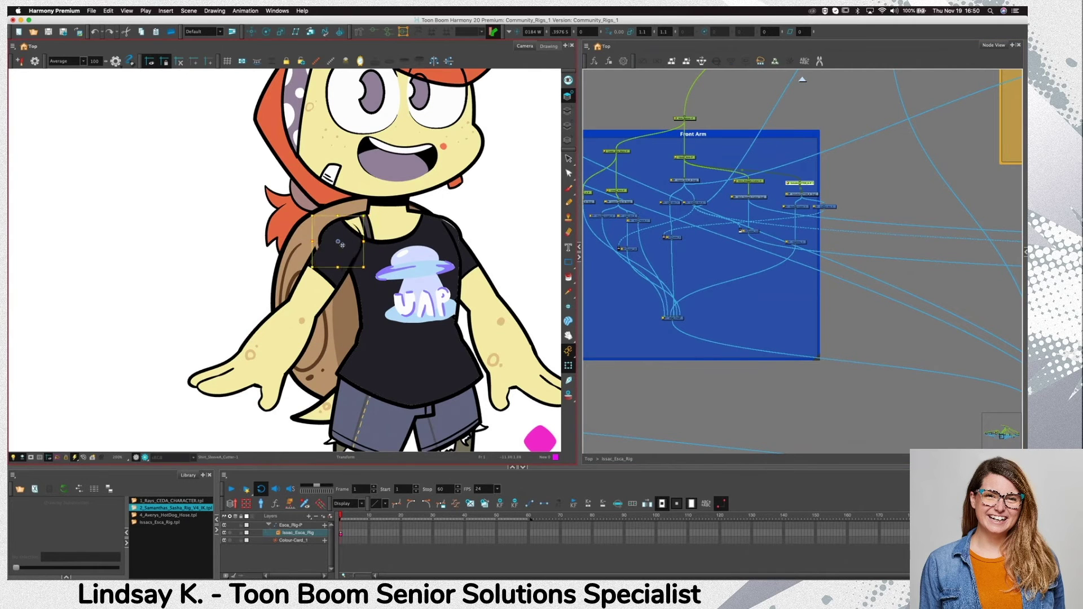
key("super+z")
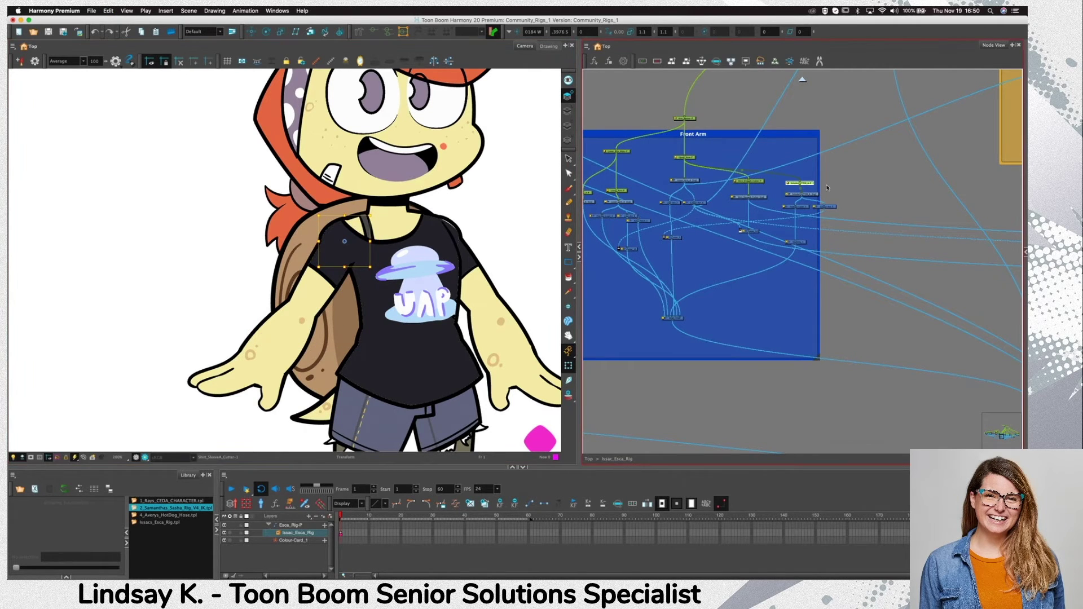
Try rotating the upper arm with its peg, and undo the rotation
left_click(689, 158)
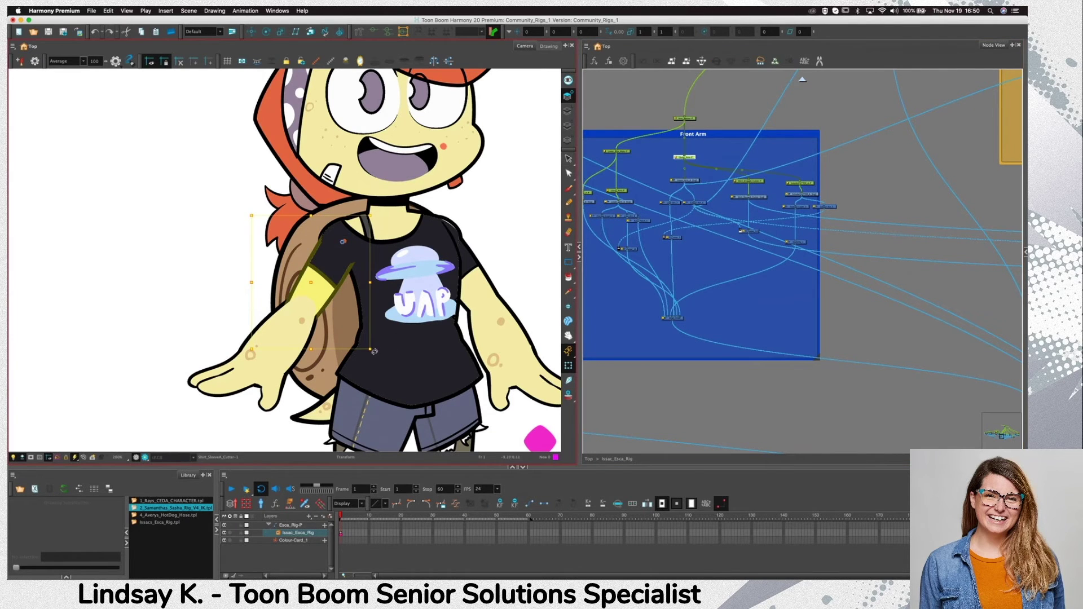
left_click_drag(374, 351, 343, 360)
key("super+z")
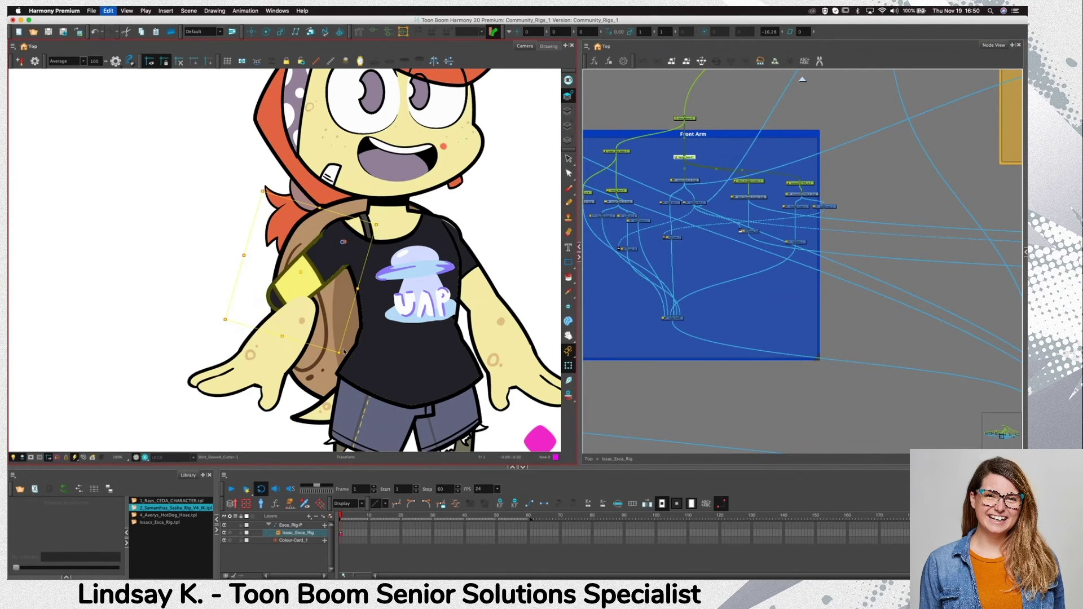
Display the Line Art layer of the front sleeve cutter drawing with the Select tool
left_click(754, 196)
left_click(568, 158)
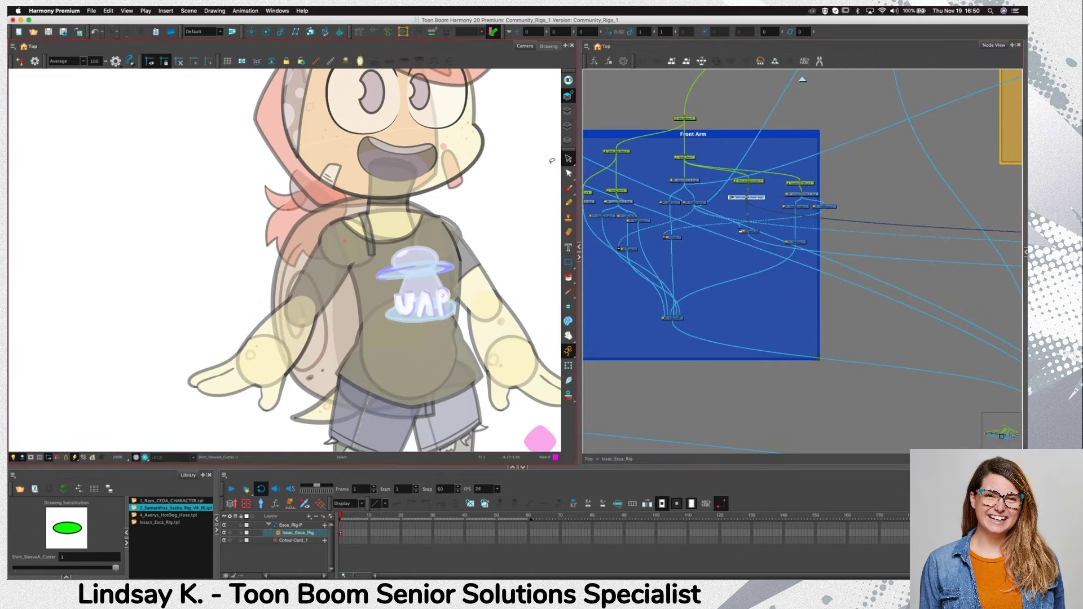
left_click(567, 111)
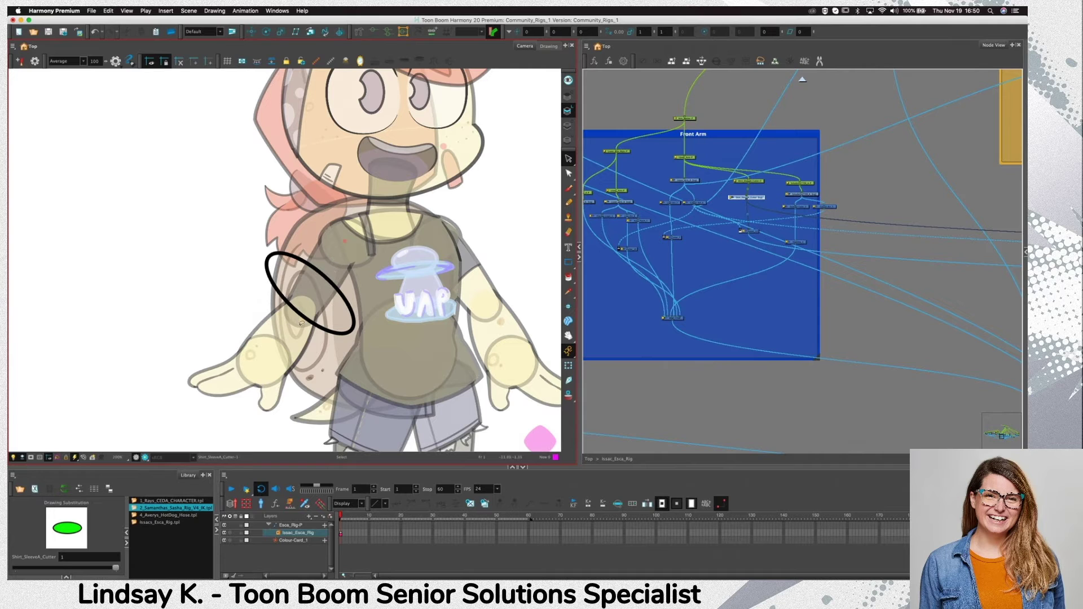
left_click(749, 195)
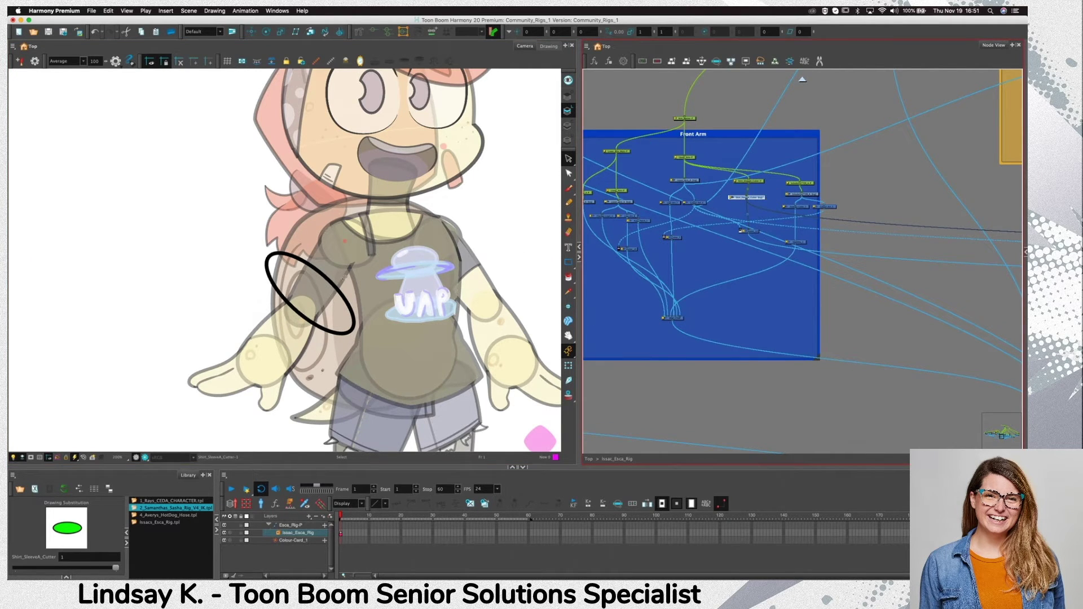
left_click(344, 277)
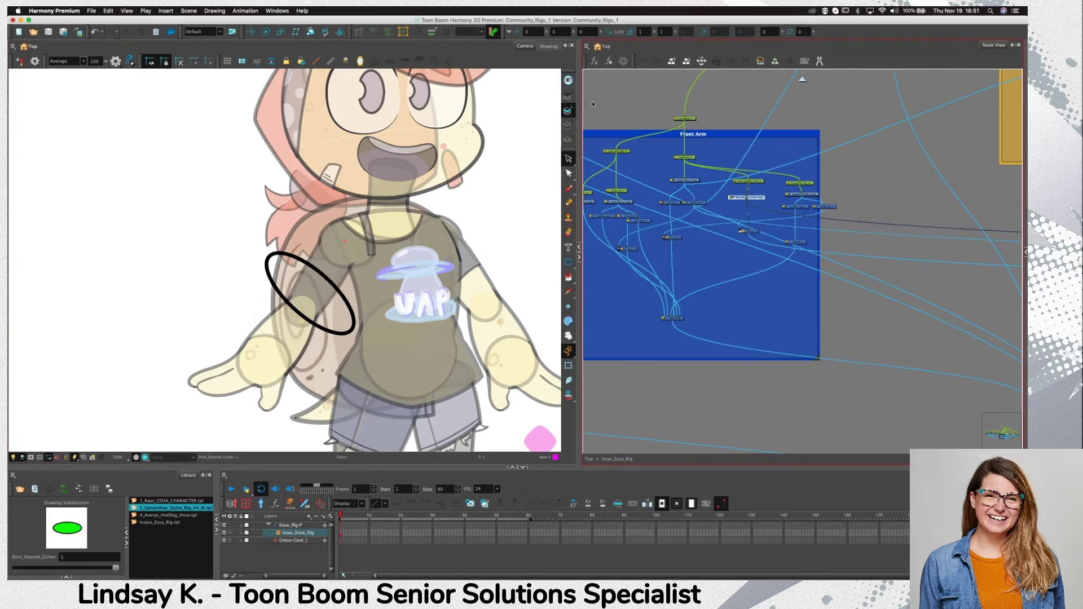
Preview all art layers of the sleeve cutter ellipse, select all its artwork and show its contour points with the Contour Editor
left_click(569, 80)
key("super+a")
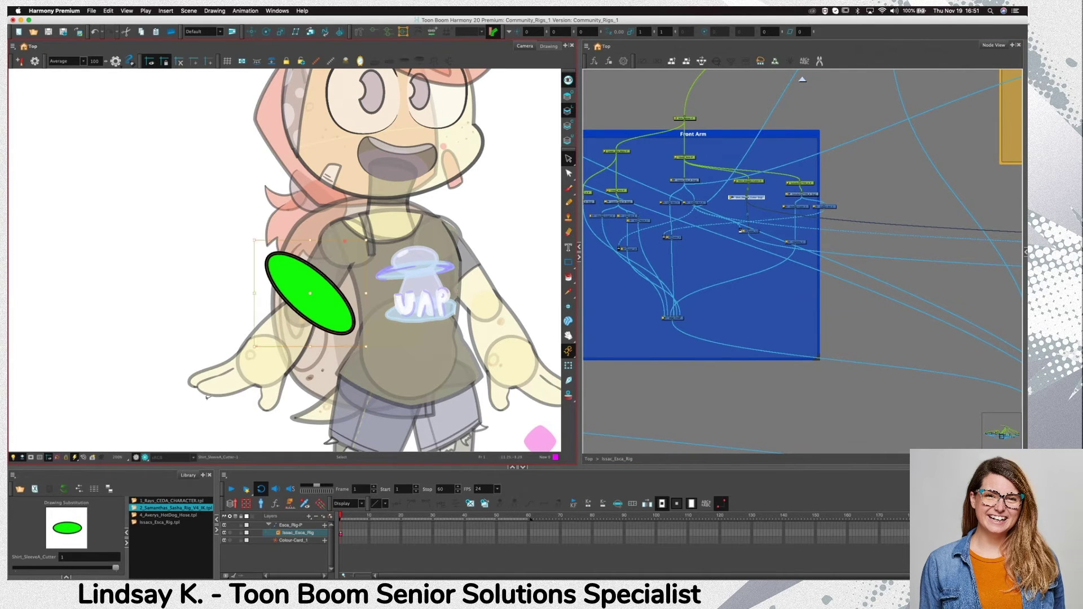
key("alt+q")
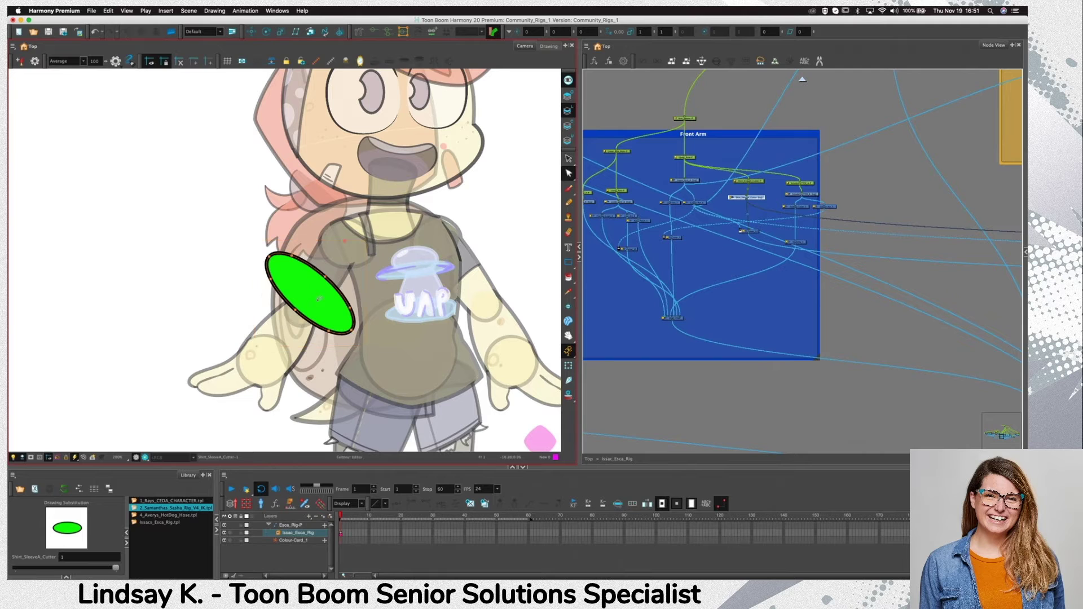
Pull part of the front sleeve cutter's contour outward to reshape the ellipse, and return to the Transform tool
left_click_drag(297, 312, 278, 326)
key("shift+t")
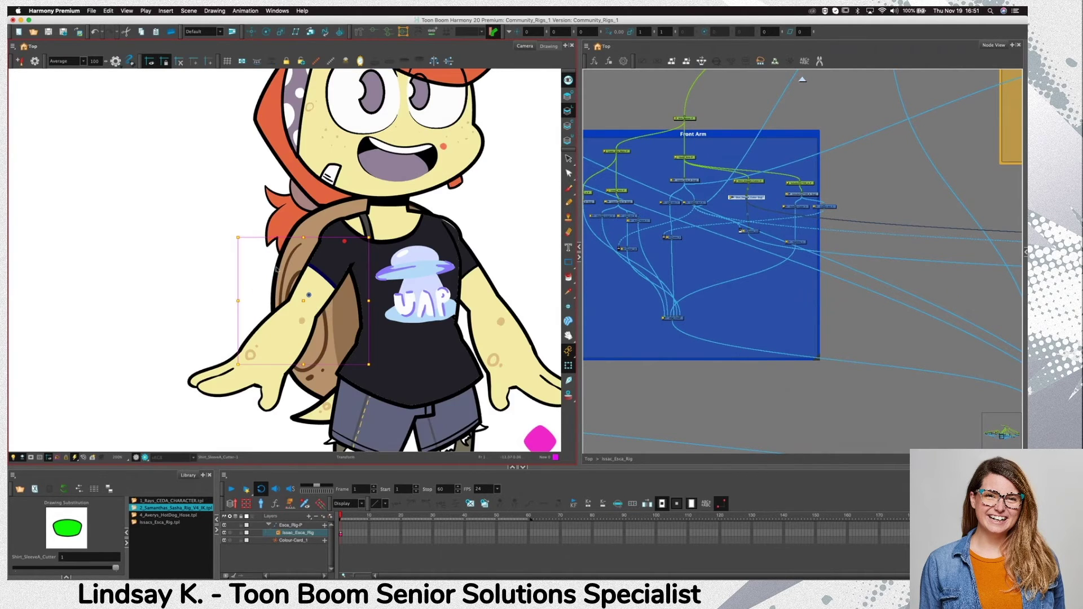
Test-rotate the upper arm peg to check the reshaped sleeve cutter, undo the rotation and clear the selection
left_click(685, 157)
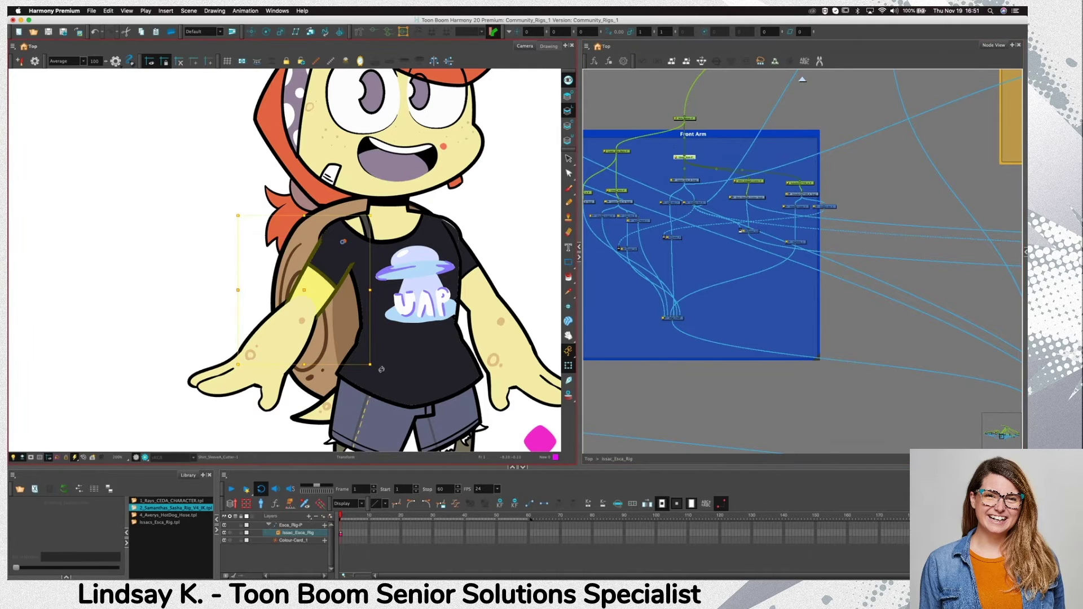
left_click_drag(385, 369, 324, 354)
key("super+z")
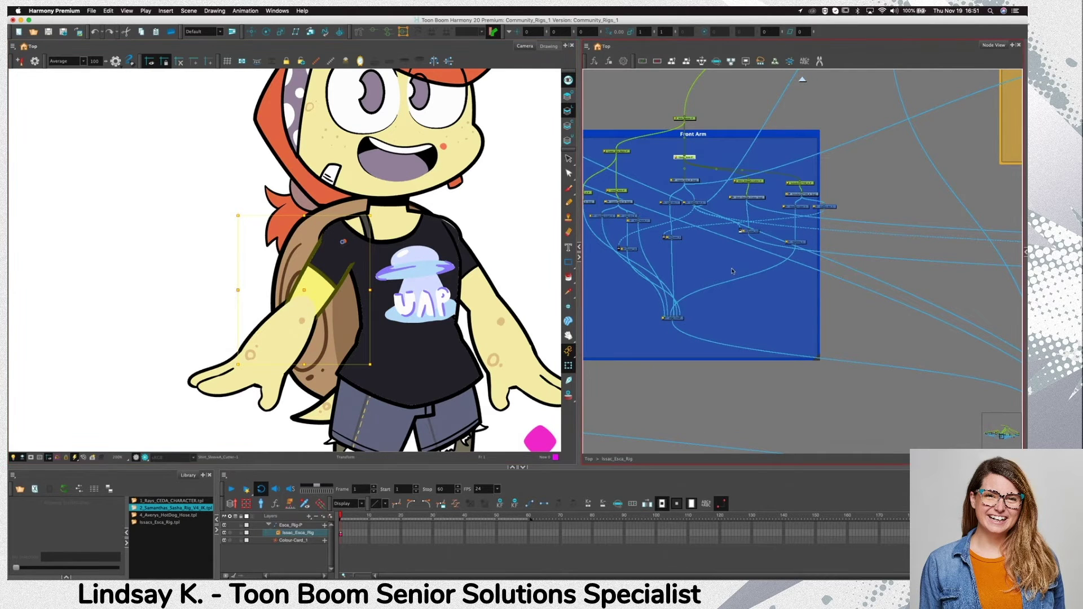
scroll(814, 234, "down", 3)
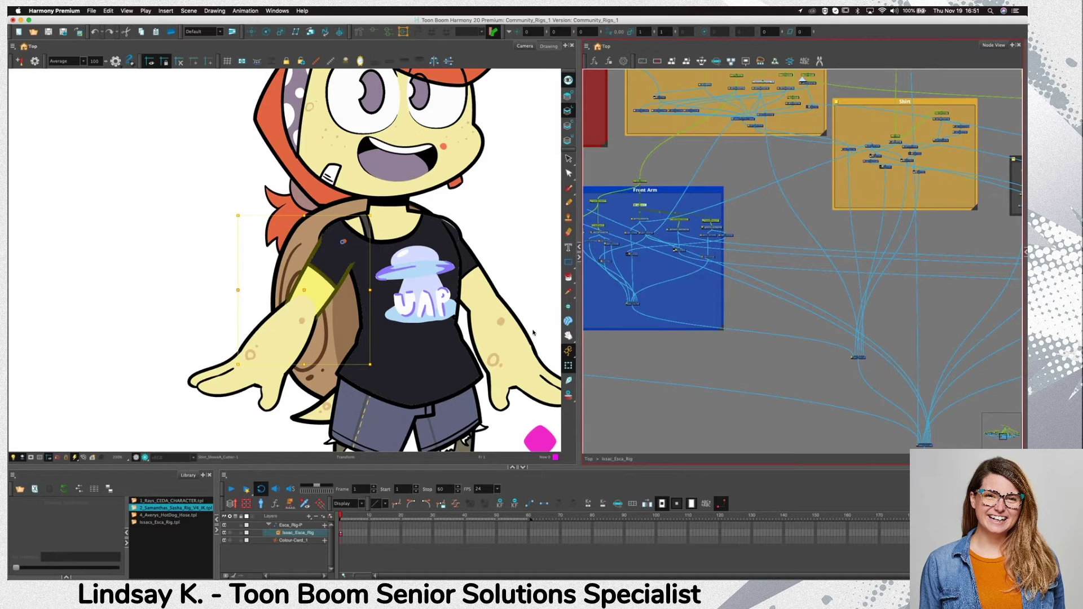
left_click(760, 320)
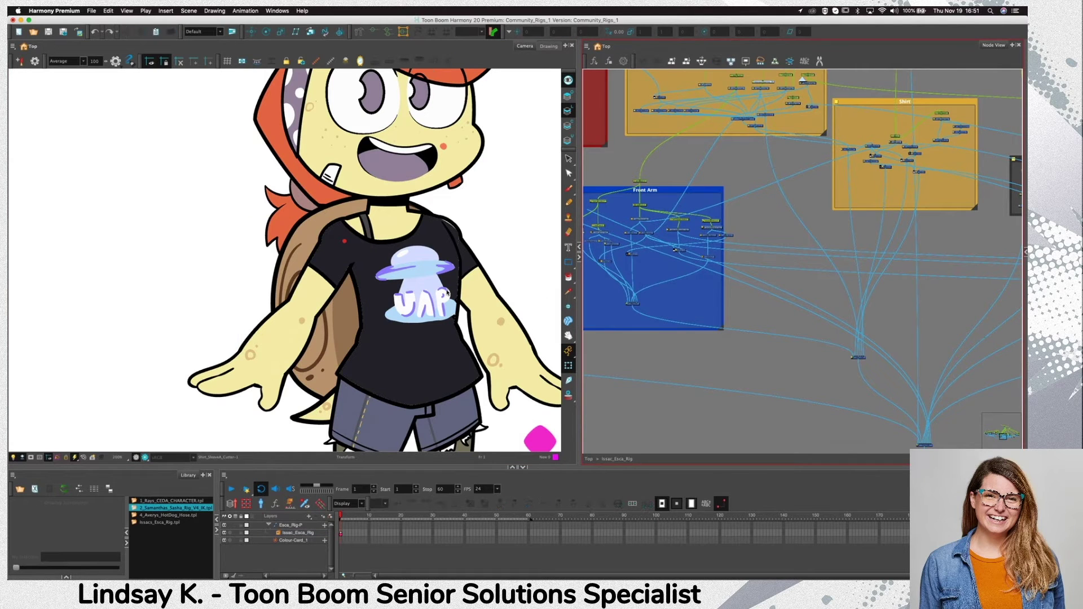
Rotate the lower arm by its main peg about 113° across the shirt and nudge it slightly in depth
left_click(271, 398)
key("b")
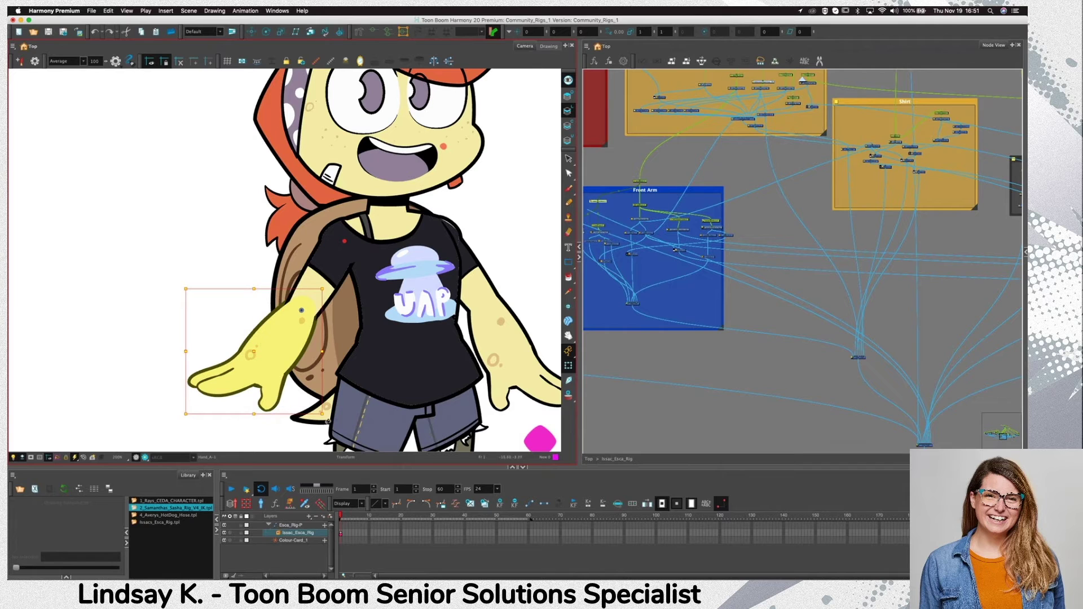
left_click_drag(328, 421, 439, 305)
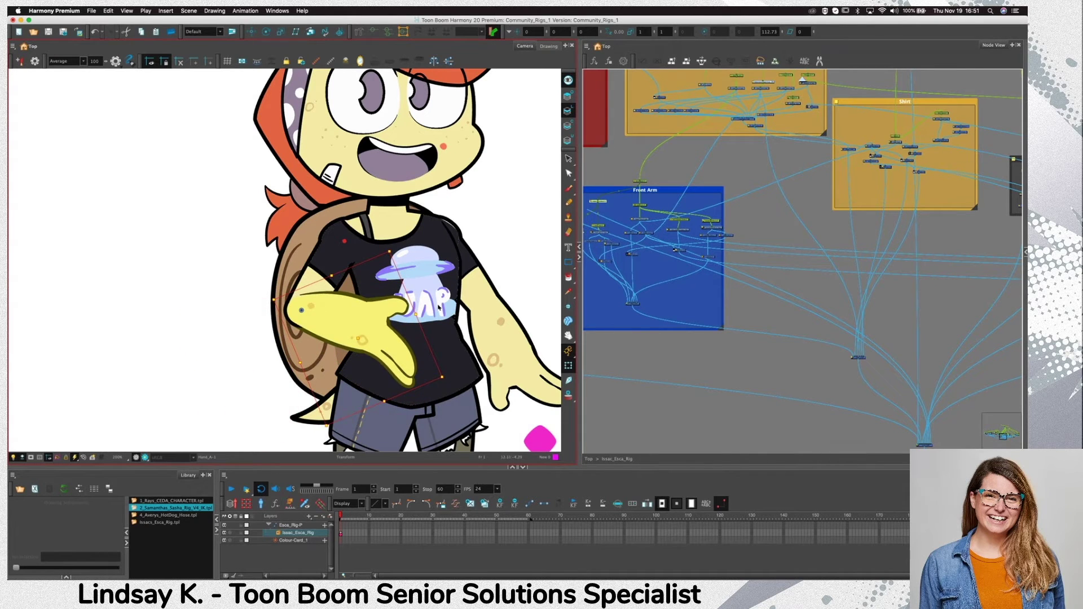
key("alt+Up")
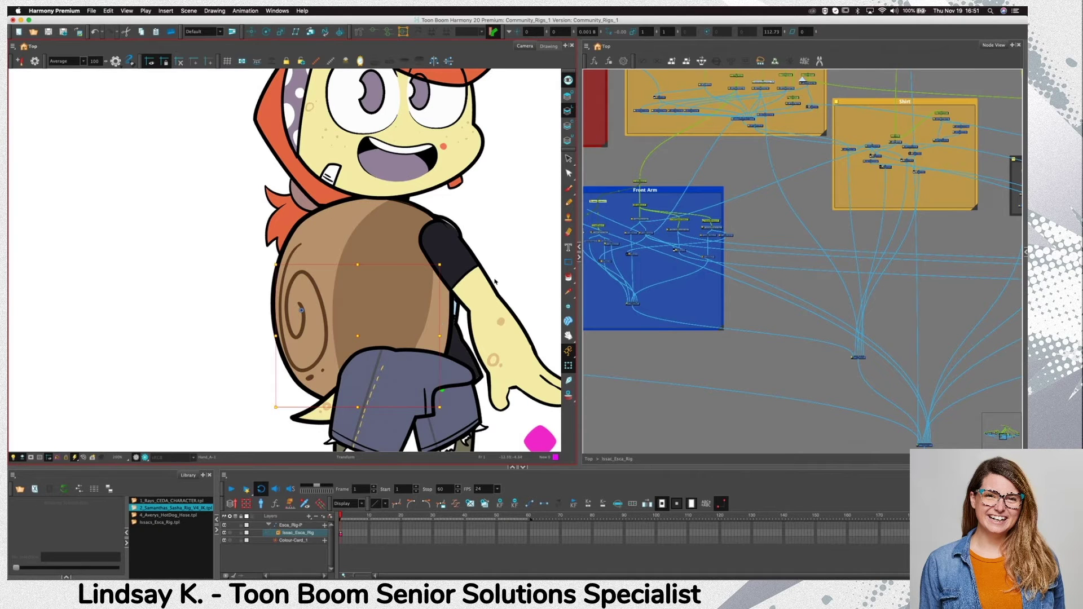
Set the ARM_COMP composite in the Front Arm group to Pass Through mode
left_click(617, 242)
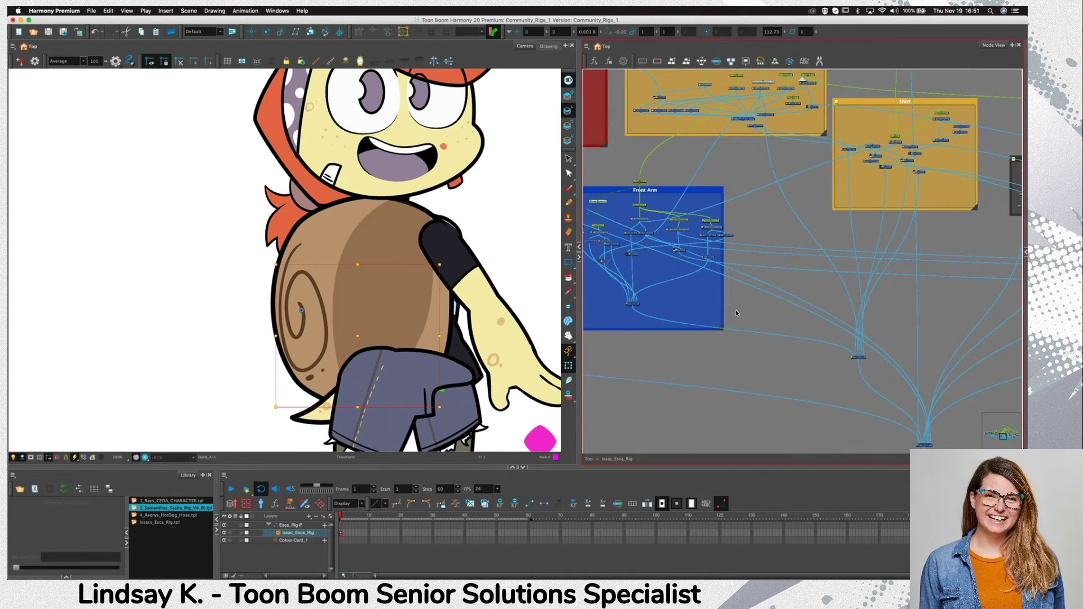
left_click(653, 308)
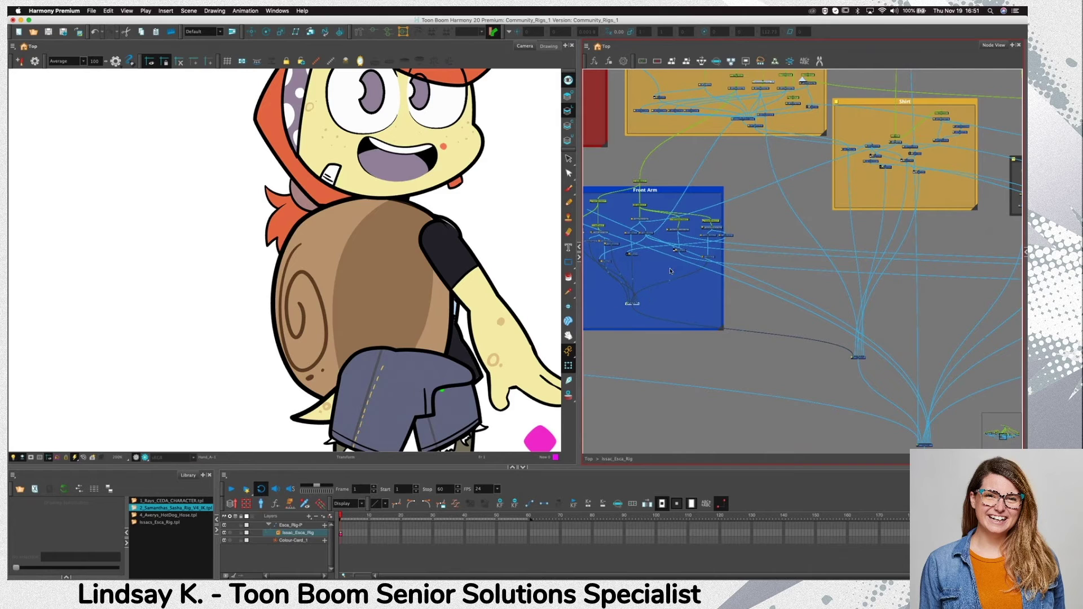
scroll(618, 202, "left", 2)
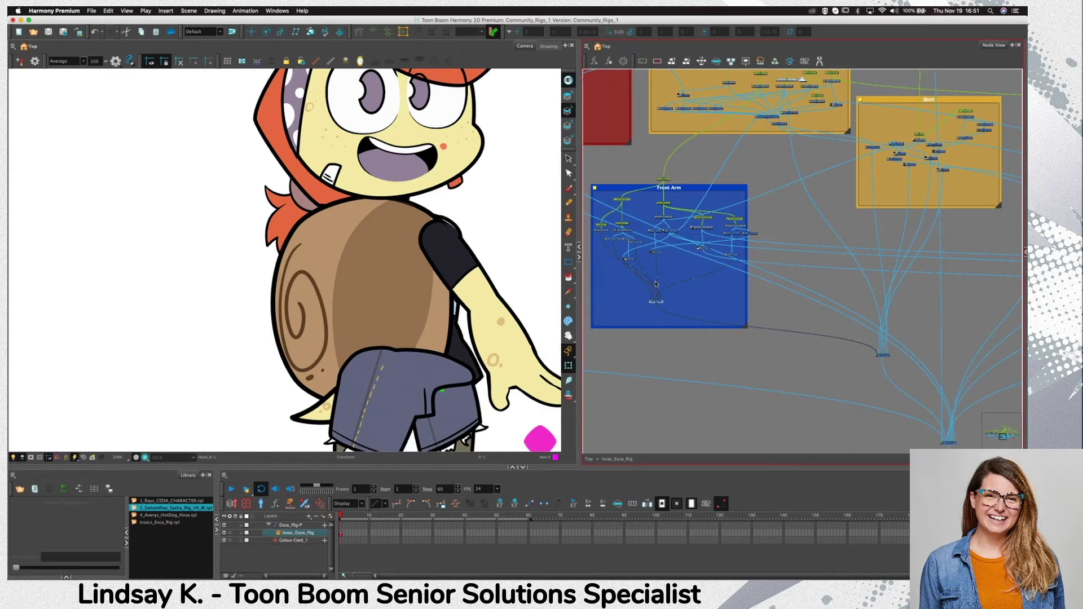
scroll(642, 310, "up", 5)
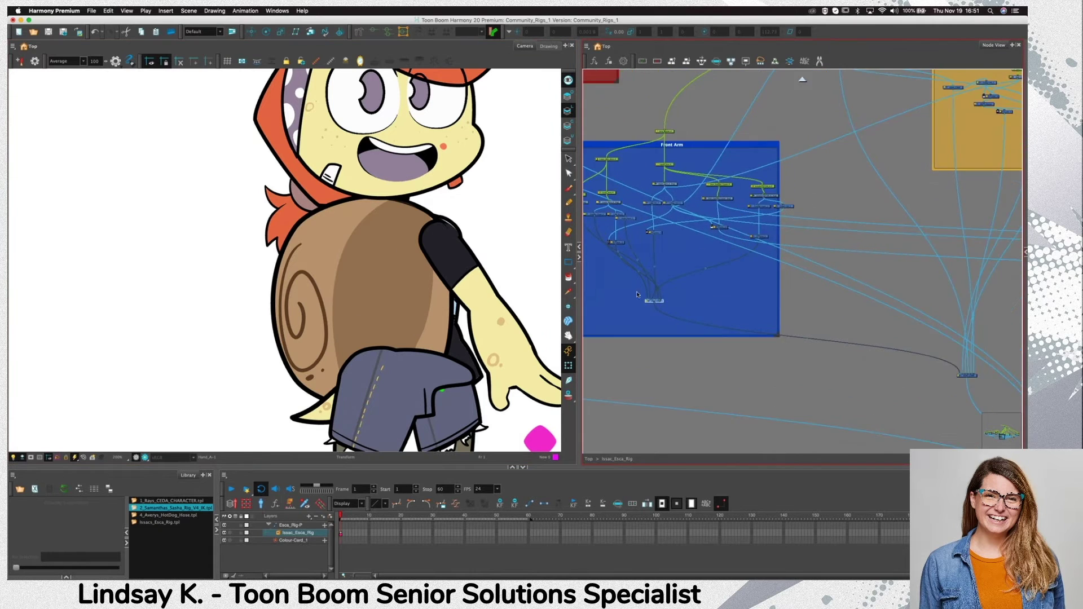
double_click(631, 298)
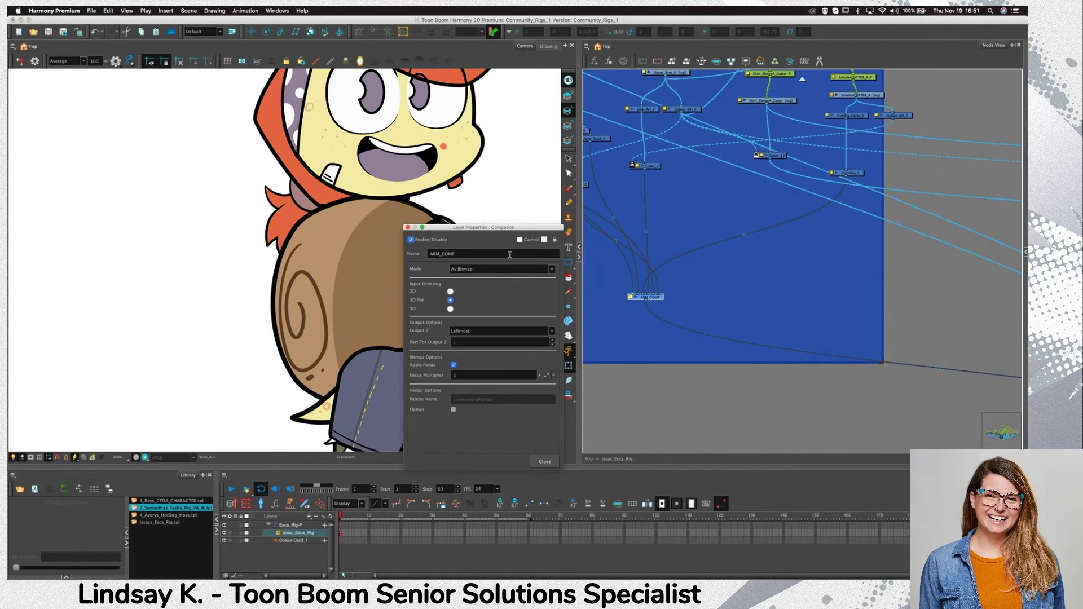
left_click(496, 269)
left_click(494, 285)
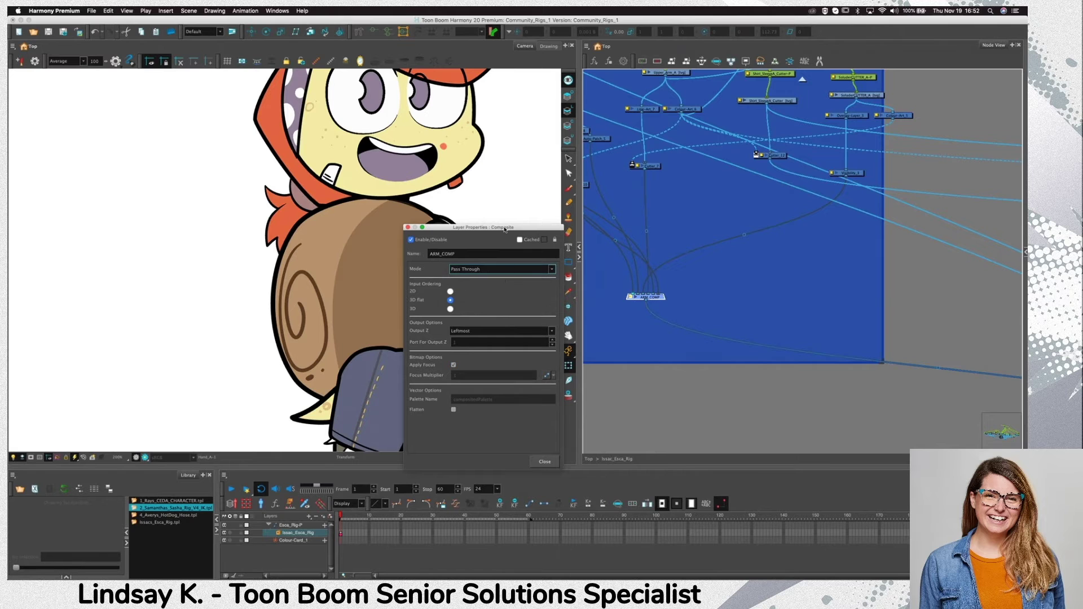
left_click(408, 227)
Set the SHIRT_COMP composite that the arm composite feeds into to Pass Through mode
scroll(737, 305, "down", 3)
scroll(804, 310, "right", 4)
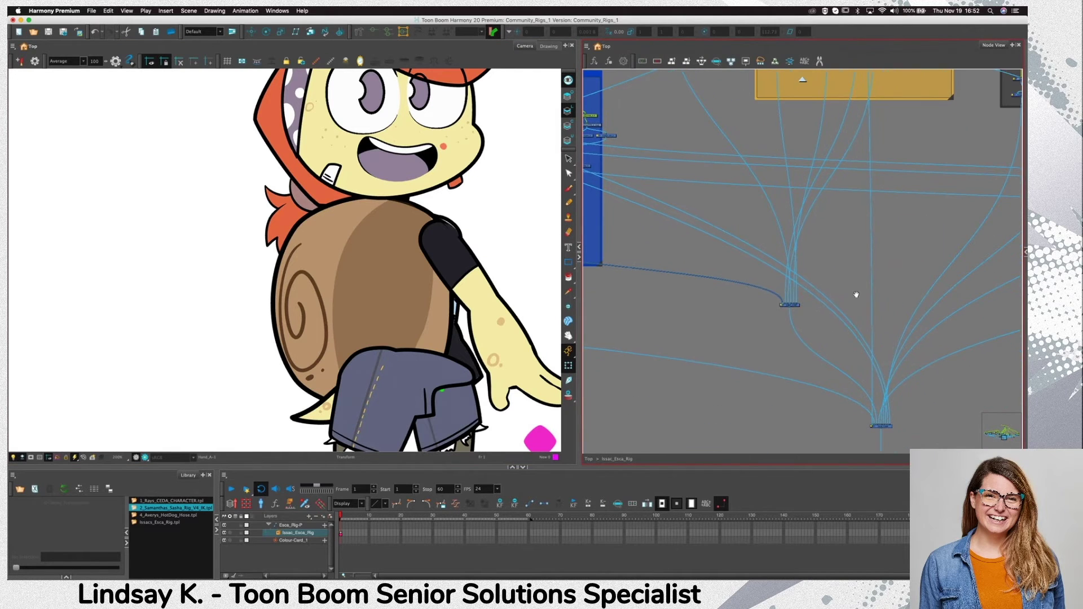
left_click(777, 296)
scroll(777, 295, "up", 5)
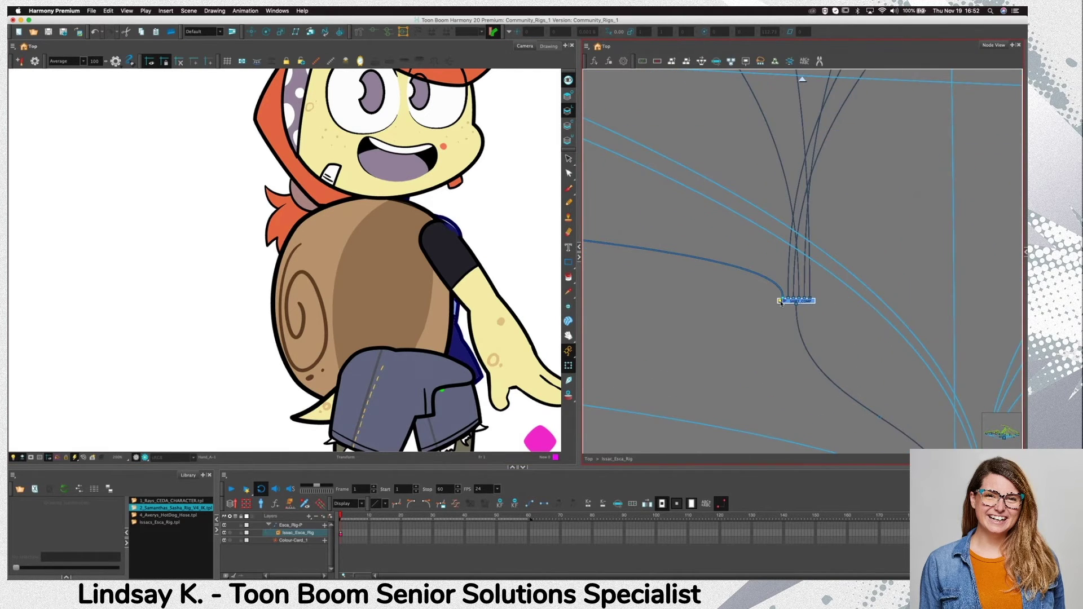
double_click(779, 300)
left_click(499, 269)
left_click(491, 283)
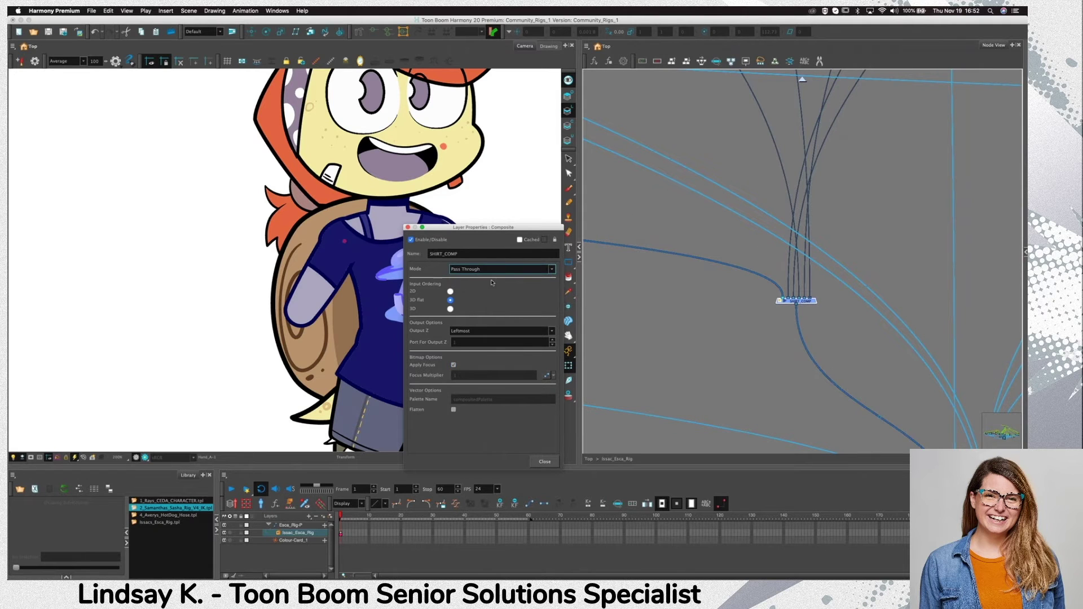
left_click(407, 227)
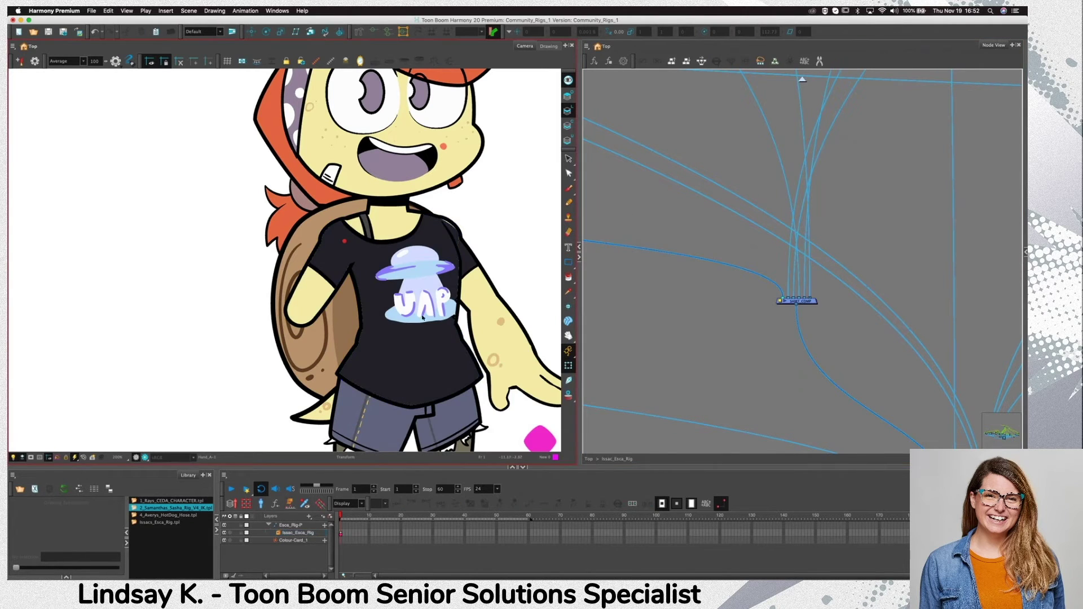
Examine the Front Arm group, its lower arm main peg and the neighbouring groups in the node network
scroll(303, 331, "down", 3)
scroll(787, 331, "left", 3)
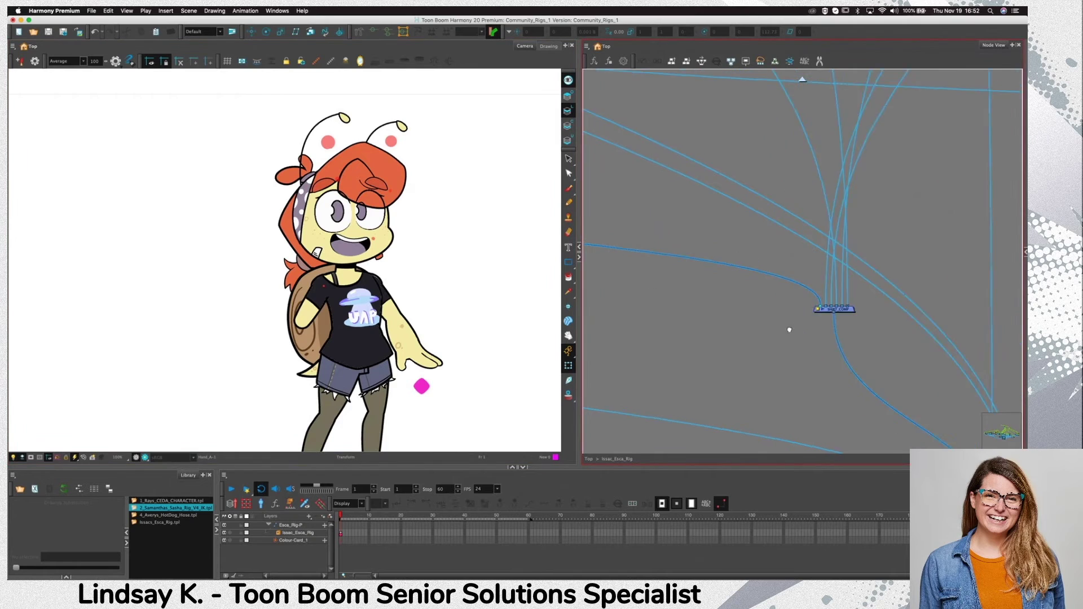
scroll(722, 320, "down", 3)
scroll(685, 332, "down", 4)
left_click_drag(737, 314, 887, 329)
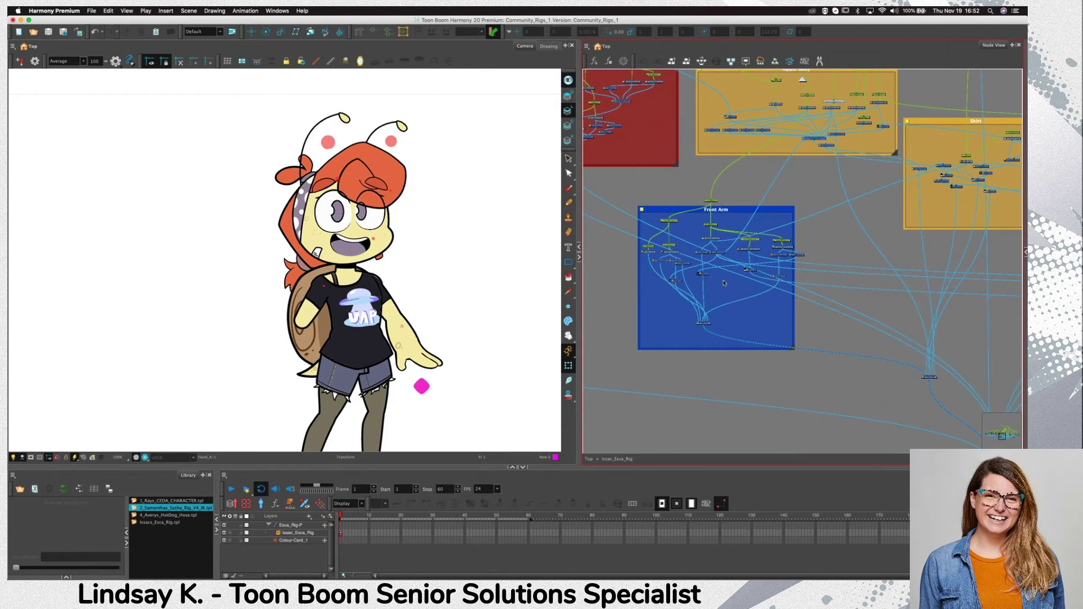
left_click(667, 221)
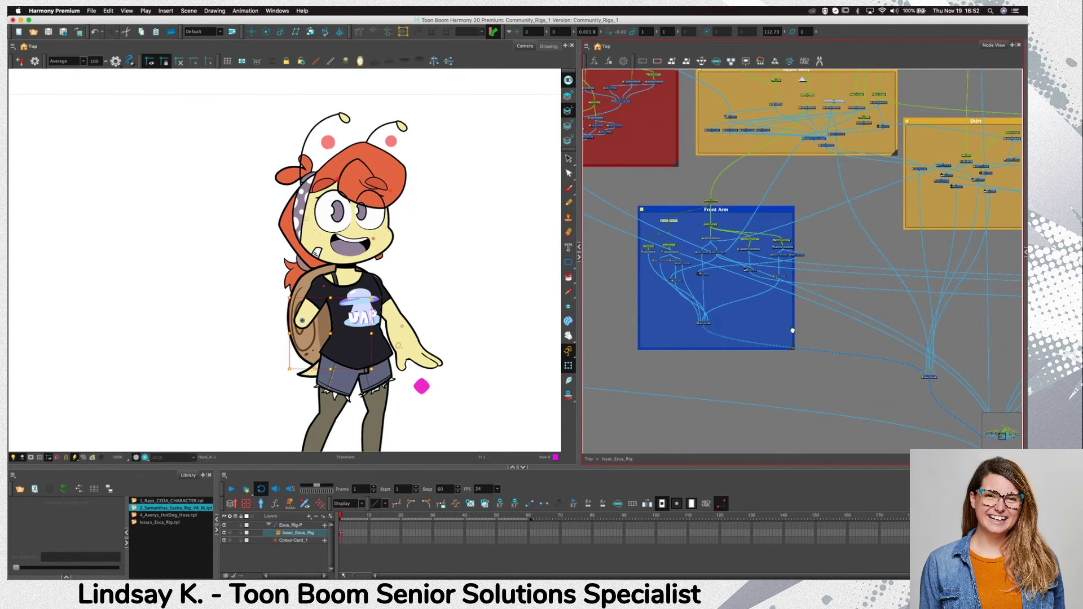
left_click_drag(831, 137, 947, 167)
scroll(705, 254, "left", 7)
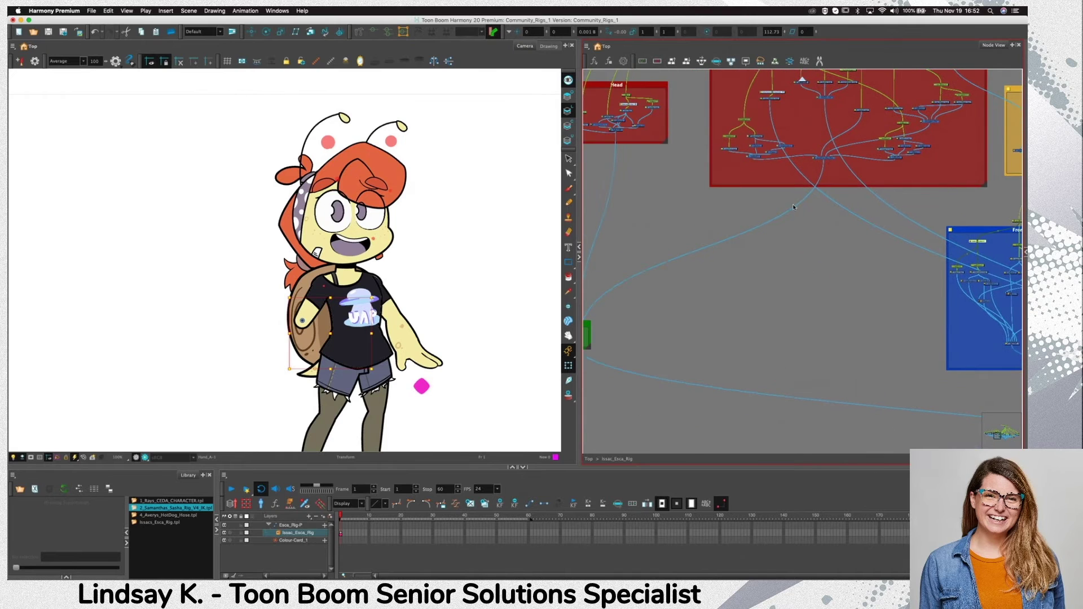
scroll(768, 325, "right", 9)
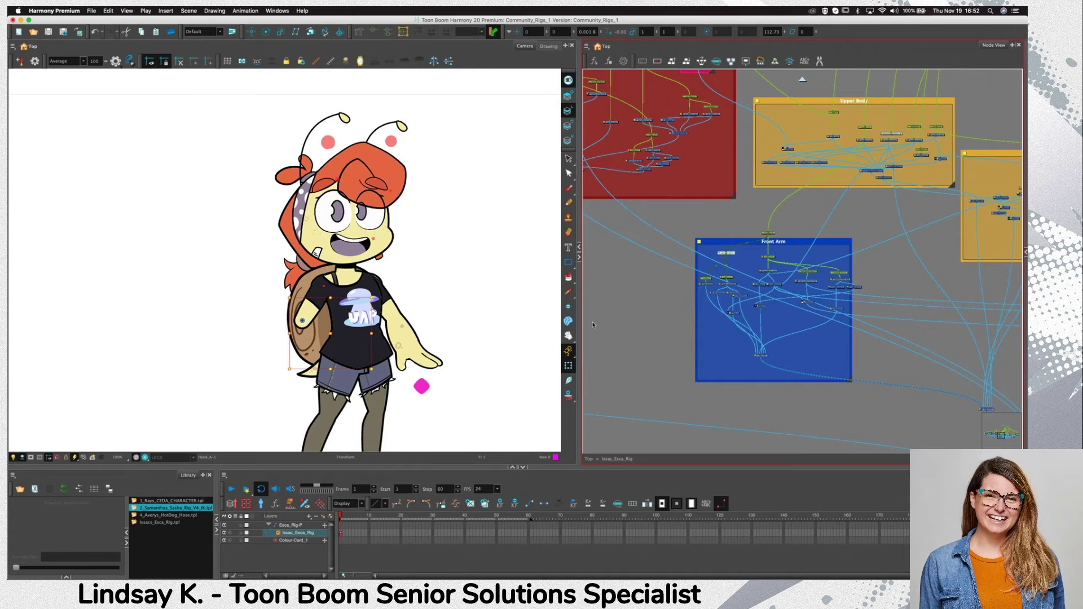
Return the lower arm main peg to its rest pose, test-move it slightly and undo the move
left_click(725, 251)
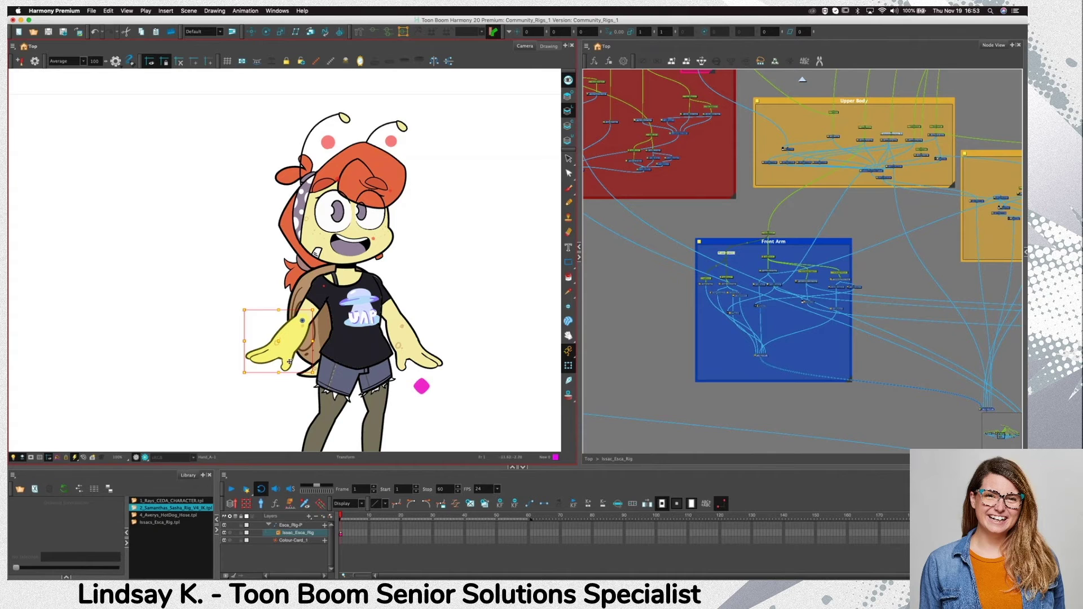
left_click_drag(288, 357, 284, 358)
key("super+z")
Examine the Hand_A drawing's node connections and display its Line Art and Colour Art layers with the Select tool
left_click(277, 353)
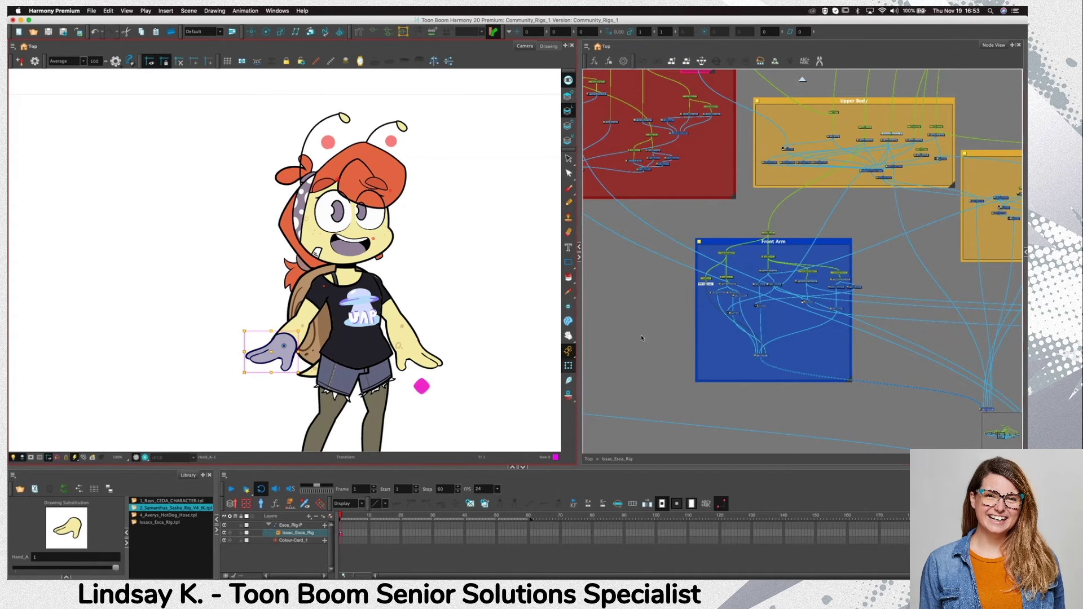
scroll(707, 295, "up", 5)
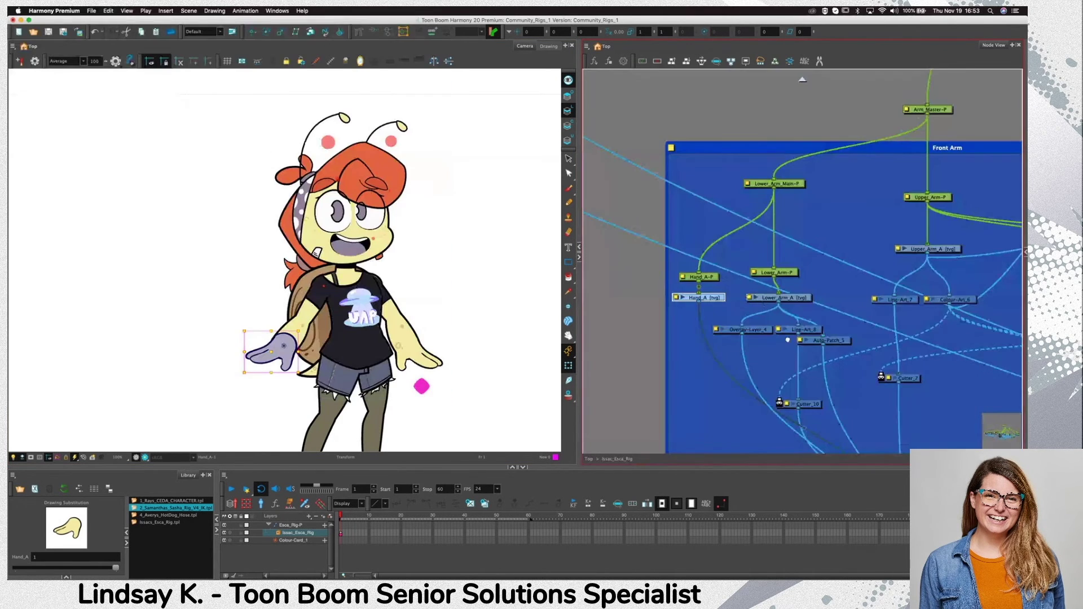
left_click_drag(769, 388, 802, 267)
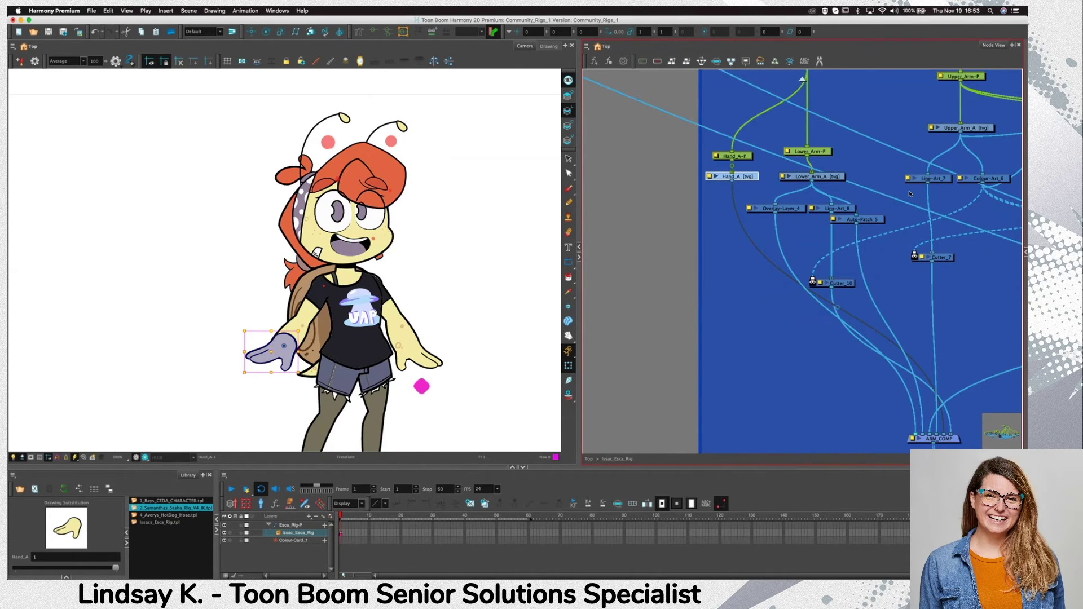
left_click(887, 219)
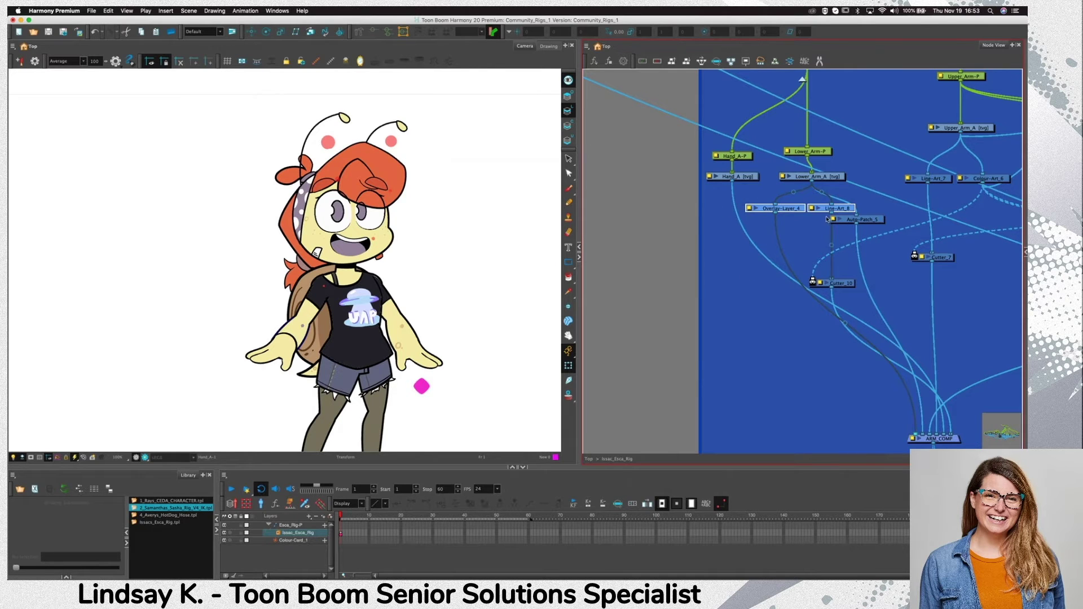
left_click(755, 179)
left_click(569, 159)
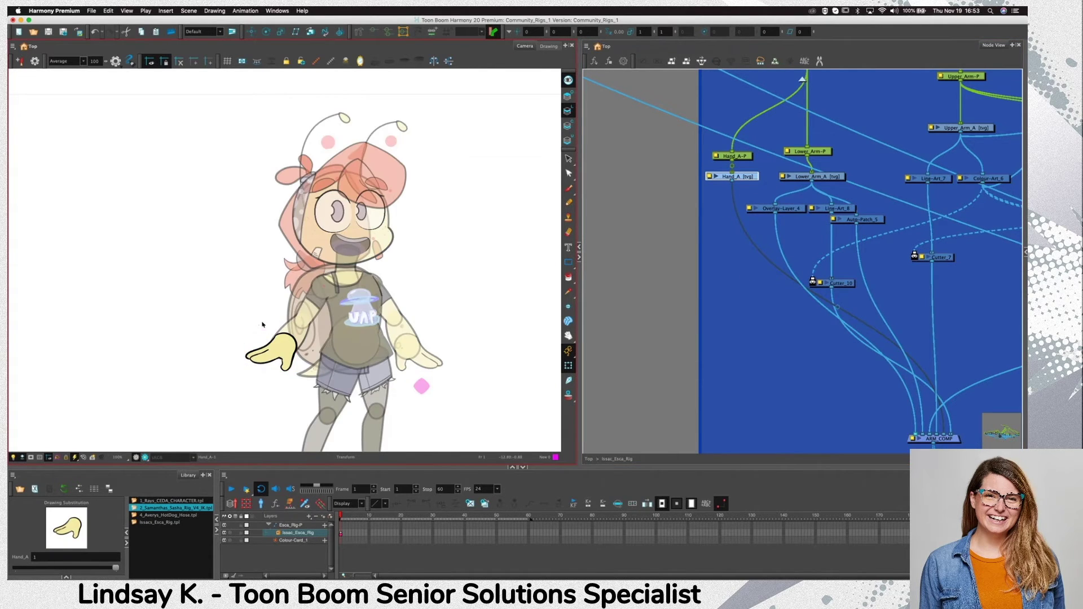
left_click(568, 80)
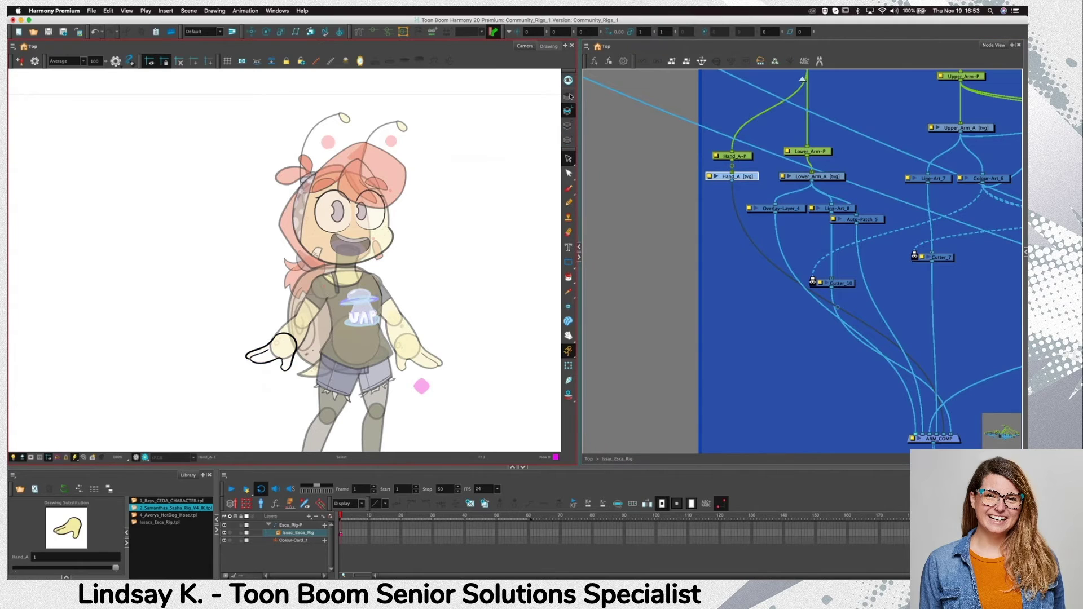
left_click(568, 125)
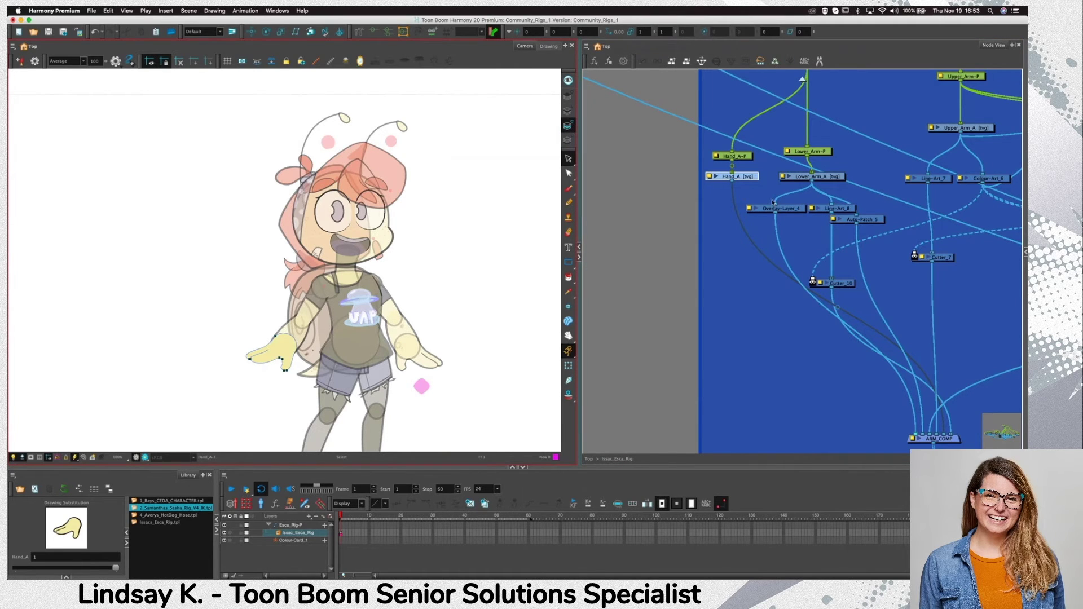
Place copies of the lower arm's Line-Art node and the upper arm's Colour-Art node beneath the Hand_A drawing
left_click(845, 210)
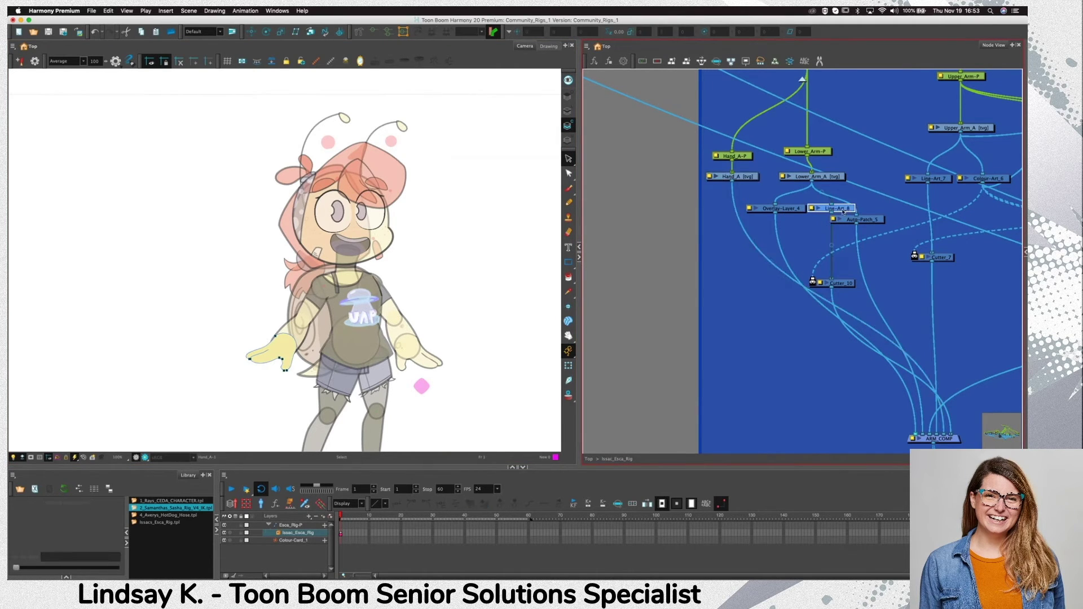
key("super+v")
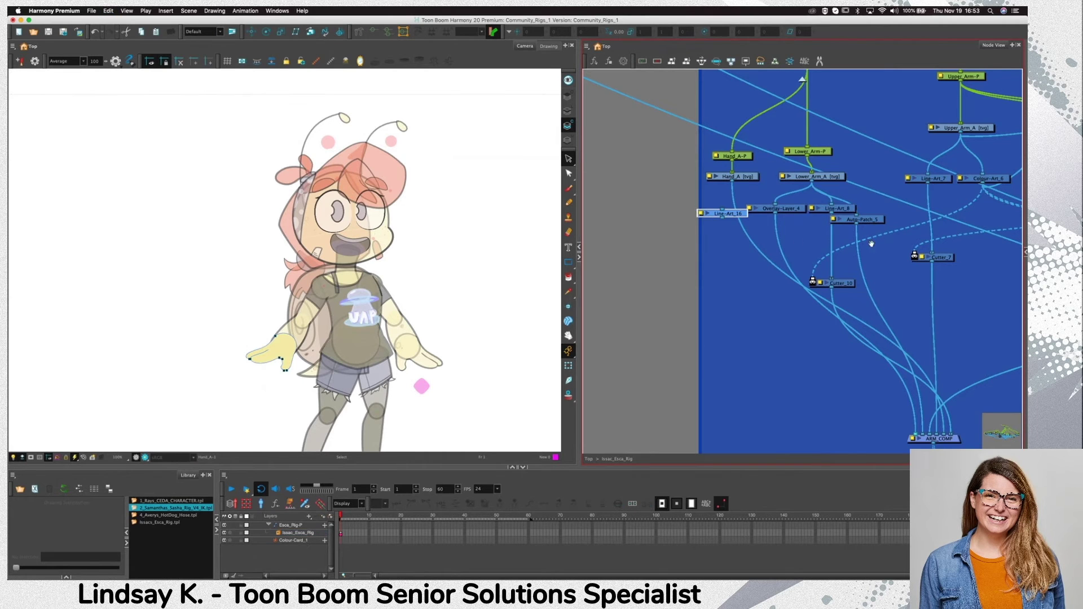
scroll(869, 243, "right", 3)
left_click(830, 180)
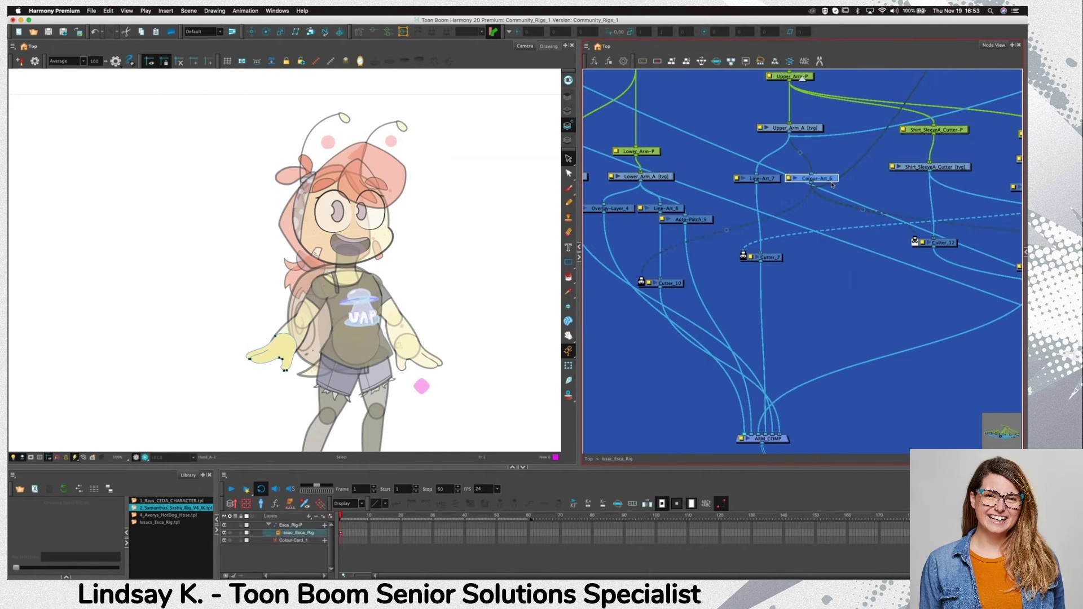
scroll(639, 248, "left", 6)
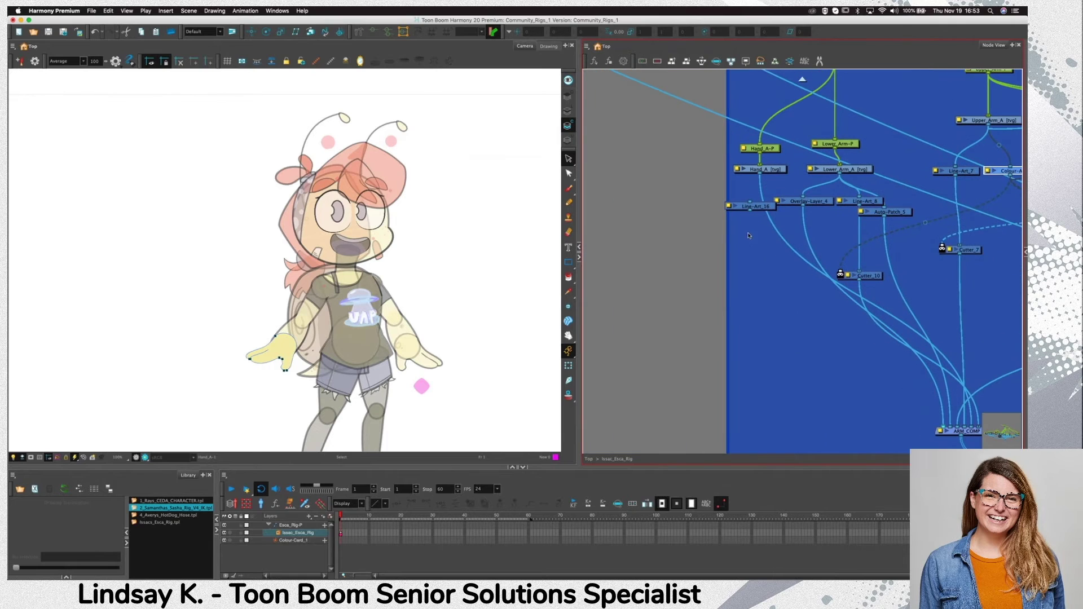
left_click(783, 247)
scroll(785, 262, "up", 3)
scroll(785, 262, "right", 2)
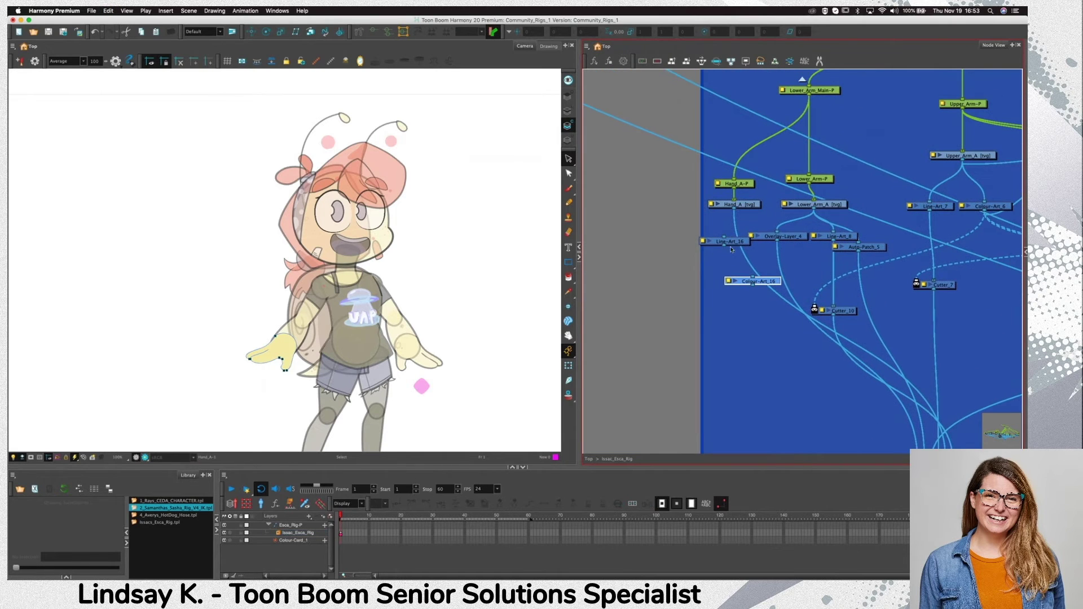
Wire the new Line-Art and Colour-Art nodes between the Hand_A drawing and ARM_COMP, so each art layer feeds the composite separately
left_click_drag(720, 246, 705, 250)
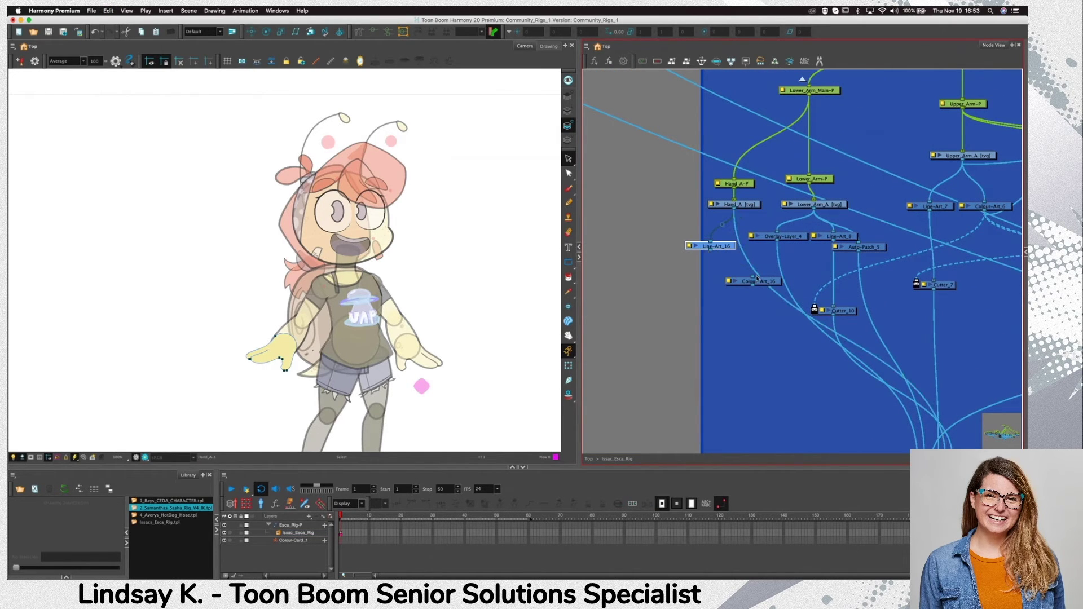
left_click_drag(762, 281, 766, 260)
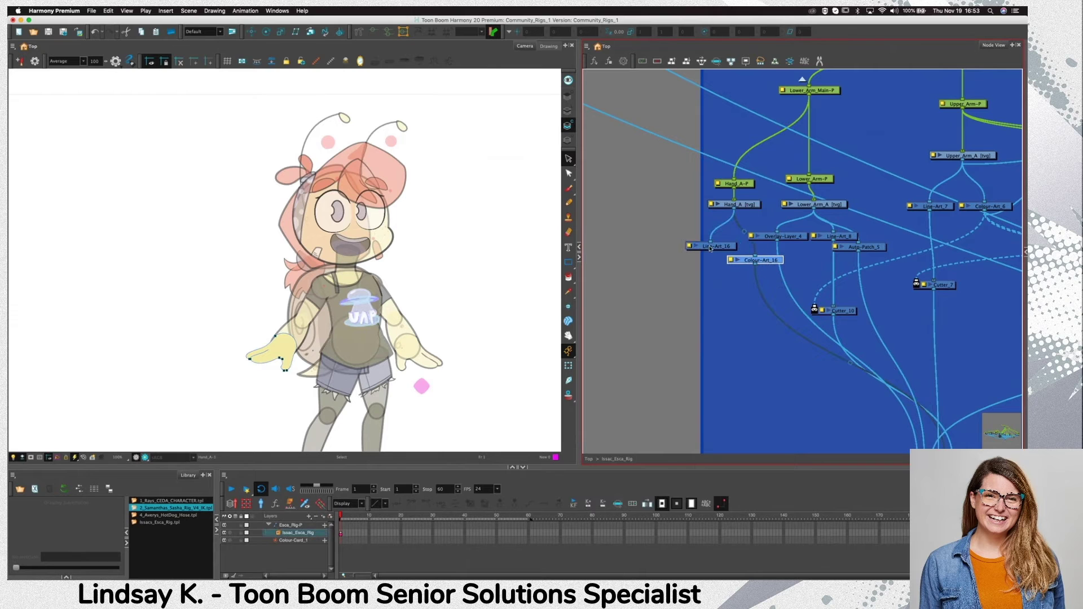
scroll(752, 343, "down", 3)
scroll(752, 343, "right", 3)
key("shift+t")
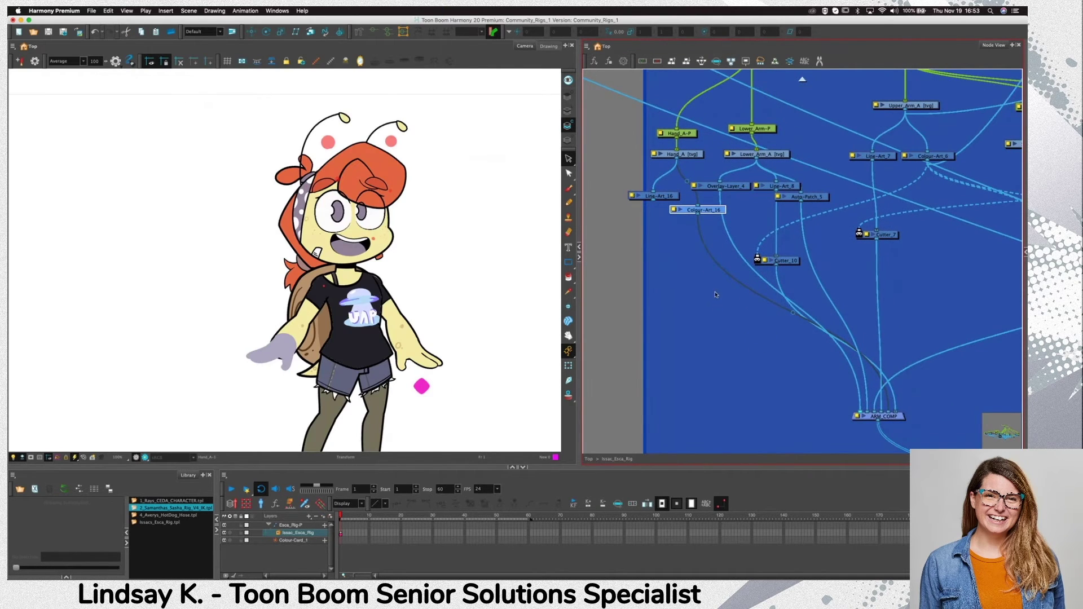
scroll(720, 206, "down", 3)
left_click_drag(651, 140, 880, 355)
scroll(816, 264, "up", 2)
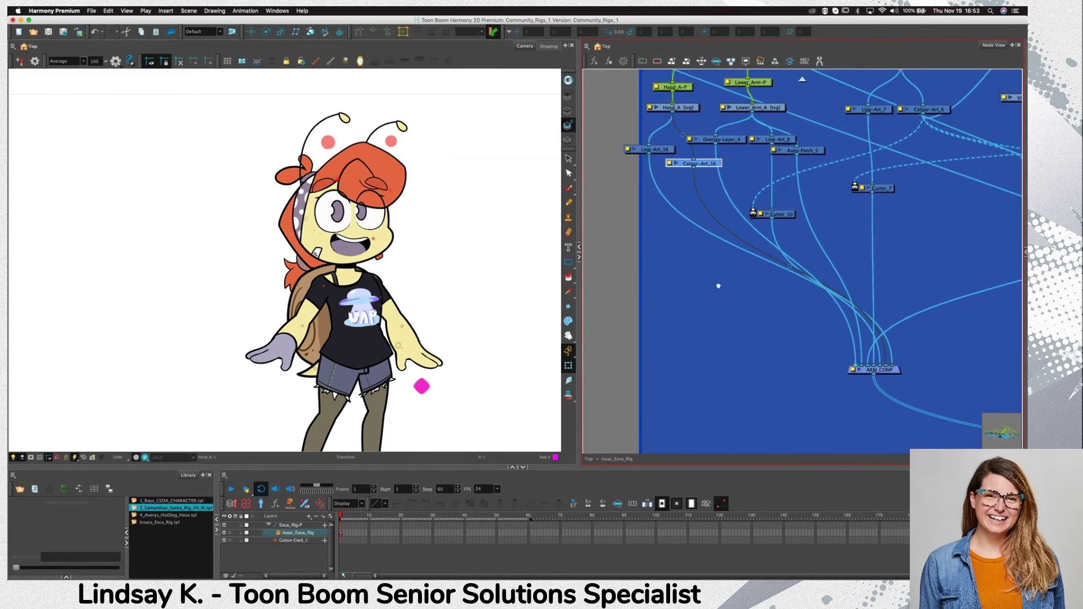
Insert a copy of the lower arm's cutter below the hand's Line-Art node and feed its matte from the lower arm's Auto-Patch node
left_click(790, 237)
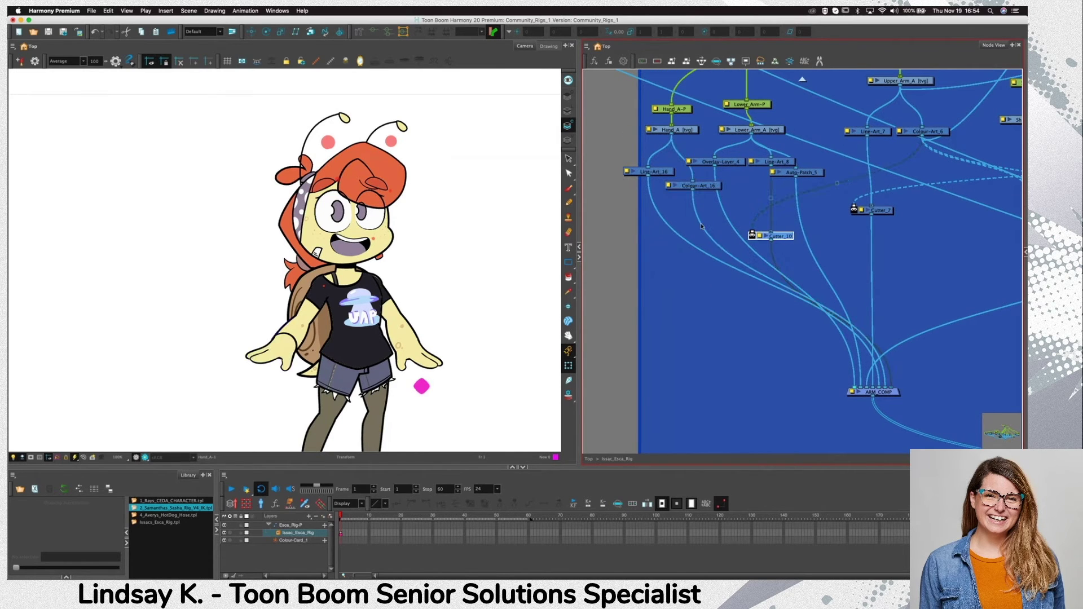
key("super+v")
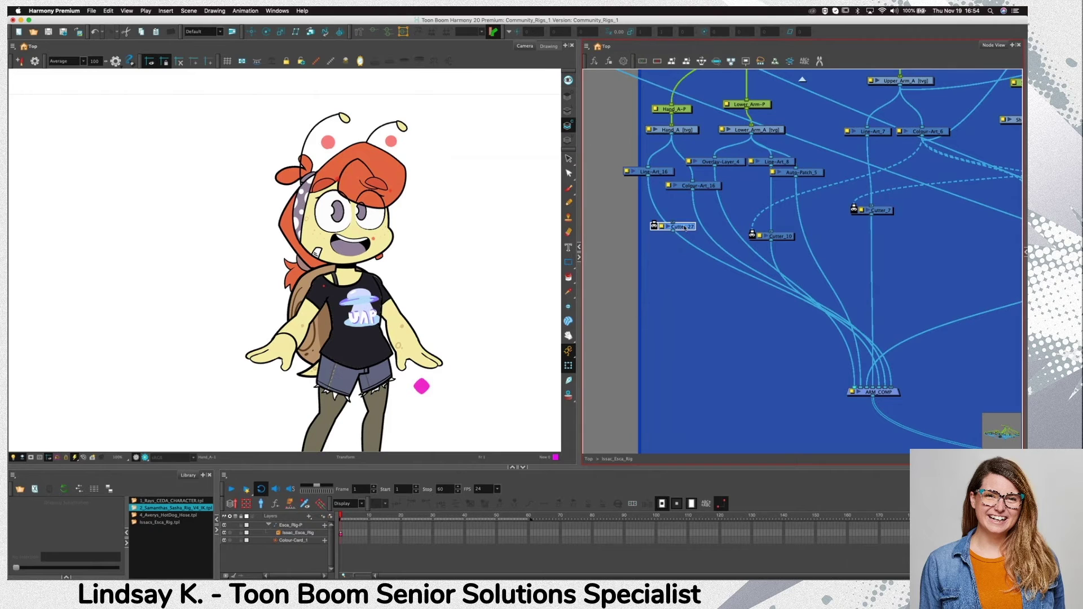
left_click(680, 229)
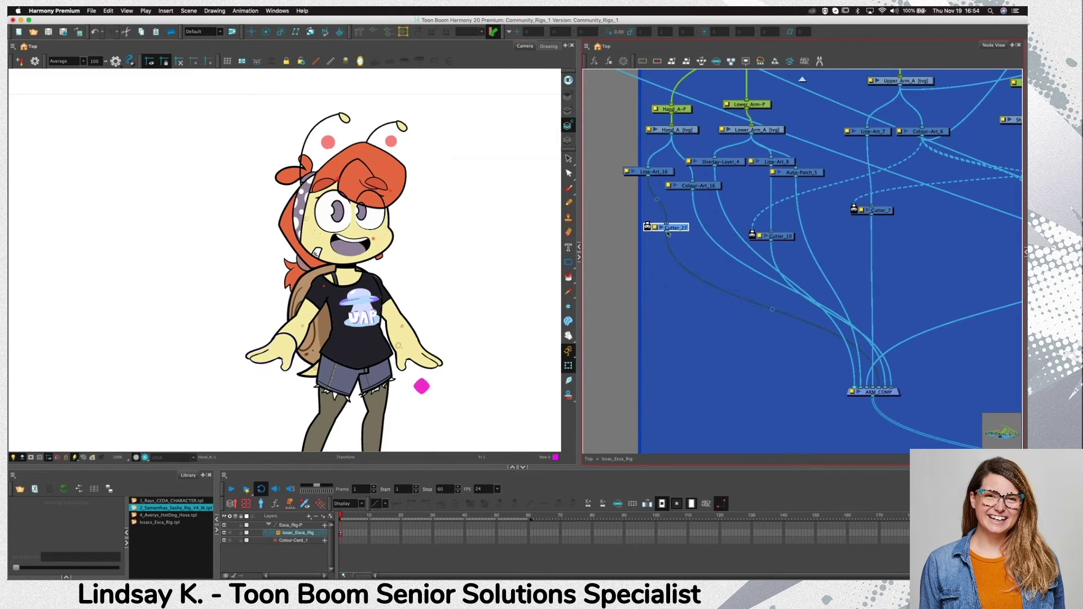
left_click_drag(667, 233, 850, 170)
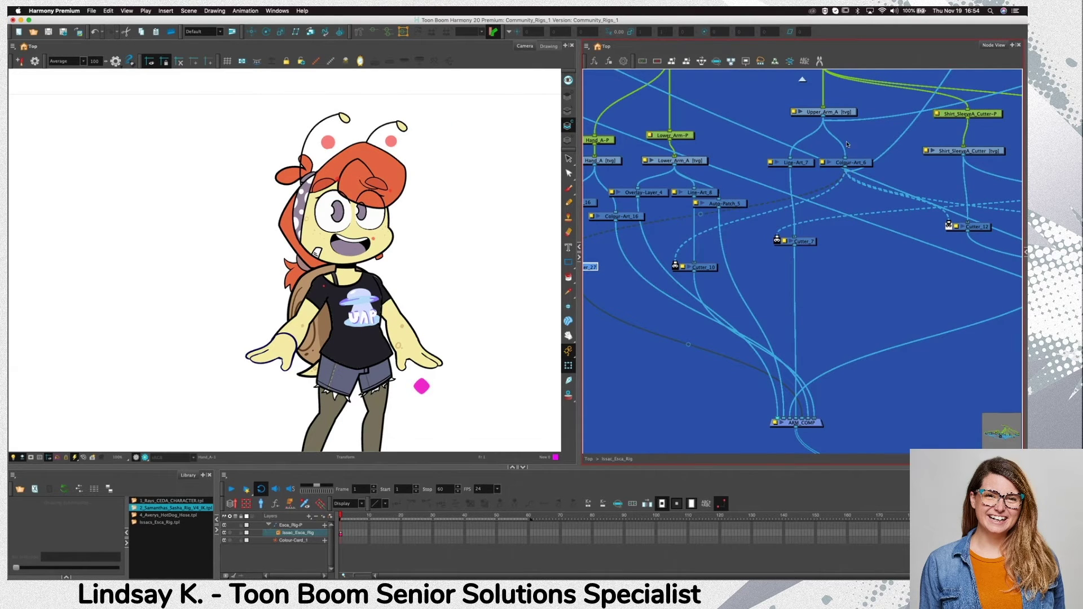
key("super+z")
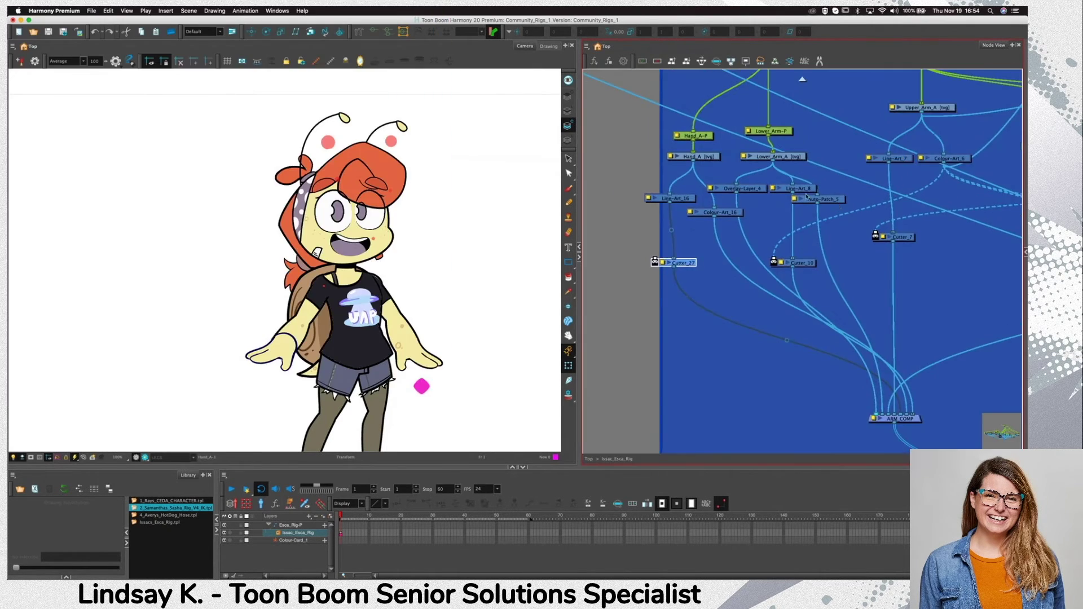
left_click_drag(816, 207, 687, 281)
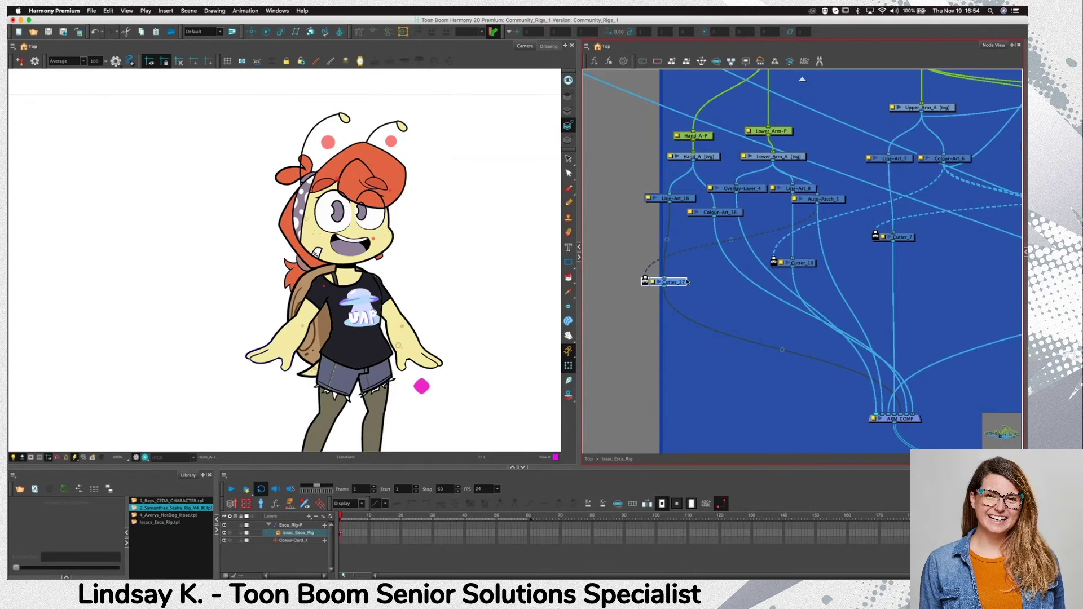
Check what the hand peg, the lower arm drawing and the Lower_Arm_Main-P peg each control on the character
left_click(694, 135)
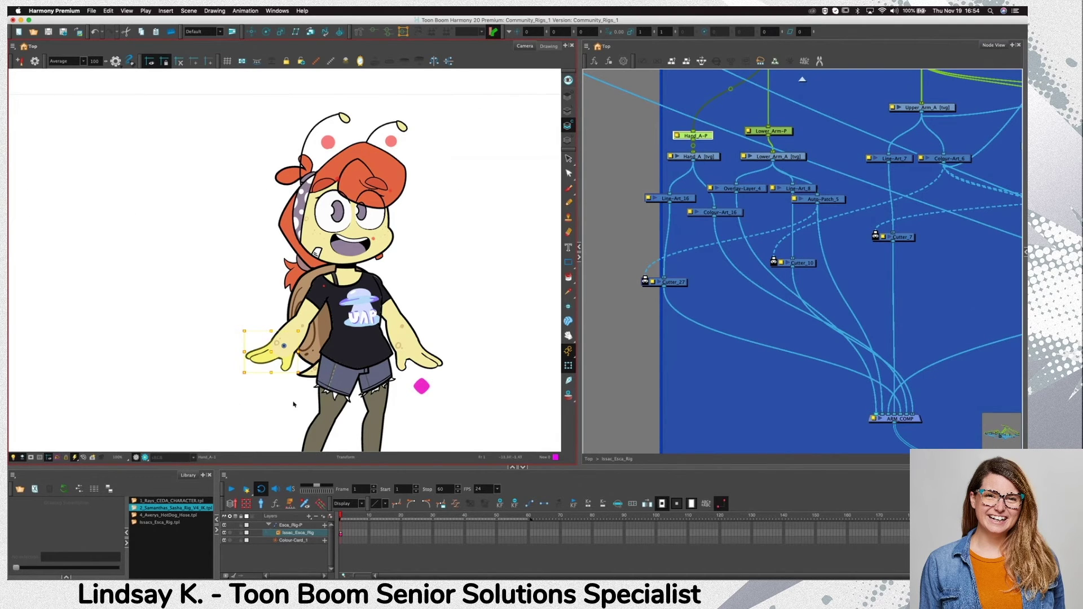
left_click(278, 344)
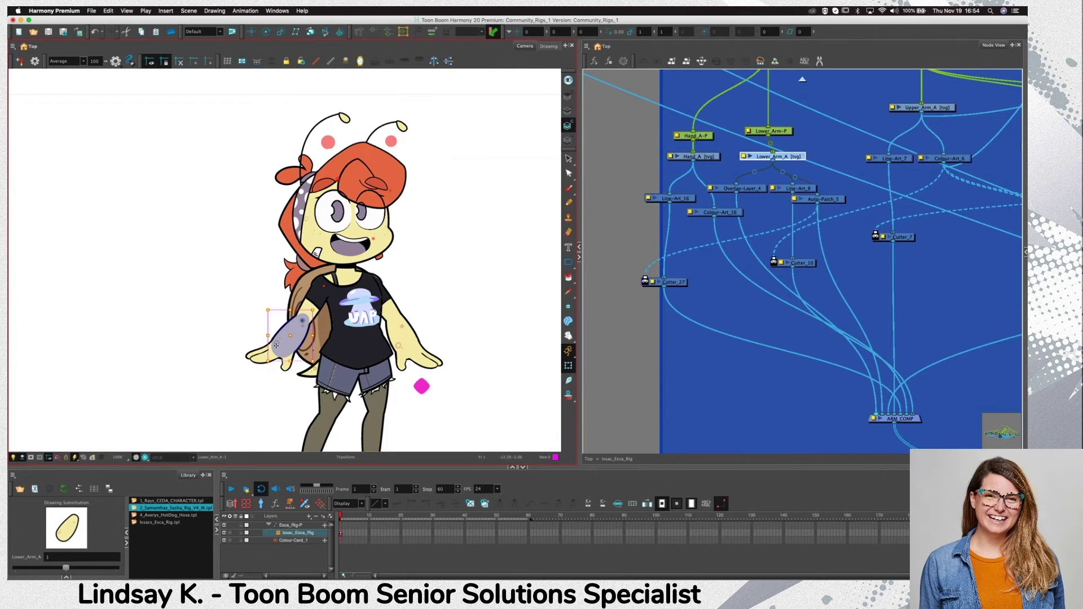
scroll(817, 154, "up", 3)
left_click_drag(817, 140, 766, 97)
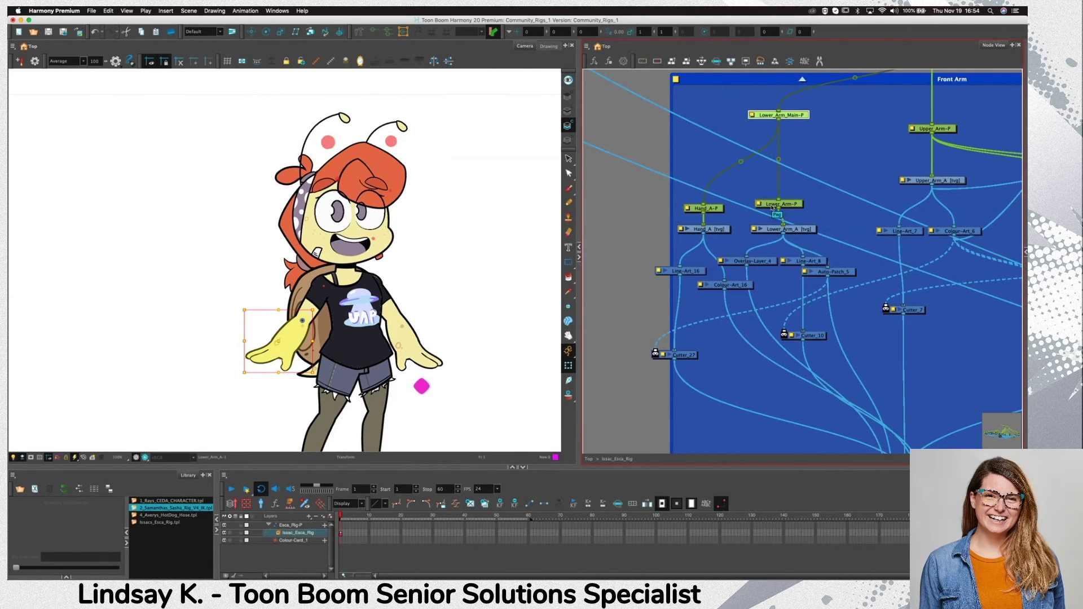
left_click(711, 209)
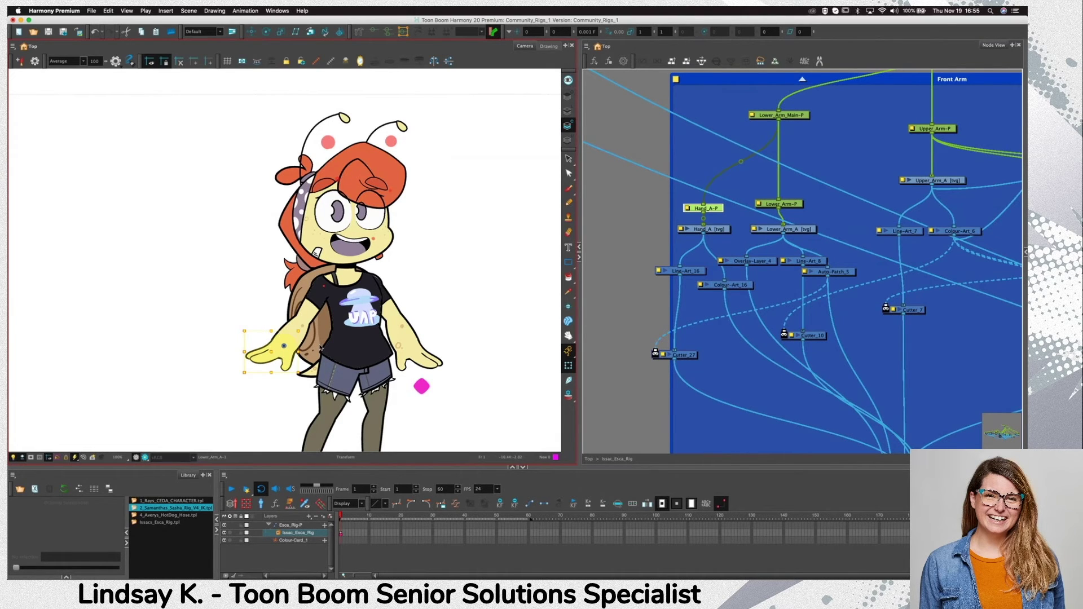
left_click(608, 367)
Enlarge the Legs Comp backdrop to make room around the leg nodes
scroll(608, 366, "down", 5)
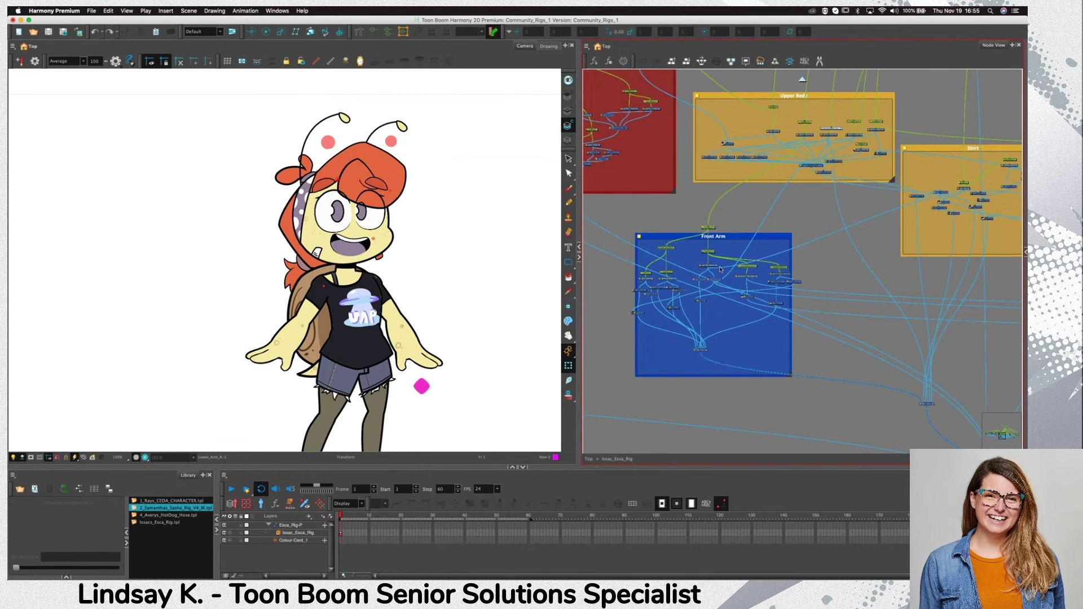
scroll(720, 313, "down", 2)
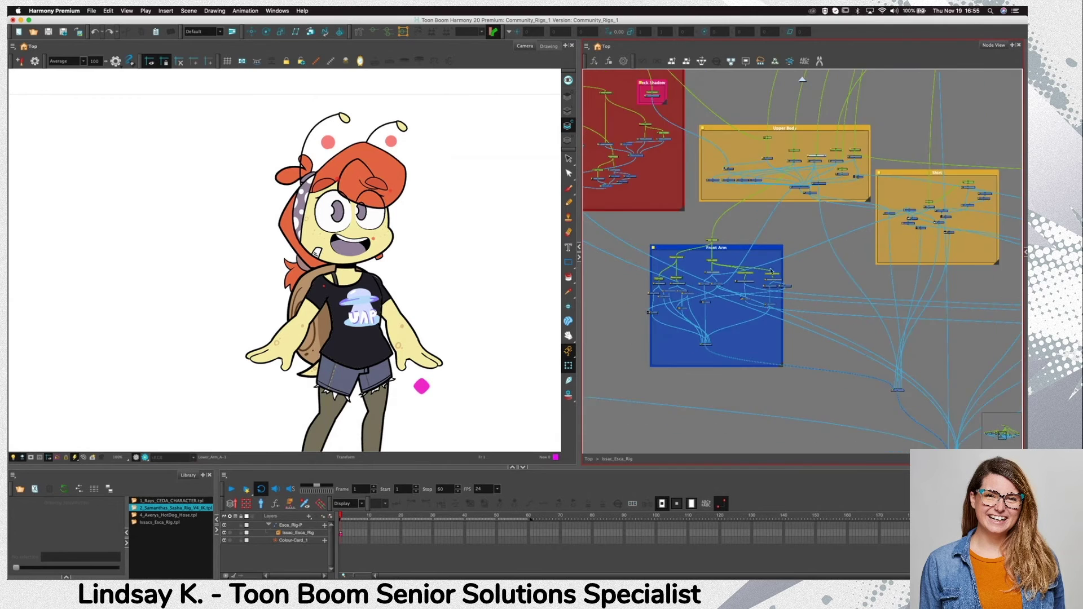
scroll(771, 272, "down", 3)
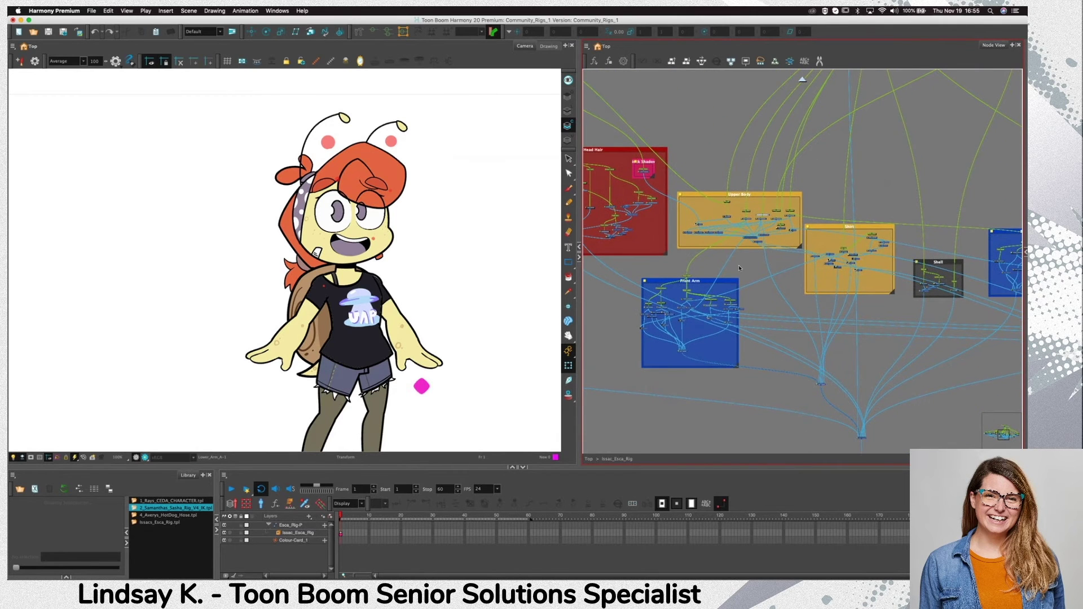
left_click_drag(874, 302, 799, 311)
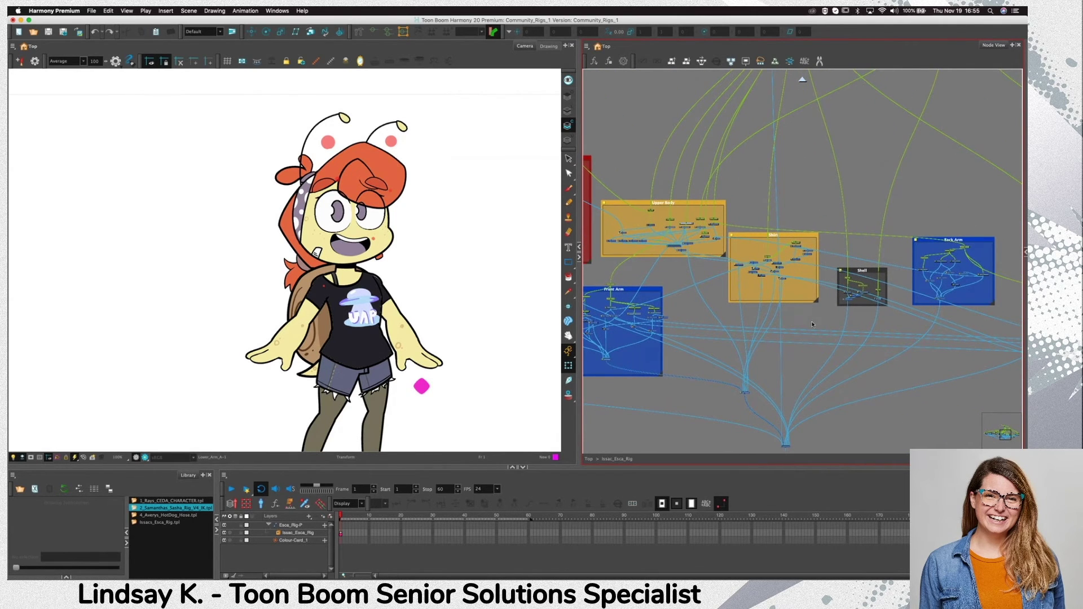
left_click_drag(896, 336, 769, 333)
left_click_drag(880, 391, 624, 358)
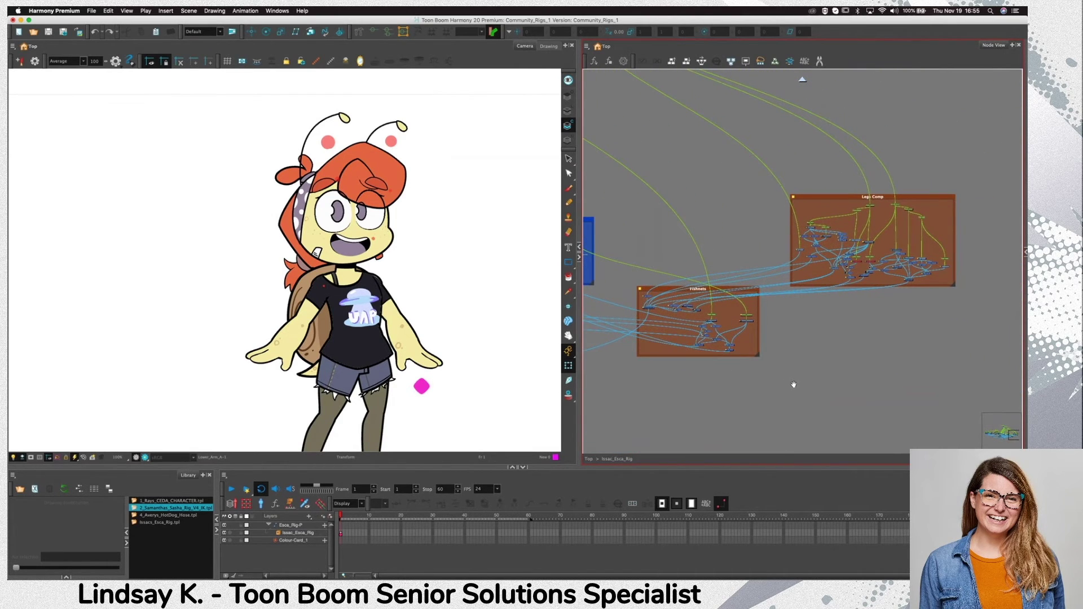
scroll(903, 265, "up", 2)
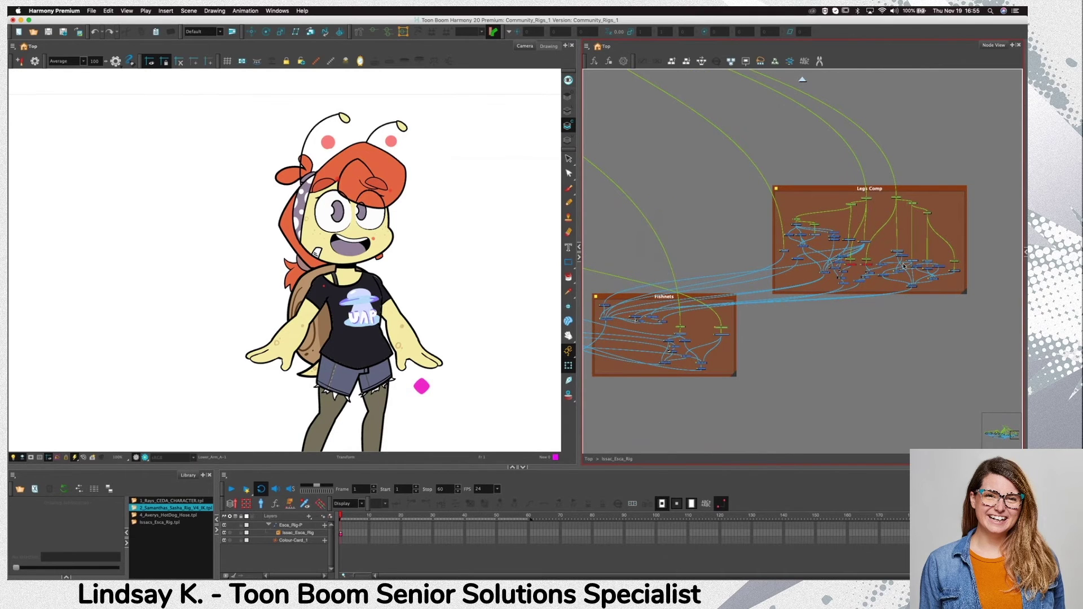
scroll(903, 266, "up", 3)
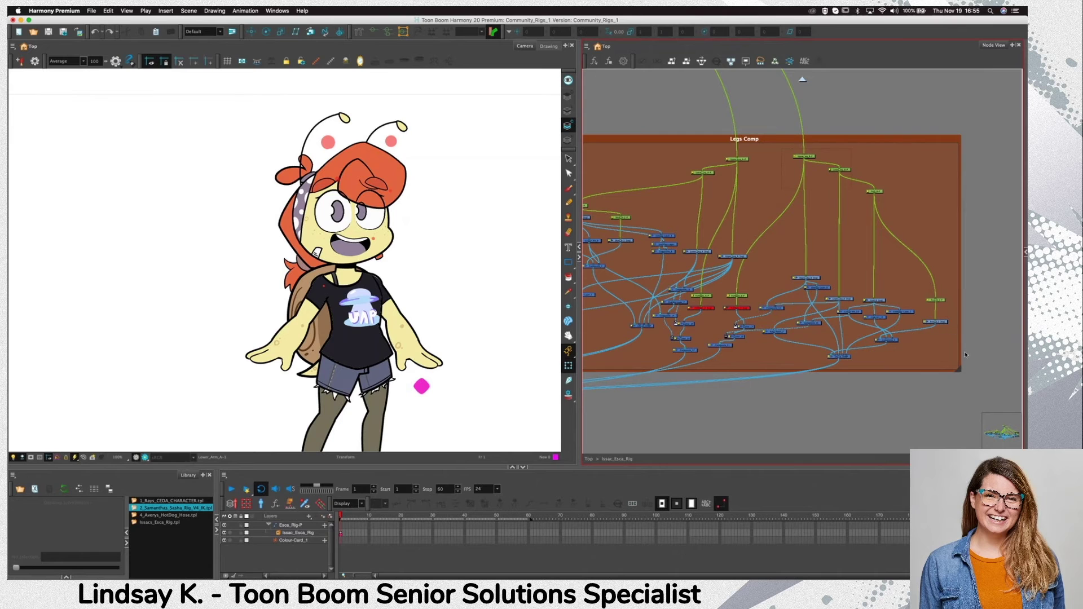
left_click_drag(781, 149, 987, 350)
scroll(957, 366, "down", 2)
left_click_drag(825, 380, 684, 249)
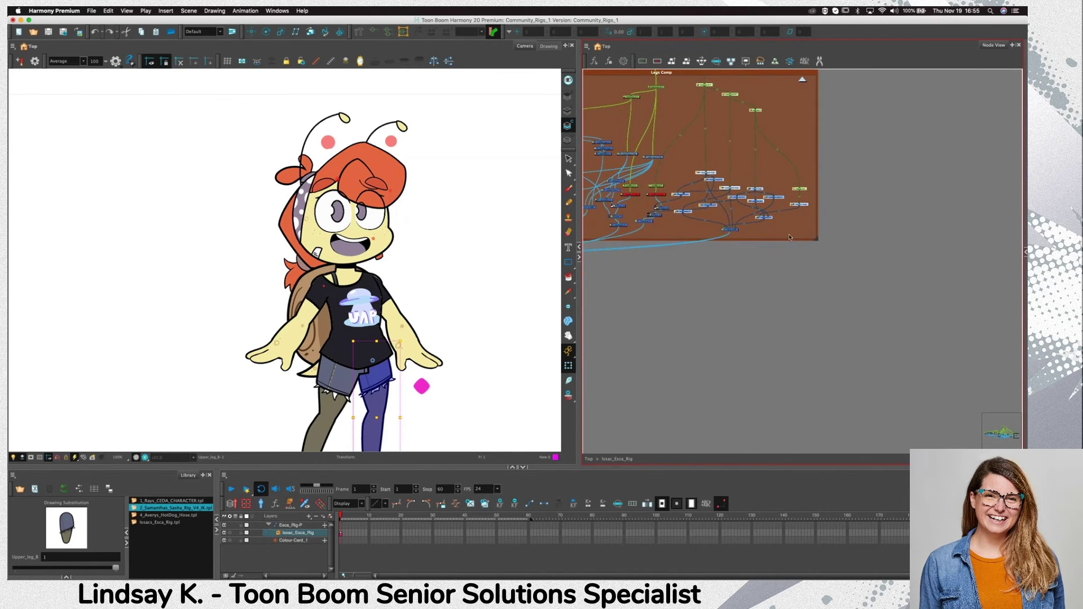
left_click_drag(817, 241, 989, 331)
scroll(846, 302, "down", 2)
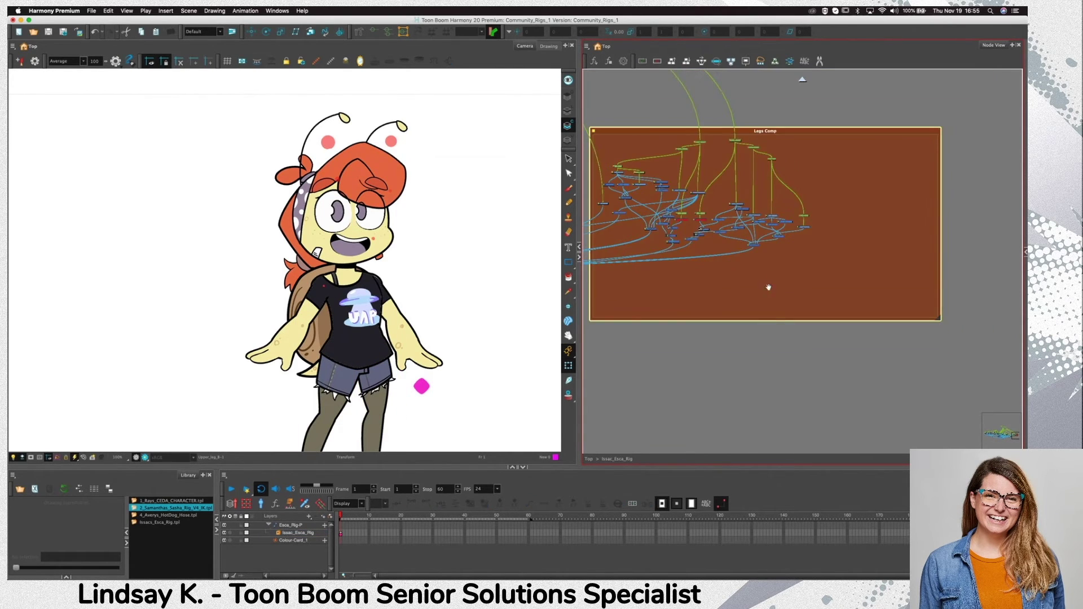
Move all nodes of leg B, including its fishnets nodes, away from leg A into the free space of the Legs Comp backdrop
mouse_move(710, 153)
left_mouse_down()
mouse_move(720, 188)
mouse_move(849, 310)
left_mouse_up()
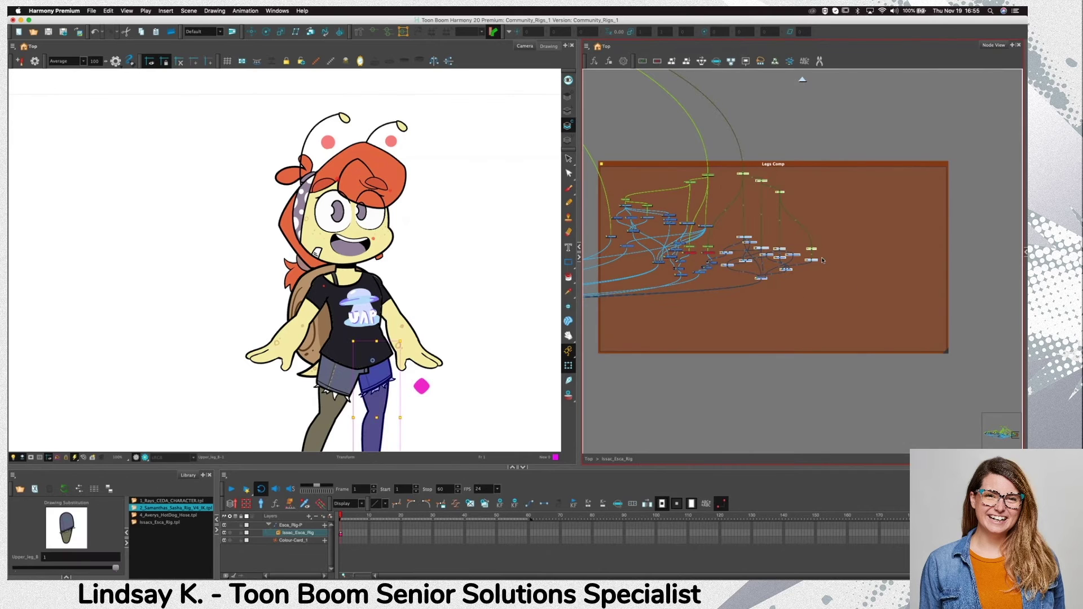
scroll(834, 233, "up", 3)
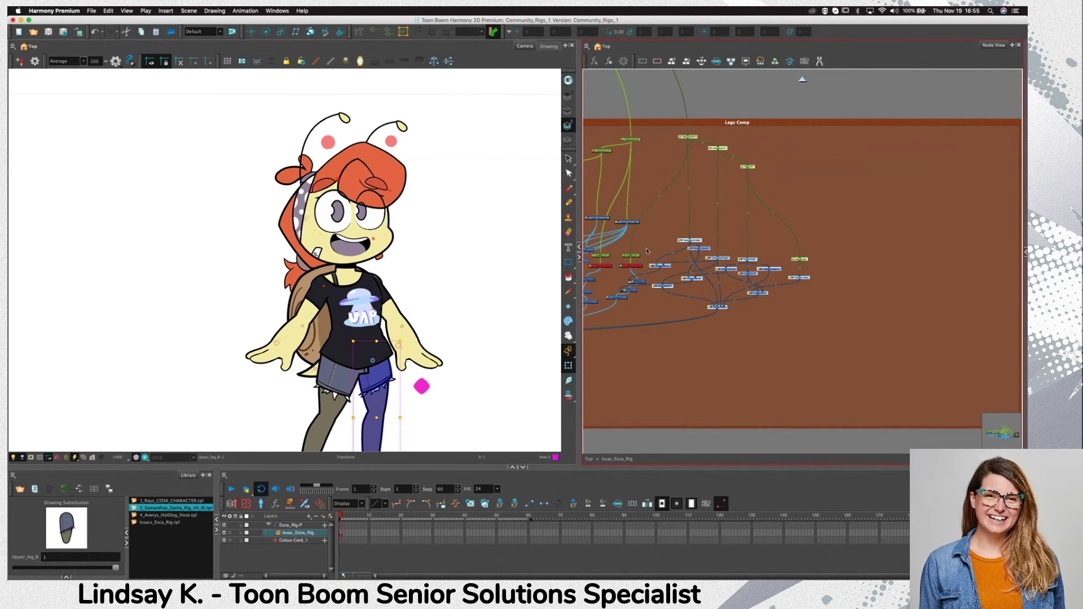
left_click(631, 263)
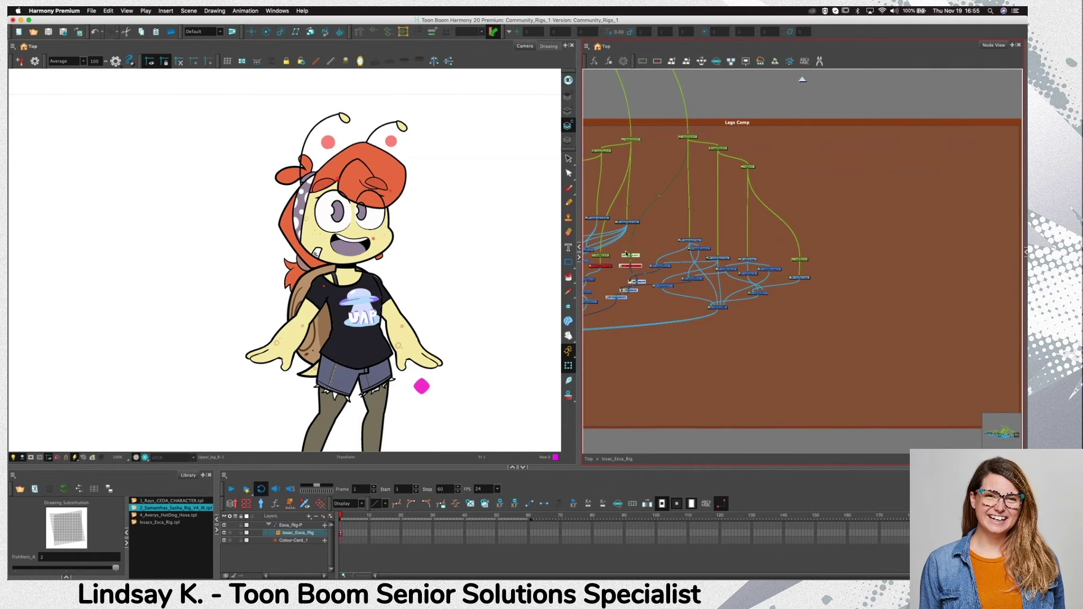
left_click(816, 309)
left_click_drag(835, 323, 839, 318)
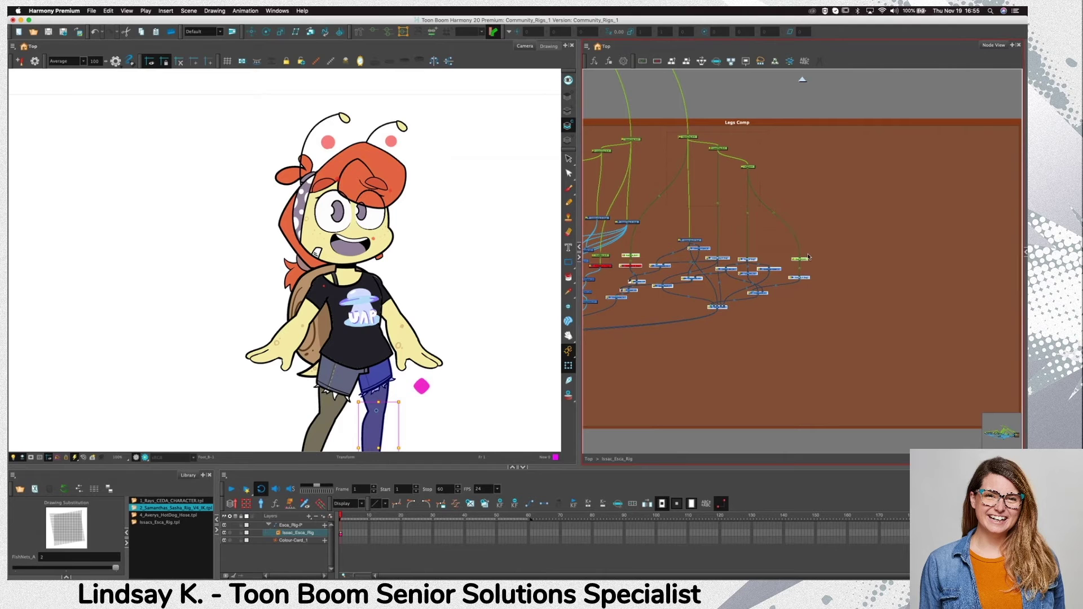
left_click(748, 168)
left_click_drag(754, 169, 948, 201)
Select all nodes and pegs of leg A and shift them slightly lower inside the Legs Comp backdrop
scroll(807, 296, "down", 3)
left_click_drag(717, 273, 809, 266)
left_click(679, 246)
left_click_drag(689, 250, 642, 242)
left_click(711, 212)
left_click(788, 188)
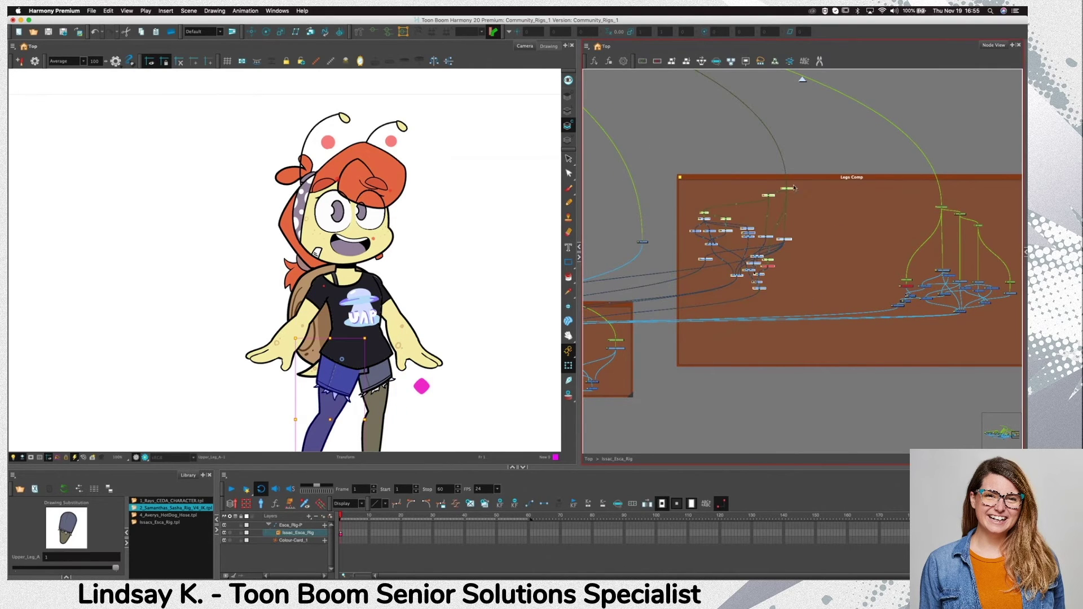
left_click_drag(666, 181, 807, 305)
left_click_drag(791, 188, 795, 208)
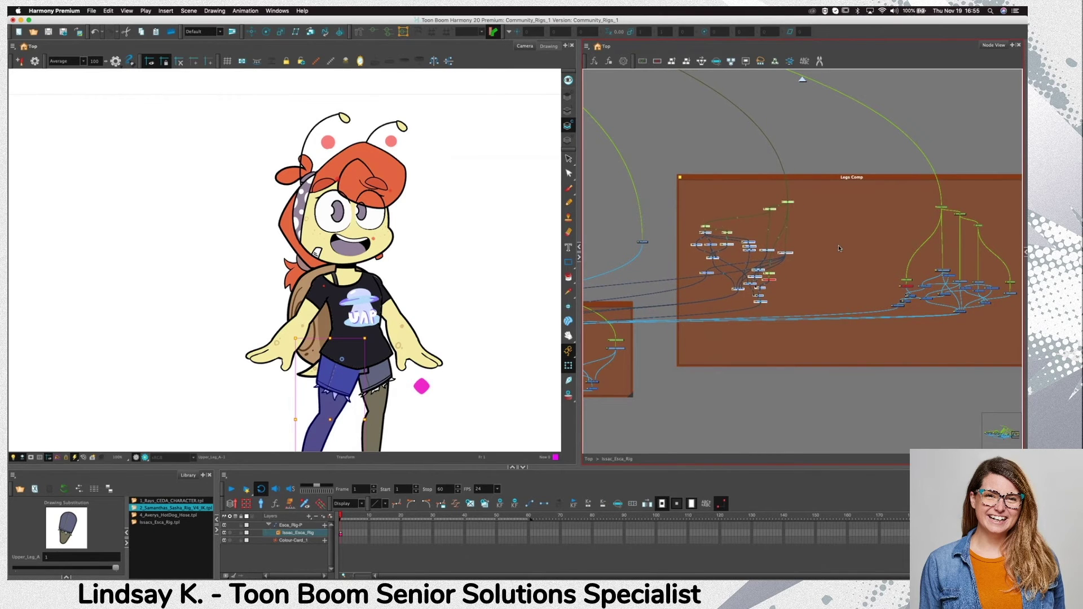
left_click(803, 228)
scroll(790, 252, "up", 2)
scroll(790, 251, "up", 3)
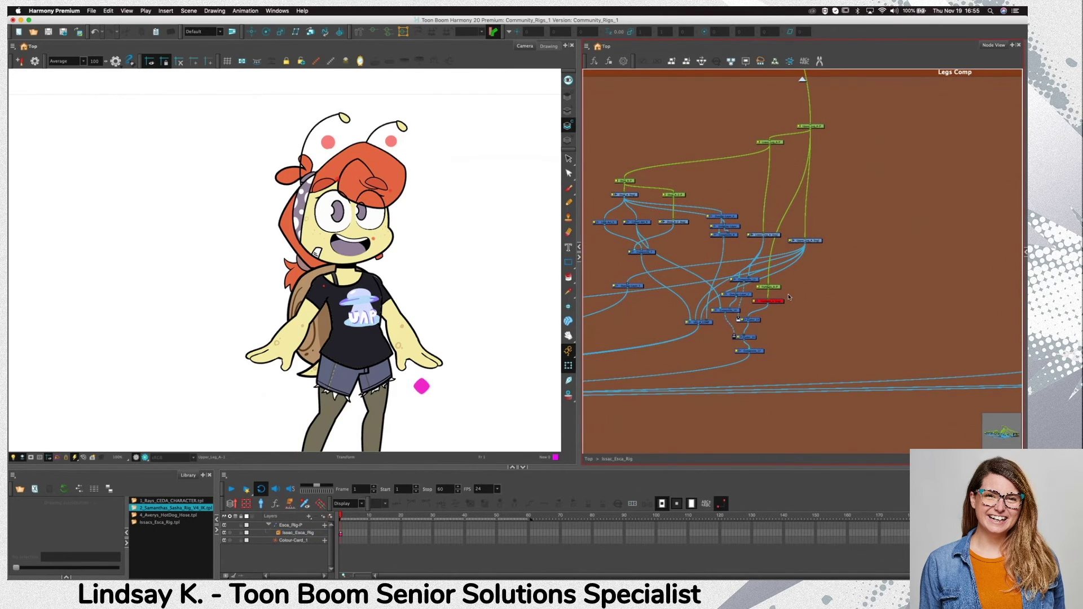
Re-enable the disabled Fishnets_A drawing so the fishnets display on leg A
left_click(782, 301)
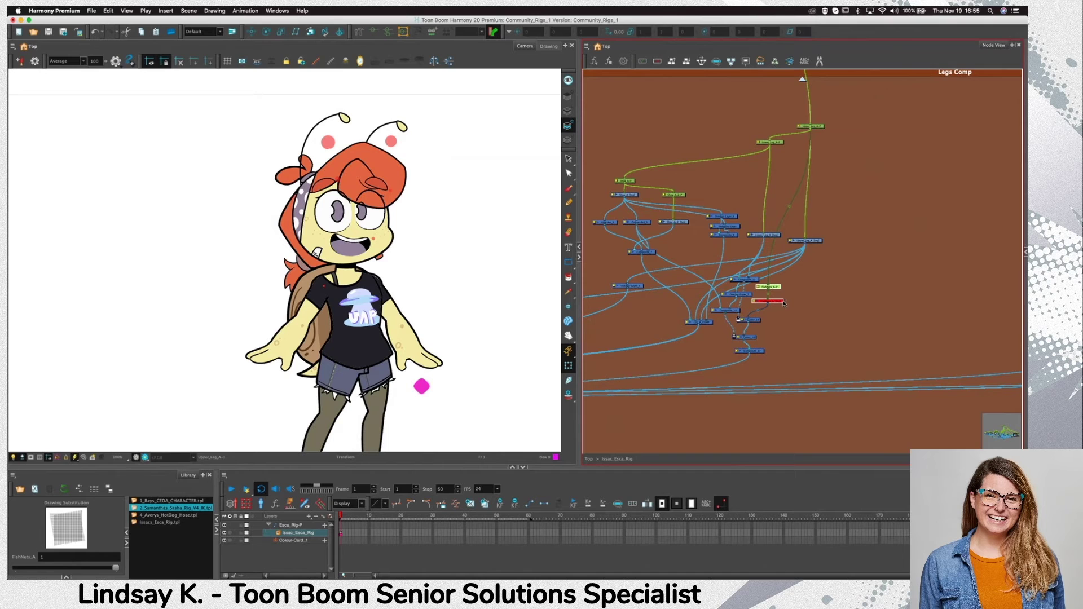
key("d")
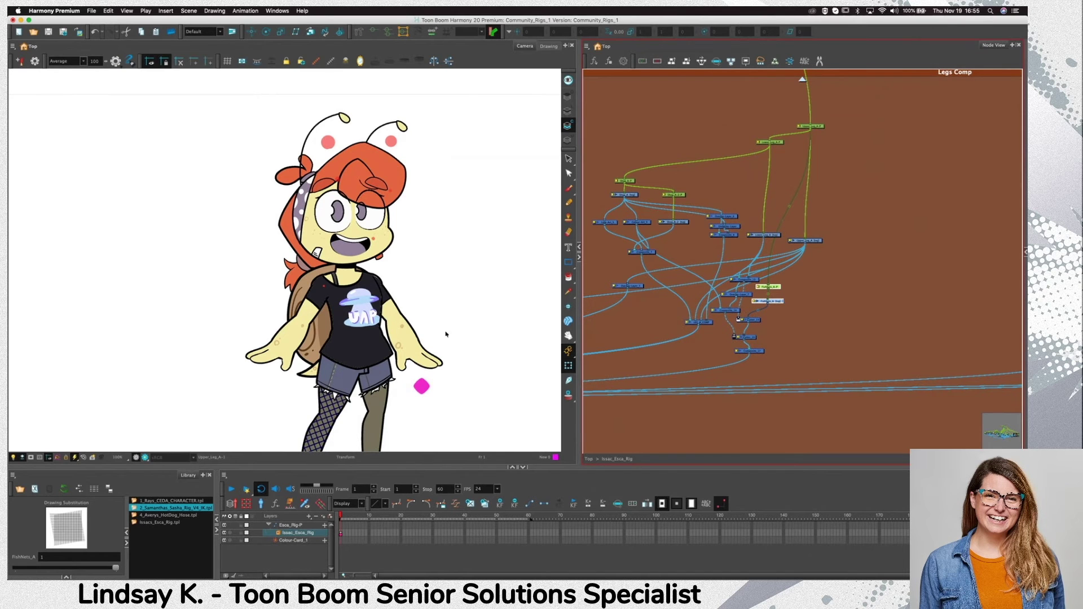
left_click_drag(443, 346, 395, 252)
Move the fishnets peg, drawing, cutters and composite into free space, and place the upper leg's two art nodes under the upper leg drawing
mouse_move(804, 308)
left_mouse_down()
mouse_move(795, 293)
mouse_move(774, 316)
mouse_move(778, 293)
mouse_move(916, 281)
mouse_move(943, 266)
mouse_move(781, 262)
mouse_move(829, 243)
left_mouse_up()
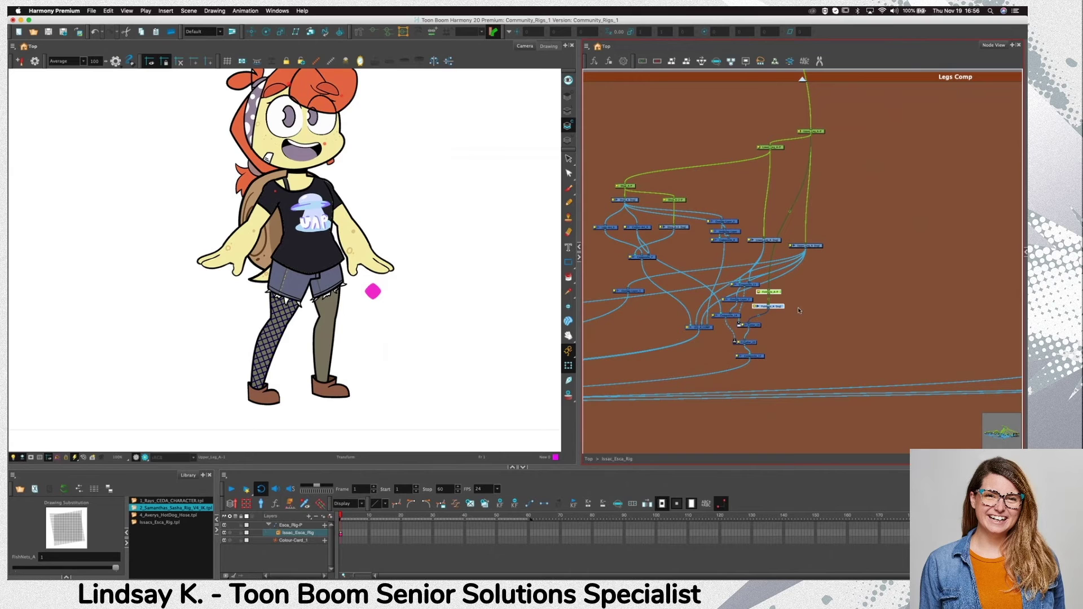
left_click(778, 317)
left_click(943, 267)
mouse_move(640, 292)
left_mouse_down()
mouse_move(761, 268)
mouse_move(743, 259)
mouse_move(835, 262)
left_mouse_up()
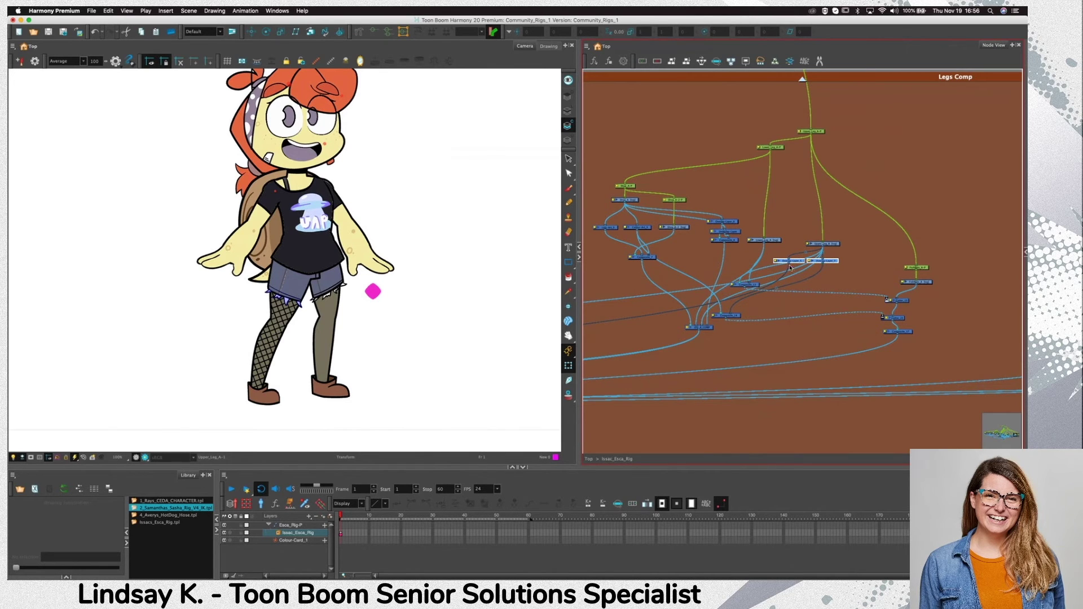
Delete one of the two duplicate art nodes below the upper leg drawing and place the remaining one directly beneath it
left_click_drag(789, 265, 827, 280)
left_click(846, 255)
key("super+z")
left_click(837, 260)
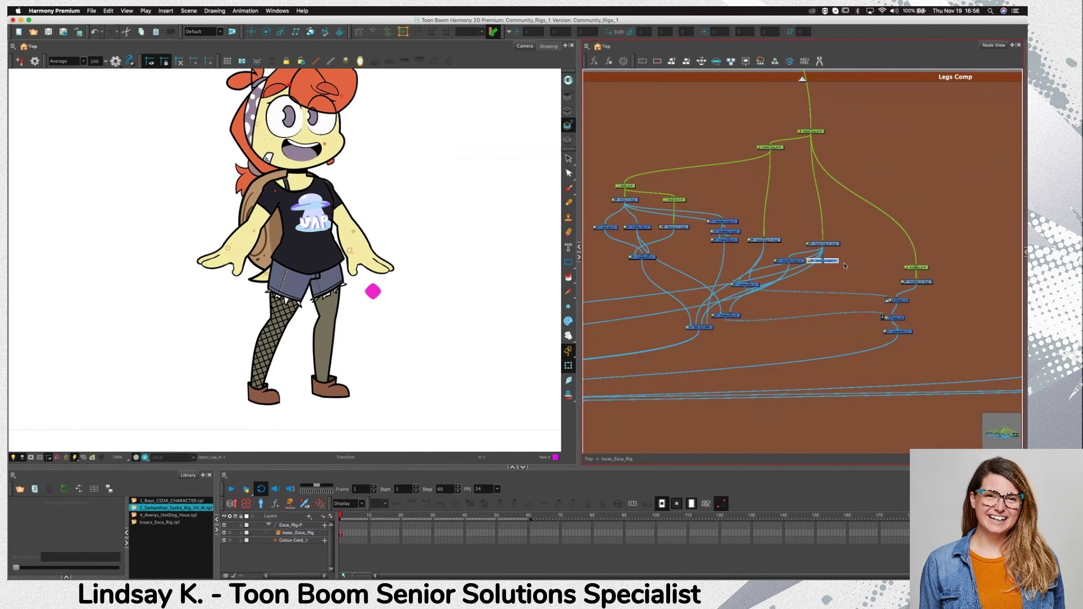
key("Delete")
left_click_drag(791, 261, 813, 259)
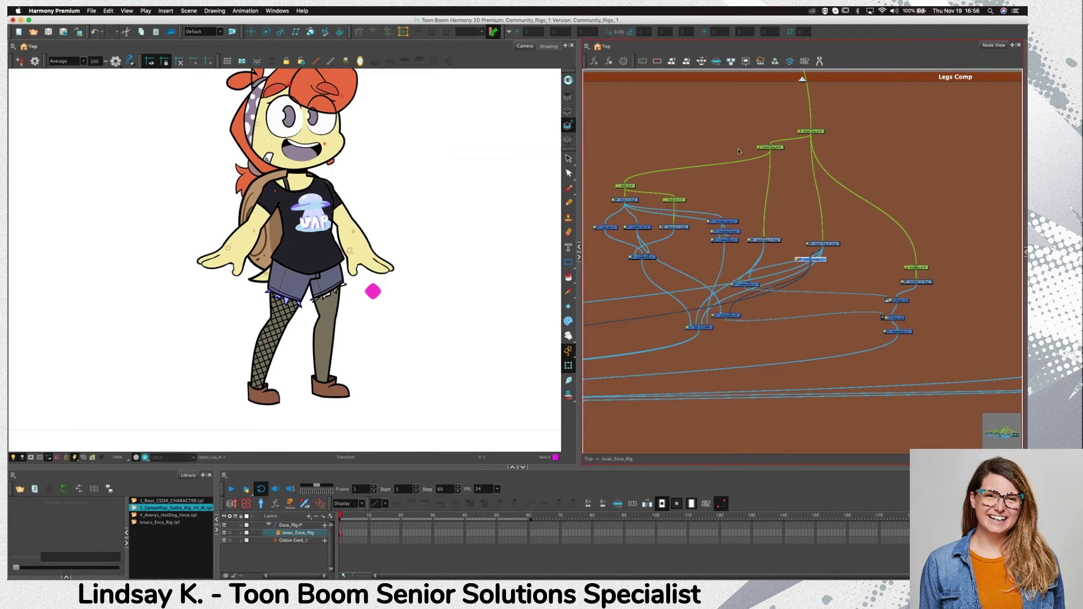
Lower the shoe composite and move the Shoe_A-2 peg and drawing to the opposite side of the main shoe peg
left_click_drag(653, 257, 653, 296)
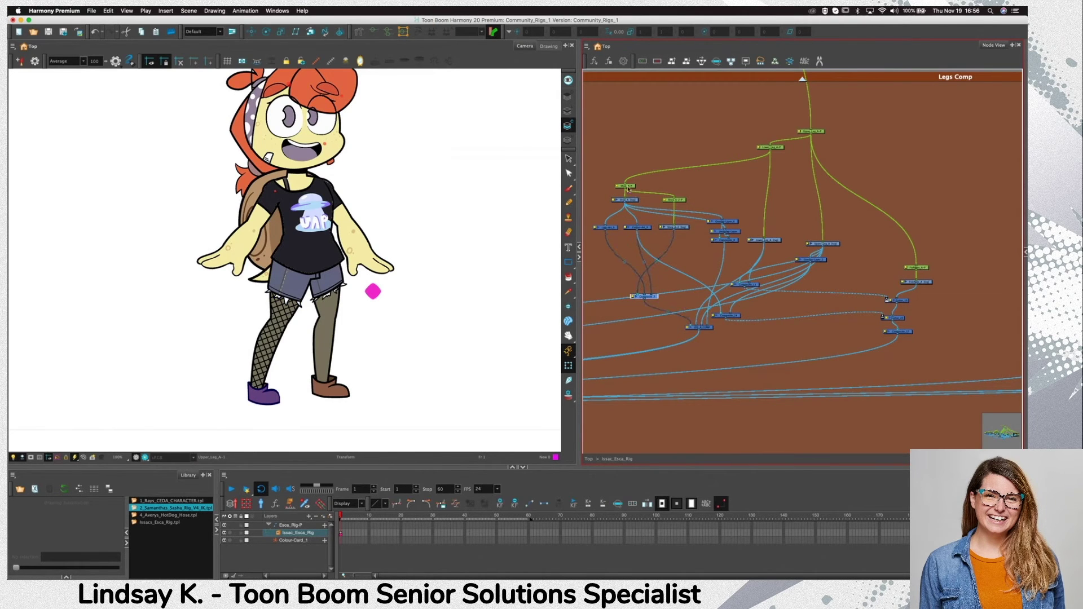
left_click(683, 200)
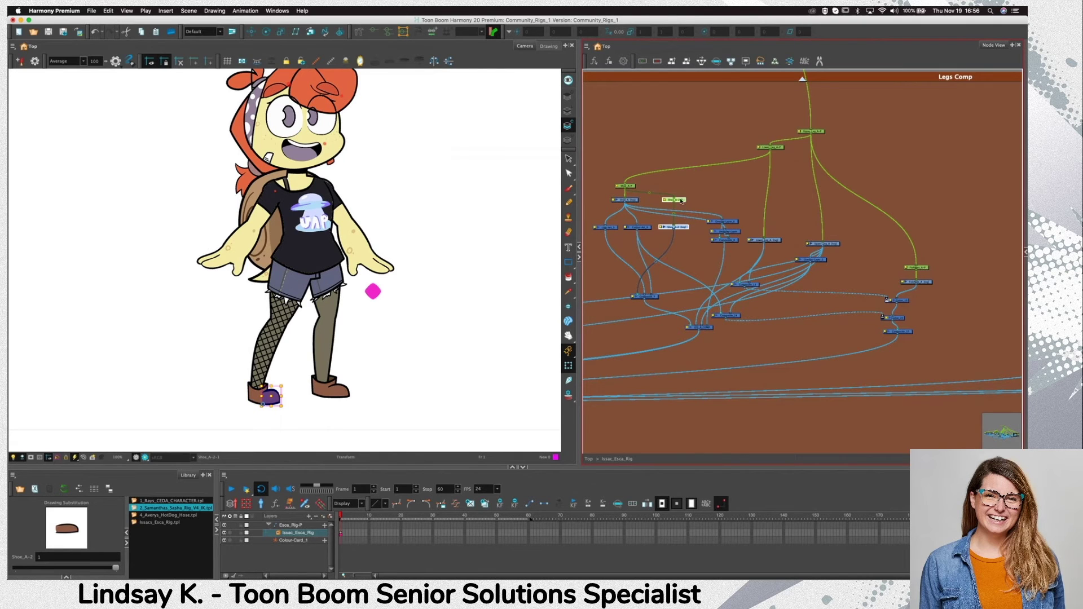
mouse_move(680, 201)
left_mouse_down()
mouse_move(588, 196)
mouse_move(638, 200)
mouse_move(635, 209)
left_mouse_up()
left_click(599, 209)
left_click(691, 194)
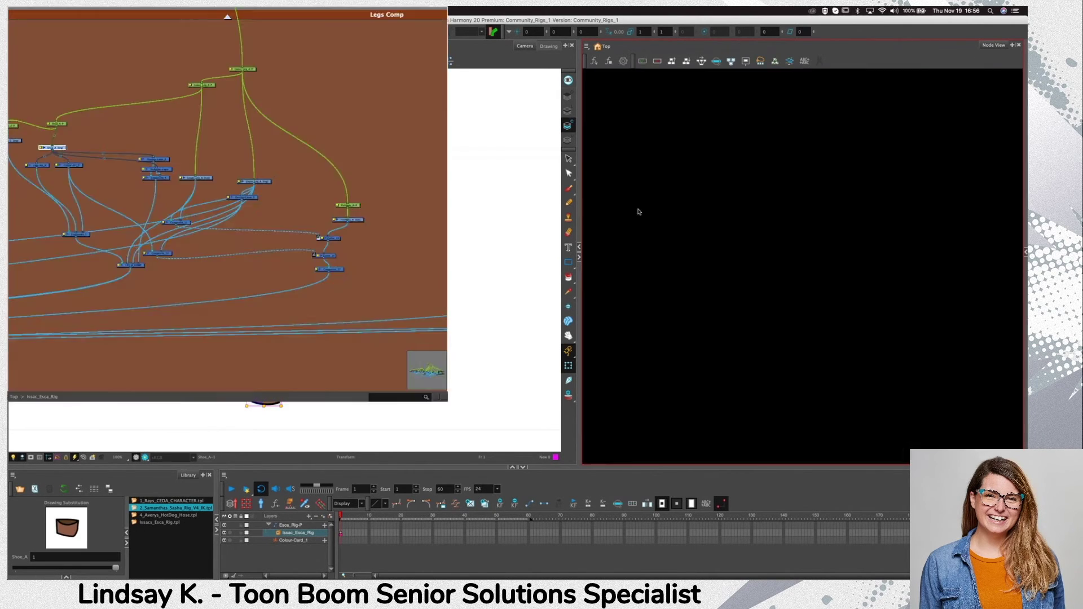
Spread out the stacked shoe nodes, placing one under the Shoe_A-2 drawing and another beside the shoe composite
left_click(619, 229)
left_click(649, 228)
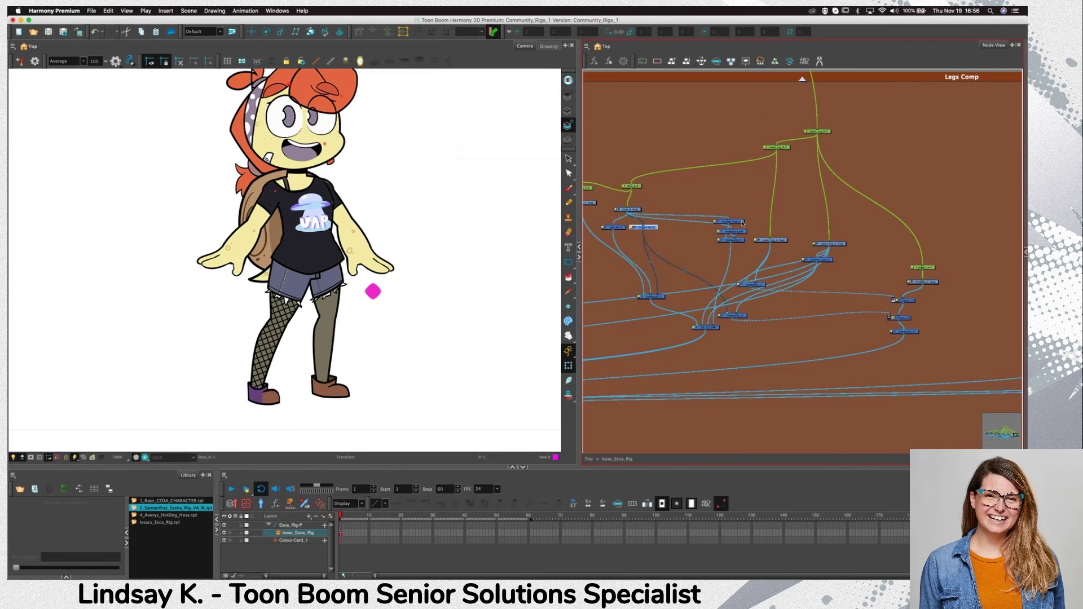
left_click_drag(723, 222, 587, 228)
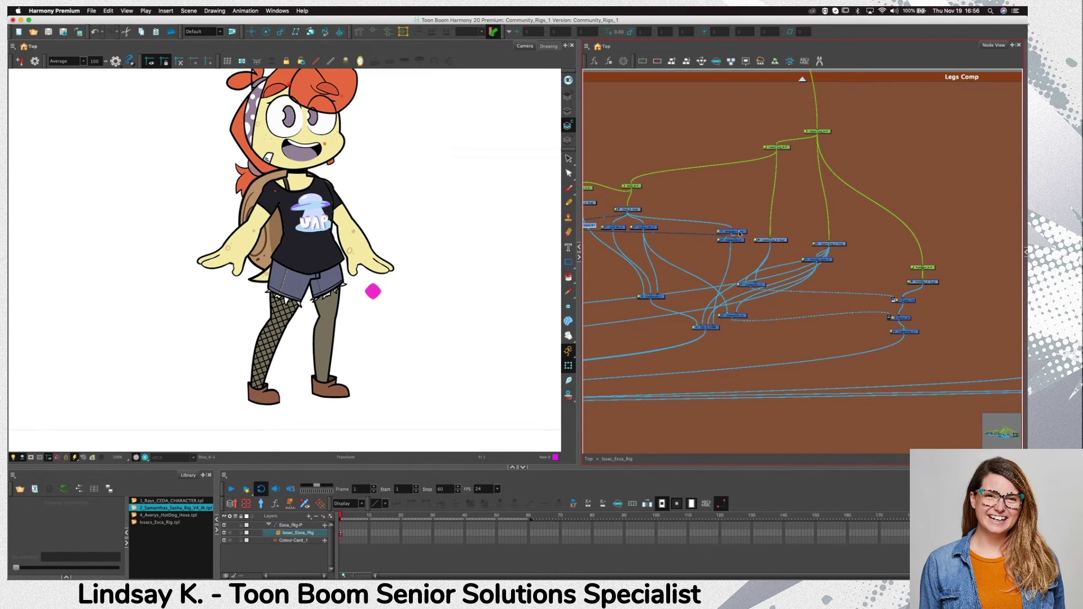
left_click_drag(738, 233, 695, 300)
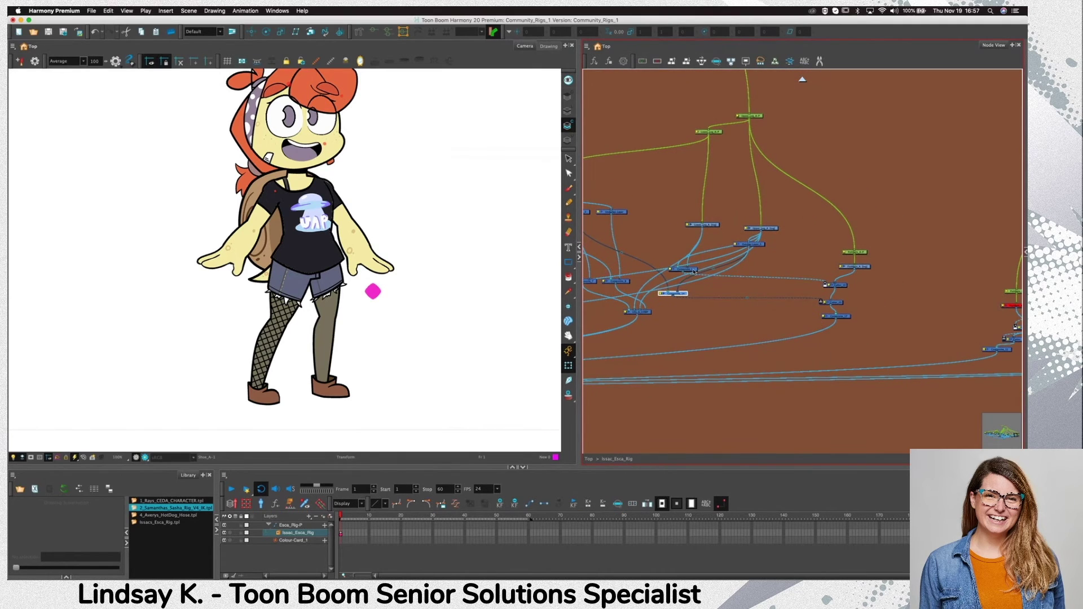
Stack the leg composites and fishnets cutters in a column above the fishnets composite, with the fishnets peg and drawing above them
left_click_drag(694, 271, 858, 348)
mouse_move(833, 302)
left_mouse_down()
mouse_move(841, 323)
mouse_move(841, 284)
mouse_move(873, 250)
left_mouse_up()
left_click(841, 285)
left_click(834, 276)
left_click(872, 242)
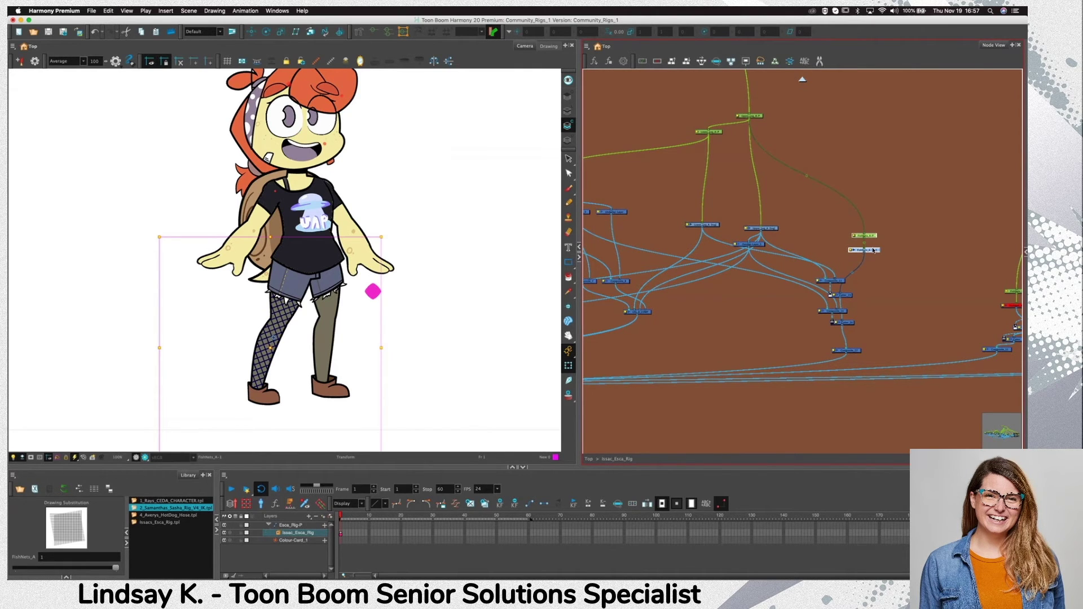
left_click_drag(835, 281, 829, 277)
left_click(874, 287)
left_click(864, 235)
Align the upper and lower leg pegs of leg A above their drawings, spacing the two limb branches apart
scroll(891, 234, "down", 4)
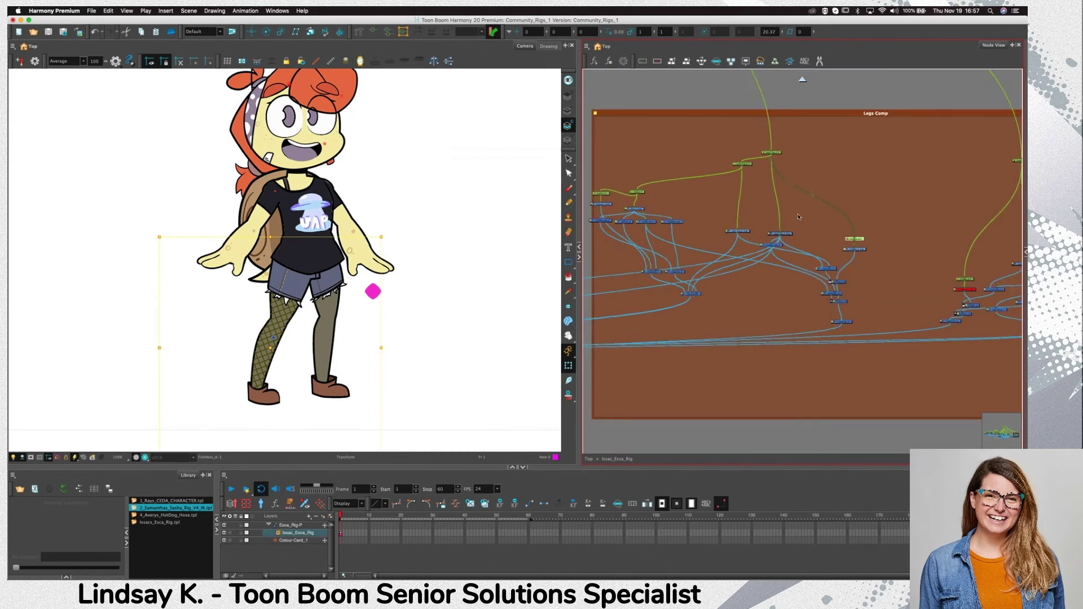
left_click(810, 162)
scroll(811, 164, "up", 3)
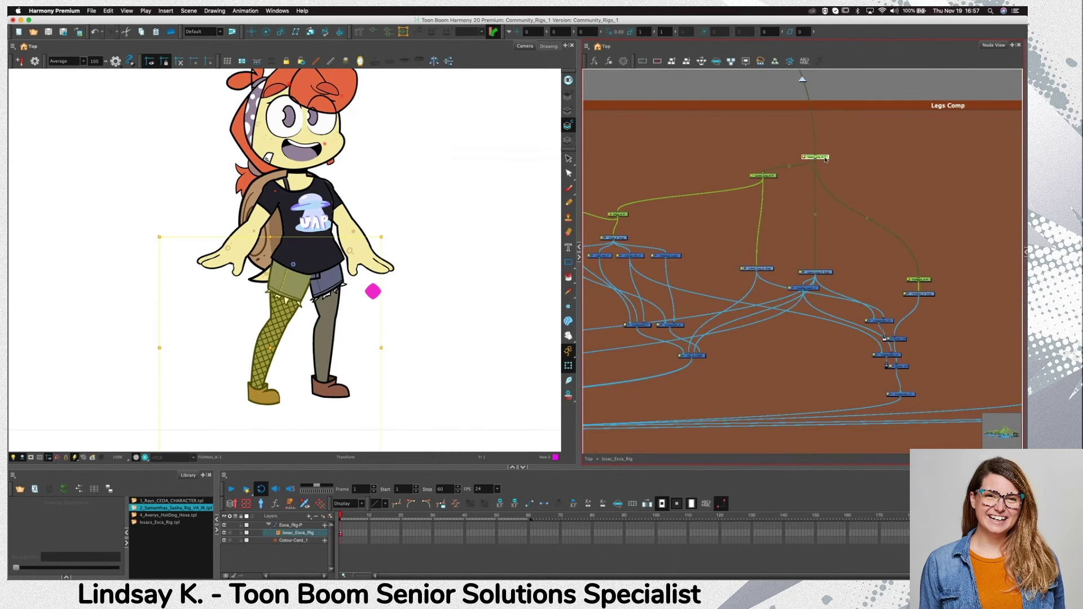
left_click(809, 293)
left_click_drag(810, 290, 839, 289)
left_click(757, 268)
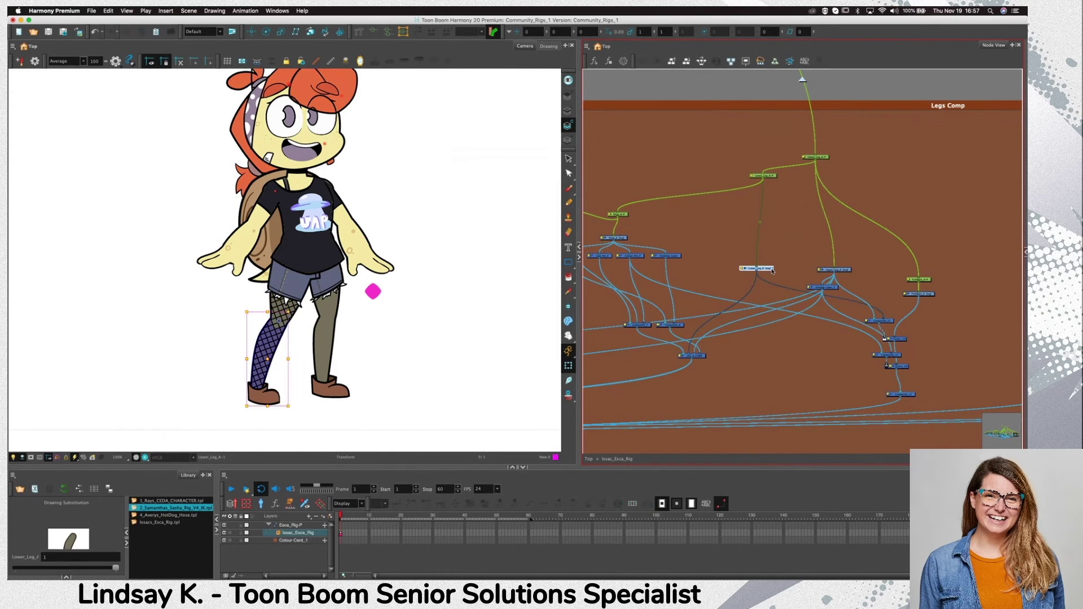
left_click_drag(769, 176, 848, 149)
left_click(812, 162)
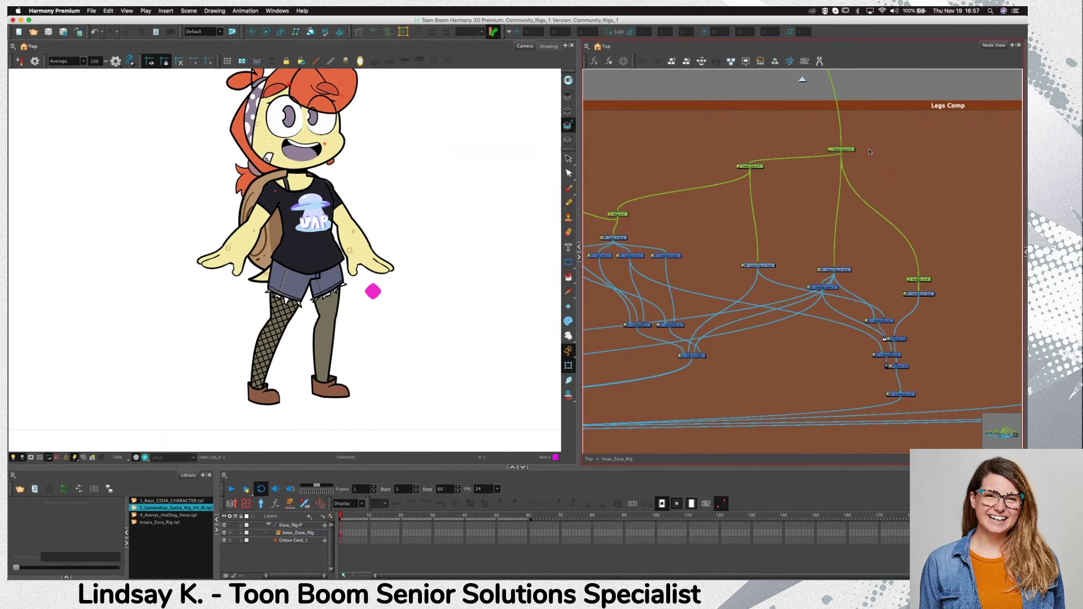
Try rotating the whole of leg A from its upper leg peg, and undo the rotation
left_click(303, 391)
scroll(389, 395, "down", 5)
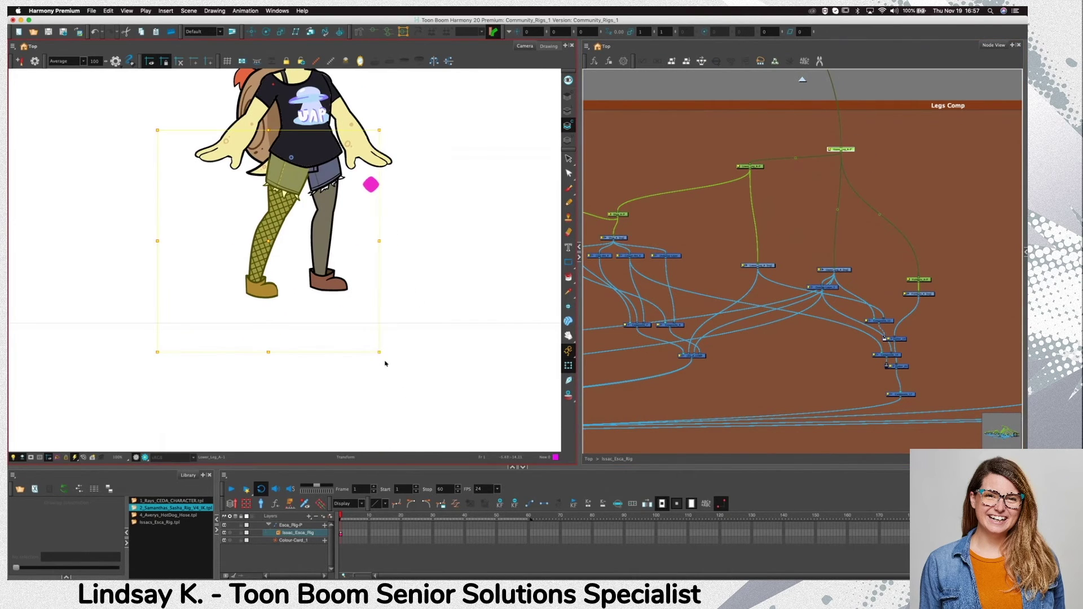
left_click_drag(382, 361, 405, 299)
key("super+z")
Select the lower leg peg through the shoe's parent hierarchy and rotate the lower leg backwards by about 68 degrees
left_click(271, 289)
key("b")
key("b")
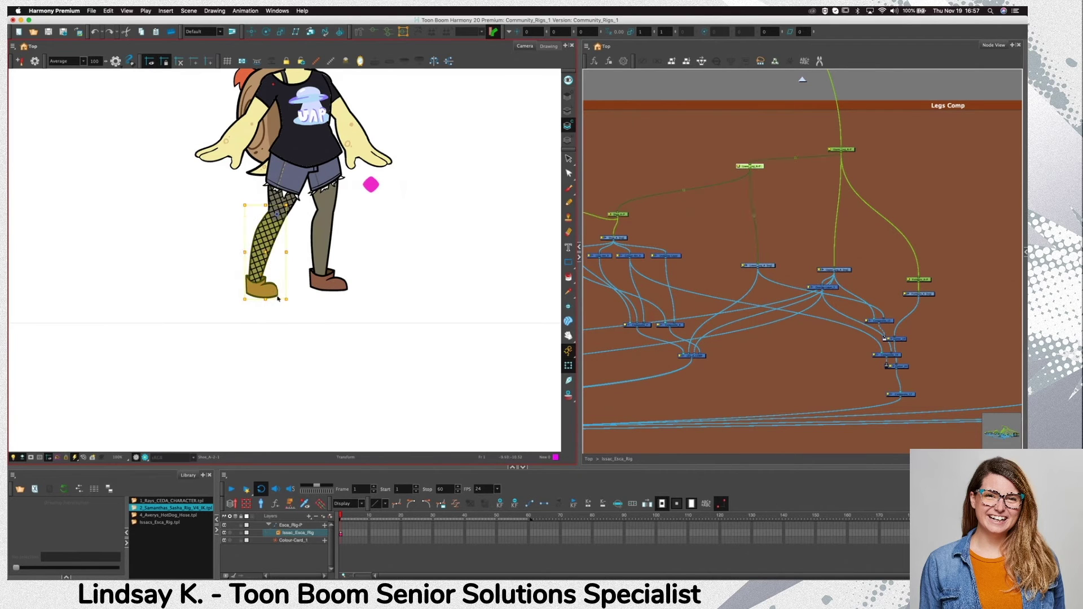
left_click_drag(290, 303, 141, 265)
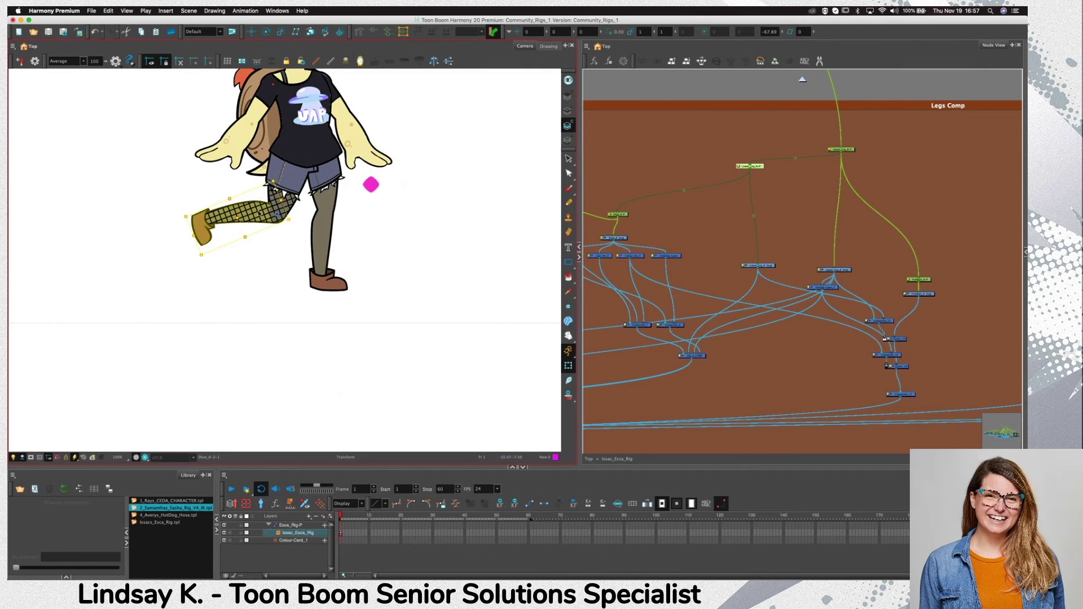
Select the Fishnets_A peg above its drawing and raise it slightly in the node layout
left_click(265, 224)
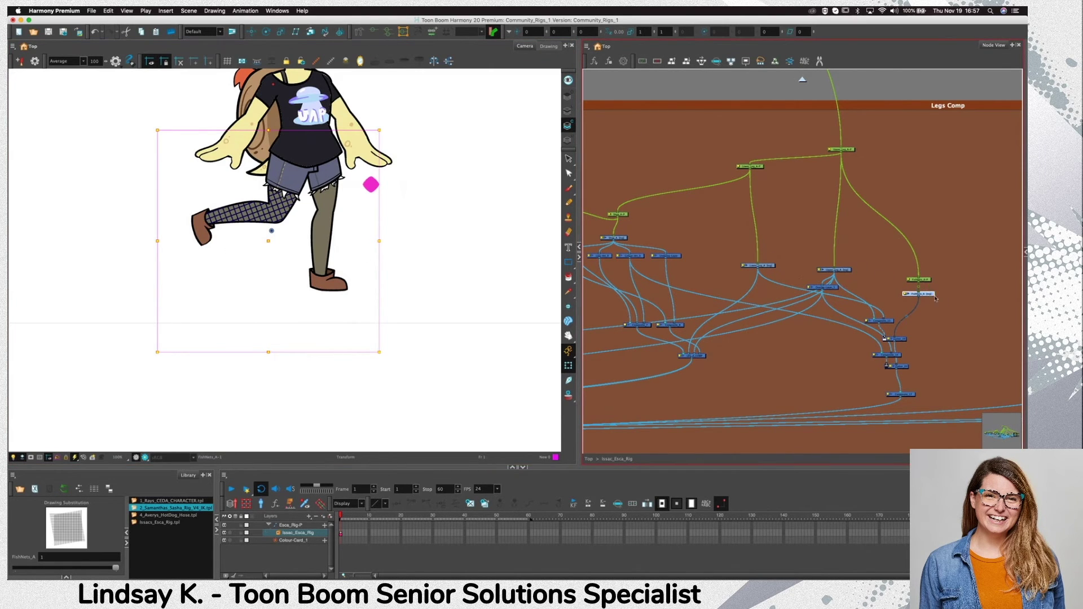
left_click(925, 280)
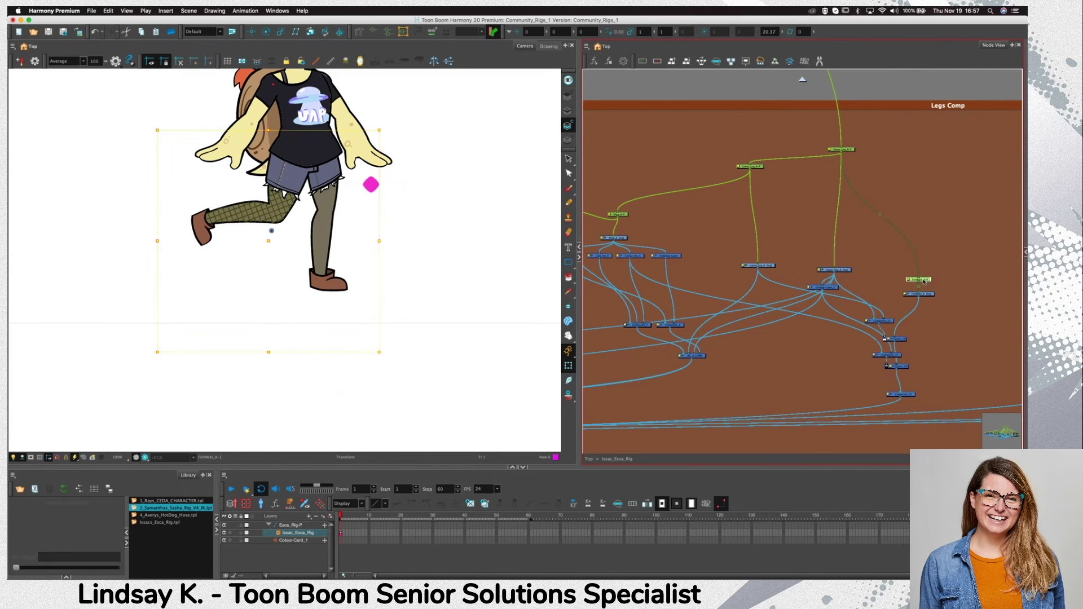
left_click_drag(924, 279, 925, 275)
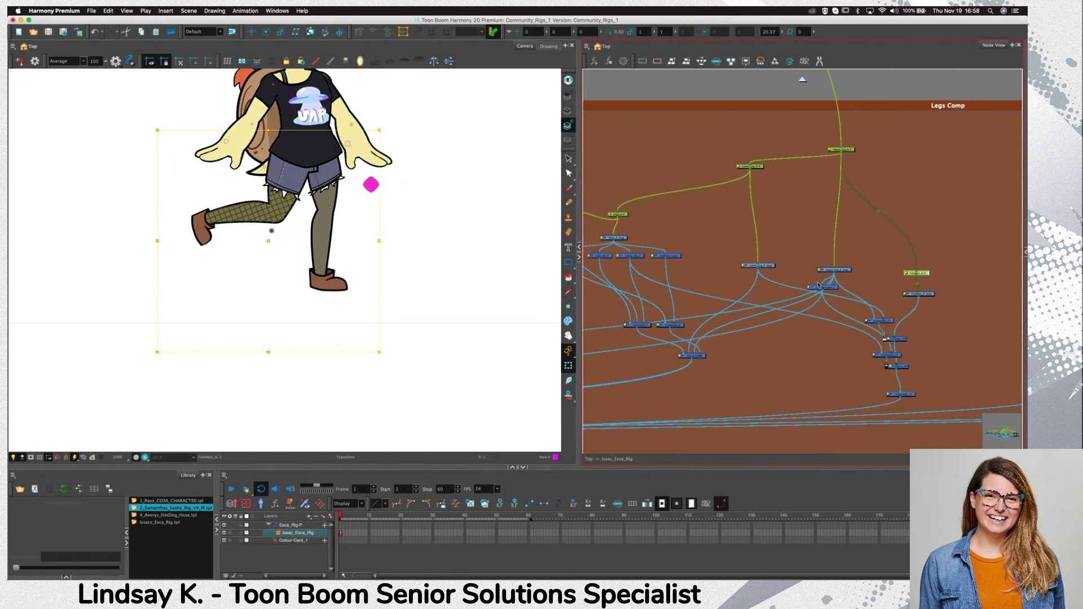
left_click_drag(930, 276, 929, 273)
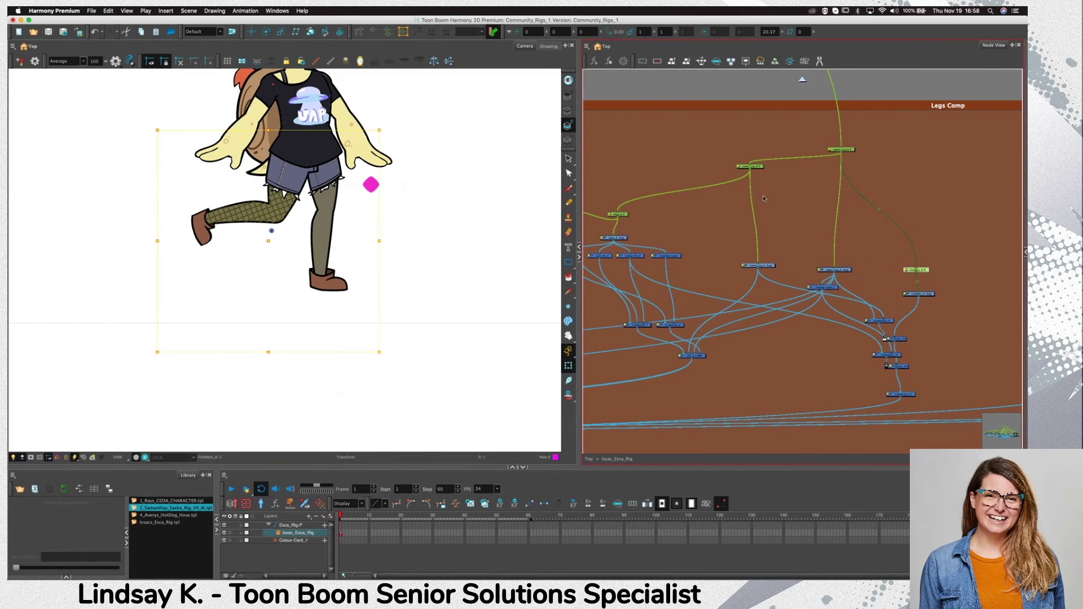
Try nudging the lower leg peg forward in Z to compare how the leg layers over the fishnets, and revert the nudge
left_click(749, 166)
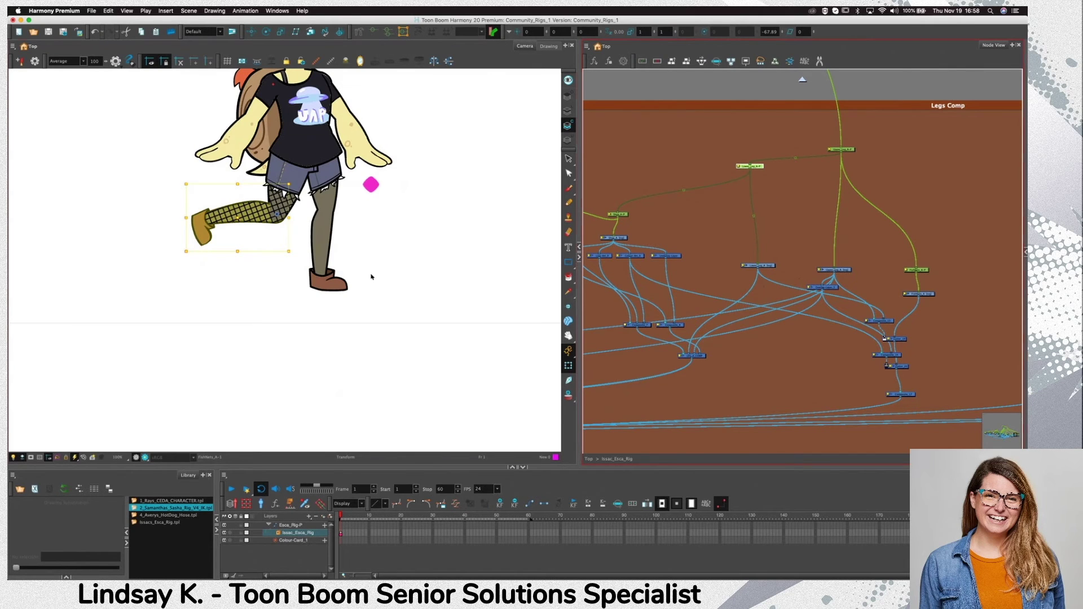
key("alt+Down")
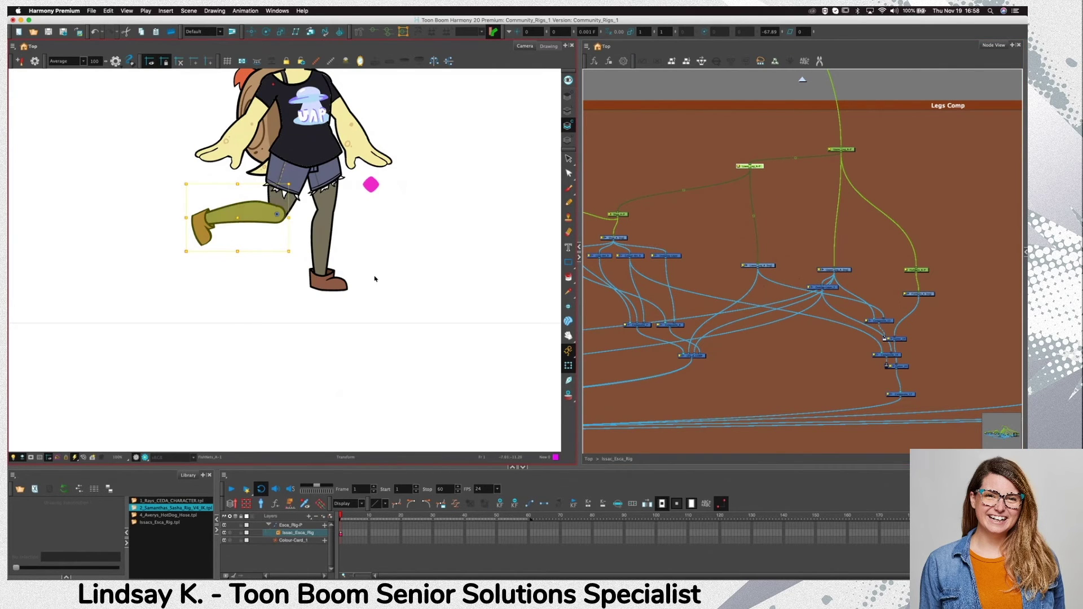
key("[")
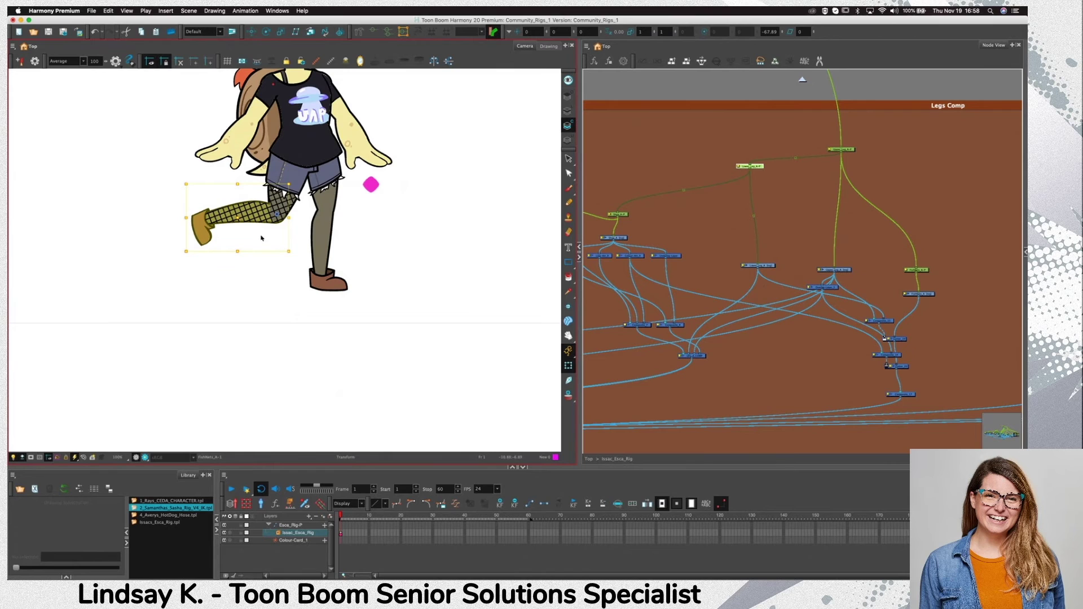
key("]")
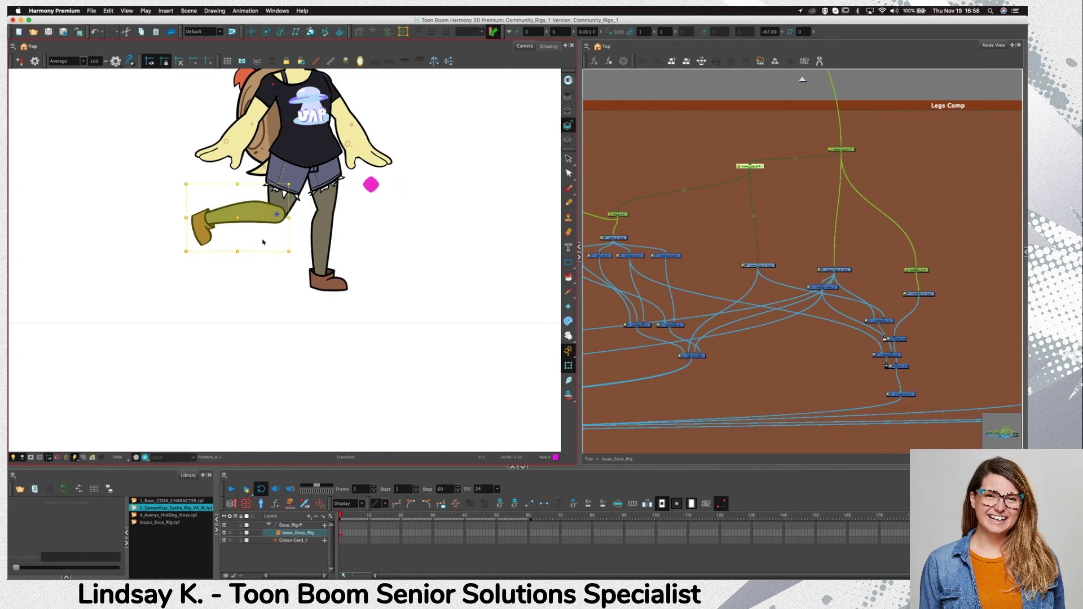
key("[")
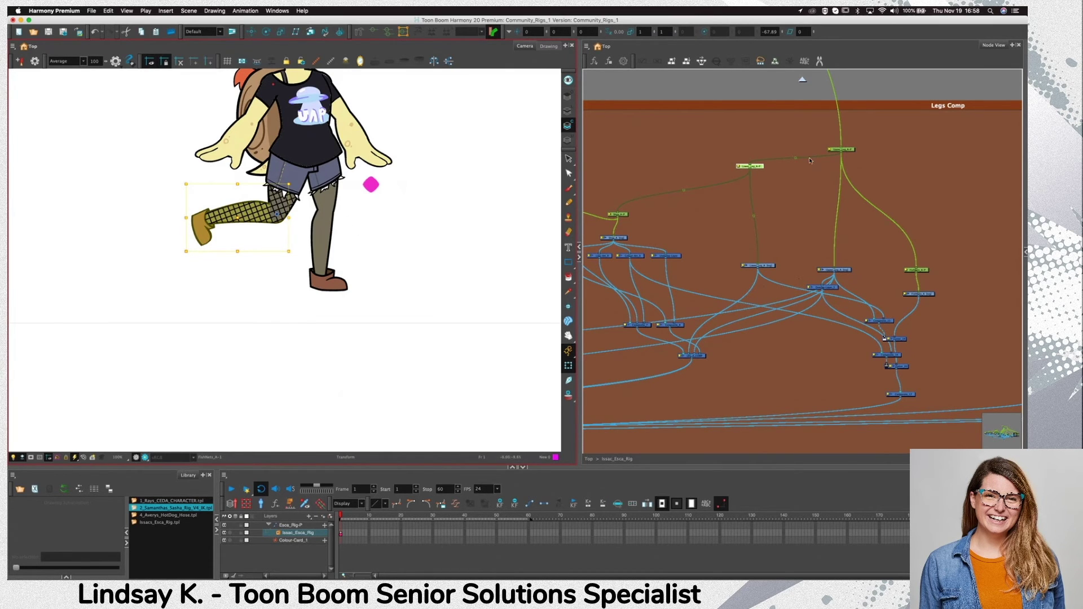
Lower the leg A composite and line up the main shoe peg directly above its drawing
left_click_drag(697, 356, 693, 381)
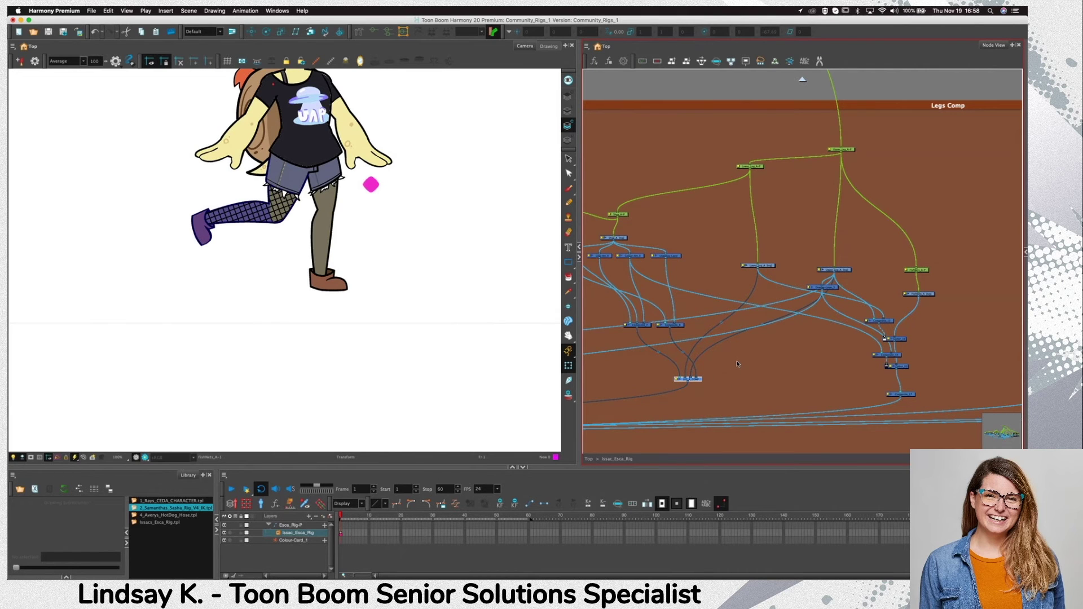
left_click_drag(745, 367, 847, 373)
left_click_drag(827, 292, 835, 282)
left_click_drag(726, 214, 721, 206)
Check the two shoe composites by toggling them off and on, and shift the main shoe composite slightly away from the other
left_click(792, 325)
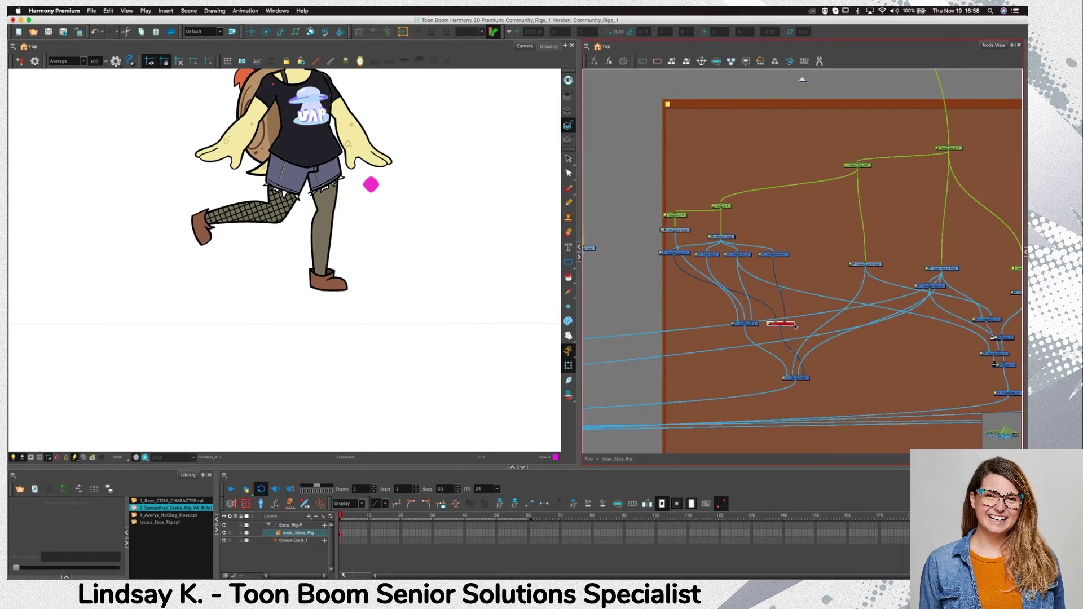
left_click(795, 323)
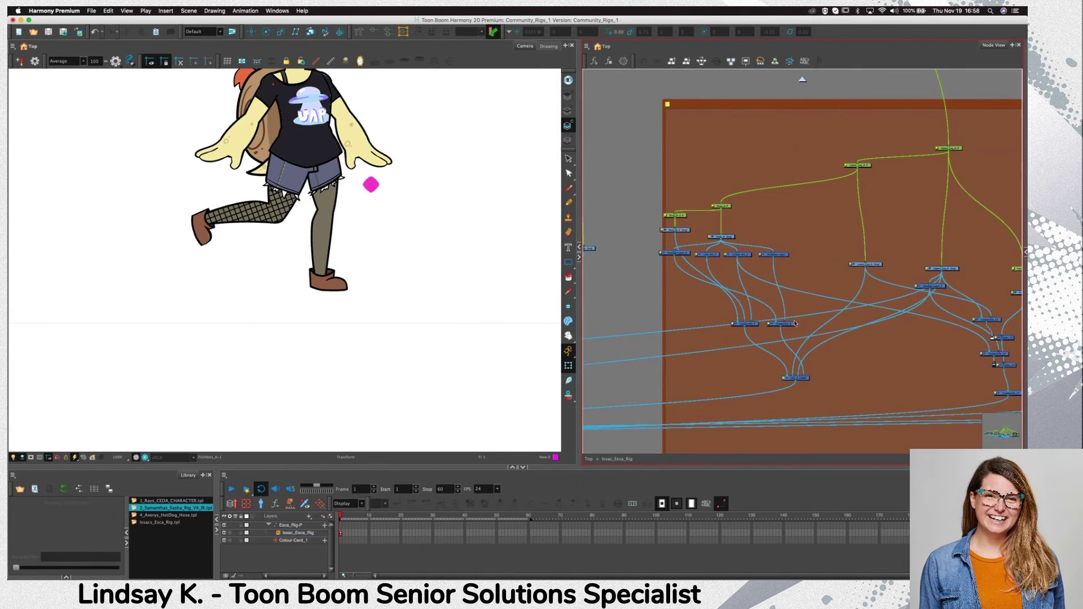
left_click(752, 323)
key("d")
key("d")
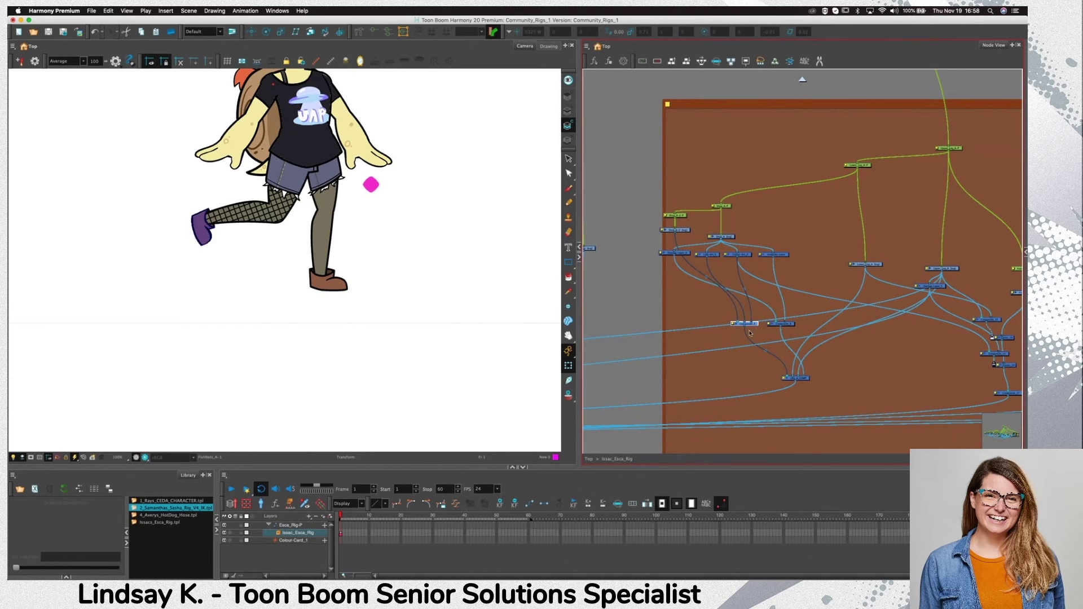
left_click_drag(751, 325, 736, 328)
Toggle the leg A composite off and on to check which parts of the leg pass through it
left_click(798, 378)
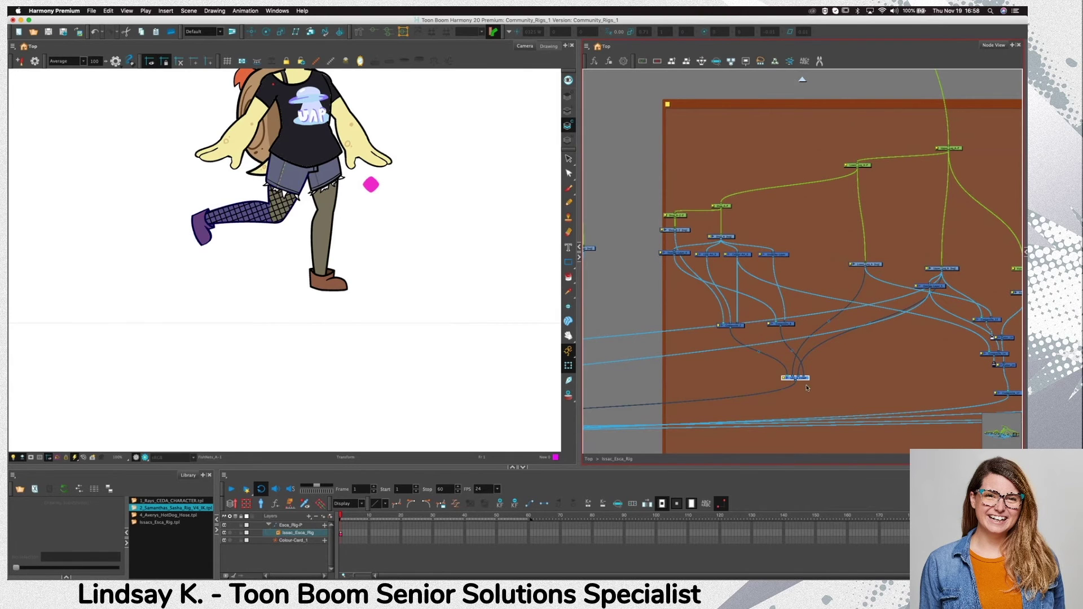
key("d")
key("d")
left_click_drag(880, 347, 781, 367)
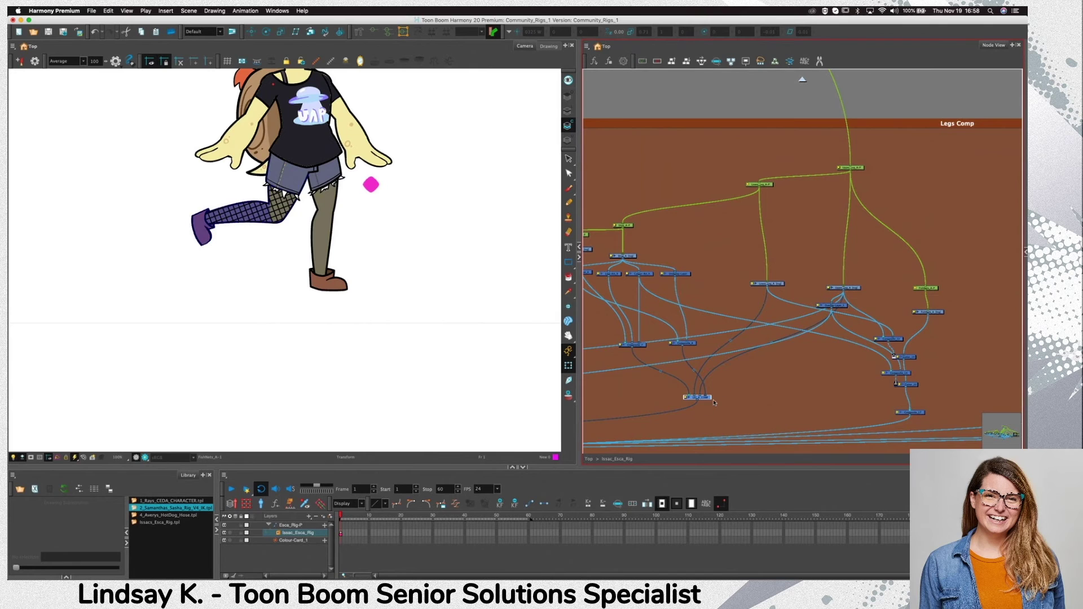
Disable leg A's composite to check what the fishnets chain still renders by itself, and re-enable it
key("d")
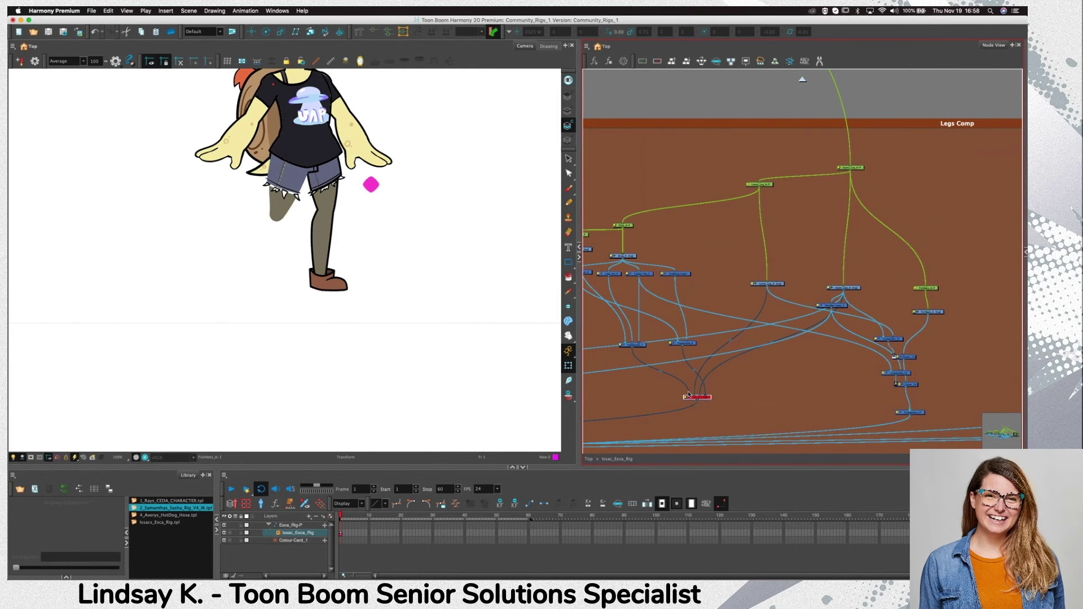
left_click(916, 414)
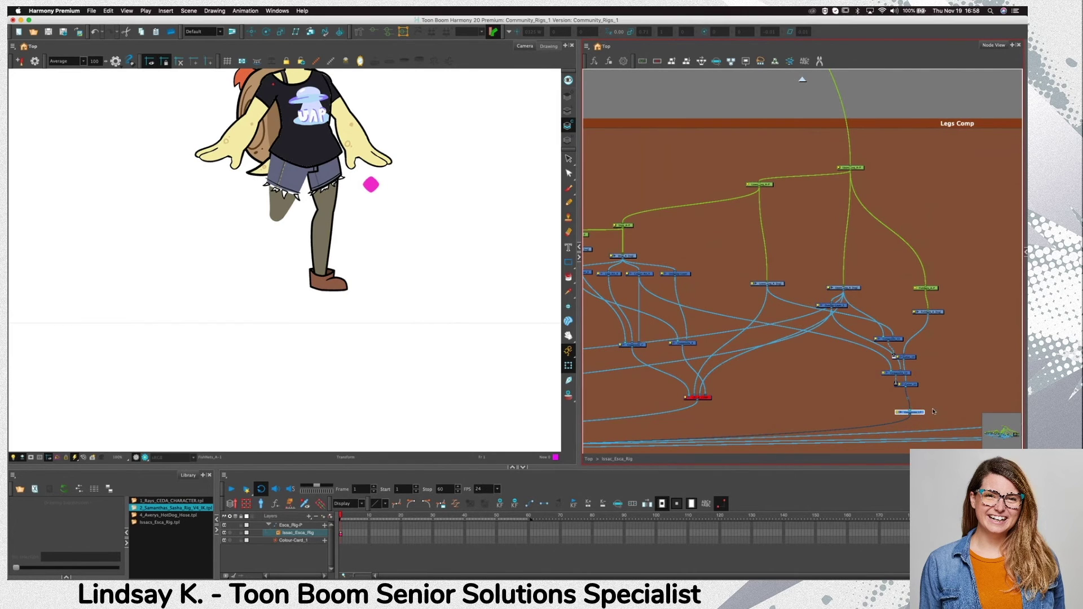
left_click_drag(731, 404, 692, 389)
key("a")
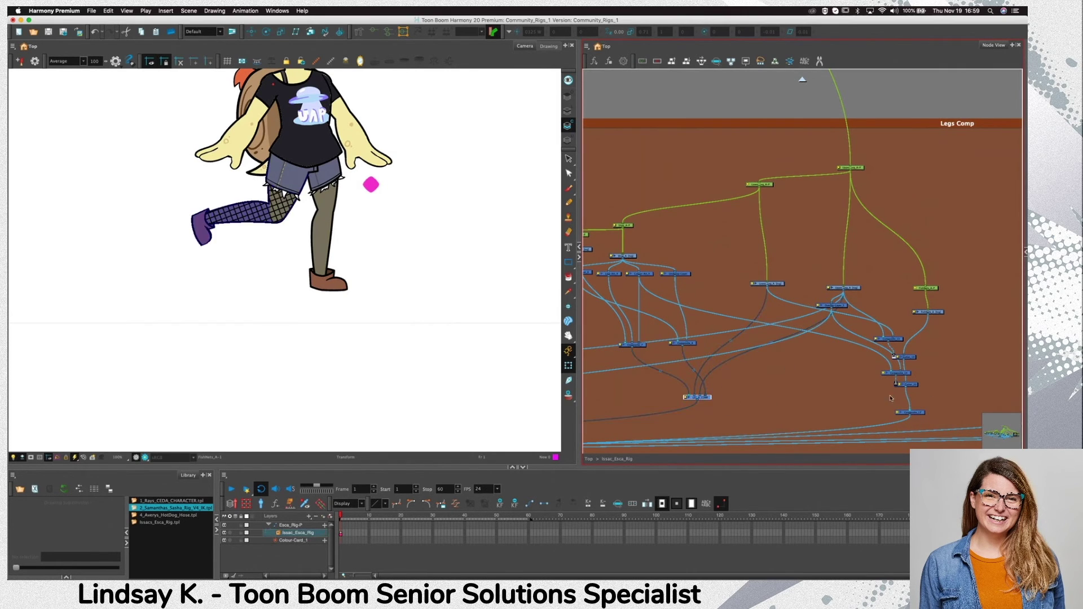
Trace the leg A fishnets composite back to the Fishnets group and inspect its cutter, colour selector and LOWER_BODY_COMP connections
left_click_drag(934, 405, 897, 421)
left_click_drag(917, 309, 945, 203)
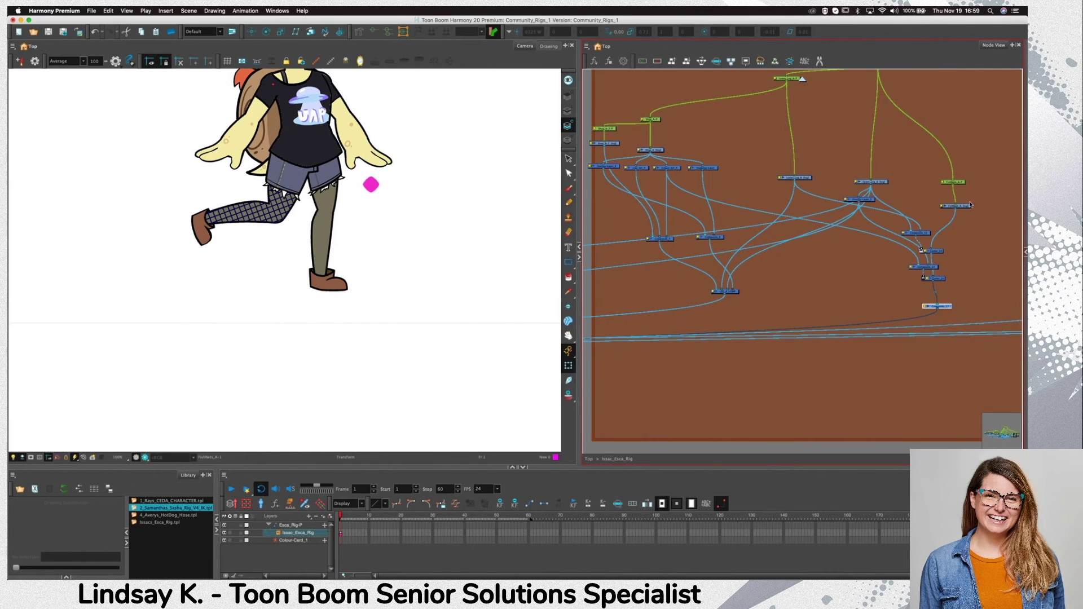
left_click_drag(726, 316, 949, 246)
left_click_drag(785, 298, 976, 280)
left_click_drag(697, 286, 794, 266)
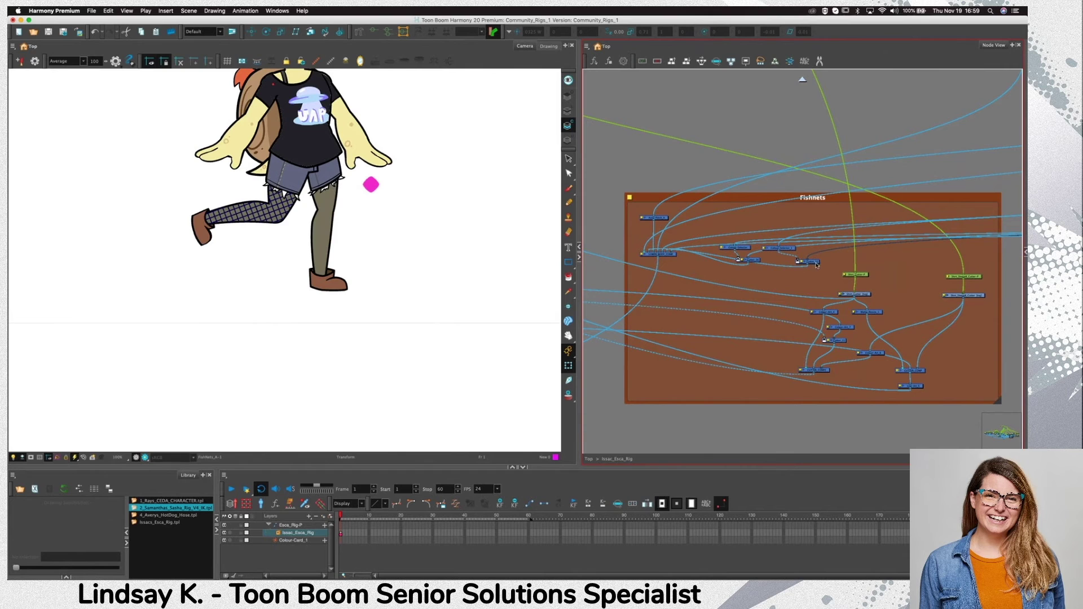
left_click(796, 260)
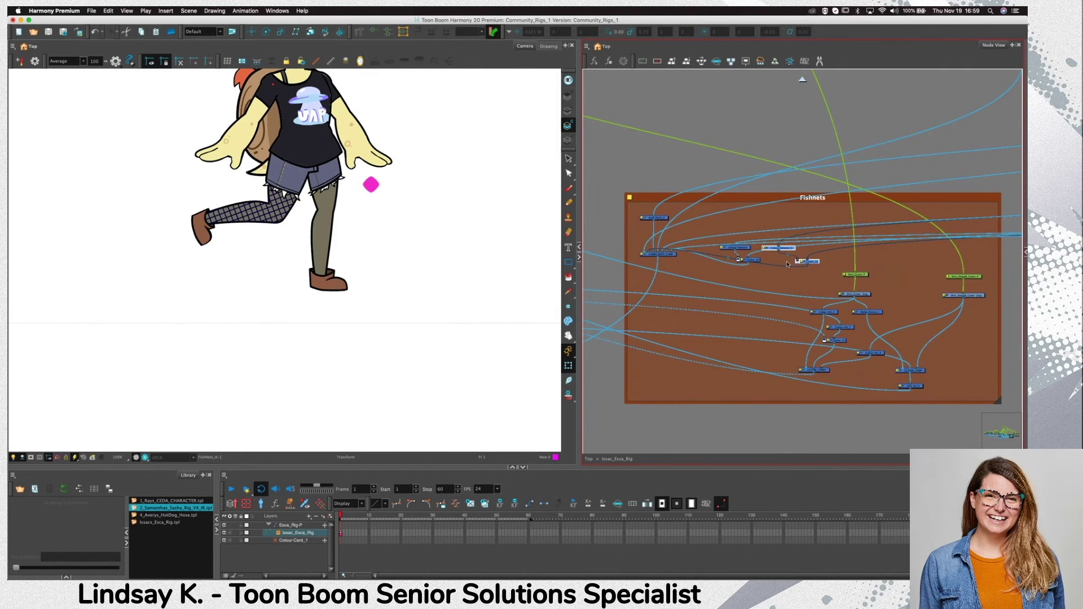
left_click(674, 254)
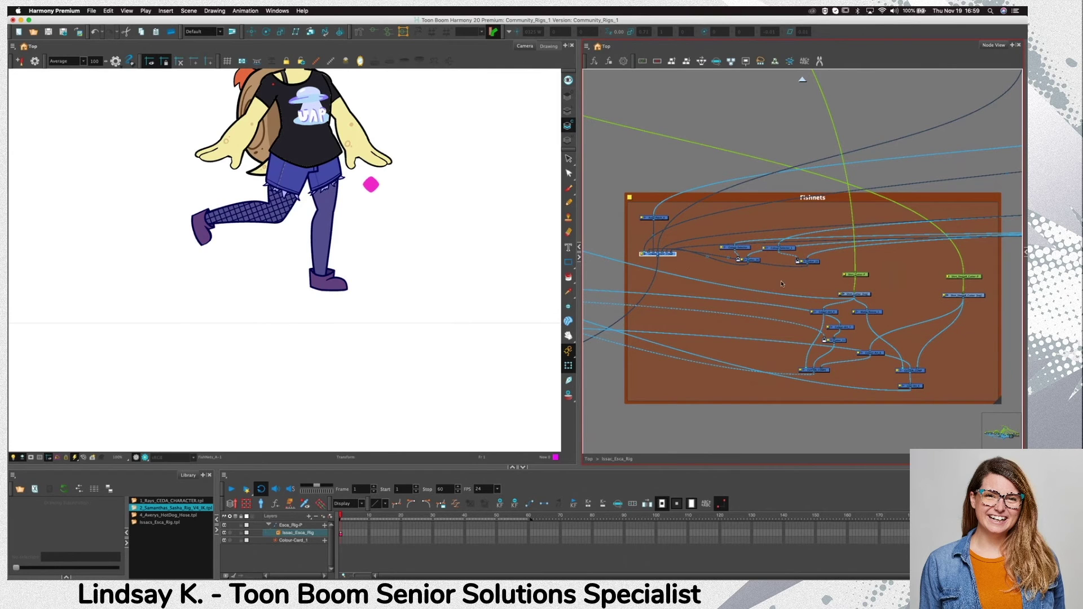
Move the two colour selectors and their cutters from the Fishnets group into Legs Comp, below leg A's composites
left_click_drag(818, 276, 719, 241)
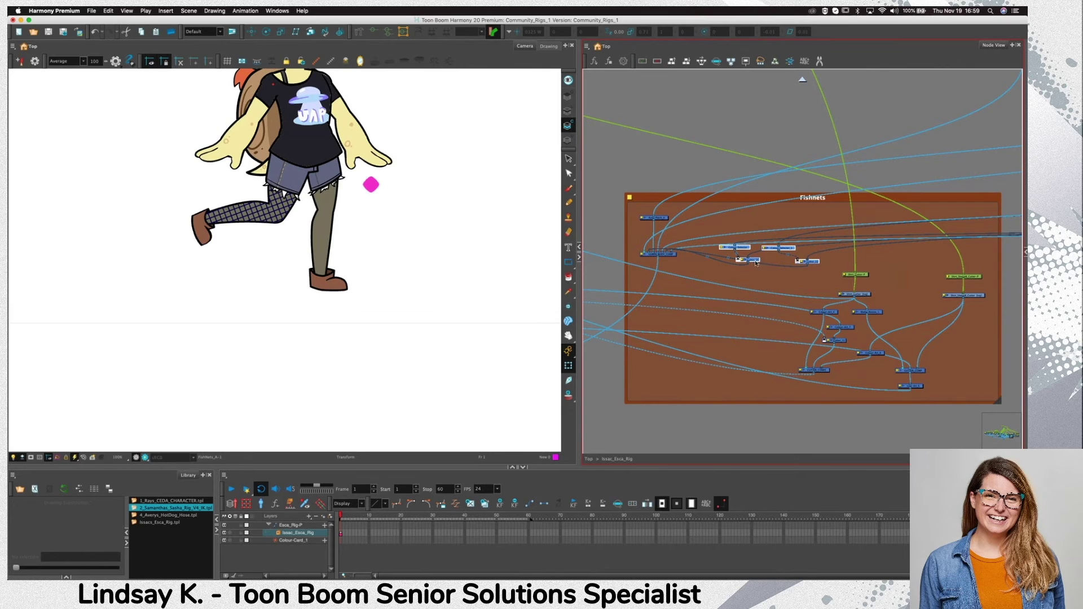
left_click_drag(752, 265, 950, 219)
left_click_drag(744, 227, 624, 266)
left_click_drag(624, 266, 938, 247)
left_click_drag(938, 247, 707, 247)
left_click_drag(706, 247, 877, 269)
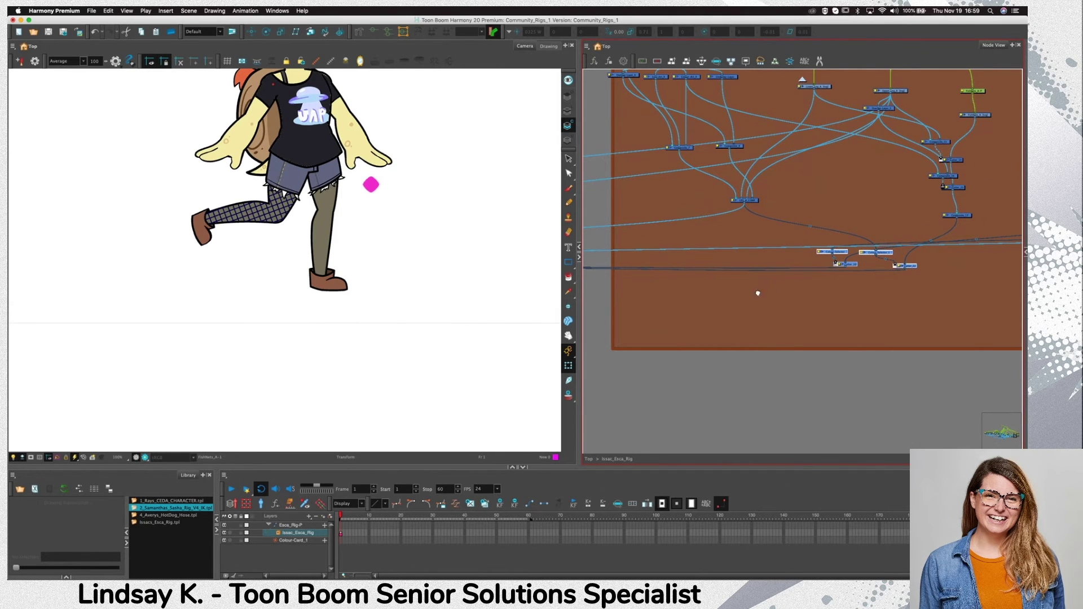
left_click_drag(757, 293, 743, 317)
Paste a copy of leg A's composite and place it below the existing leg A nodes in Legs Comp
left_click_drag(712, 214, 766, 228)
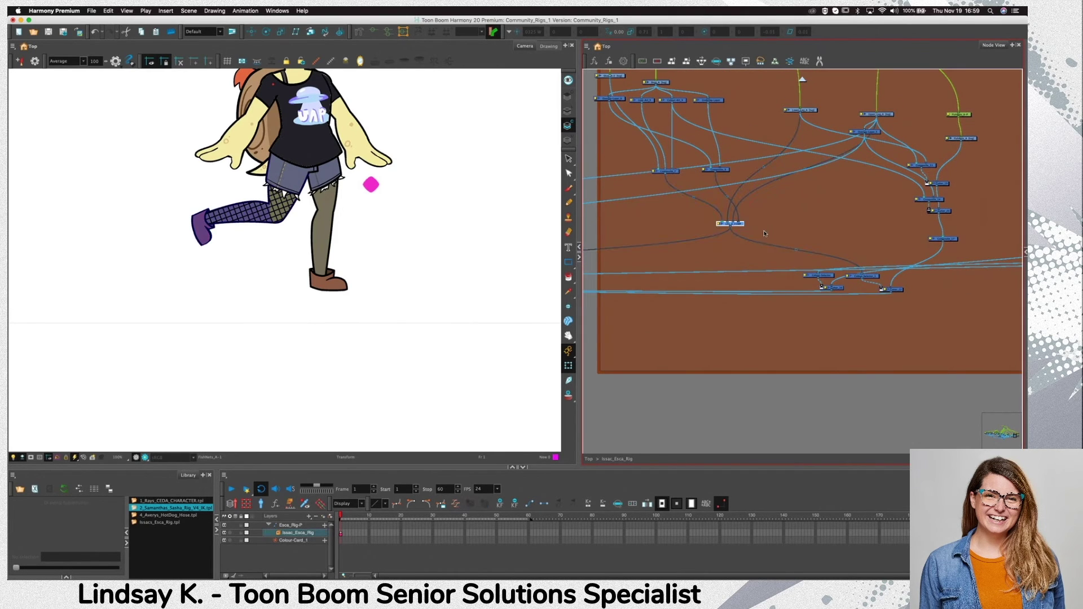
key("super+v")
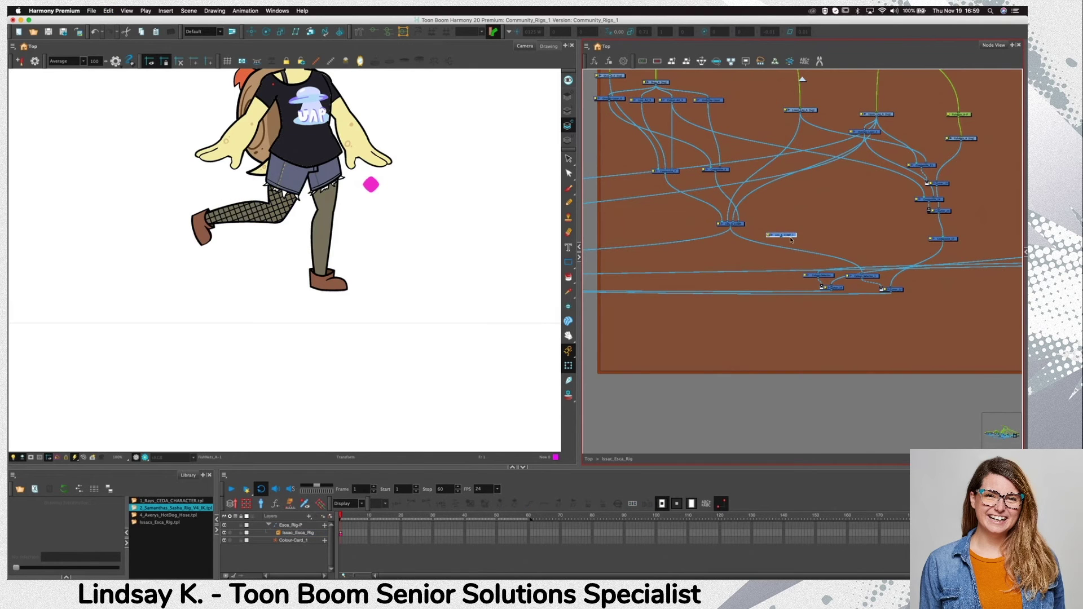
left_click_drag(790, 240, 905, 270)
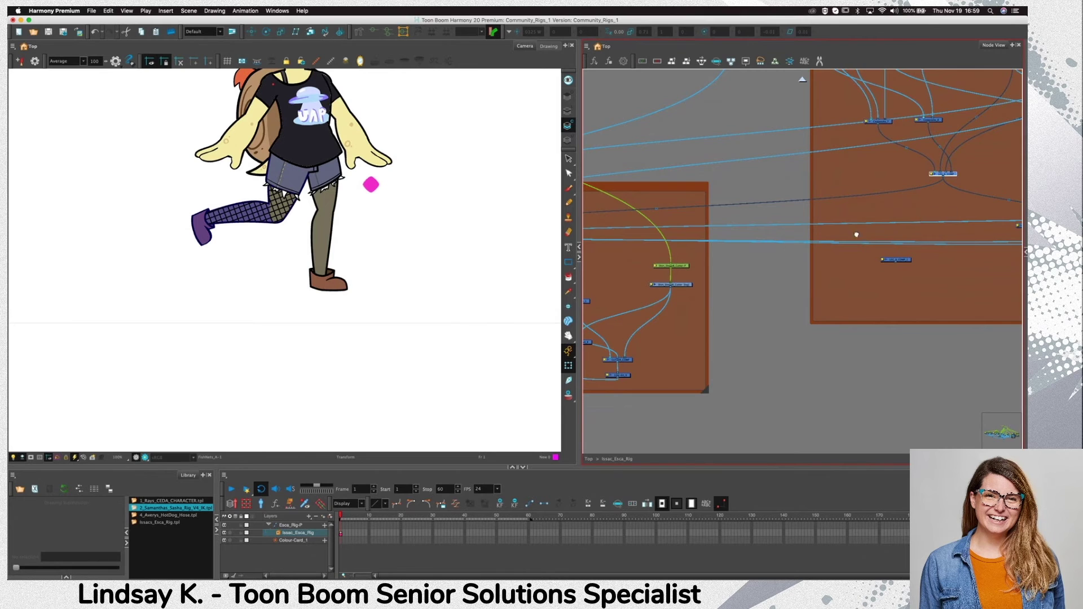
Connect the new composite's output to LOWER_BODY_COMP and position it below the relocated cutters in Legs Comp
scroll(856, 235, "right", 5)
left_click_drag(776, 286, 671, 290)
left_click_drag(670, 290, 614, 242)
left_click_drag(614, 242, 720, 197)
scroll(869, 230, "left", 5)
left_click_drag(810, 168, 619, 232)
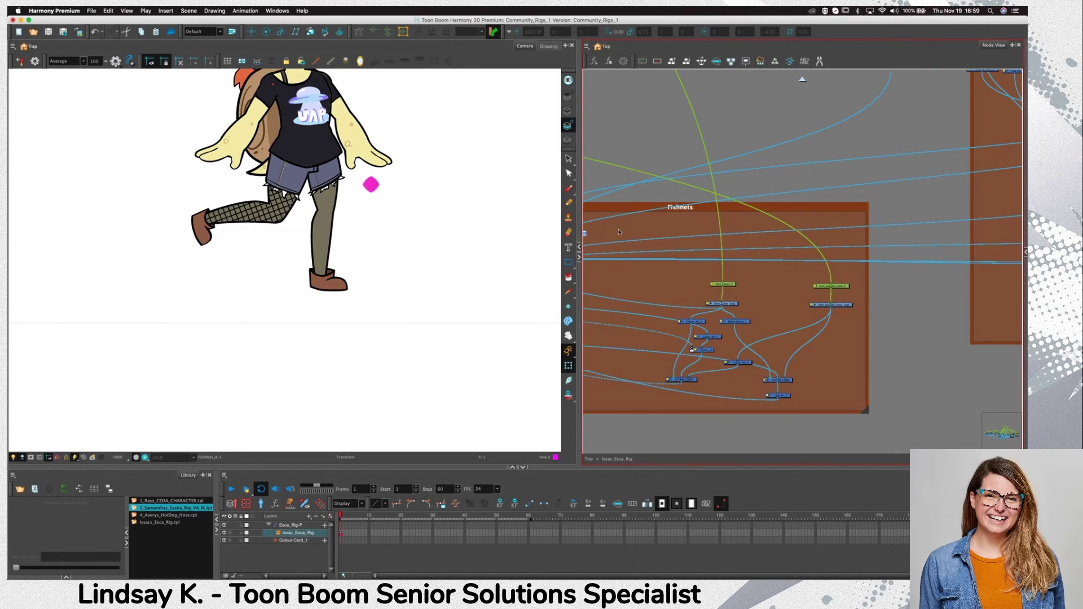
scroll(825, 297, "right", 12)
scroll(825, 298, "up", 1)
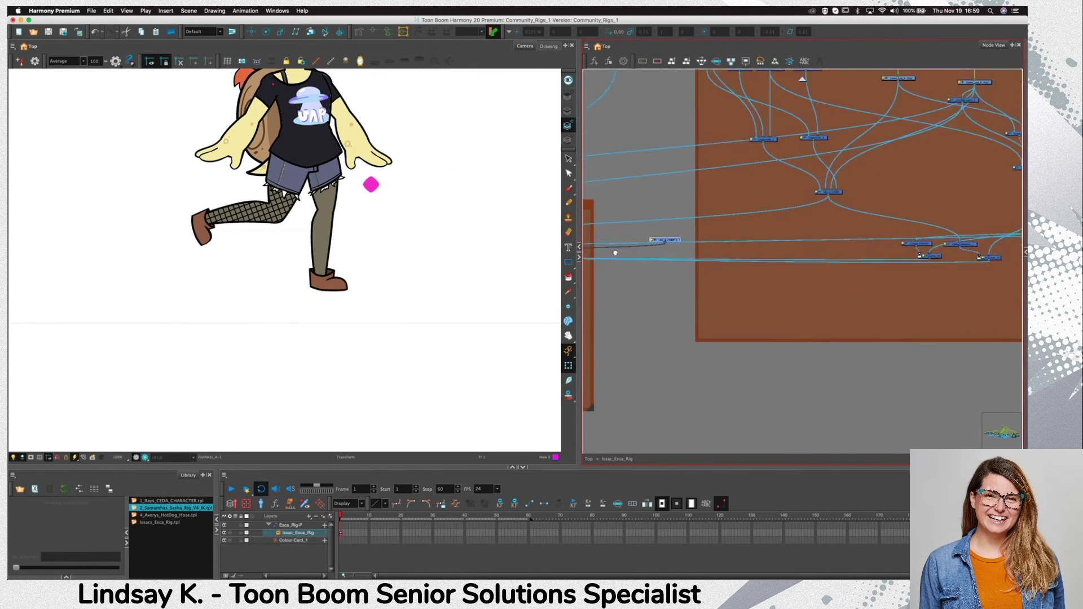
scroll(825, 298, "right", 2)
scroll(825, 297, "down", 1)
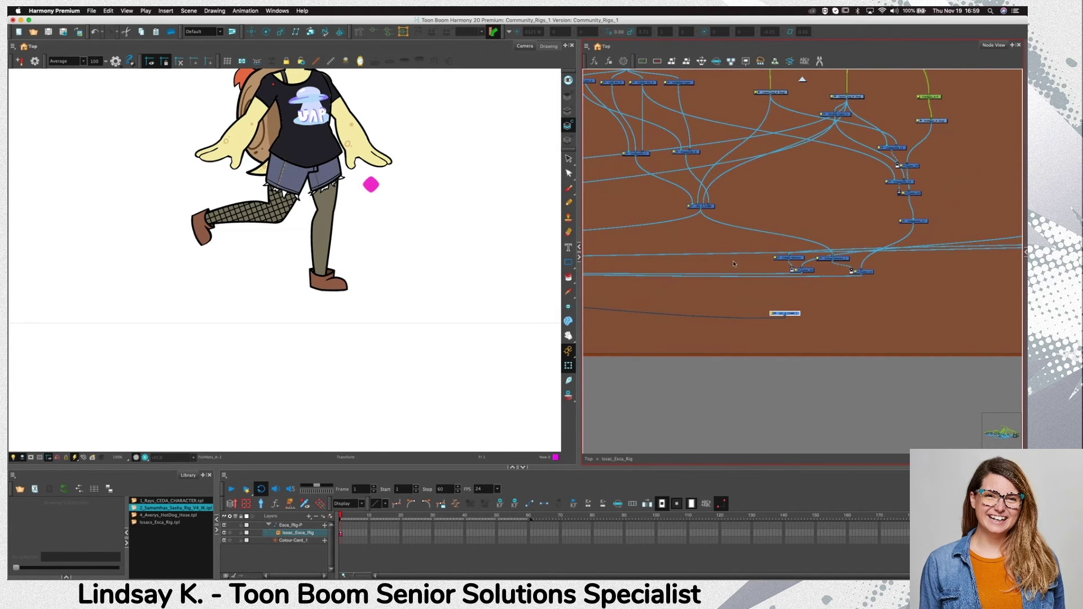
Connect leg A's composite and both relocated fishnet cutters into the new composite
left_click(708, 207)
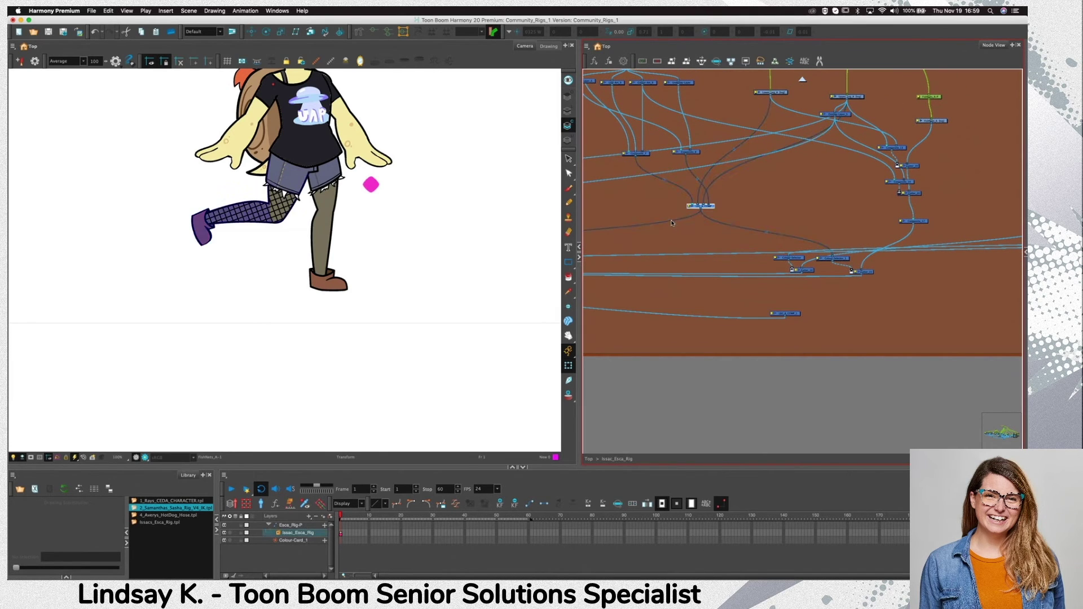
left_click_drag(701, 208, 784, 311)
left_click_drag(941, 210, 798, 313)
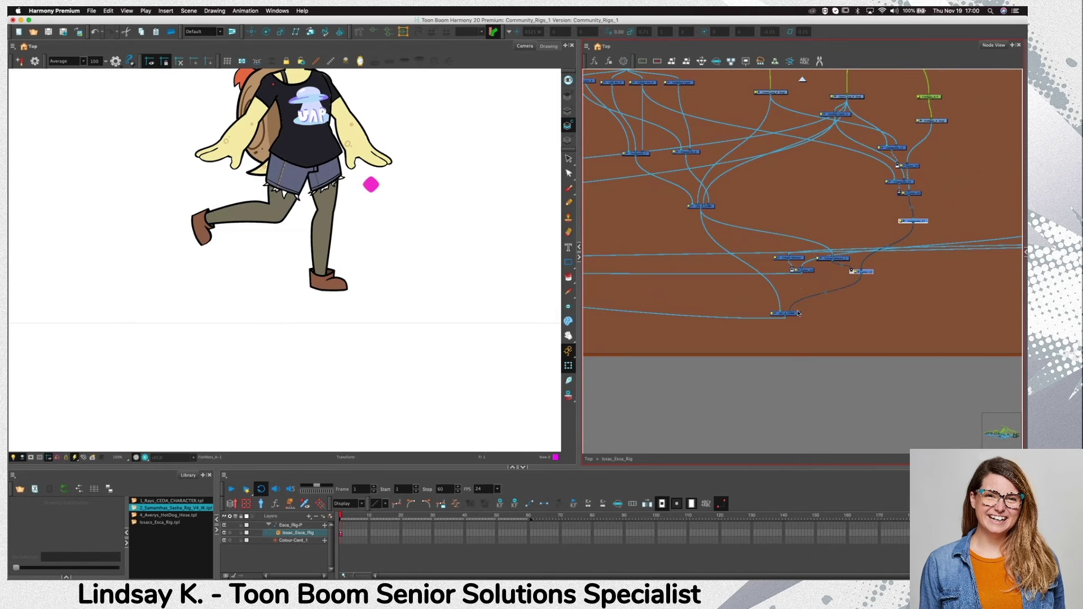
left_click_drag(770, 273, 796, 314)
left_click(817, 315)
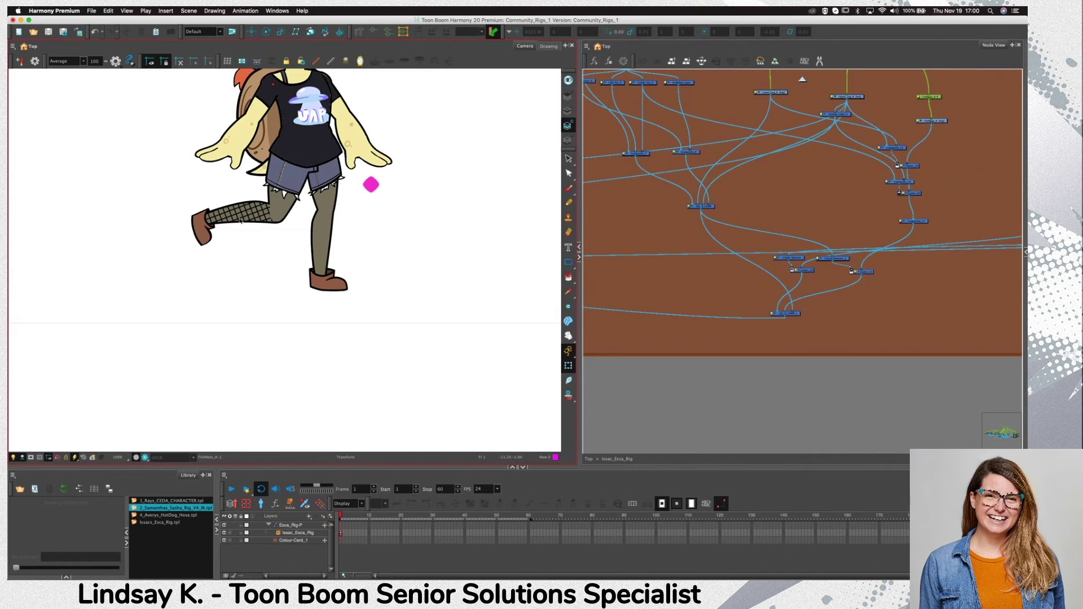
Review the rewired leg A on the character and inspect the other leg's composite in Legs Comp
left_click_drag(239, 221, 254, 247)
left_click_drag(881, 266, 792, 282)
scroll(792, 282, "down", 1)
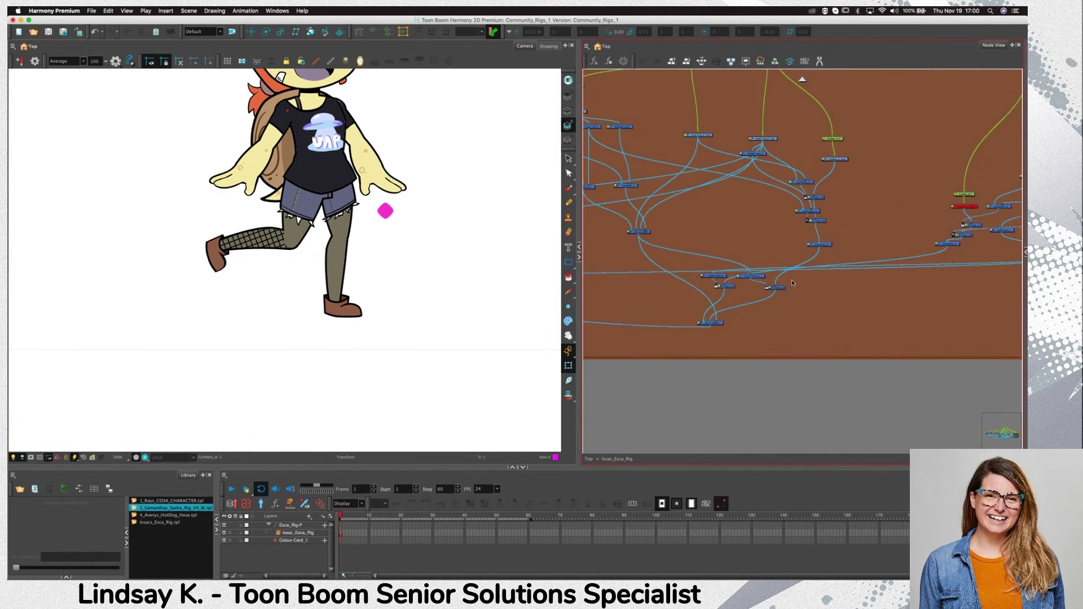
scroll(791, 283, "down", 2)
left_click(784, 262)
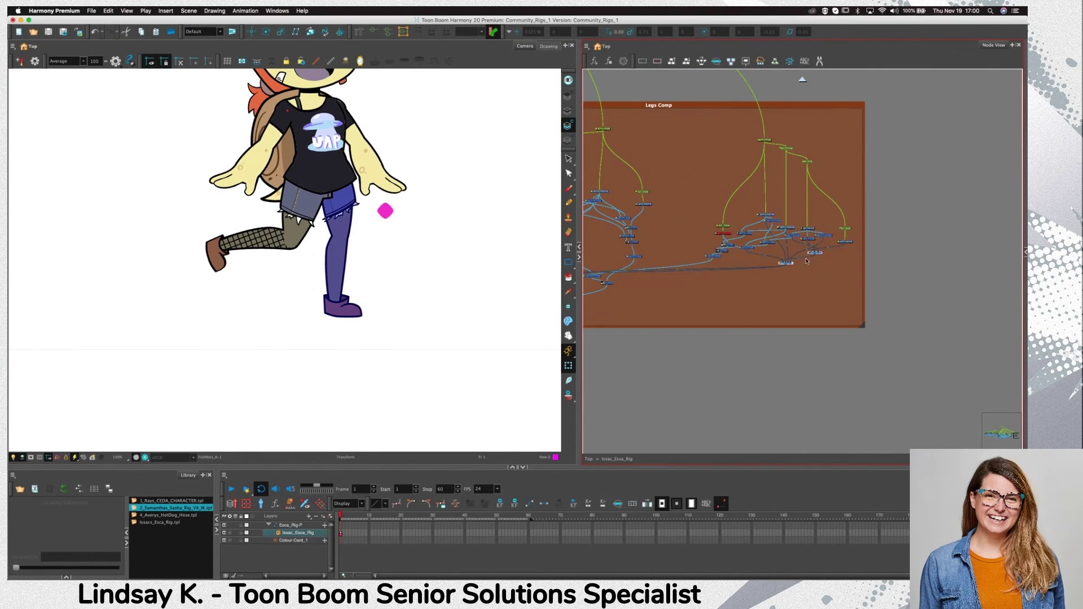
scroll(789, 281, "up", 3)
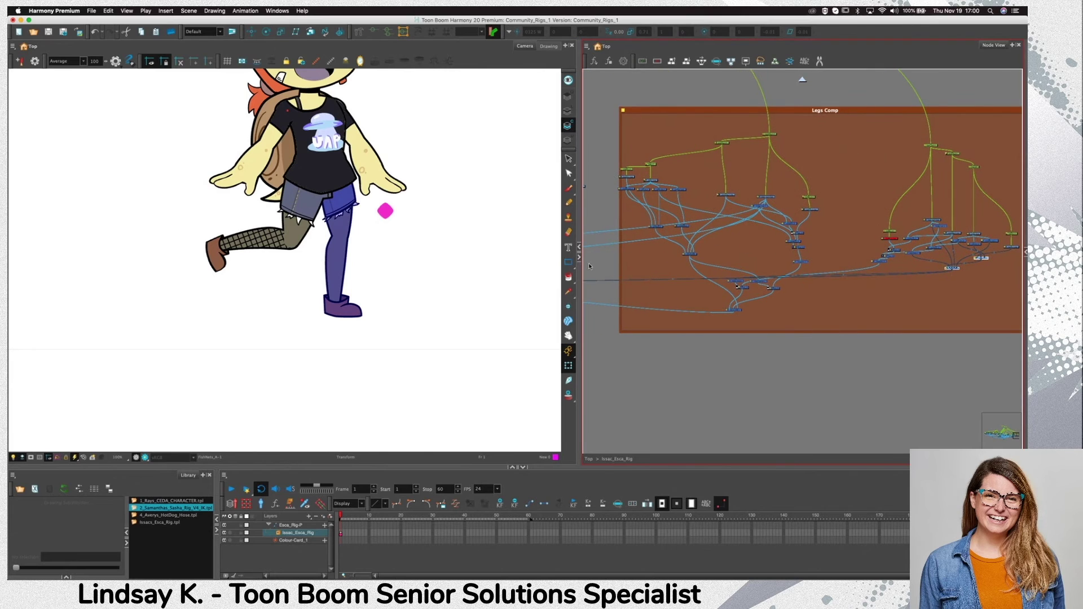
Move leg A's Auto-Patch node from above LOWER_BODY_COMP into Legs Comp, beneath the upper leg A drawing
left_click(316, 204)
left_click_drag(778, 191, 883, 181)
left_click_drag(645, 225, 760, 213)
scroll(743, 212, "up", 6)
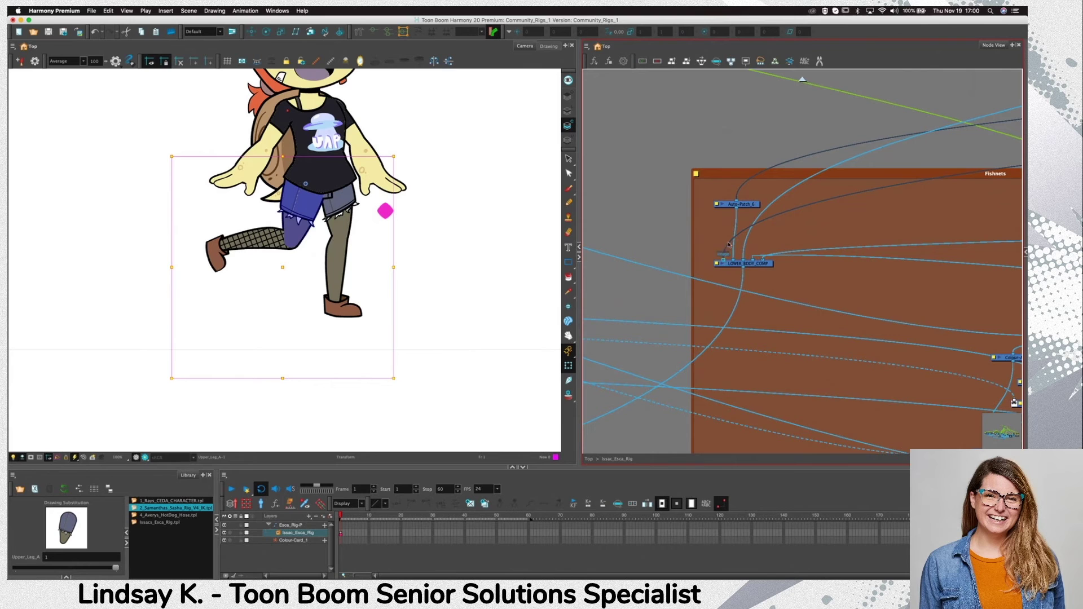
left_click_drag(726, 251, 838, 194)
scroll(742, 218, "down", 4)
left_click(744, 210)
left_click_drag(776, 250, 678, 220)
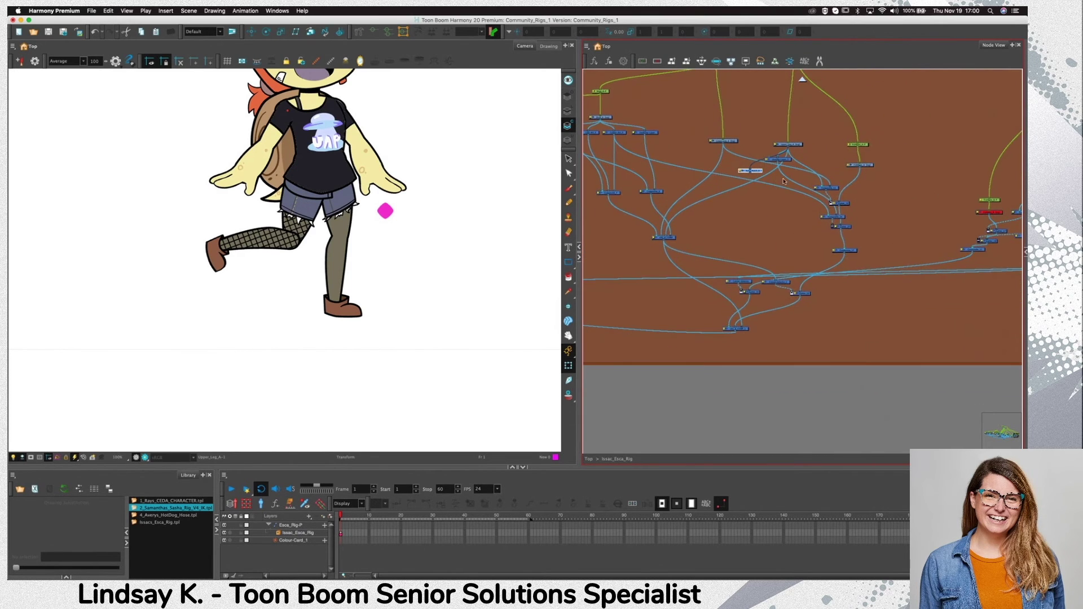
Arrange the Auto-Patch and overlay layer nodes side by side beneath the upper leg A drawing
scroll(784, 162, "up", 5)
left_click(789, 138)
left_click_drag(817, 144, 895, 119)
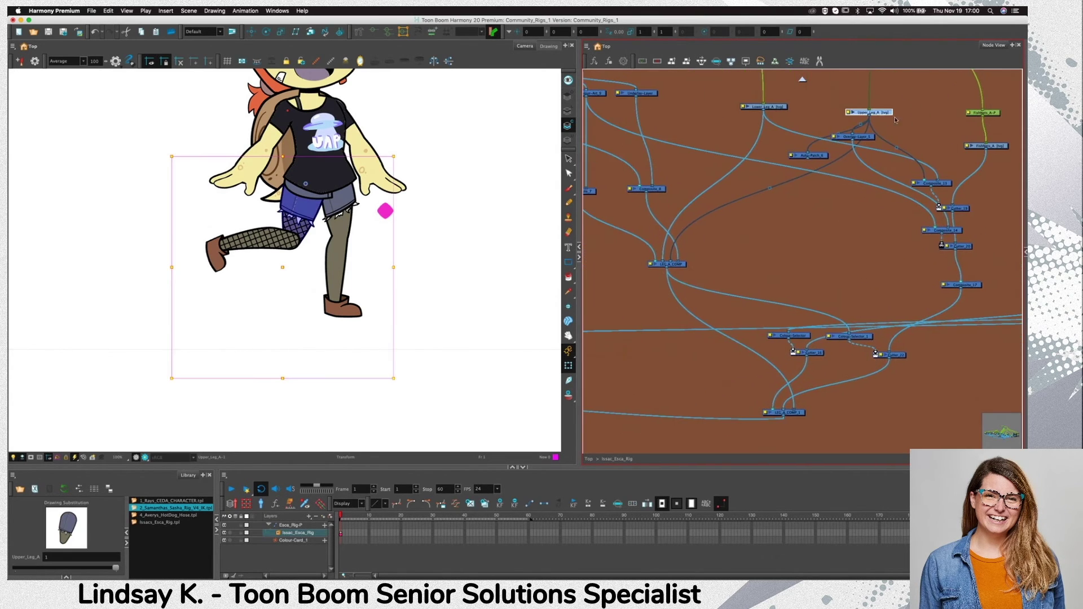
left_click_drag(817, 161, 892, 155)
left_click_drag(876, 114, 852, 139)
left_click(862, 139)
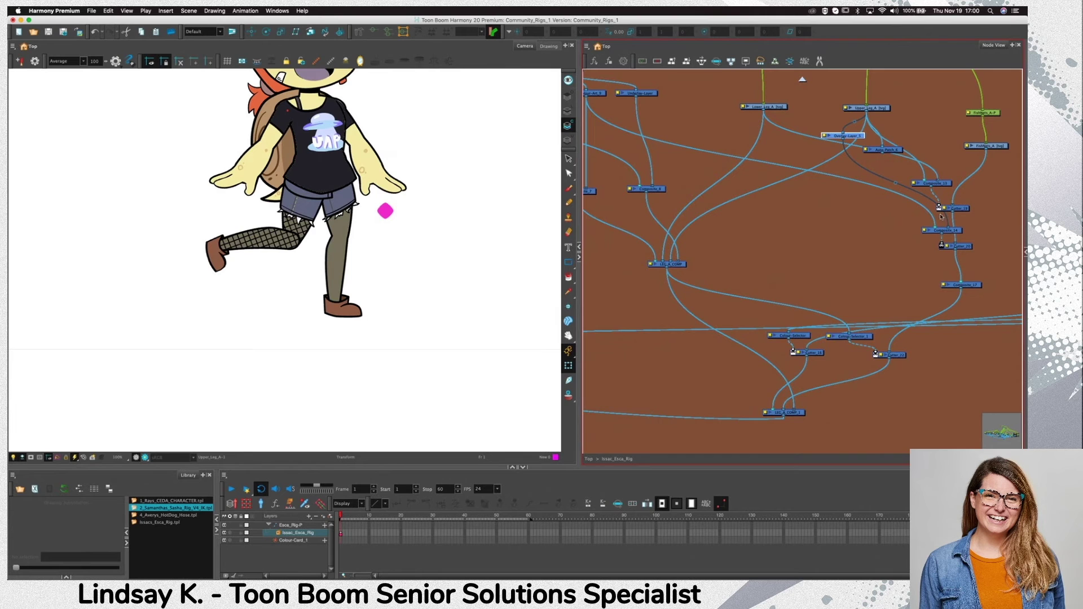
Copy the shoe's overlay, line art, colour art and underlay layer nodes from leg A
left_click(874, 108)
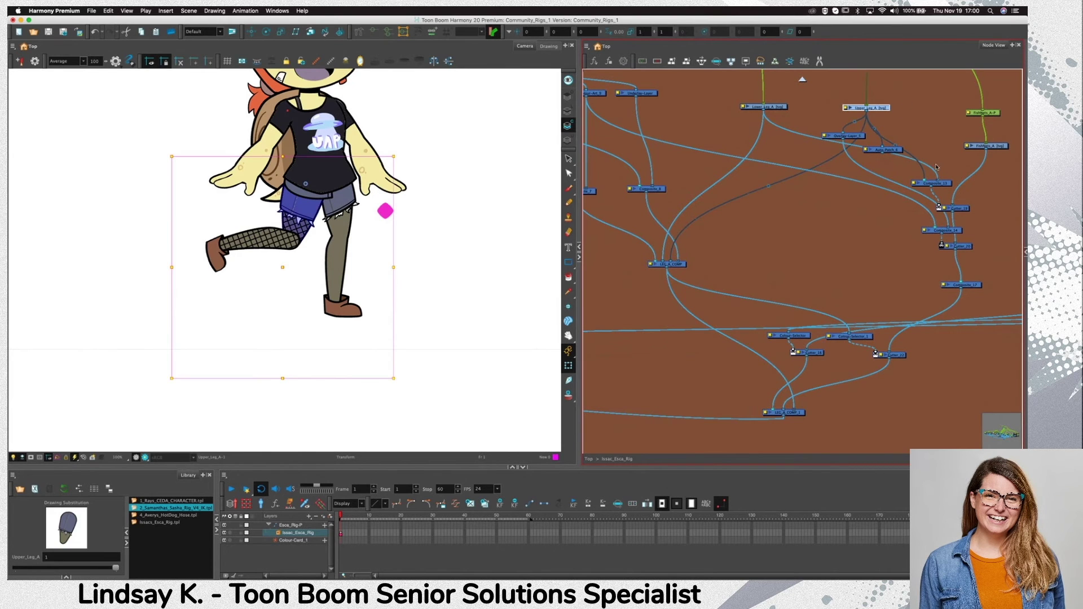
scroll(825, 228, "left", 5)
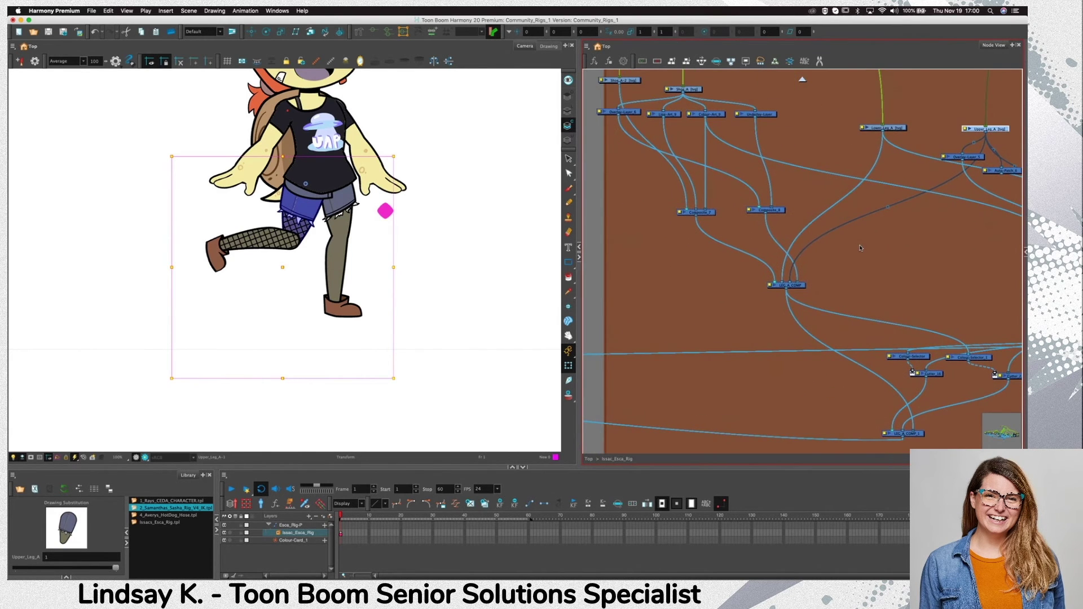
left_click_drag(635, 111, 637, 114)
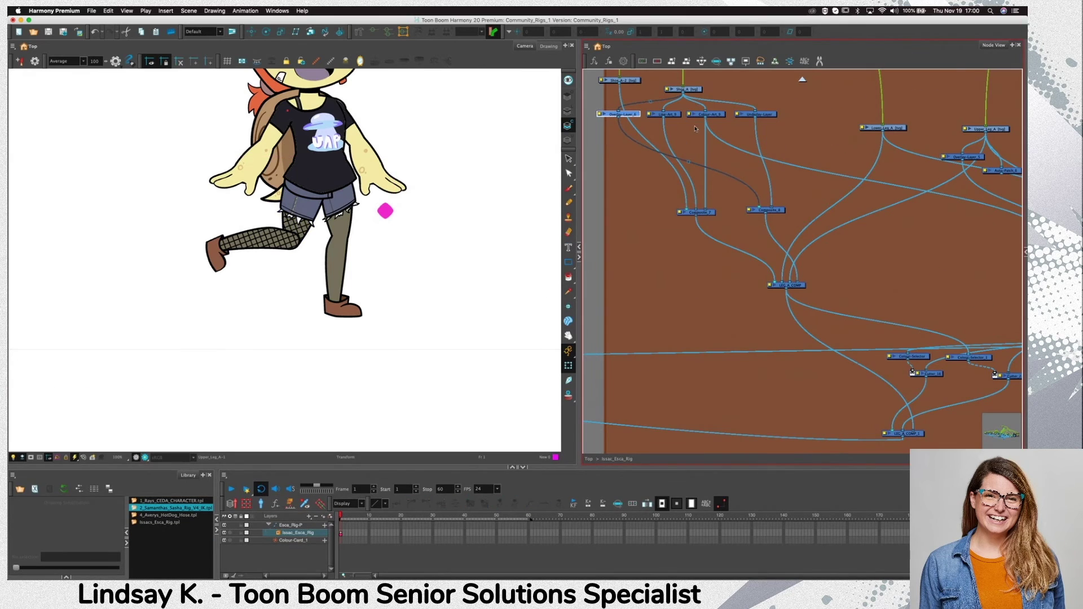
left_click(712, 116)
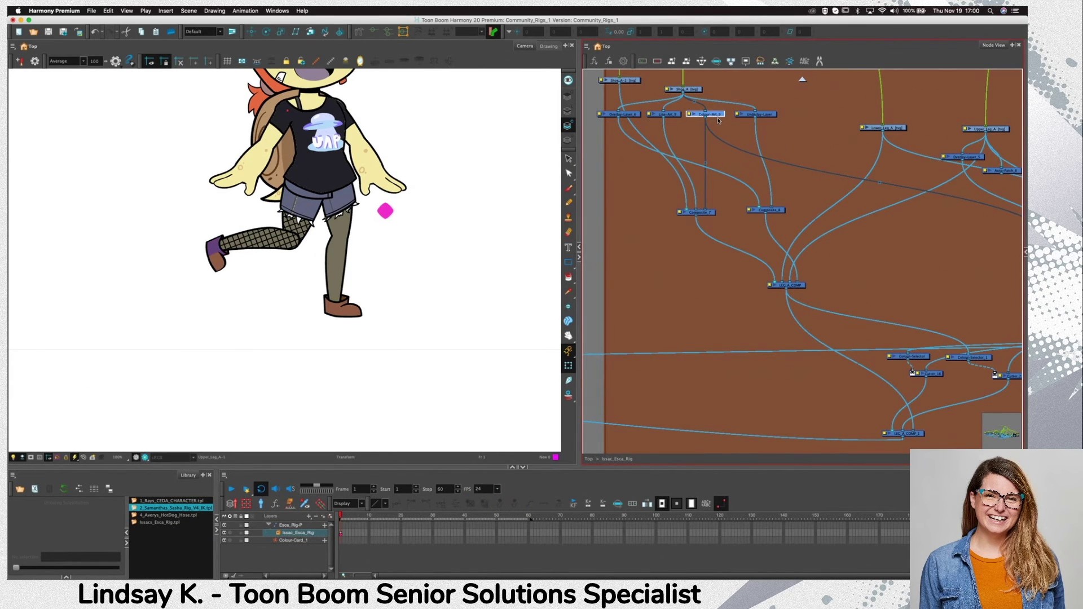
left_click_drag(785, 105, 638, 137)
key("super+c")
Paste the four art layer nodes into Legs Comp above the upper leg A drawing, nudging the Auto-Patch node slightly aside
scroll(658, 245, "right", 8)
scroll(658, 244, "up", 2)
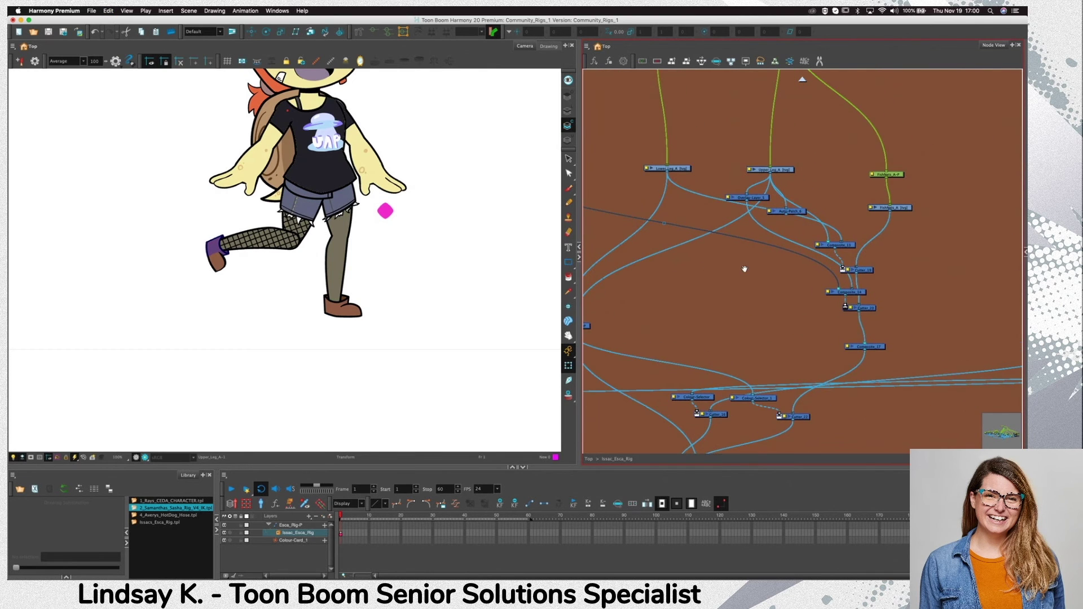
scroll(748, 260, "down", 3)
scroll(747, 259, "left", 2)
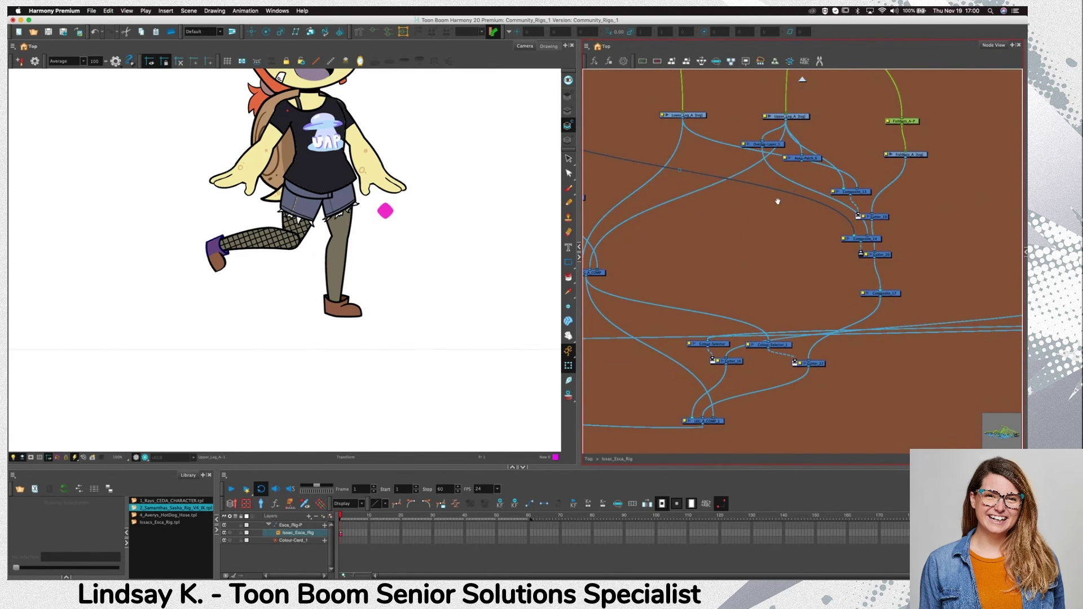
left_click_drag(814, 185, 806, 184)
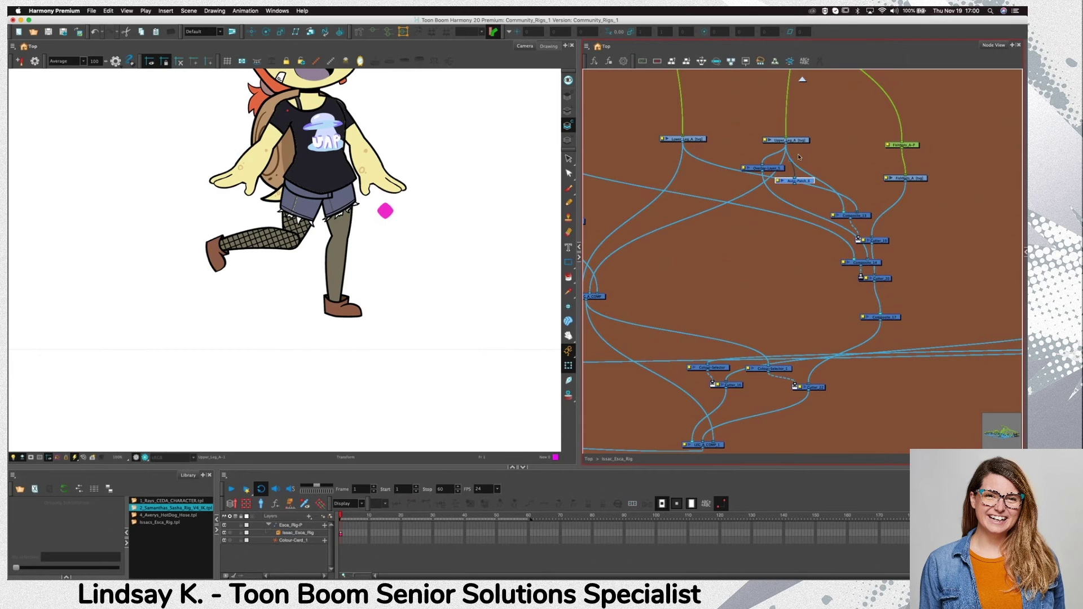
left_click(728, 103)
key("super+v")
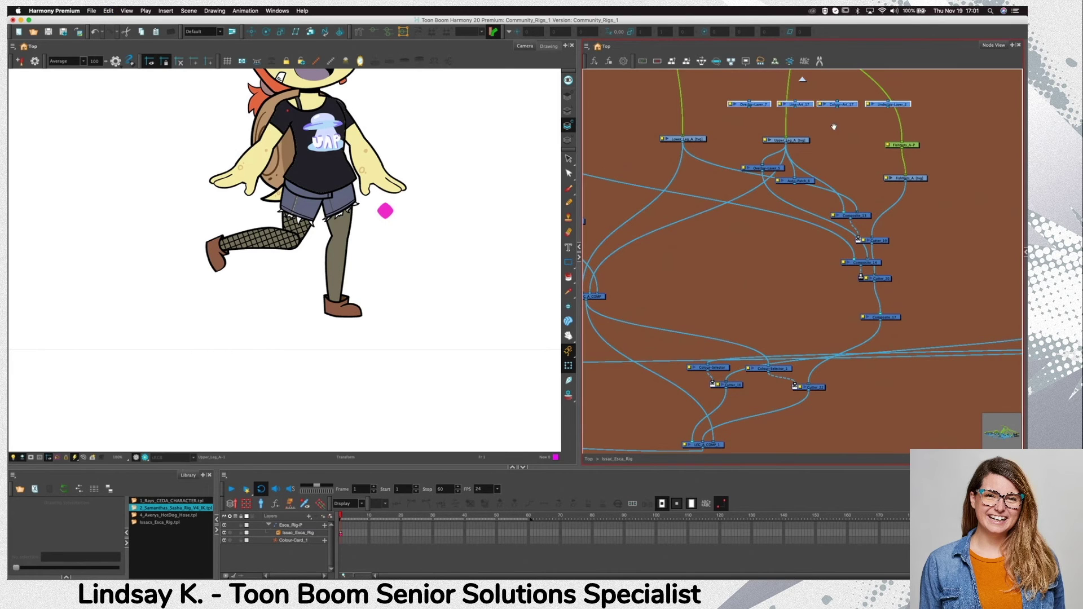
left_click_drag(833, 126, 838, 125)
Examine the upper leg A drawing's overlay, line art, colour art and underlay layers one after another
key("alt+s")
left_click(295, 253)
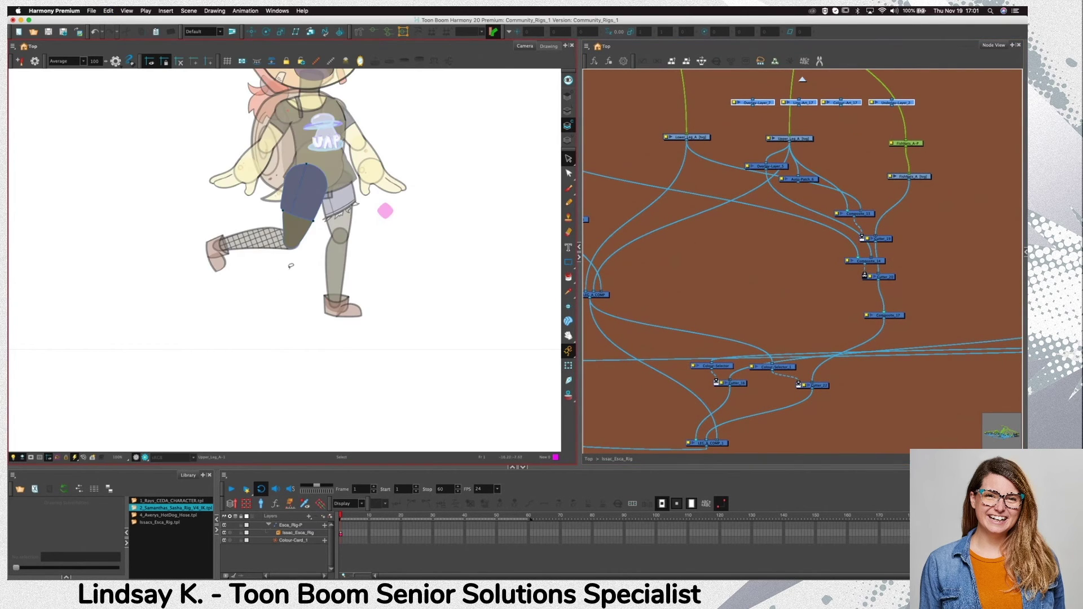
left_click(789, 138)
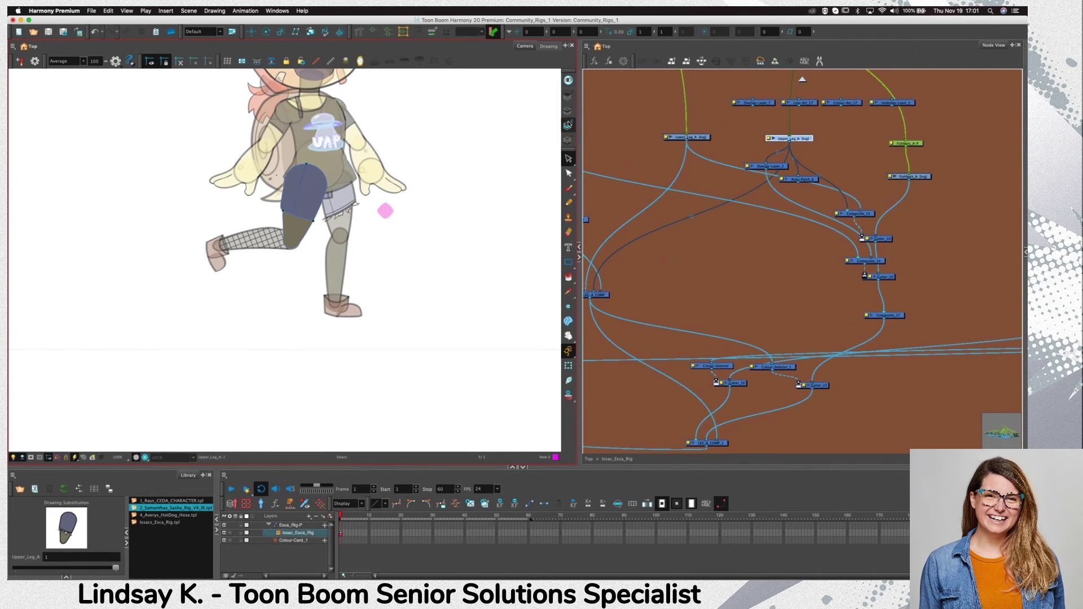
left_click(573, 110)
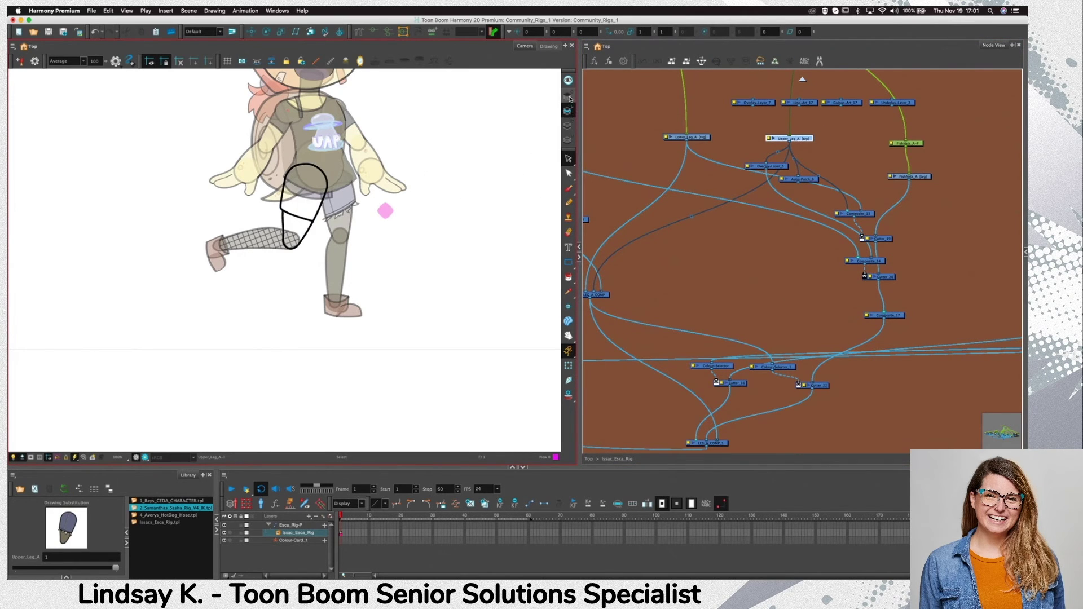
left_click(570, 99)
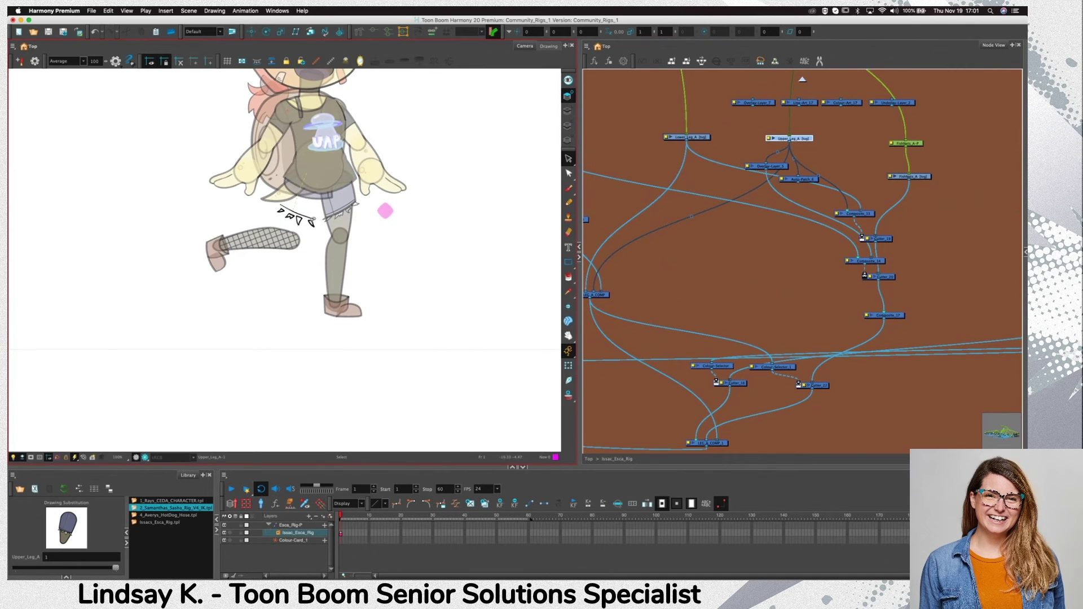
left_click(568, 110)
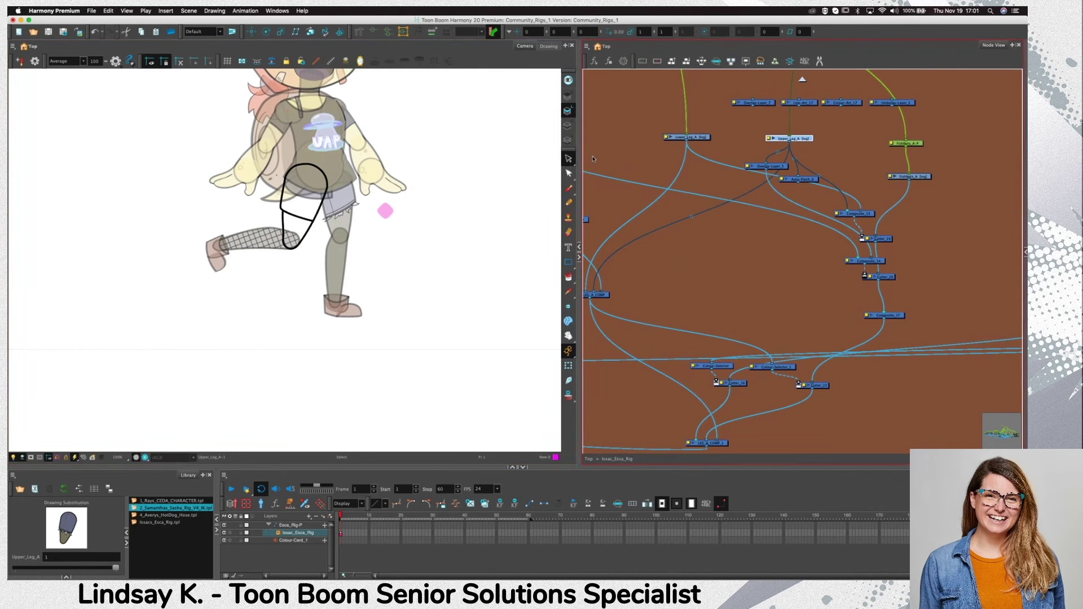
left_click(568, 125)
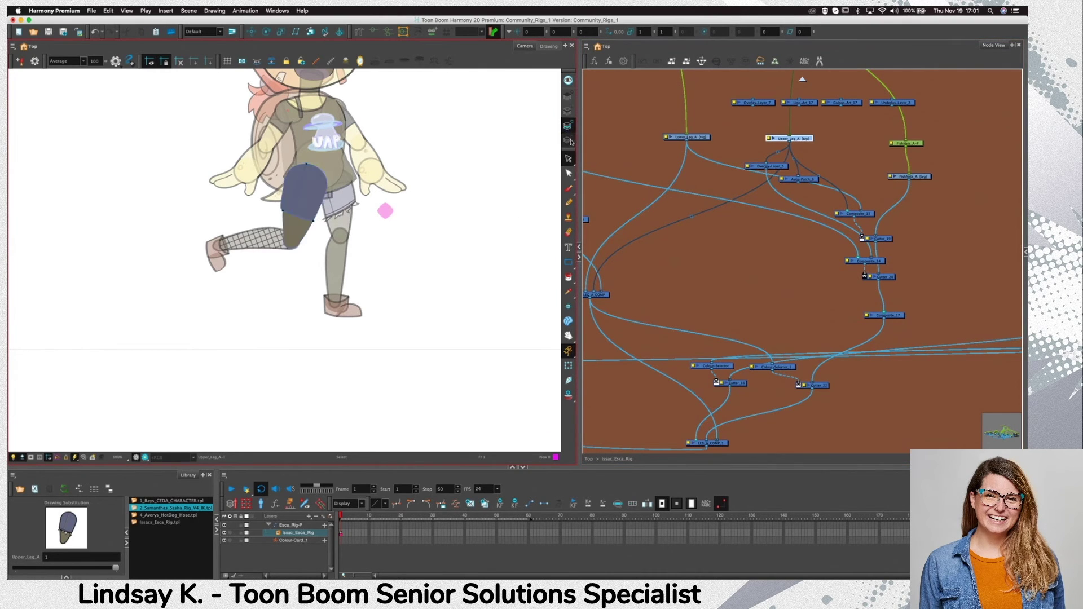
left_click(569, 141)
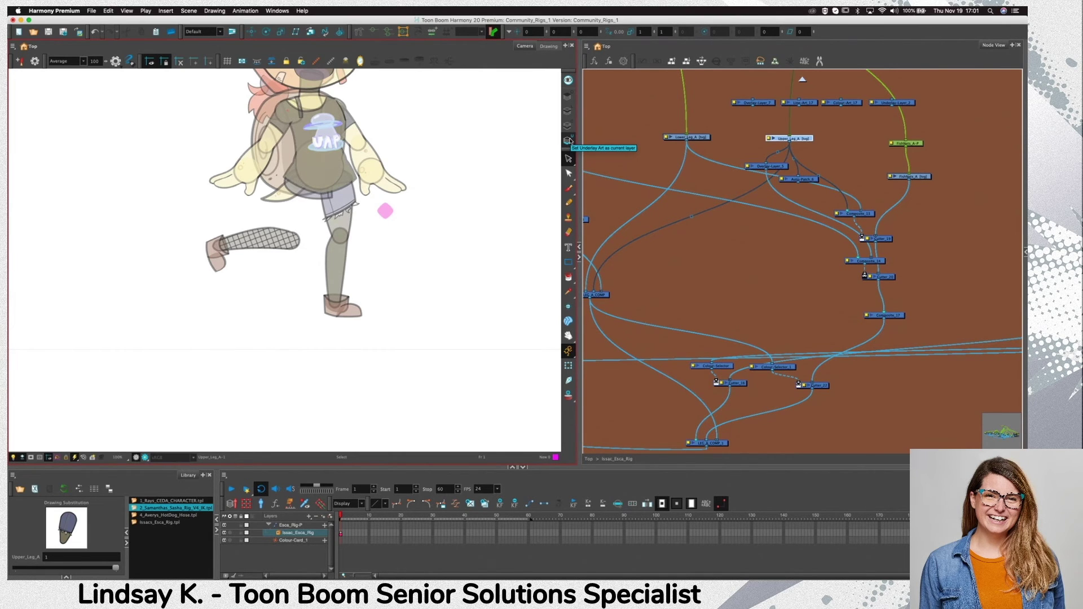
Move the frayed shorts trim artwork of the upper leg A drawing from its overlay layer to its underlay layer
left_click(567, 96)
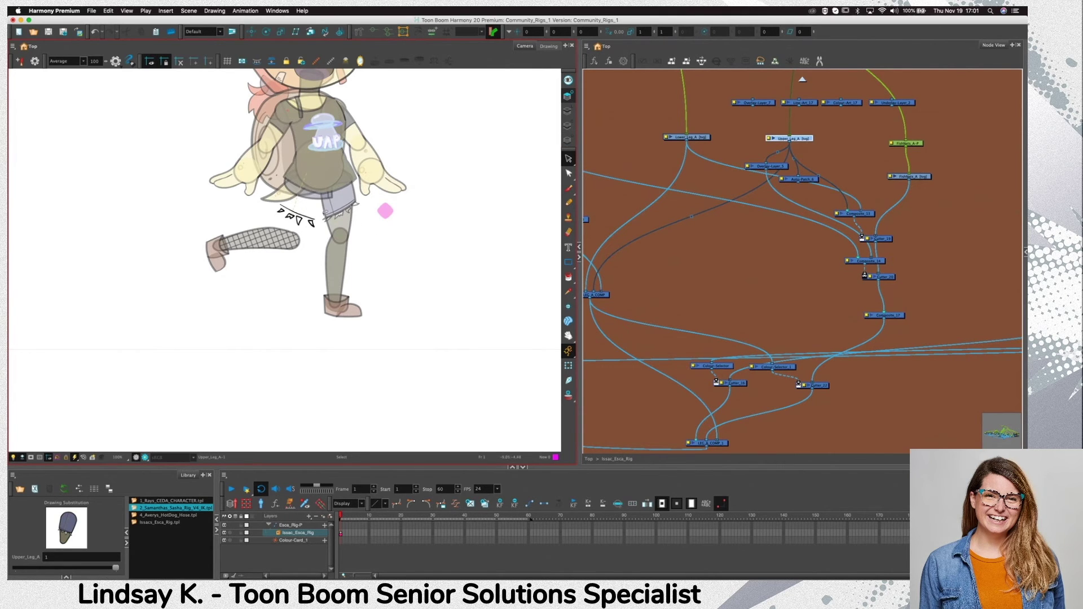
left_click_drag(235, 193, 362, 233)
key("Delete")
left_click(568, 139)
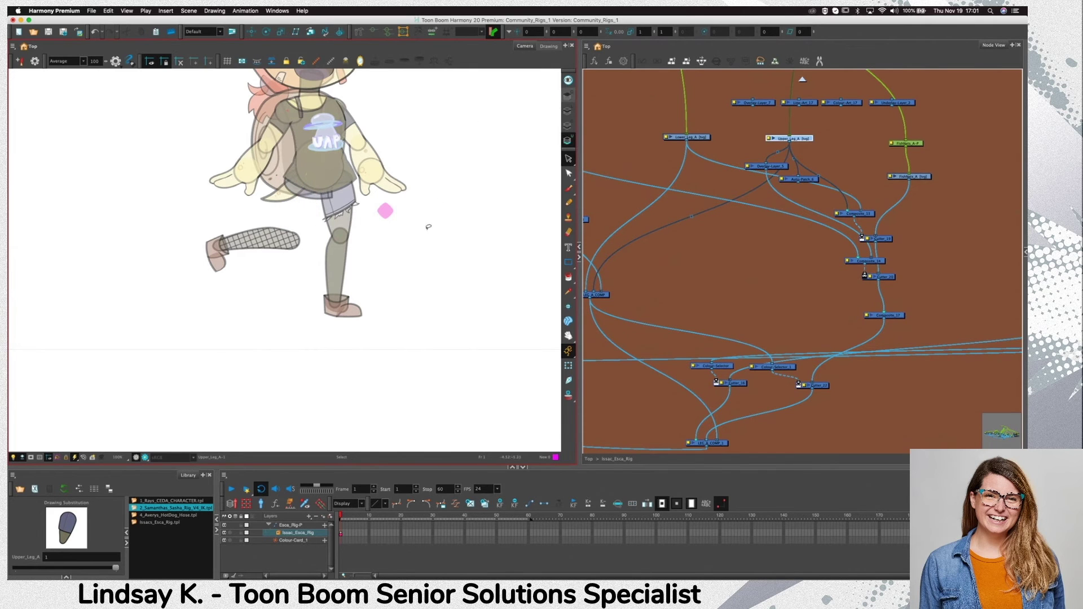
key("super+z")
Replace the connected overlay layer node beneath the upper leg A drawing with the pasted underlay layer node, placing it beside the Auto-Patch
left_click(797, 220)
scroll(797, 220, "right", 2)
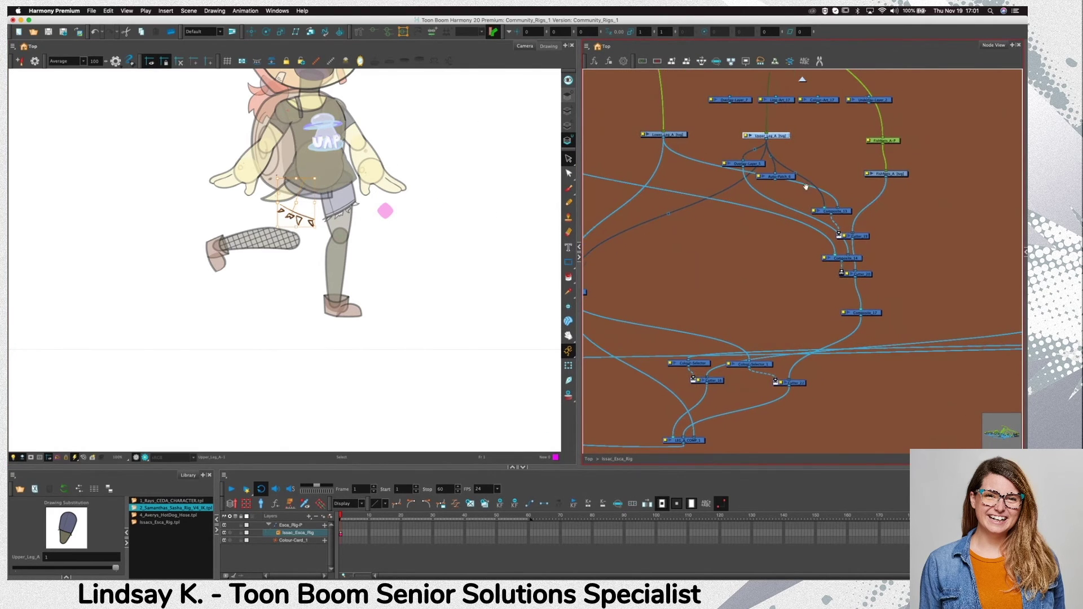
mouse_move(857, 106)
left_mouse_down()
mouse_move(816, 157)
mouse_move(768, 182)
mouse_move(804, 169)
mouse_move(791, 196)
mouse_move(735, 156)
left_mouse_up()
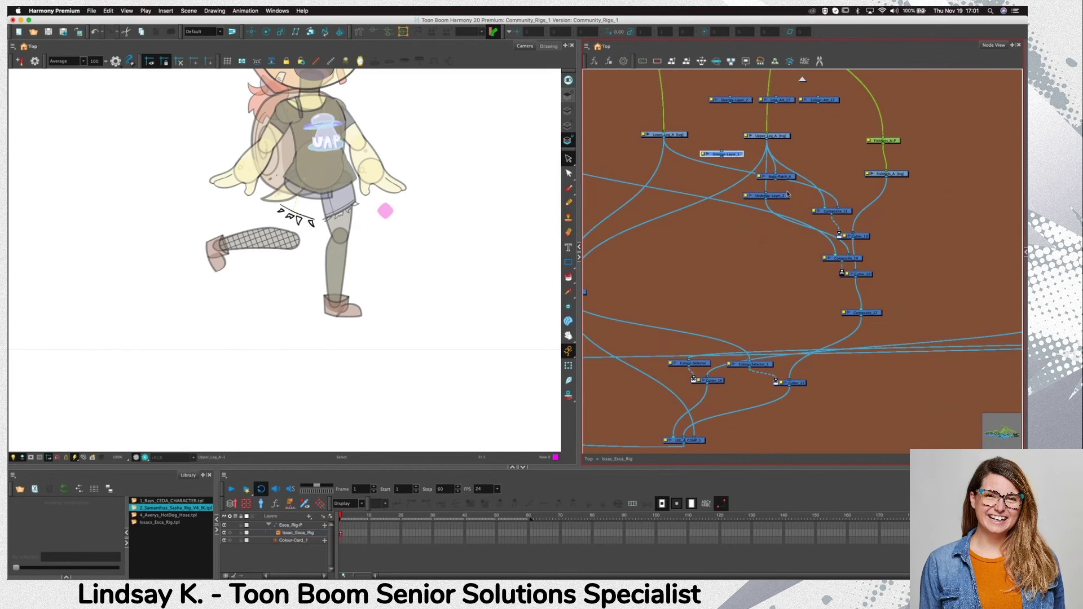
left_click_drag(788, 195, 836, 168)
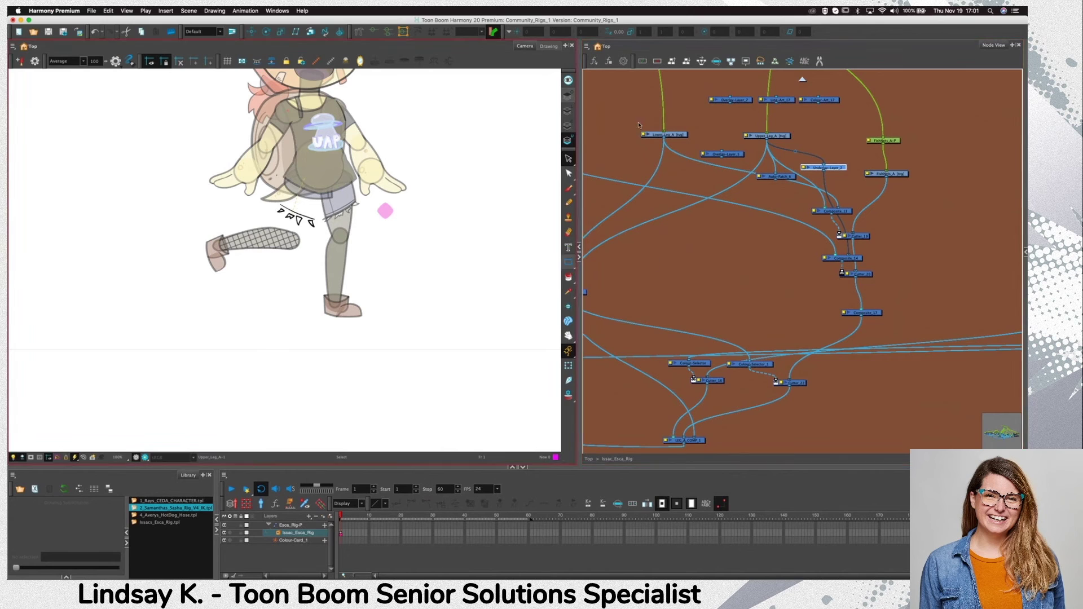
key("shift+t")
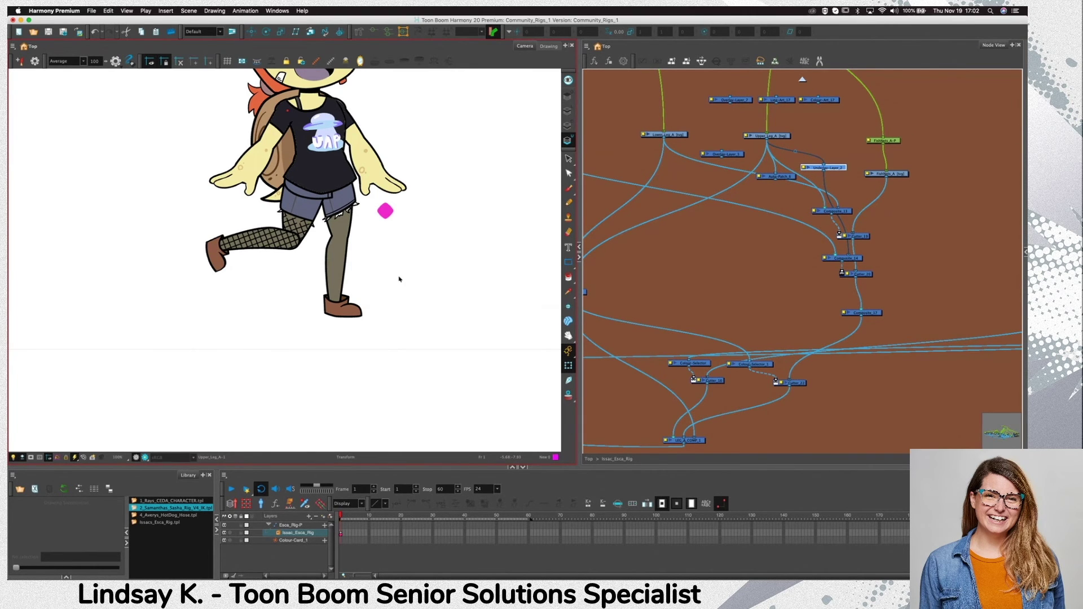
left_click(834, 181)
left_click(834, 166)
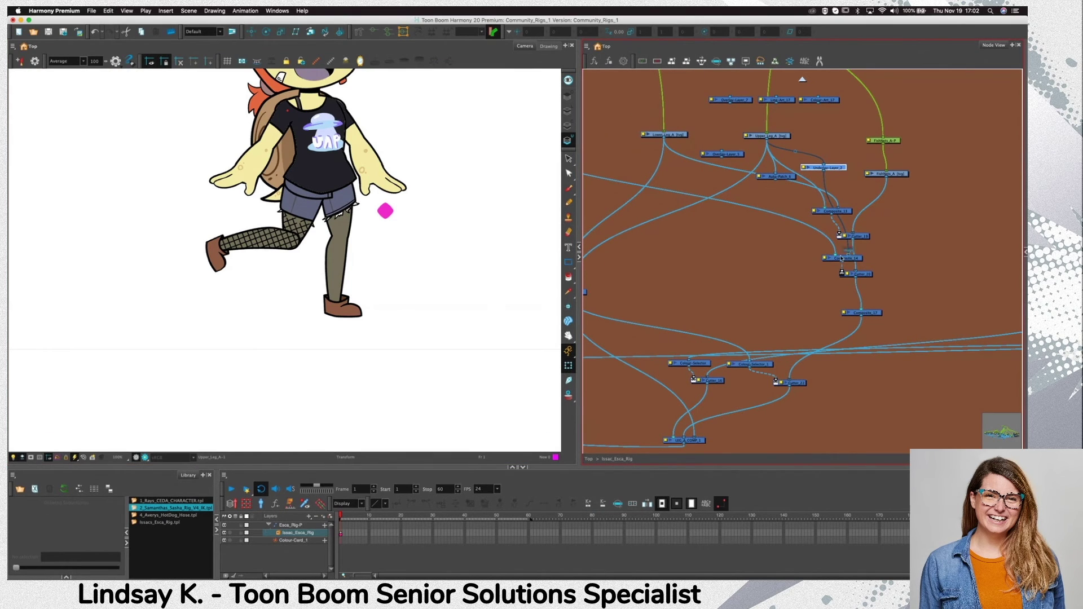
Trace the shoe cable into the composite feeding the lower fishnets cutter, and delete that composite
left_click_drag(849, 255, 830, 258)
left_click_drag(727, 259, 842, 259)
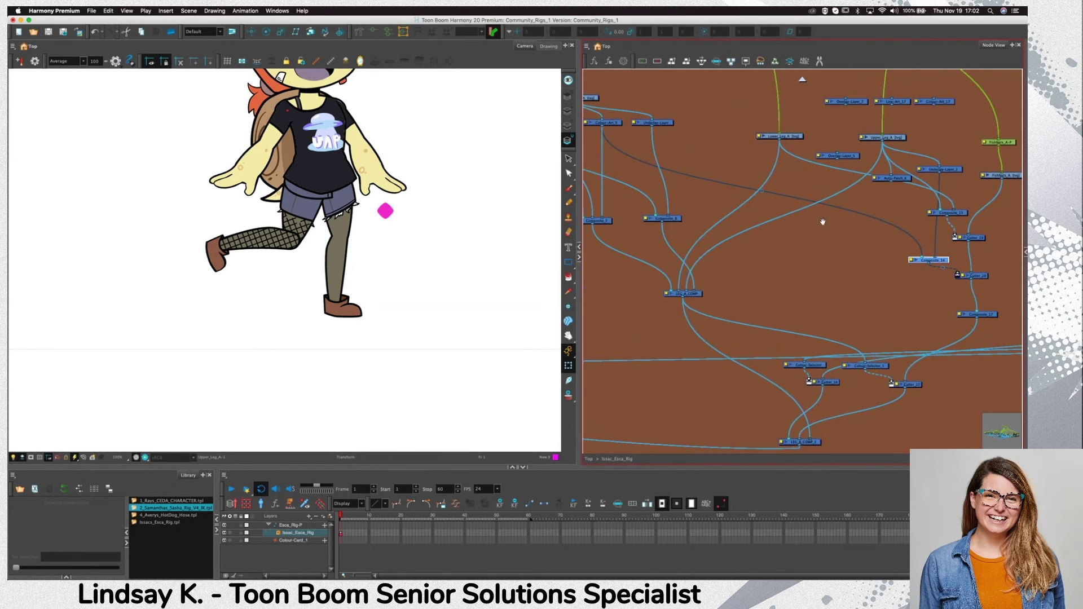
scroll(822, 222, "down", 1)
left_click(626, 115)
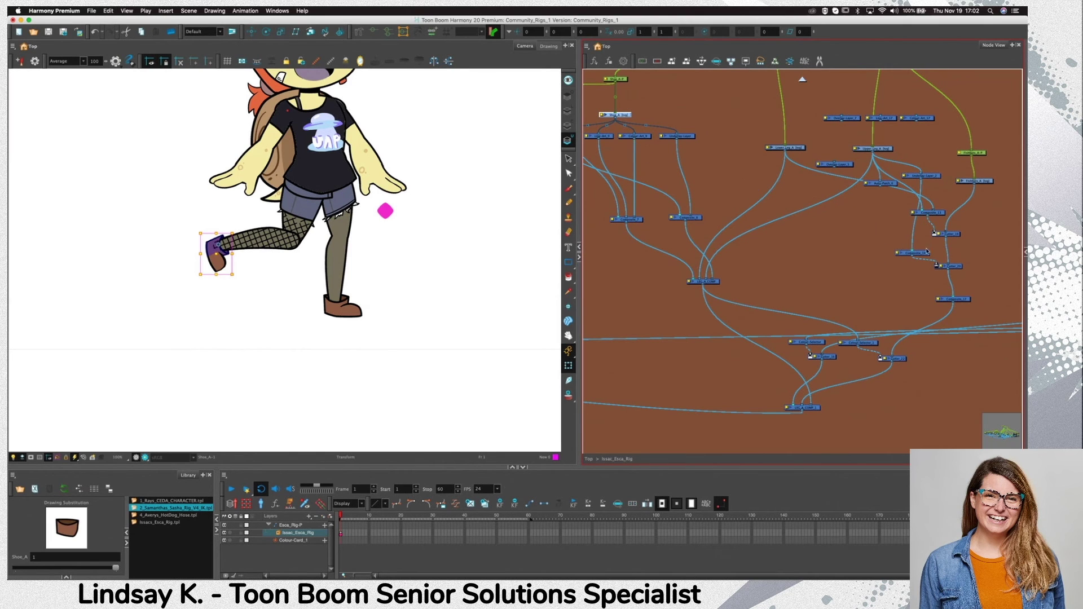
left_click(913, 253)
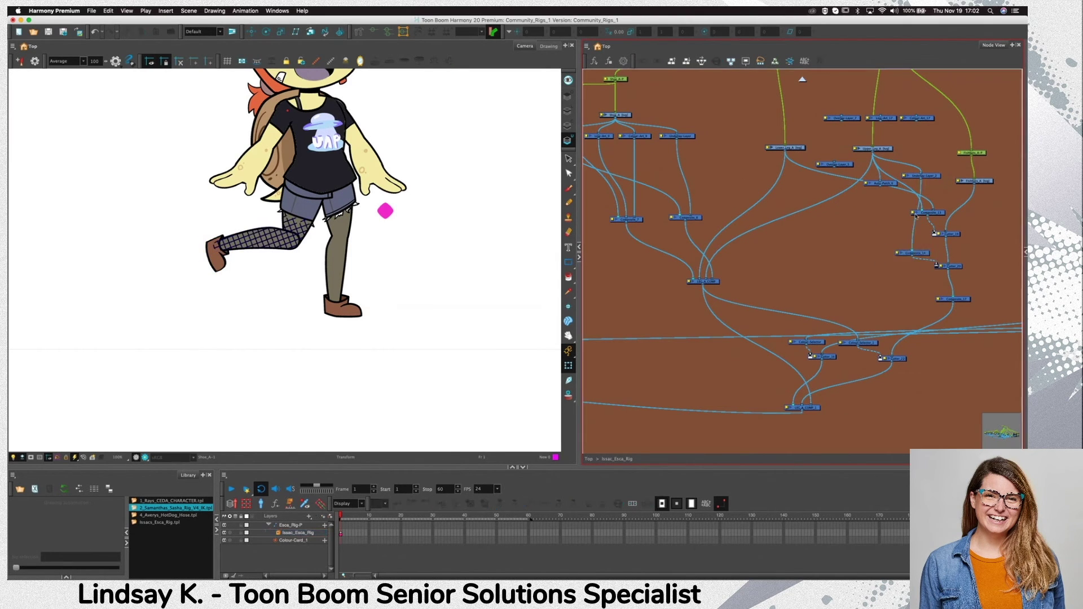
left_click(948, 266, "shift")
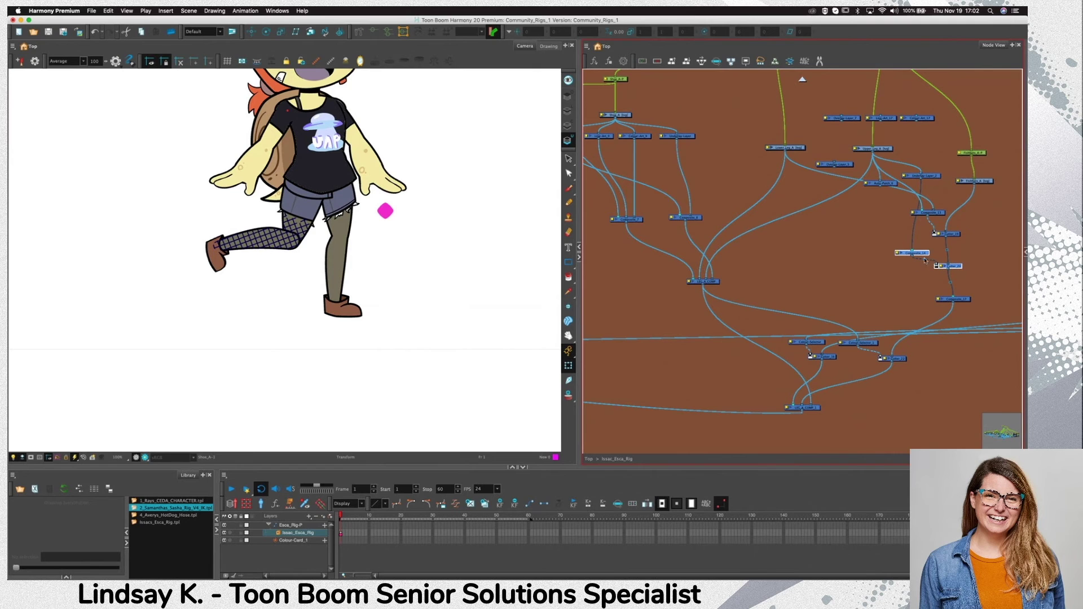
left_click_drag(936, 264, 903, 261)
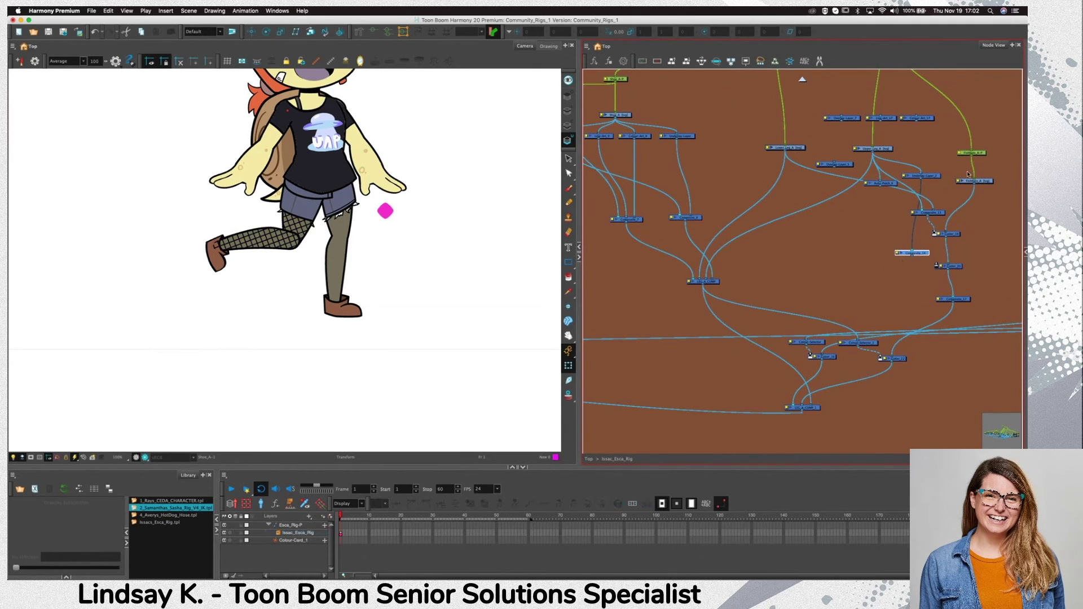
key("Delete")
Line up the overlay, line art and colour art nodes beneath the upper leg A drawing, with the line art feeding leg A's composite
scroll(805, 227, "right", 3)
left_click(805, 165)
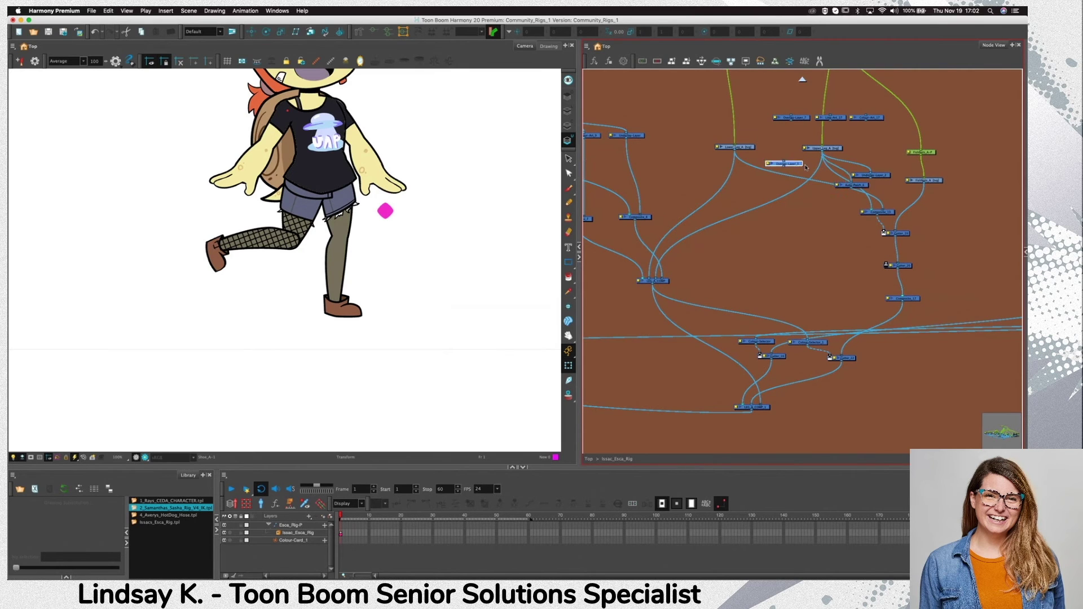
left_click_drag(805, 167, 813, 171)
left_click_drag(830, 117, 834, 168)
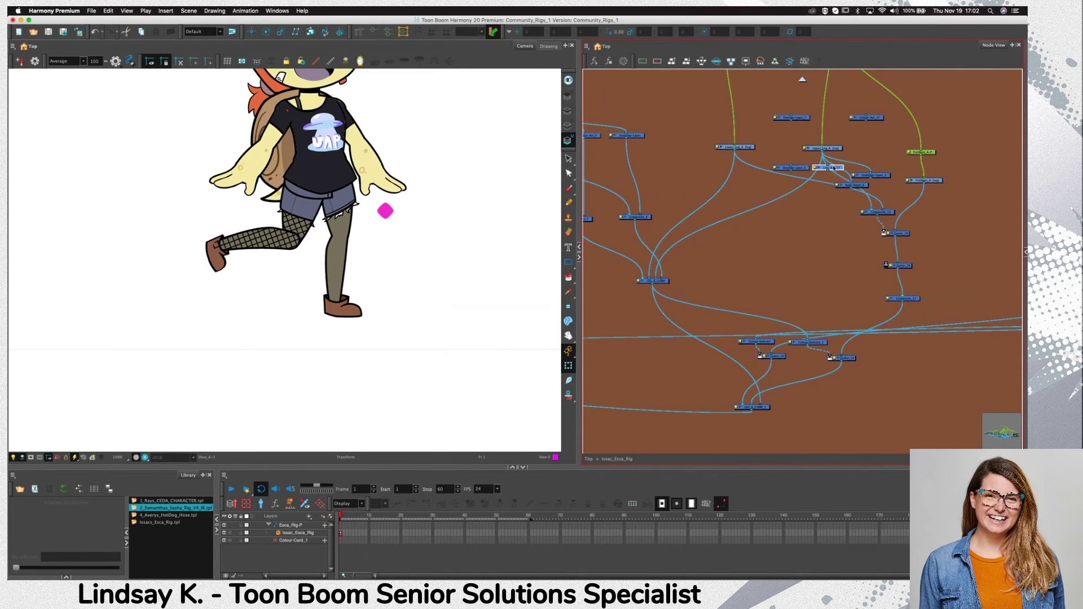
left_click_drag(874, 117, 878, 167)
left_click(869, 168)
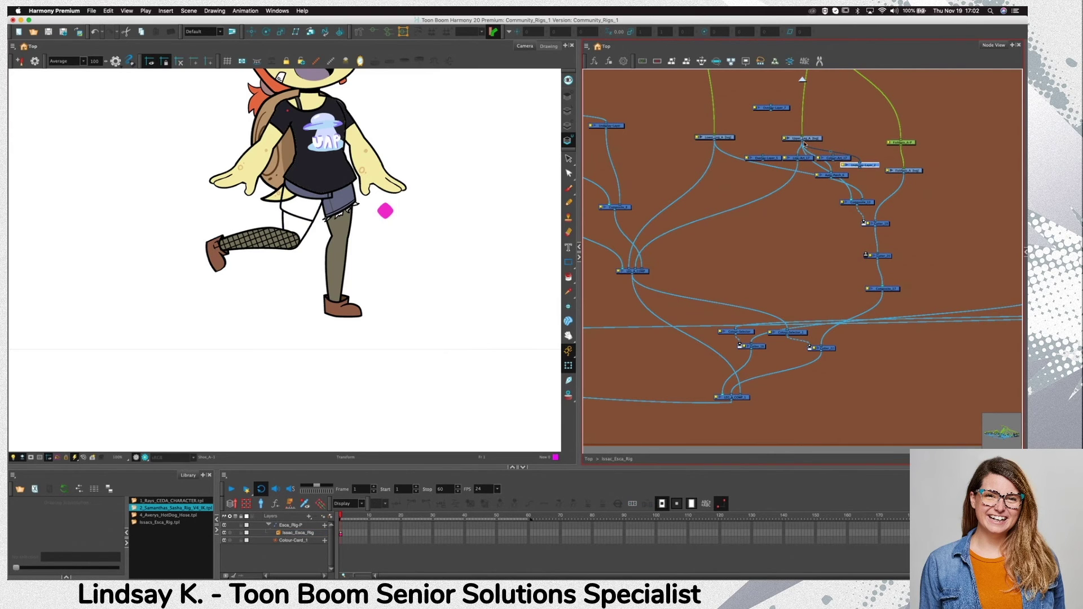
Connect the upper leg A drawing through its colour art node to leg A's composite, and connect its underlay node there too
left_click_drag(802, 144, 838, 163)
mouse_move(829, 177)
left_mouse_down()
mouse_move(693, 258)
mouse_move(636, 267)
left_mouse_up()
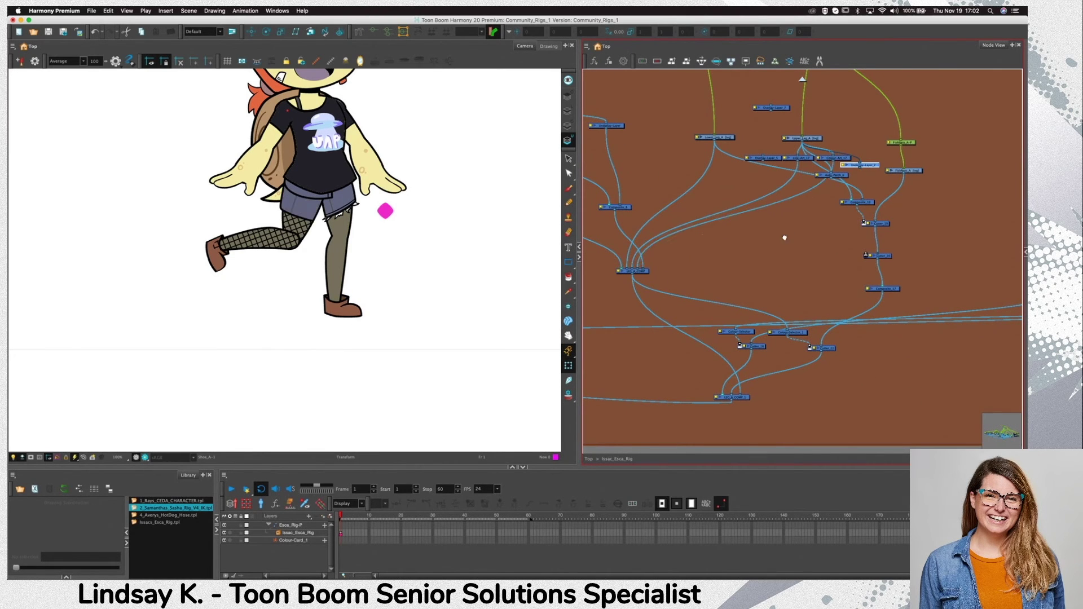
left_click_drag(784, 237, 771, 244)
left_click_drag(825, 182, 807, 172)
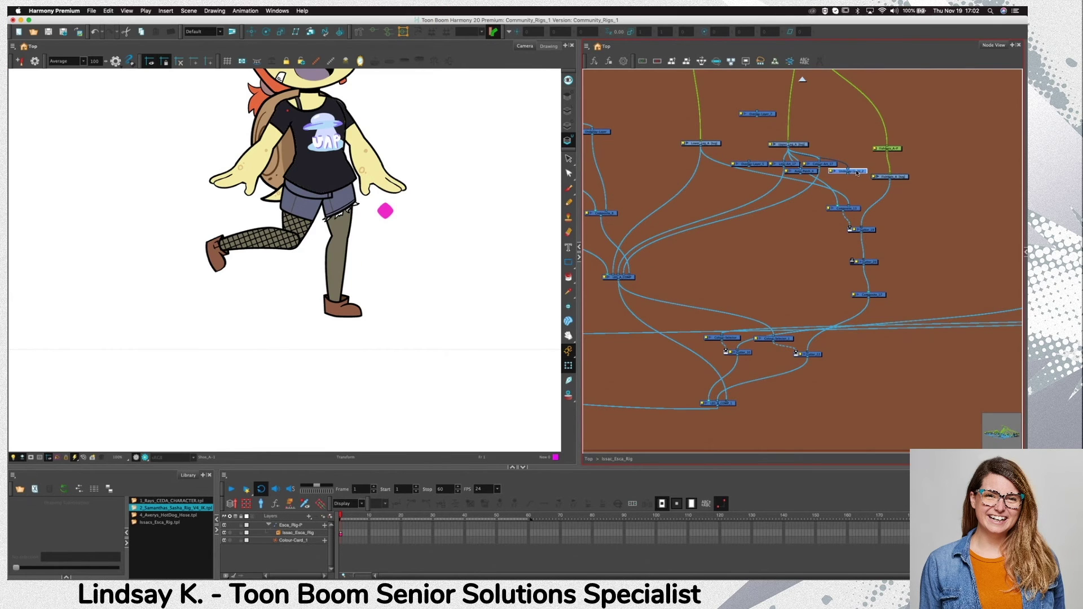
left_click_drag(853, 174, 621, 276)
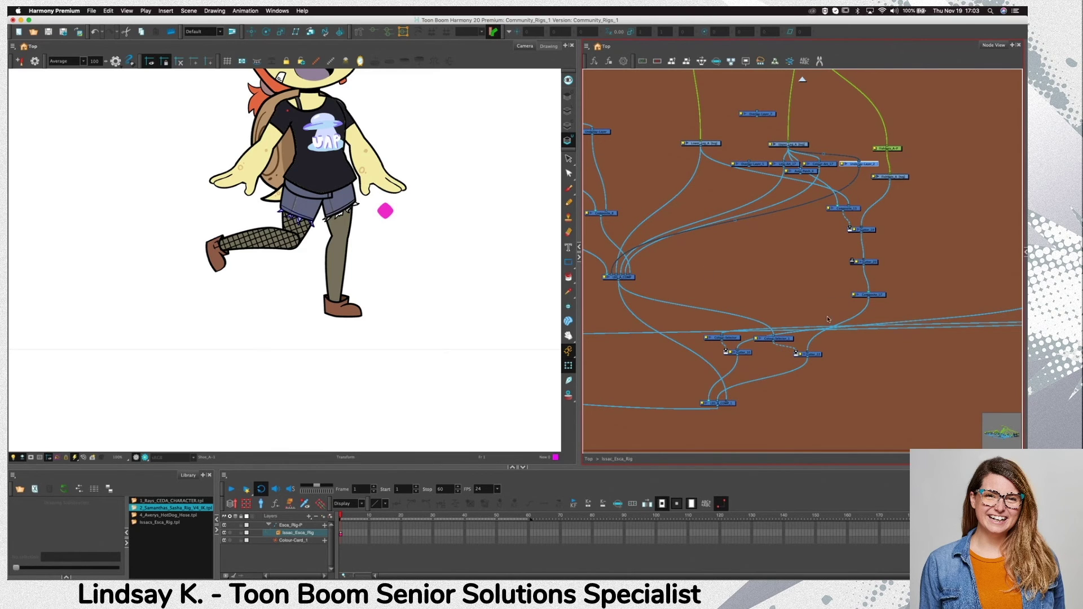
mouse_move(717, 400)
left_mouse_down()
mouse_move(743, 392)
mouse_move(719, 399)
left_mouse_up()
Disable leg A's fishnets drawing node
left_click(893, 176)
key("d")
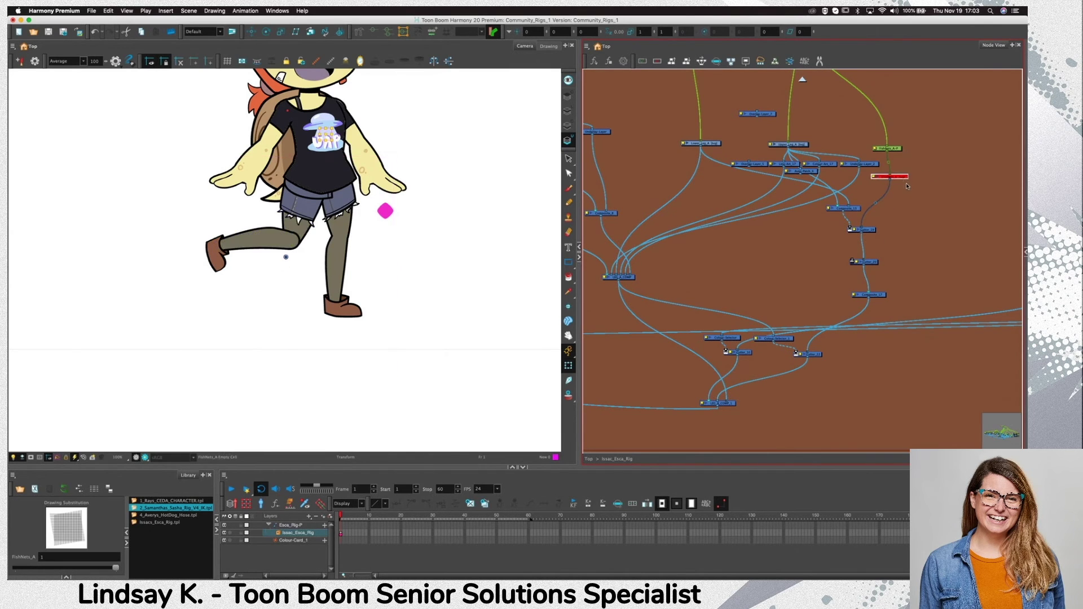
left_click(920, 219)
Examine which art layers of the lower leg A drawing contain artwork: overlay, underlay, line art and colour art
scroll(810, 261, "left", 5)
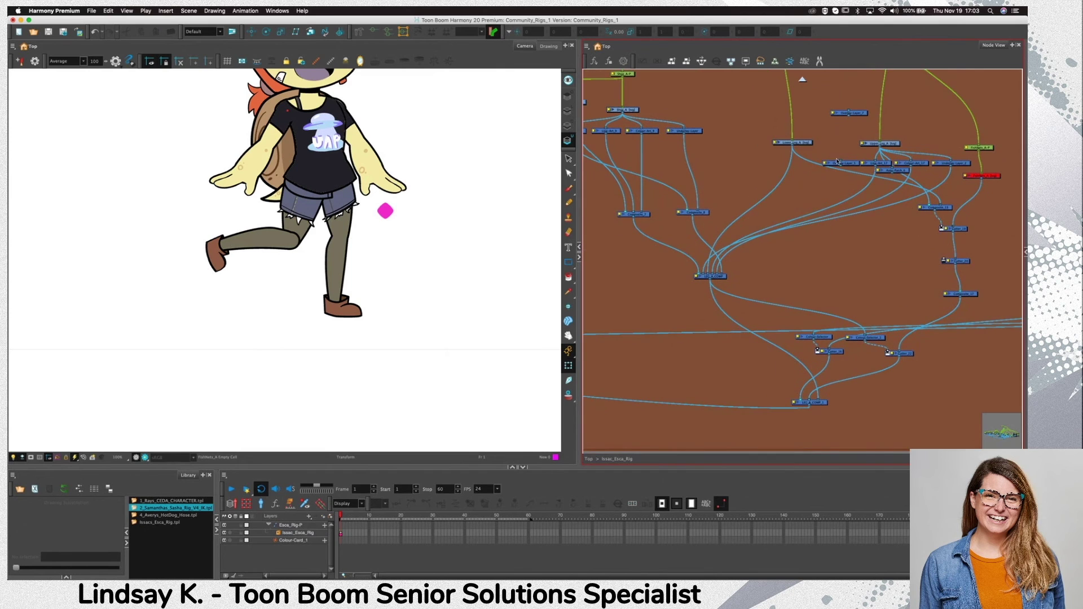
left_click(789, 142)
scroll(807, 200, "right", 3)
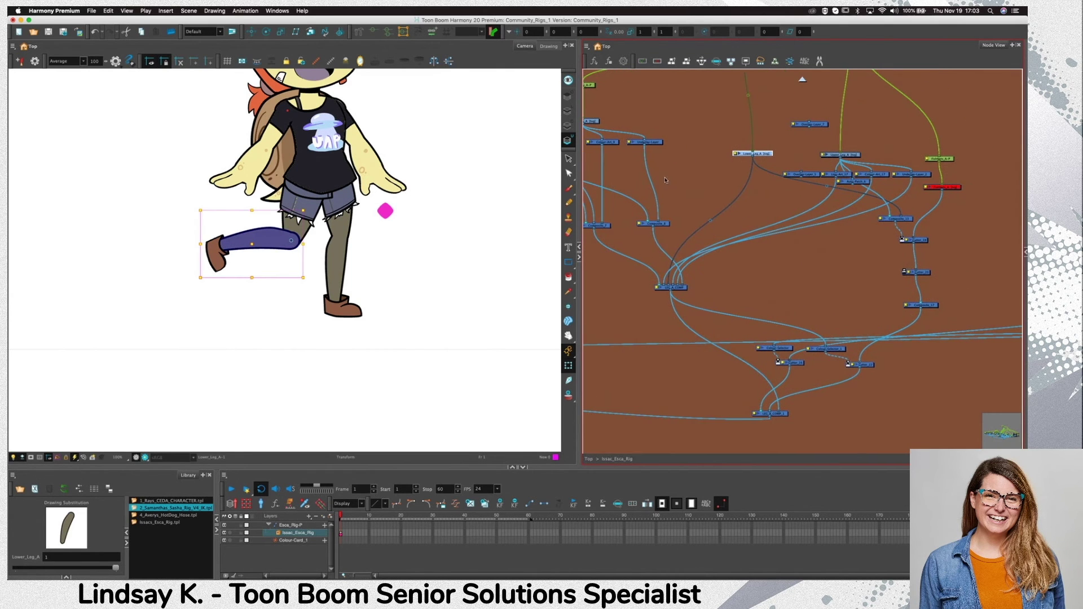
key("alt+s")
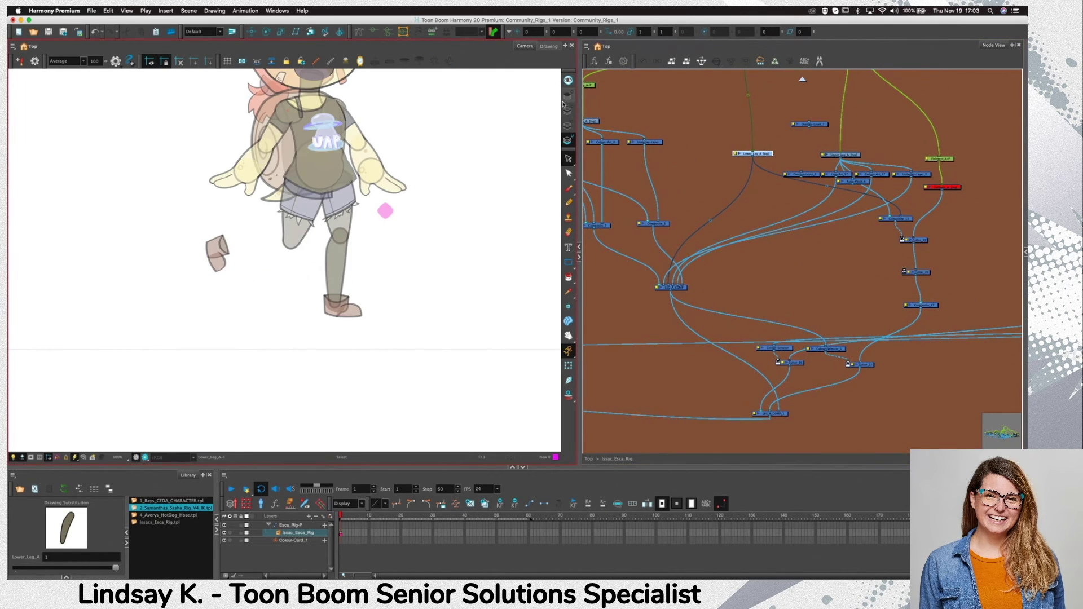
left_click(567, 97)
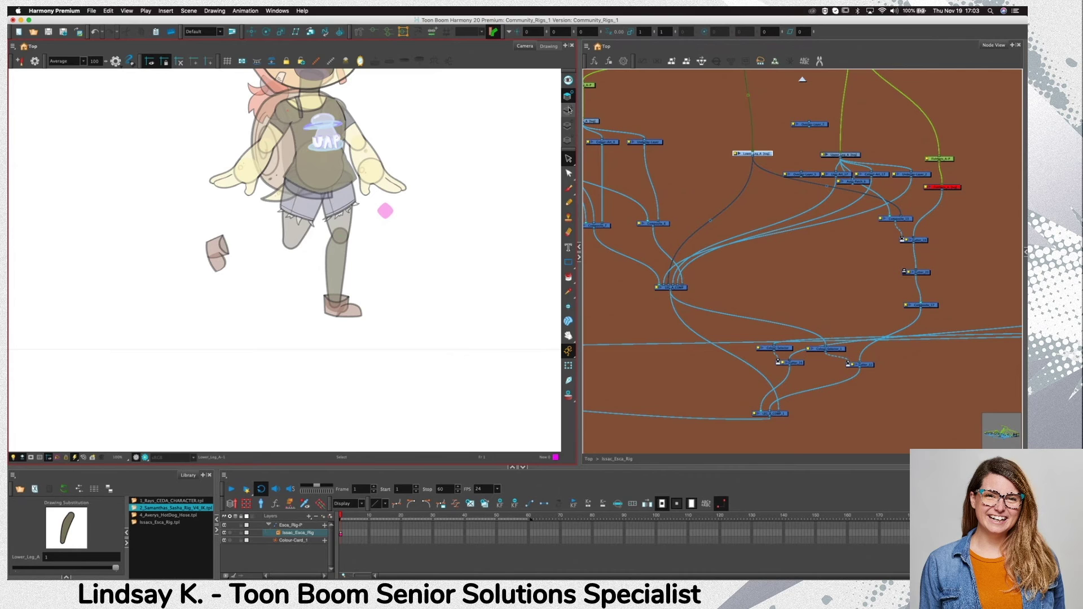
left_click(570, 141)
left_click(569, 112)
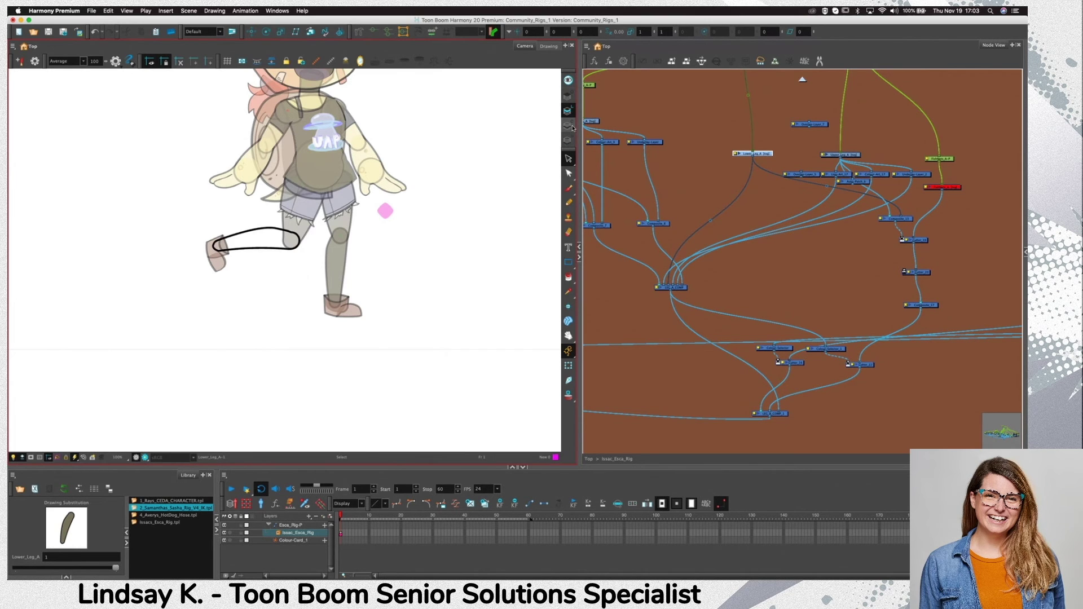
left_click(570, 126)
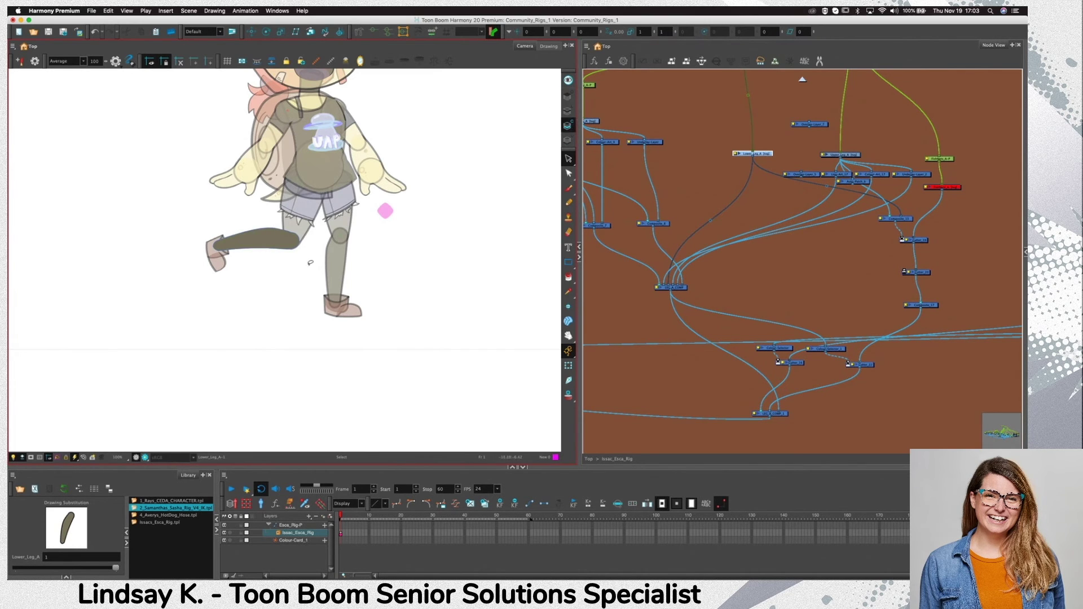
key("shift+t")
Set the unused overlay layer node aside, and duplicate upper leg A's line art and colour art nodes beneath the lower leg A drawing
left_click_drag(804, 178, 778, 122)
left_click(769, 183)
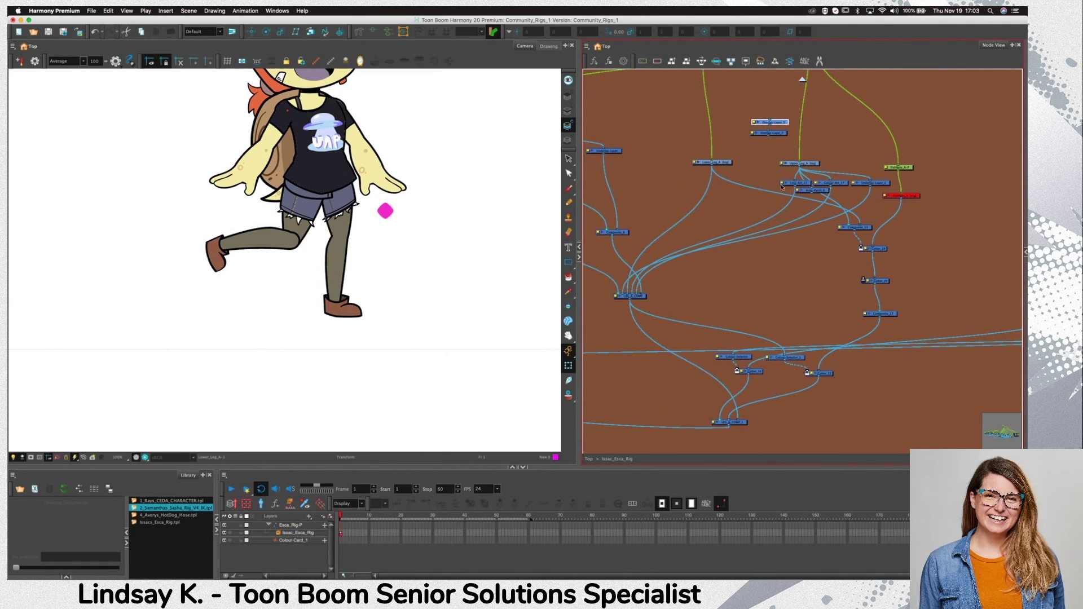
left_click(837, 187)
left_click_drag(835, 185, 844, 183)
key("super+c")
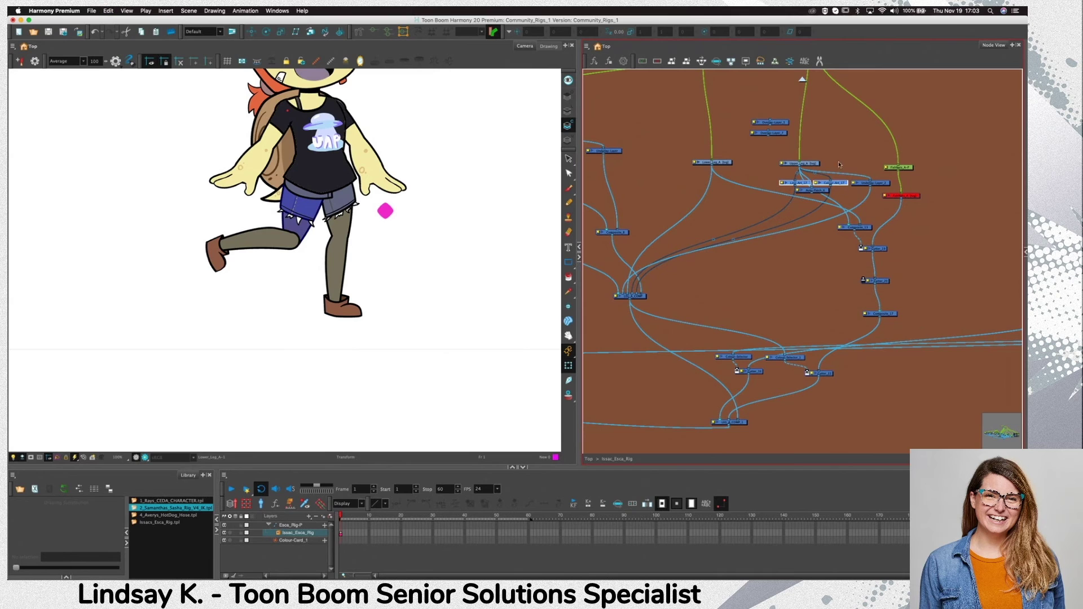
key("super+v")
left_click(714, 200)
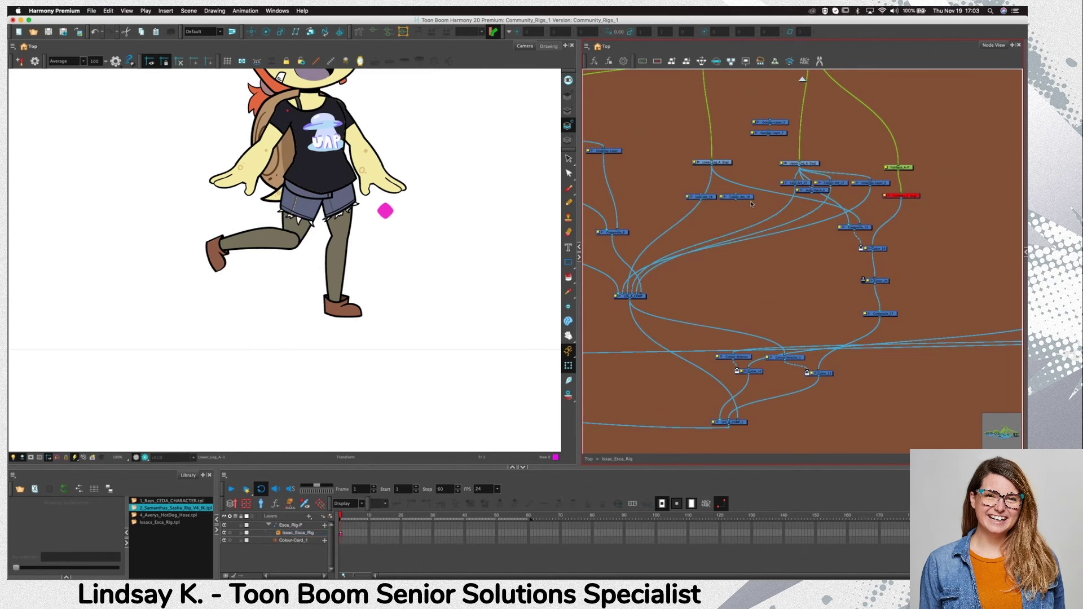
Connect the duplicated line art and colour art nodes beneath lower leg A to leg A's composite
left_click_drag(710, 197, 632, 291)
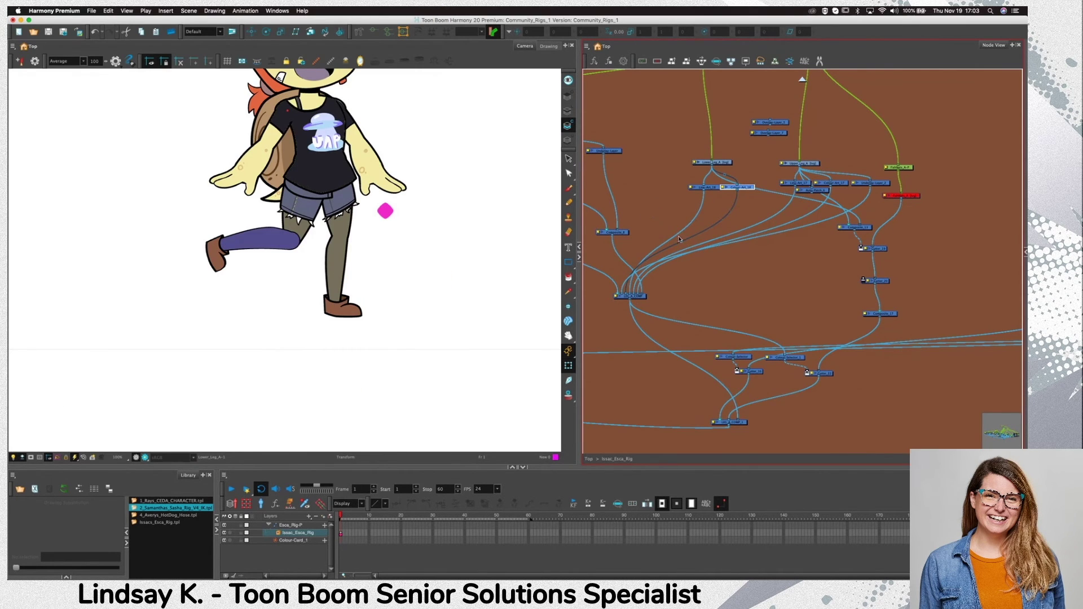
left_click(705, 187, "shift")
left_click_drag(627, 294, 634, 295)
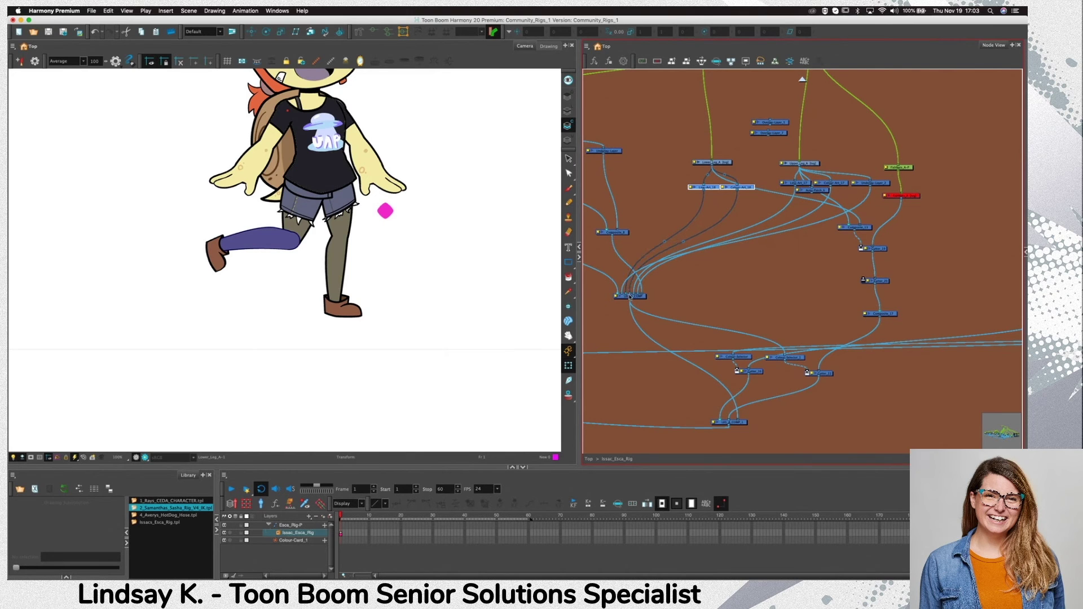
left_click(688, 286)
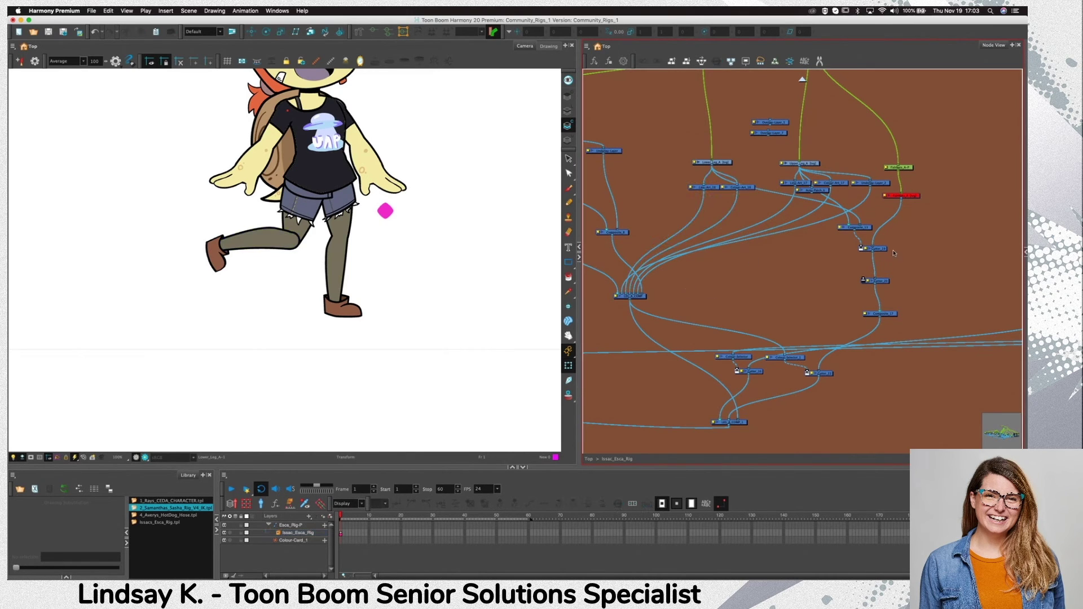
Move the cutter from leg A's fishnets chain onto lower leg A's first art layer connection, taking its matte from an upper leg A art layer
left_click(880, 280)
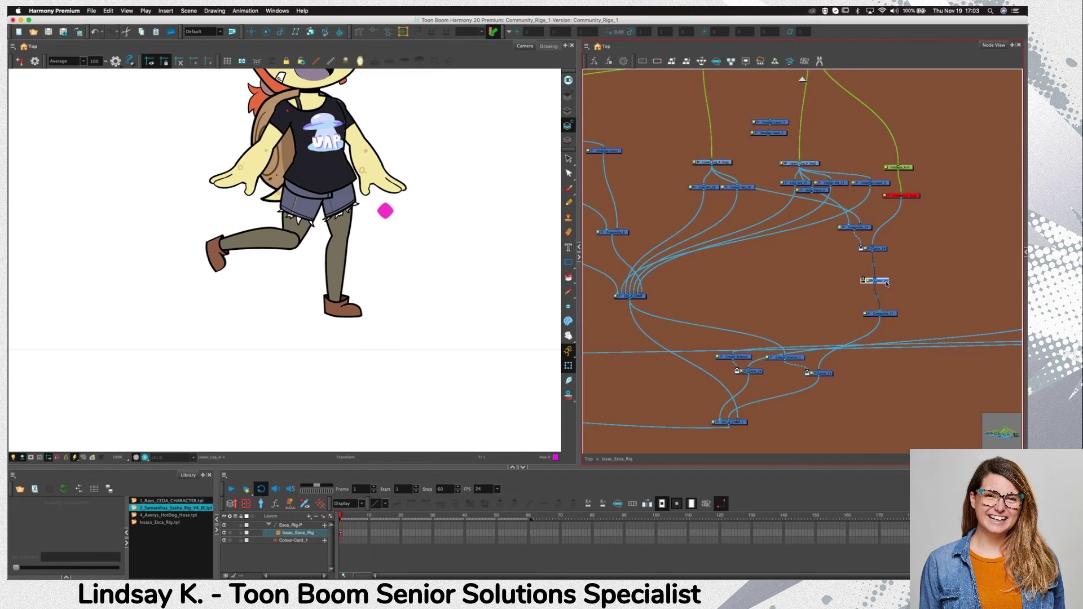
left_click_drag(887, 282, 817, 198)
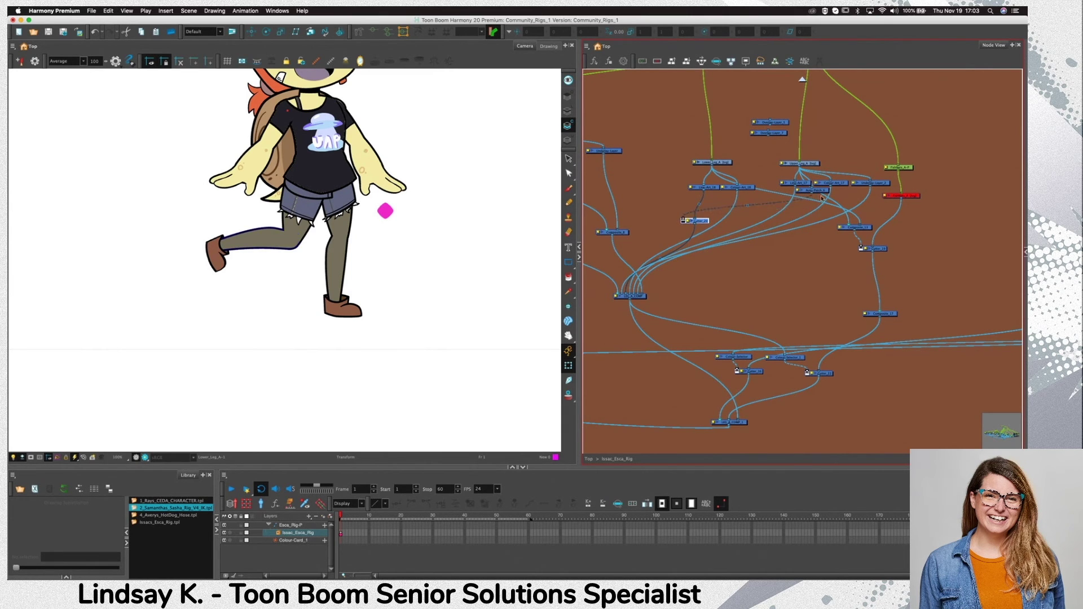
left_click(788, 261)
scroll(652, 244, "up", 1)
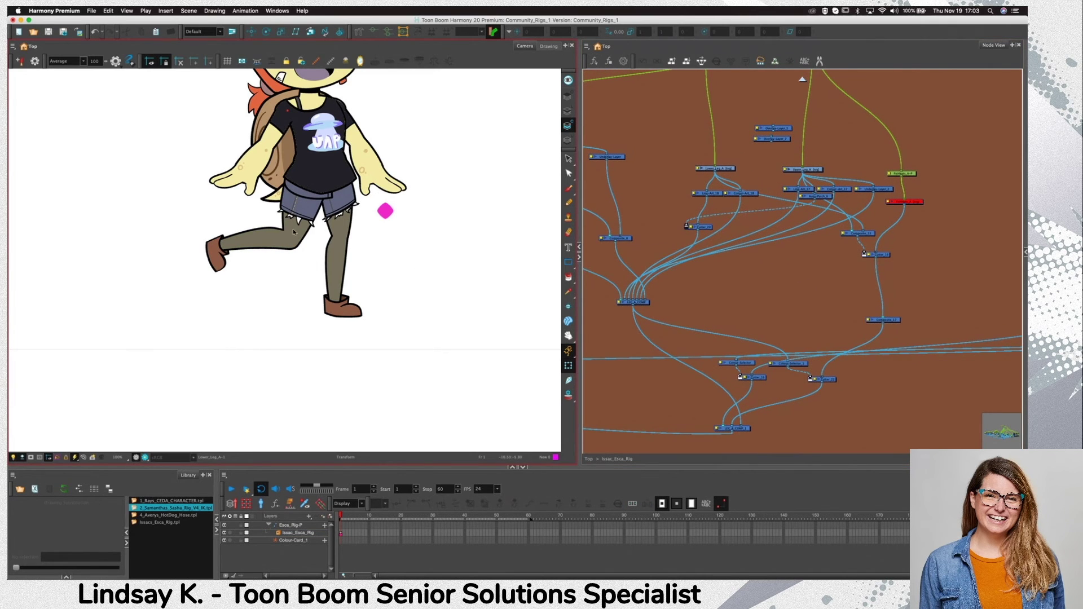
Locate the hips drawing node and examine which composite it feeds together with the legs
left_click(309, 211)
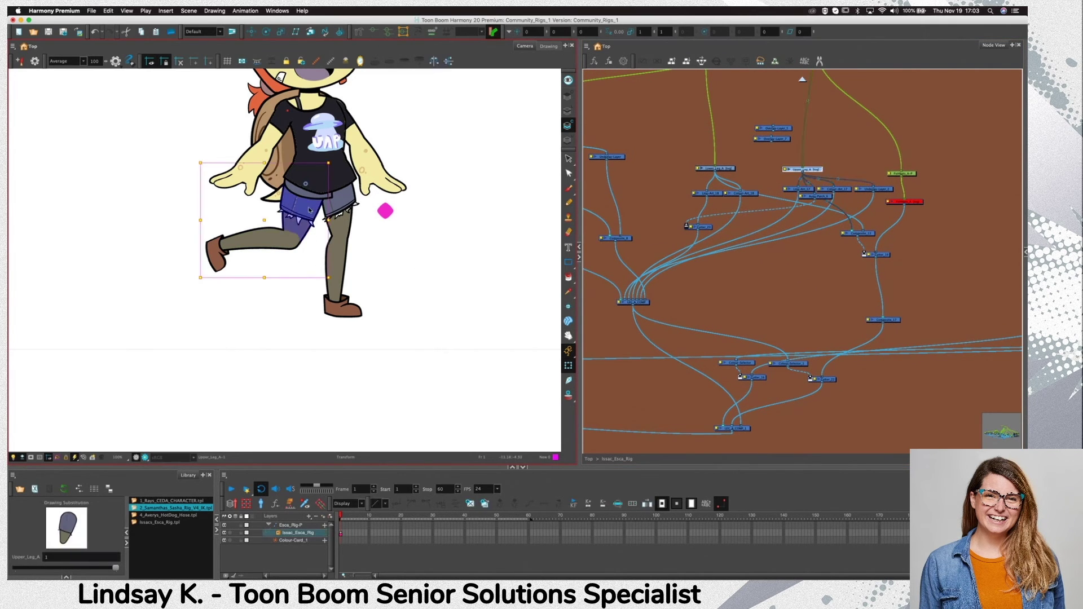
left_click(840, 230)
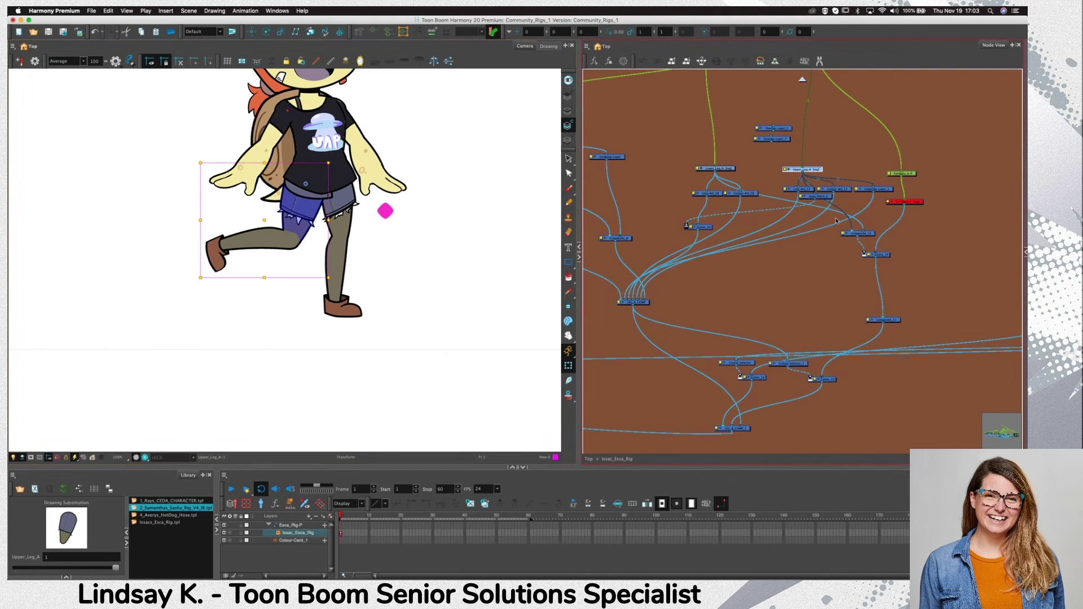
left_click(309, 194)
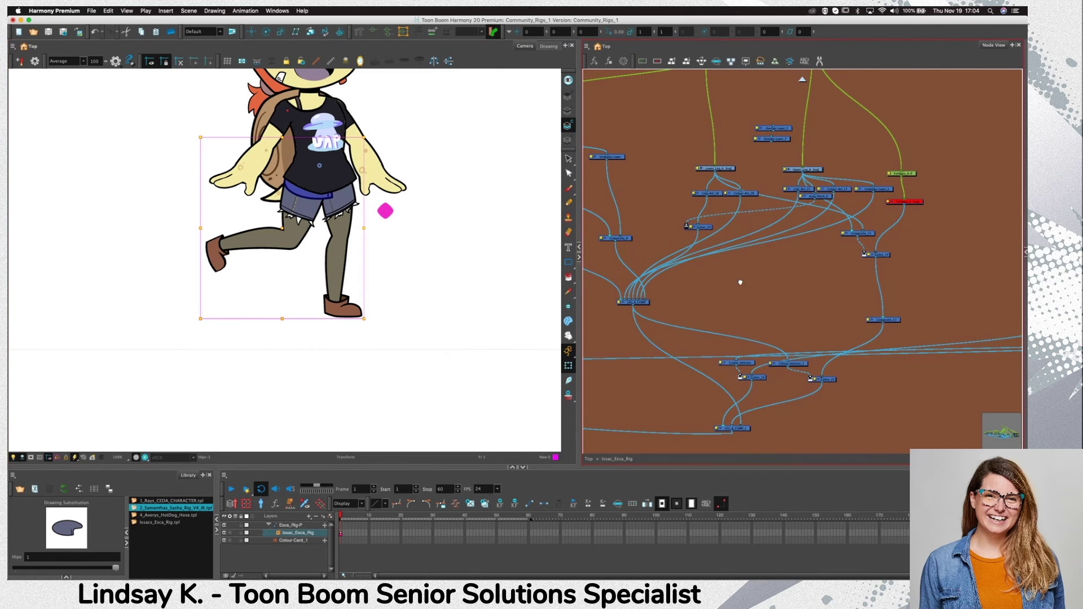
left_click_drag(737, 280, 882, 295)
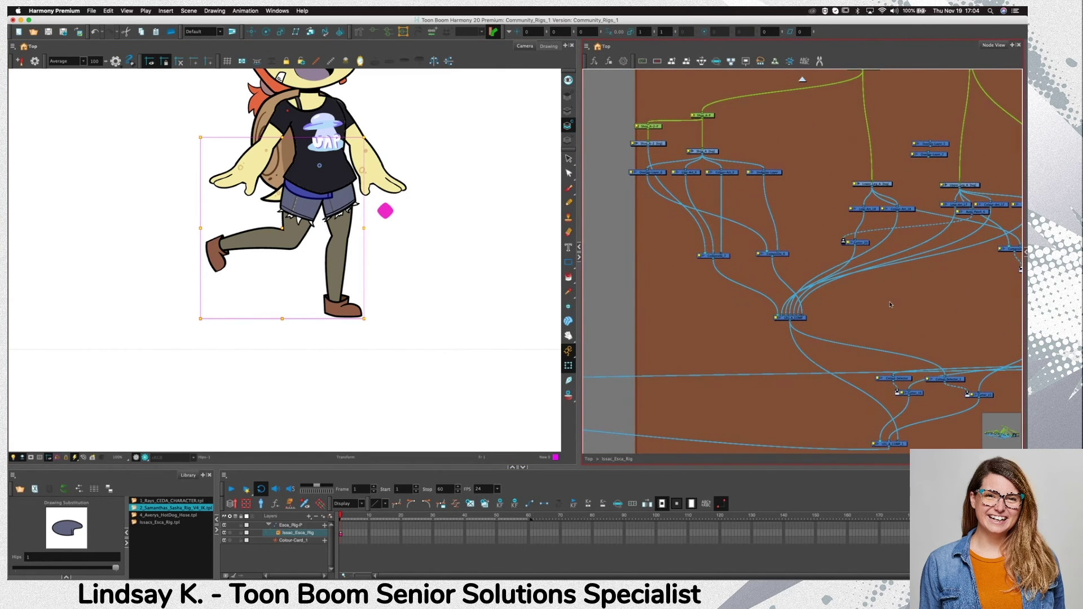
scroll(733, 239, "down", 6)
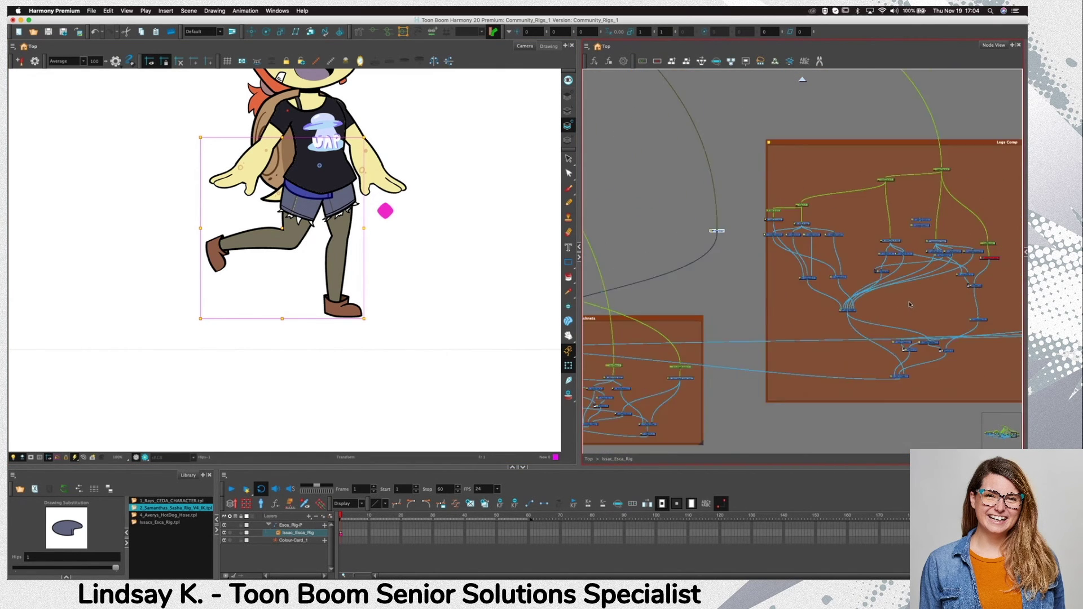
scroll(742, 244, "up", 6)
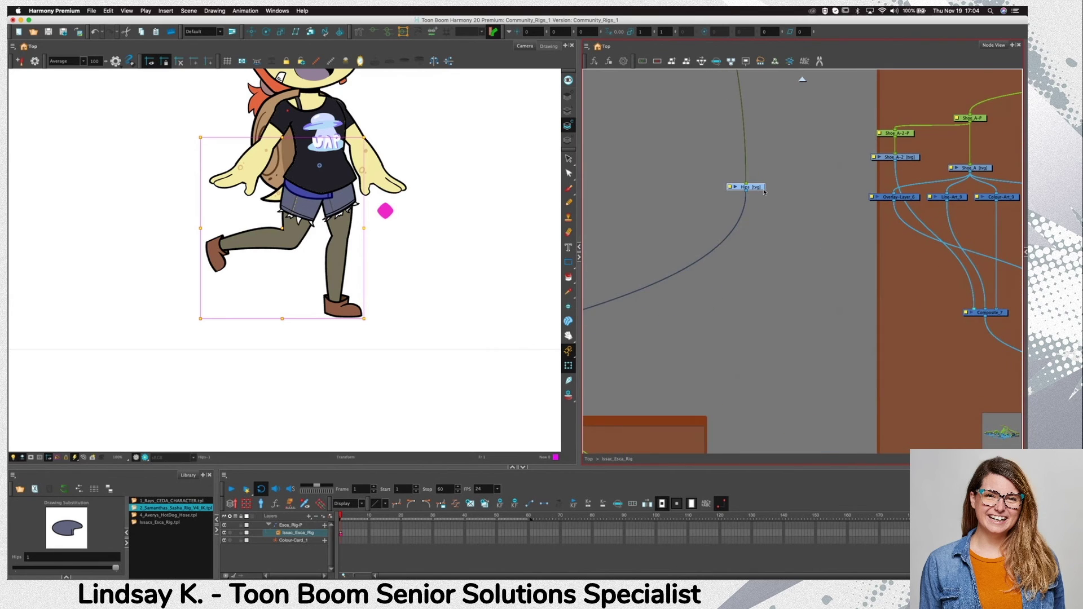
scroll(829, 270, "down", 3)
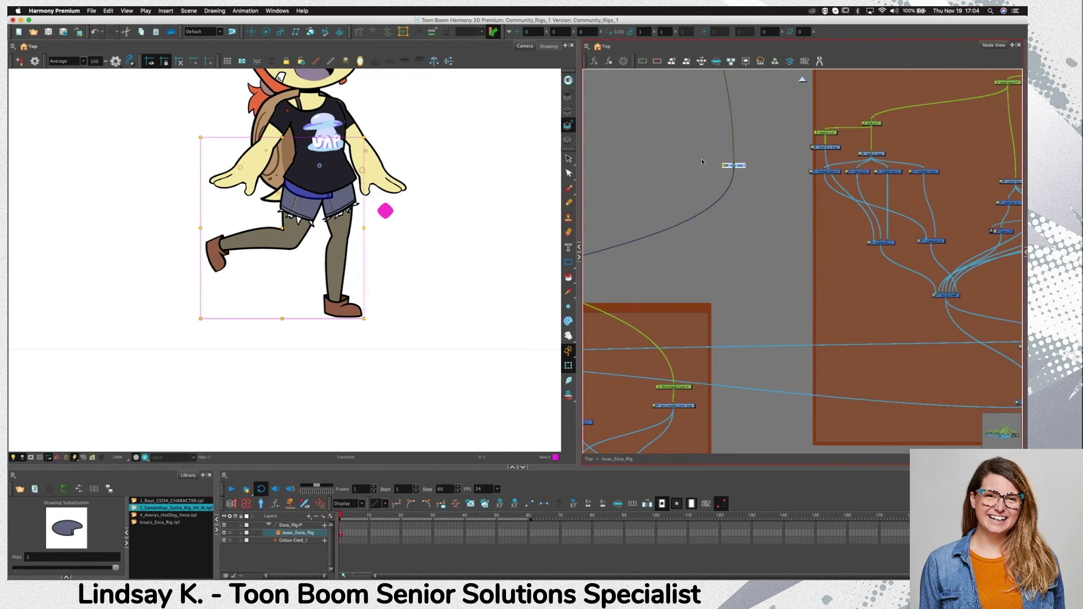
scroll(879, 288, "down", 3)
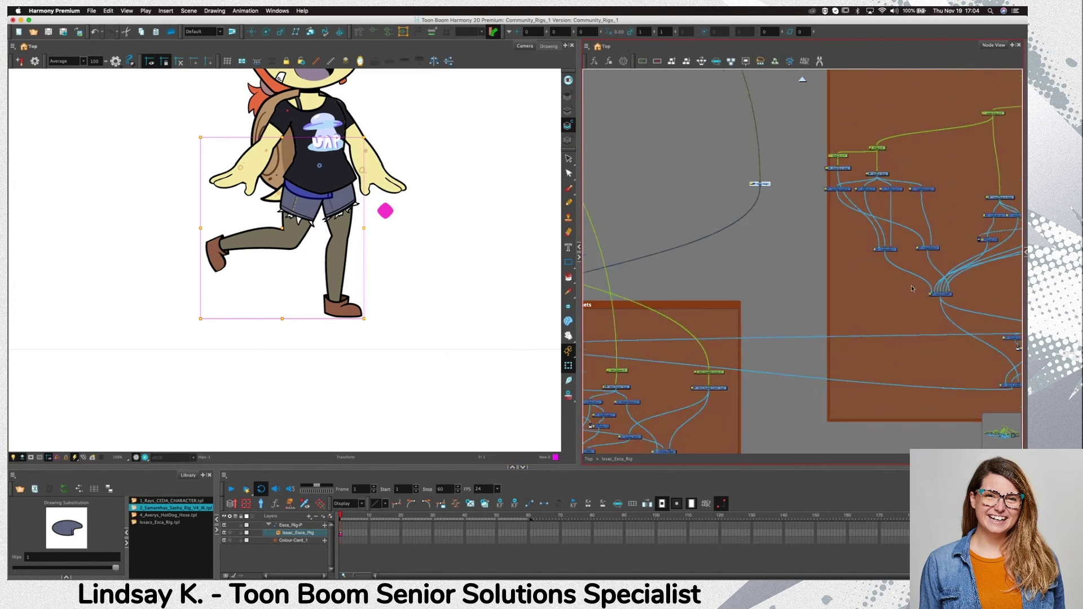
left_click_drag(823, 240, 933, 159)
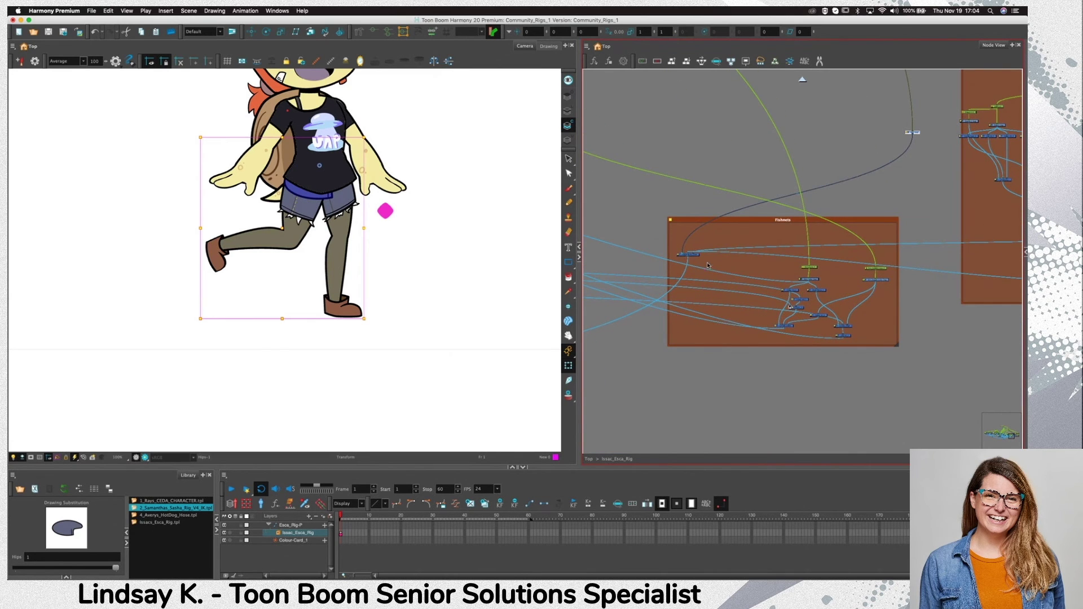
left_click(695, 255)
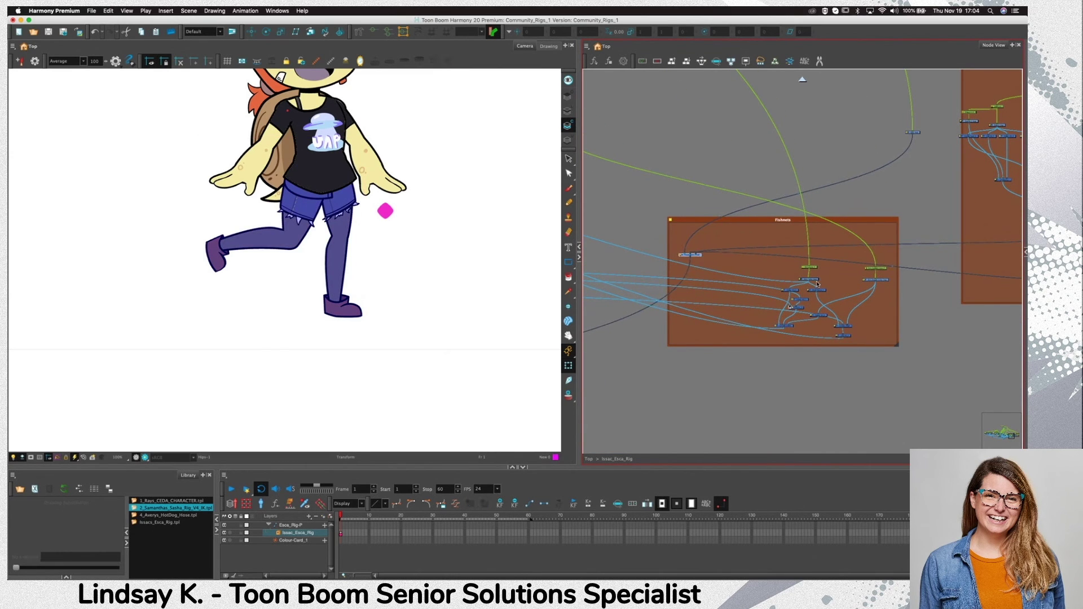
Trace the connection between leg A's final composite and the composite in the Fishnets group
scroll(791, 218, "right", 5)
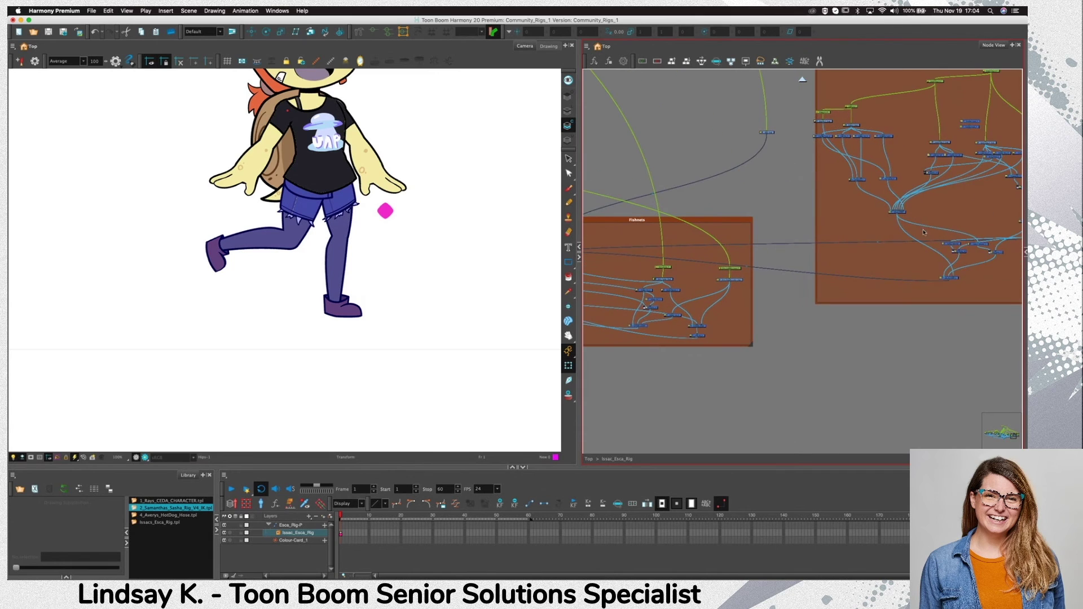
left_click(902, 259)
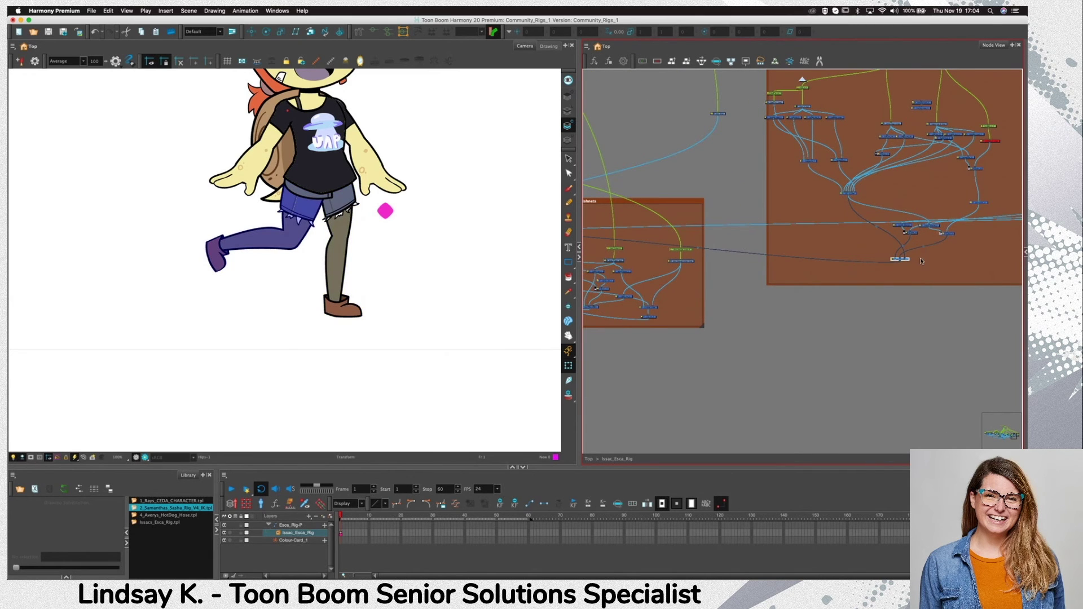
scroll(931, 254, "right", 8)
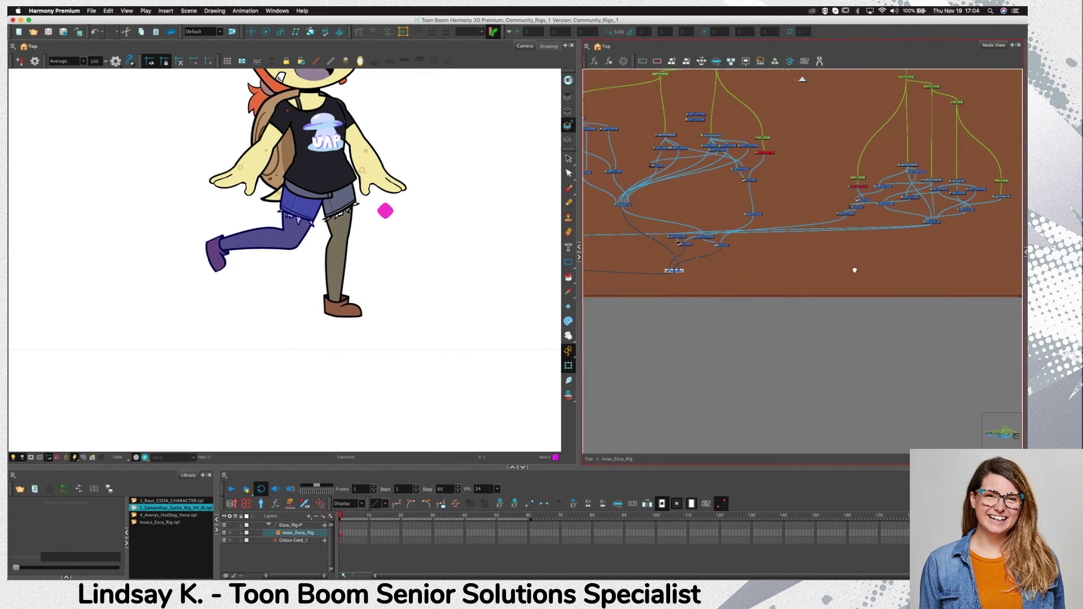
scroll(854, 270, "up", 10)
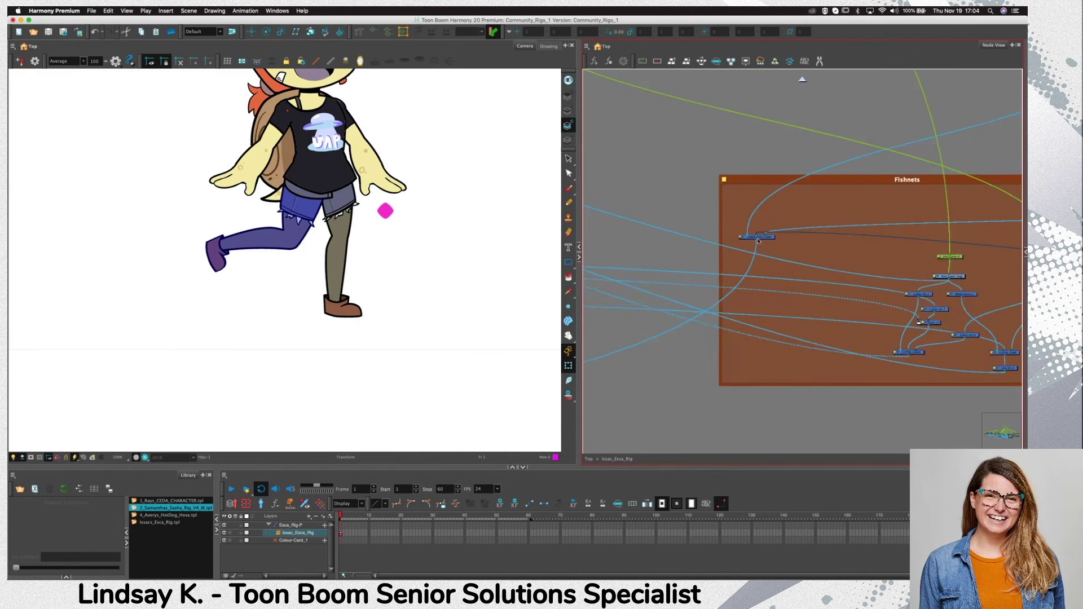
scroll(756, 239, "up", 3)
left_click_drag(756, 231, 742, 232)
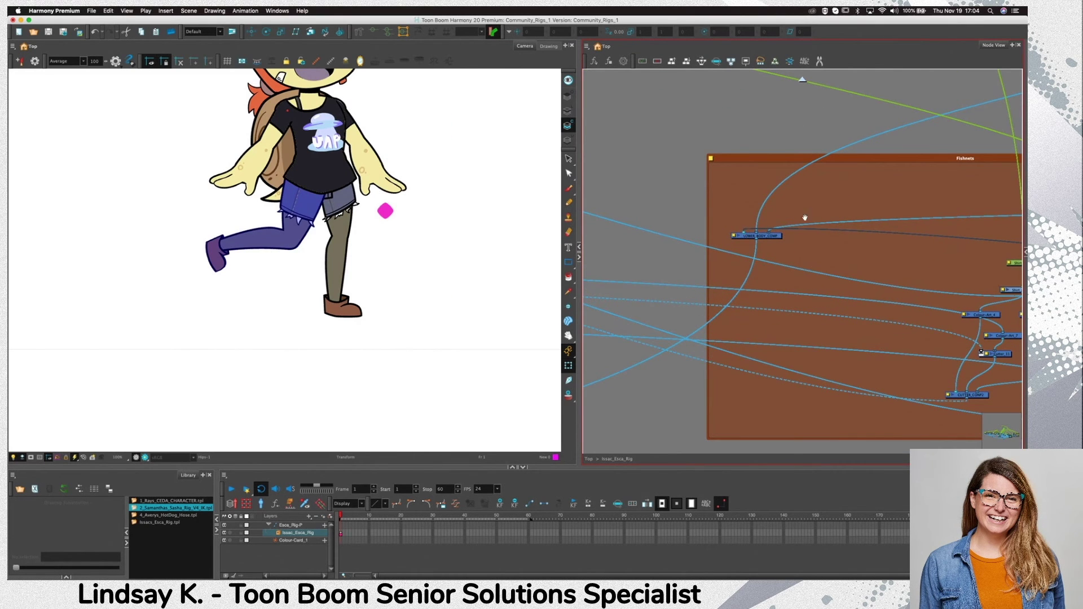
left_click_drag(816, 239, 673, 296)
left_click_drag(795, 270, 637, 287)
left_click_drag(827, 249, 621, 254)
left_click_drag(802, 337, 667, 328)
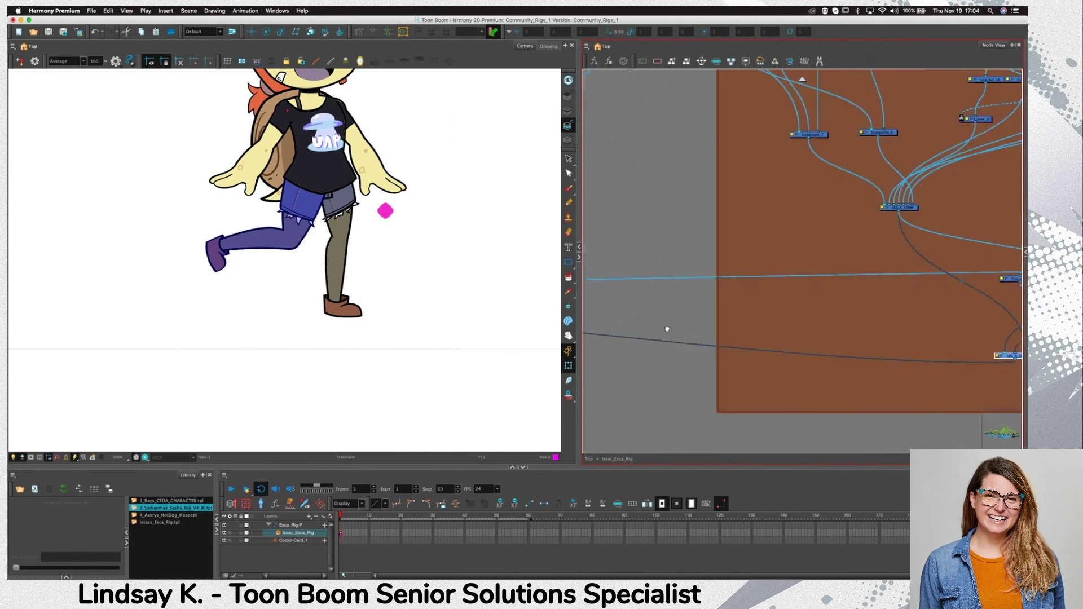
left_click_drag(942, 245, 645, 239)
left_click_drag(791, 365, 819, 332)
scroll(819, 332, "down", 2)
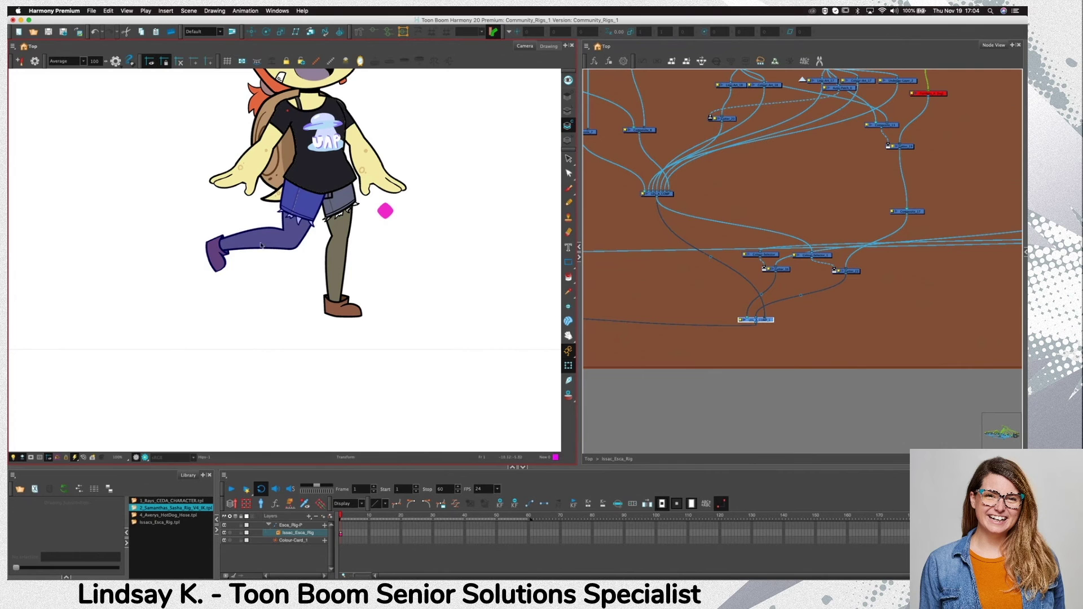
Re-enable leg A's fishnets drawing node
scroll(822, 205, "down", 5)
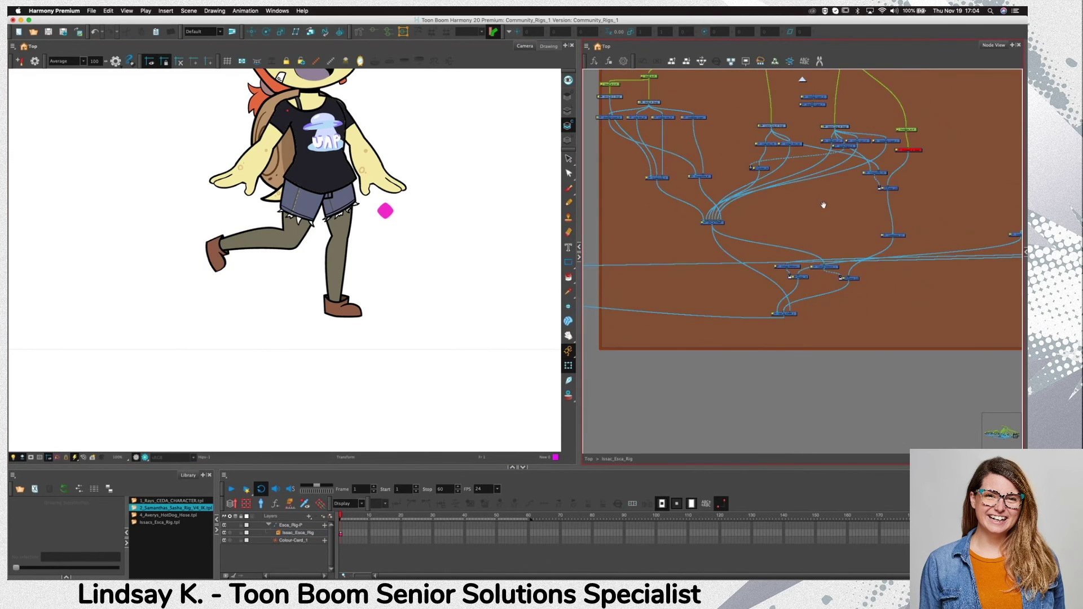
left_click(888, 228)
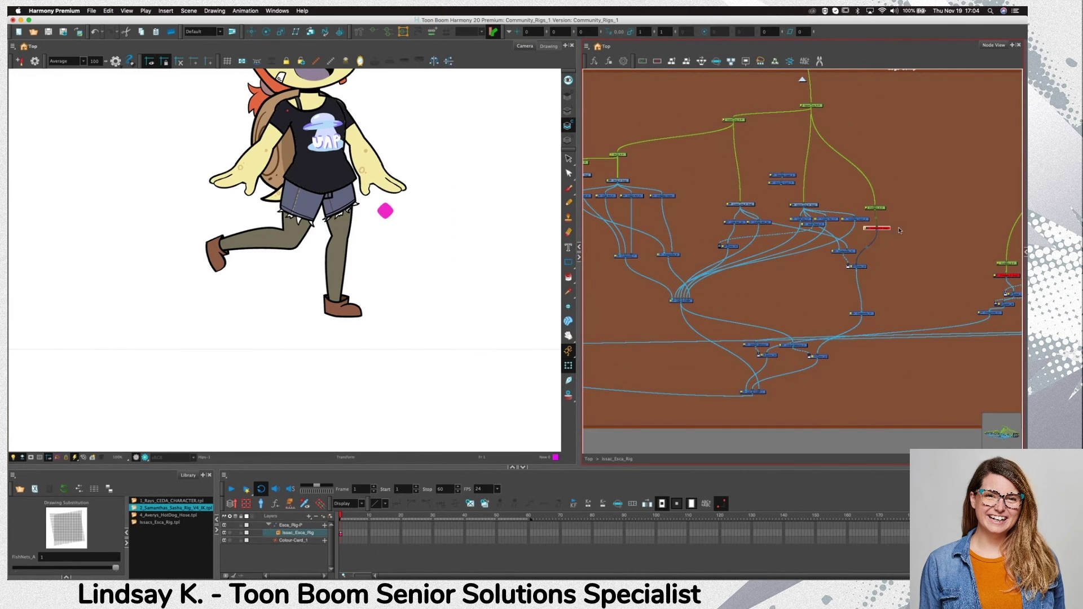
key("a")
left_click(896, 255)
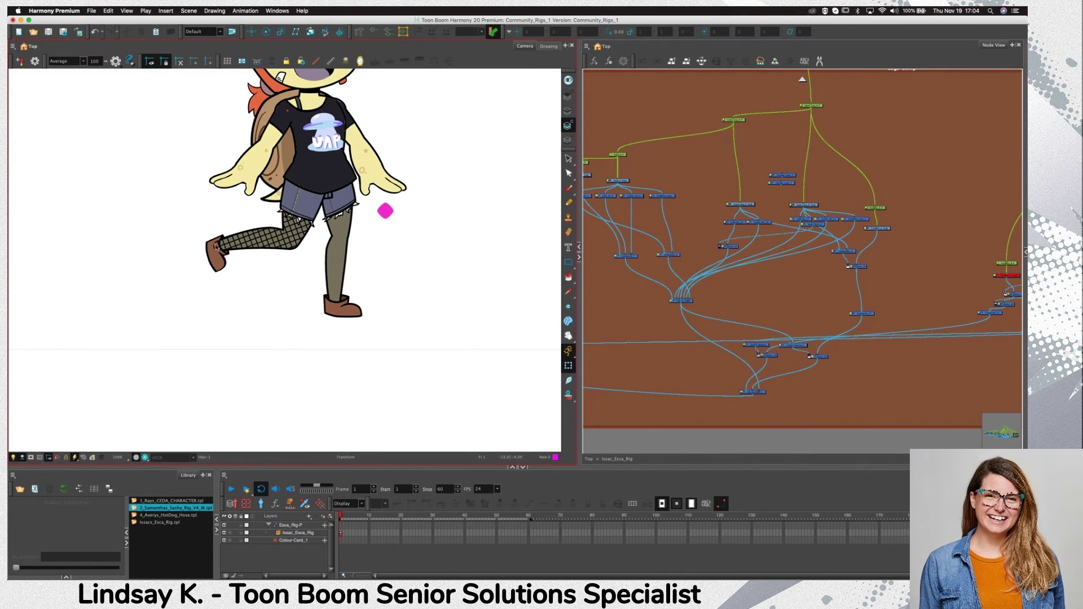
Reroute shoe A's composite from the leg art composite straight into leg A's final composite
left_click_drag(753, 325, 826, 287)
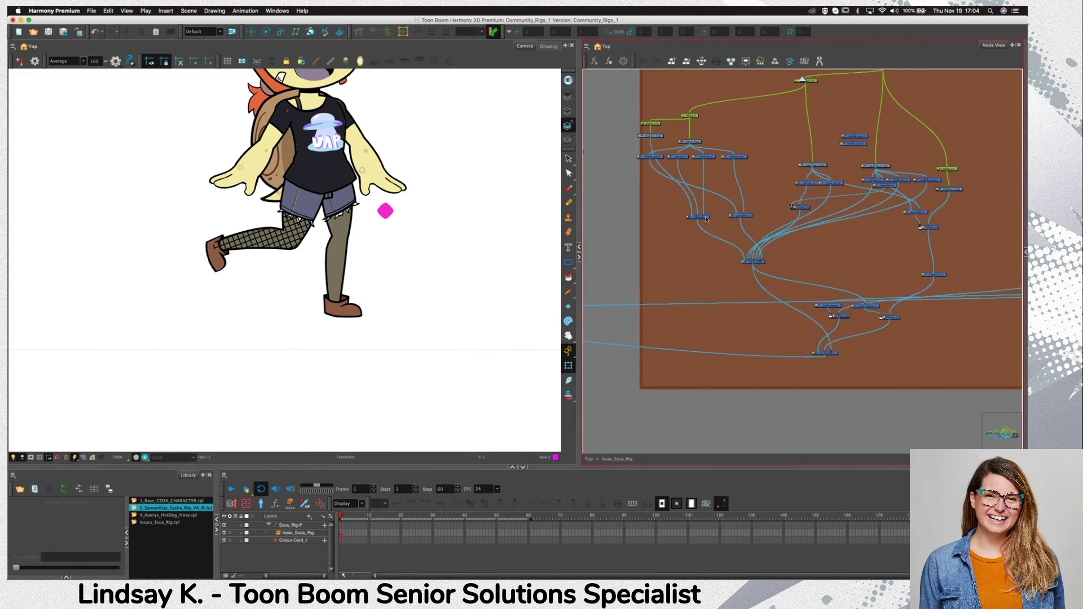
left_click(704, 217)
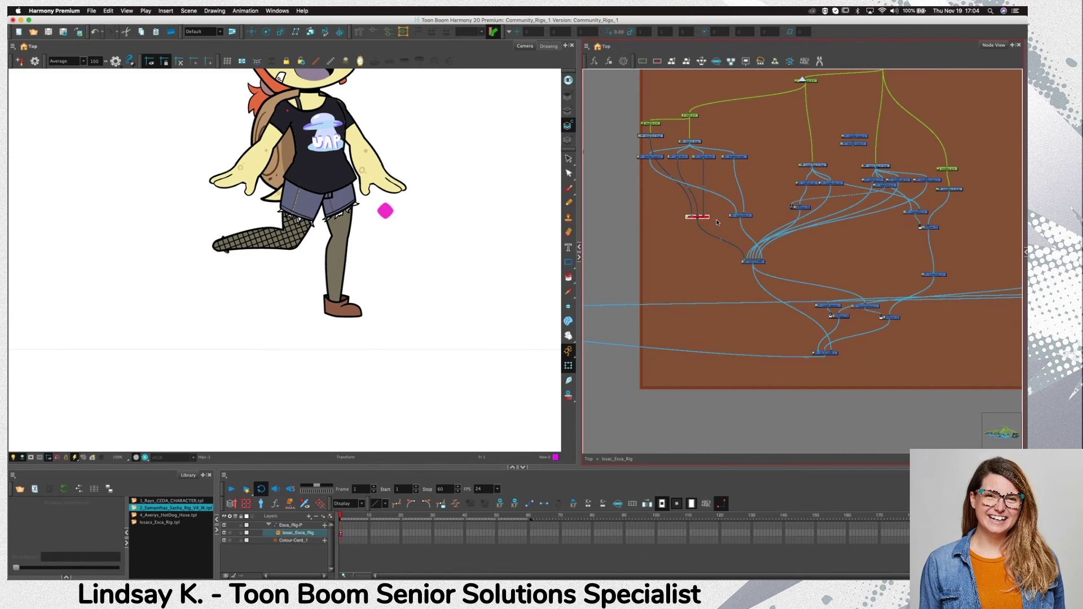
left_click(762, 262)
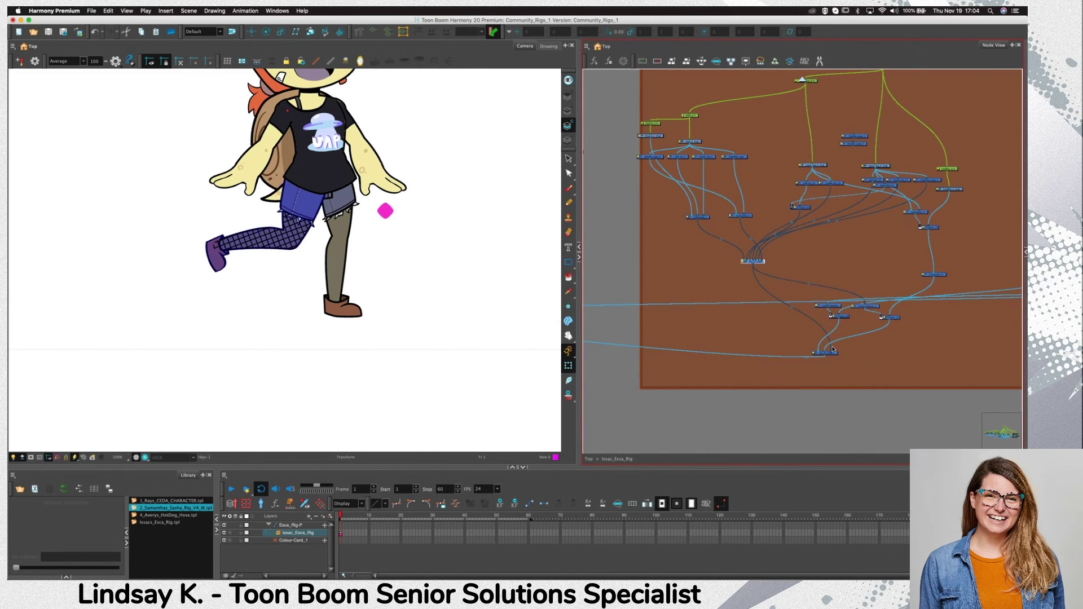
left_click_drag(698, 219, 816, 354)
left_click(854, 361)
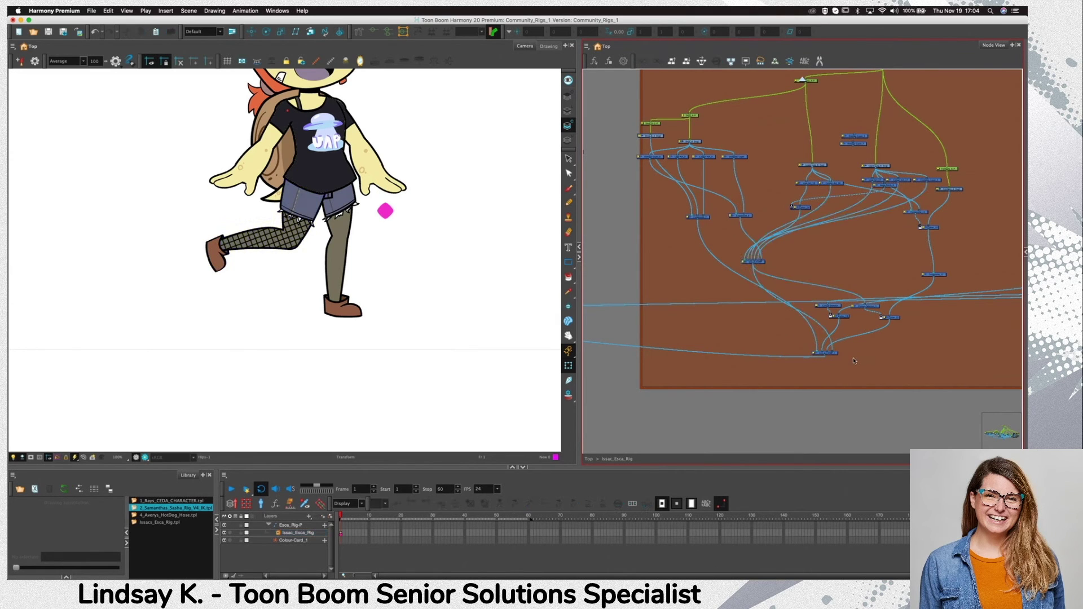
Select the peg controlling lower leg A and its shoe, and rotate it upward to bend the knee
left_click(215, 254)
key("b")
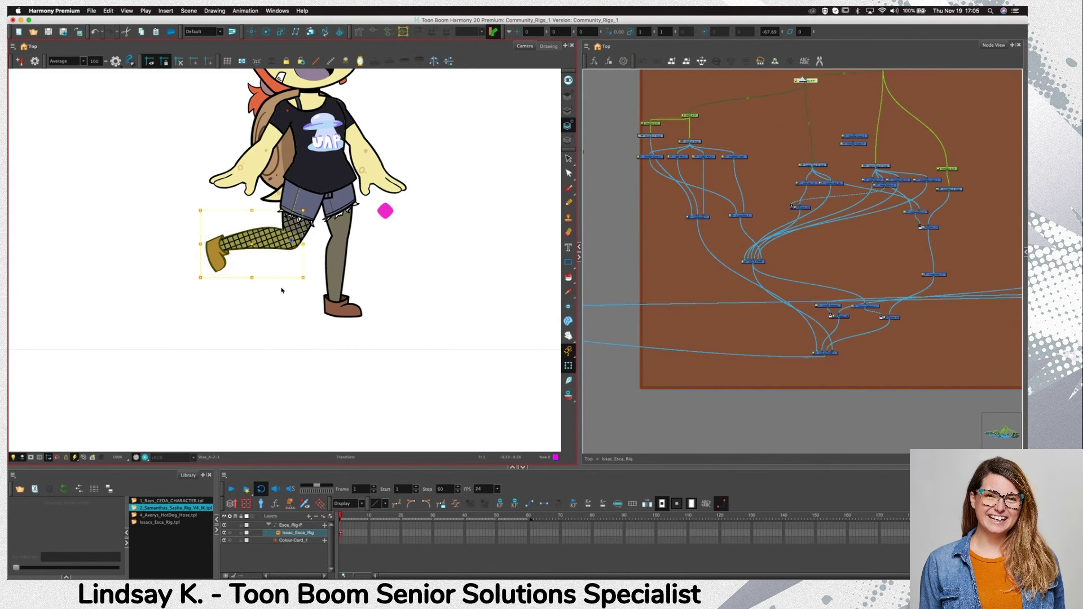
left_click_drag(316, 279, 293, 293)
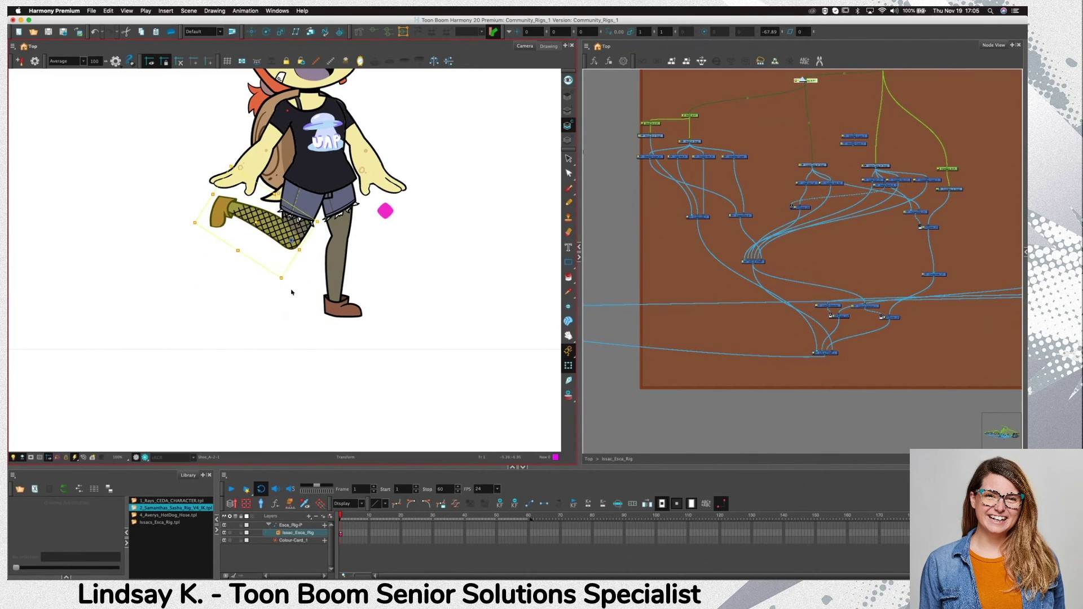
Nudge lower leg A's peg backward in depth, forward again and backward once more to test the layer order
key("alt+Up")
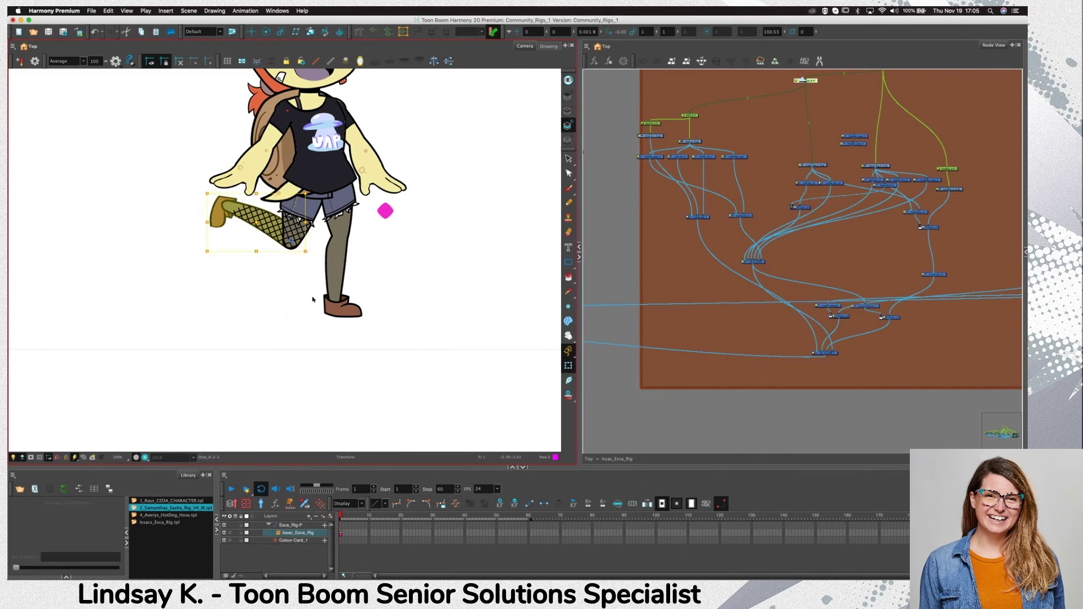
key("alt+Down")
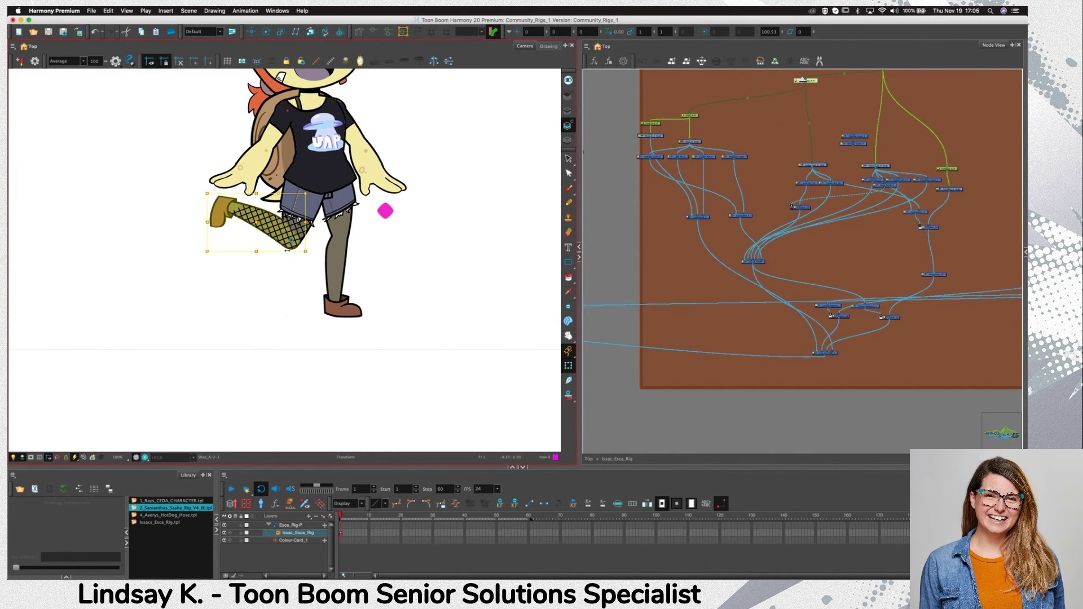
key("alt+Up")
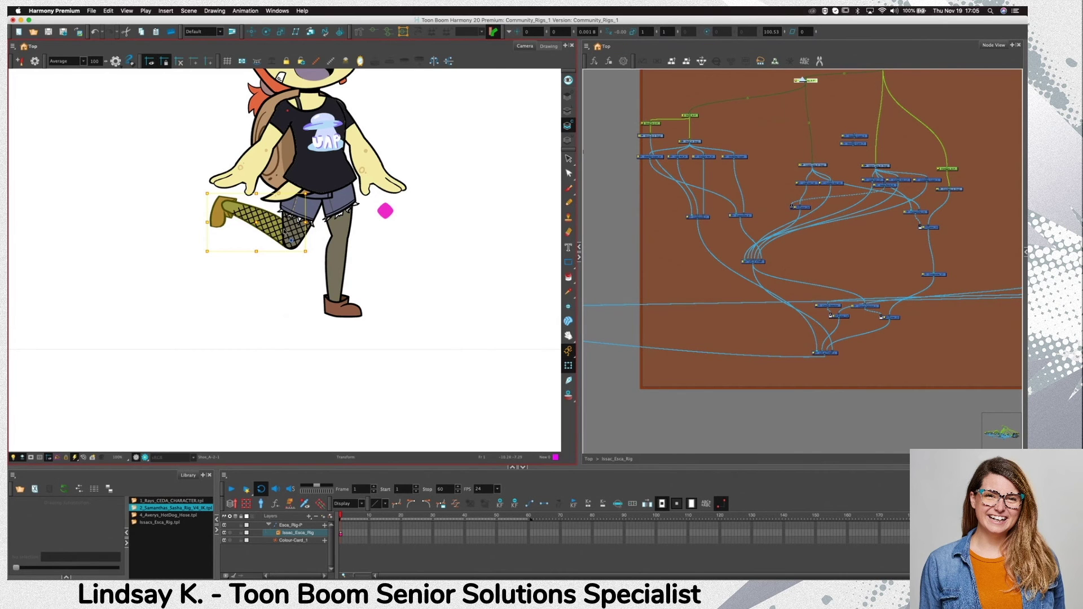
Duplicate lower leg A's cutter and insert the copy between upper leg A's line art and the leg A composite
left_click(806, 208)
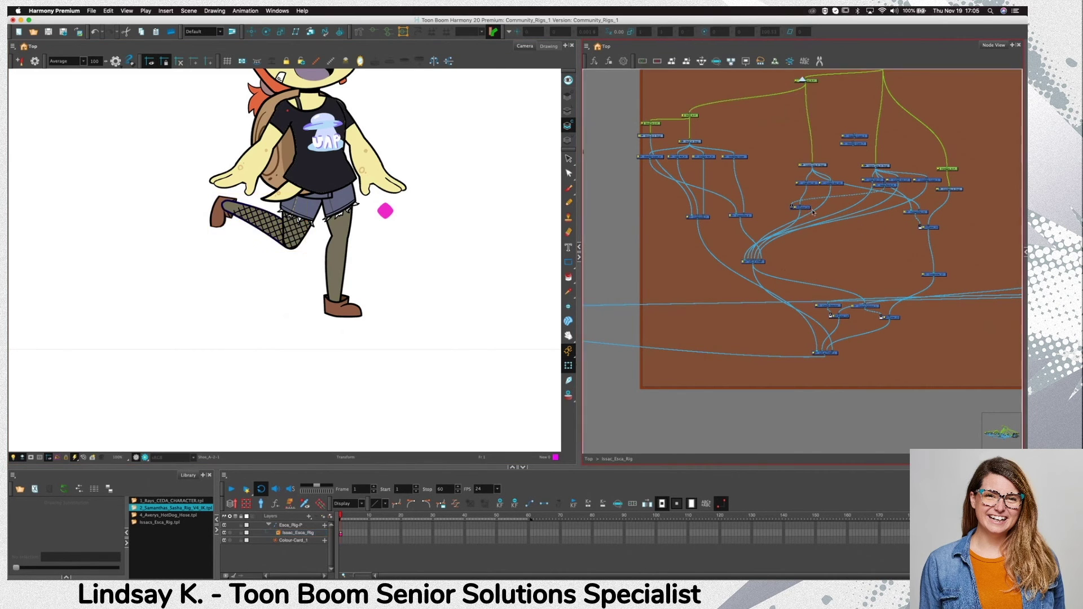
scroll(853, 249, "up", 5)
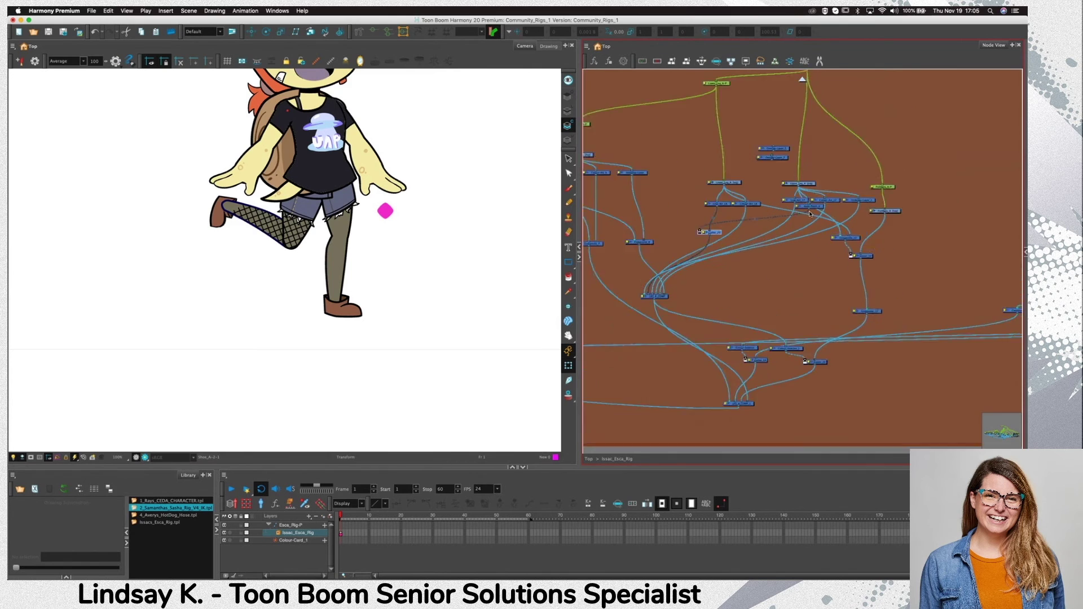
left_click(806, 163)
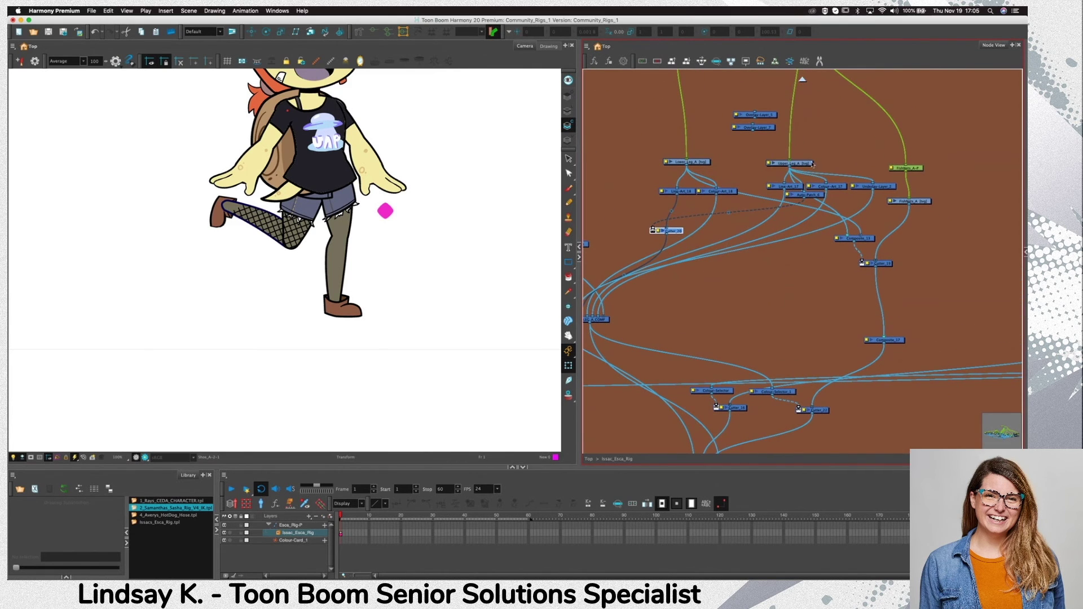
left_click(762, 232)
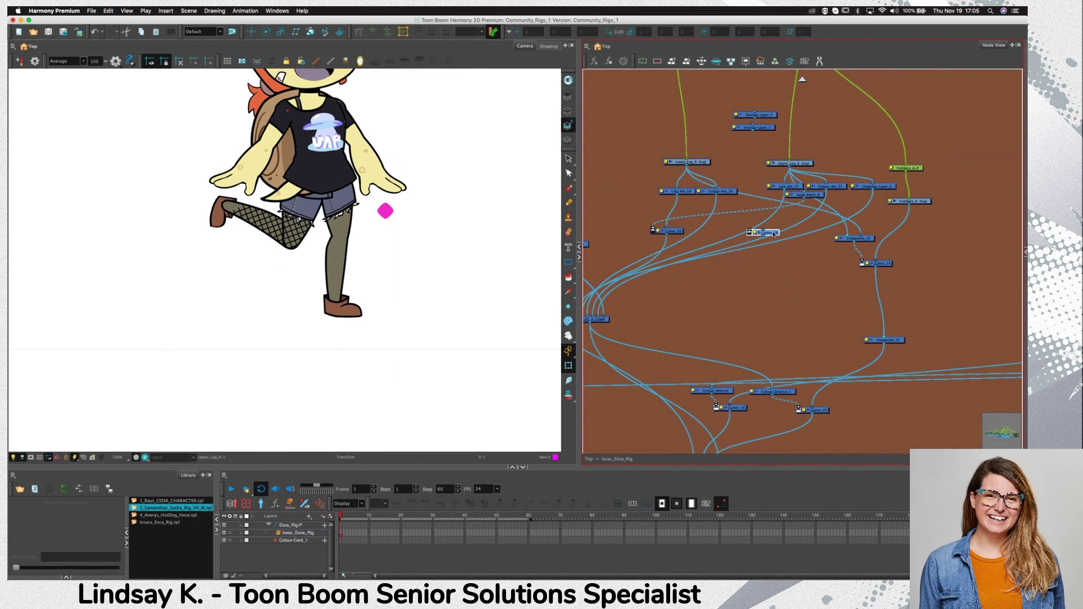
left_click_drag(762, 233, 749, 234)
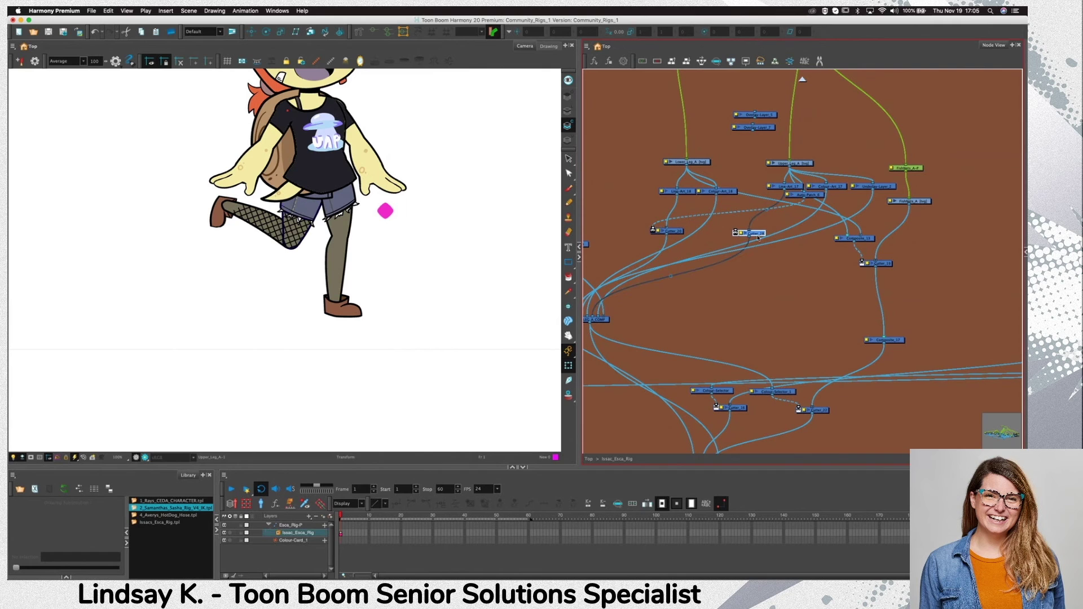
Copy upper leg A's auto-patch node for lower leg A and wire it as the matte of upper leg A's cutter
left_click(814, 197)
key("super+c")
key("super+v")
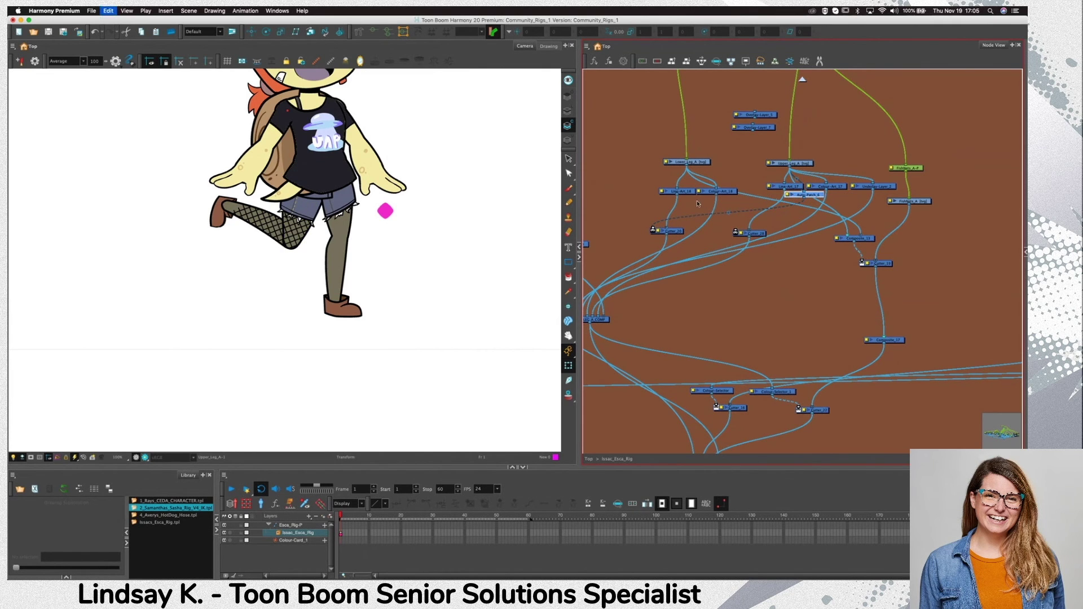
key("super+v")
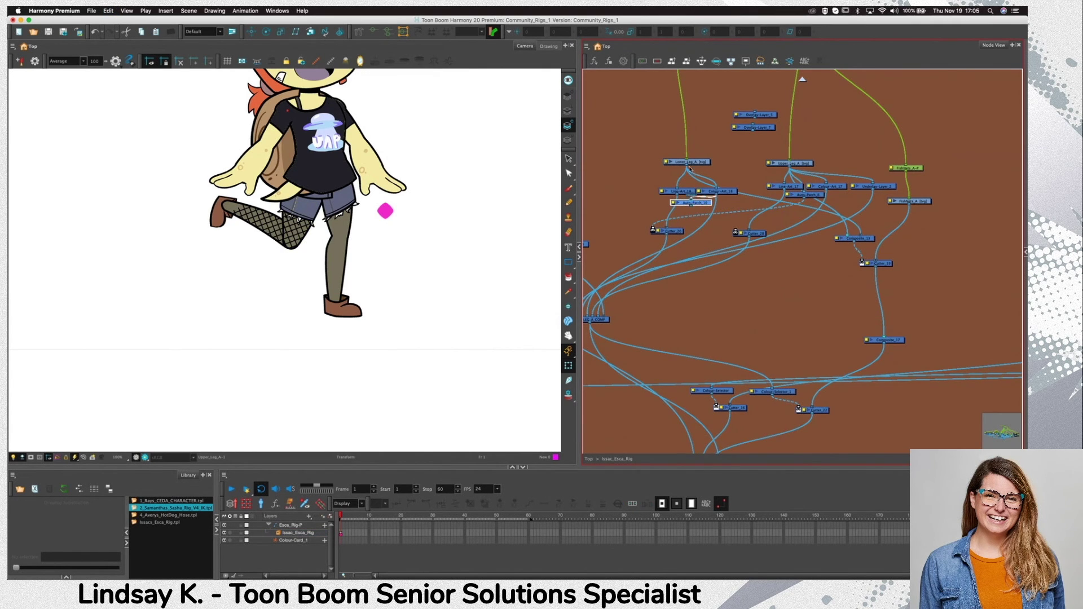
left_click_drag(691, 208, 768, 239)
Set the mode of leg A's final composite, LEG_A_COMP_1, to Pass Through
scroll(701, 153, "down", 3)
left_click_drag(708, 101, 707, 180)
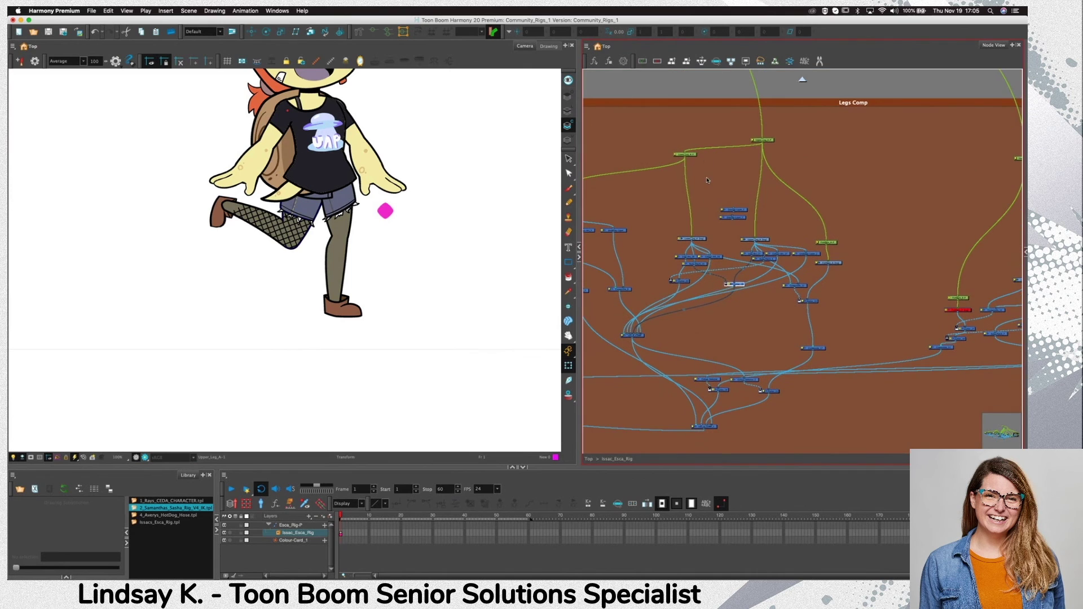
left_click(684, 154)
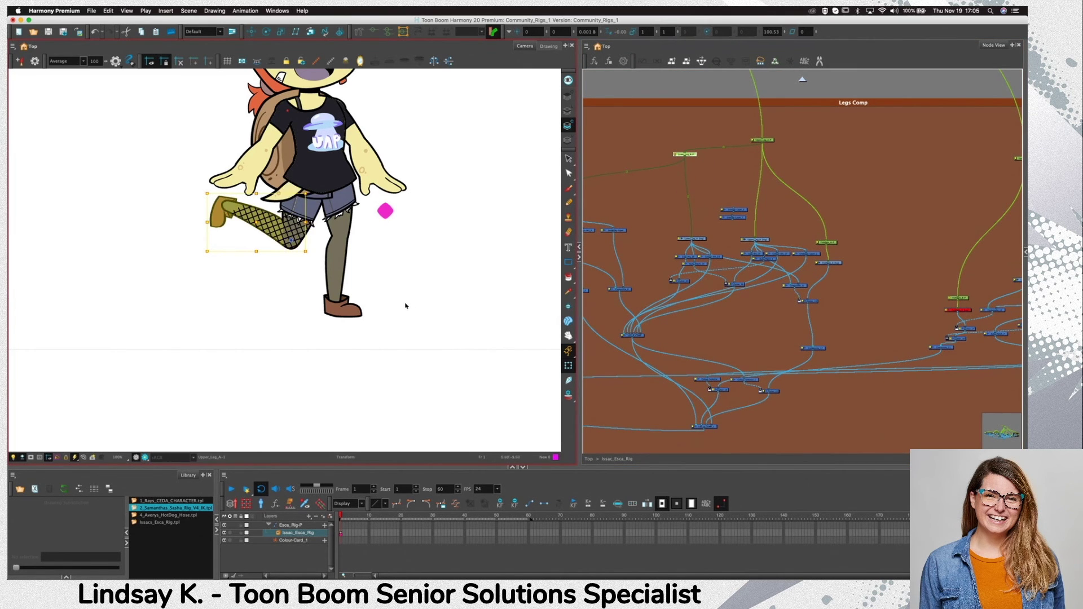
double_click(694, 427)
left_click(493, 270)
left_click(485, 285)
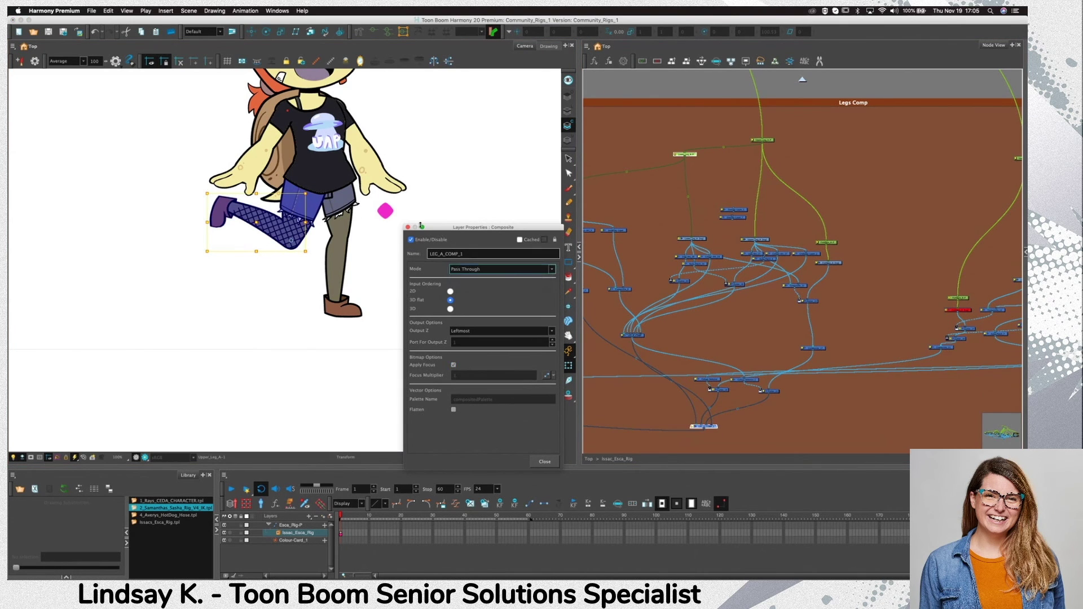
left_click(407, 227)
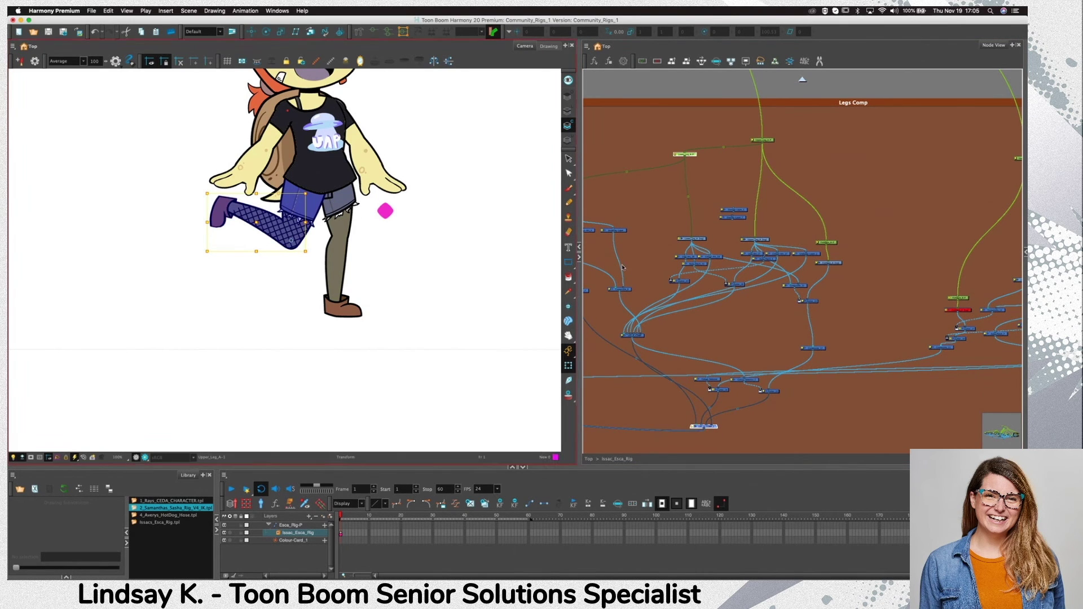
Set the mode of the leg art composite, LEG_A_COMP, to Pass Through
double_click(631, 335)
left_click(493, 269)
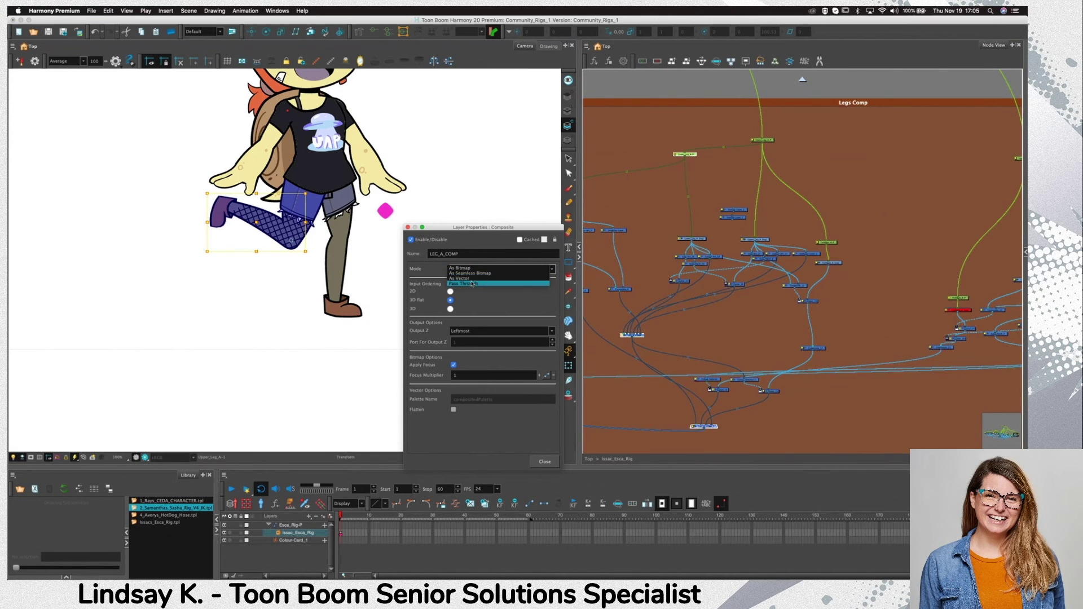
left_click(486, 277)
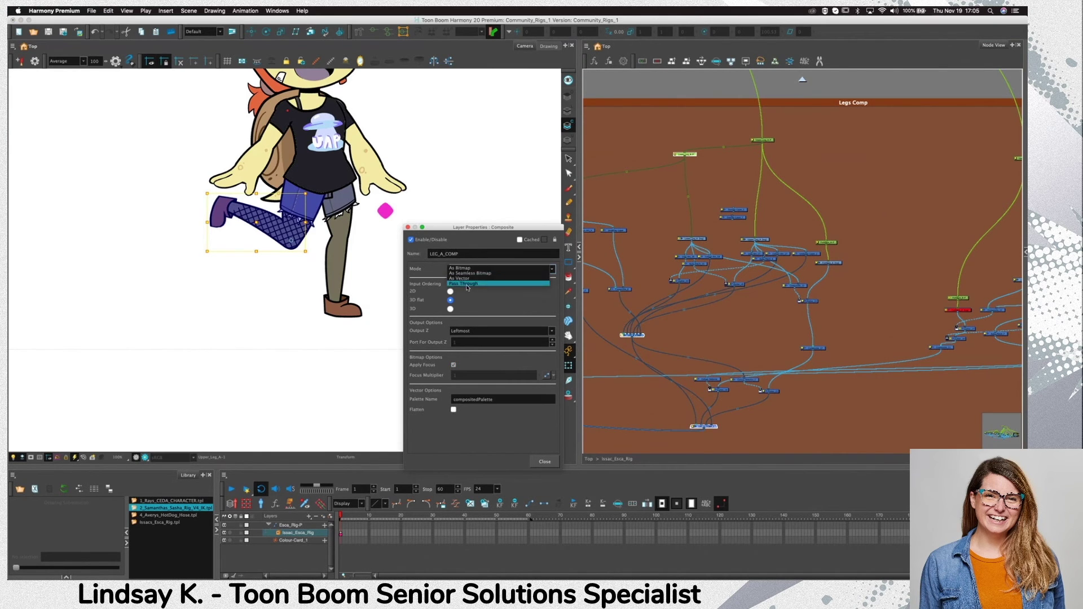
left_click(407, 227)
left_click(634, 255)
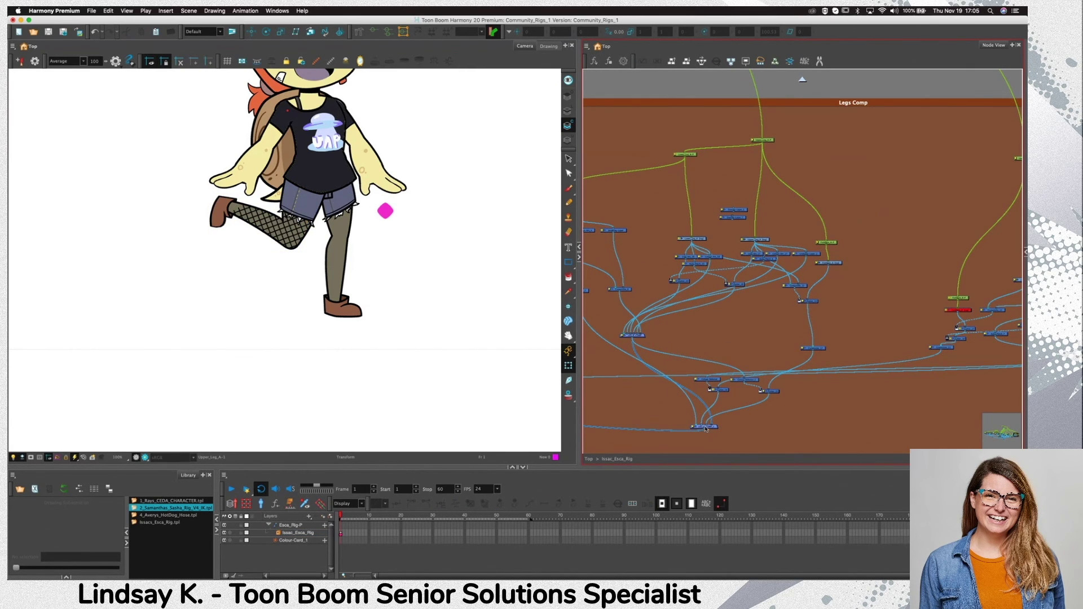
Select lower leg A's peg and nudge it two steps backward in depth to test the layer order
left_click(684, 154)
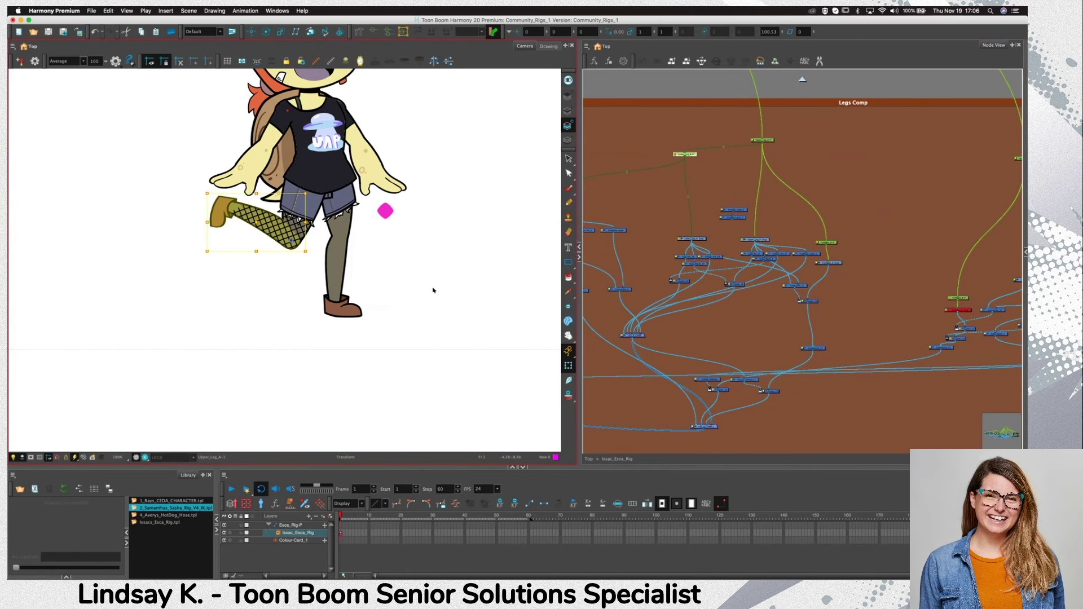
key("alt+Up")
key("alt+Up")
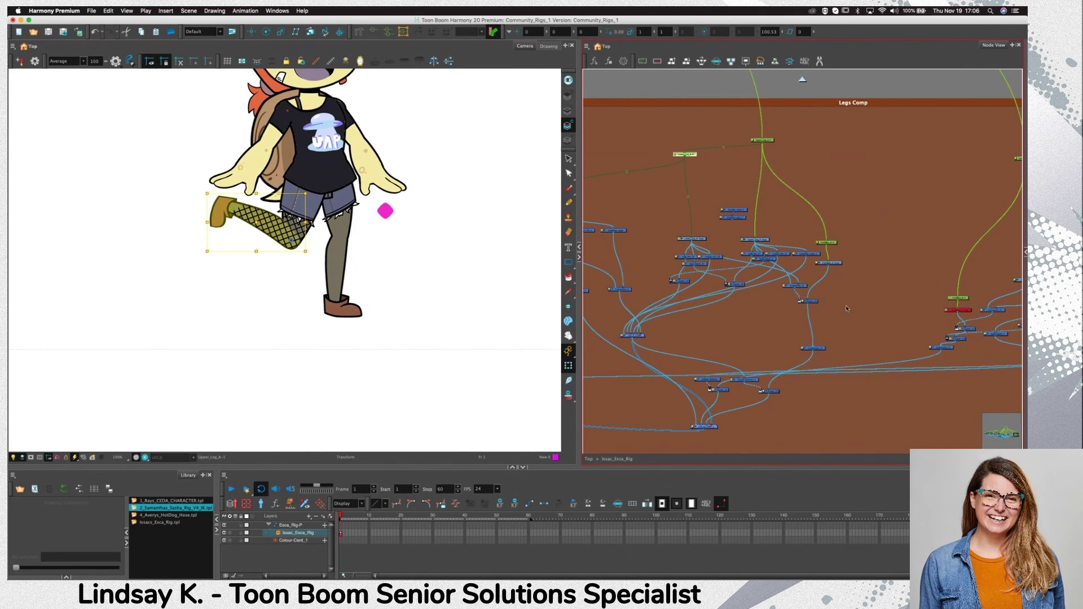
Delete the extra composite below the fishnets cutter and the two unconnected overlay layer nodes above leg A's drawings
scroll(801, 330, "up", 4)
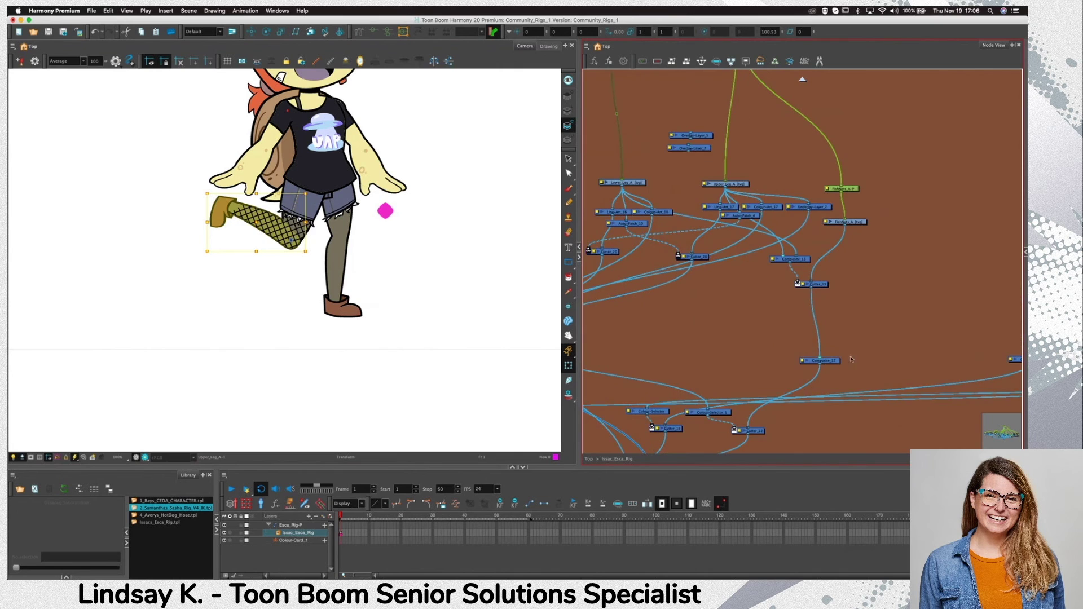
left_click(741, 380)
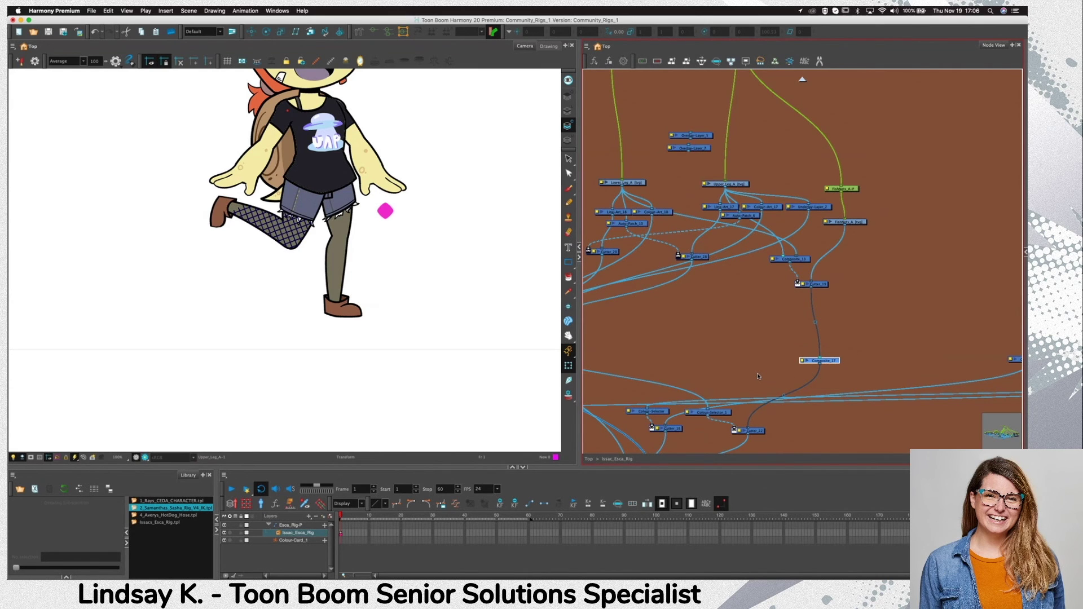
key("Delete")
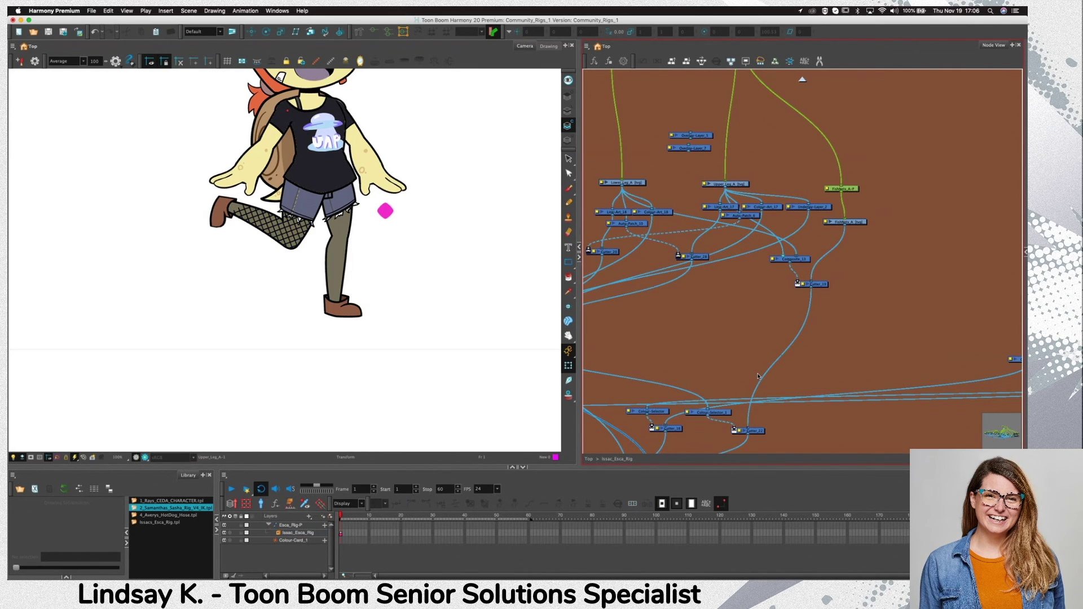
left_click_drag(660, 125, 717, 155)
key("Delete")
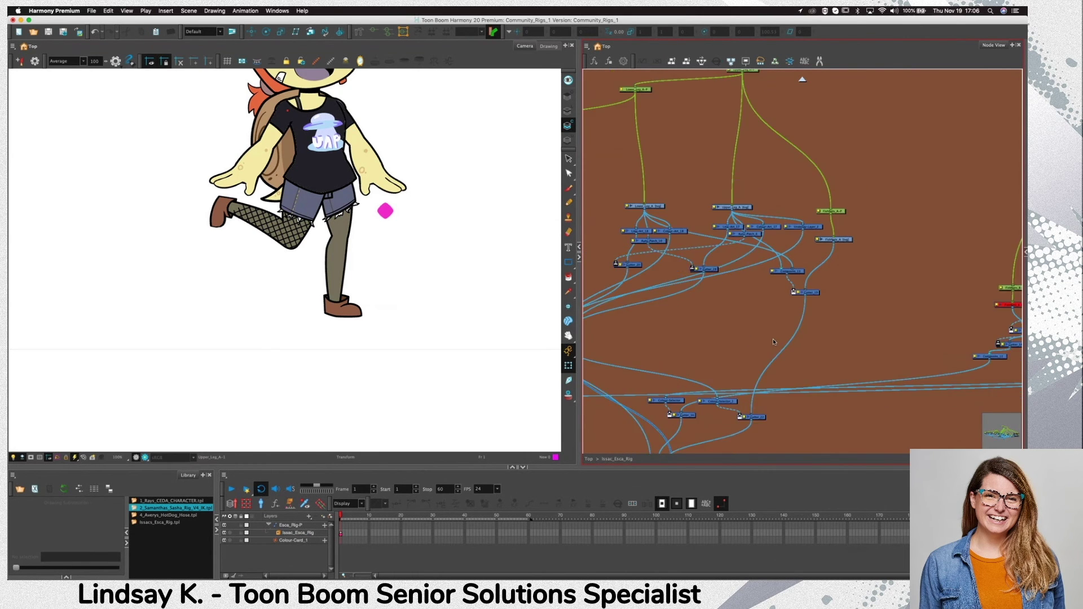
Select lower leg A's peg and reset its transformation to straighten the knee
scroll(770, 340, "down", 5)
scroll(853, 359, "down", 1)
left_click_drag(813, 341, 837, 288)
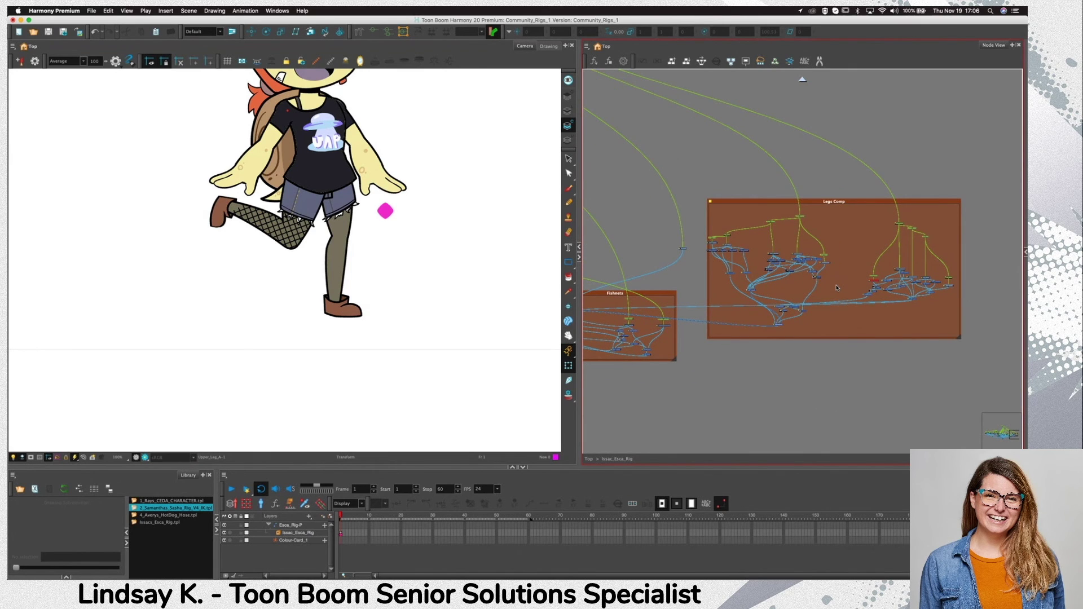
left_click(770, 222)
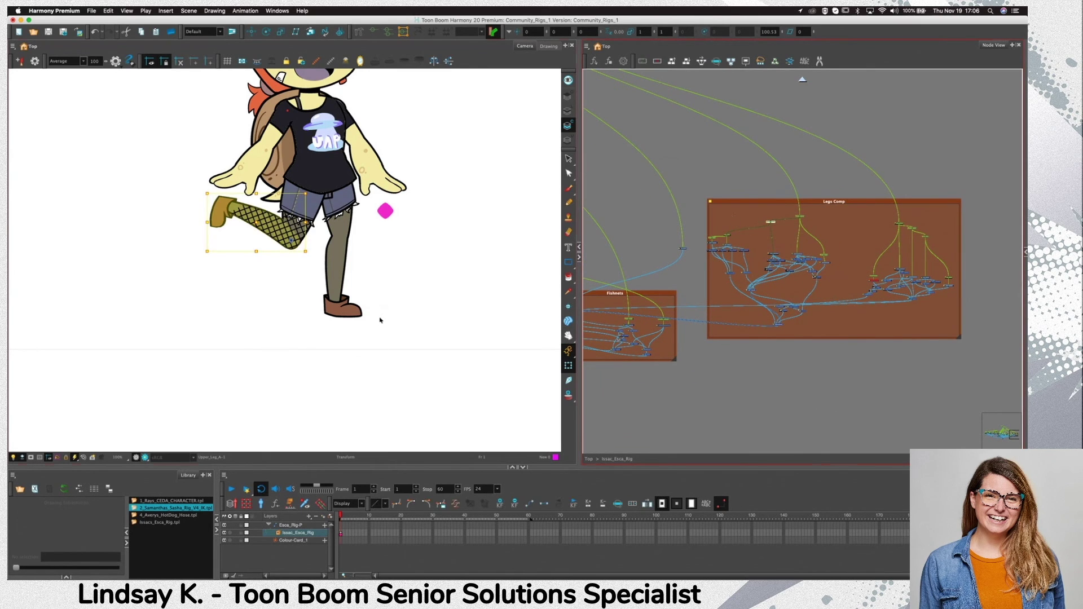
key("r")
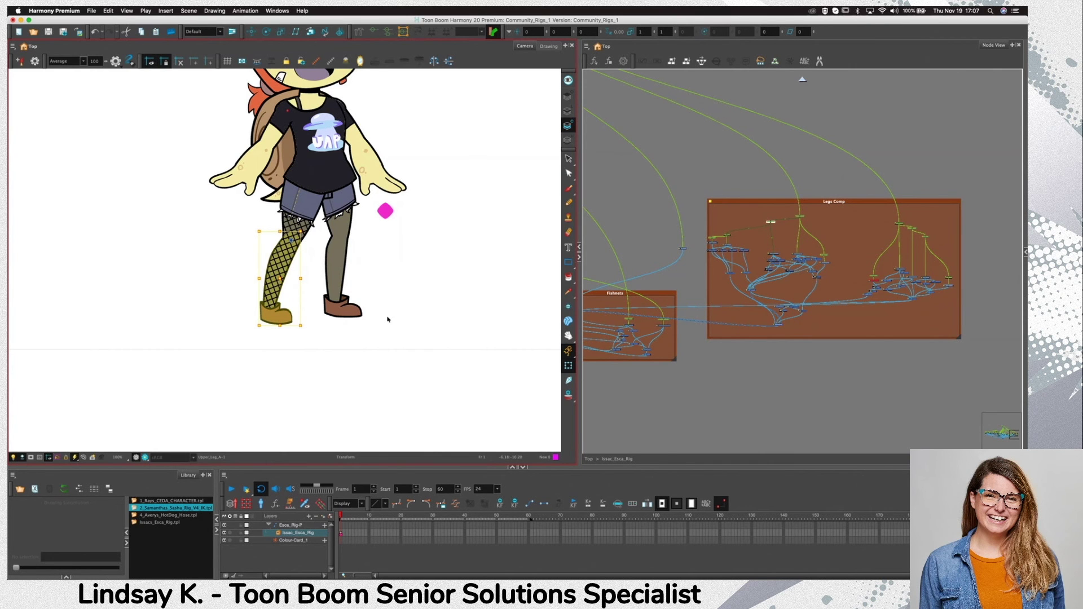
Widen the node view and move the FishNets_A-P peg and FishNets_A drawing closer to upper leg A's nodes
left_click_drag(579, 398, 279, 389)
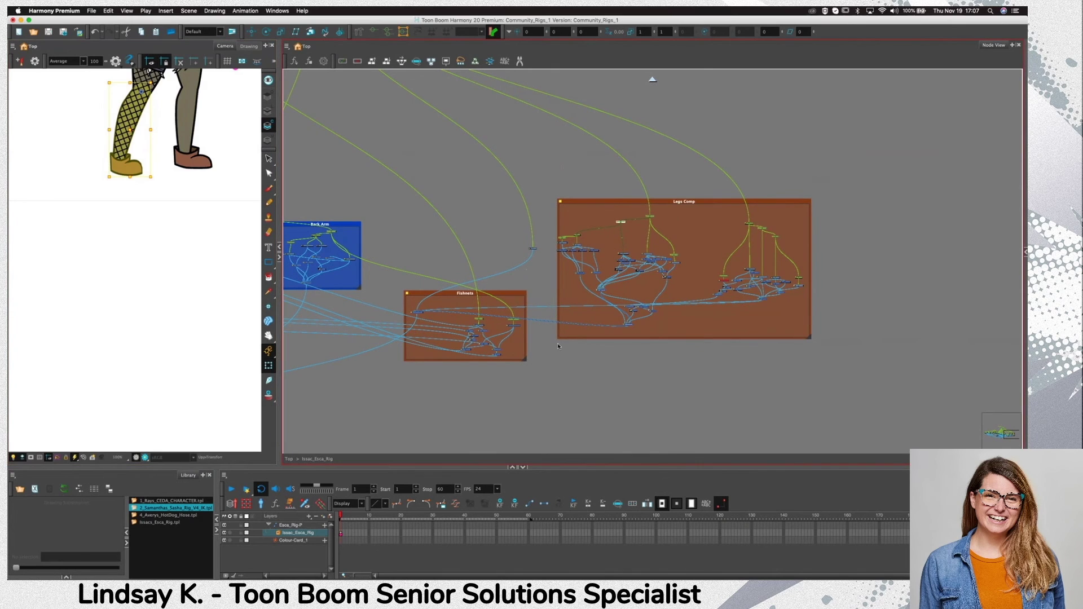
scroll(685, 357, "up", 1)
left_click_drag(645, 401, 638, 425)
left_click_drag(671, 350, 668, 401)
scroll(690, 368, "up", 5)
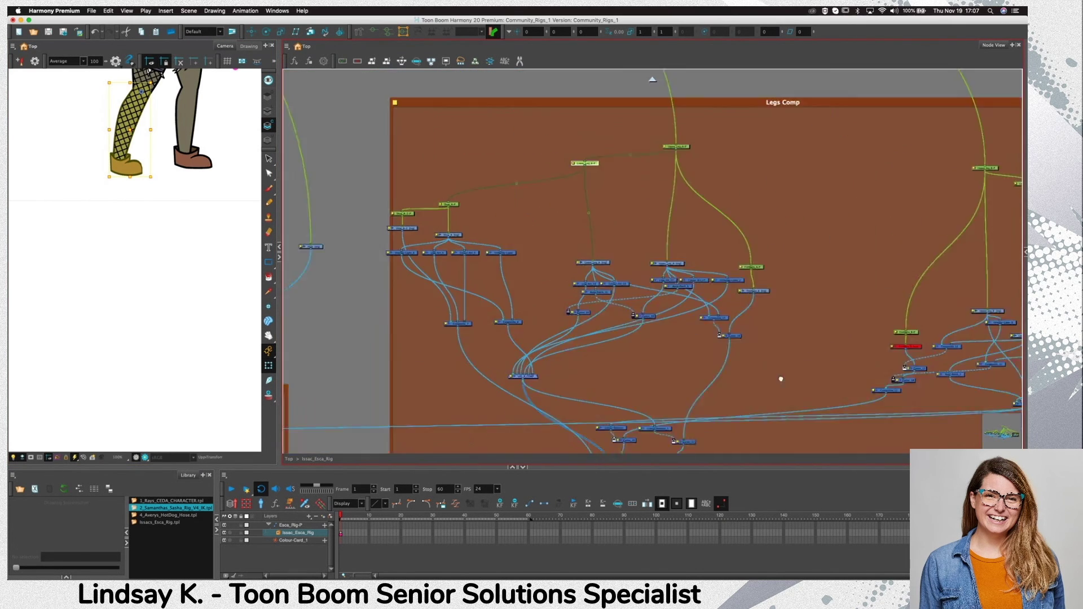
scroll(711, 298, "up", 5)
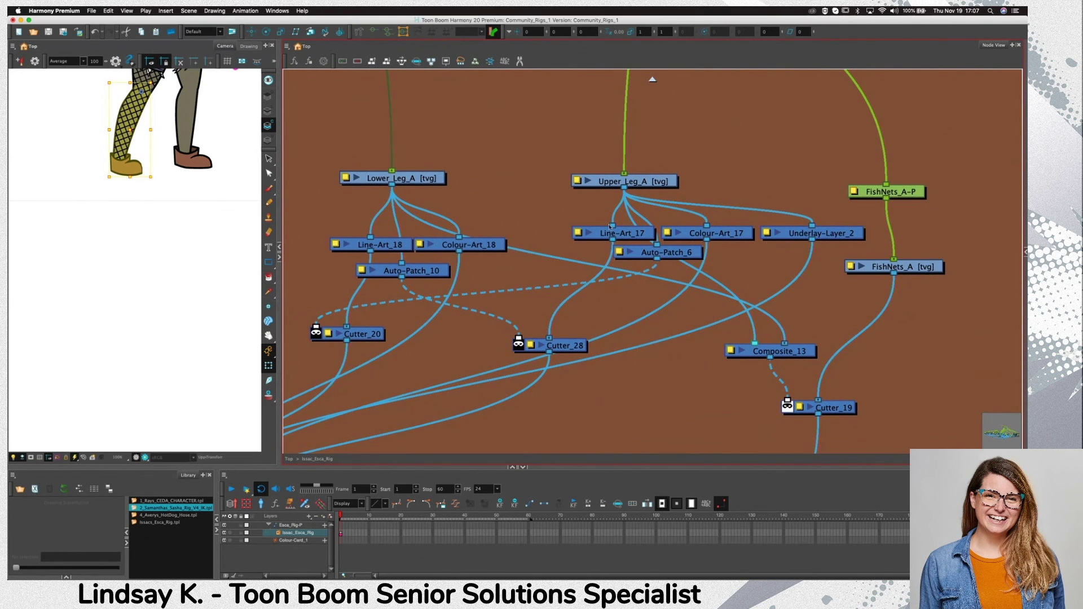
left_click_drag(943, 165, 781, 264)
Move the Upper_Leg_A drawing with its line art, colour art, auto-patch and underlay nodes closer to lower leg A's nodes
left_click_drag(558, 158, 711, 262)
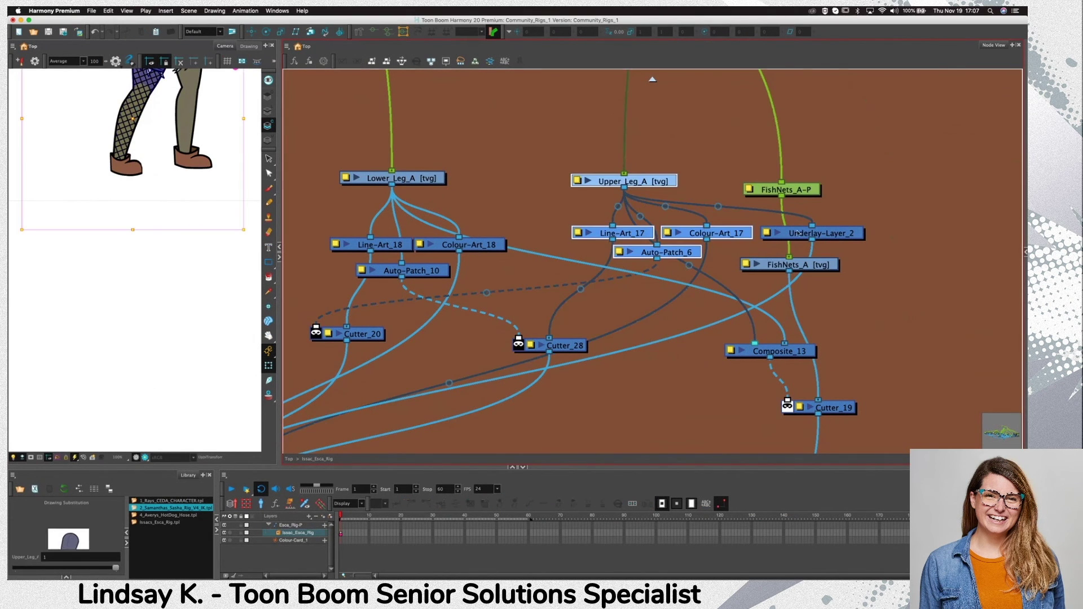
left_click_drag(577, 163, 709, 265)
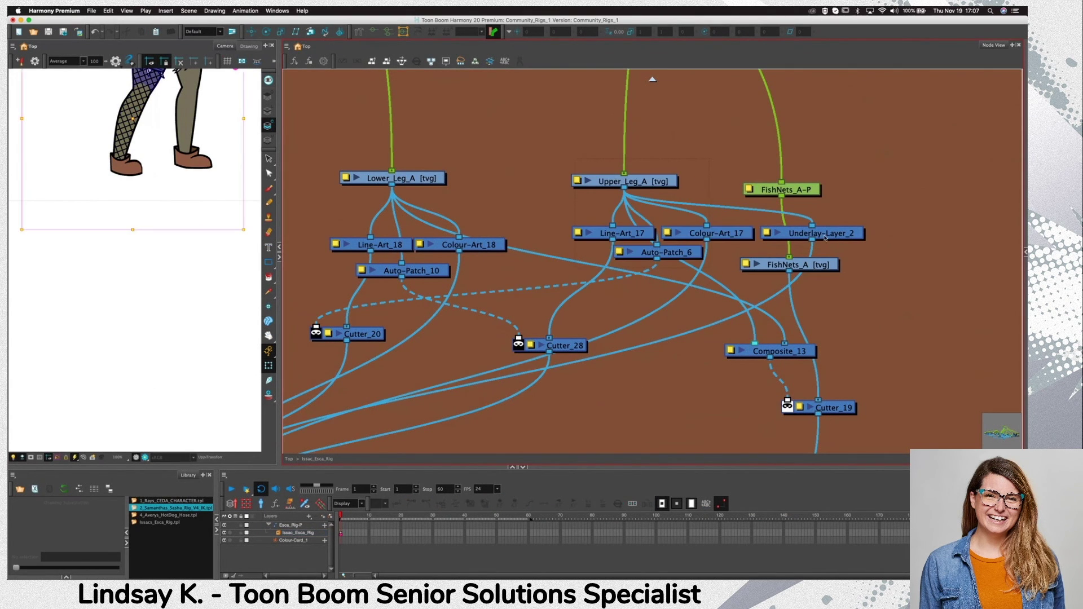
left_click(852, 233, "shift")
left_click_drag(852, 233, 751, 225)
scroll(741, 240, "down", 1)
scroll(742, 241, "down", 2)
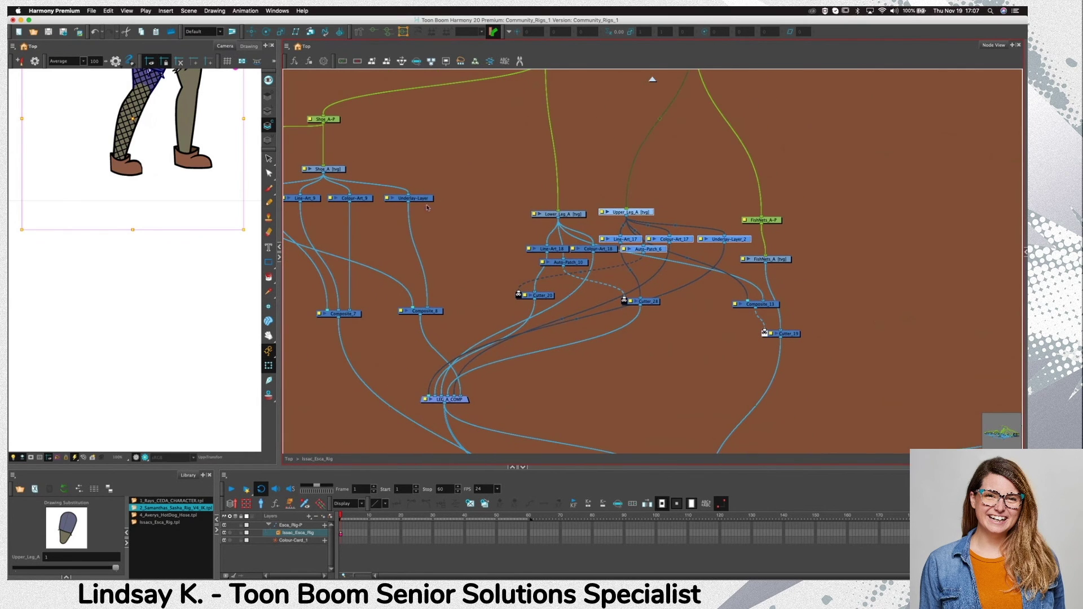
Move the Shoe_A-P peg, Shoe_A drawing, its art layers and both shoe composites in beside lower leg A's nodes
left_click_drag(428, 136, 317, 250)
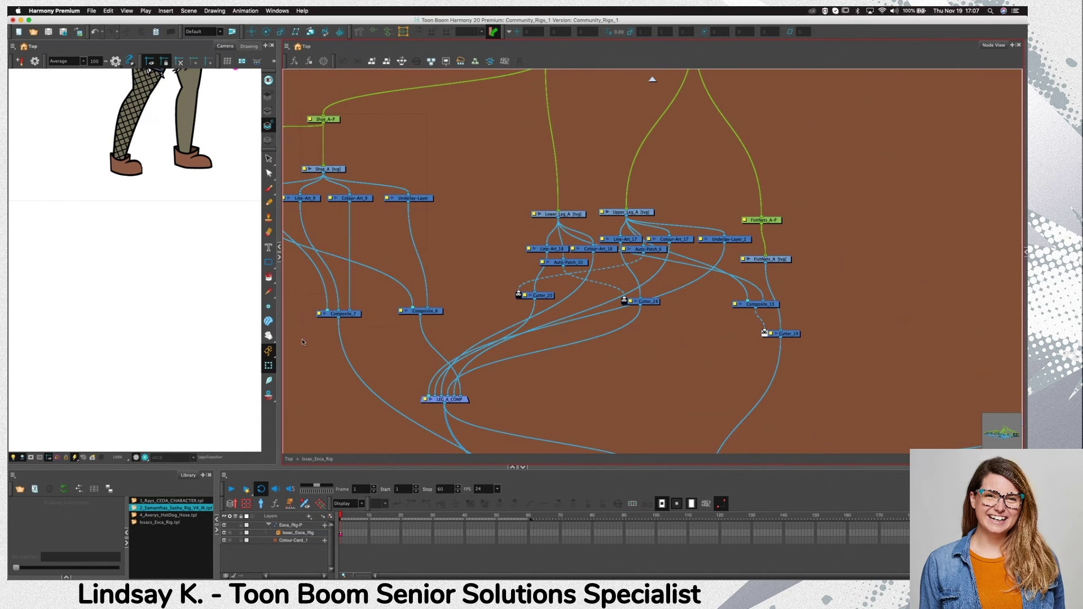
left_click_drag(302, 341, 304, 343)
left_click_drag(424, 200, 600, 283)
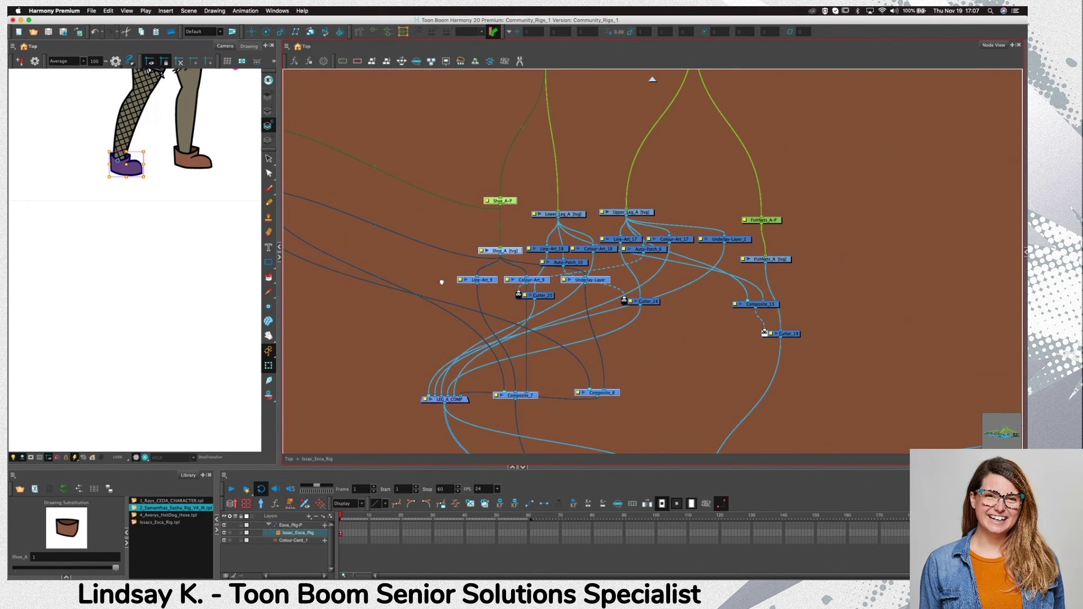
Move the Shoe_A-2-P peg, Shoe_A-2 drawing and its overlay layer in beside the Shoe_A nodes
left_click_drag(442, 282, 652, 286)
left_click_drag(508, 228, 395, 118)
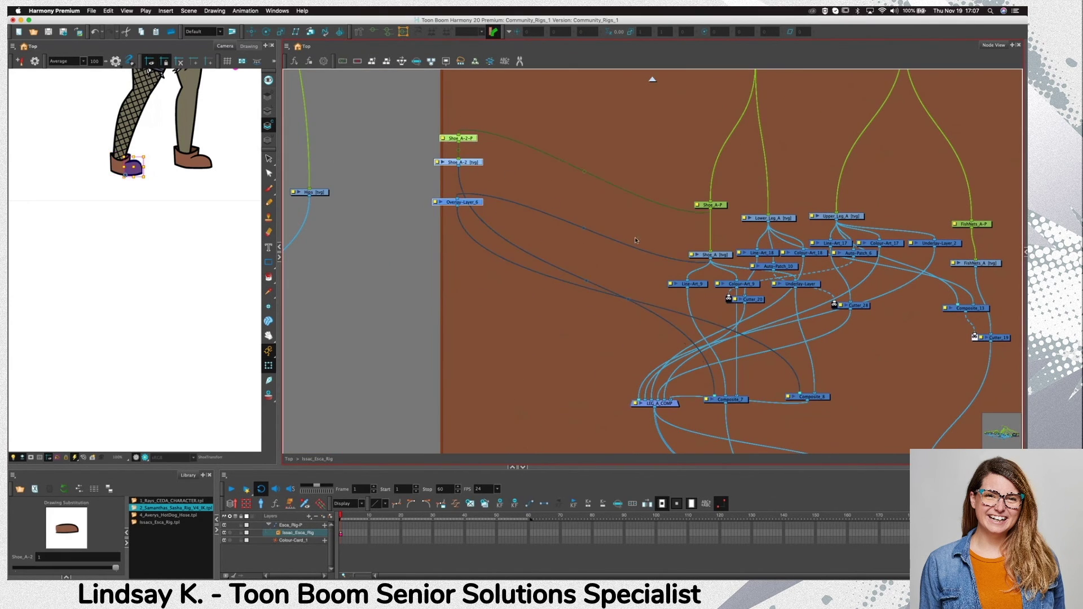
left_click_drag(459, 139, 638, 234)
scroll(746, 353, "down", 3)
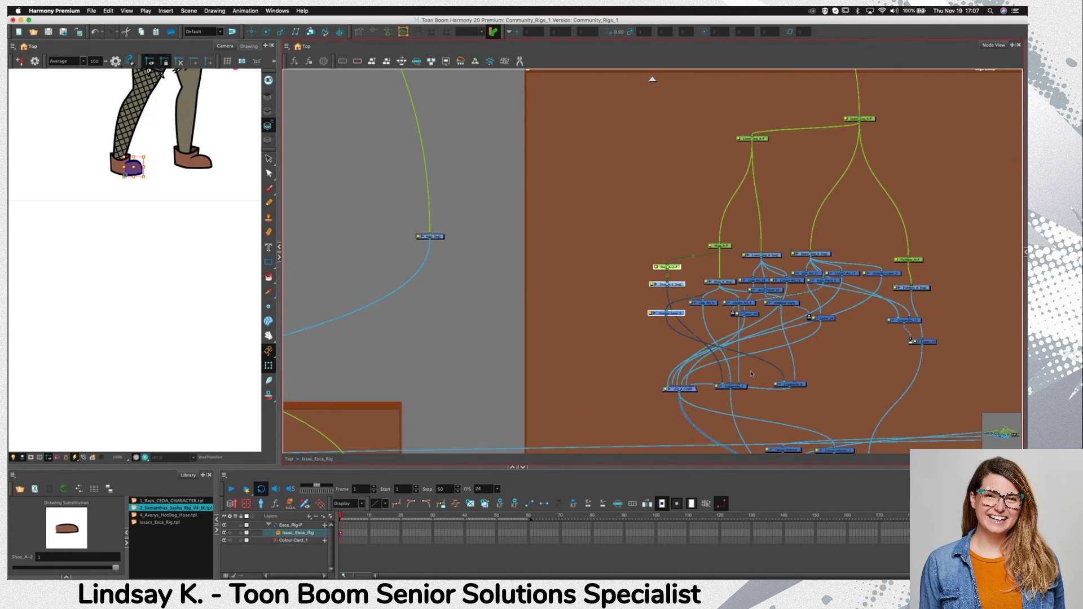
scroll(750, 373, "down", 2)
left_click_drag(629, 374, 417, 343)
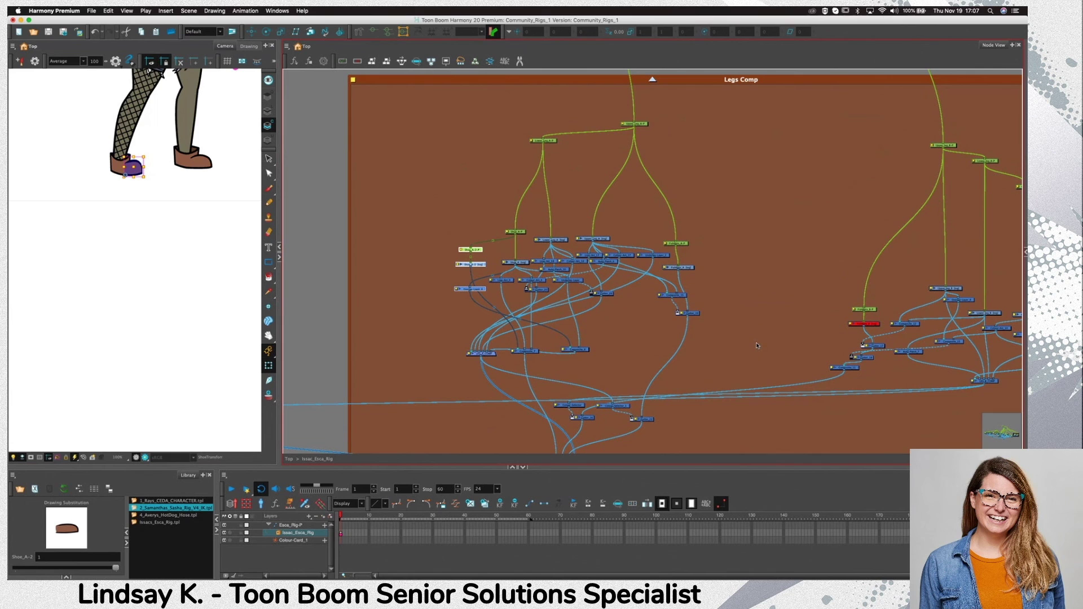
Undo the last three node moves of the shoe A-2, shoe A and upper leg A groups
key("super+z")
key("super+z")
key("super+z")
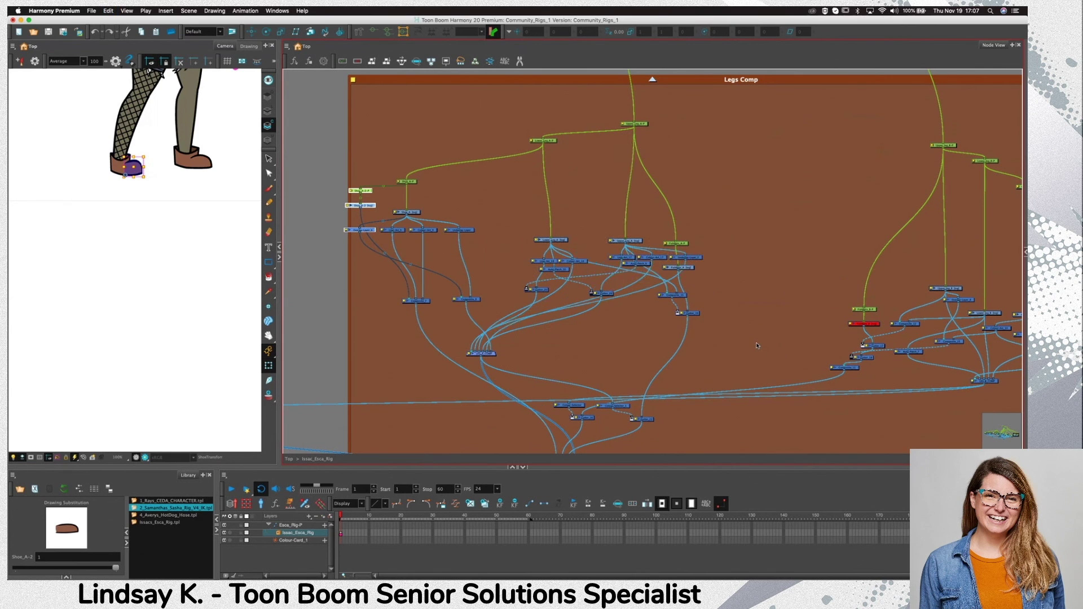
Undo the recent node moves and move leg A's fishnet peg and drawing farther out from the Upper_Leg_A nodes
key("super+z")
key("super+z")
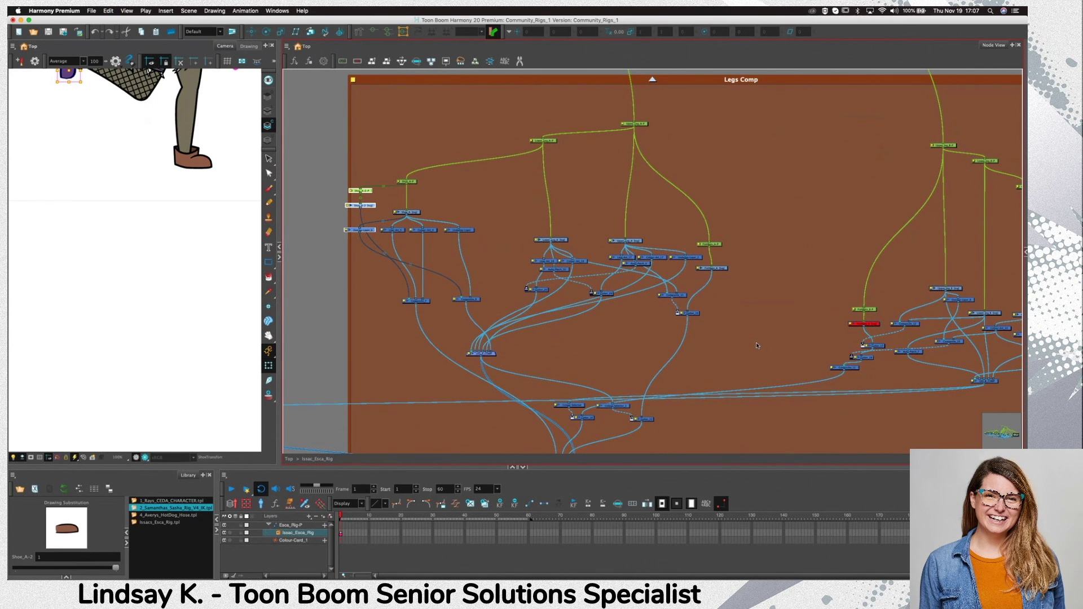
key("super+z")
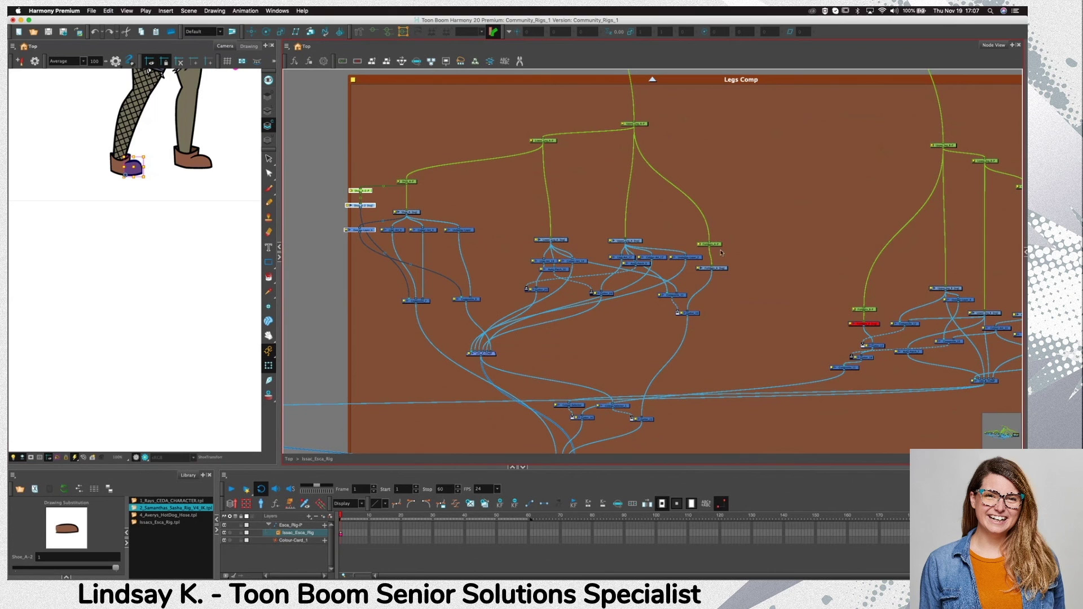
left_click_drag(732, 235, 702, 274)
left_click_drag(720, 270, 749, 243)
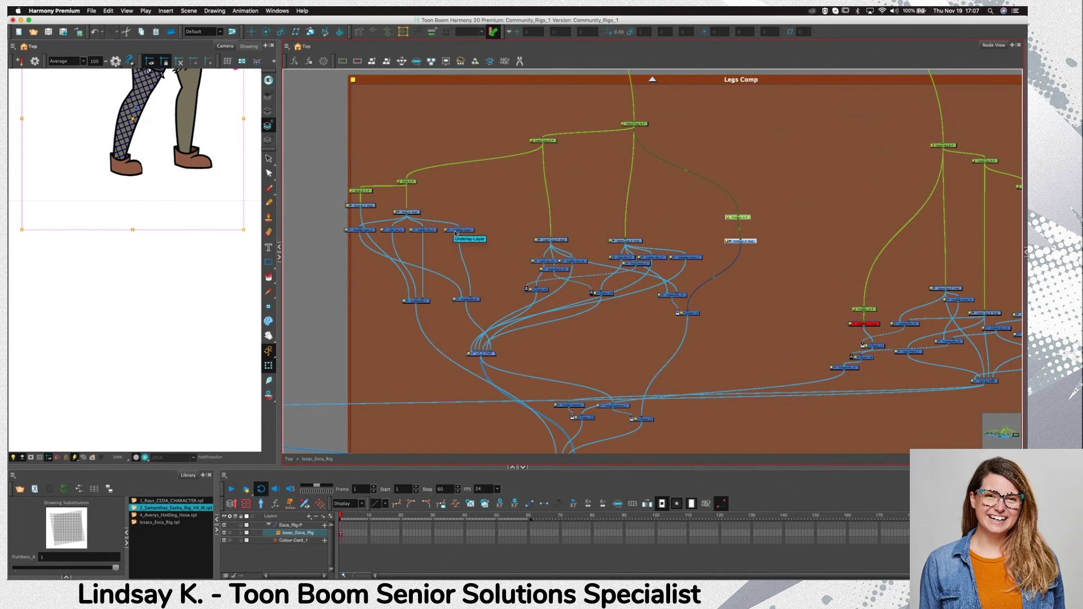
Shorten the name of the overlay layer node that comes from the Shoe_A-2 drawing
left_click(352, 230)
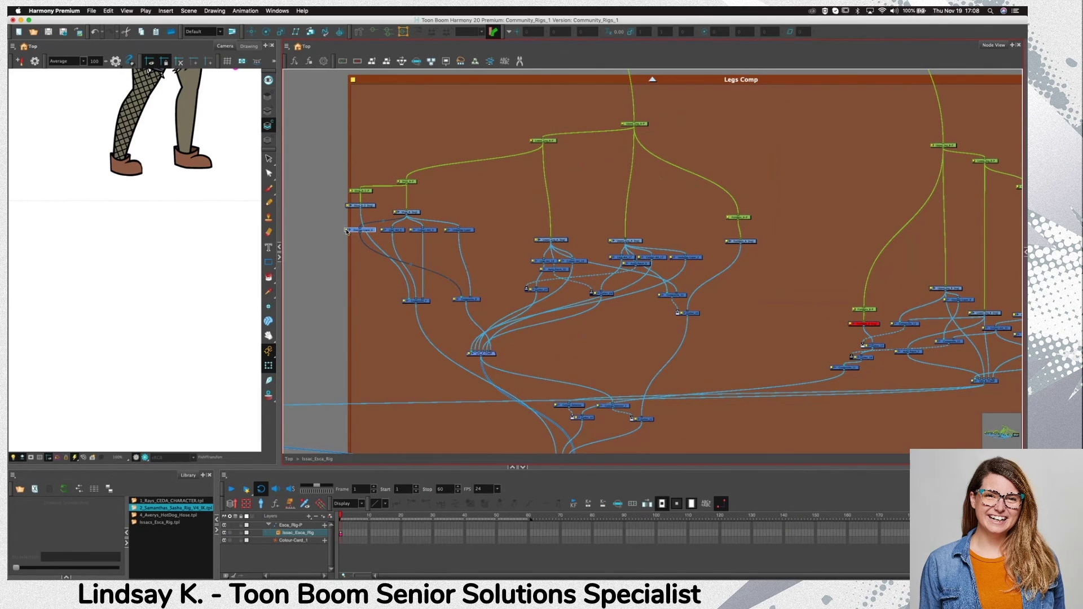
key("shift+e")
left_click(460, 253)
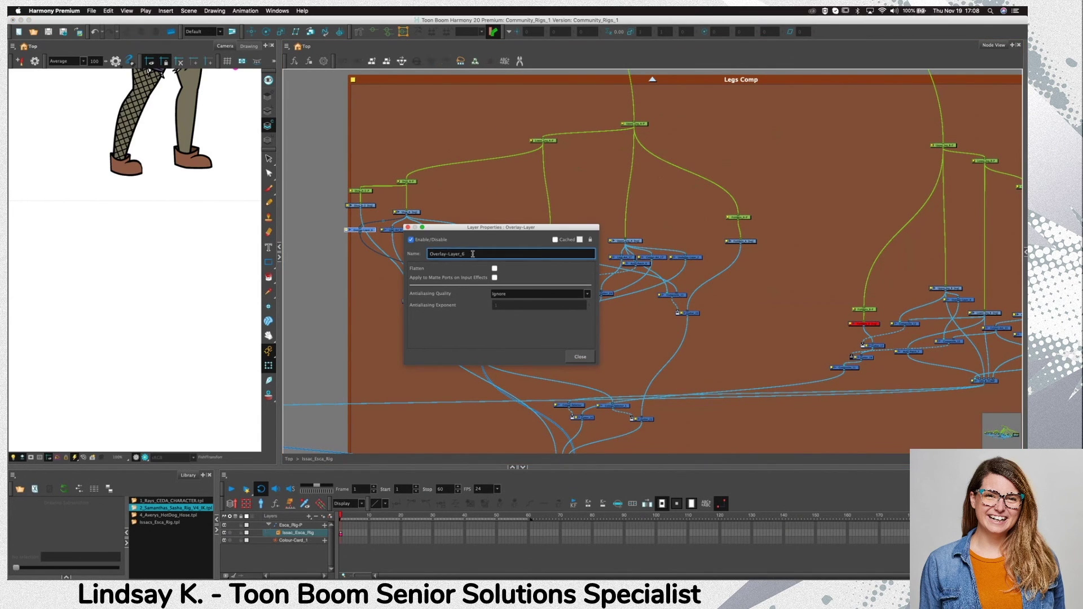
key("BackSpace")
key("BackSpace")
key("BackSpace")
key("BackSpace")
key("BackSpace")
key("Left")
key("BackSpace")
key("BackSpace")
key("BackSpace")
key("BackSpace")
key("BackSpace")
key("BackSpace")
key("BackSpace")
left_click(579, 357)
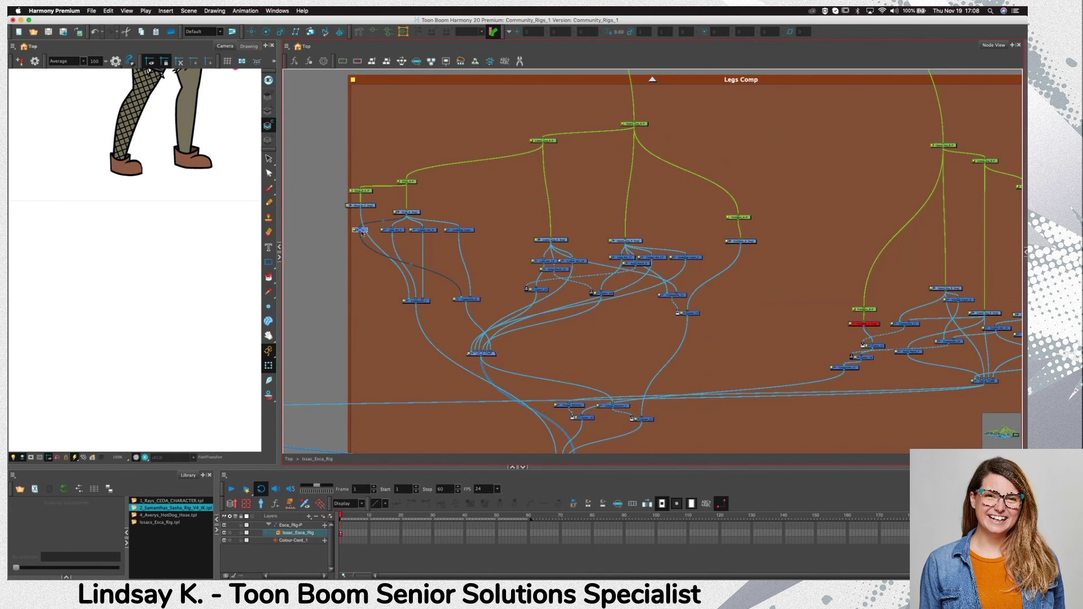
Place the renamed overlay node beside Shoe_A's art layers and move the Shoe_A peg, drawing and art layers together above the shoe composites
left_click_drag(364, 233, 441, 233)
left_click(456, 231)
mouse_move(463, 175)
left_mouse_down()
mouse_move(379, 236)
mouse_move(444, 211)
left_mouse_up()
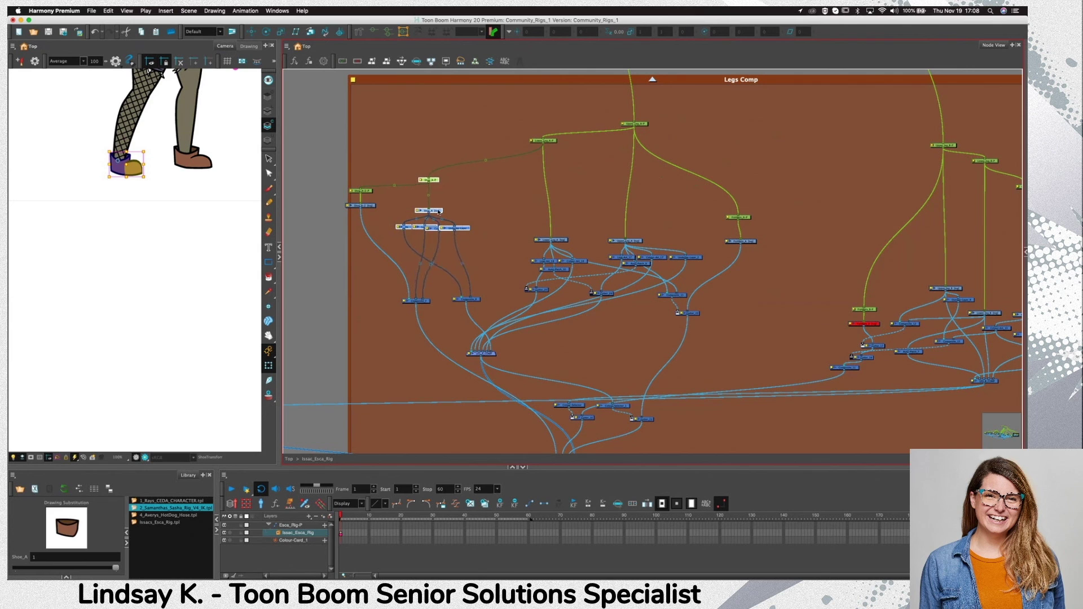
left_click(467, 213)
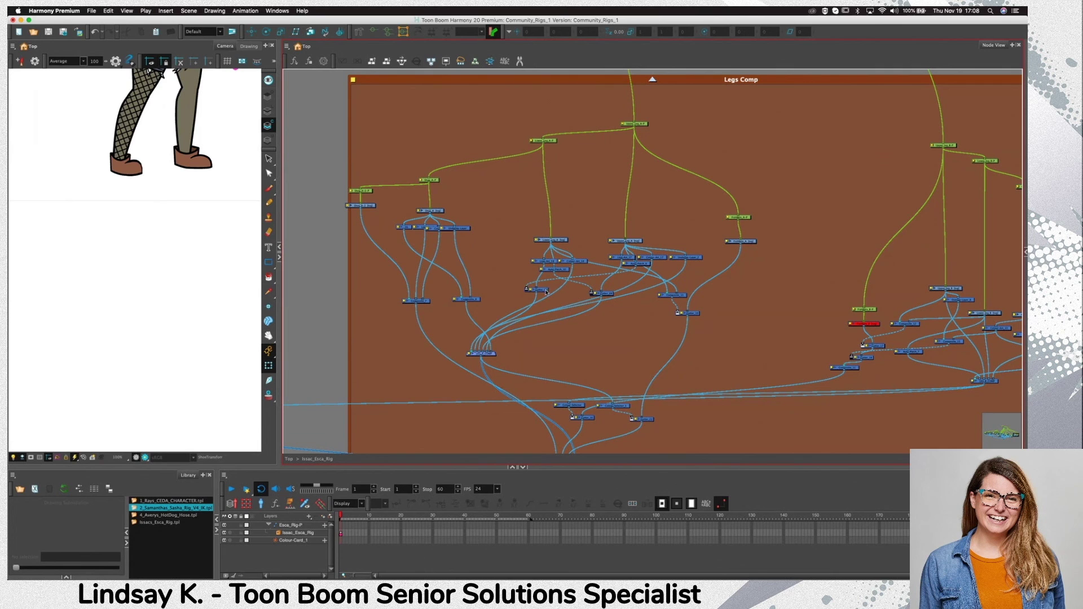
Lower the node beneath lower leg A's art layers and leg A's composite, and align the Upper_Leg_A drawing and art layers under their peg
left_click_drag(546, 290, 556, 329)
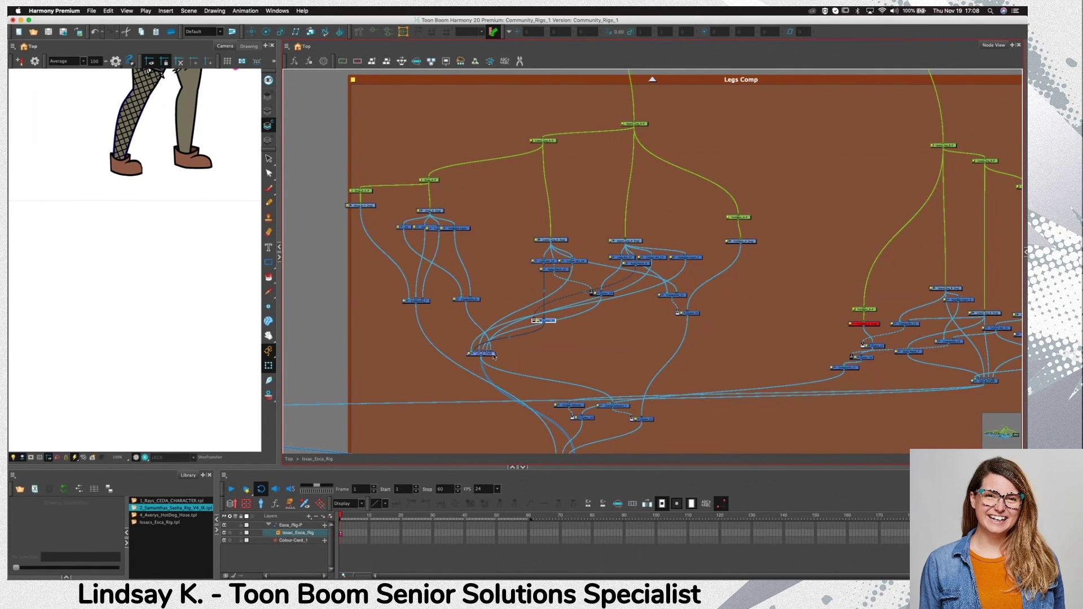
left_click_drag(495, 354, 528, 420)
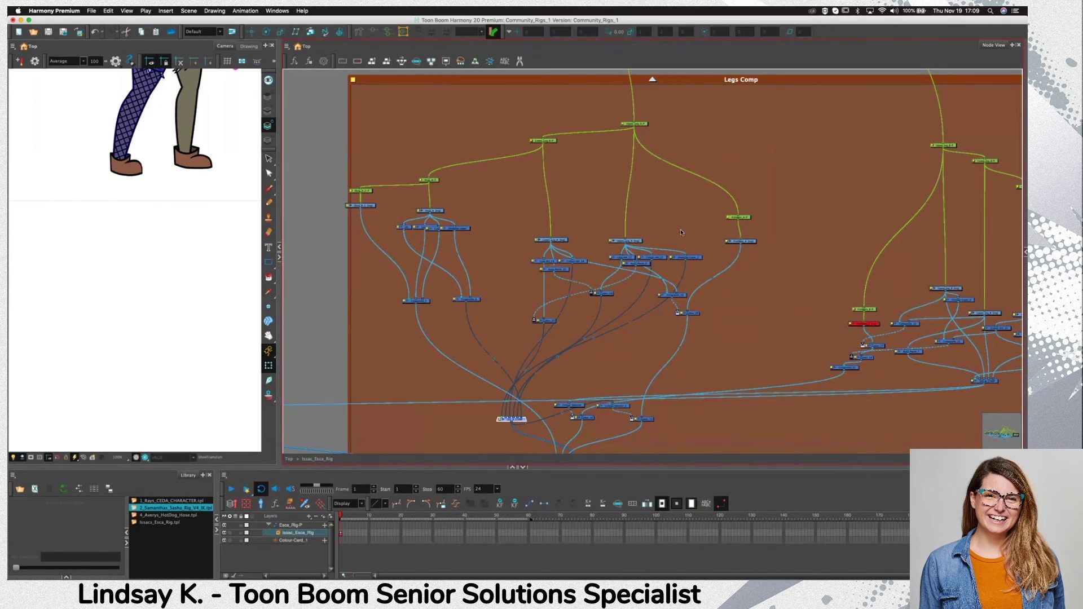
left_click(671, 245)
left_click_drag(671, 243, 644, 260)
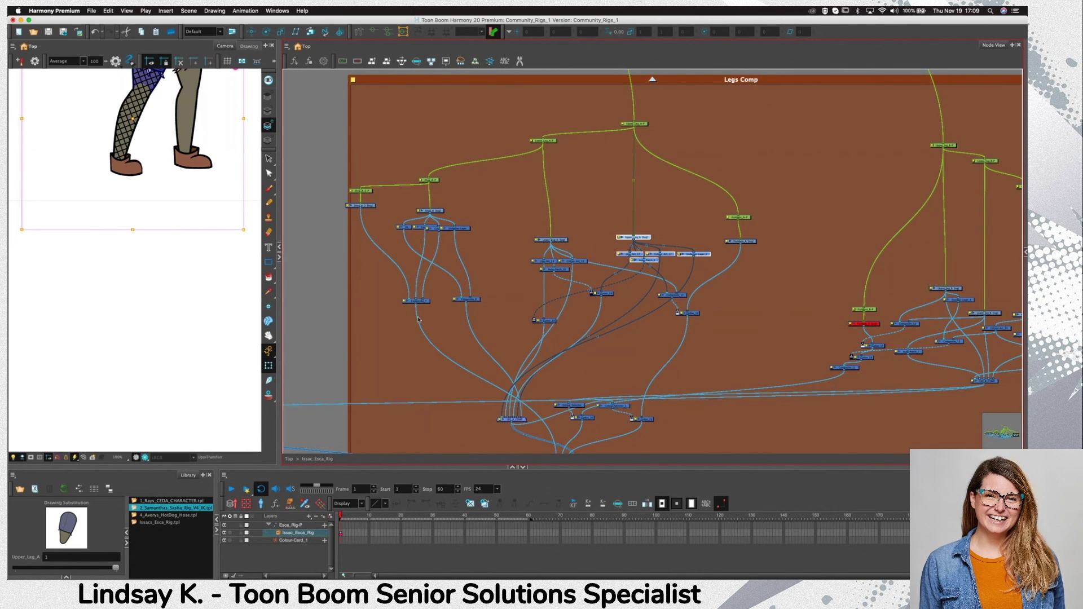
Review the Legs Comp node layout, return to the top-level network and view the whole character in the camera
scroll(614, 338, "down", 5)
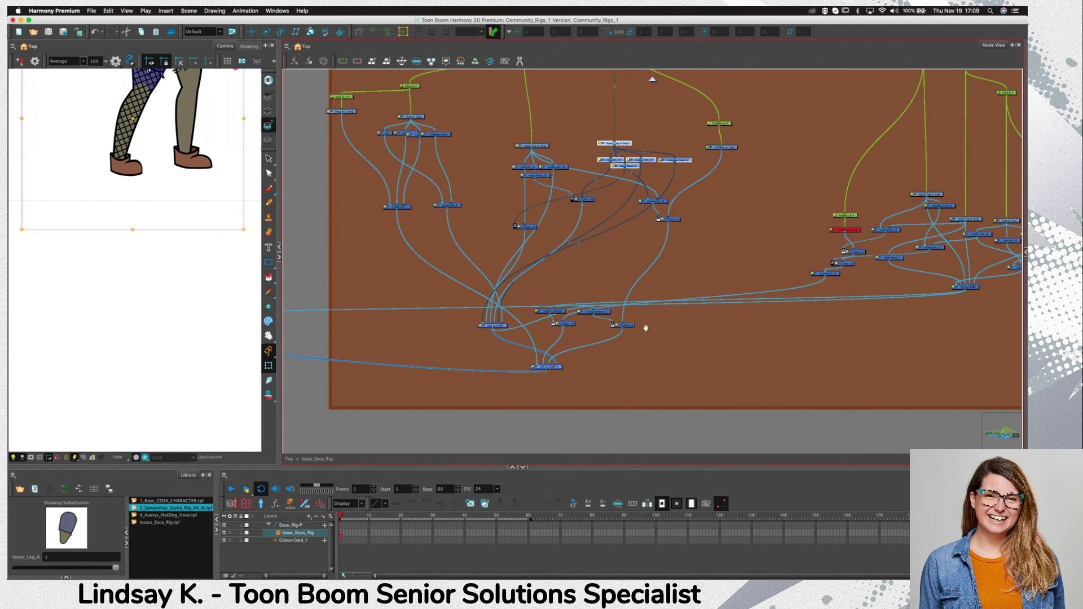
scroll(660, 330, "right", 1)
scroll(661, 330, "down", 4)
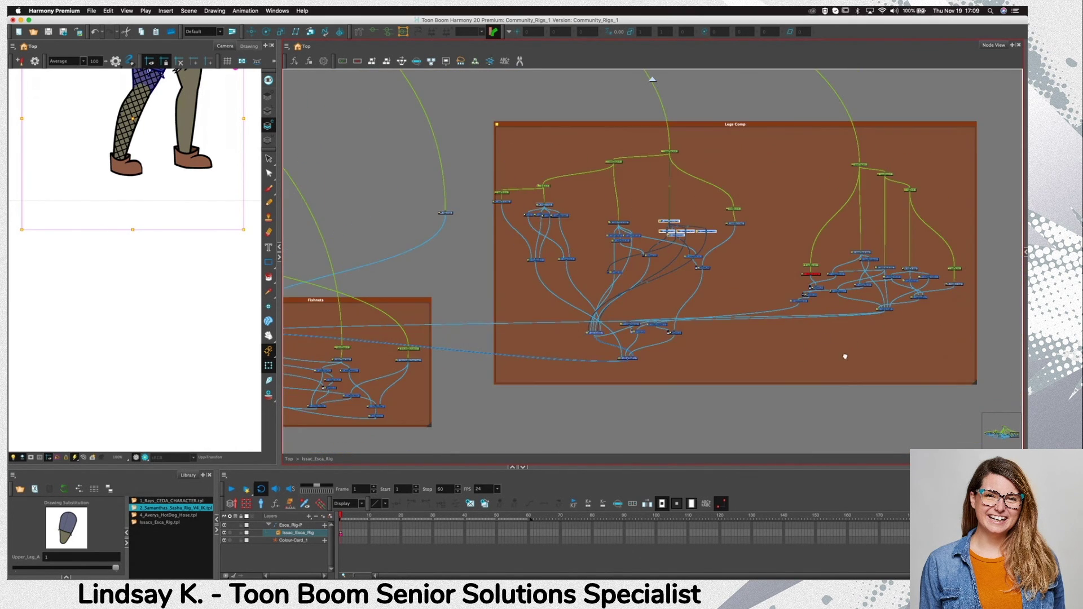
scroll(845, 355, "up", 1)
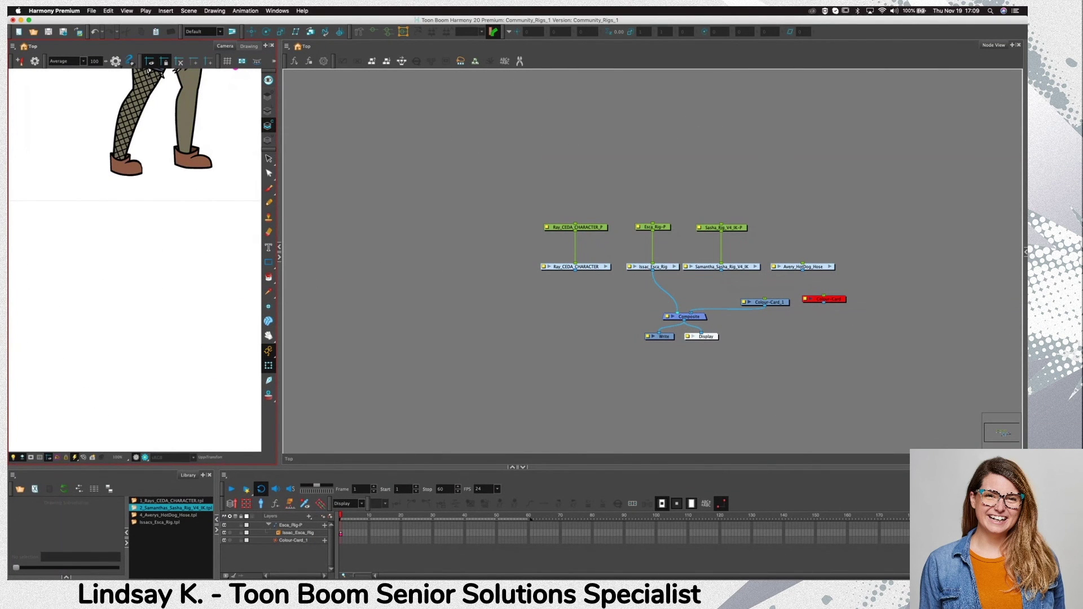
left_click(208, 306)
key("1")
key("1")
key("1")
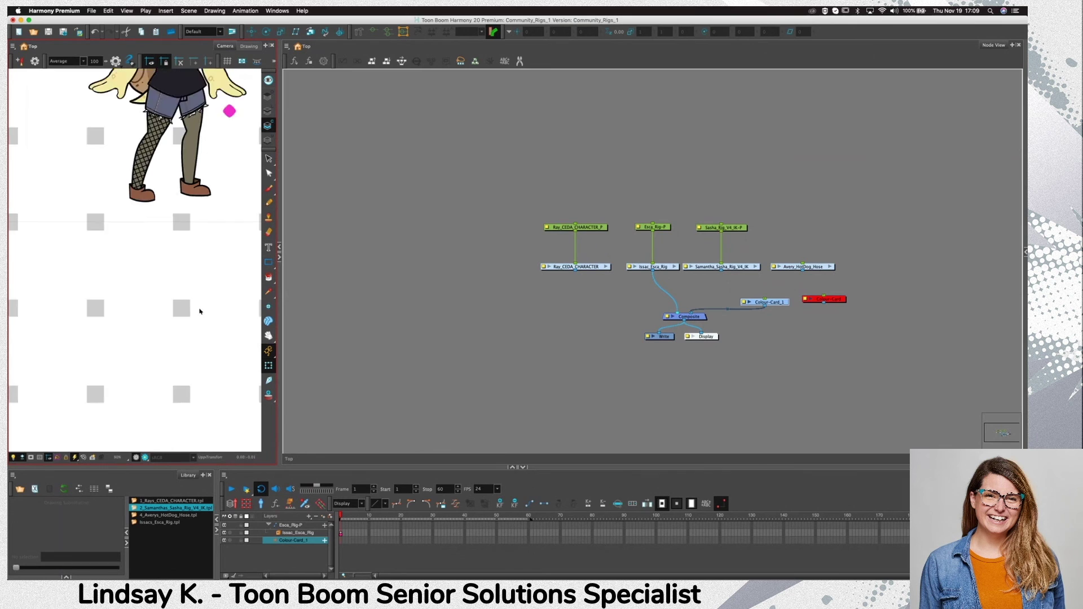
left_click_drag(200, 299, 170, 401)
Disconnect the Esca rig from the top-level composite, connect the HotDog_Hose rig instead and widen the camera view
left_click(781, 307)
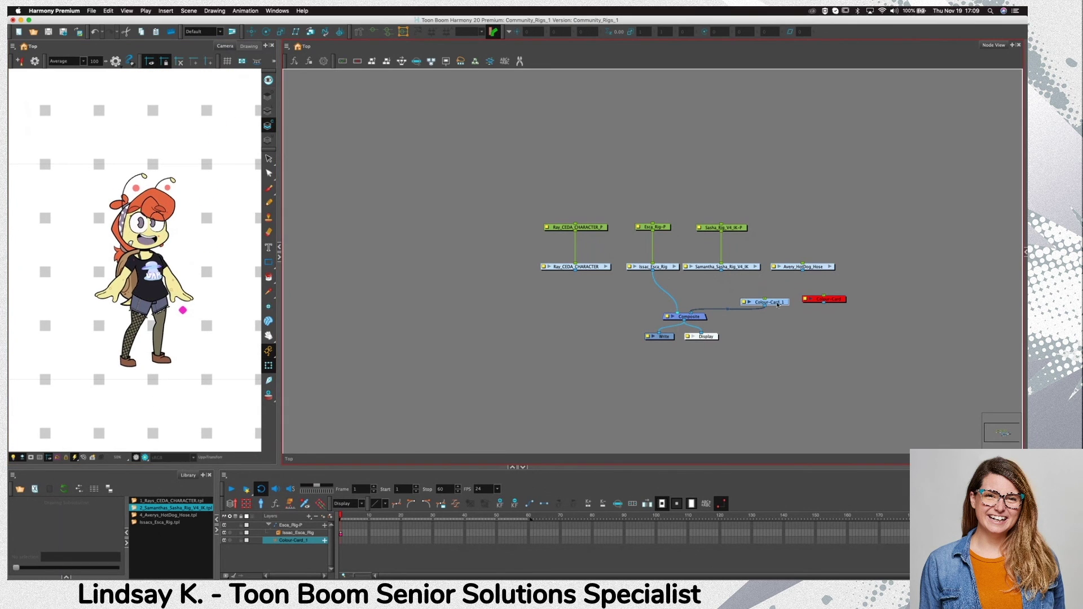
left_click_drag(674, 310, 679, 296)
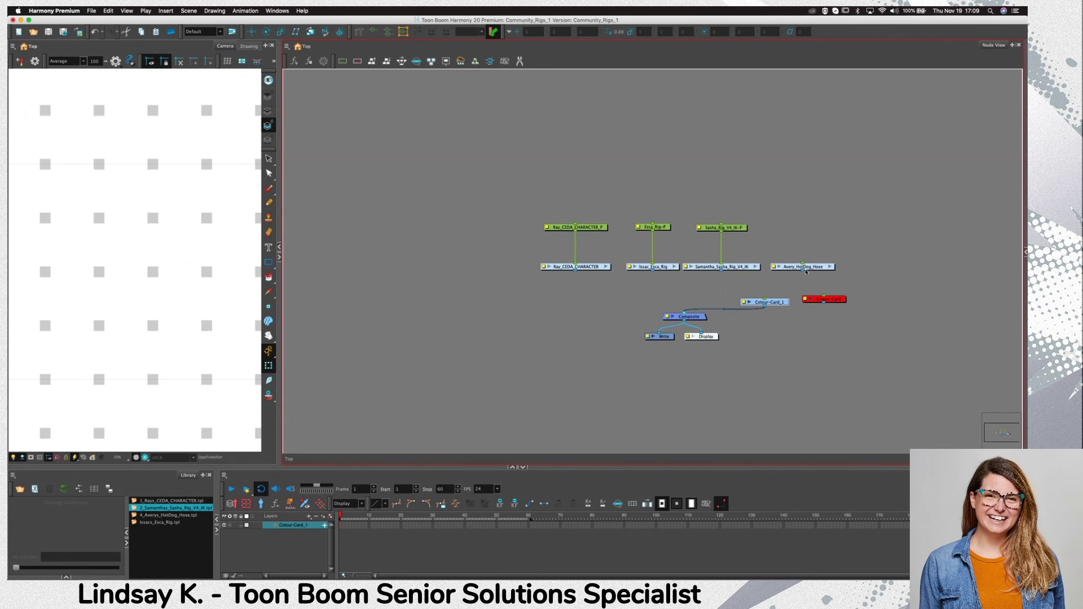
left_click_drag(802, 271, 676, 314)
left_click_drag(282, 380, 580, 383)
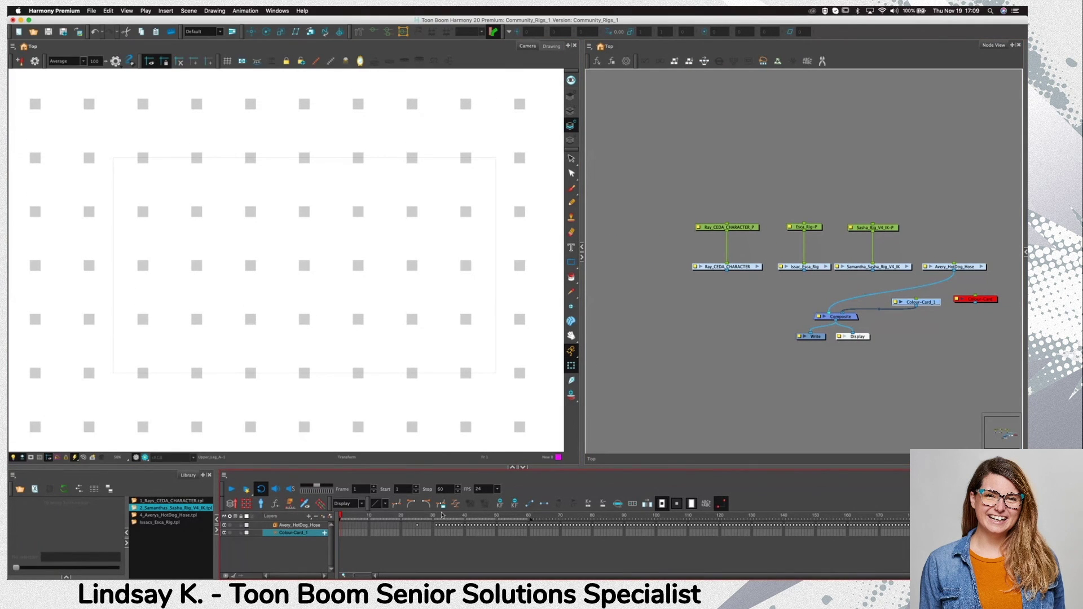
Go to frame 31, then enable the disabled Colour-Card and connect it to the composite as a black background
left_click_drag(453, 517, 436, 517)
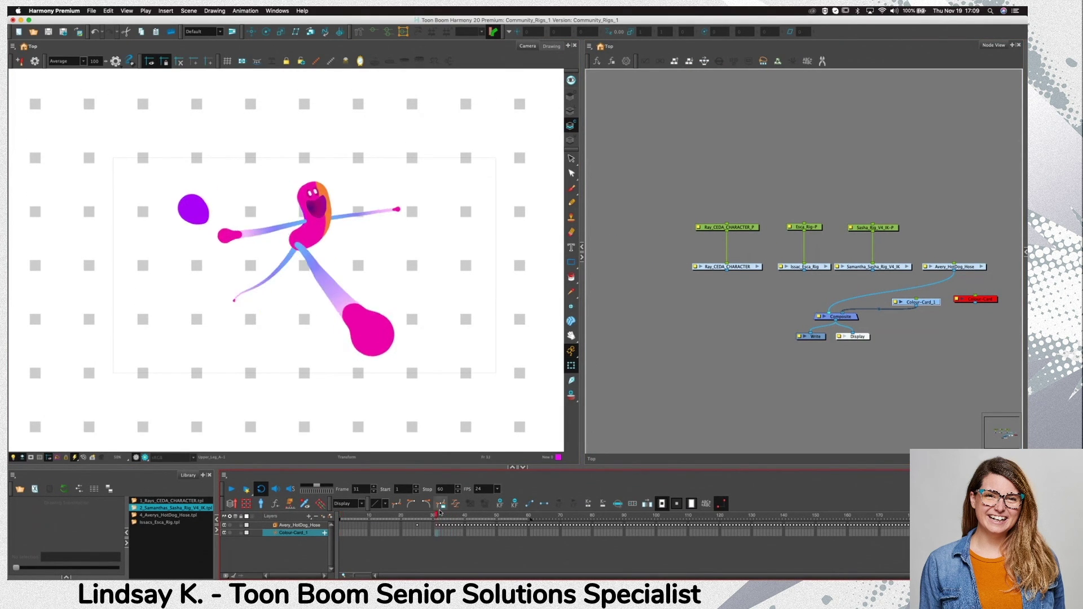
left_click(988, 300)
left_click_drag(974, 308, 842, 317)
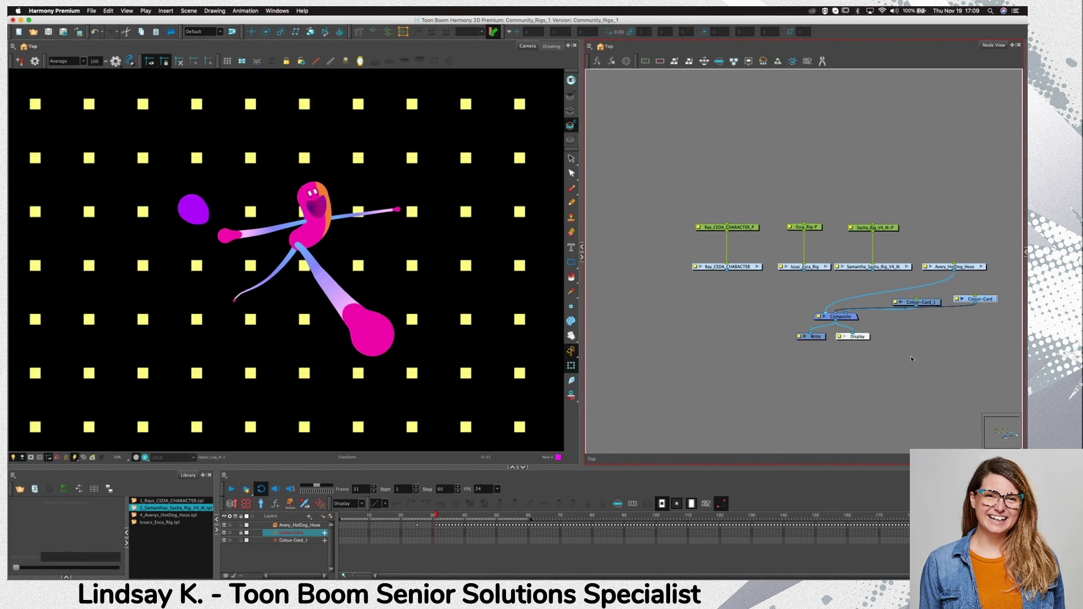
left_click(796, 330)
left_click_drag(957, 288, 891, 335)
Open the HotDog_Hose group and examine its node network, including the body's peg and drawing
scroll(948, 272, "up", 3)
left_click(947, 267)
scroll(956, 290, "down", 3)
scroll(955, 294, "down", 1)
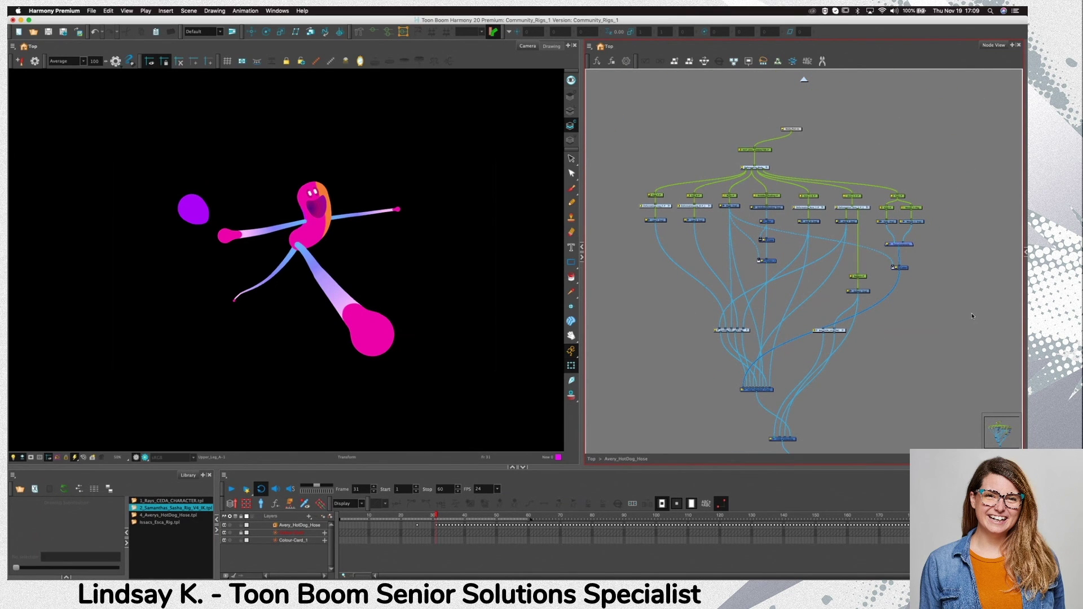
left_click(753, 167)
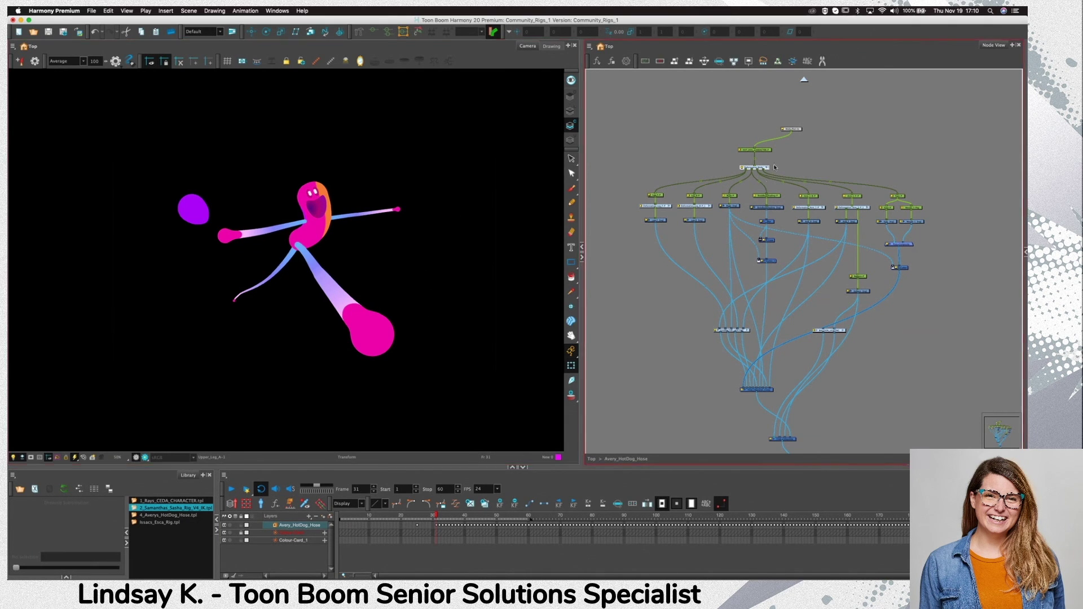
left_click(790, 156)
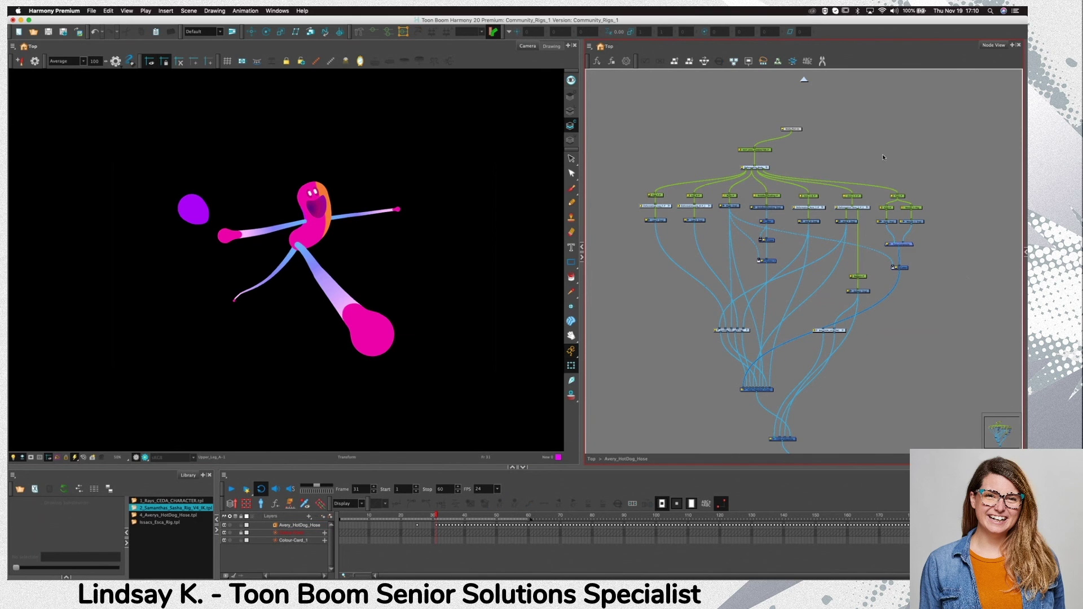
left_click_drag(932, 191, 591, 351)
left_click_drag(768, 197, 791, 197)
left_click(824, 196)
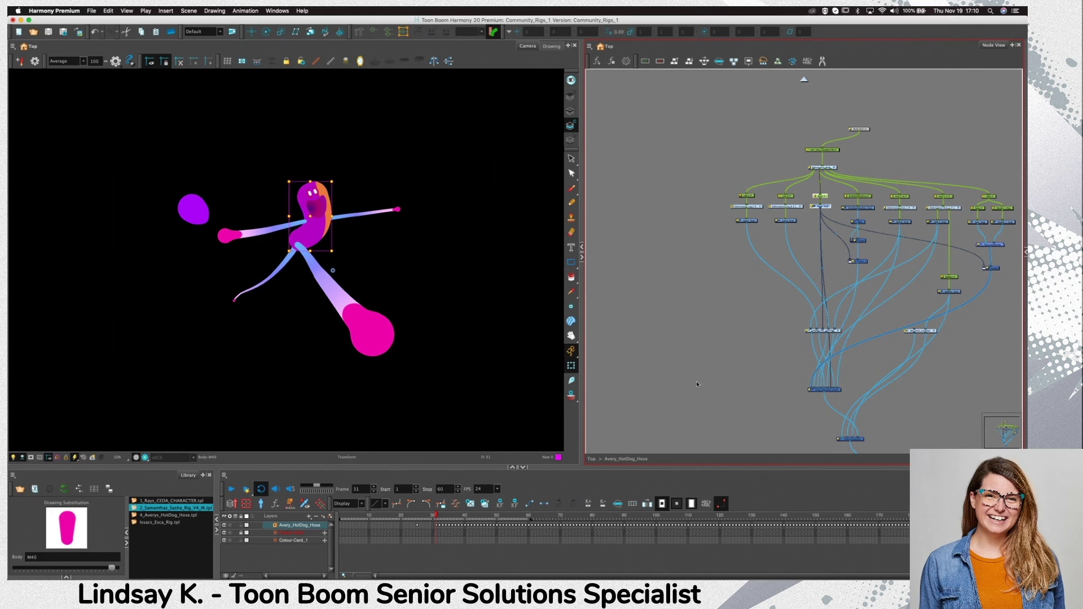
Render a preview of the HotDog_Hose animation and play it back in Harmony Play
left_click_drag(726, 383, 698, 367)
left_click(725, 365)
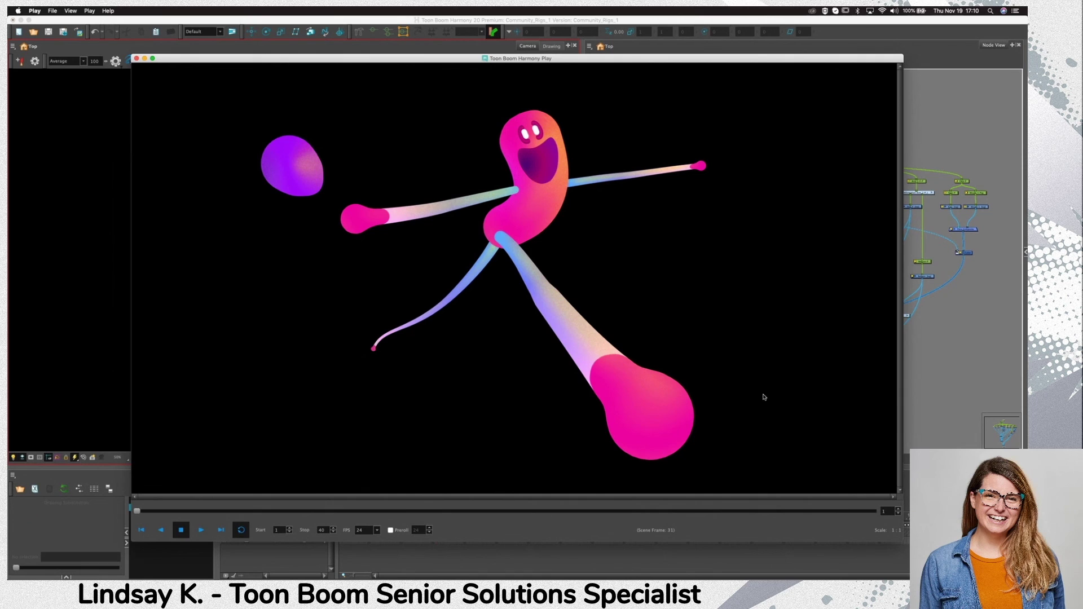
left_click(201, 530)
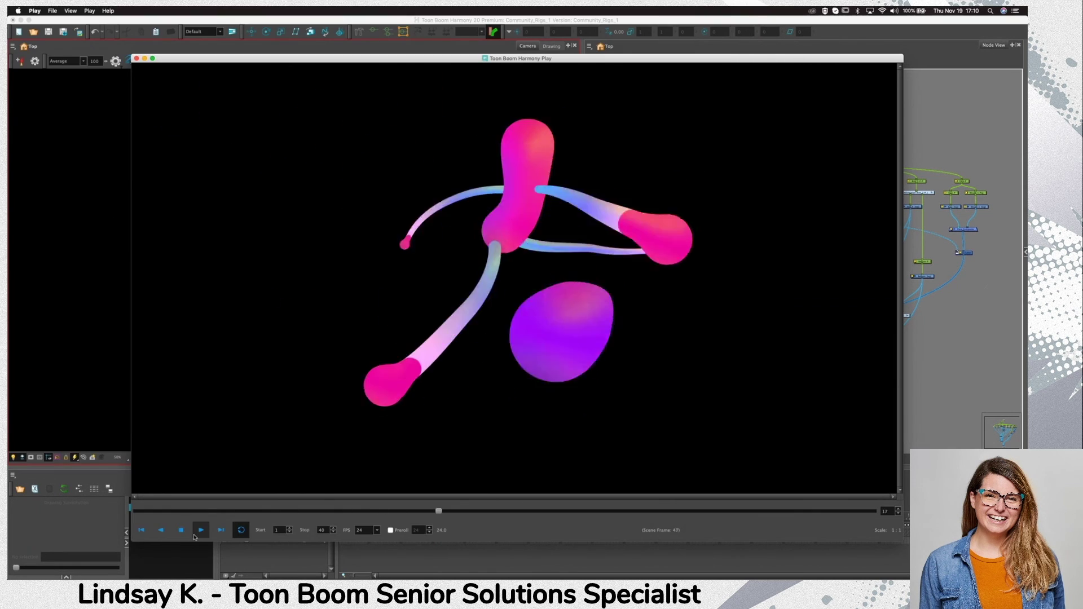